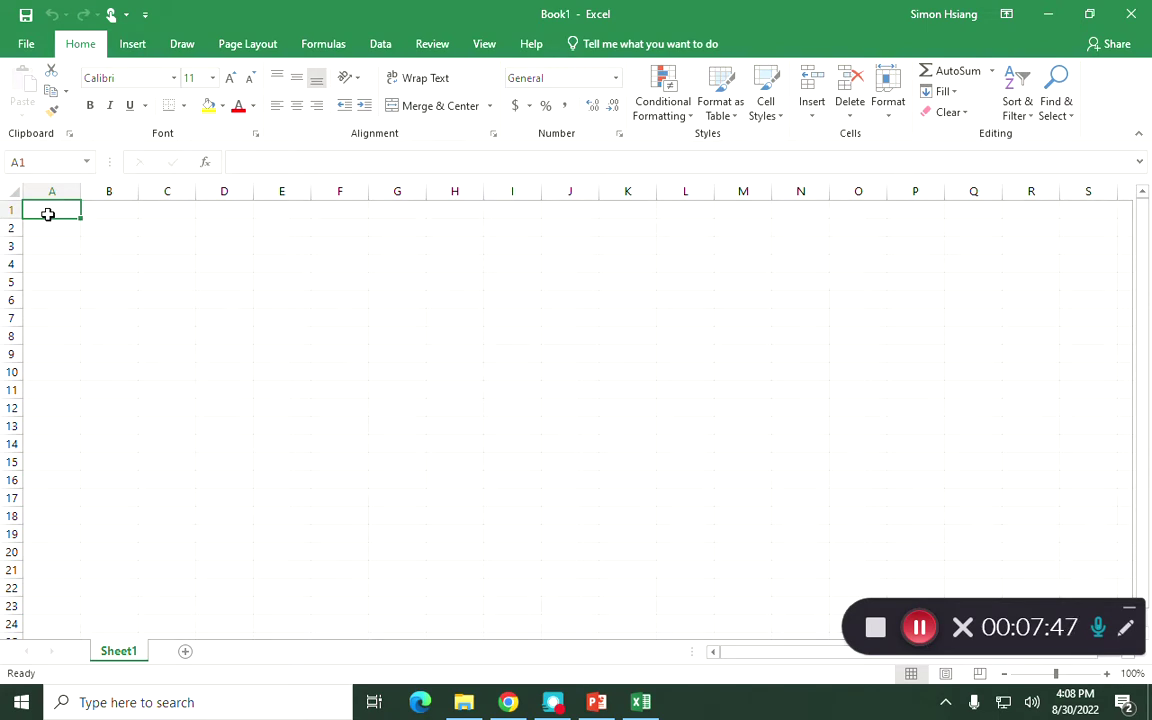
# - Enter the formula =RAND() in cell A1 to generate a random number
pyautogui.write('=ra')
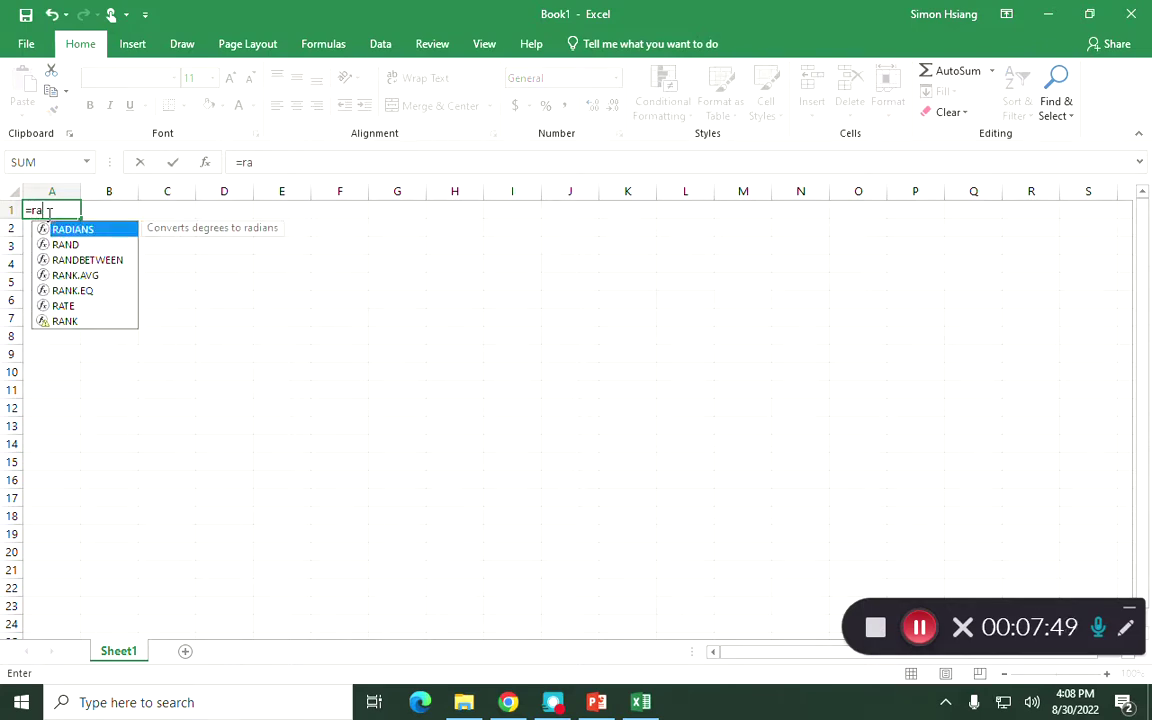
pyautogui.write('nd()')
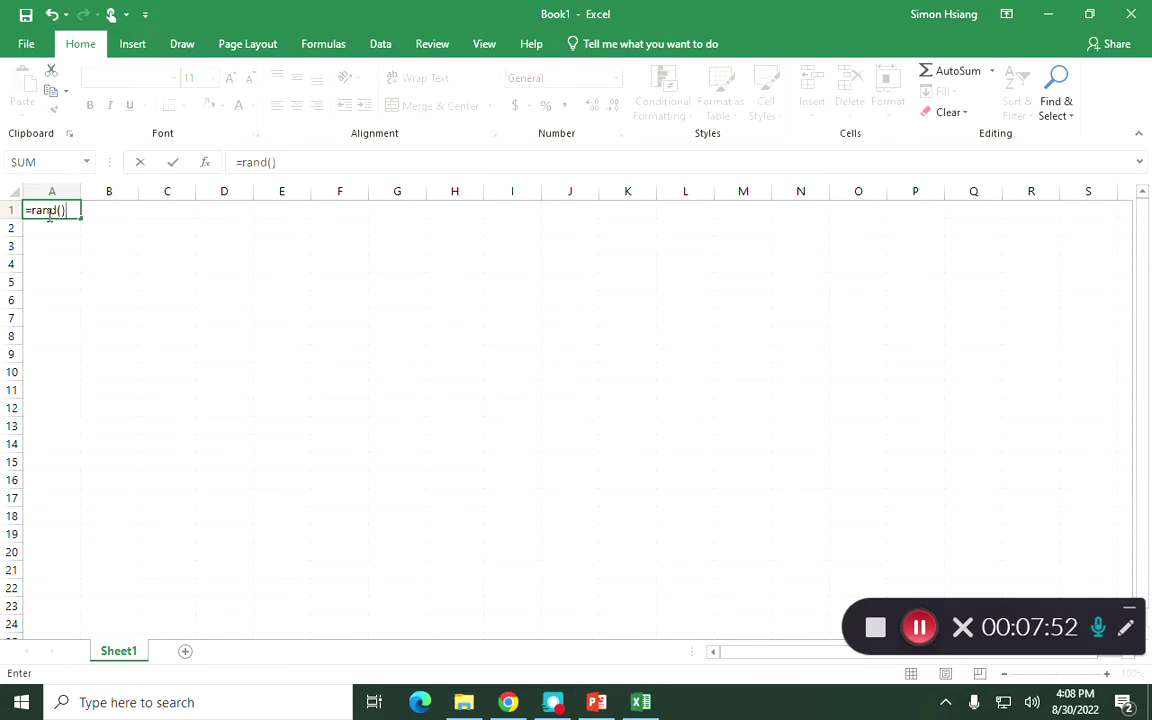
pyautogui.press('Return')
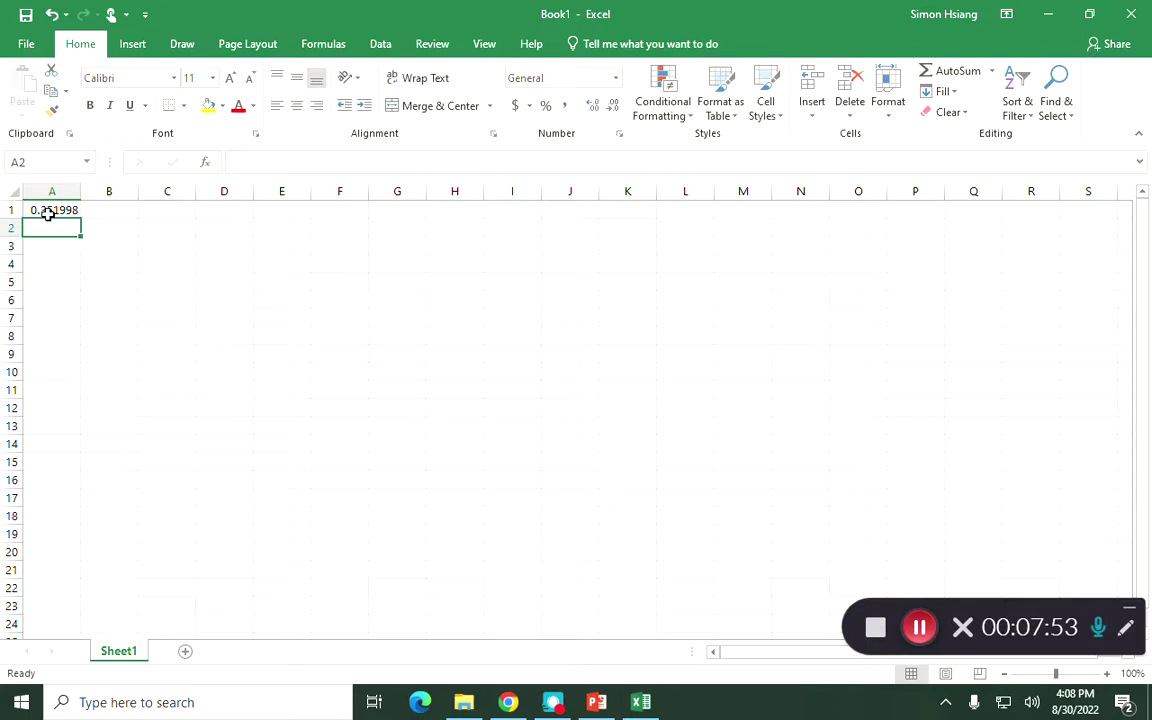
# - Enter the formula =IF(A1>.7,"1",0) in cell B1
pyautogui.click(95, 209)
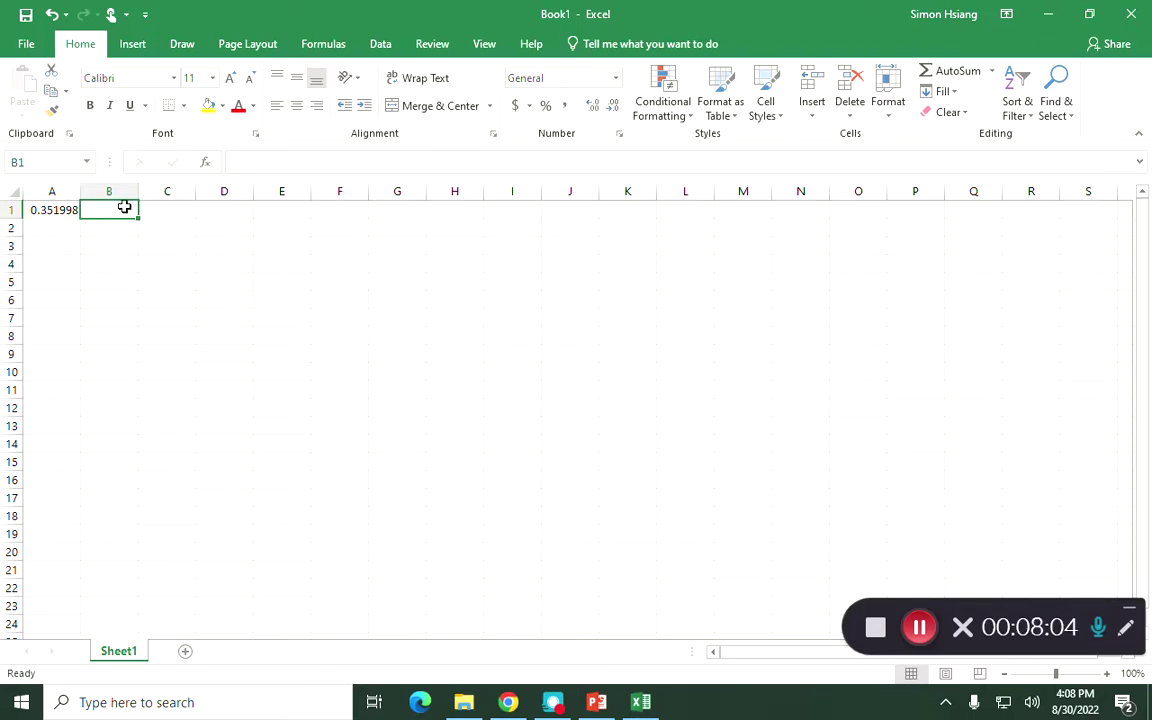
pyautogui.write('=')
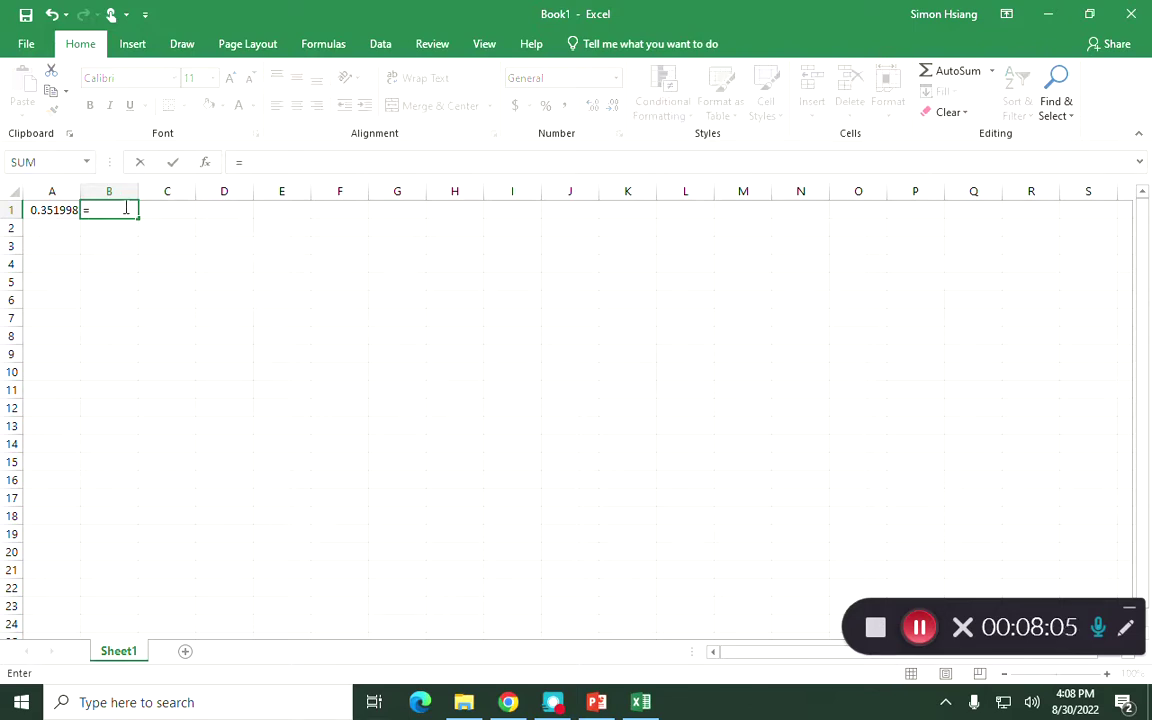
pyautogui.write('if(')
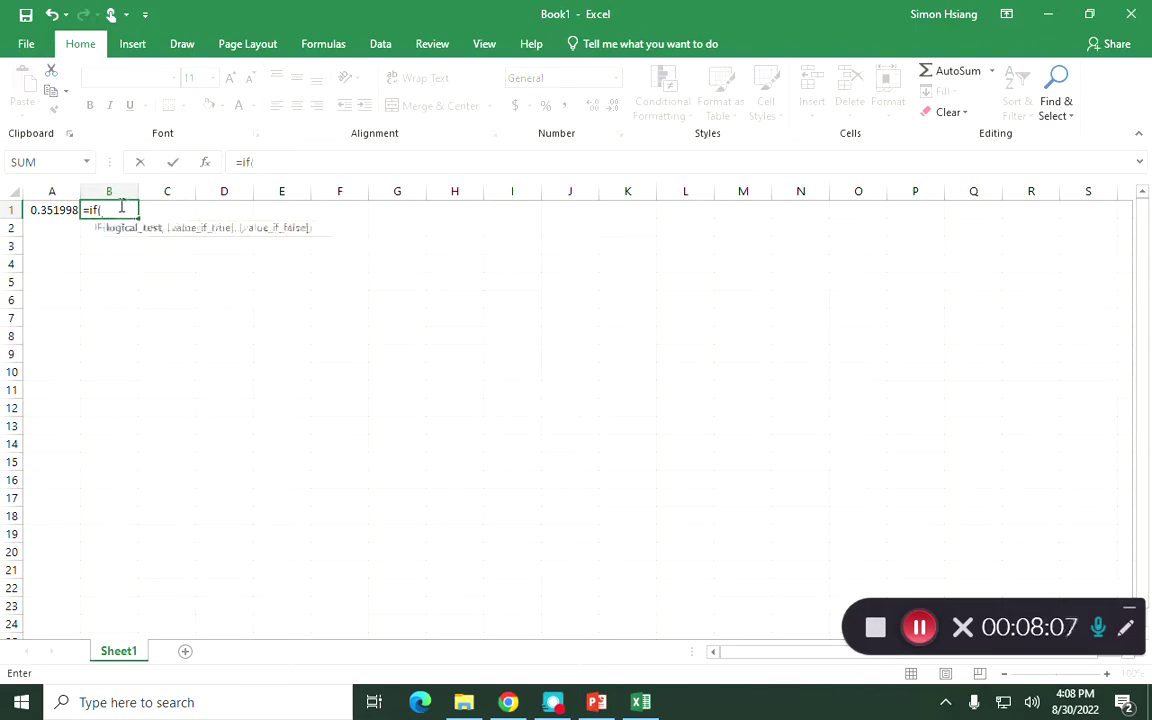
pyautogui.click(35, 207)
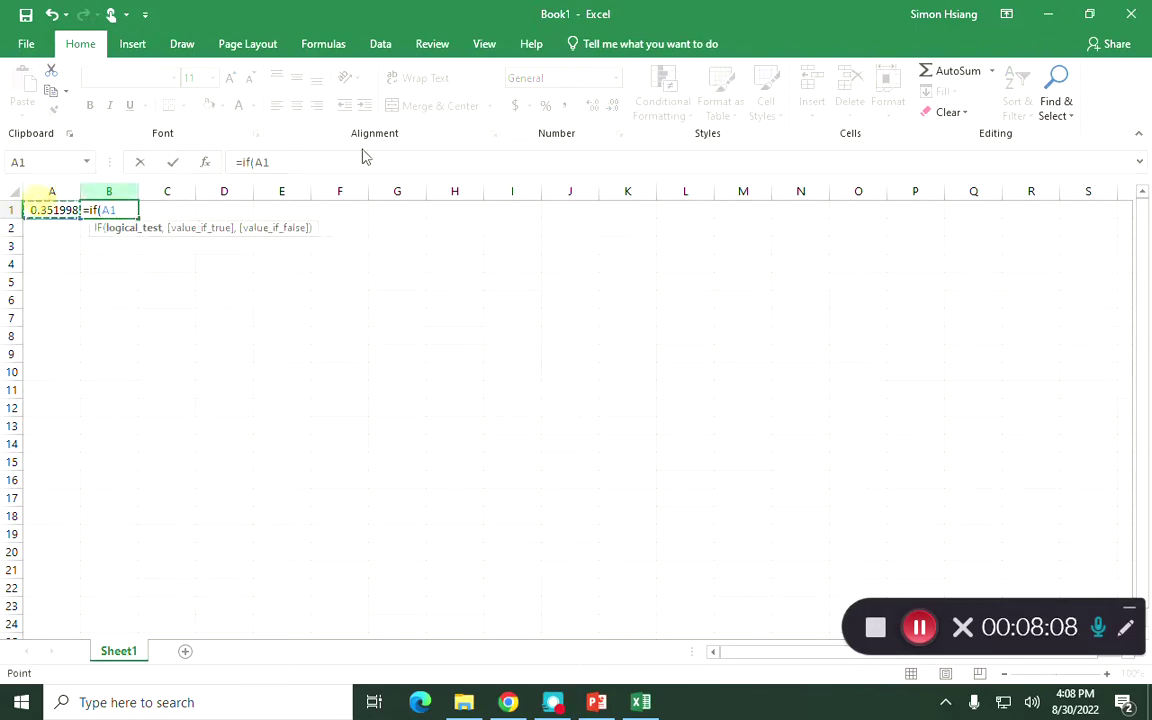
pyautogui.click(305, 160)
pyautogui.write('>.7')
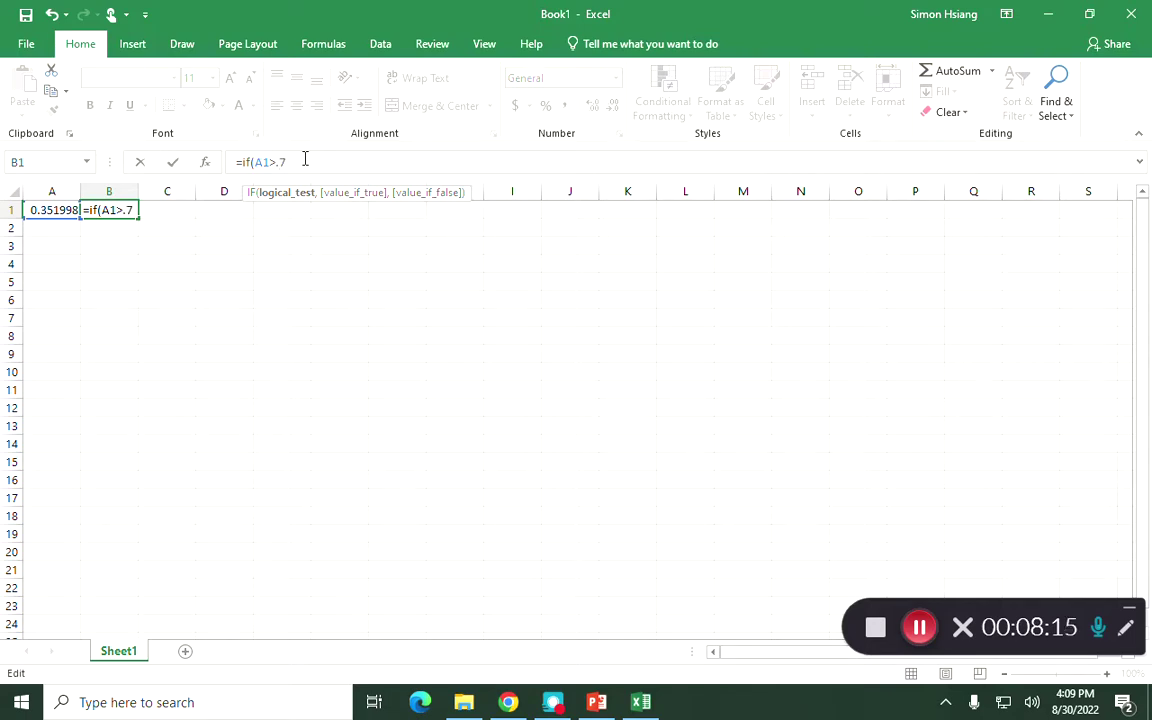
pyautogui.write(',"')
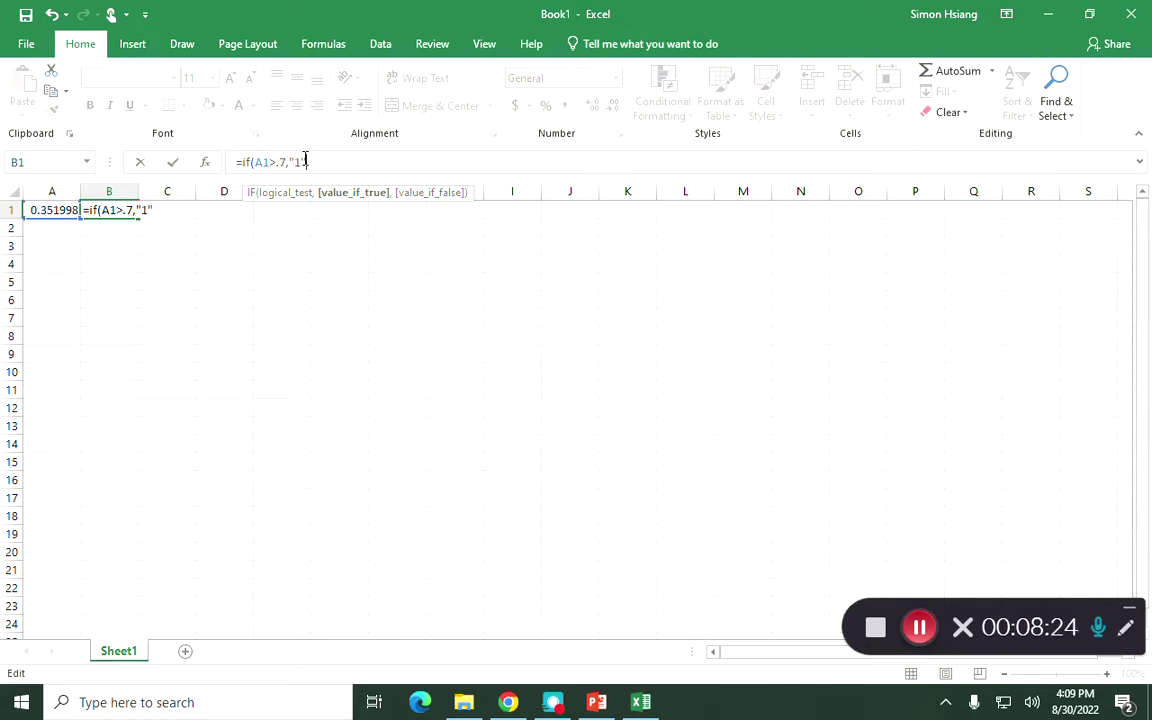
pyautogui.write('1",')
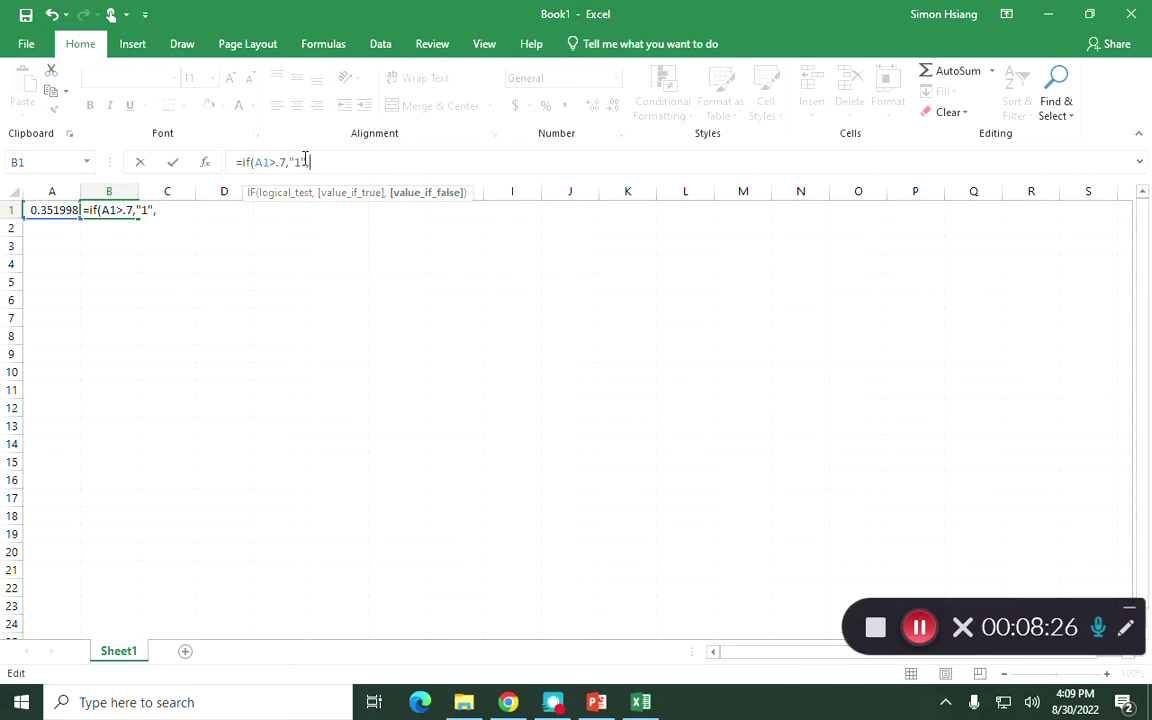
pyautogui.write('0)')
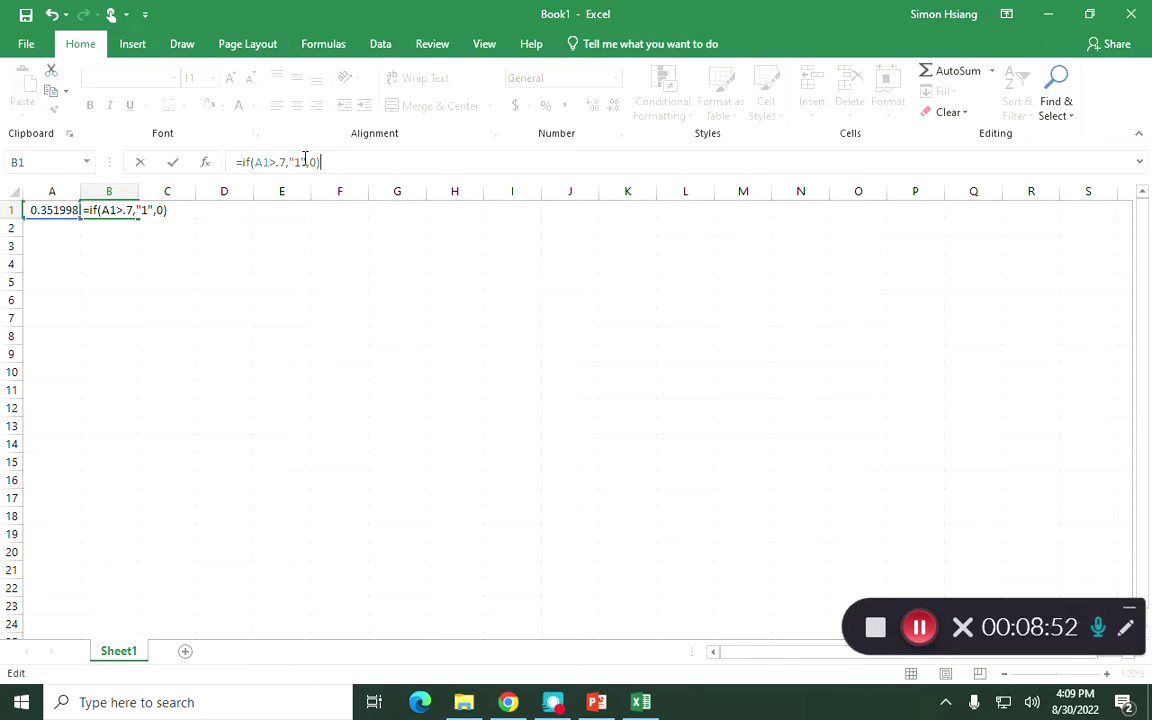
pyautogui.press('Return')
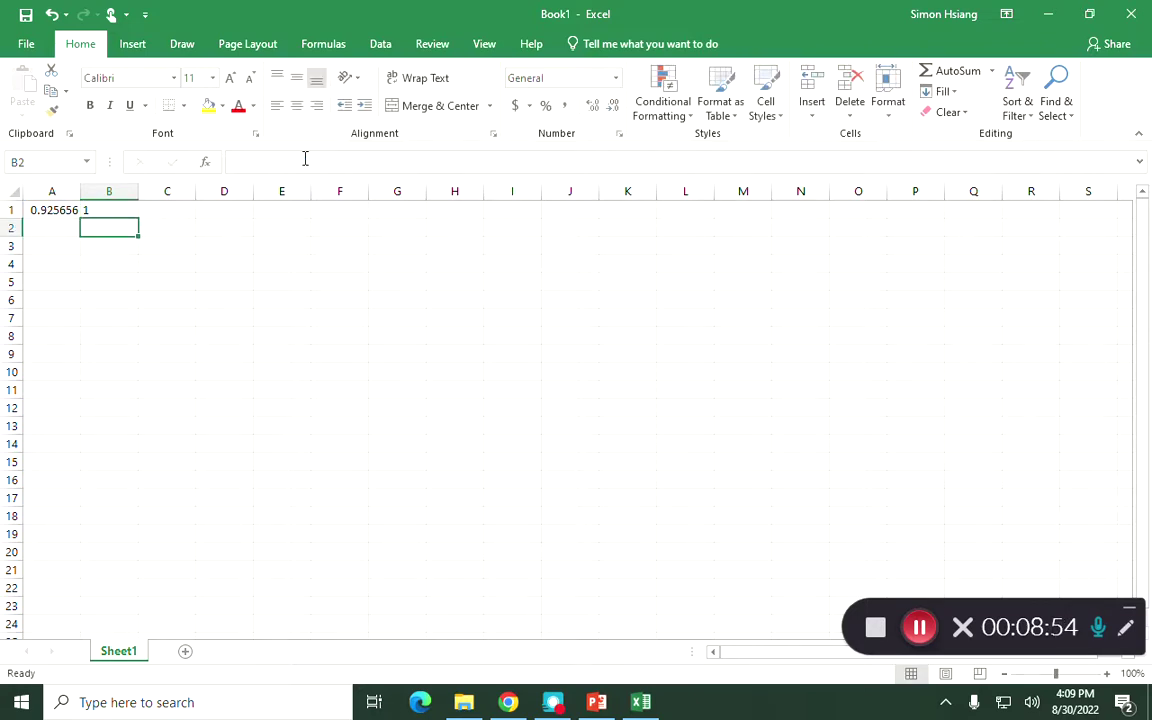
# - Copy the formulas in A1:B1 down through row 10000 of columns A and B
pyautogui.press('Up')
pyautogui.hotkey('shift', 'Left')
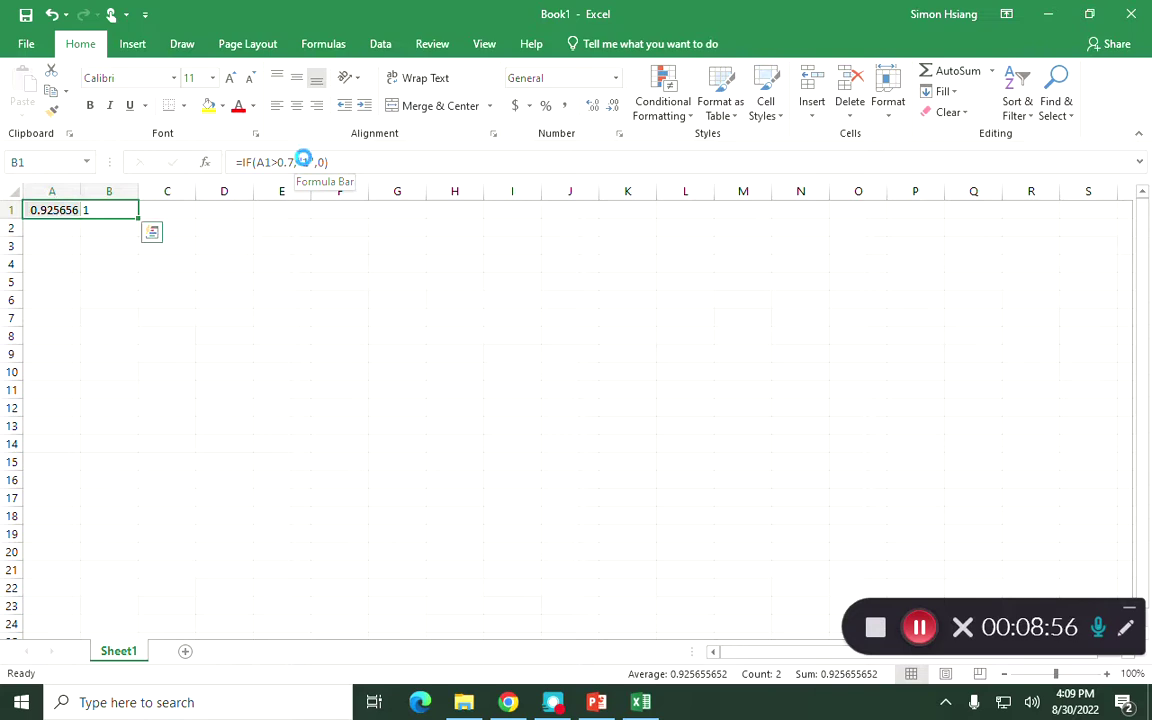
pyautogui.hotkey('ctrl', 'c')
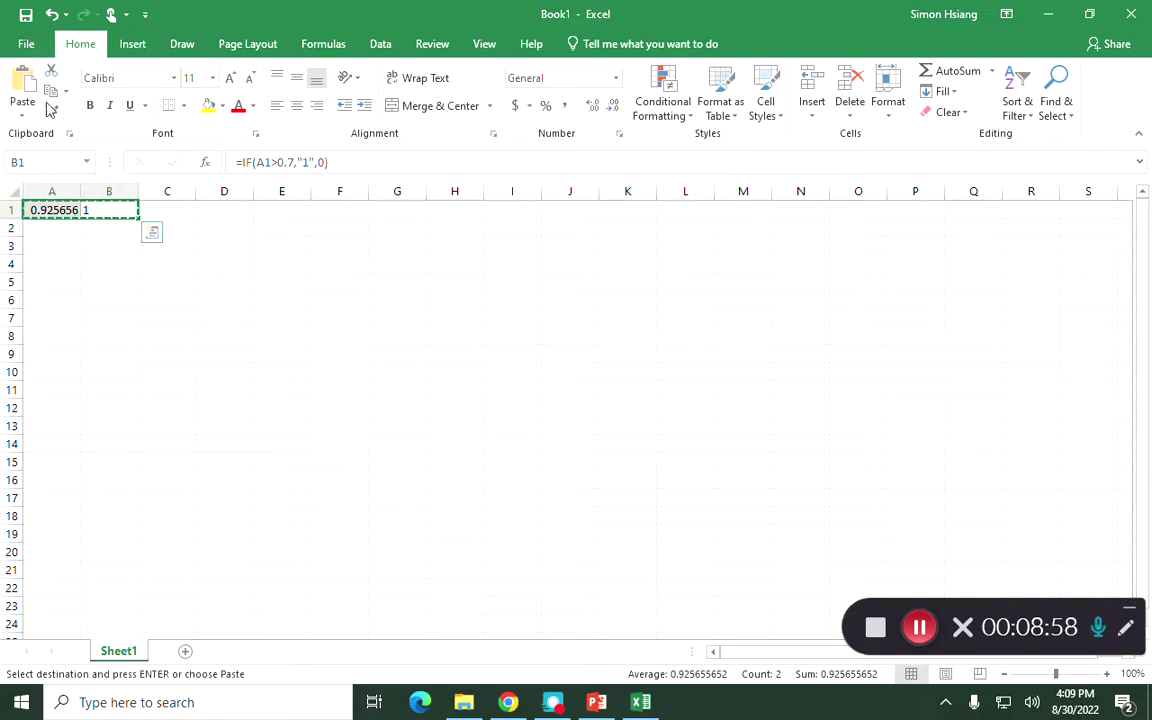
pyautogui.click(37, 165)
pyautogui.click(34, 162)
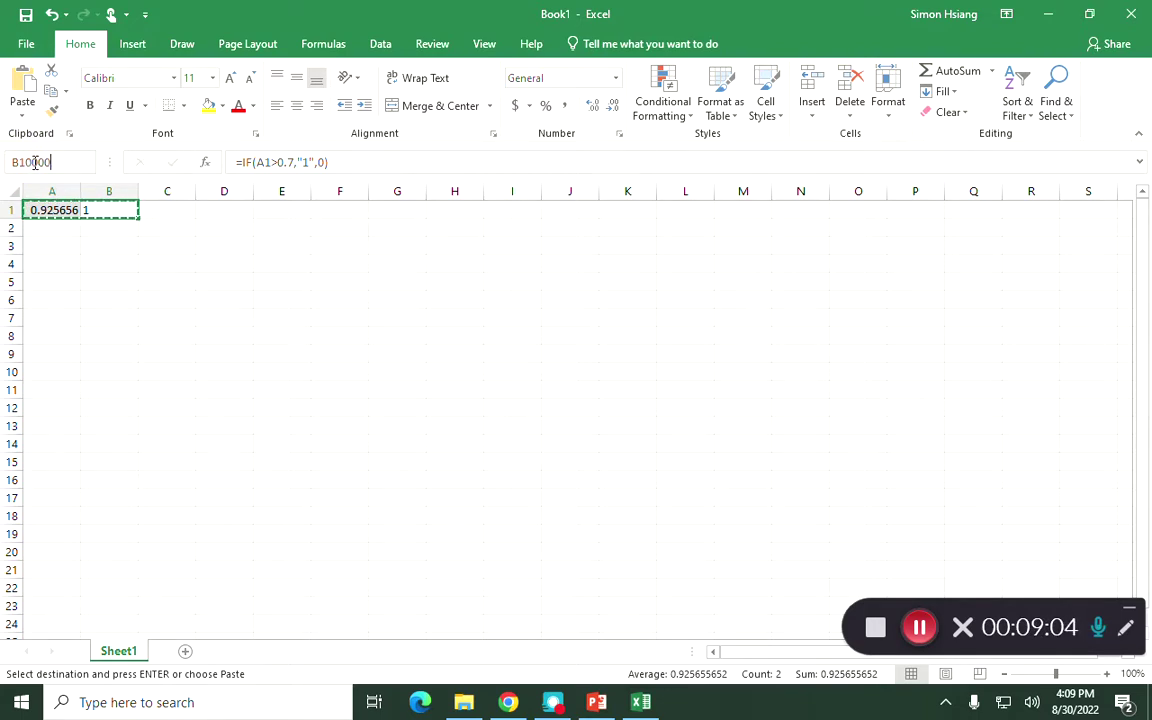
pyautogui.press('Return')
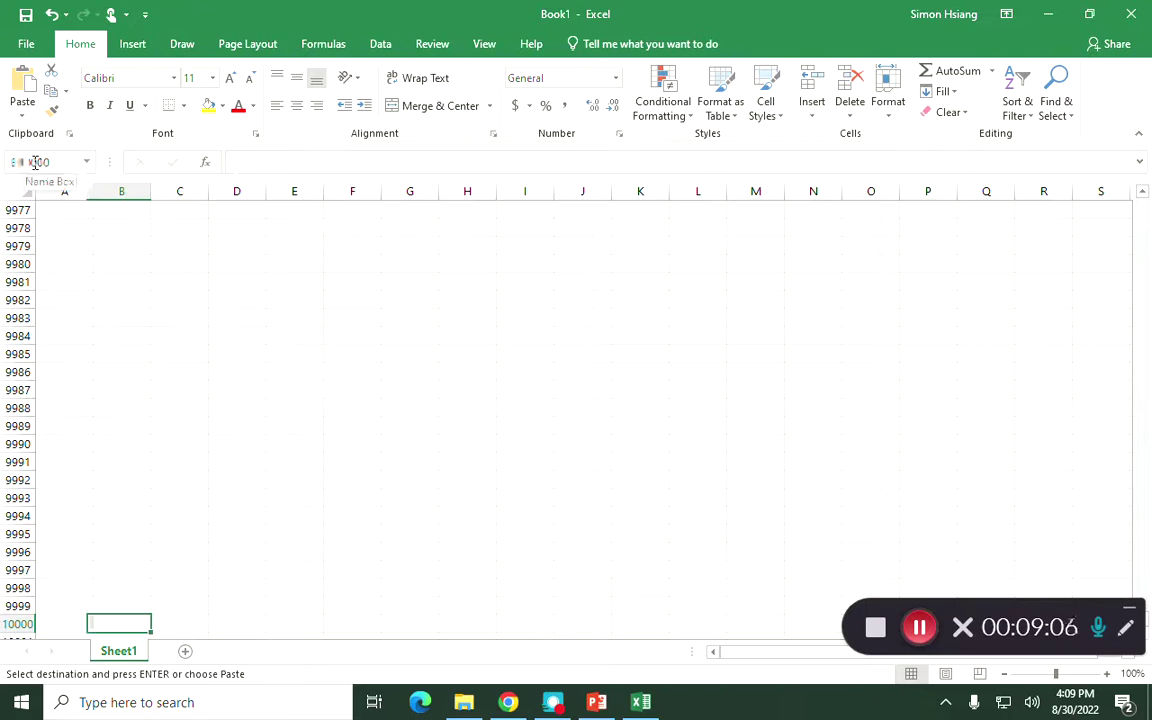
pyautogui.hotkey('shift', 'Left')
pyautogui.hotkey('ctrl', 'shift', 'Up')
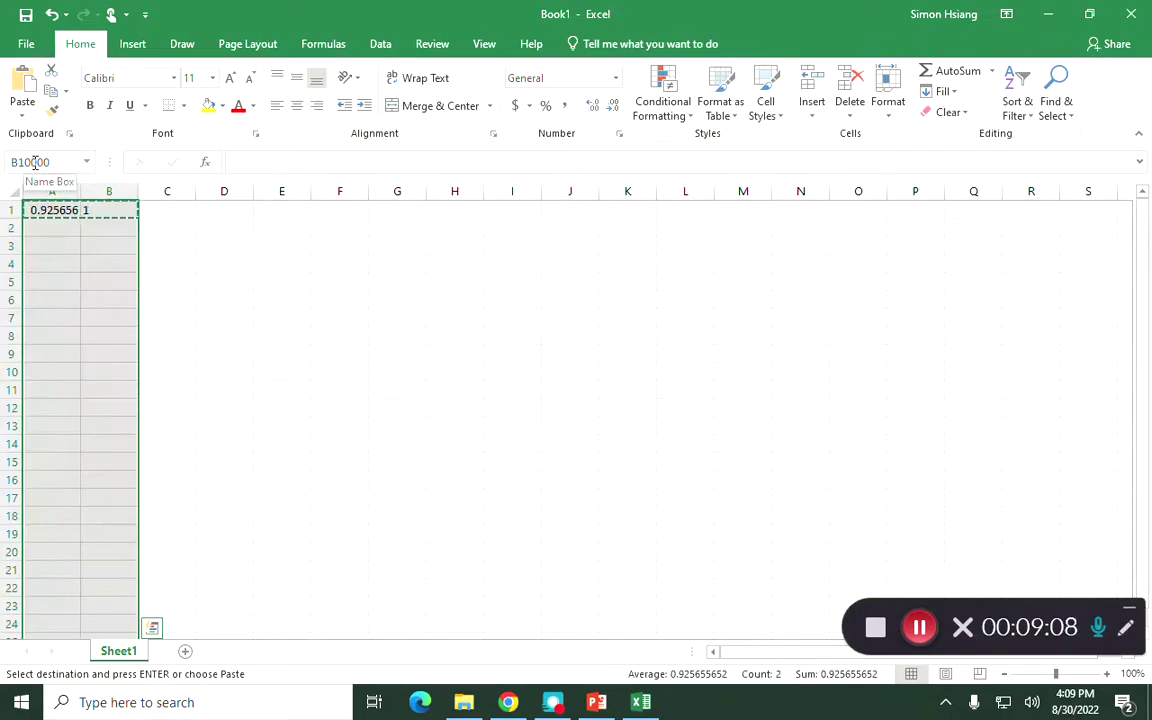
pyautogui.hotkey('ctrl', 'v')
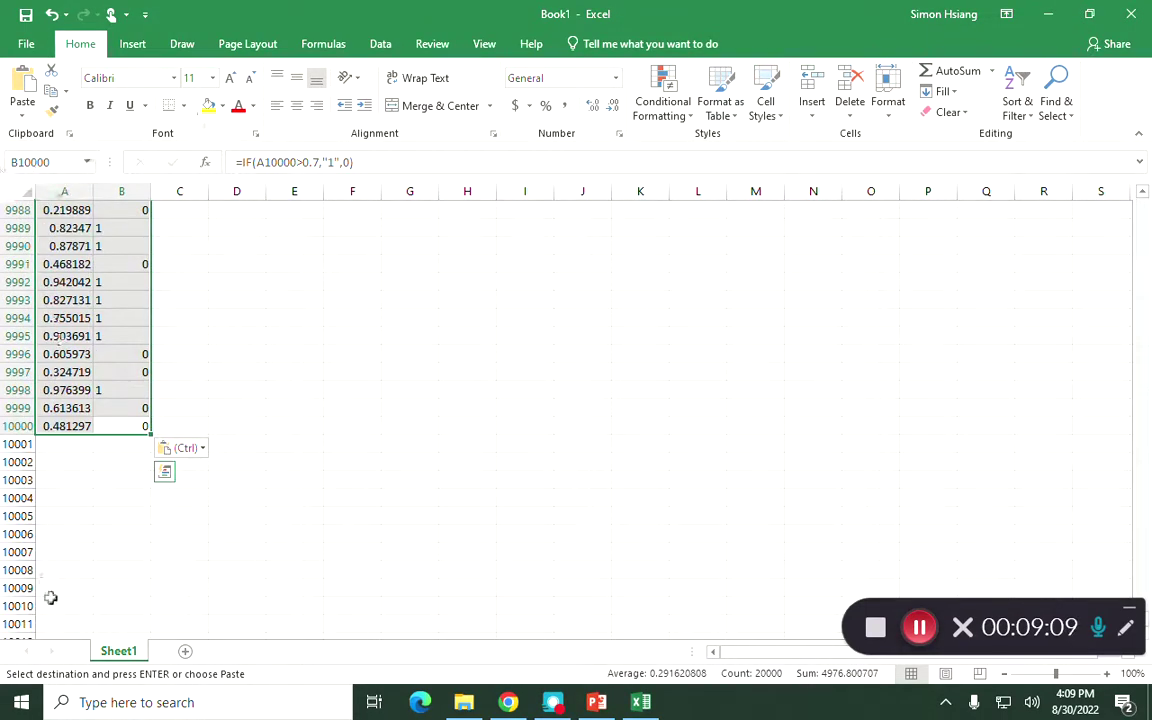
# - Replace the formulas in A1:B10000 with their values by copying the range and pasting it in place as values only
pyautogui.click(135, 425)
pyautogui.moveTo(135, 425); pyautogui.dragTo(18, 426)
pyautogui.hotkey('ctrl', 'shift', 'Up')
pyautogui.hotkey('ctrl', 'c')
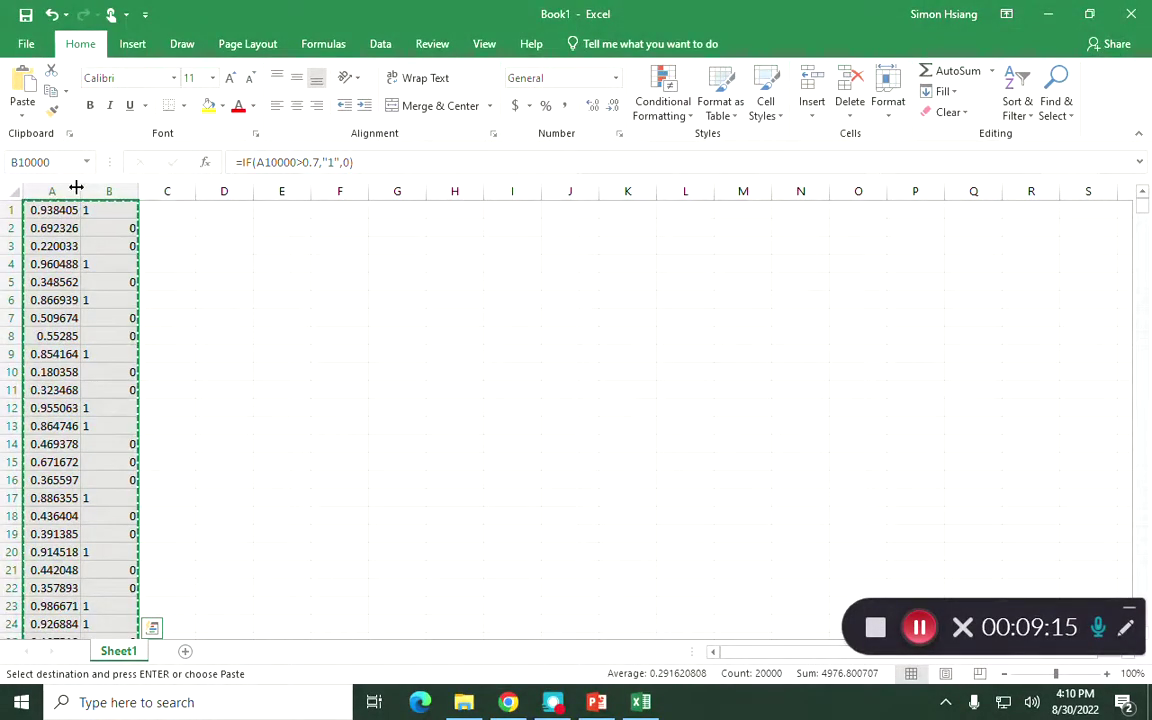
pyautogui.click(23, 114)
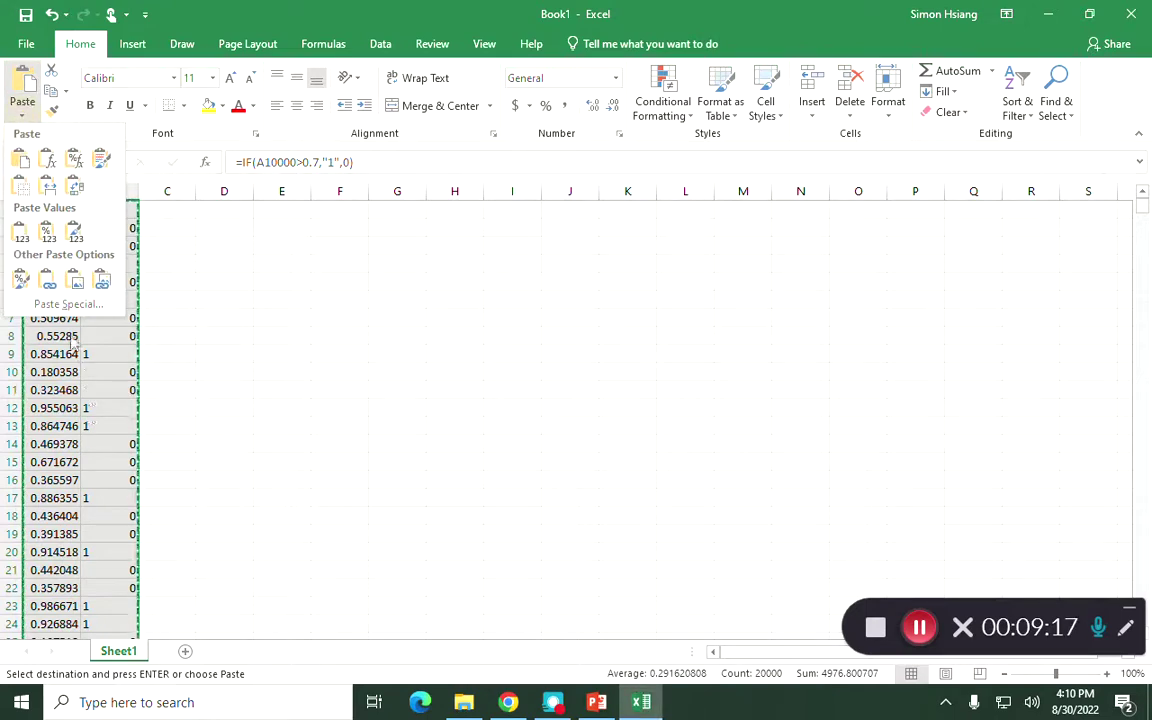
pyautogui.click(68, 301)
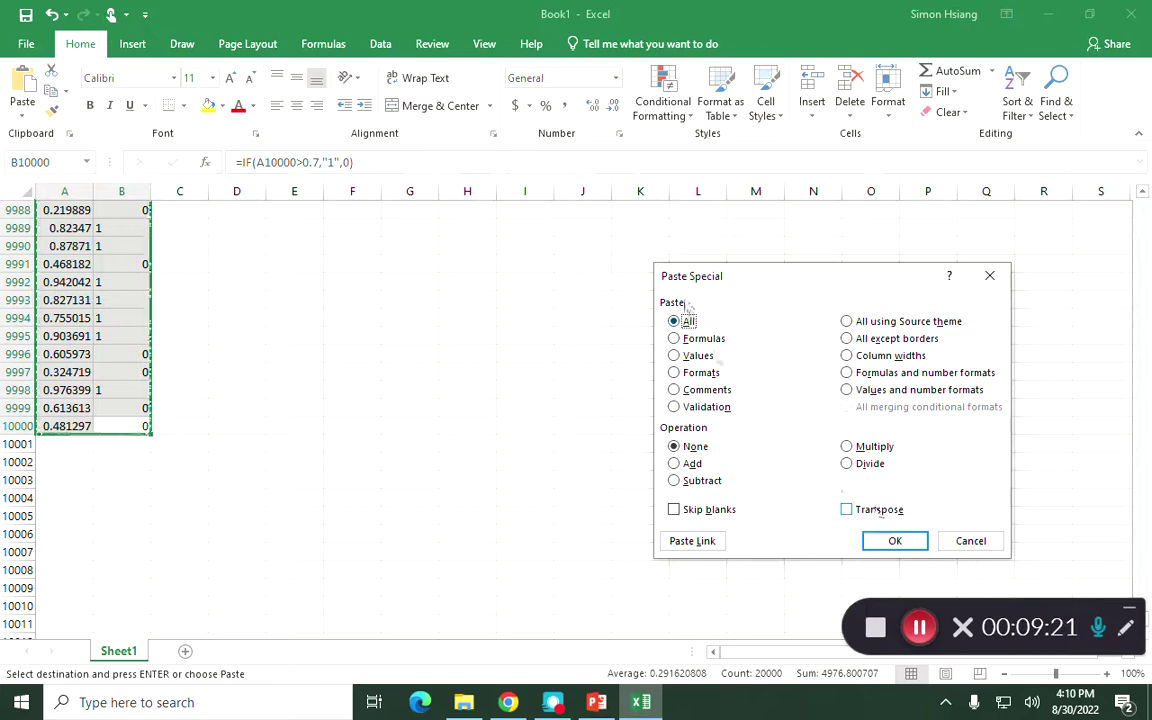
pyautogui.click(683, 356)
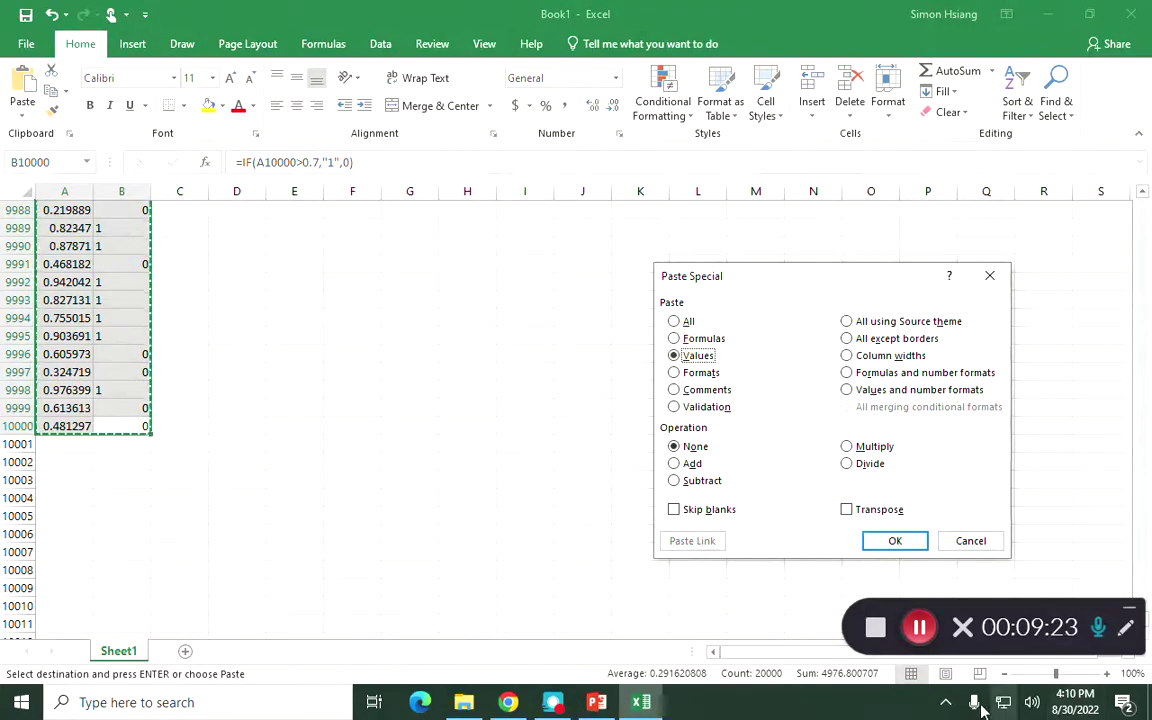
pyautogui.click(895, 541)
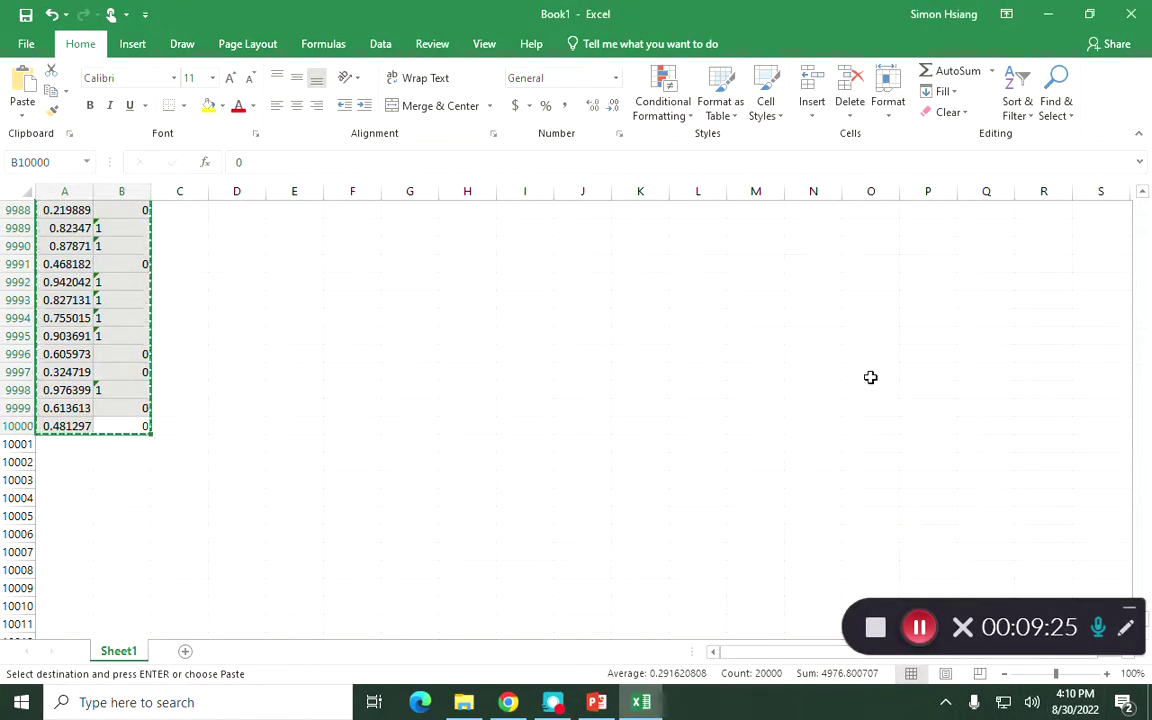
# - Enter the histogram bin values 0 and 1 in cells D1 and D2
pyautogui.scroll(8, 743, 334)
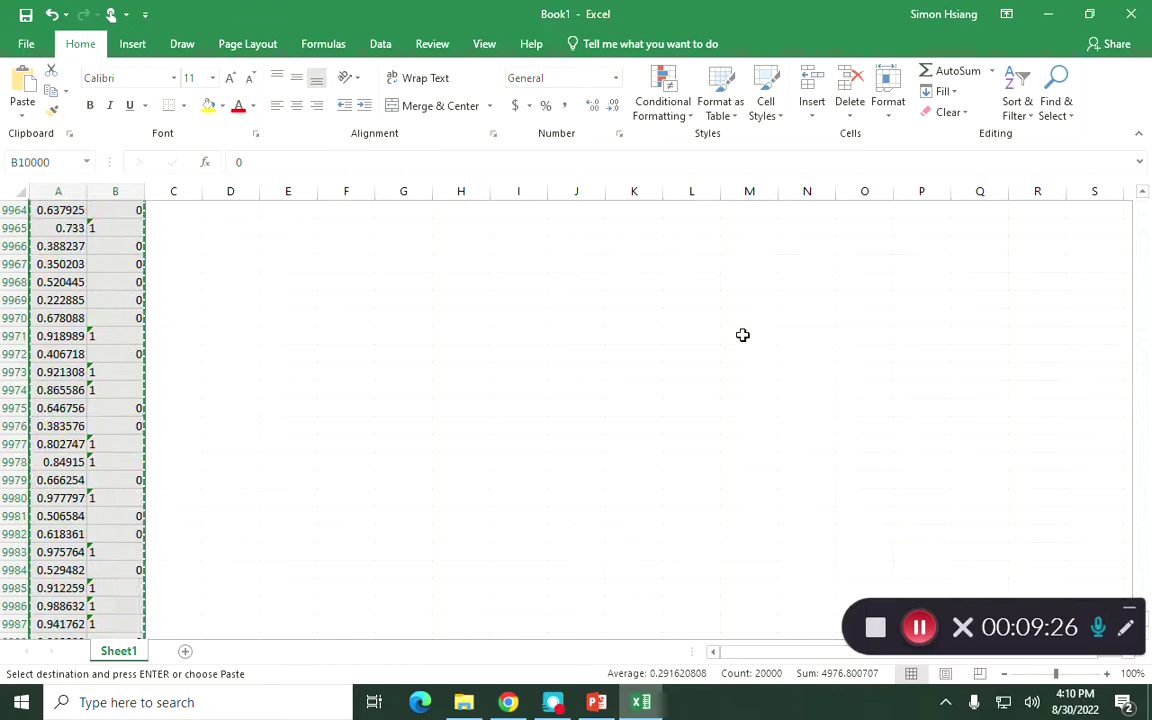
pyautogui.click(101, 299)
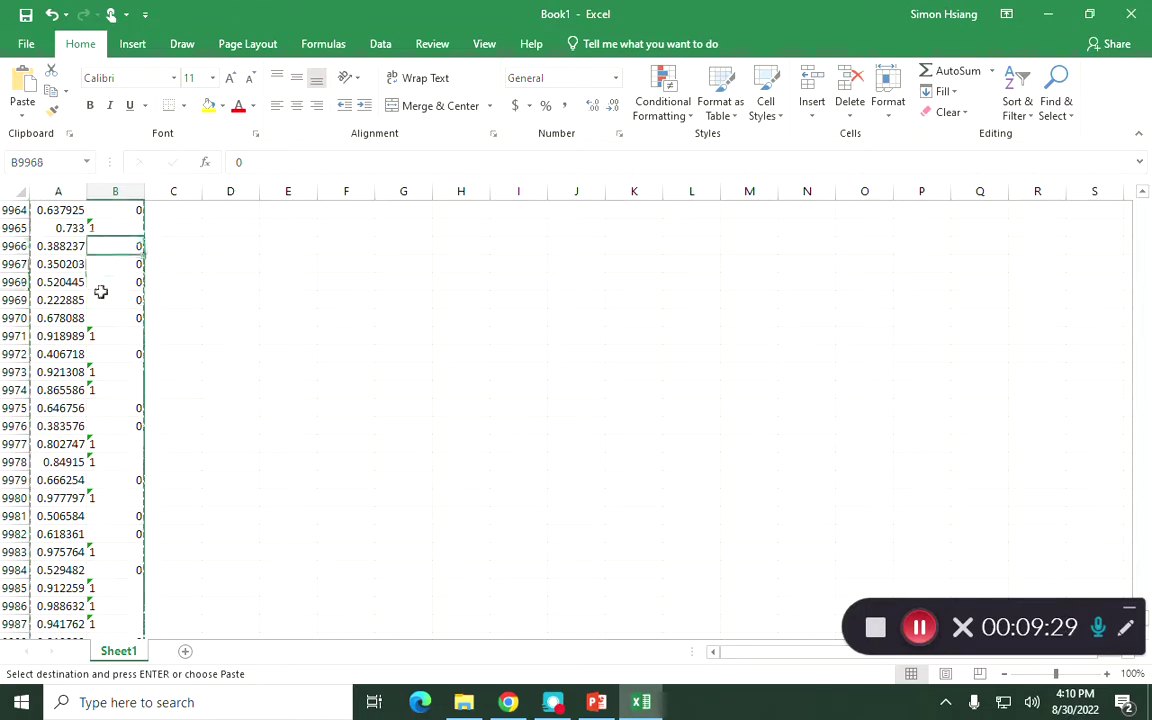
pyautogui.hotkey('ctrl', 'shift', 'Up')
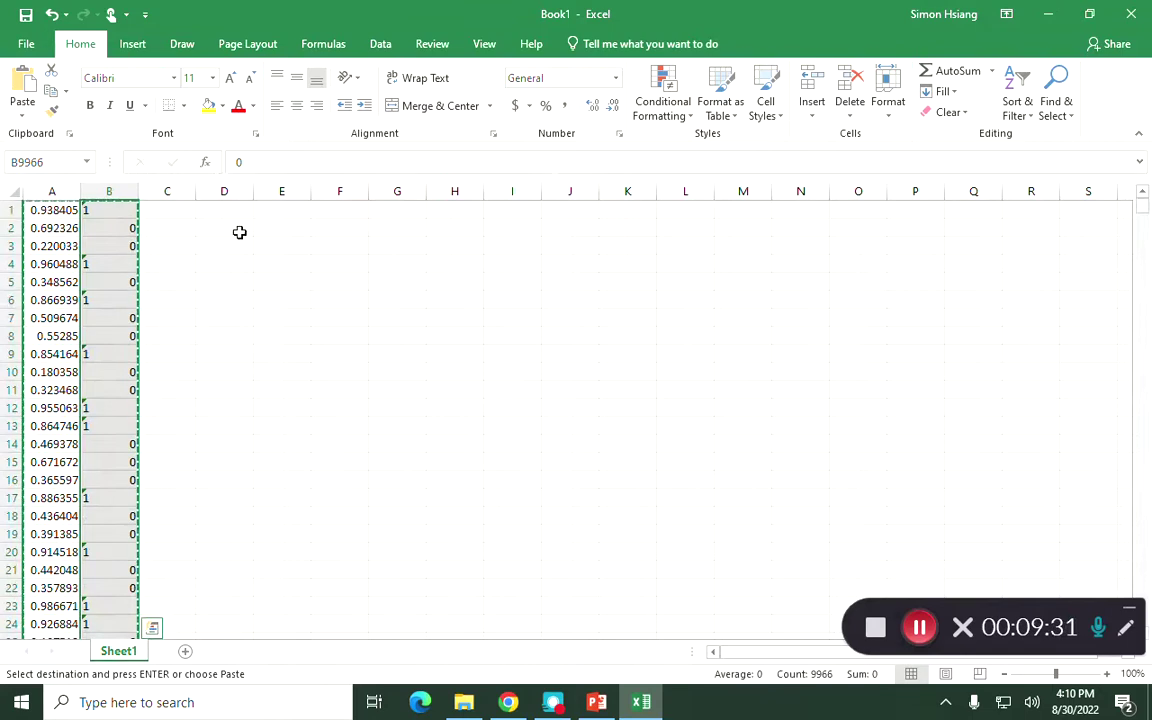
pyautogui.click(247, 226)
pyautogui.press('Up')
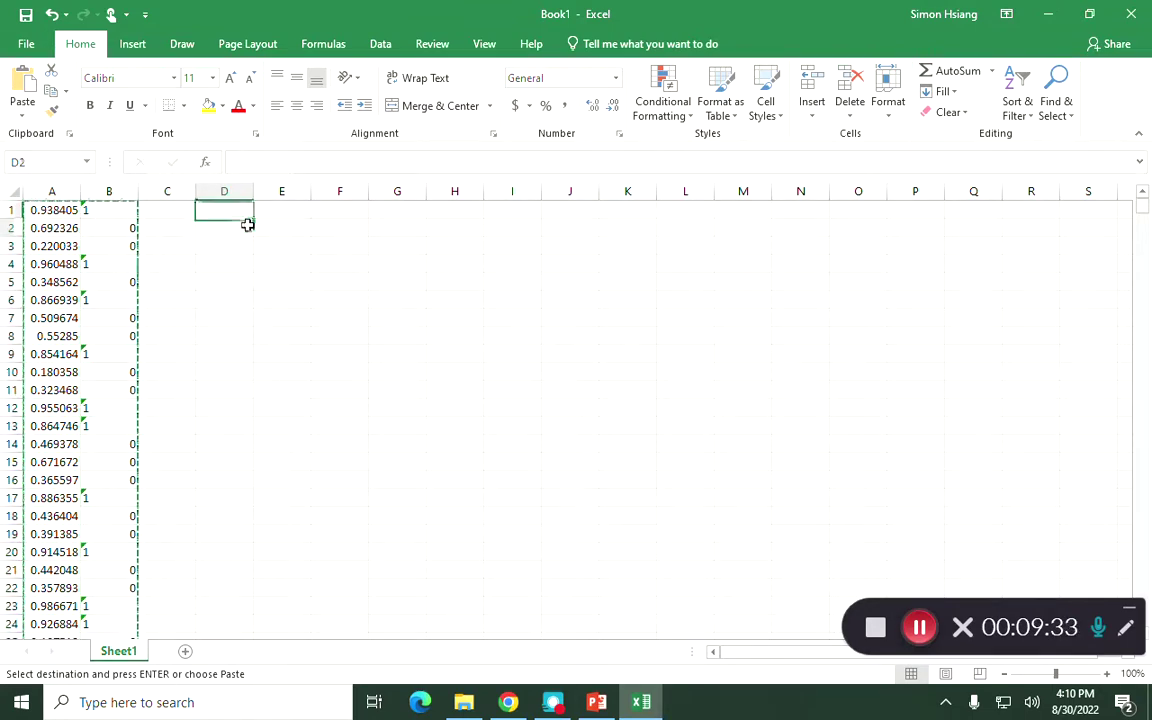
pyautogui.write('0')
pyautogui.press('Return')
pyautogui.write('1')
pyautogui.press('Return')
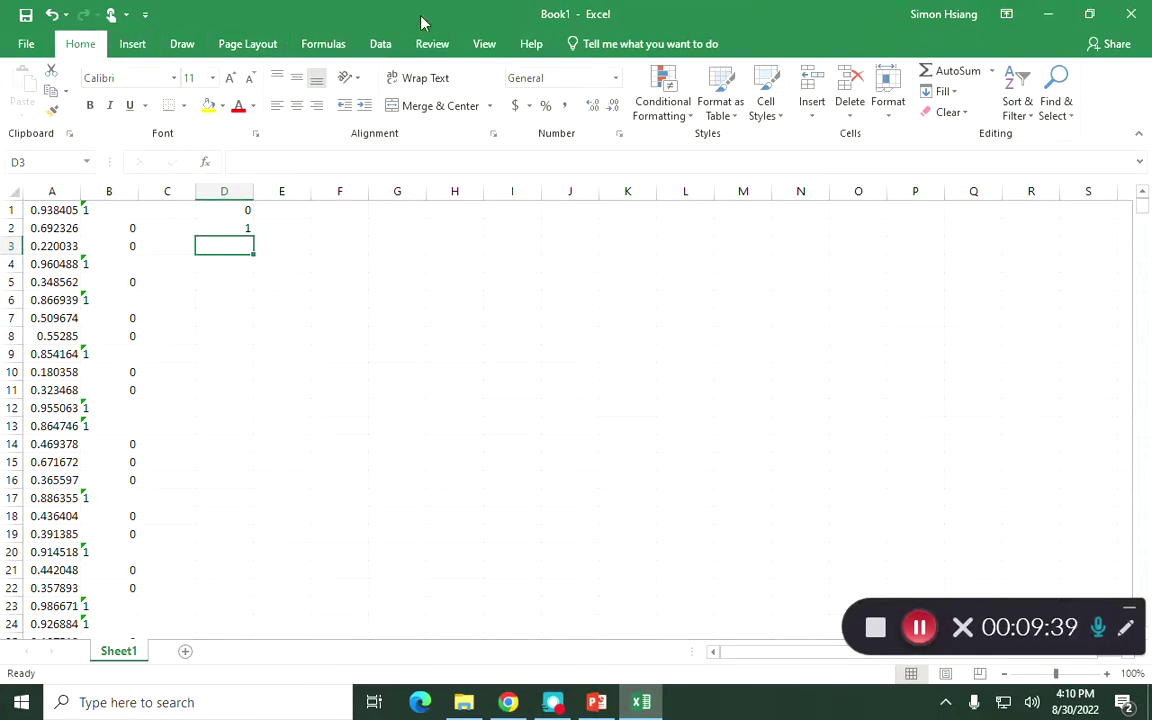
# - Start the Histogram data analysis tool and set its input range to B1:B10000
pyautogui.click(379, 44)
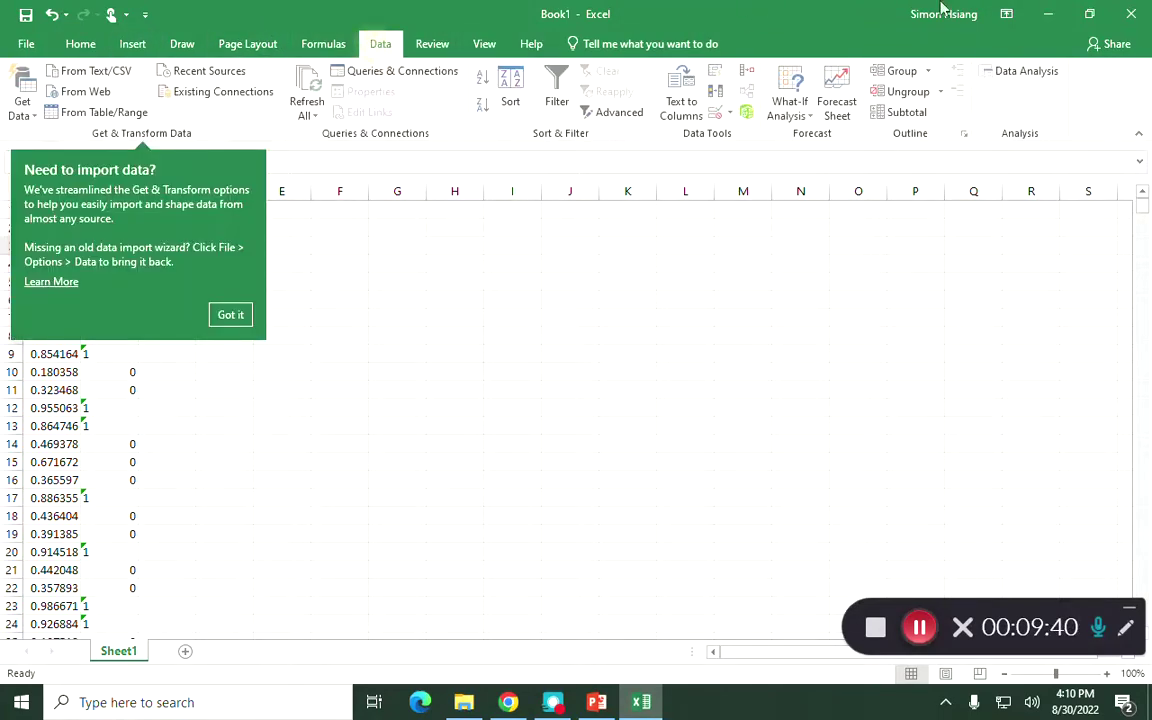
pyautogui.click(1035, 71)
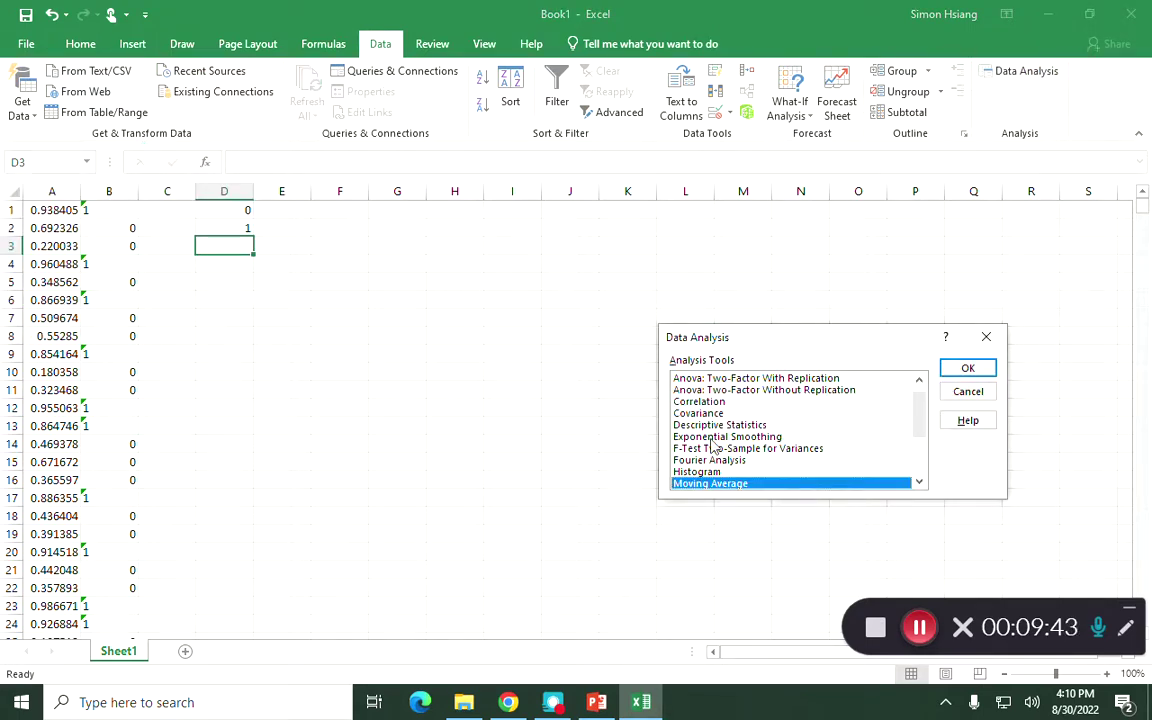
pyautogui.click(700, 472)
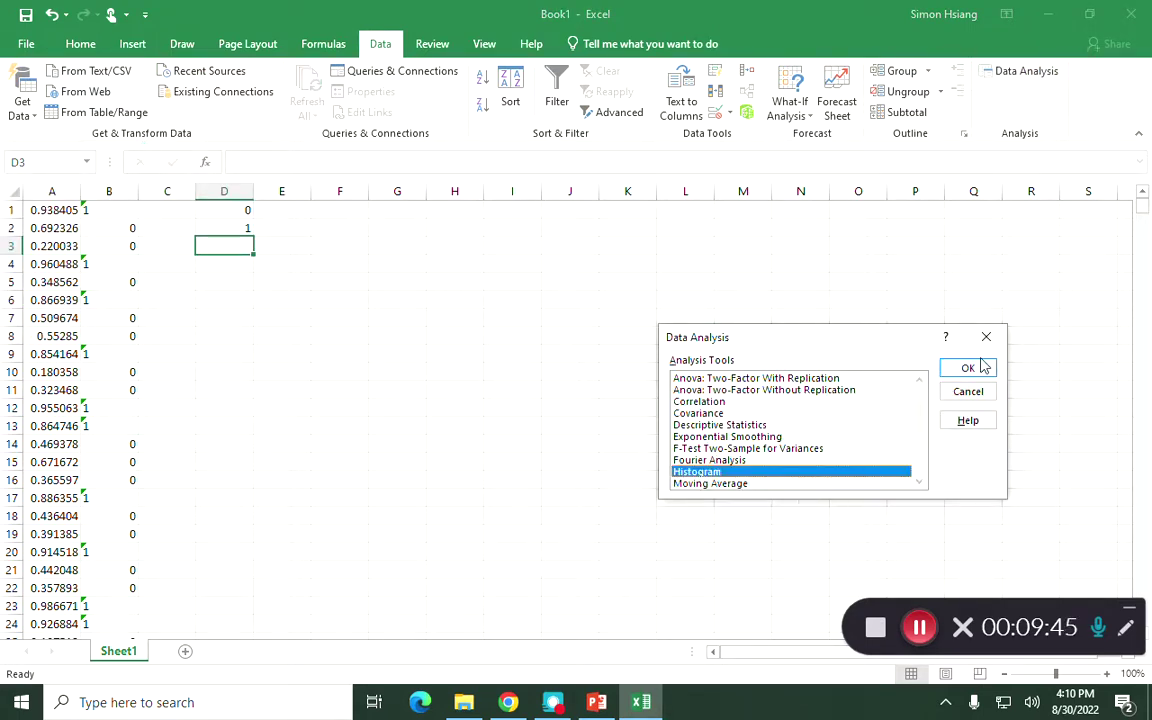
pyautogui.click(967, 368)
pyautogui.click(95, 214)
pyautogui.hotkey('ctrl', 'shift', 'Down')
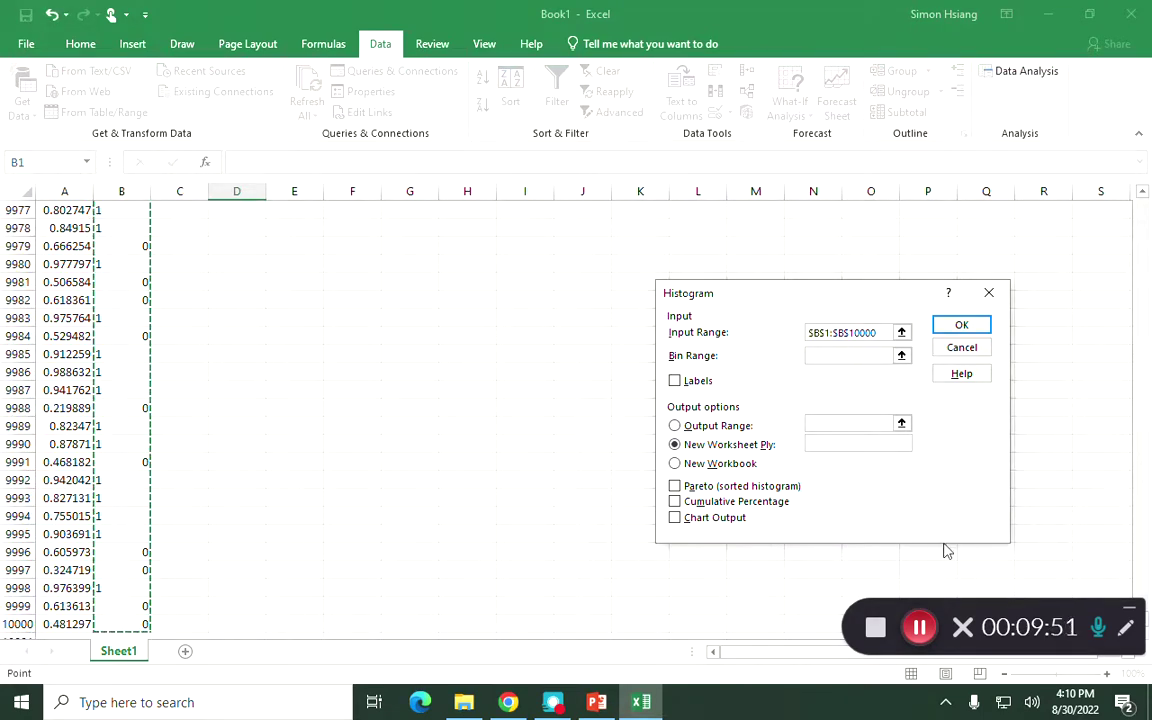
# - Set the histogram's bin range to D1:D2 and try to run the analysis with output to a new worksheet
pyautogui.click(823, 356)
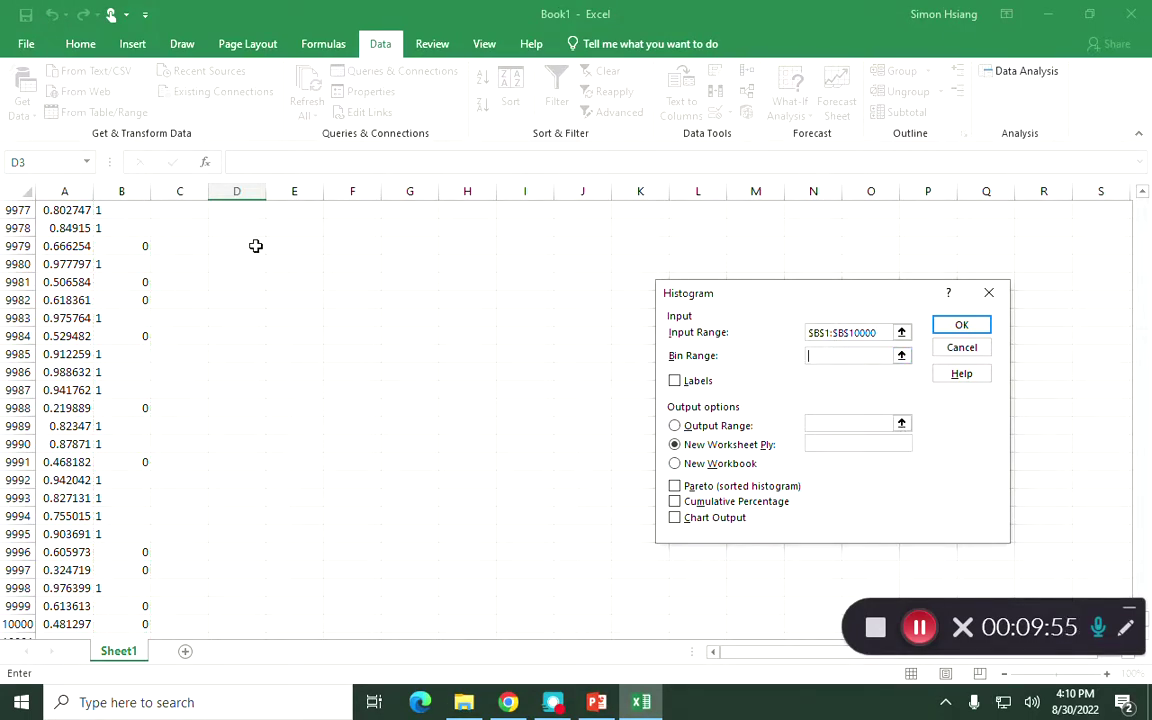
pyautogui.write('$D$2:$D$3')
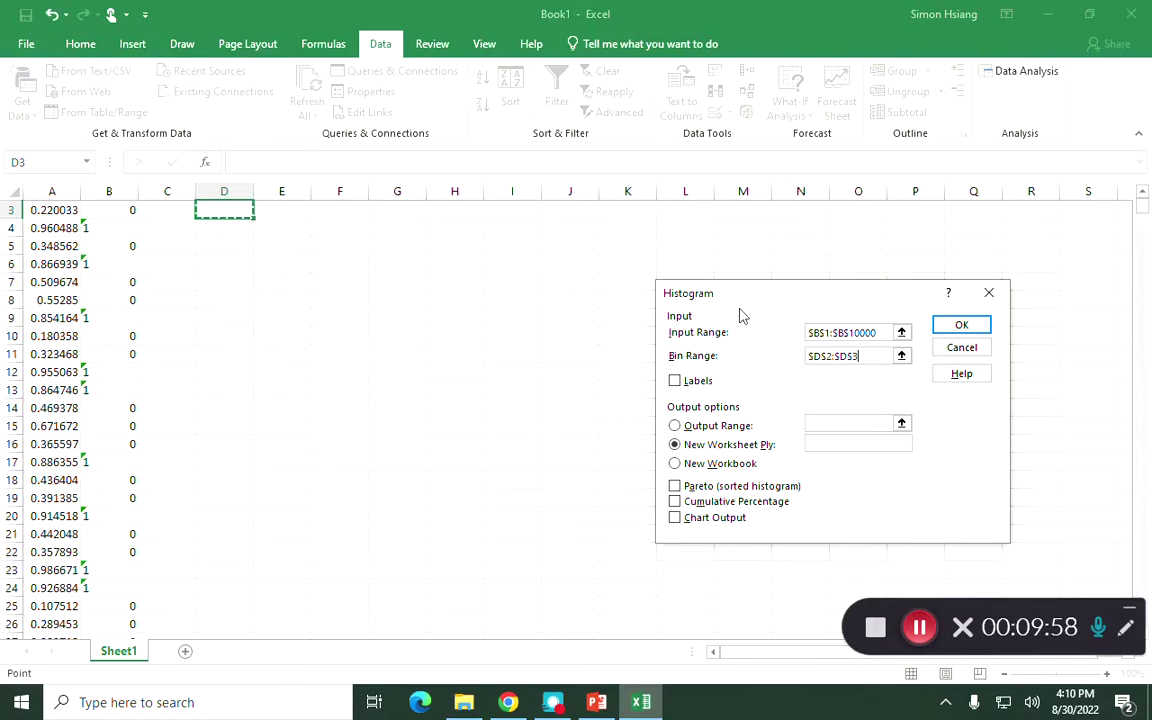
pyautogui.scroll(1, 149, 213)
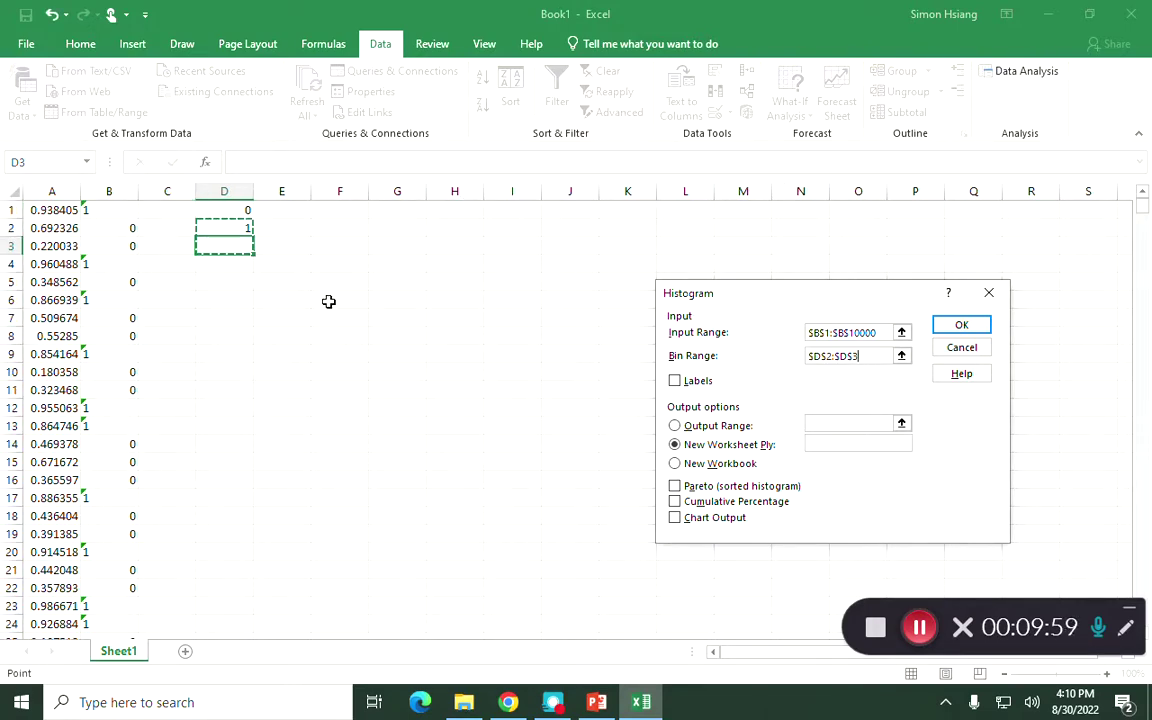
pyautogui.moveTo(229, 211); pyautogui.dragTo(234, 228)
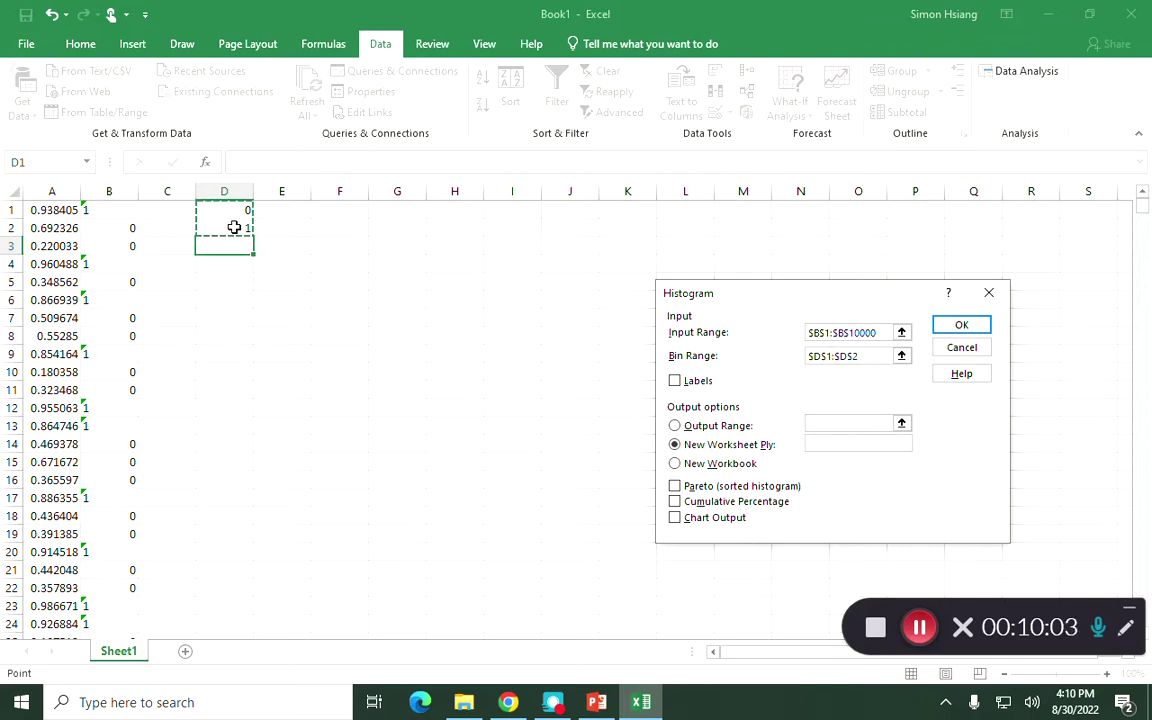
pyautogui.press('Return')
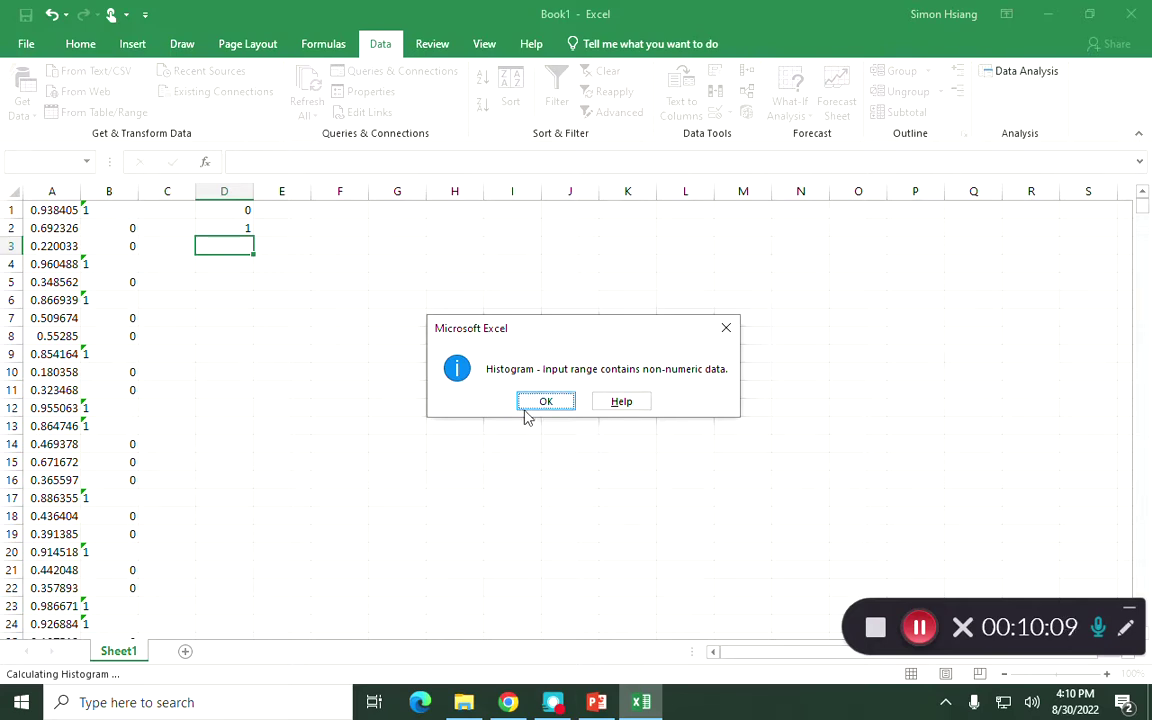
pyautogui.click(558, 401)
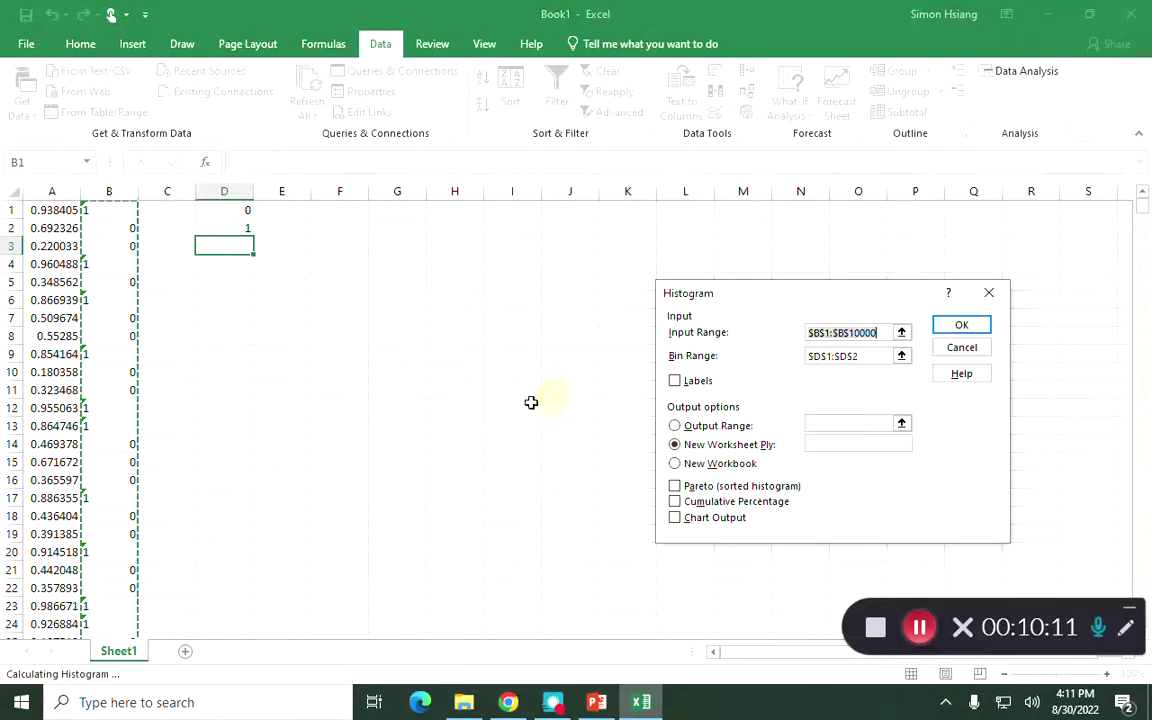
# - Cancel the Histogram tool and undo the bin entries and the values-only paste to restore the formulas in A1:B10000
pyautogui.click(104, 210)
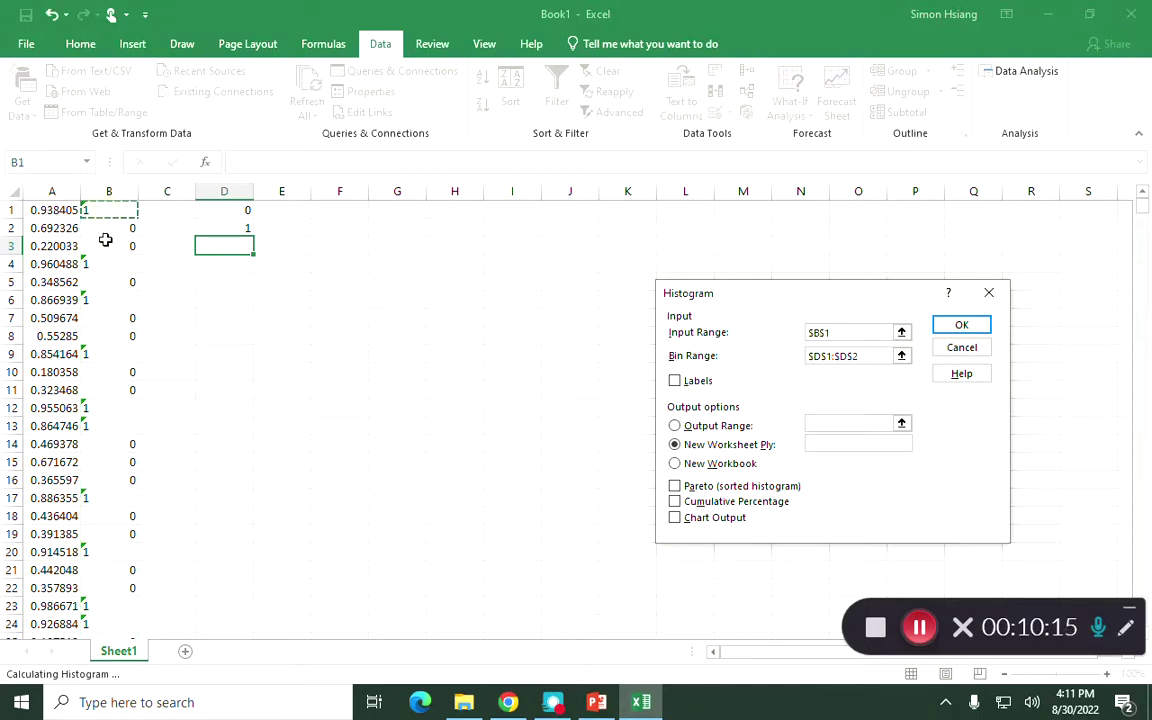
pyautogui.press('Up')
pyautogui.press('Up')
pyautogui.hotkey('ctrl', 'c')
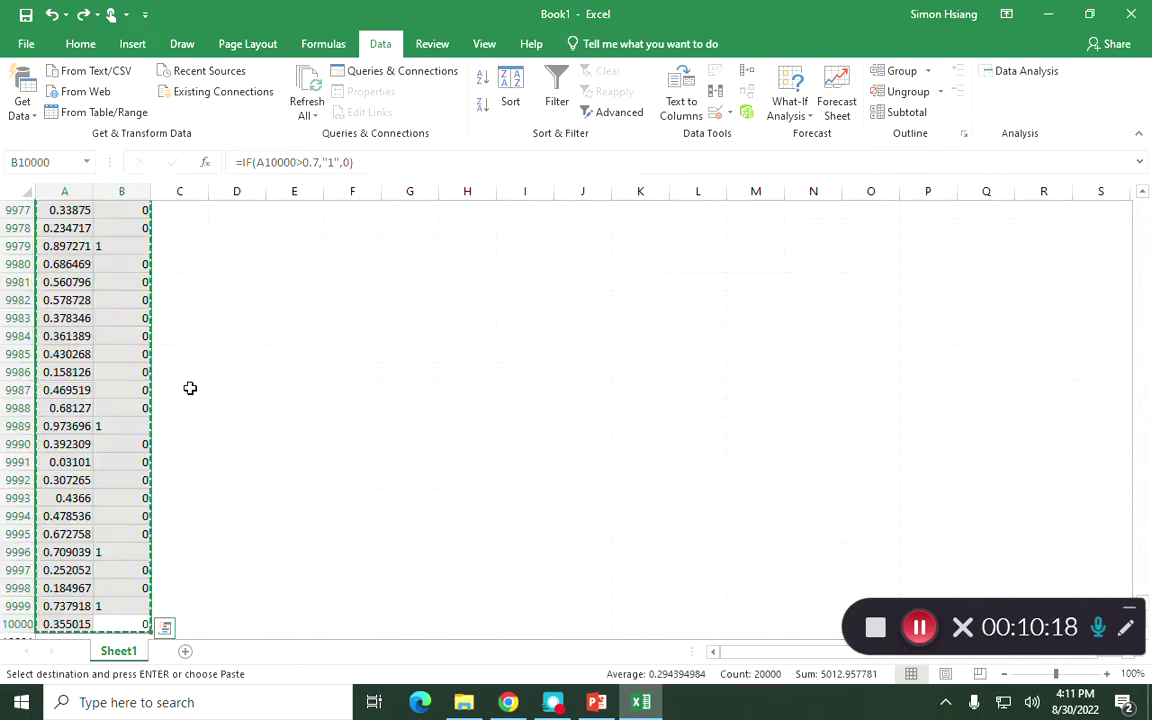
pyautogui.hotkey('ctrl', 'q')
# - Remove the quotation marks around the 1 in the IF formula of cell B9977
pyautogui.click(212, 246)
pyautogui.click(108, 210)
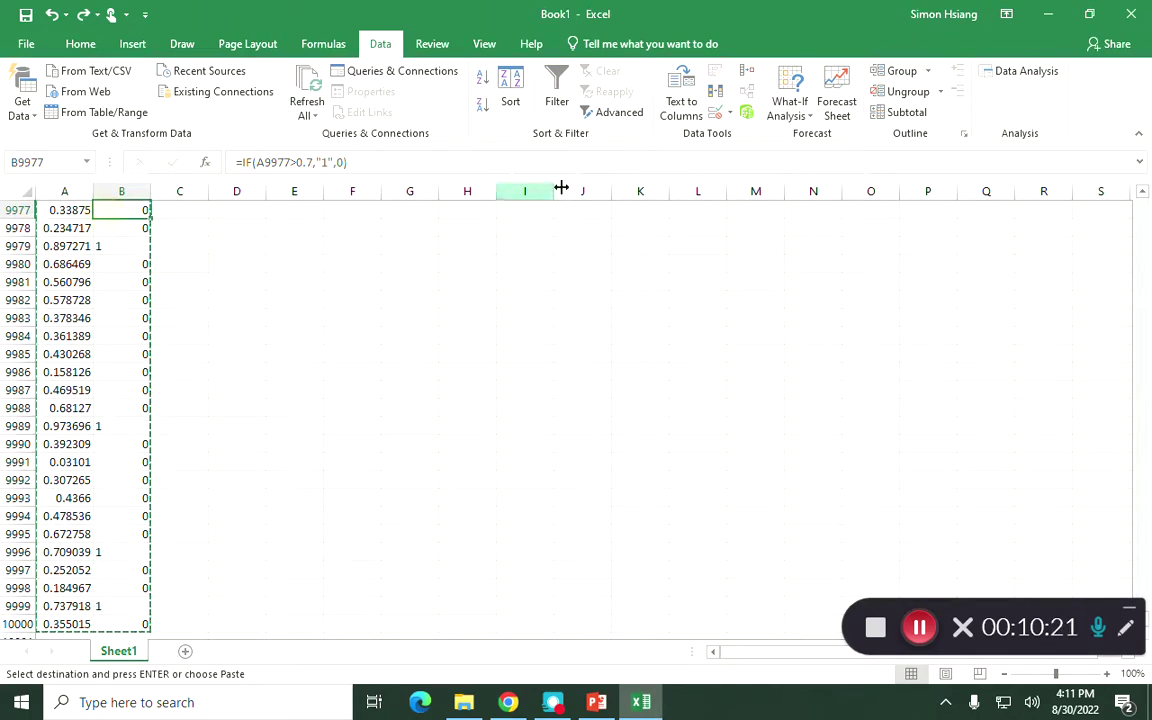
pyautogui.click(337, 162)
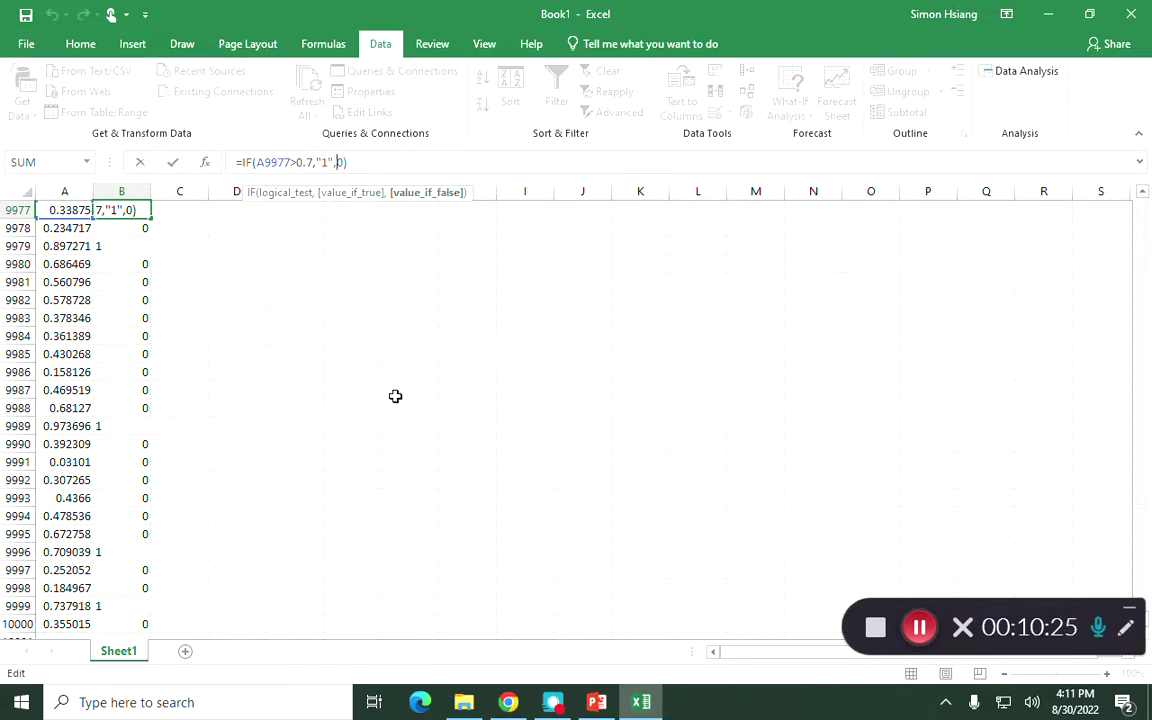
pyautogui.press('Left')
pyautogui.press('BackSpace')
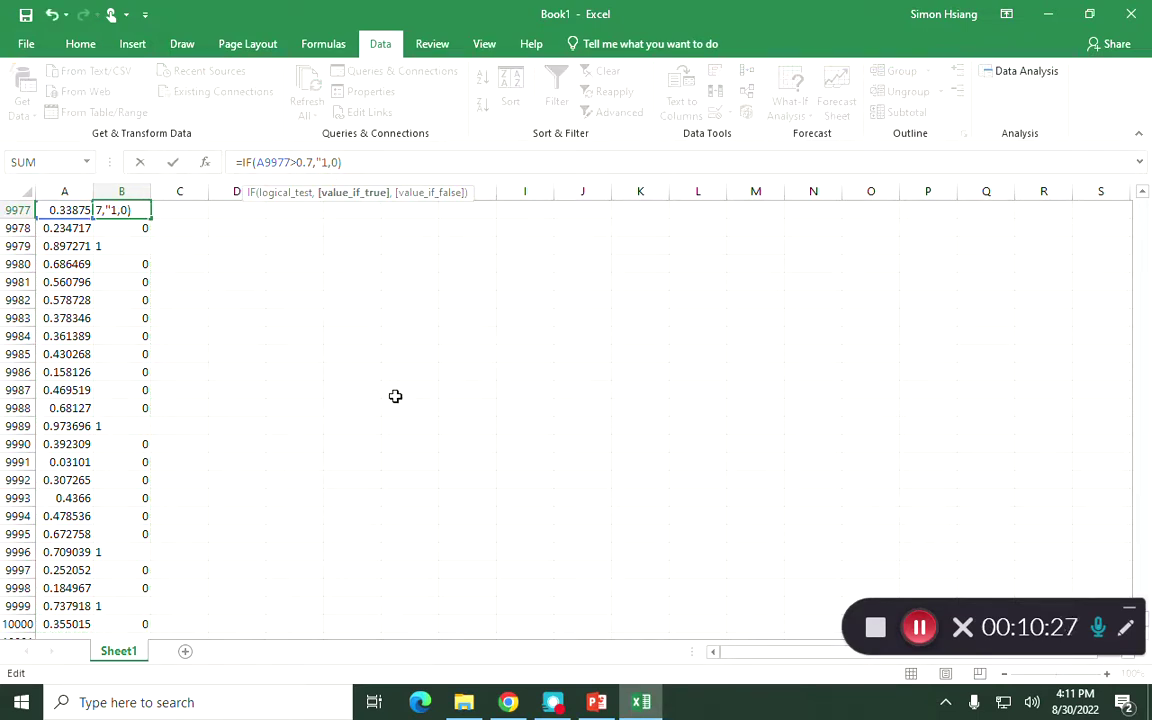
pyautogui.press('BackSpace')
pyautogui.hotkey('ctrl', 'Return')
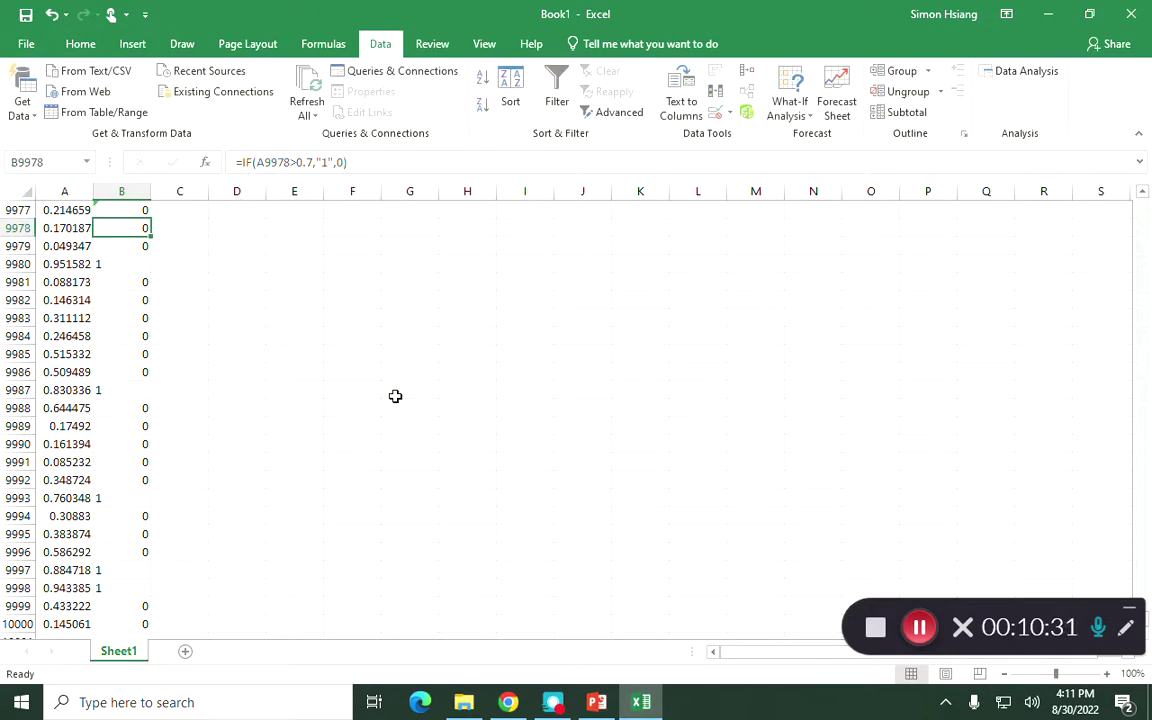
# - Change the formula in cell B1 to =IF(A1>0.7,1,0) so it produces a numeric 1 instead of text
pyautogui.press('Up')
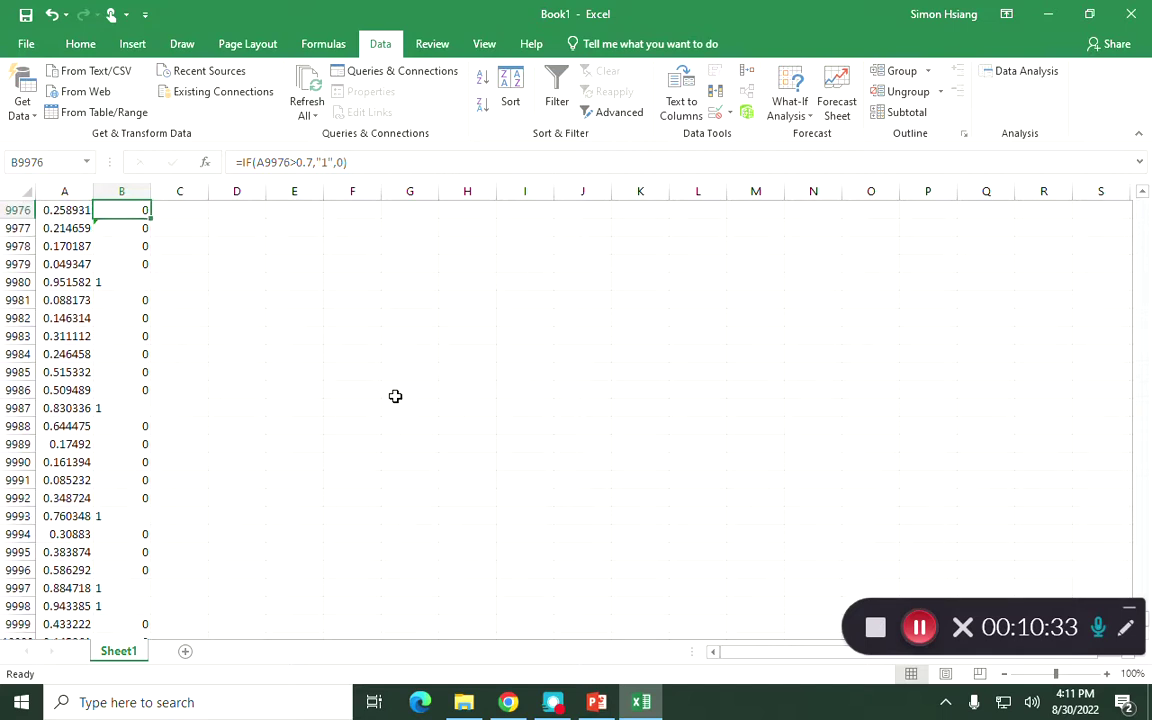
pyautogui.press('Up')
pyautogui.hotkey('ctrl', 'shift', 'Up')
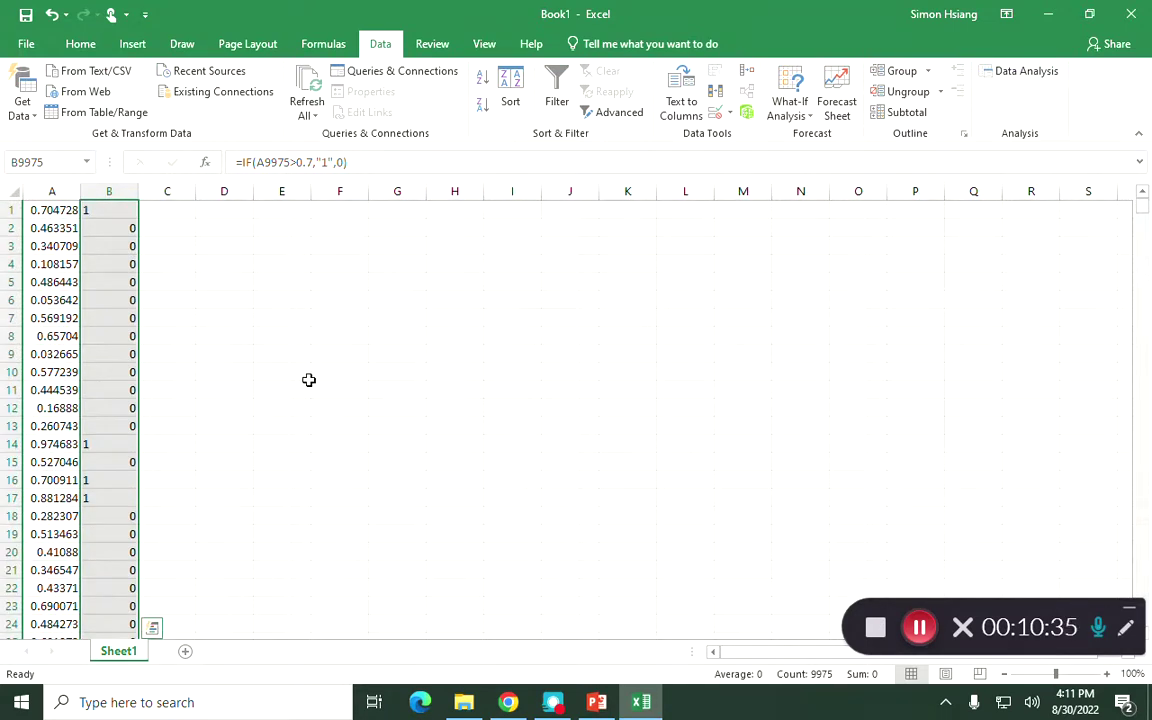
pyautogui.click(104, 217)
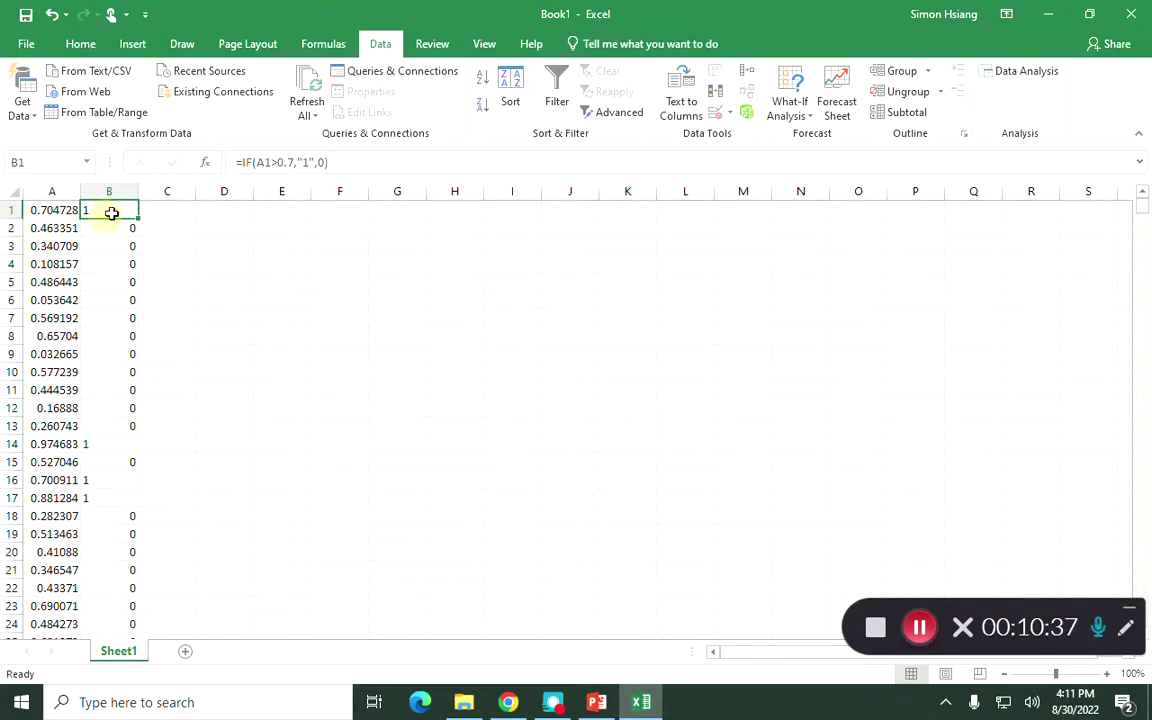
pyautogui.click(314, 163)
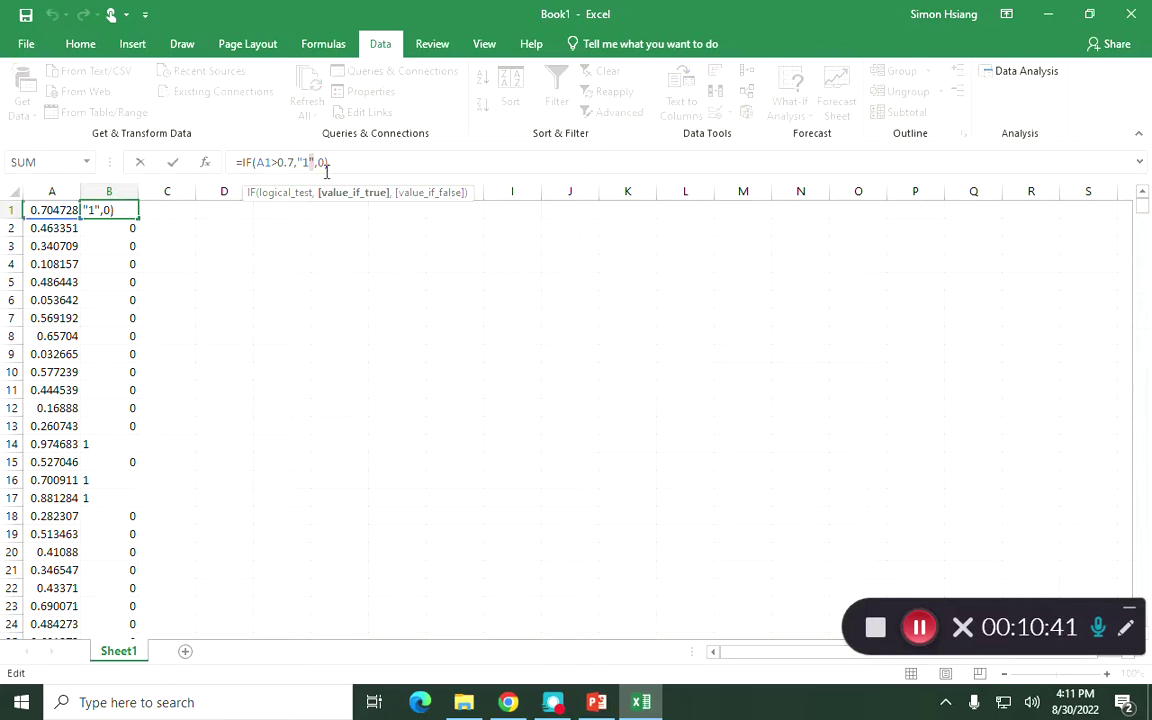
pyautogui.press('BackSpace')
pyautogui.press('Left')
pyautogui.press('Delete')
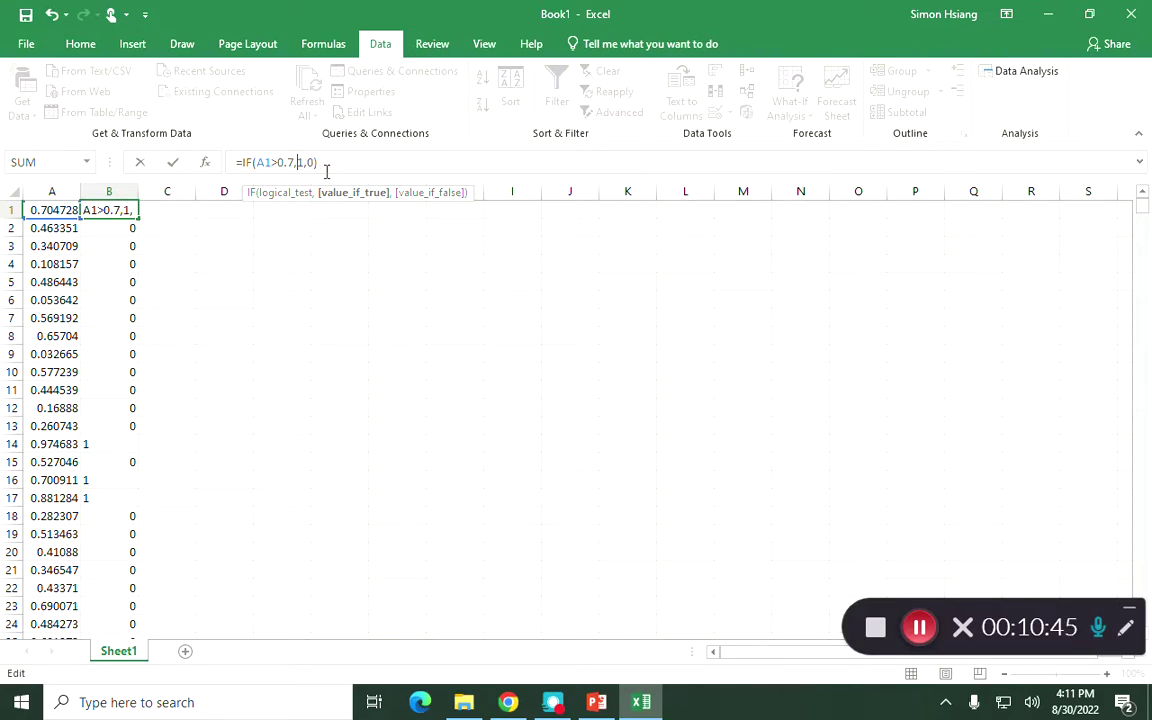
pyautogui.press('Return')
# - Copy the corrected IF formula from B1 down column B through row 10000
pyautogui.press('Up')
pyautogui.hotkey('ctrl', 'c')
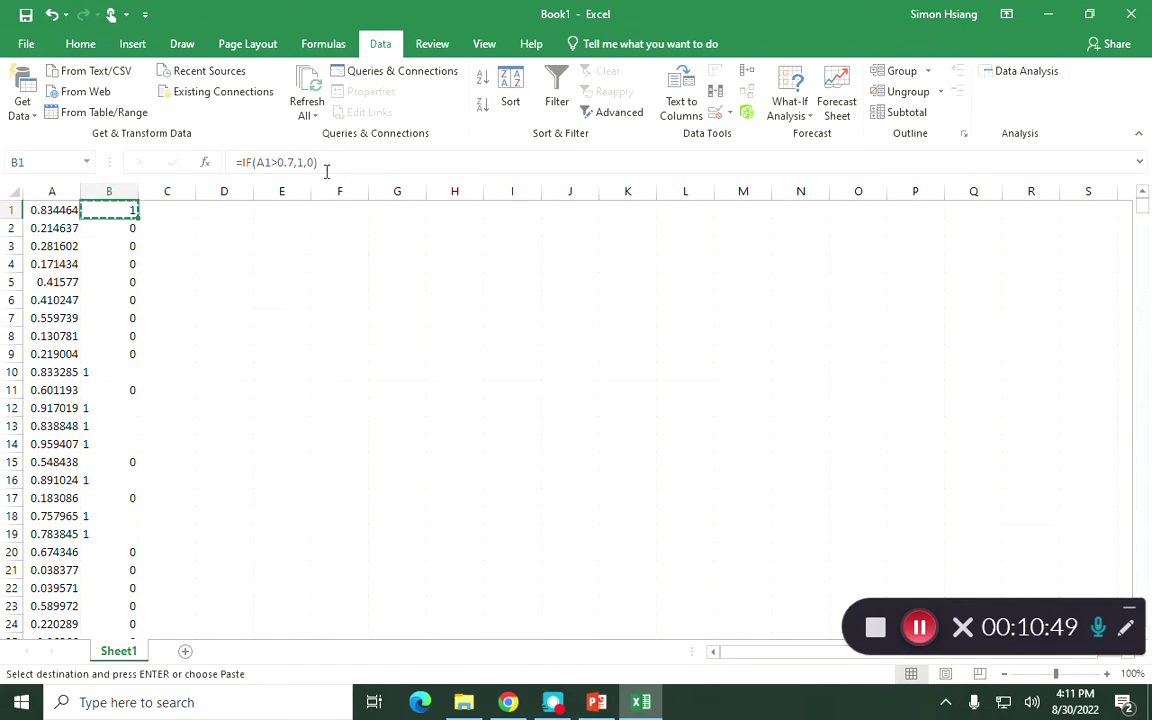
pyautogui.hotkey('ctrl', 'shift', 'Down')
pyautogui.hotkey('ctrl', 'Home')
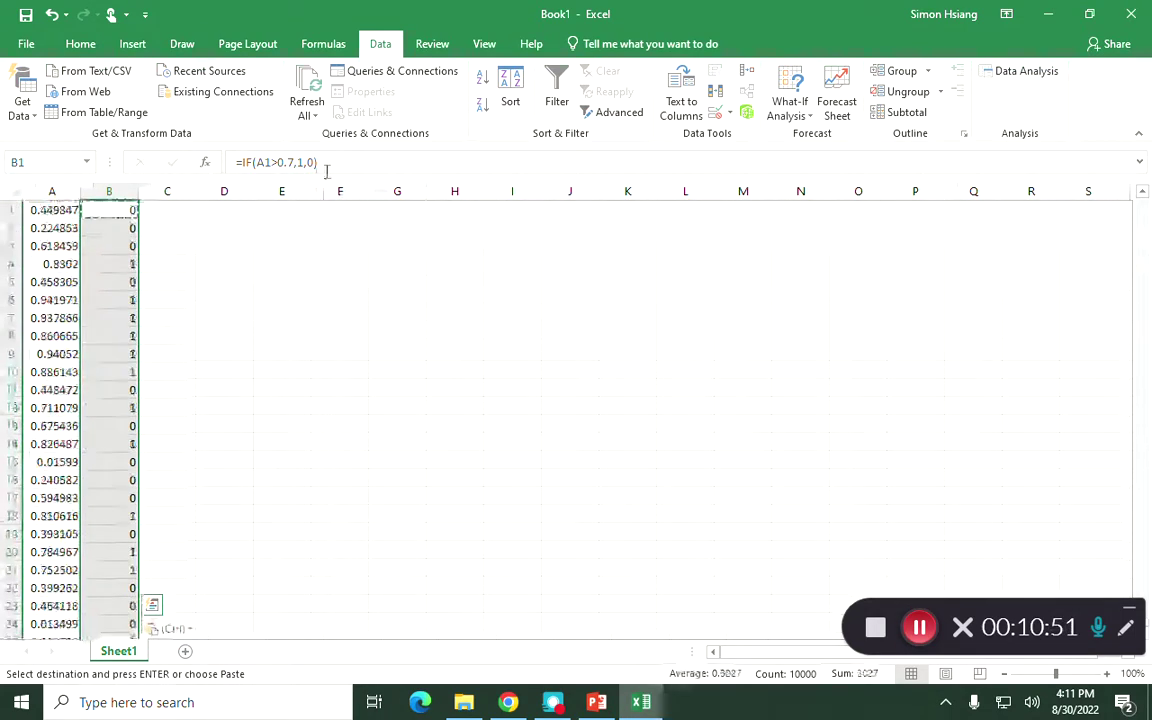
pyautogui.click(148, 246)
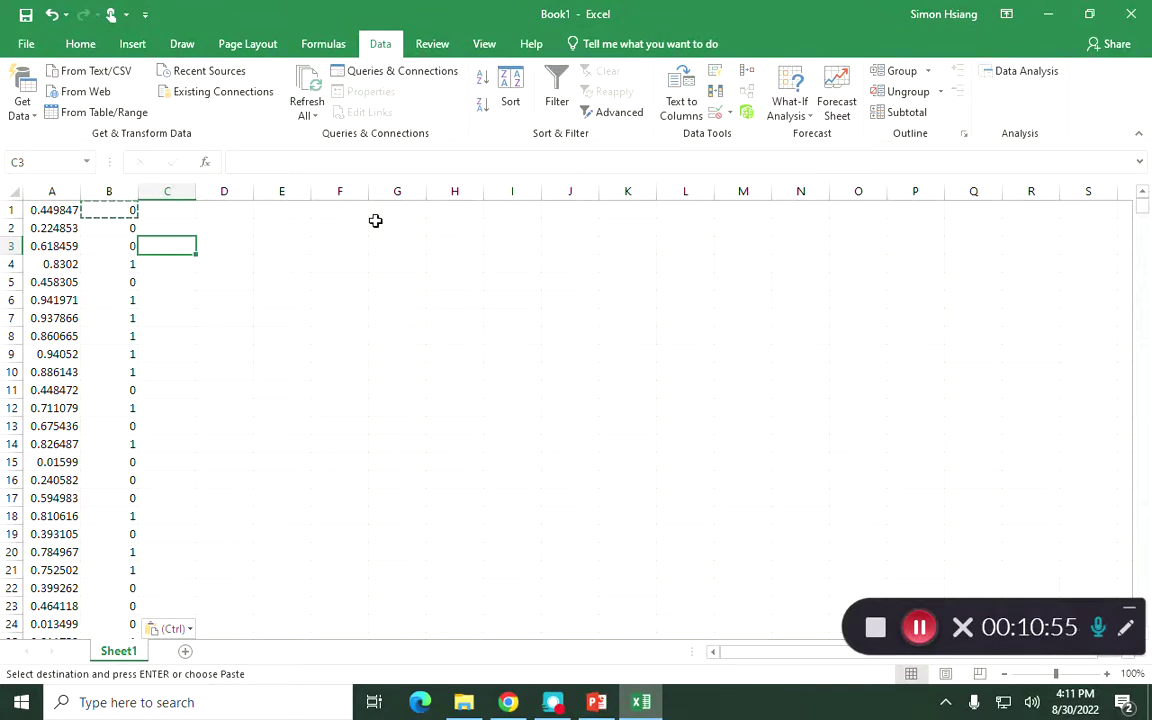
# - Enter the histogram bin values 0 and 1 again in cells D1 and D2
pyautogui.click(240, 206)
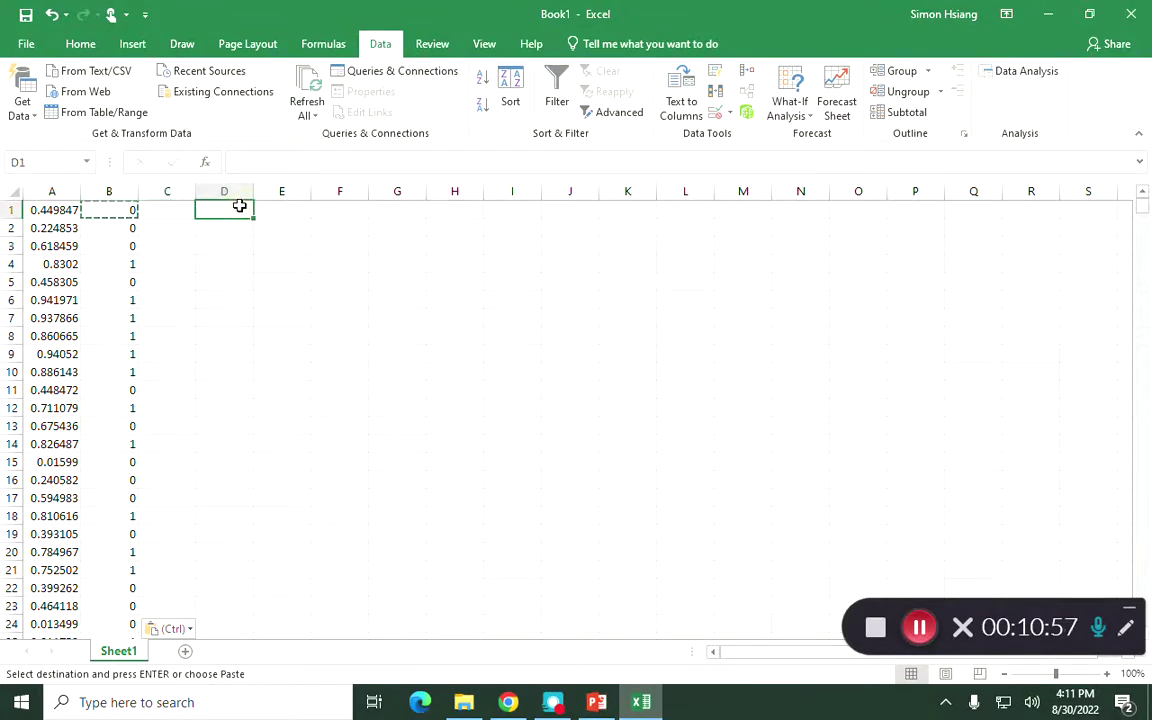
pyautogui.write('0')
pyautogui.press('Return')
pyautogui.write('1')
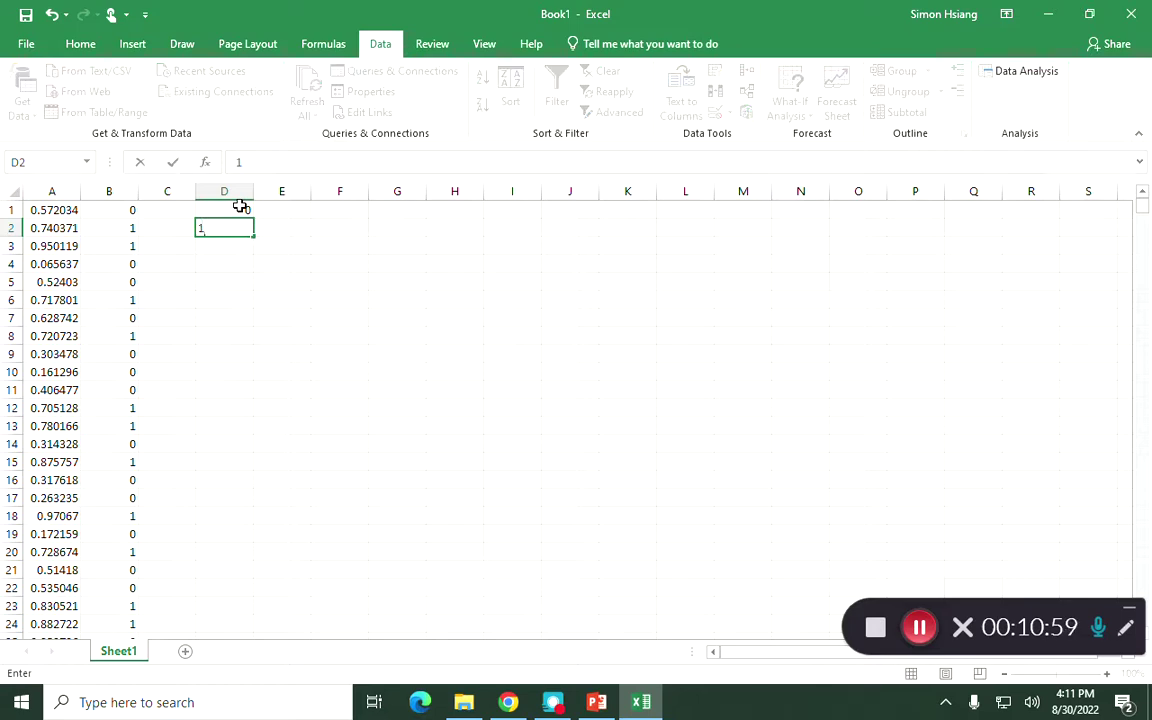
pyautogui.press('Return')
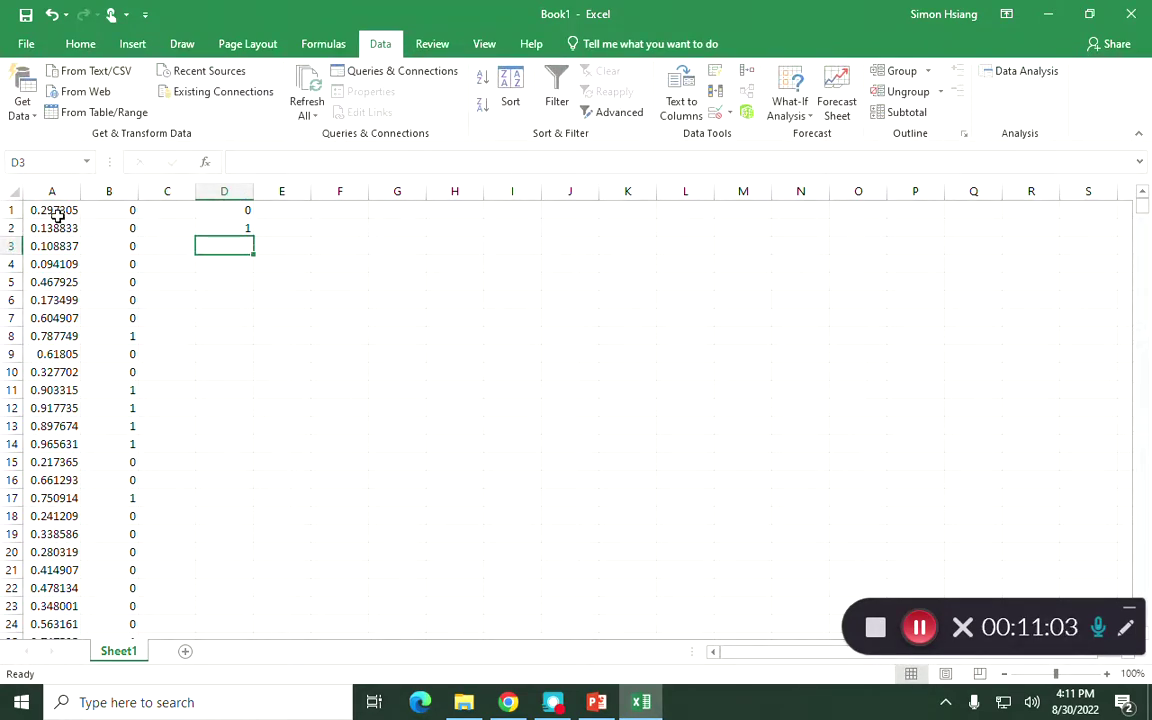
# - Run the Histogram analysis on input range B1:B10000 with bin range D1:D2, outputting to a new worksheet
pyautogui.click(68, 213)
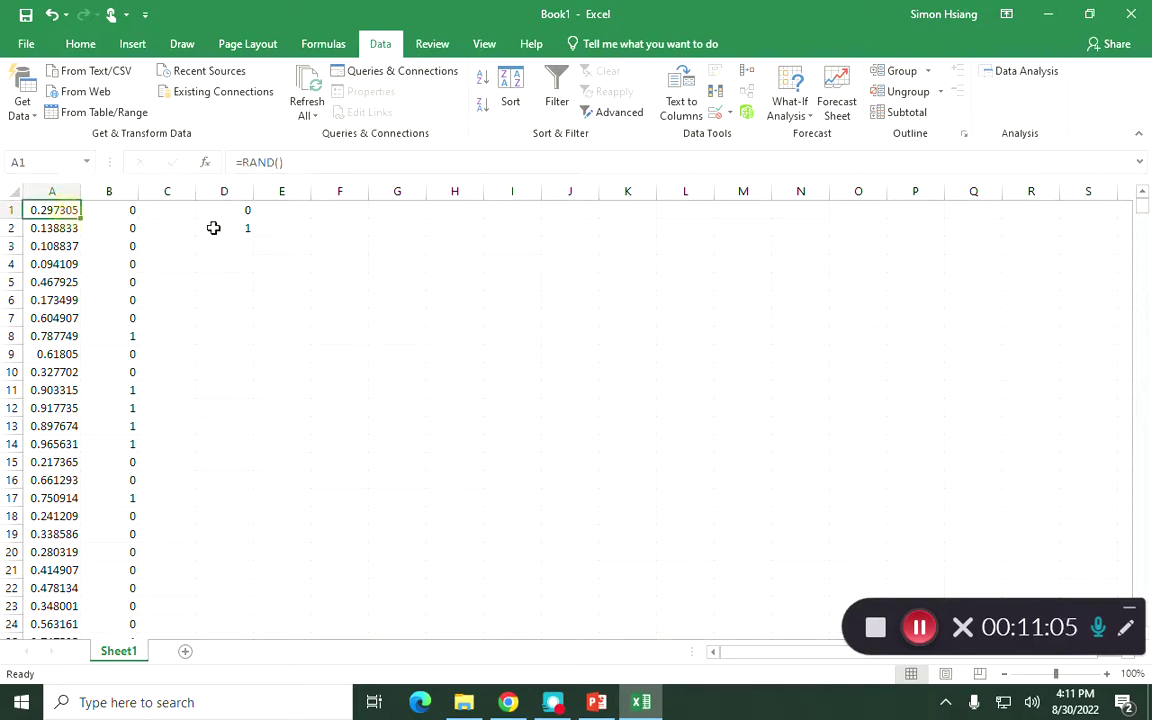
pyautogui.click(95, 210)
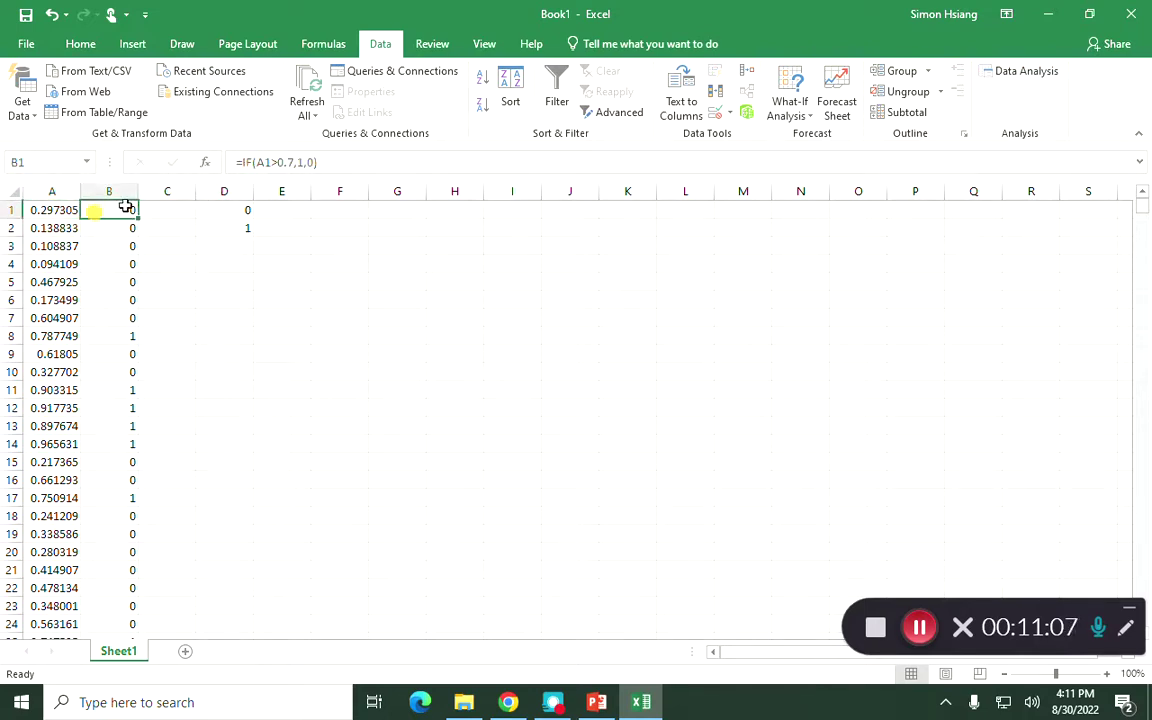
pyautogui.click(1026, 70)
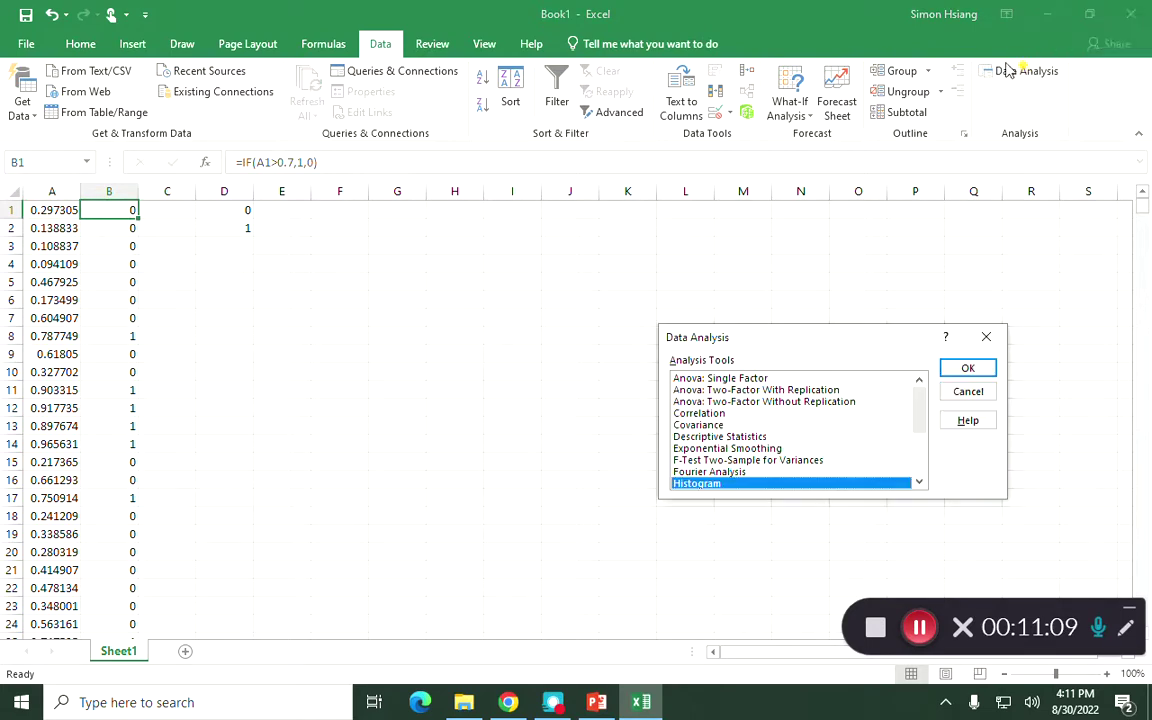
pyautogui.click(972, 370)
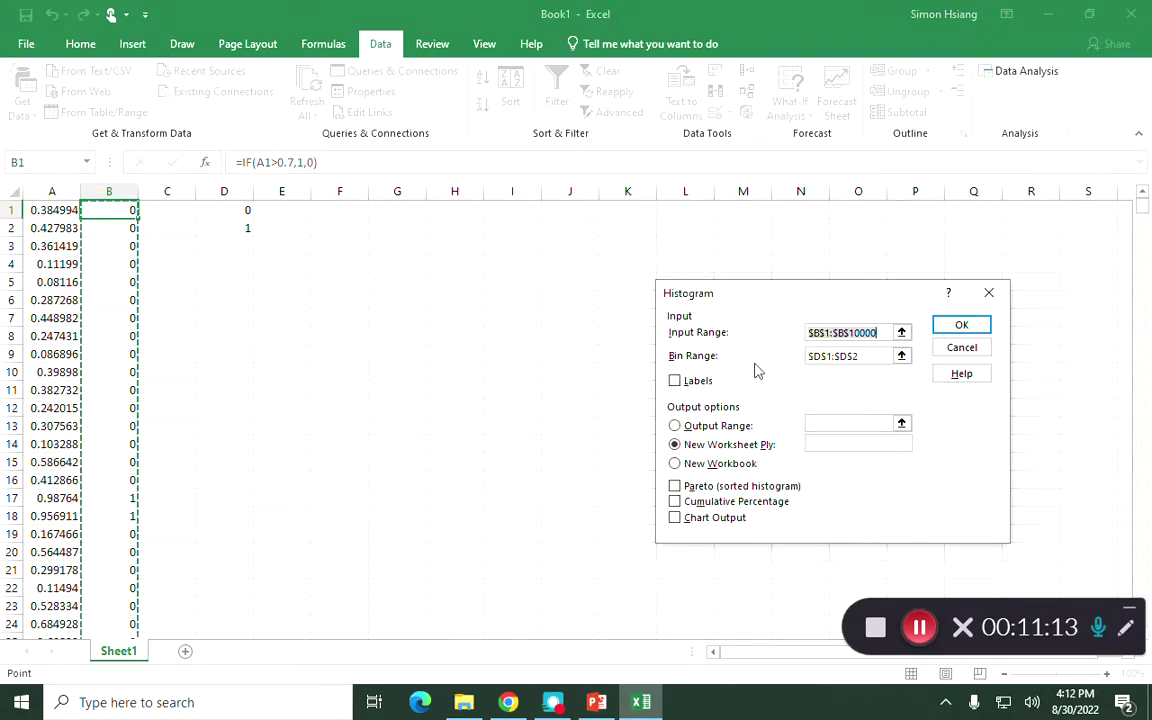
pyautogui.click(961, 322)
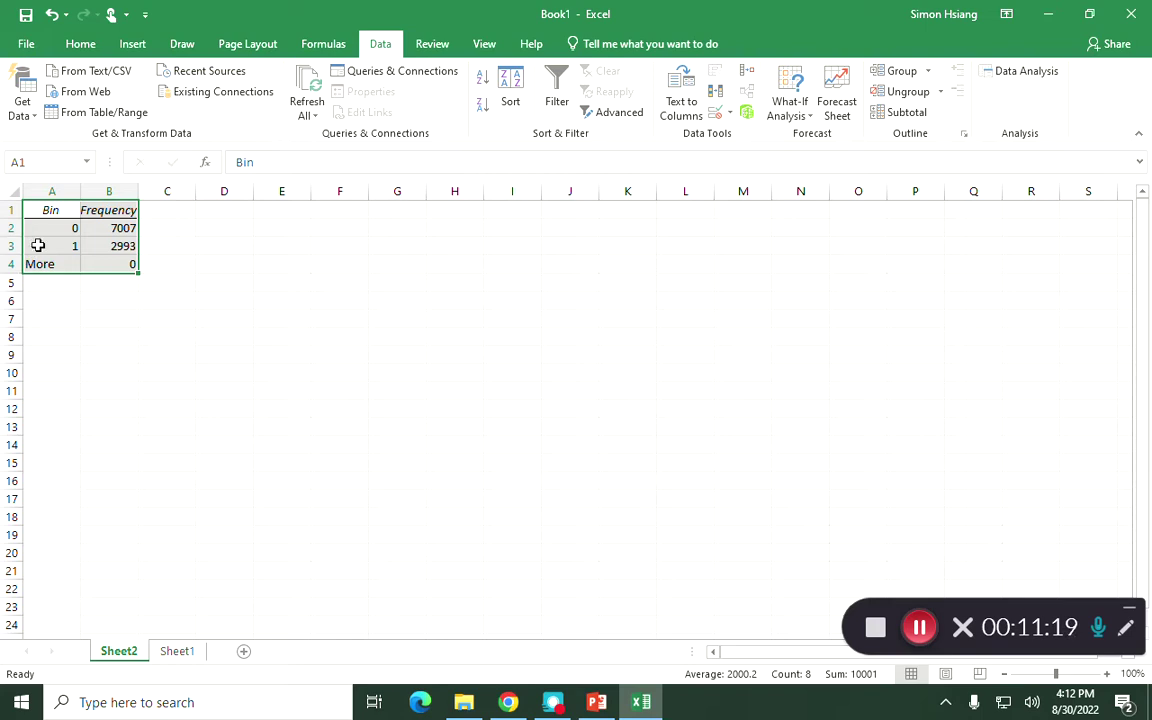
# - Examine the bin frequencies in A2:B3 on Sheet2 and the RAND and IF formulas in columns A and B of Sheet1
pyautogui.moveTo(50, 228); pyautogui.dragTo(109, 241)
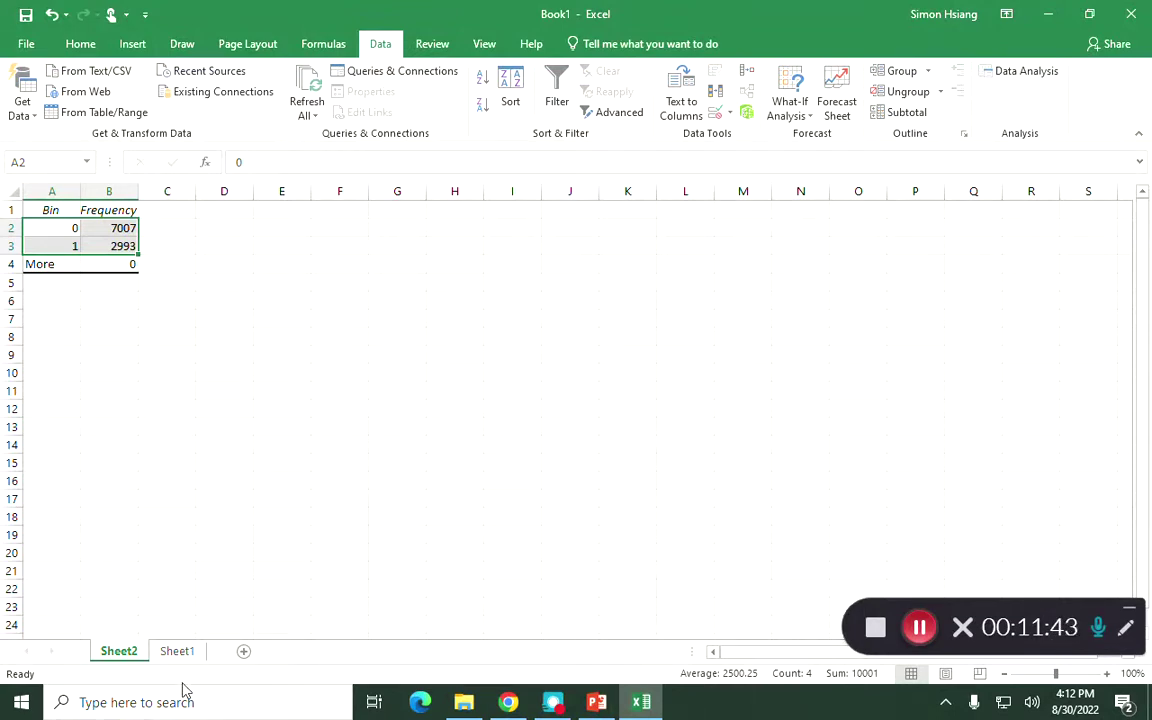
pyautogui.click(176, 651)
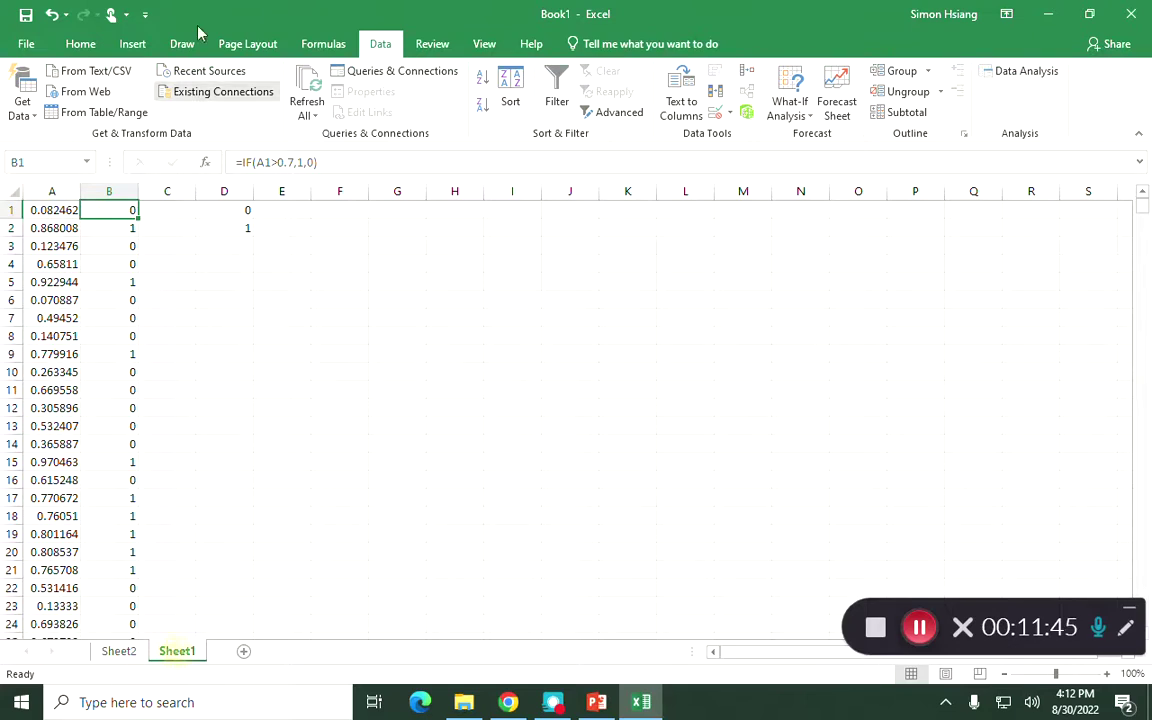
pyautogui.click(48, 245)
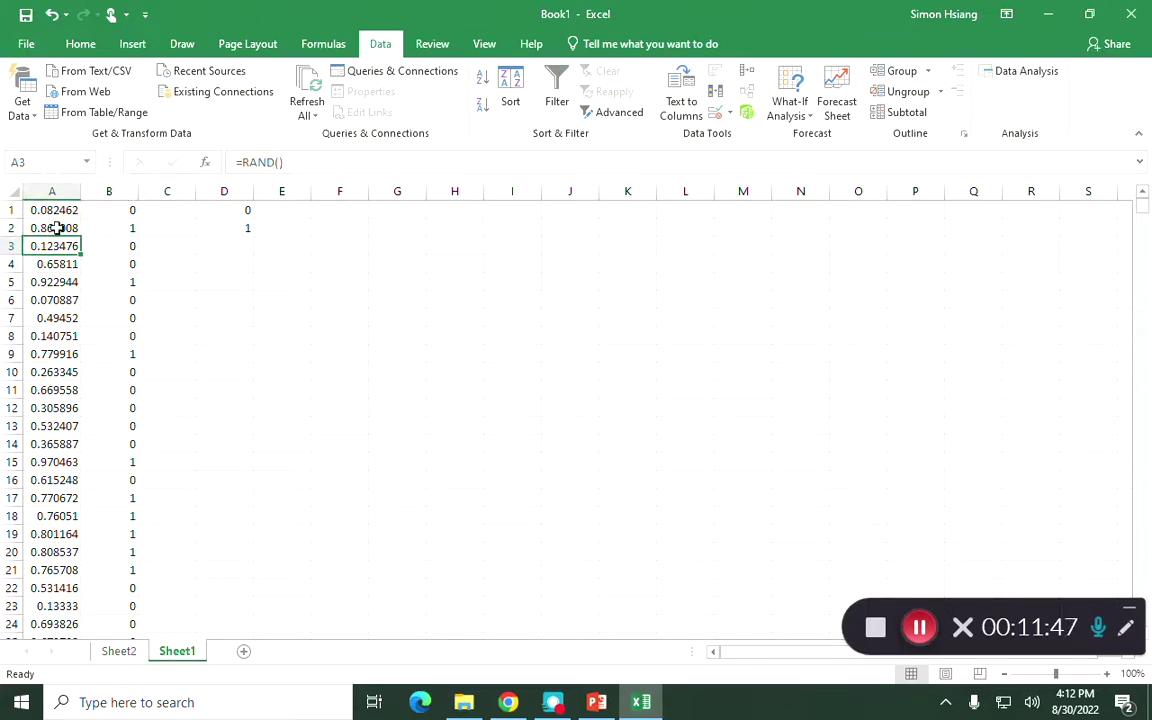
pyautogui.click(50, 224)
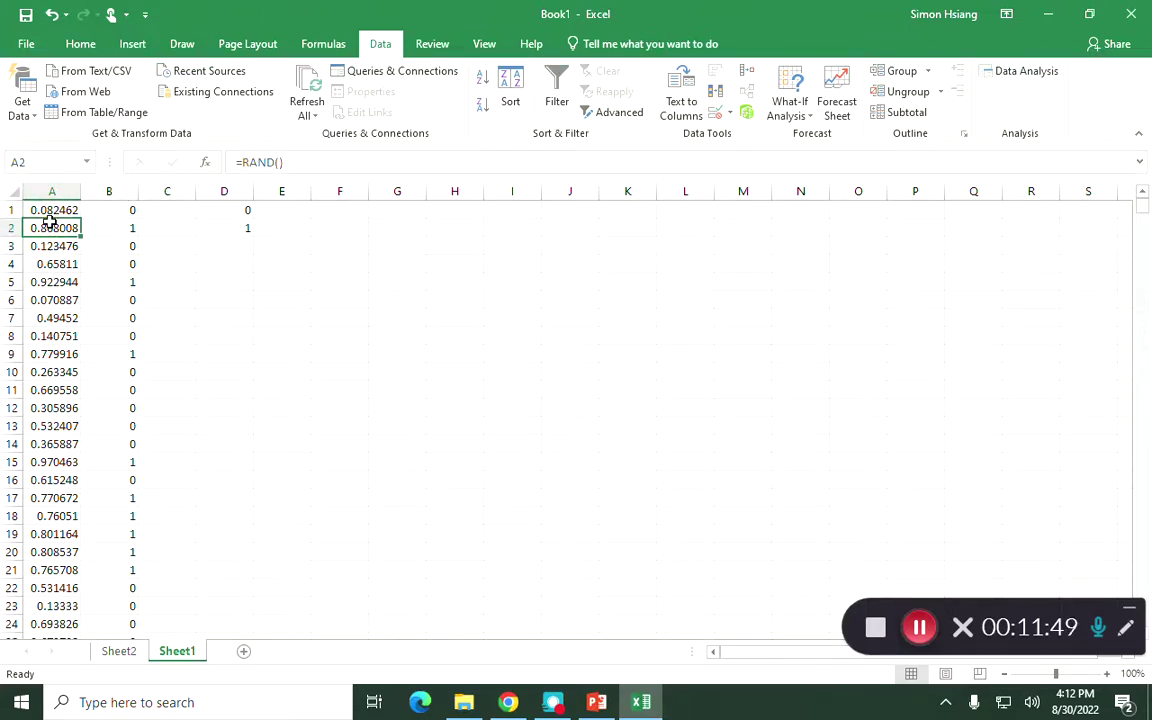
pyautogui.press('Right')
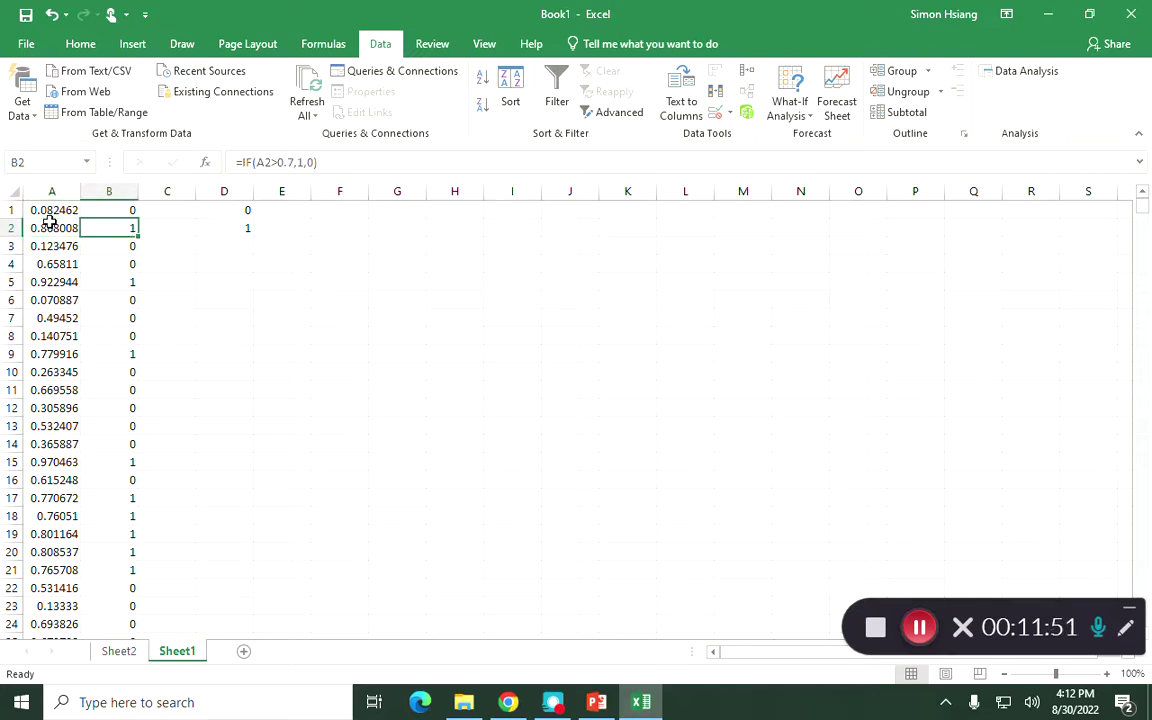
pyautogui.press('Up')
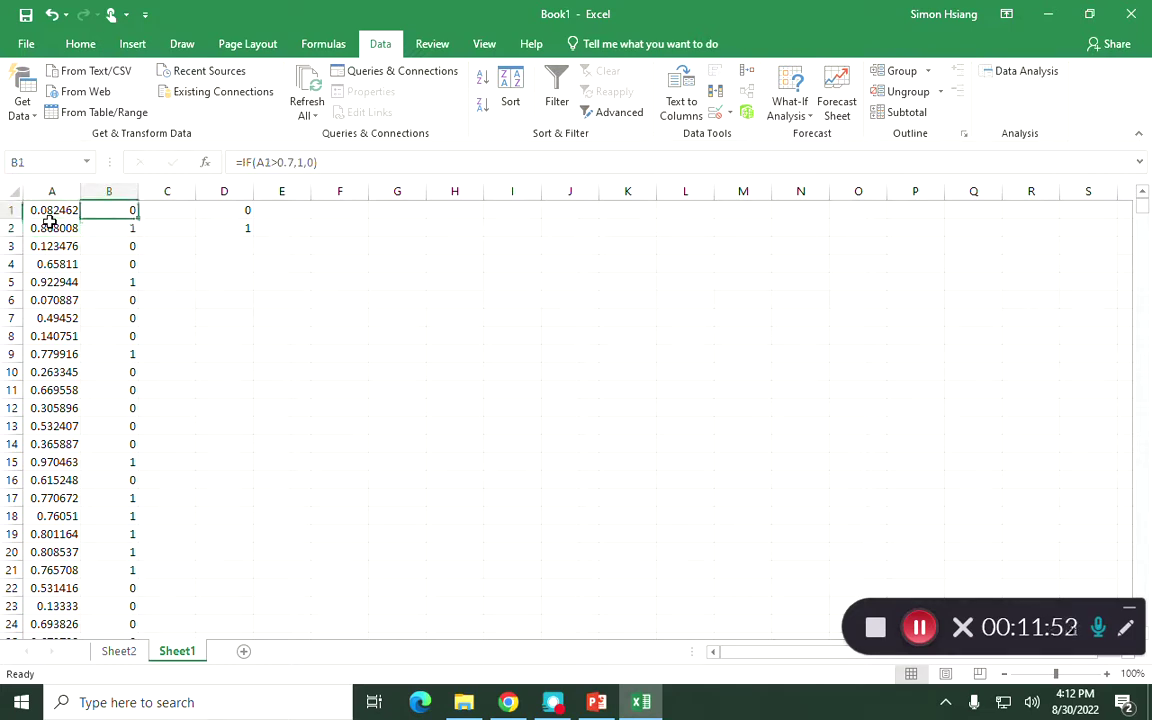
pyautogui.press('Down')
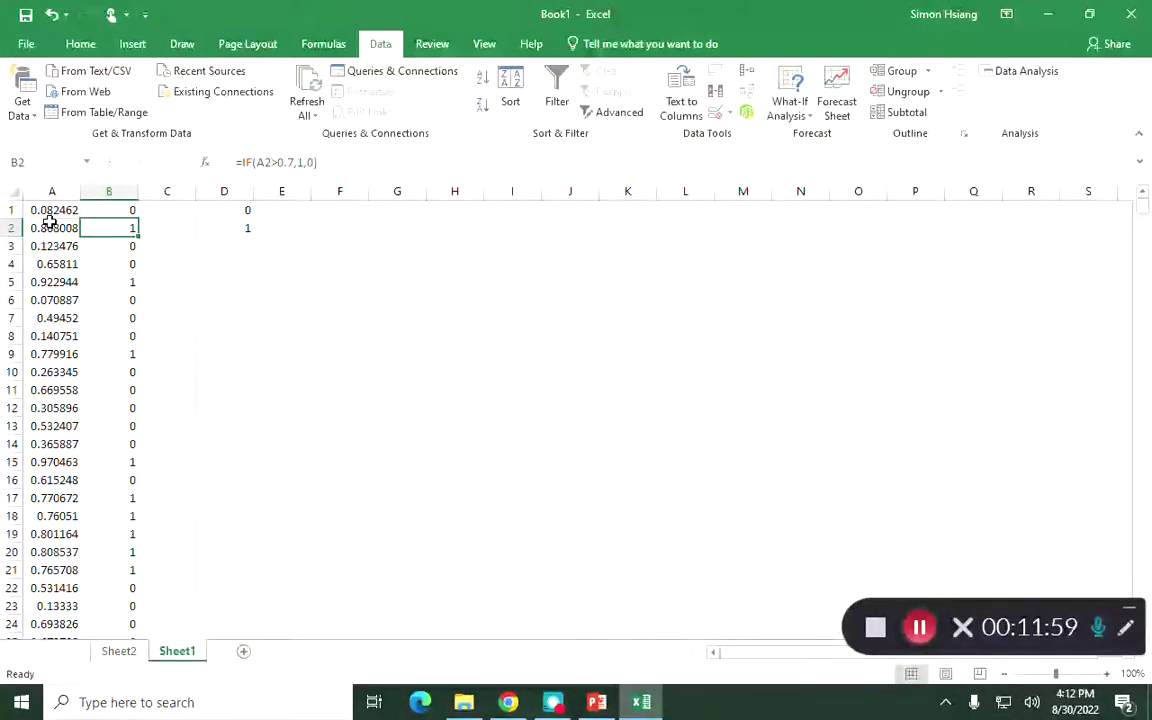
# - Insert two blank columns before the random-number and outcome columns on Sheet1
pyautogui.click(117, 207)
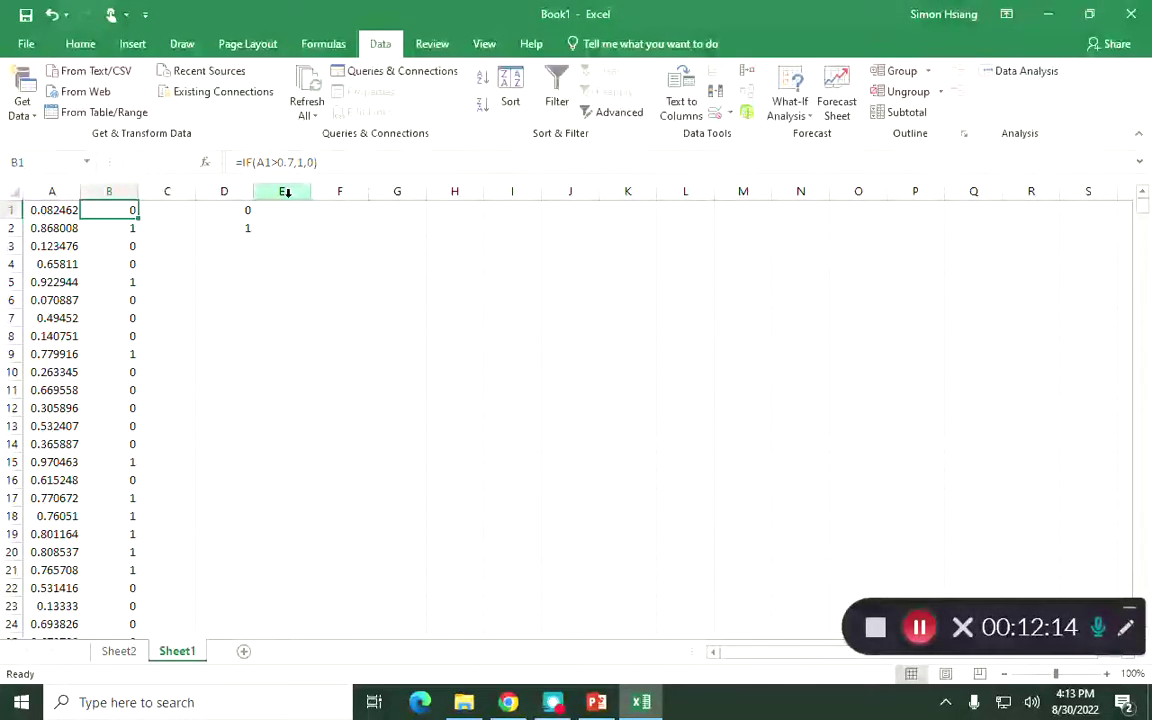
pyautogui.click(200, 281)
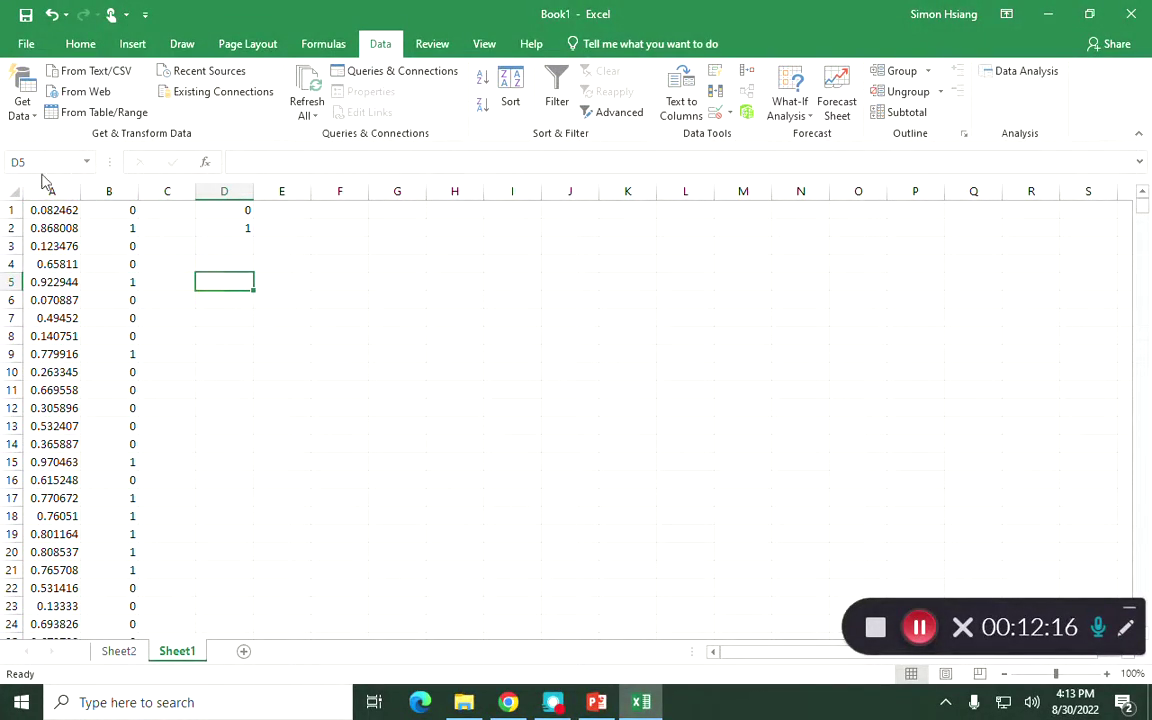
pyautogui.moveTo(47, 193); pyautogui.dragTo(134, 193)
pyautogui.rightClick(107, 195)
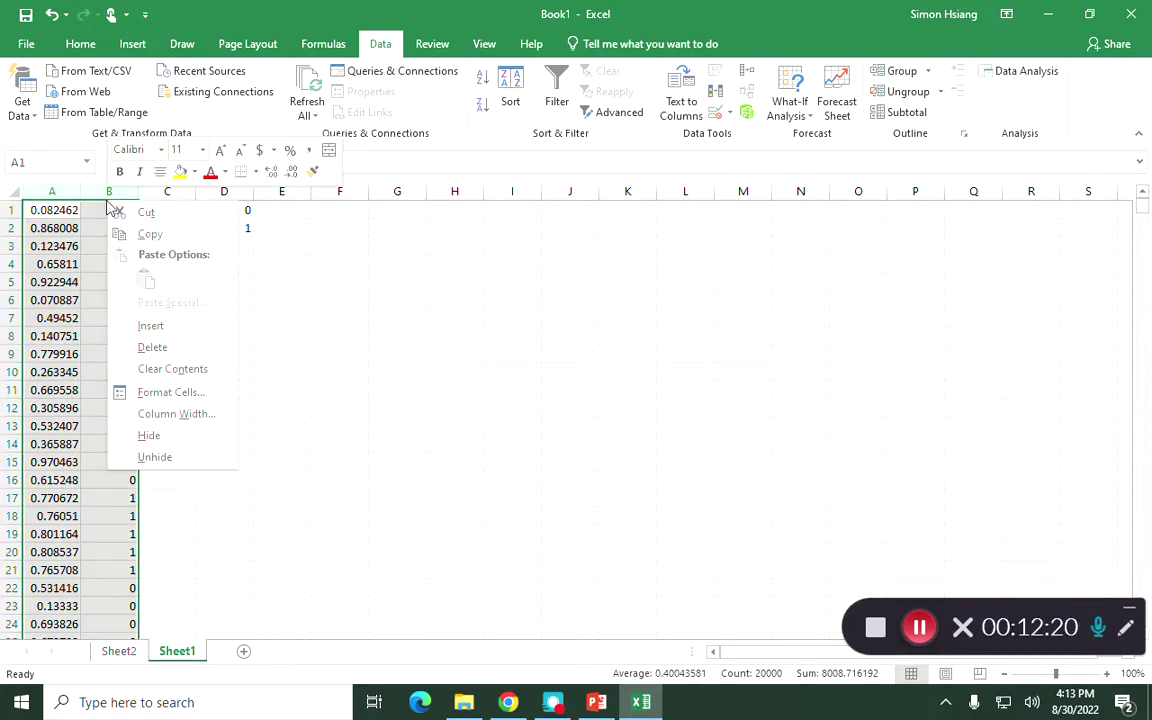
pyautogui.click(198, 326)
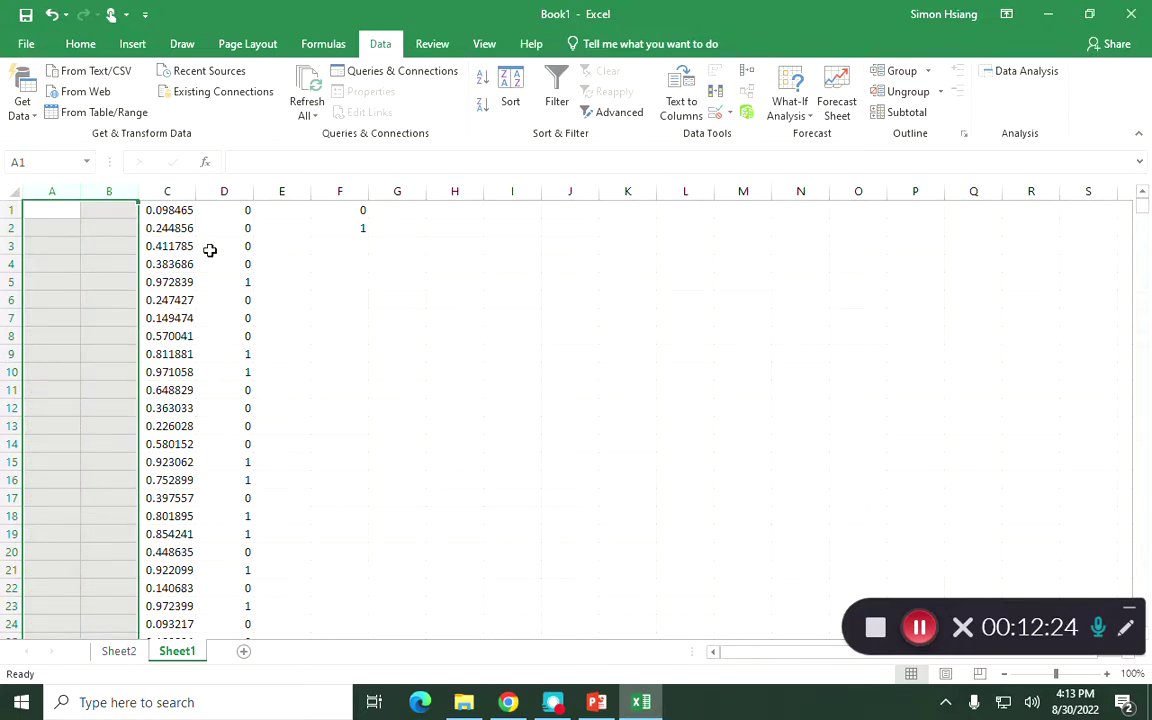
# - Insert a blank row above row 1 to make room for column headings
pyautogui.click(250, 246)
pyautogui.click(86, 212)
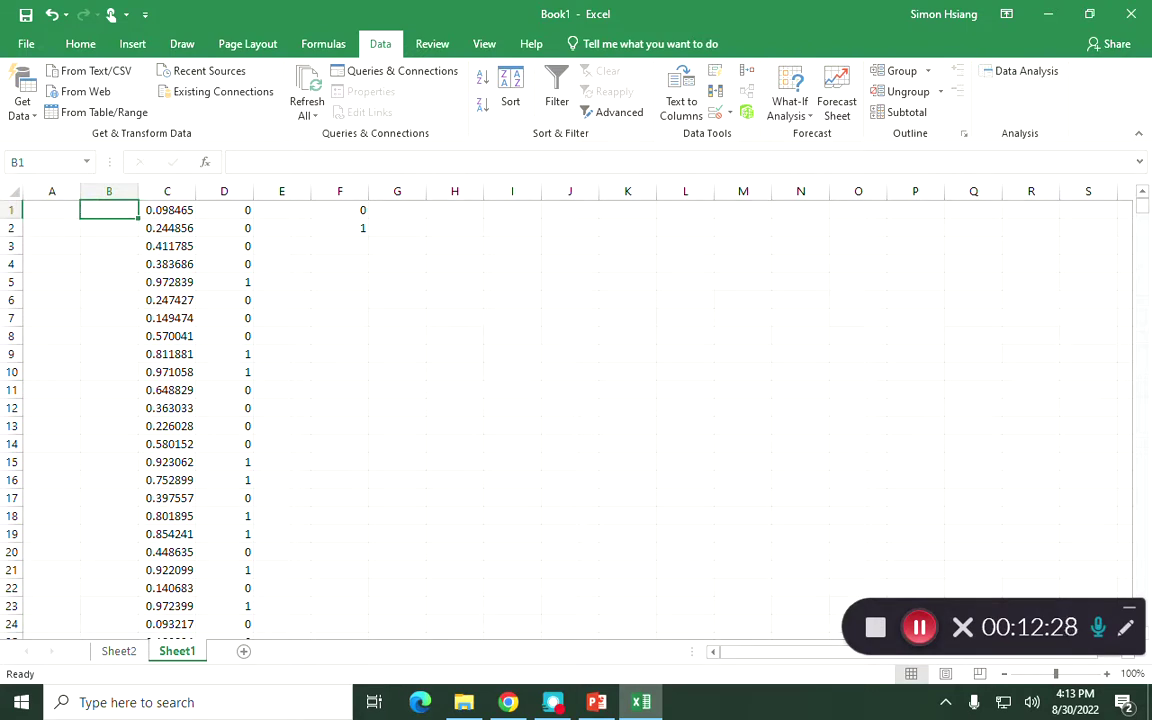
pyautogui.click(11, 210)
pyautogui.rightClick(11, 210)
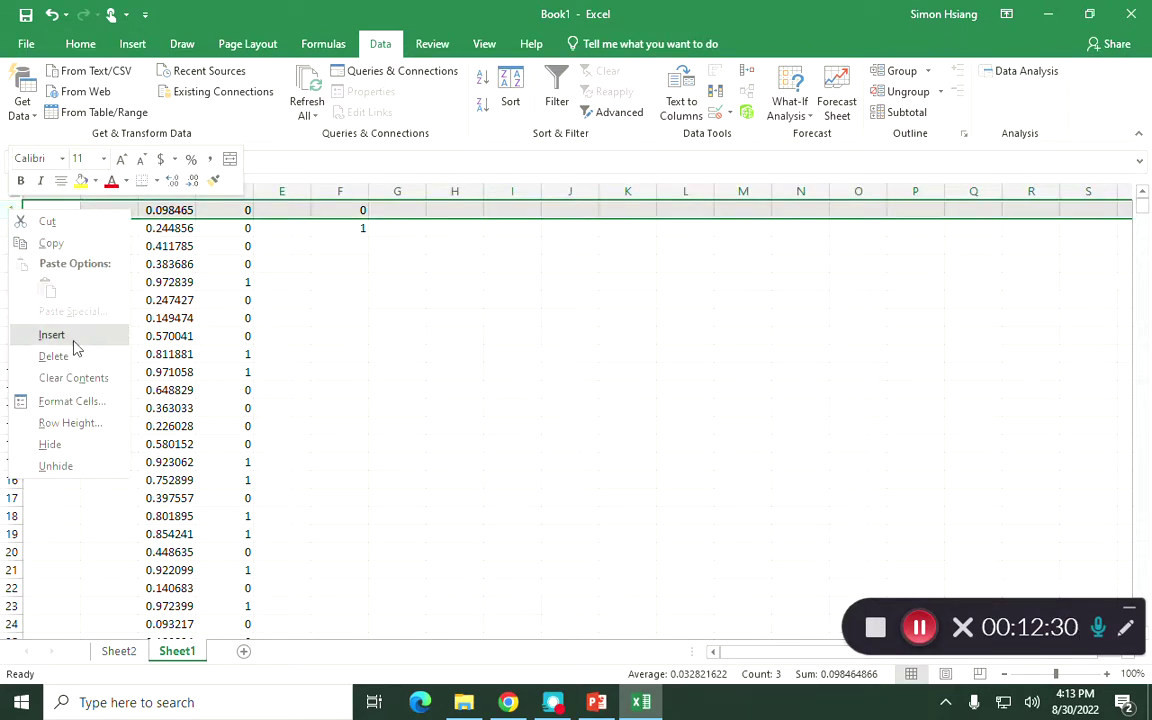
pyautogui.click(74, 337)
# - Enter the heading clock in cell B1
pyautogui.click(75, 228)
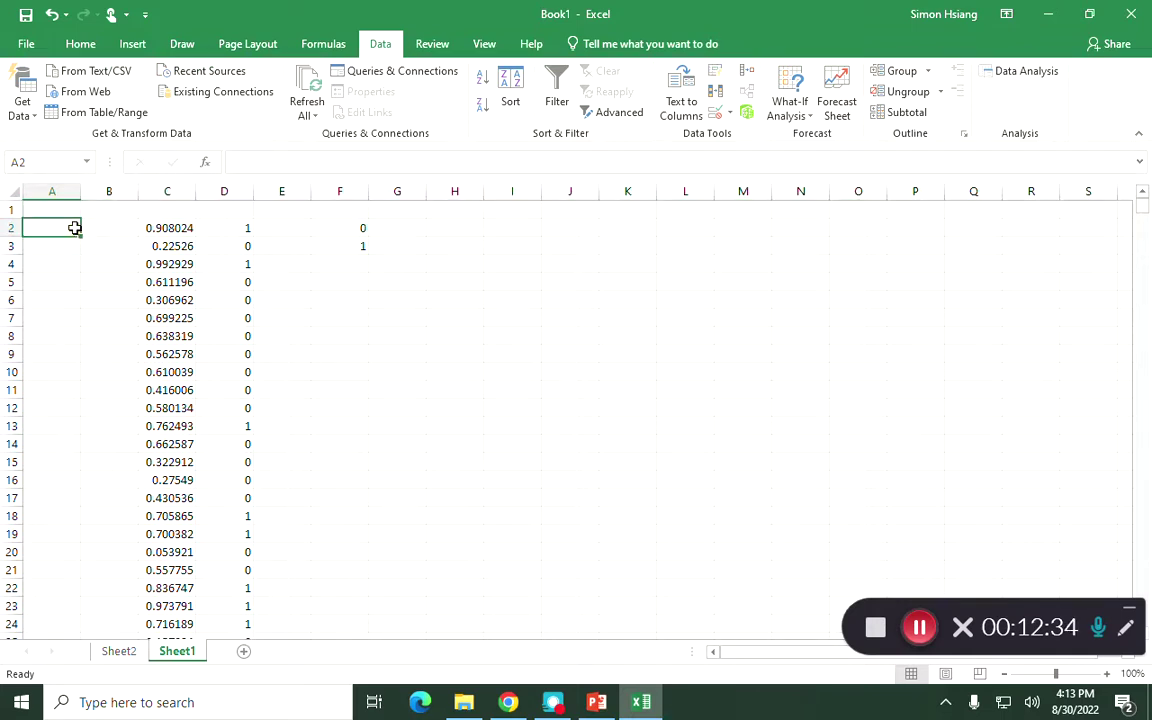
pyautogui.press('Up')
pyautogui.press('Right')
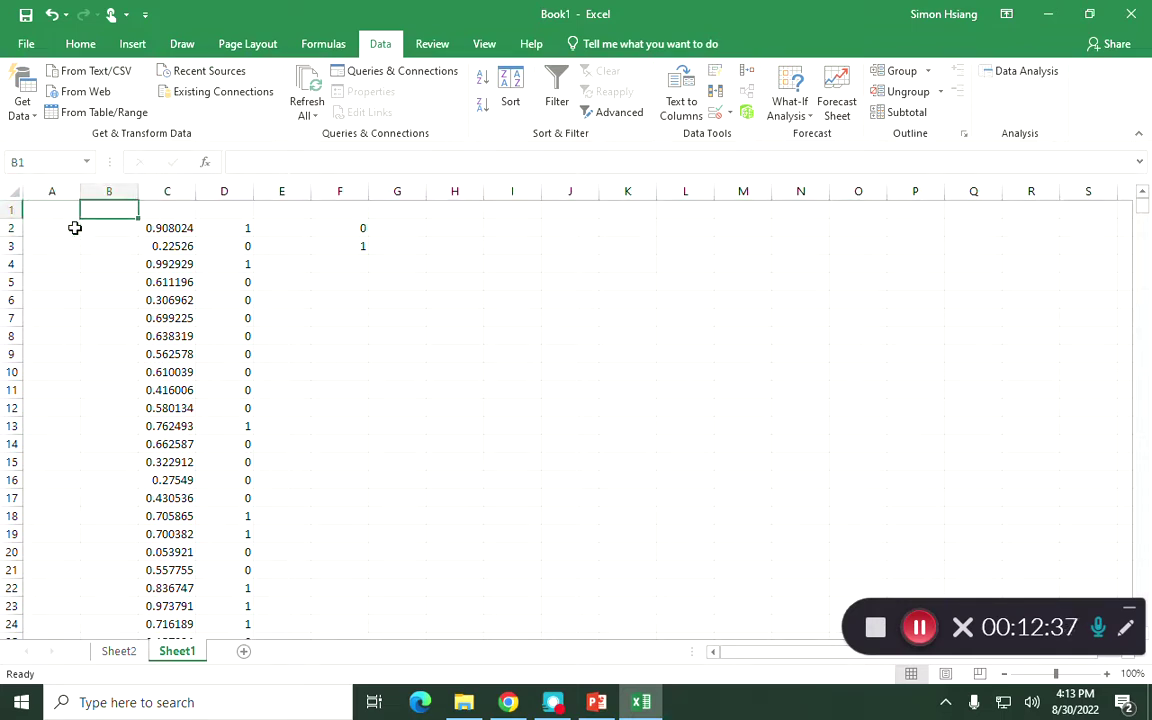
pyautogui.write('cl')
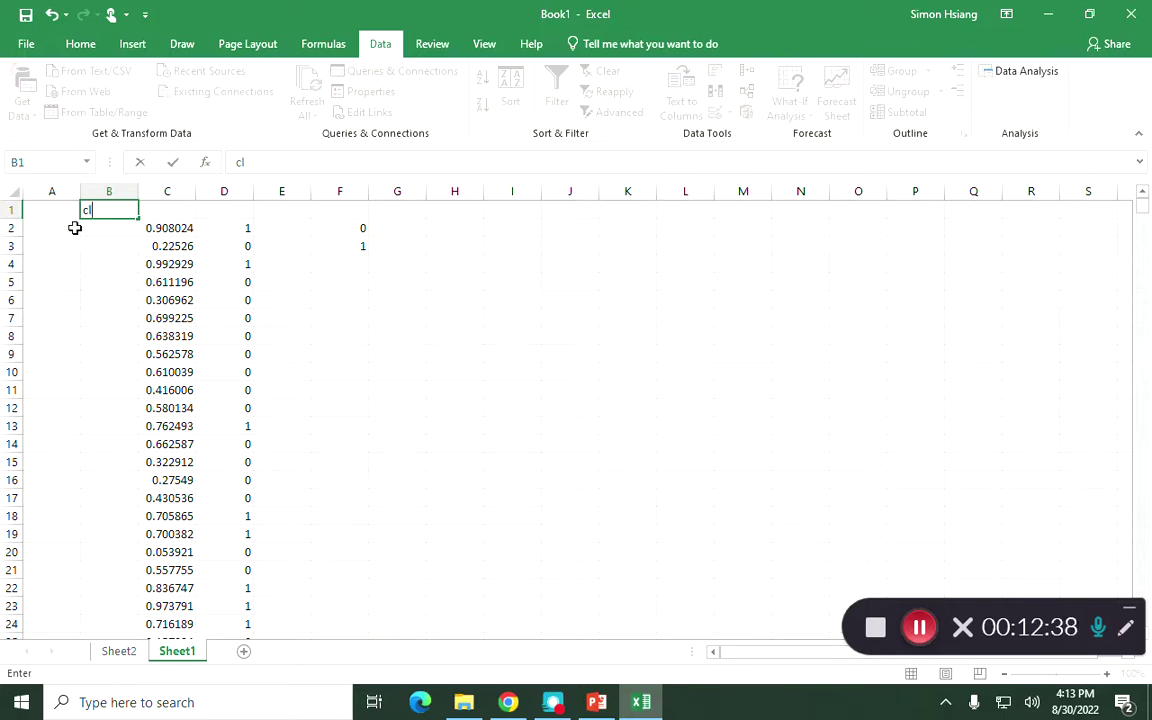
pyautogui.write('ok')
pyautogui.write('ck')
pyautogui.press('Return')
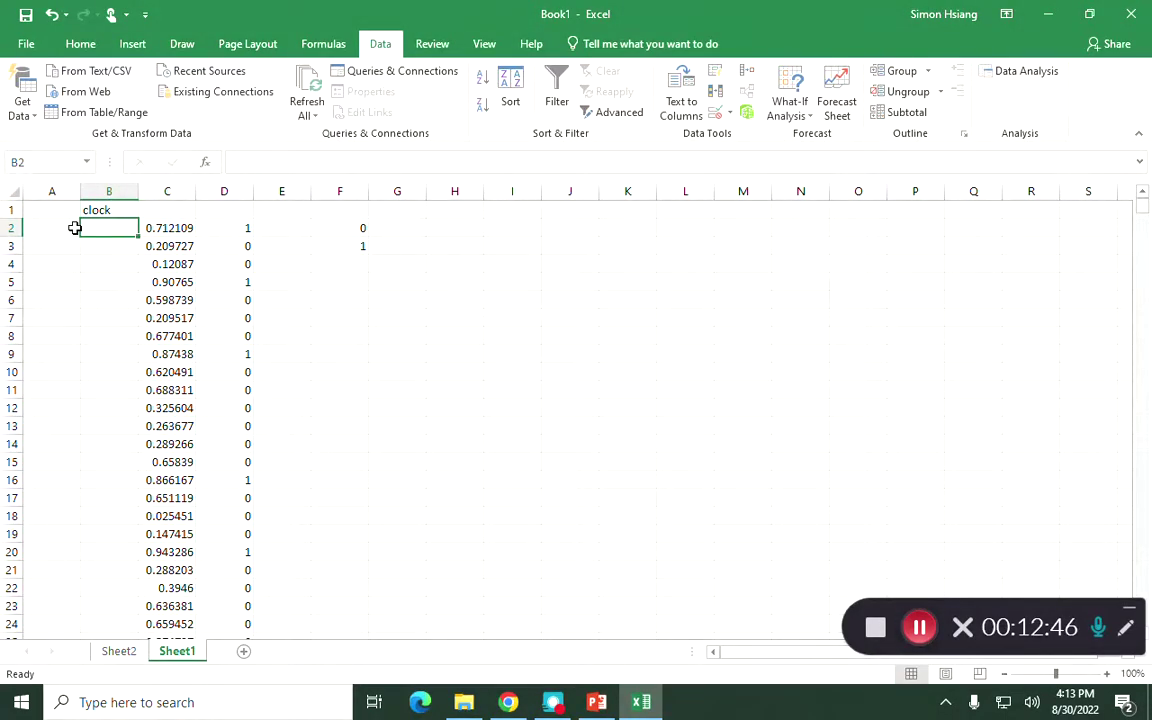
# - Start the clock column with 0 in B2 and the formula =B2+0.01 in B3
pyautogui.press('F2')
pyautogui.write('0')
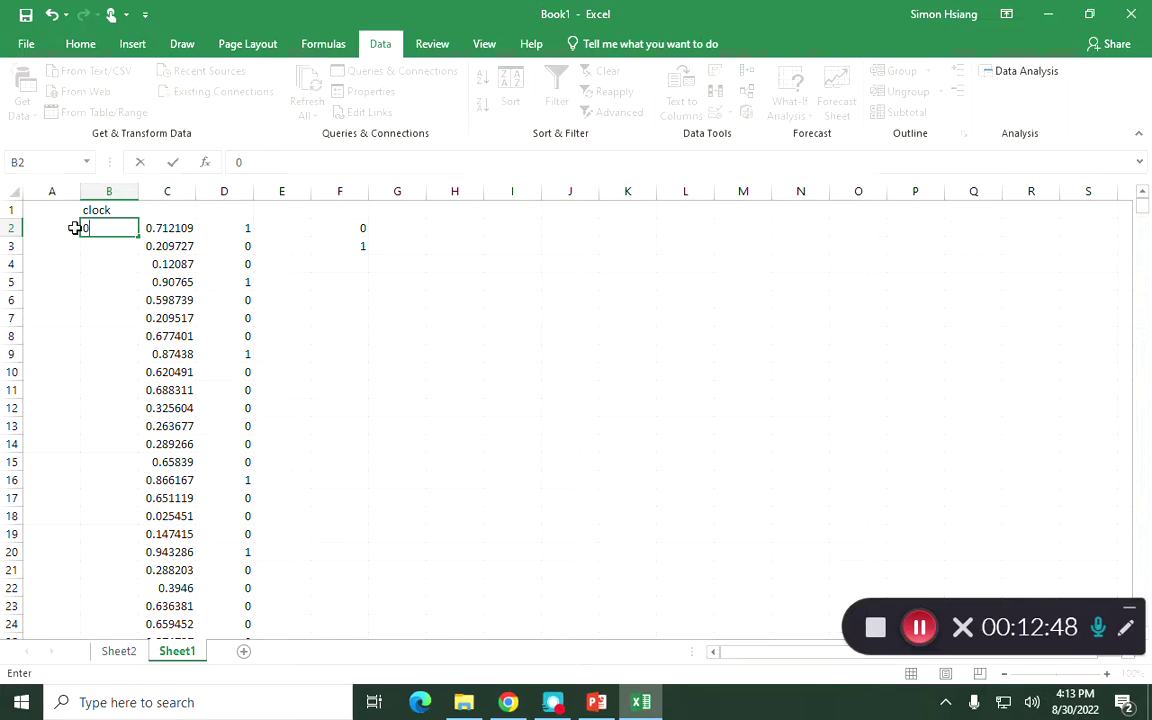
pyautogui.press('Return')
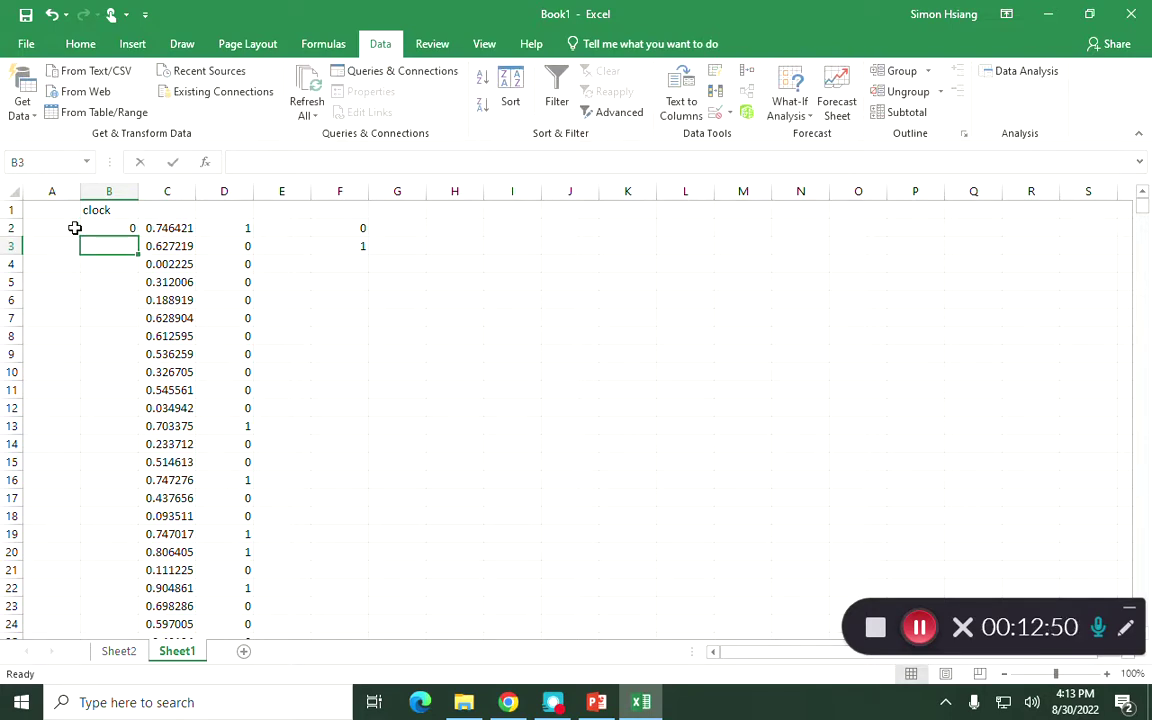
pyautogui.write('=')
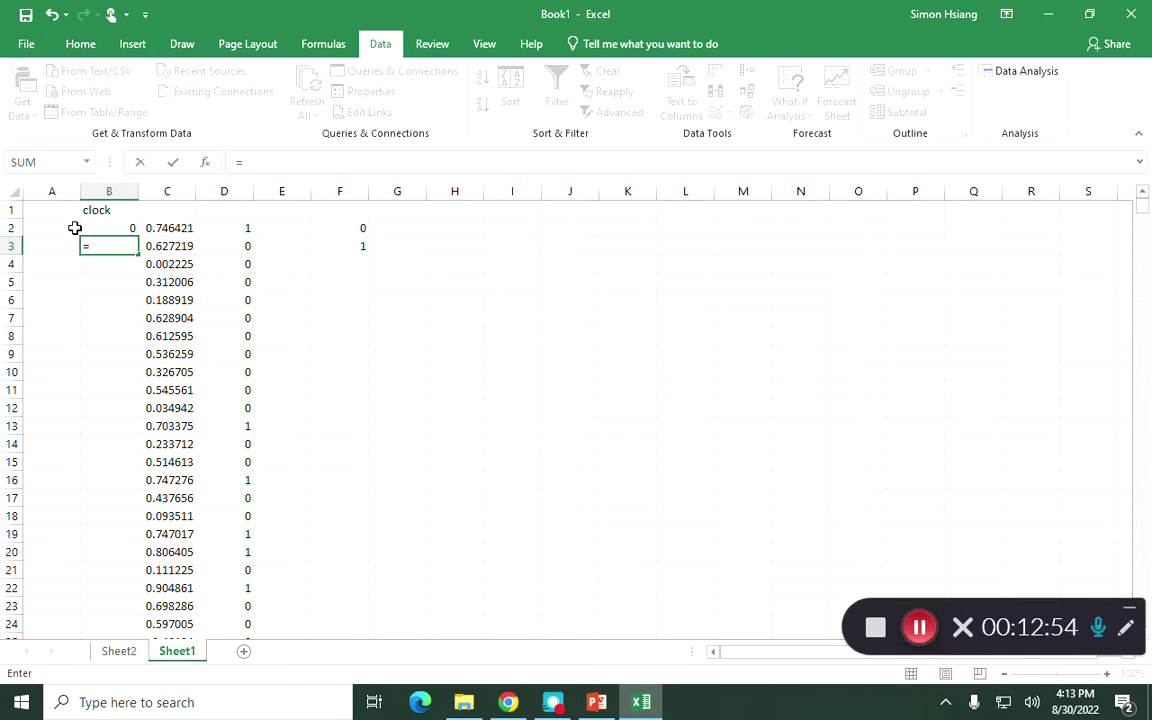
pyautogui.click(104, 229)
pyautogui.write('+')
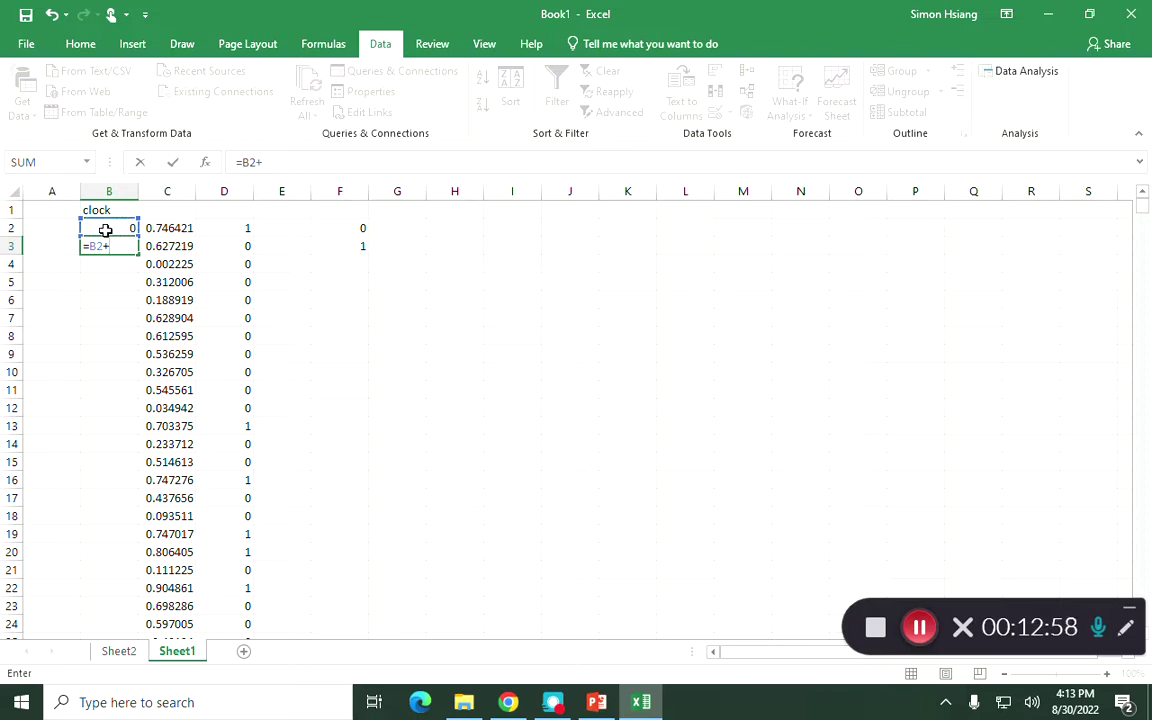
pyautogui.write('0.01')
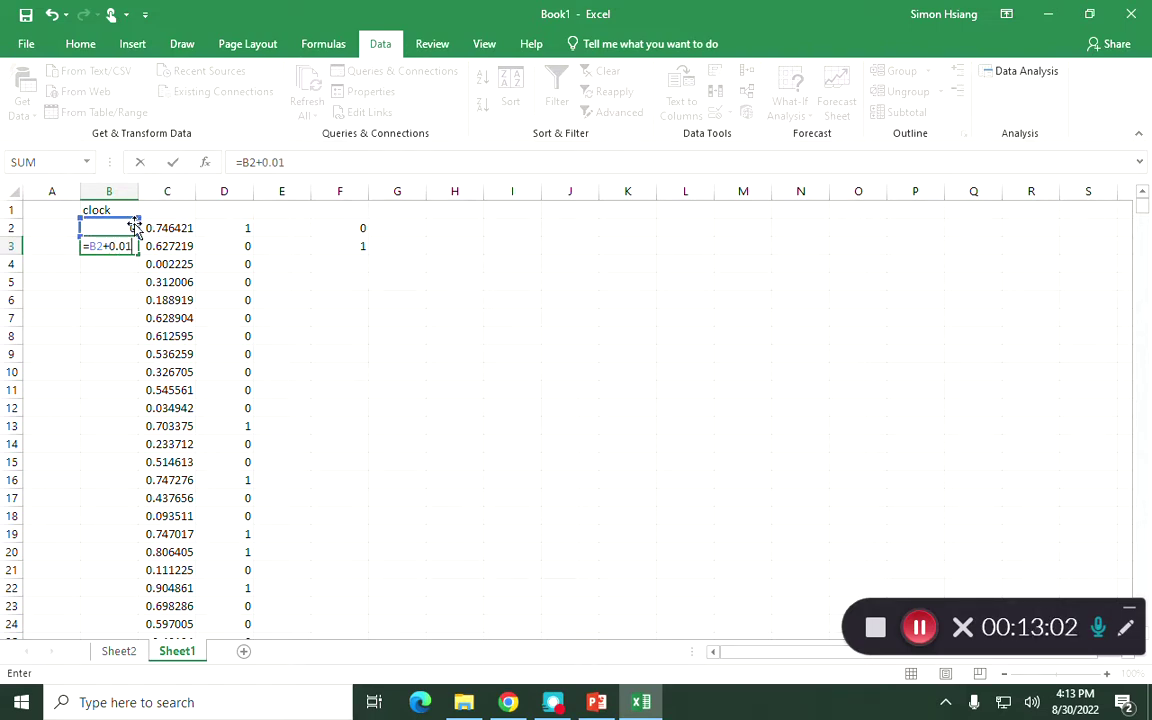
pyautogui.press('Return')
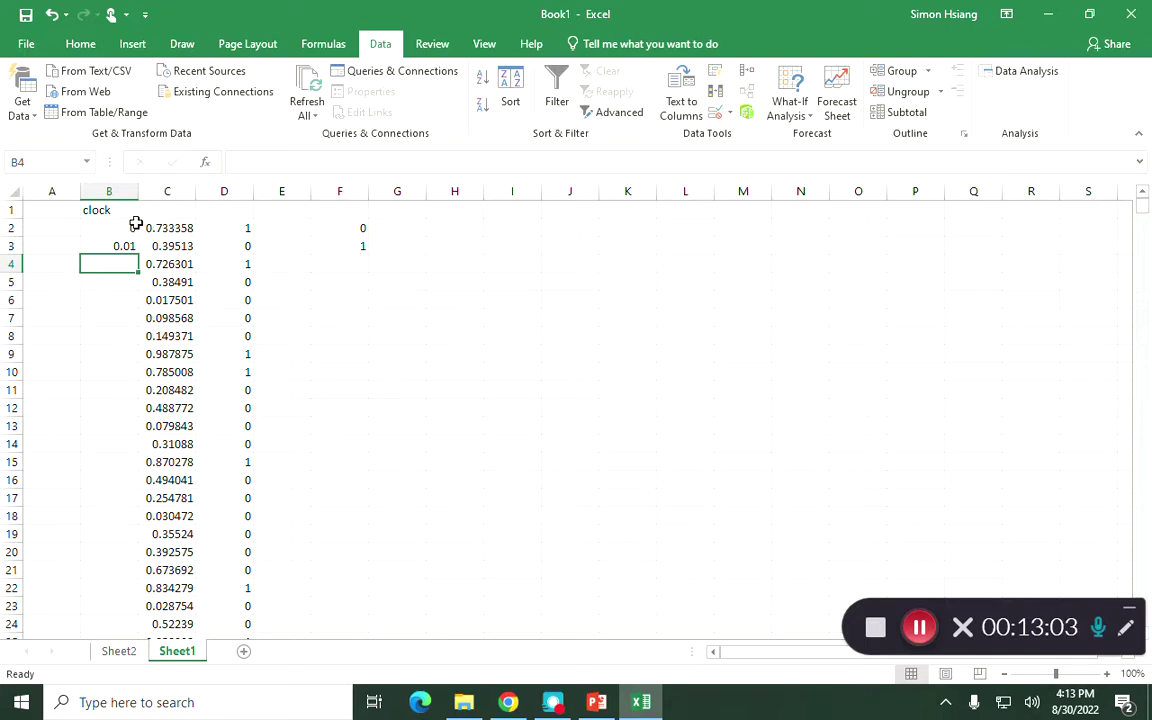
# - Copy the clock formula from B3 down column B through row 10001
pyautogui.click(126, 247)
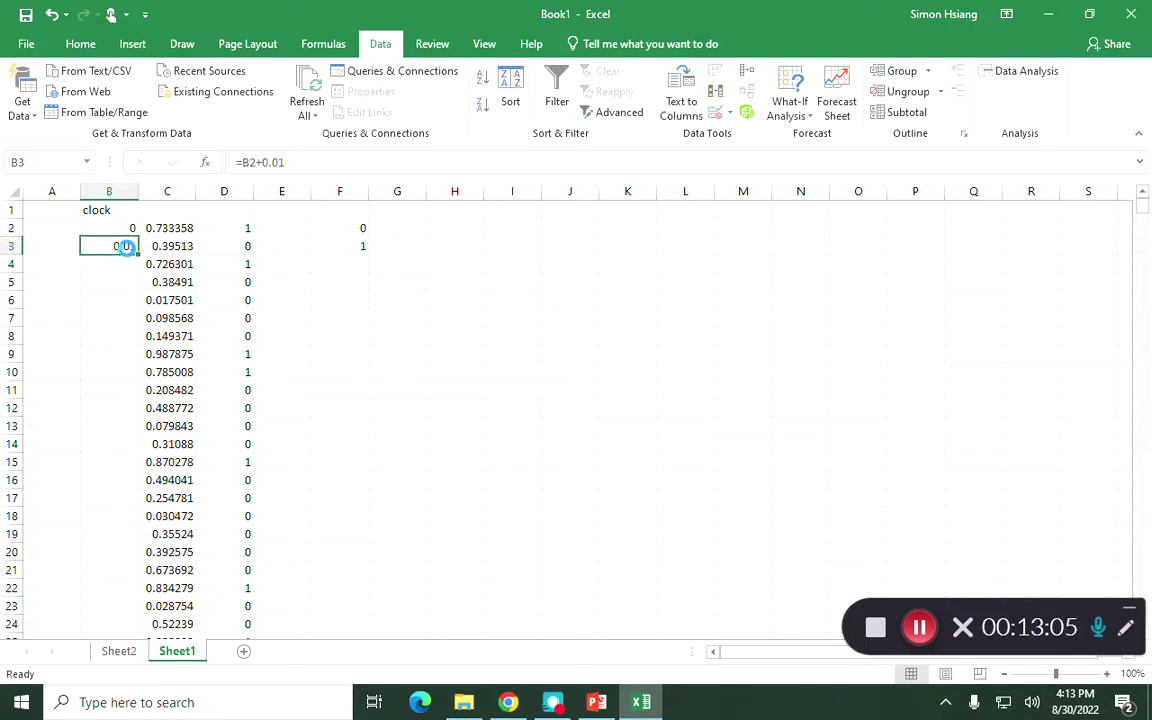
pyautogui.hotkey('ctrl', 'c')
pyautogui.click(147, 258)
pyautogui.hotkey('ctrl', 'shift', 'Down')
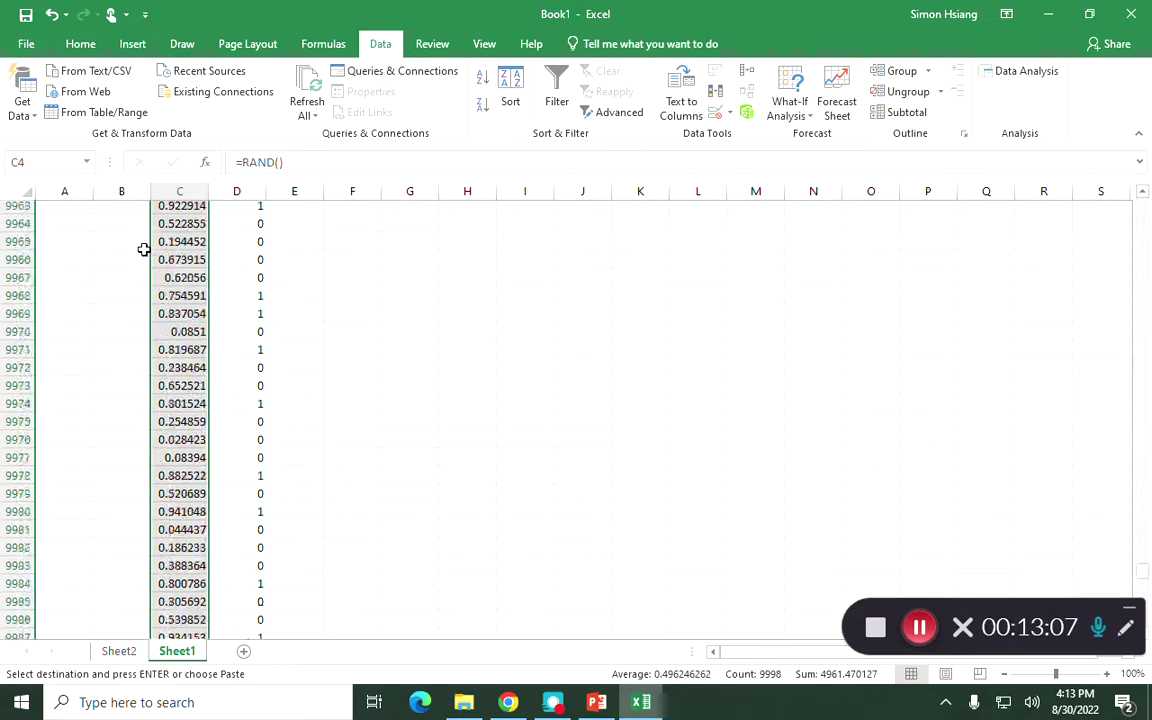
pyautogui.click(142, 621)
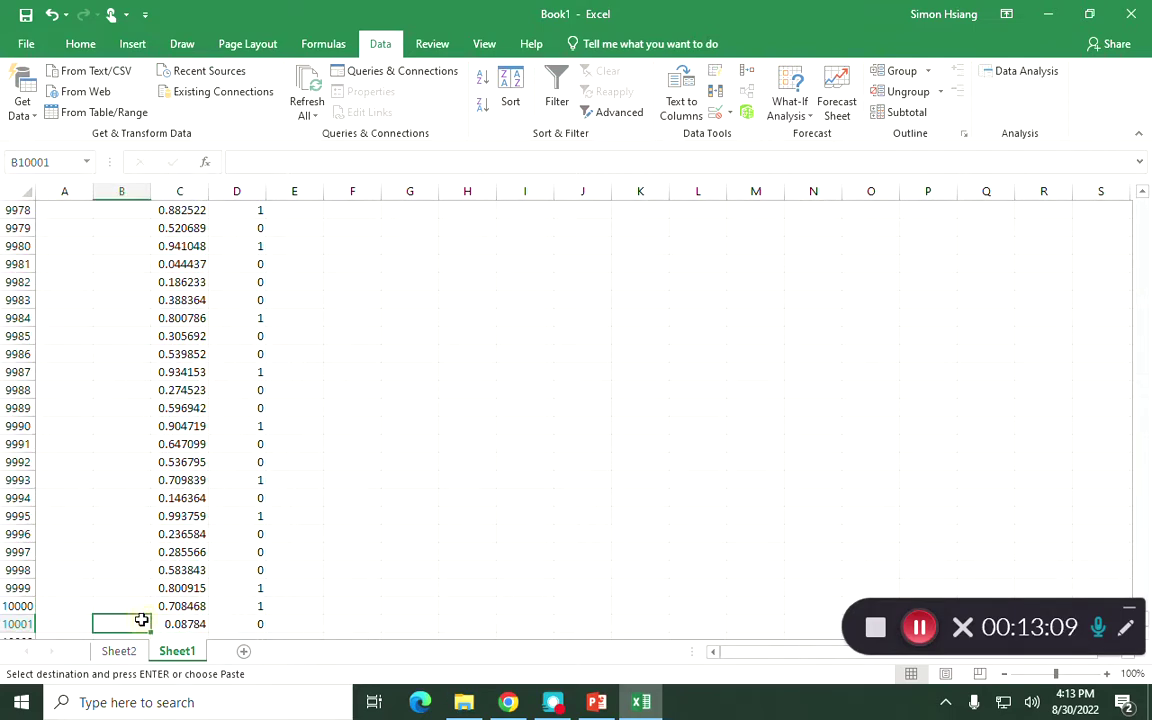
pyautogui.hotkey('ctrl', 'shift', 'Up')
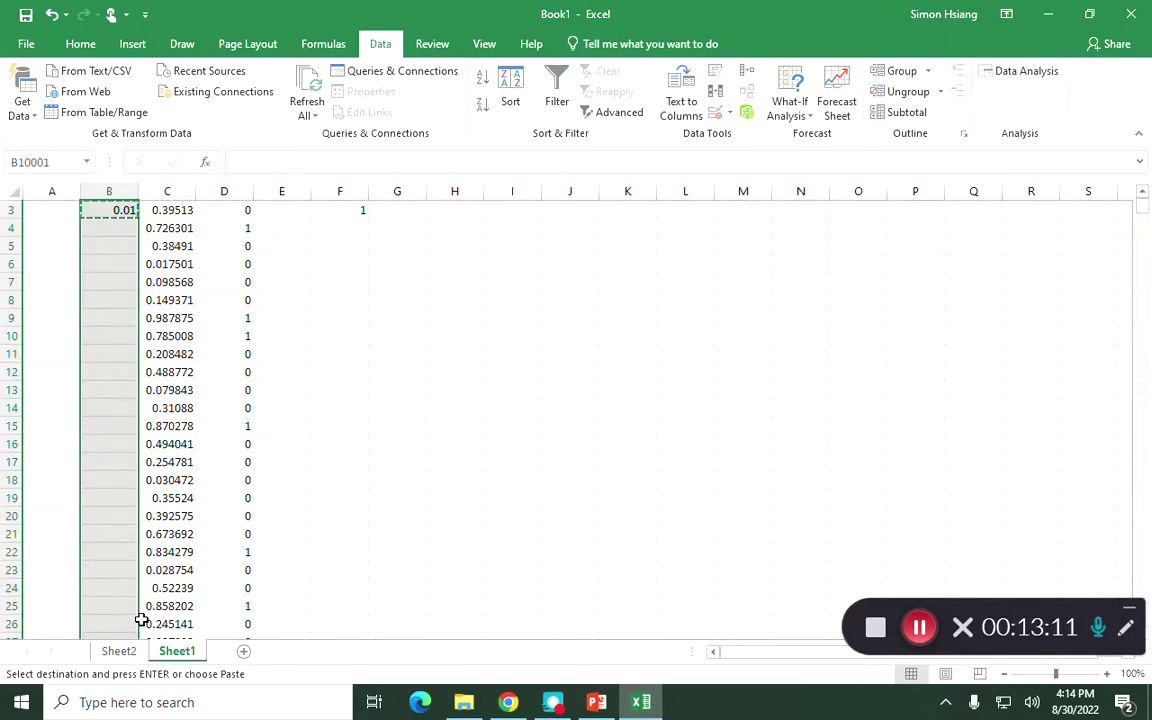
pyautogui.hotkey('ctrl', 'v')
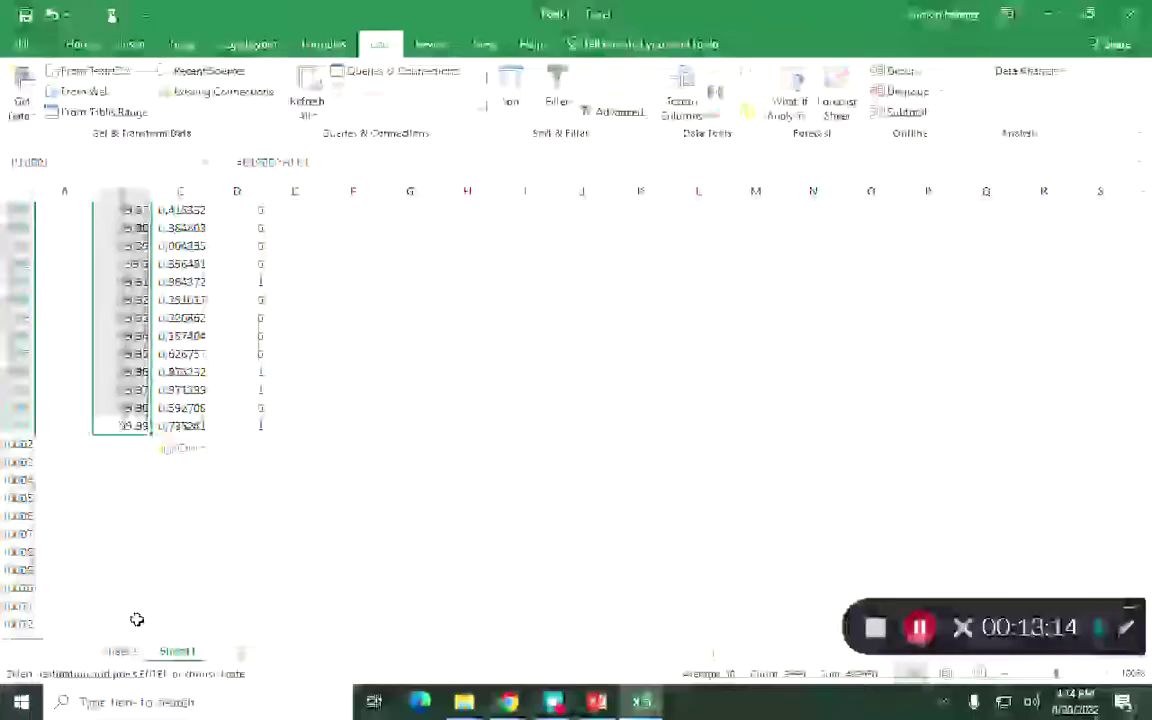
pyautogui.click(220, 418)
pyautogui.moveTo(112, 431); pyautogui.dragTo(165, 422)
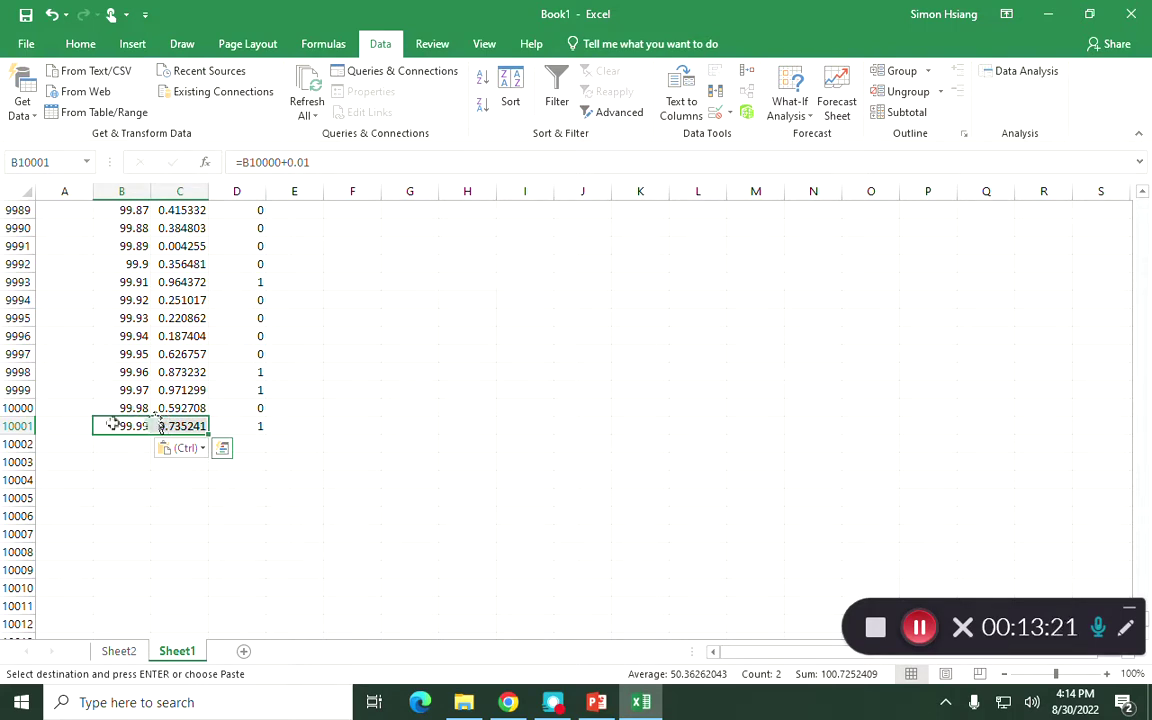
# - Enter the headings p in C1 and event in D1 above the random numbers and outcomes
pyautogui.click(143, 366)
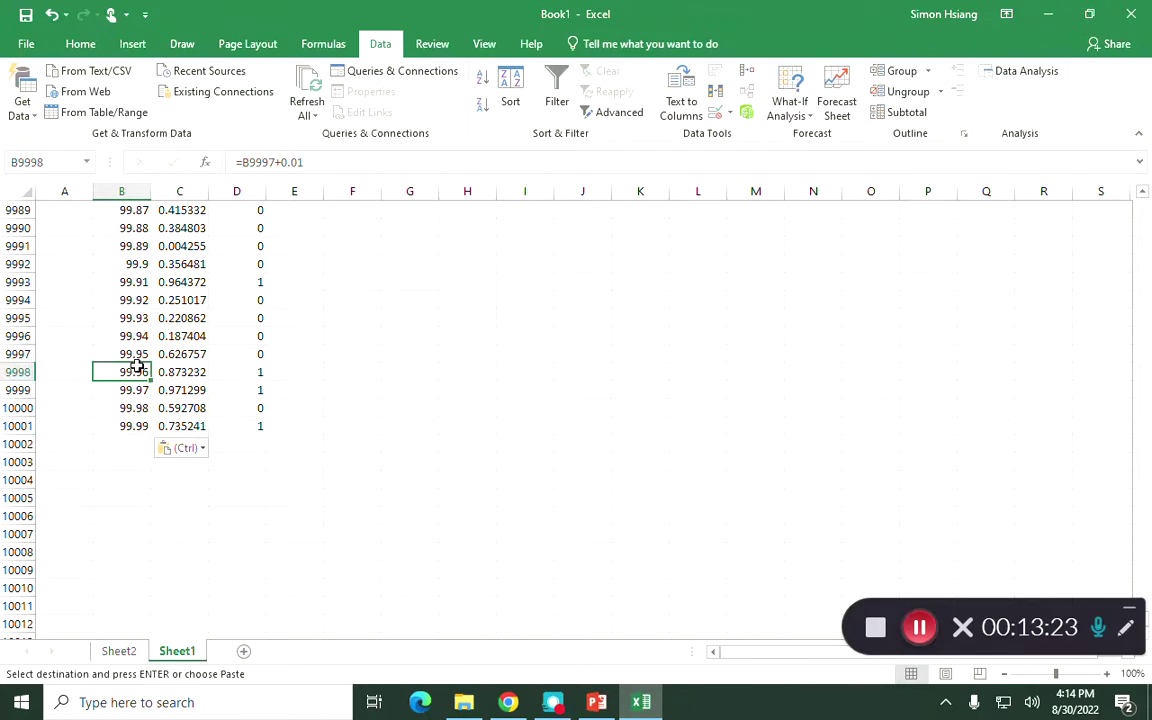
pyautogui.hotkey('ctrl', 'shift', 'Up')
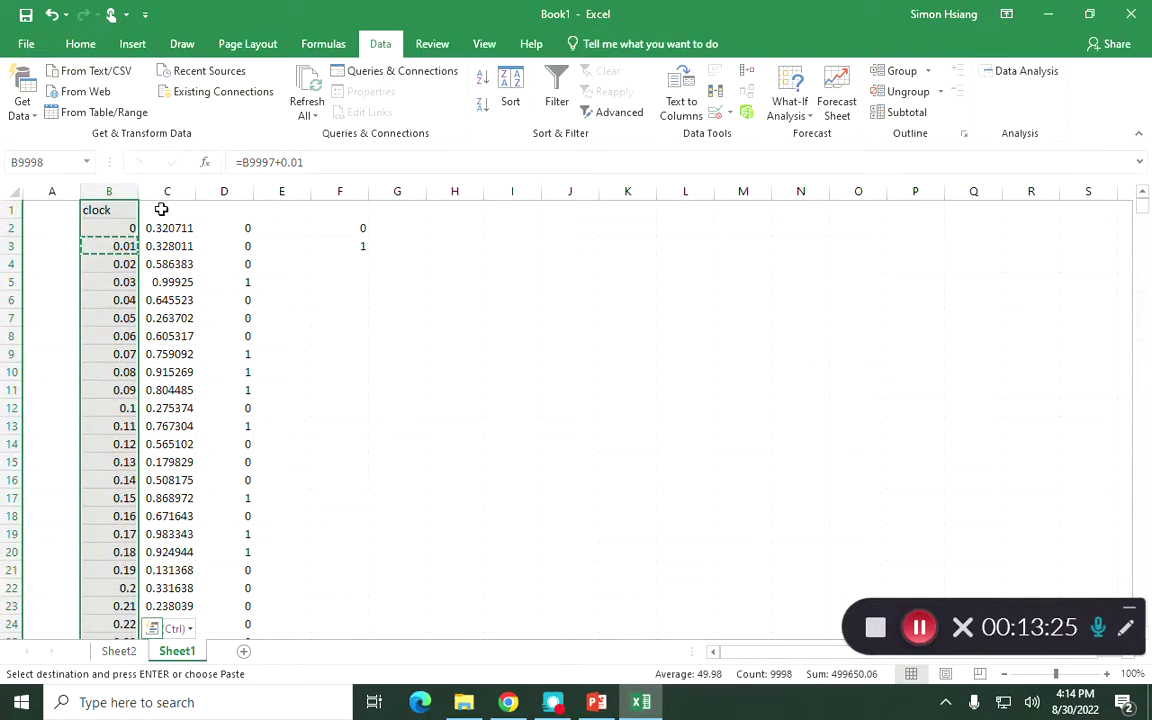
pyautogui.click(157, 211)
pyautogui.write('p')
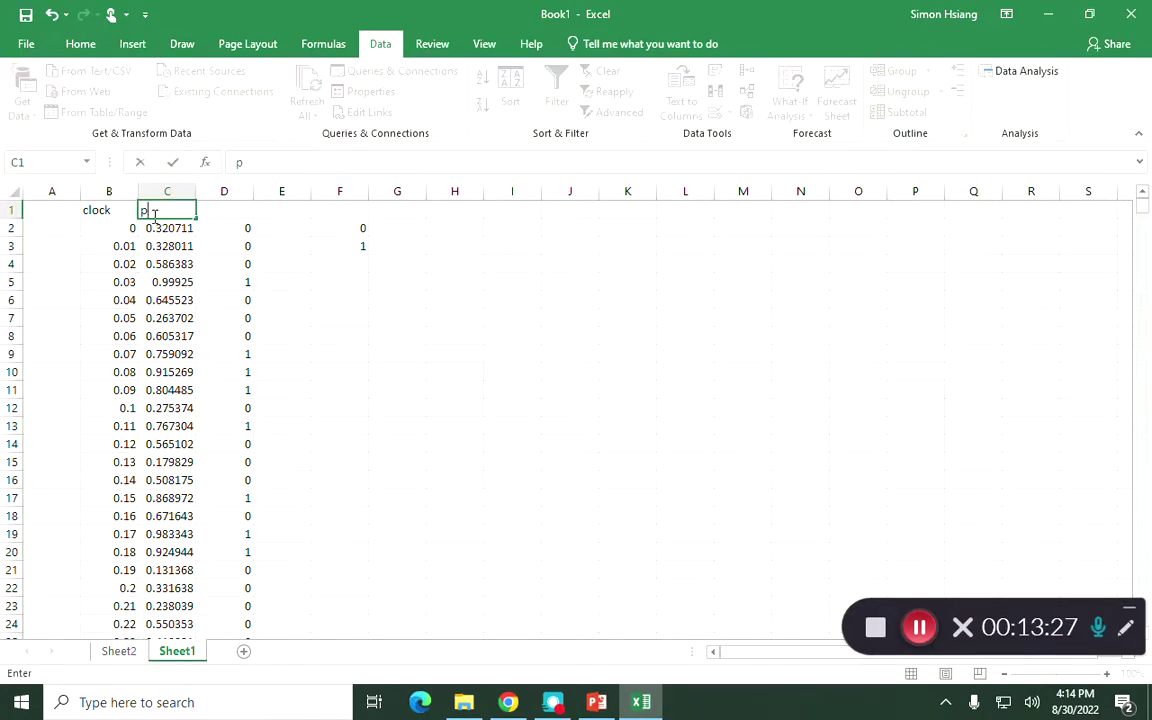
pyautogui.press('Tab')
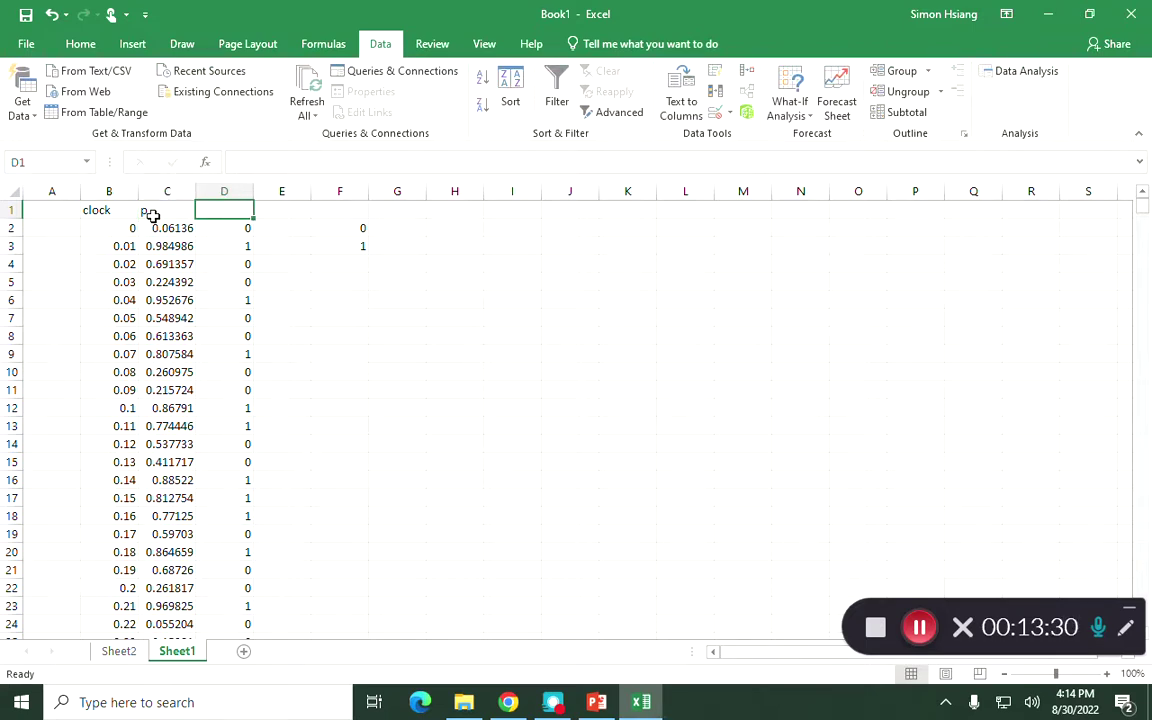
pyautogui.write('event')
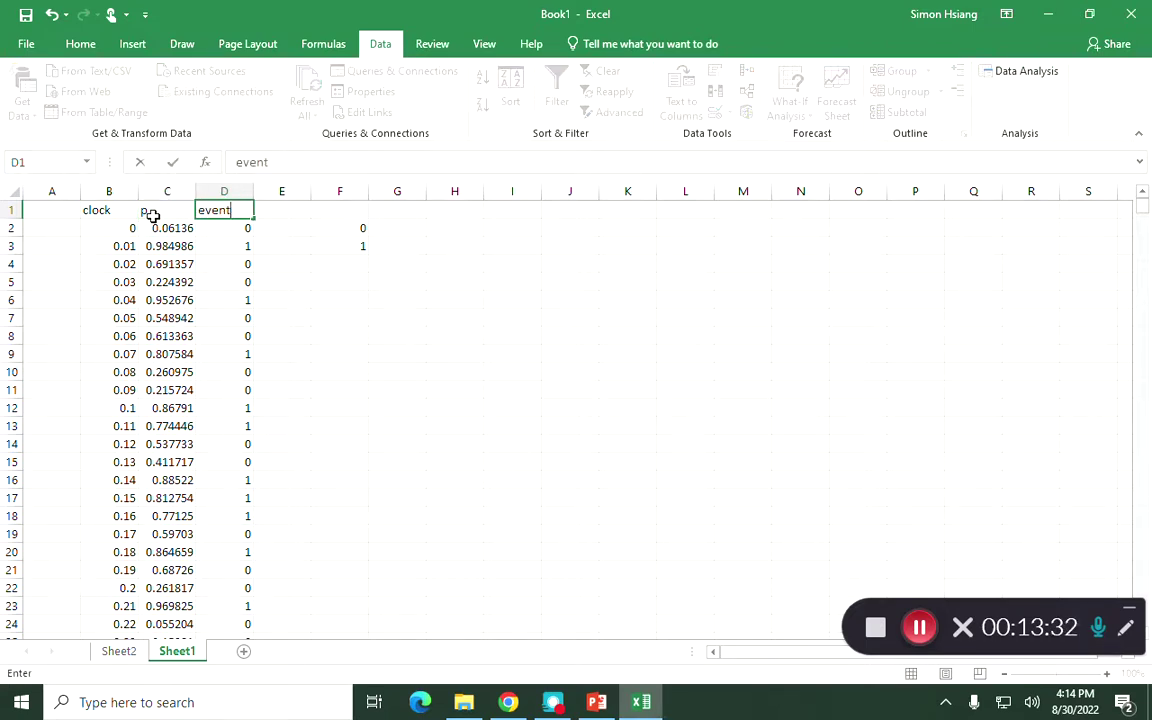
pyautogui.press('Return')
pyautogui.press('Up')
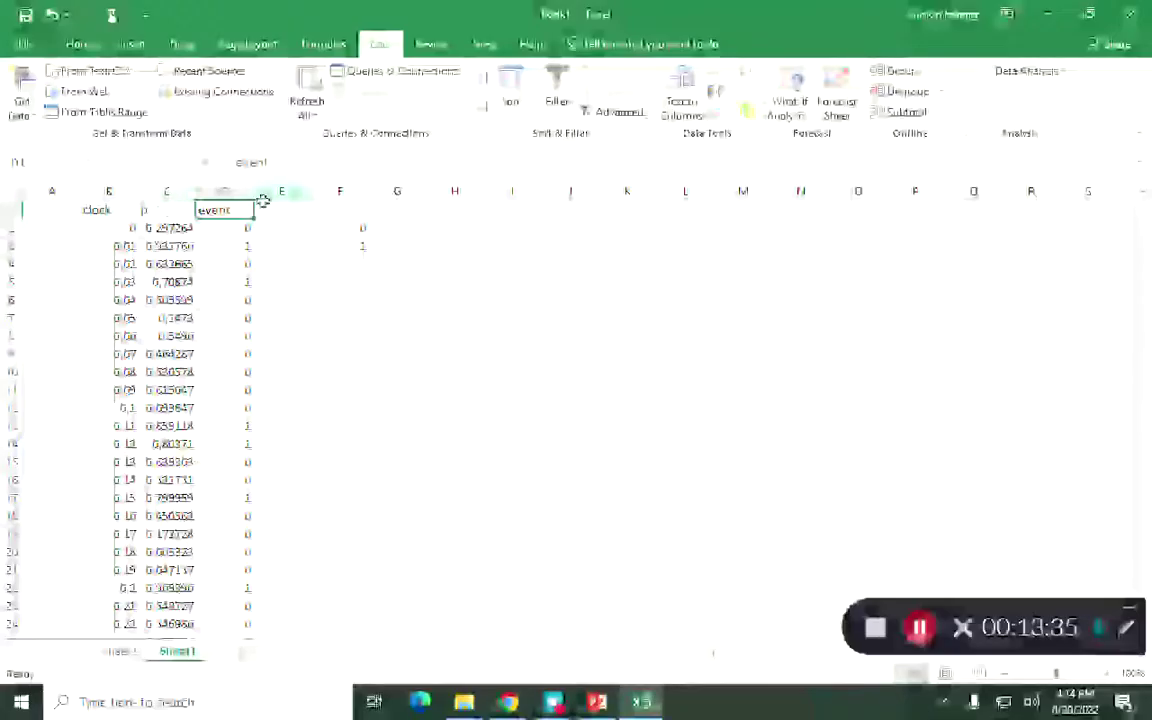
# - Move the column of histogram bin values from column F to column H
pyautogui.click(350, 191)
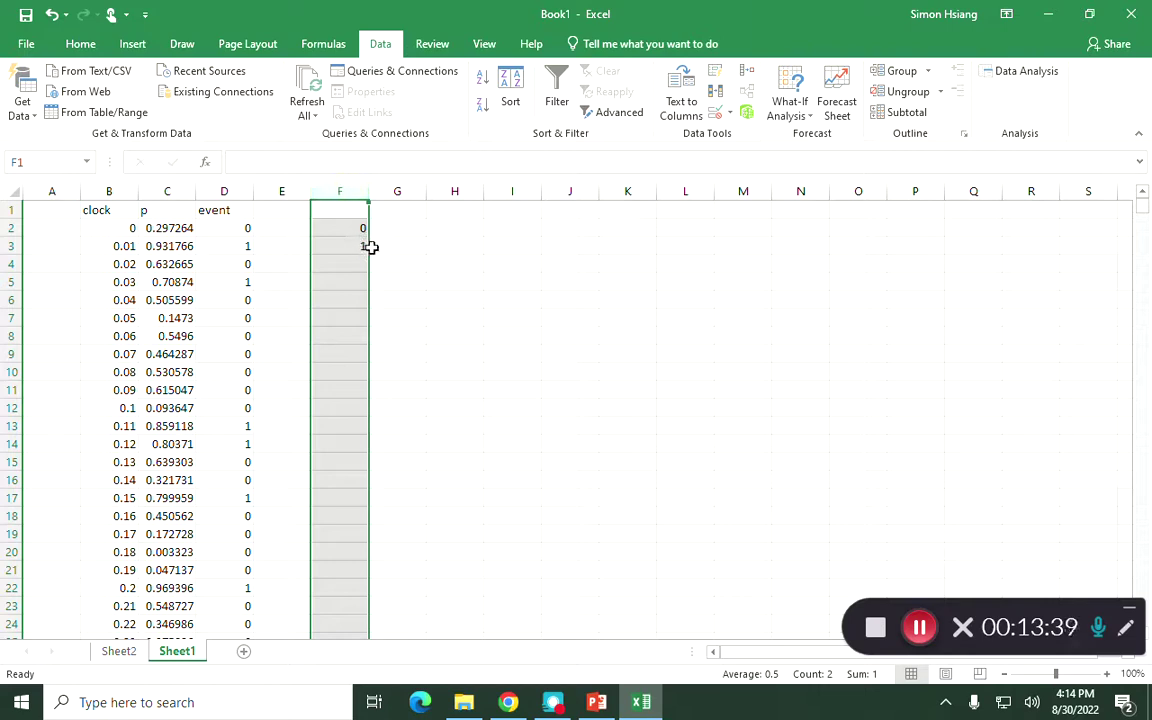
pyautogui.moveTo(367, 258); pyautogui.dragTo(460, 270)
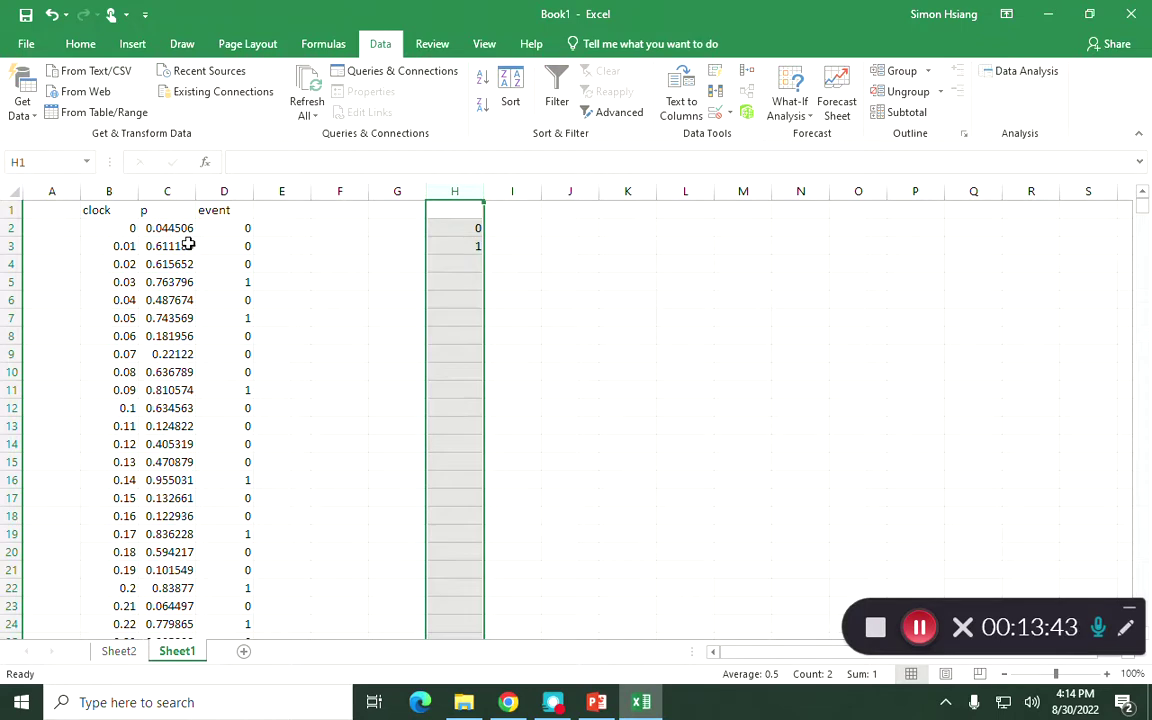
pyautogui.moveTo(112, 216); pyautogui.dragTo(227, 210)
pyautogui.hotkey('ctrl', 'shift', 'Down')
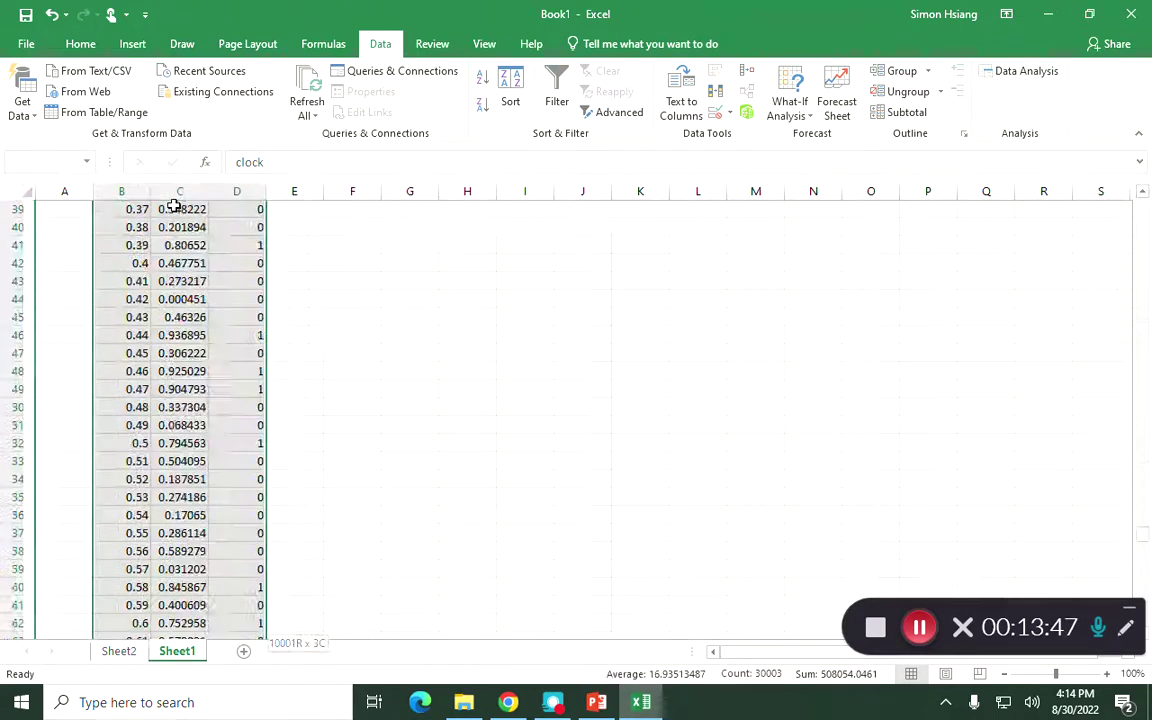
pyautogui.hotkey('ctrl', 'c')
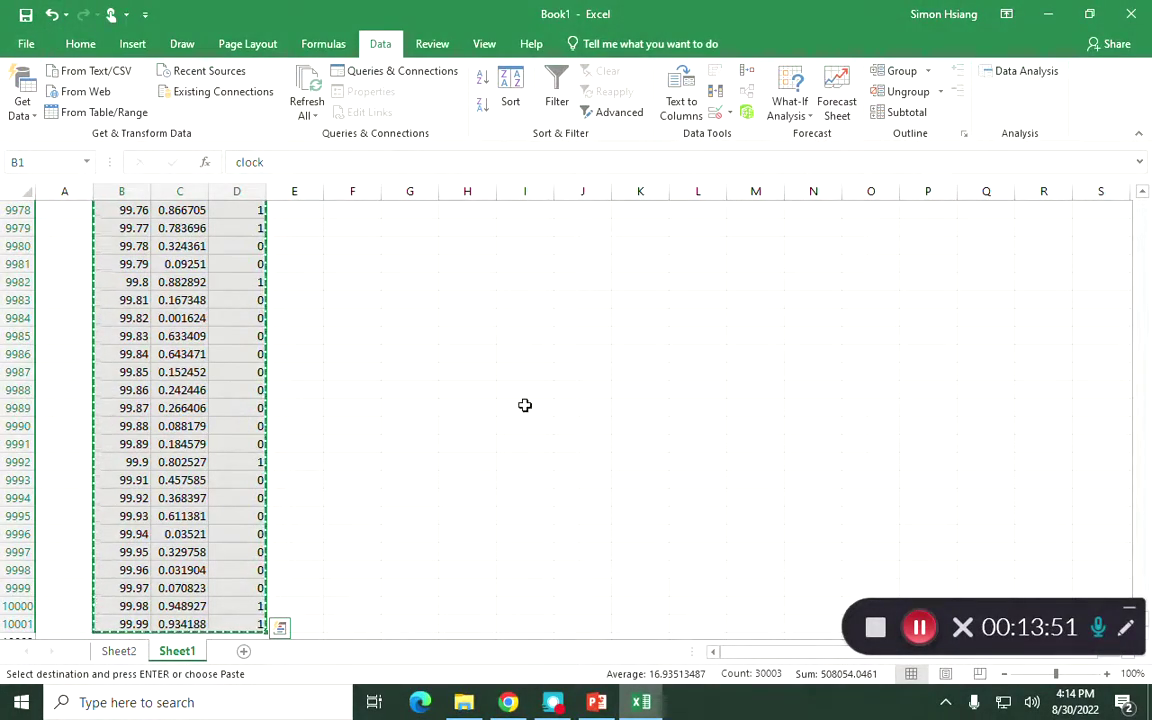
pyautogui.click(15, 47)
pyautogui.press('Escape')
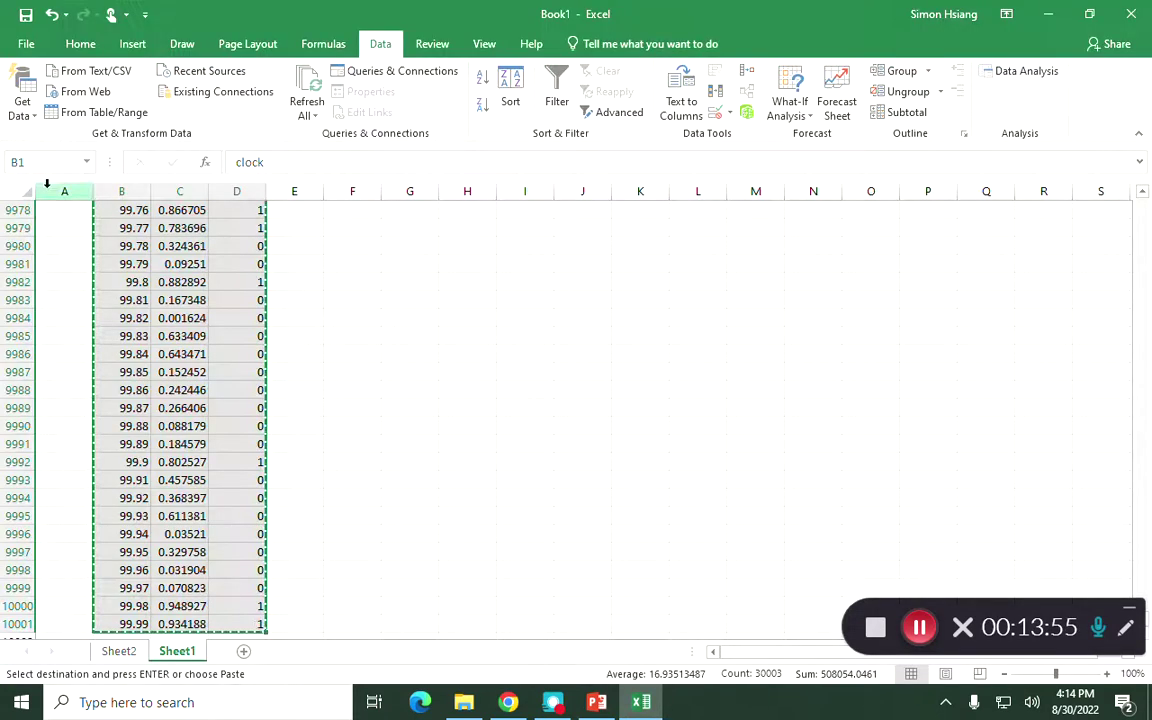
pyautogui.press('Escape')
pyautogui.hotkey('ctrl', 'BackSpace')
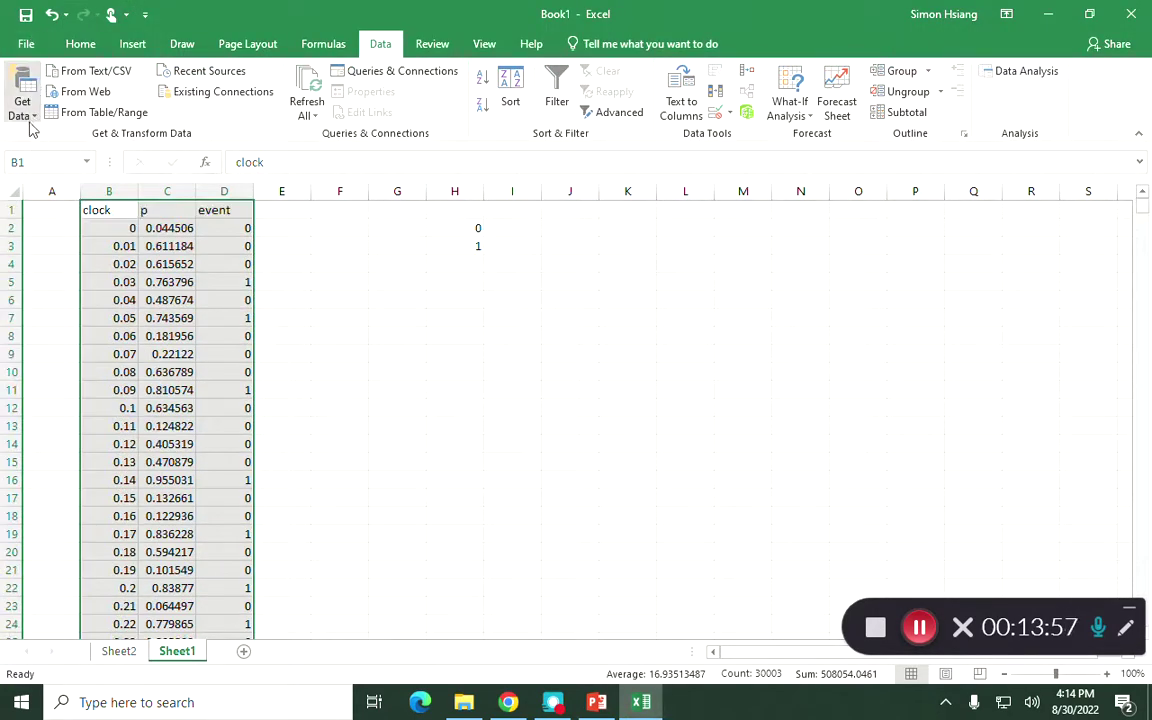
pyautogui.click(315, 320)
pyautogui.moveTo(113, 226); pyautogui.dragTo(212, 228)
pyautogui.hotkey('ctrl', 'q')
pyautogui.press('Escape')
pyautogui.click(332, 231)
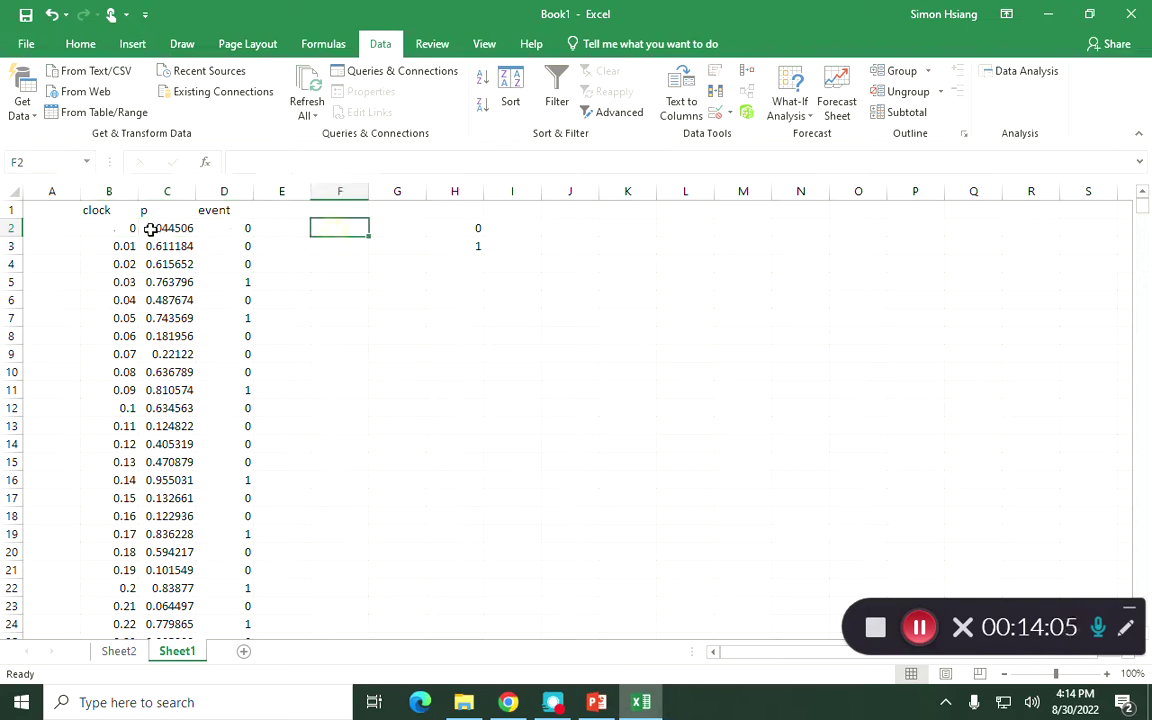
pyautogui.moveTo(150, 230); pyautogui.dragTo(211, 228)
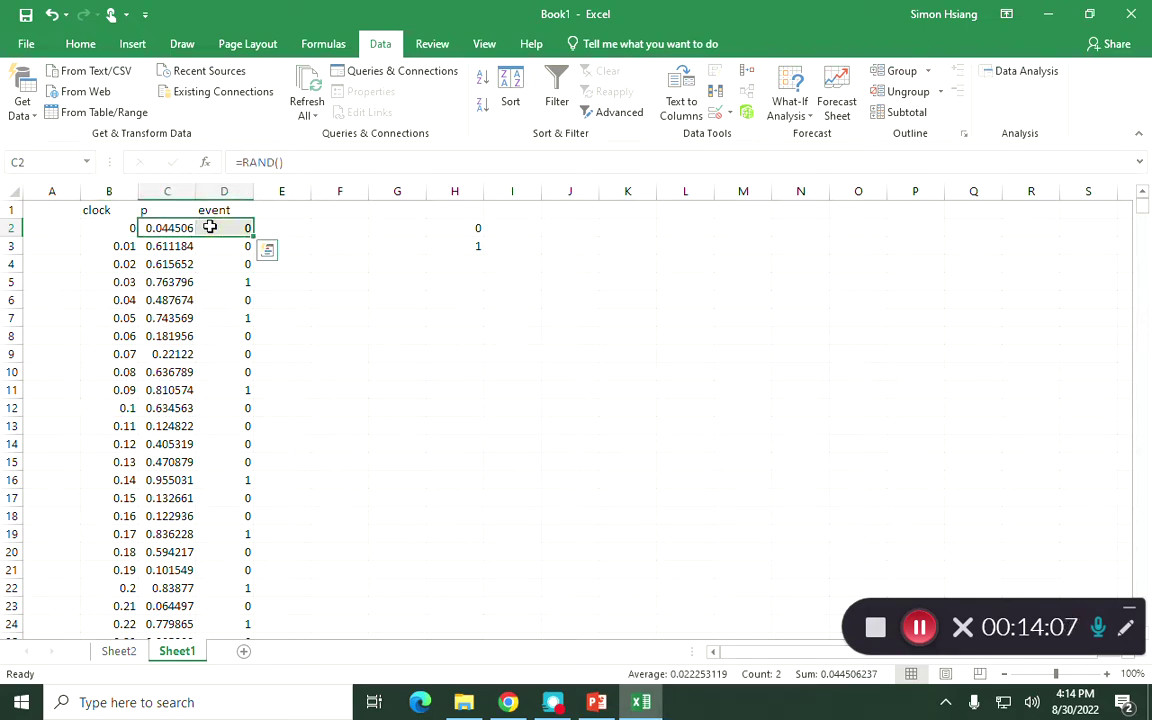
pyautogui.hotkey('ctrl', 'q')
pyautogui.press('Escape')
pyautogui.click(172, 250)
# - Replace the p and event formulas in C2:D10001 with their static values using Paste Special Values
pyautogui.moveTo(167, 227); pyautogui.dragTo(218, 231)
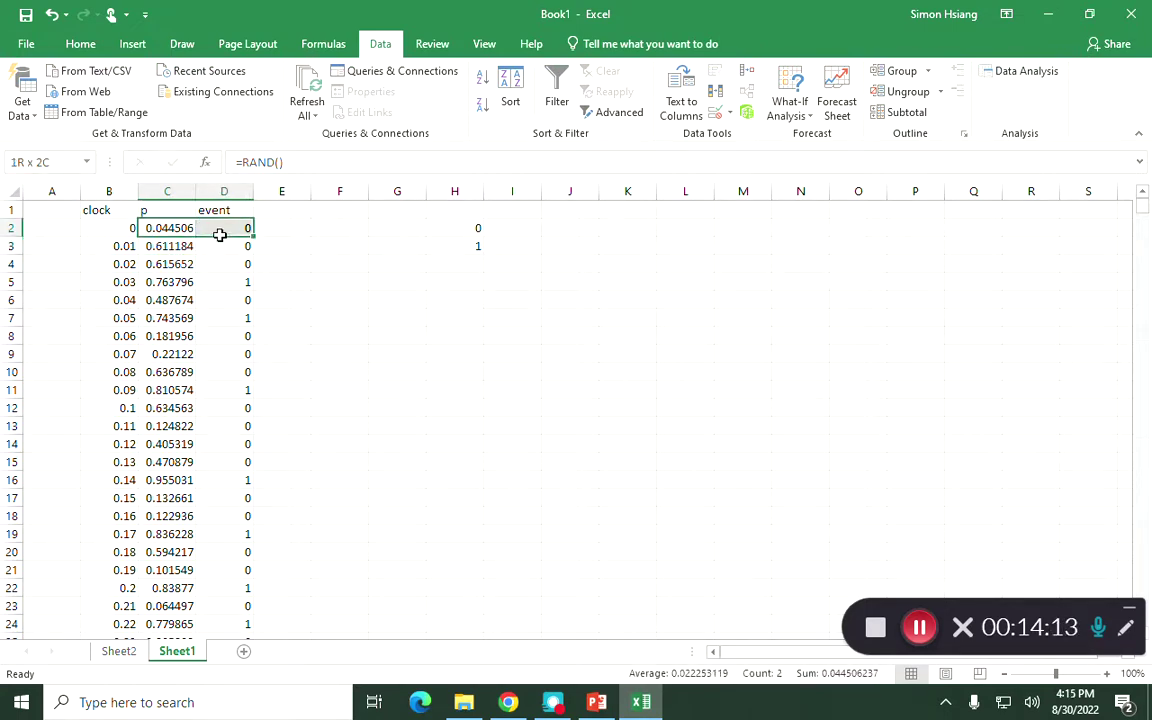
pyautogui.hotkey('ctrl', 'shift', 'Down')
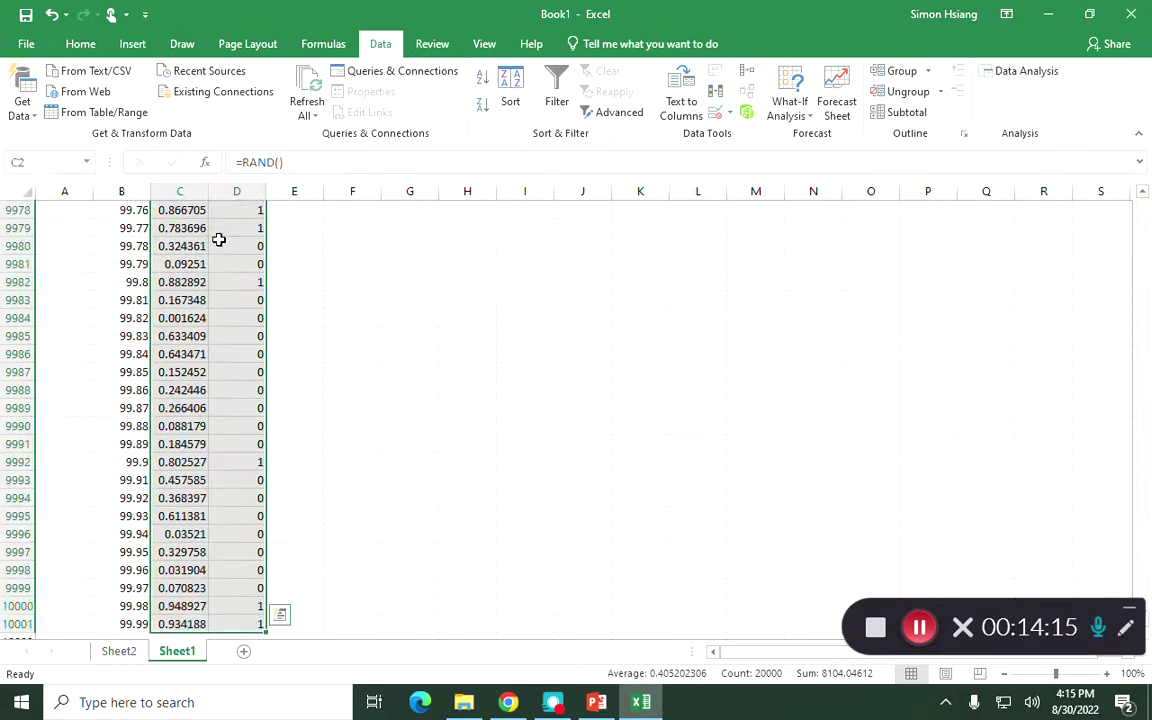
pyautogui.hotkey('ctrl', 'c')
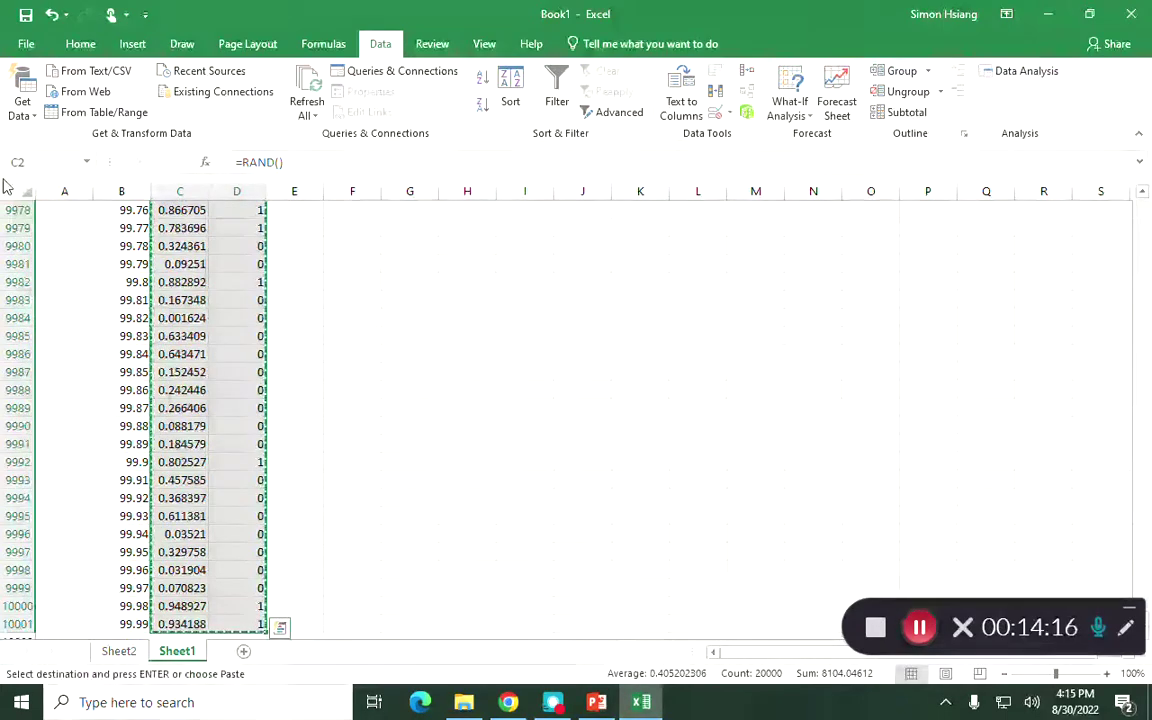
pyautogui.click(26, 44)
pyautogui.click(39, 35)
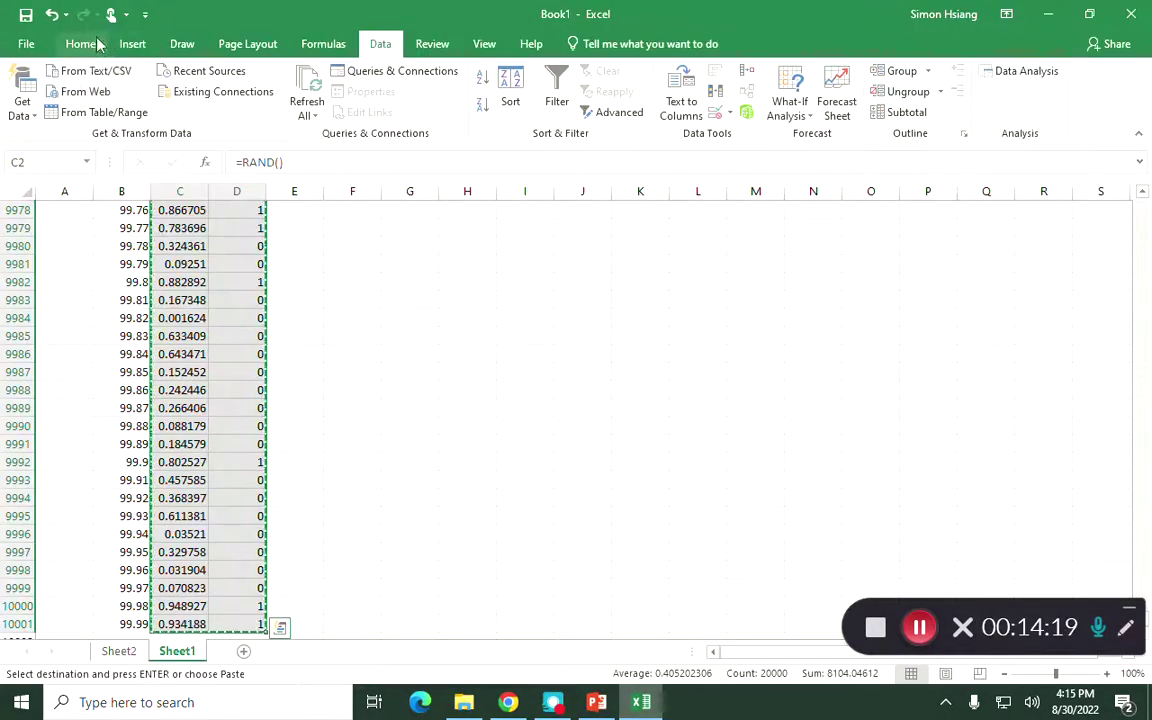
pyautogui.click(80, 44)
pyautogui.click(26, 107)
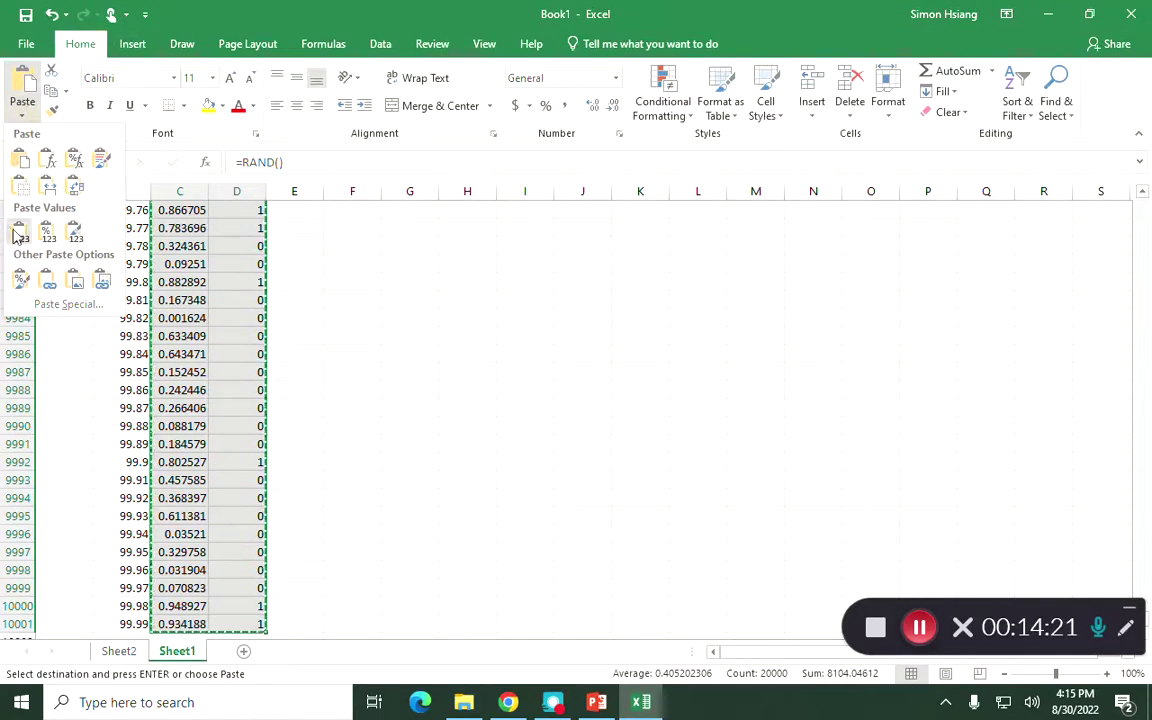
pyautogui.click(80, 307)
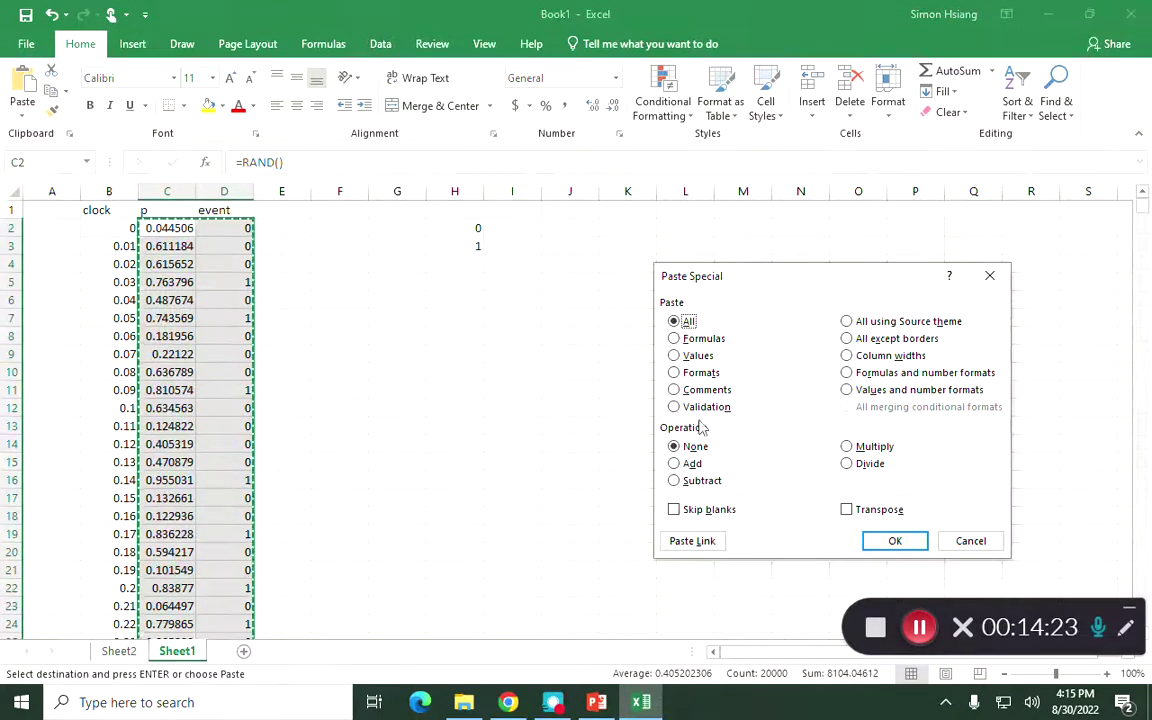
pyautogui.click(690, 356)
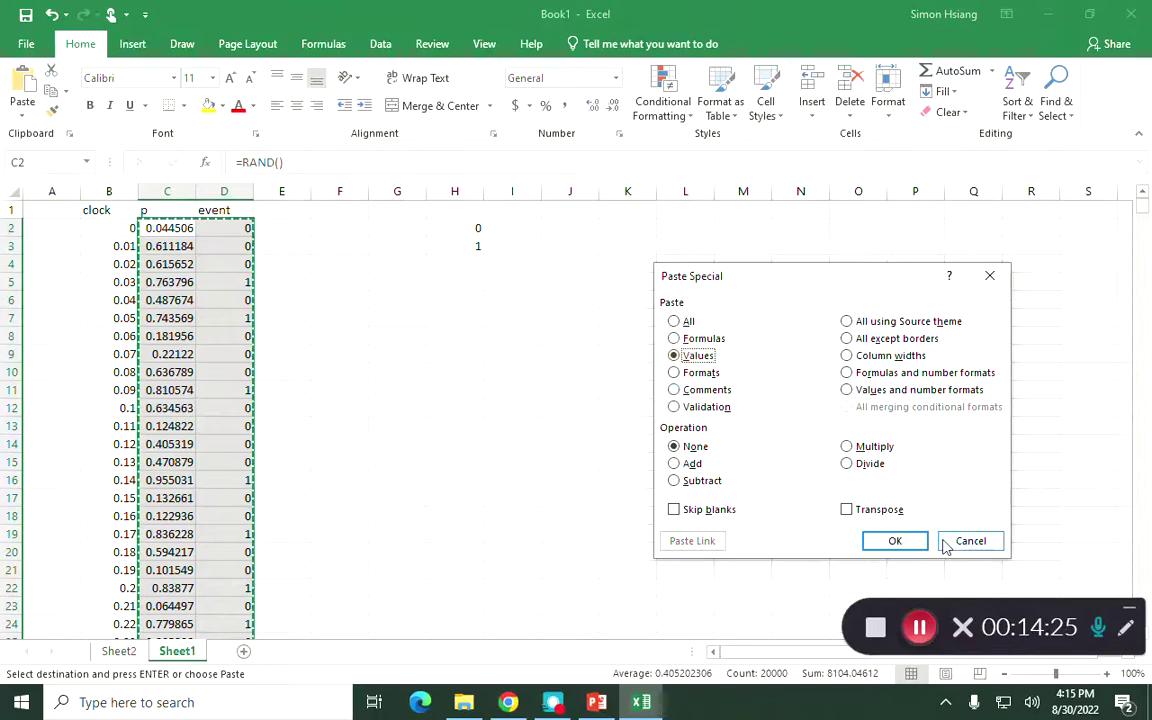
pyautogui.click(912, 540)
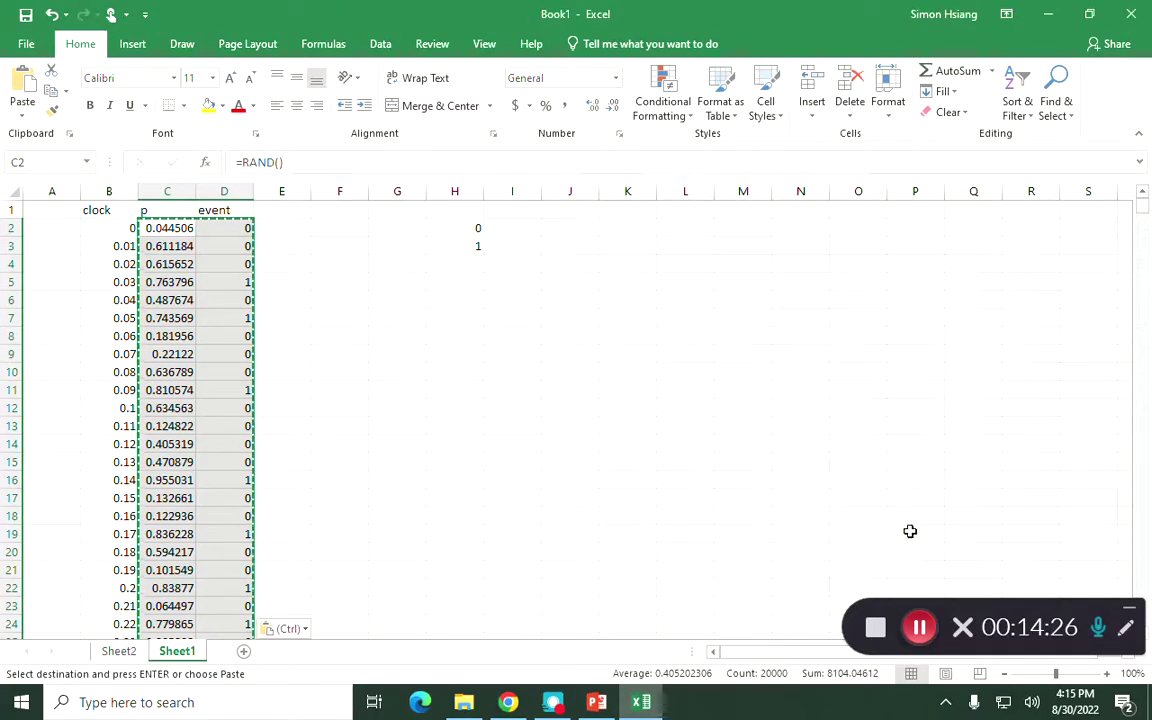
pyautogui.click(358, 262)
# - Enter the heading event time in E1 and widen column E to fit it
pyautogui.click(283, 209)
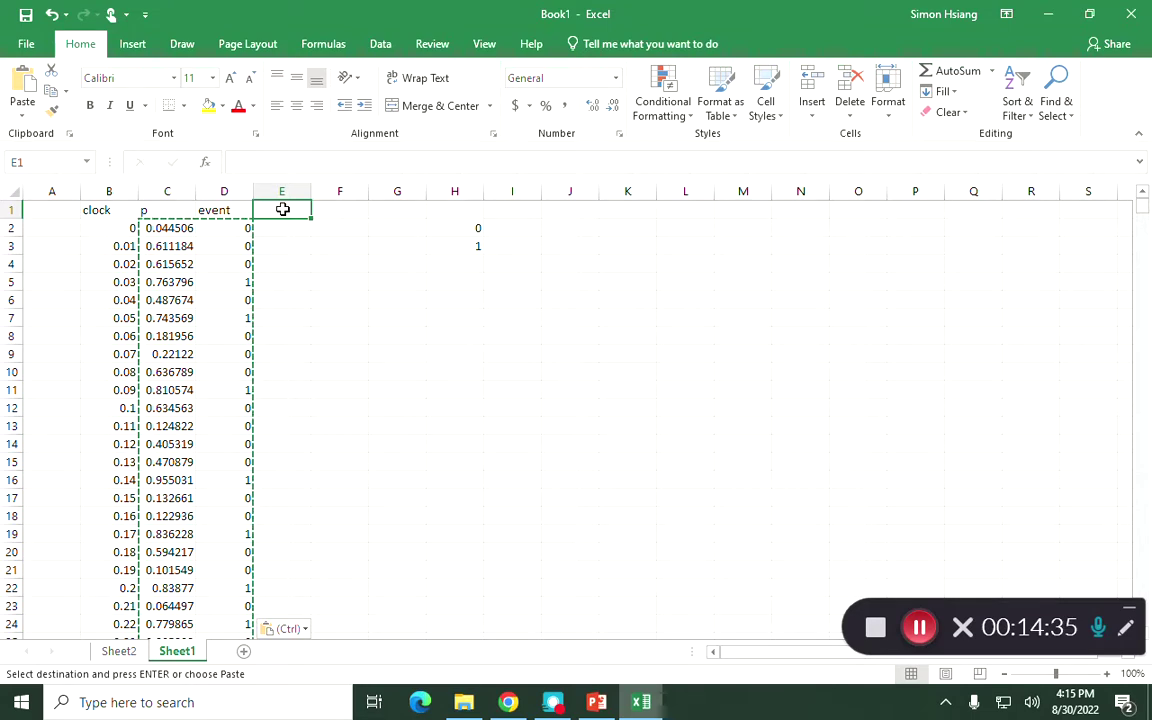
pyautogui.write('event')
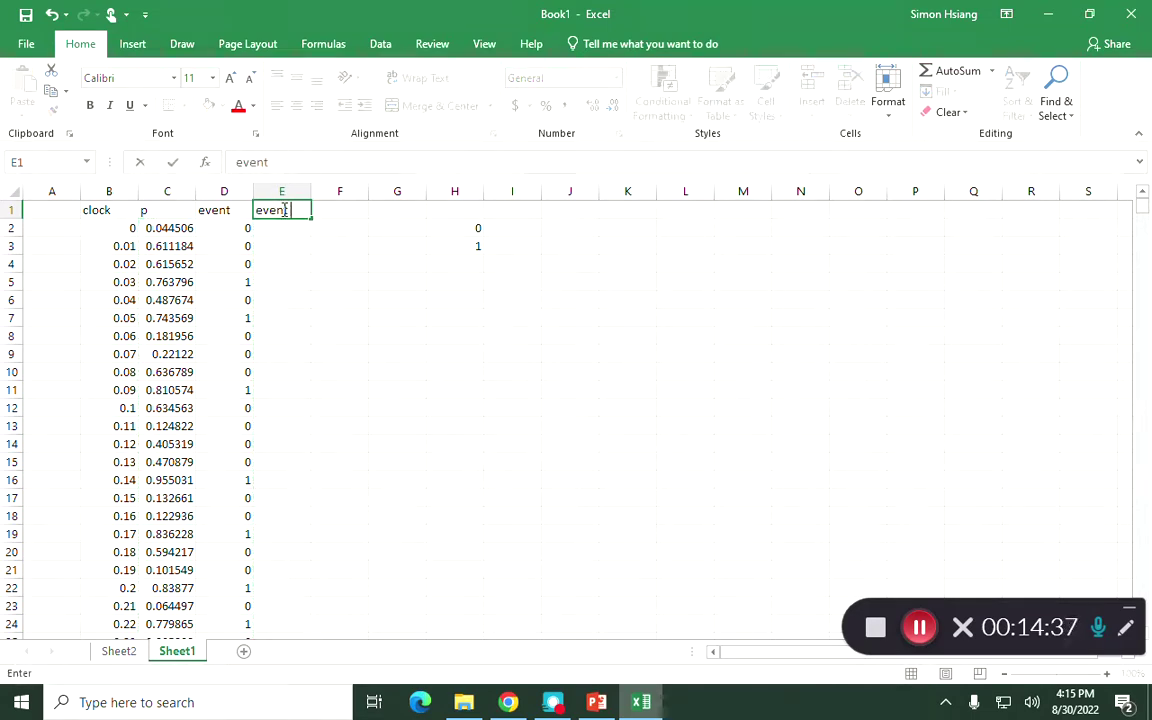
pyautogui.write(' tuime')
pyautogui.press('Return')
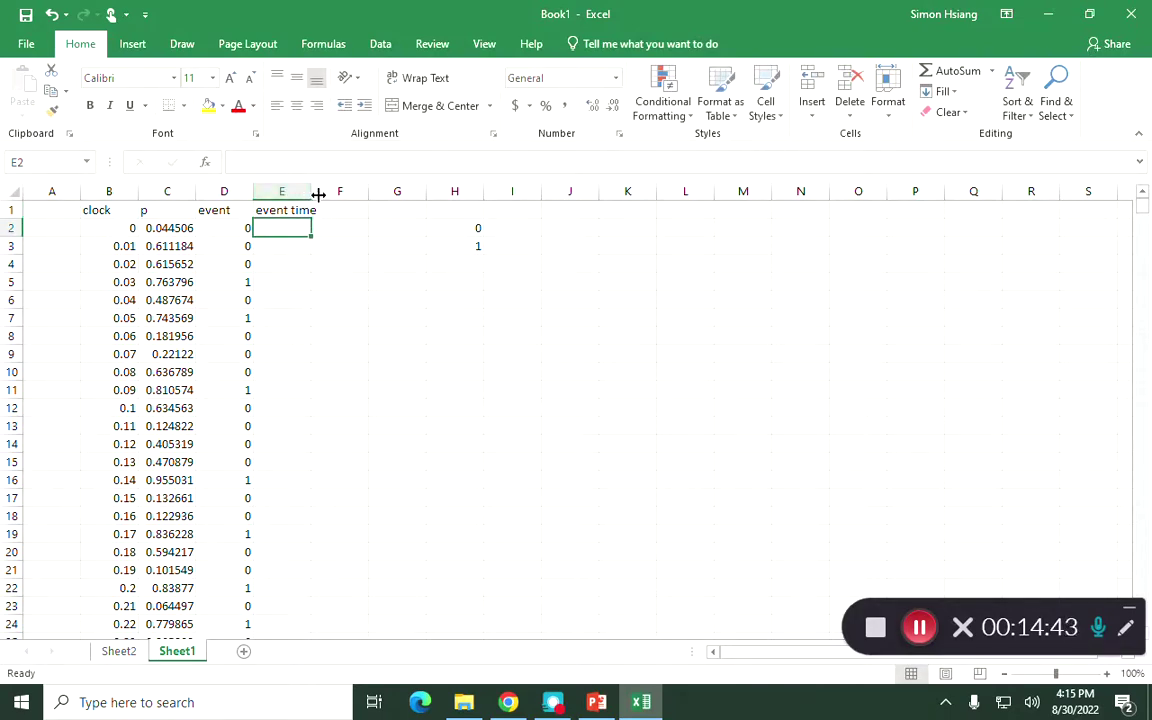
pyautogui.moveTo(311, 191); pyautogui.dragTo(350, 191)
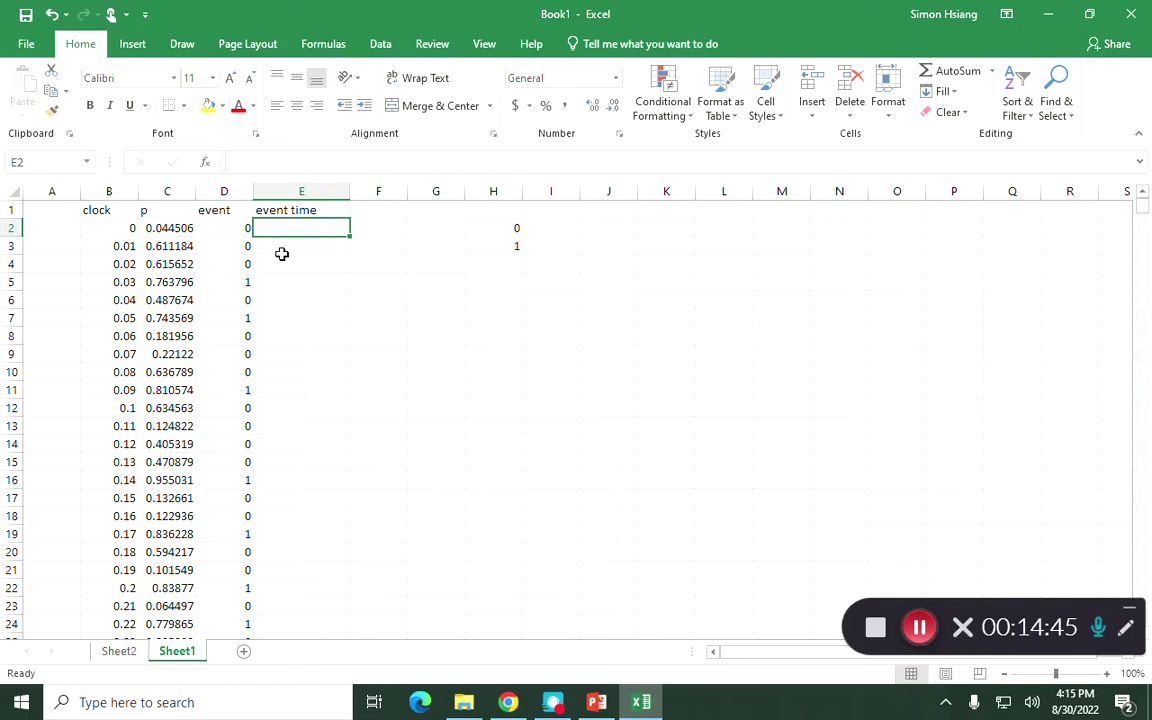
# - Enter the formula =B2*D2 in E2 to multiply the clock by the event outcome
pyautogui.write('=')
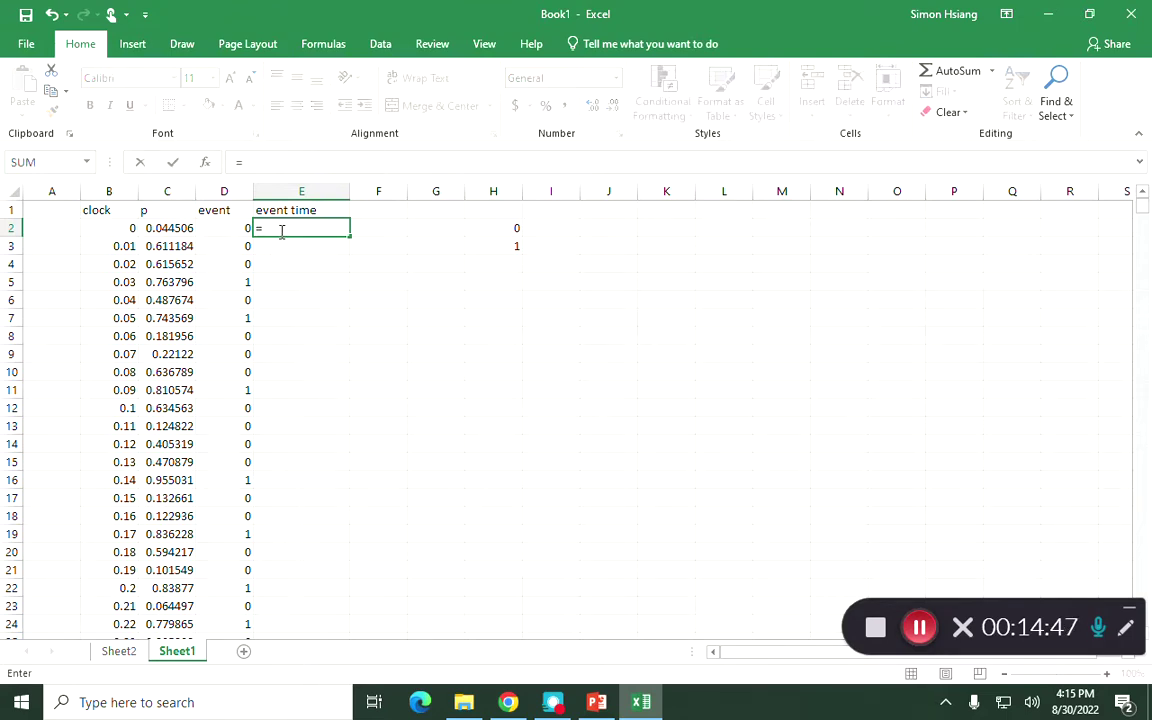
pyautogui.click(120, 229)
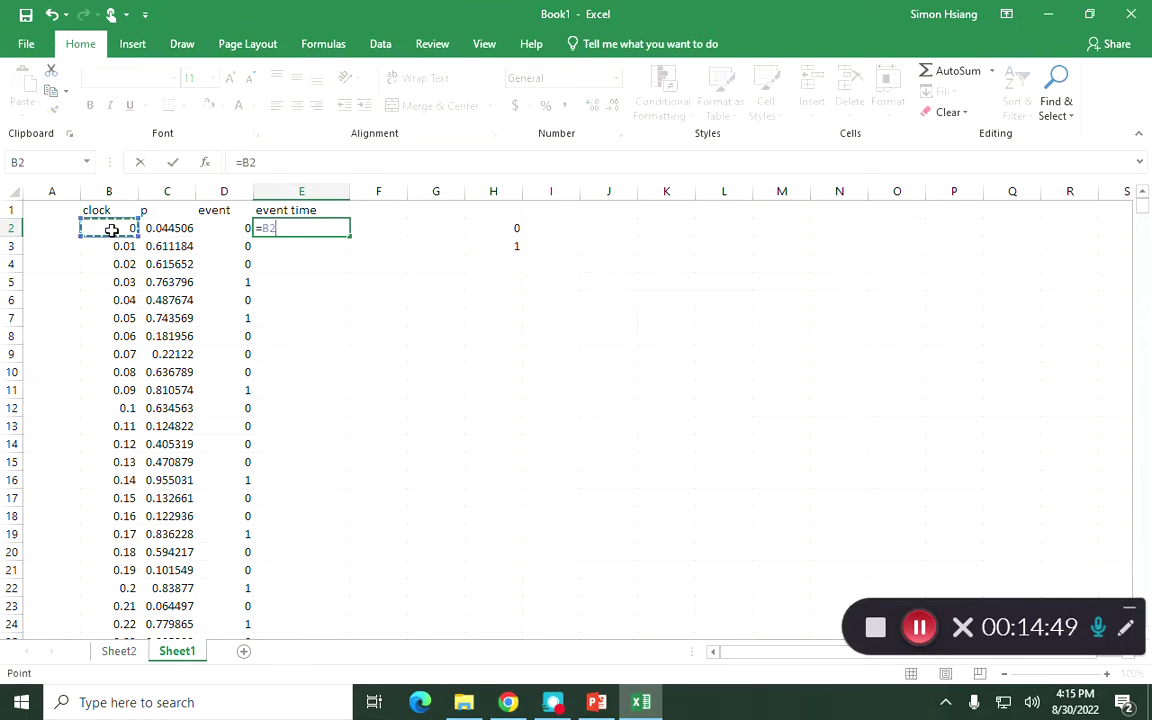
pyautogui.write('*')
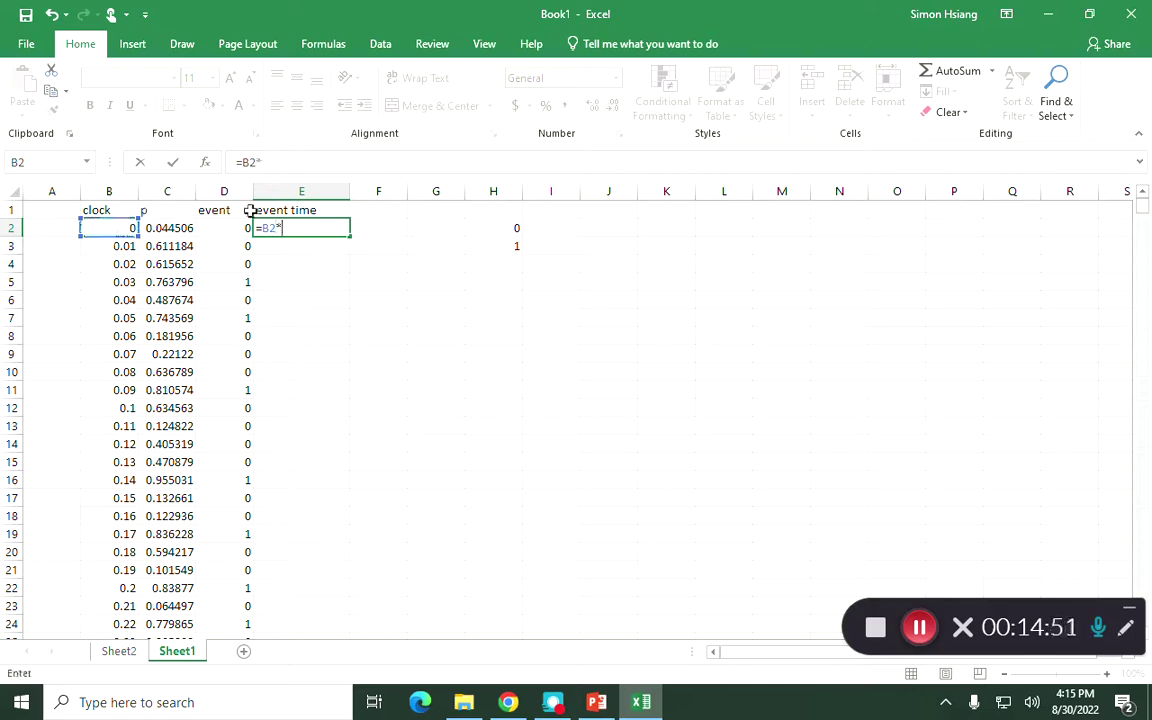
pyautogui.click(224, 228)
pyautogui.press('Return')
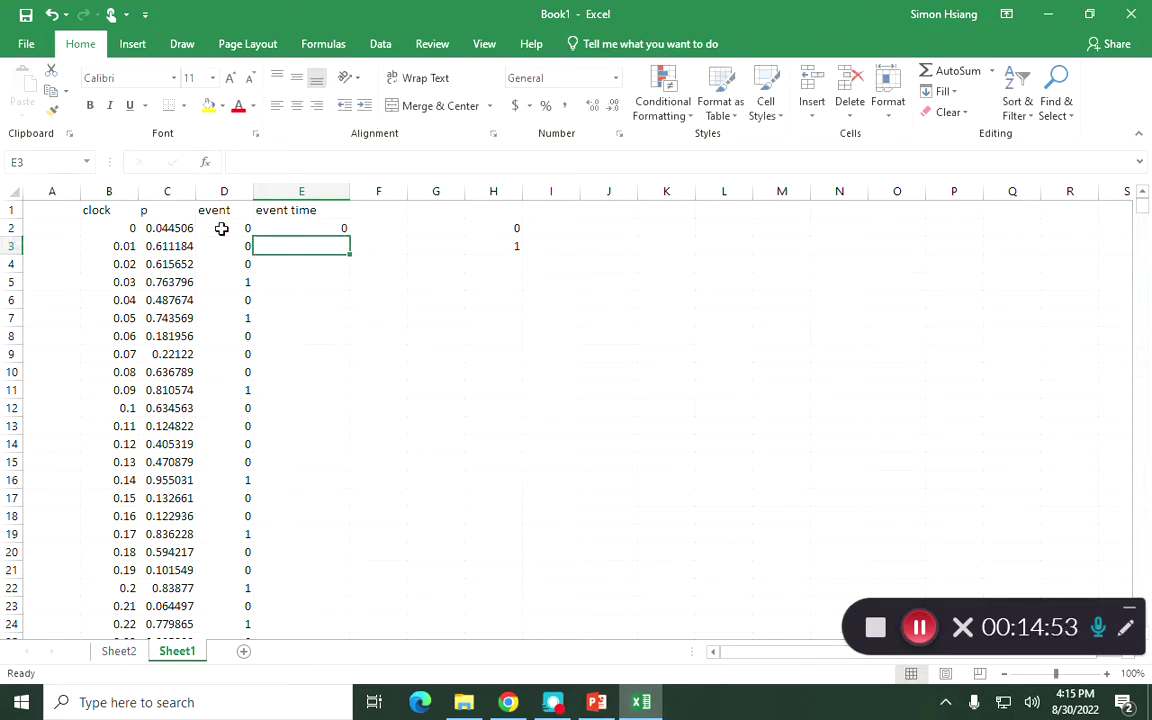
# - Copy the event time formula from E2 down column E through row 10001
pyautogui.click(320, 229)
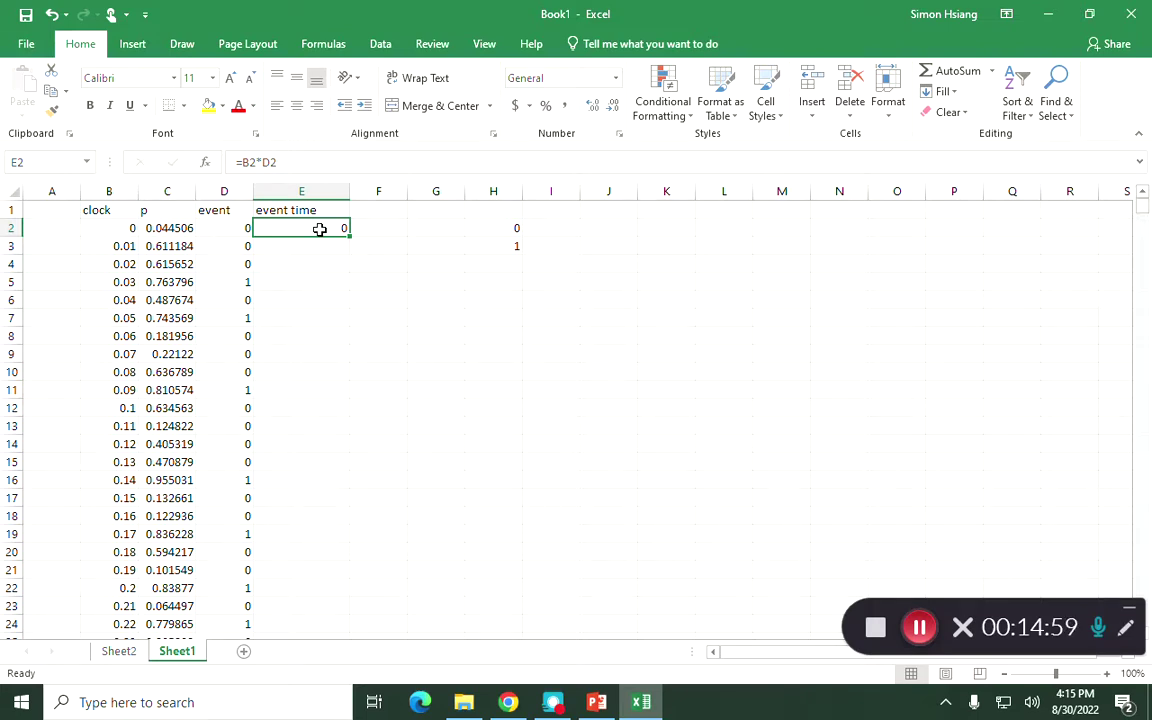
pyautogui.hotkey('ctrl', 'c')
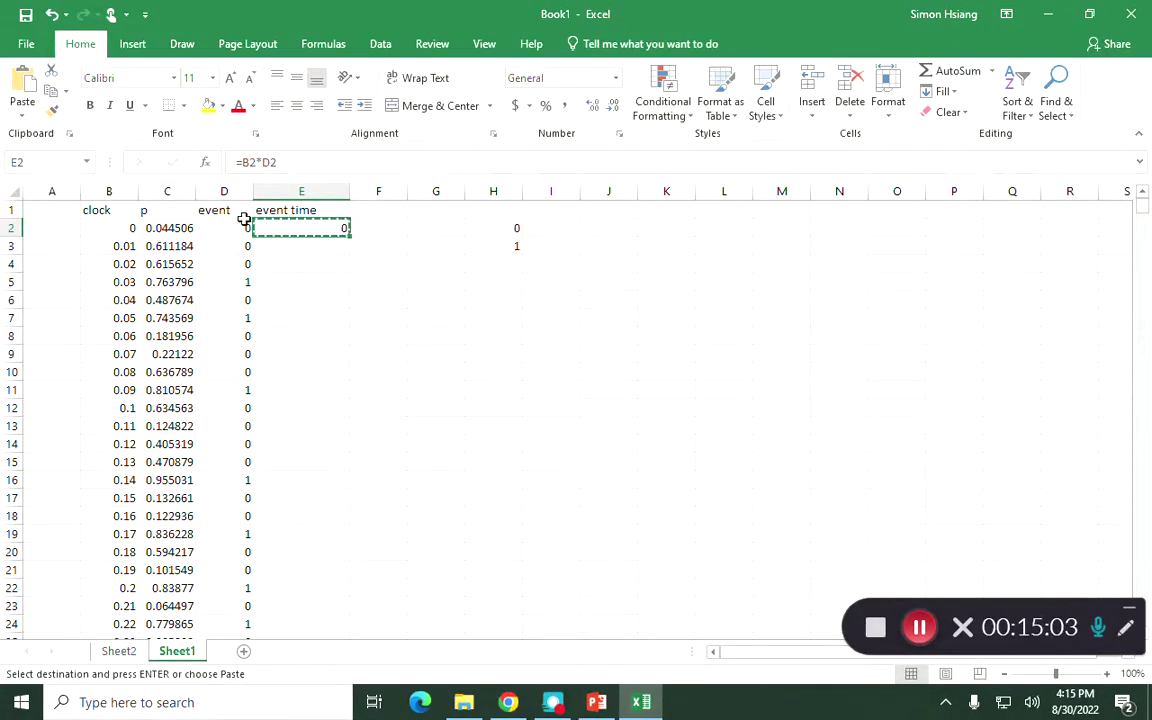
pyautogui.click(220, 231)
pyautogui.hotkey('ctrl', 'shift', 'Down')
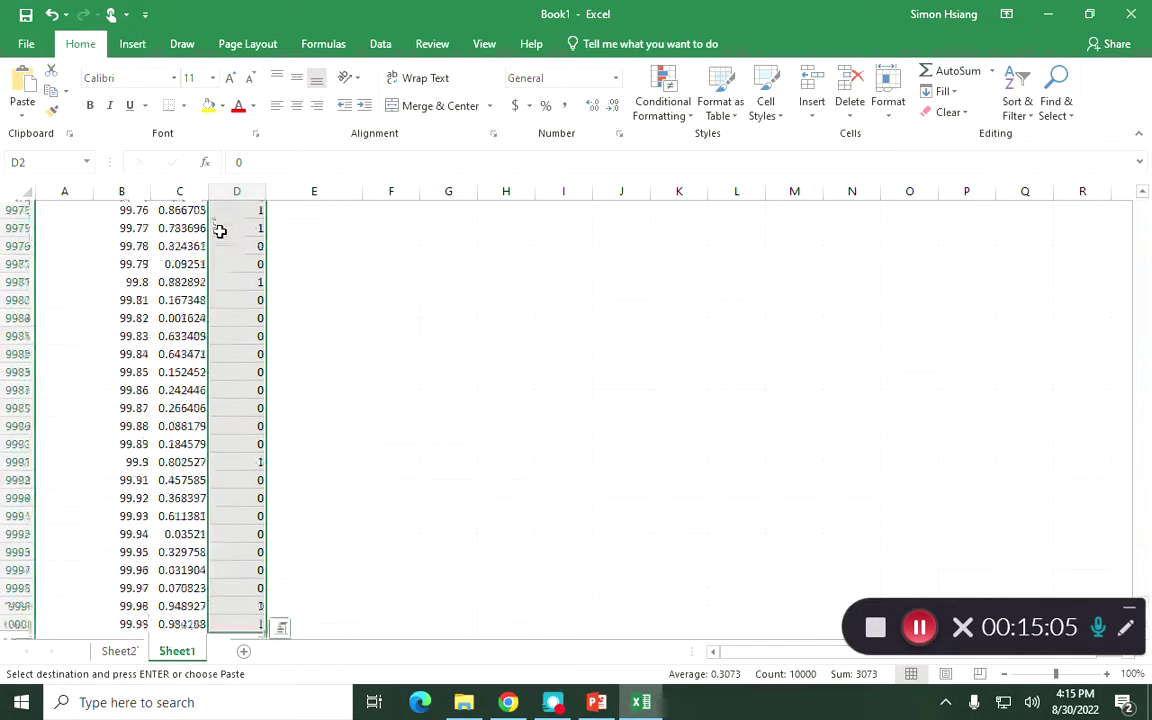
pyautogui.click(330, 625)
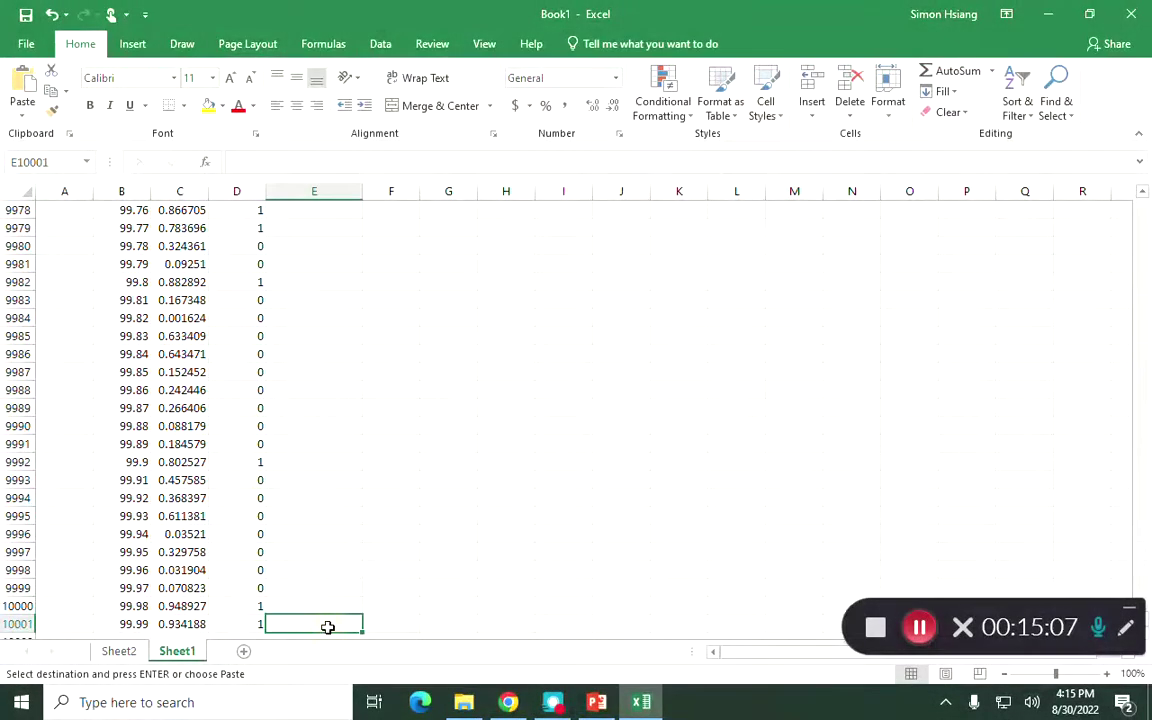
pyautogui.hotkey('ctrl', 'shift', 'Up')
pyautogui.hotkey('ctrl', 'v')
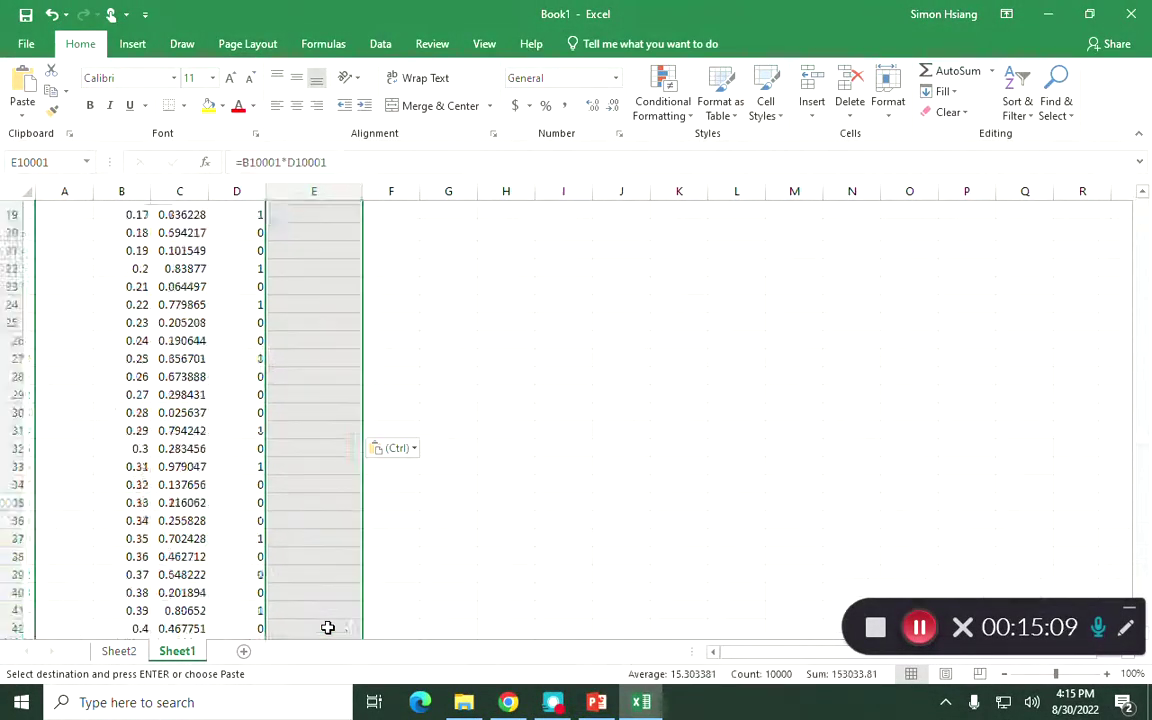
pyautogui.click(390, 301)
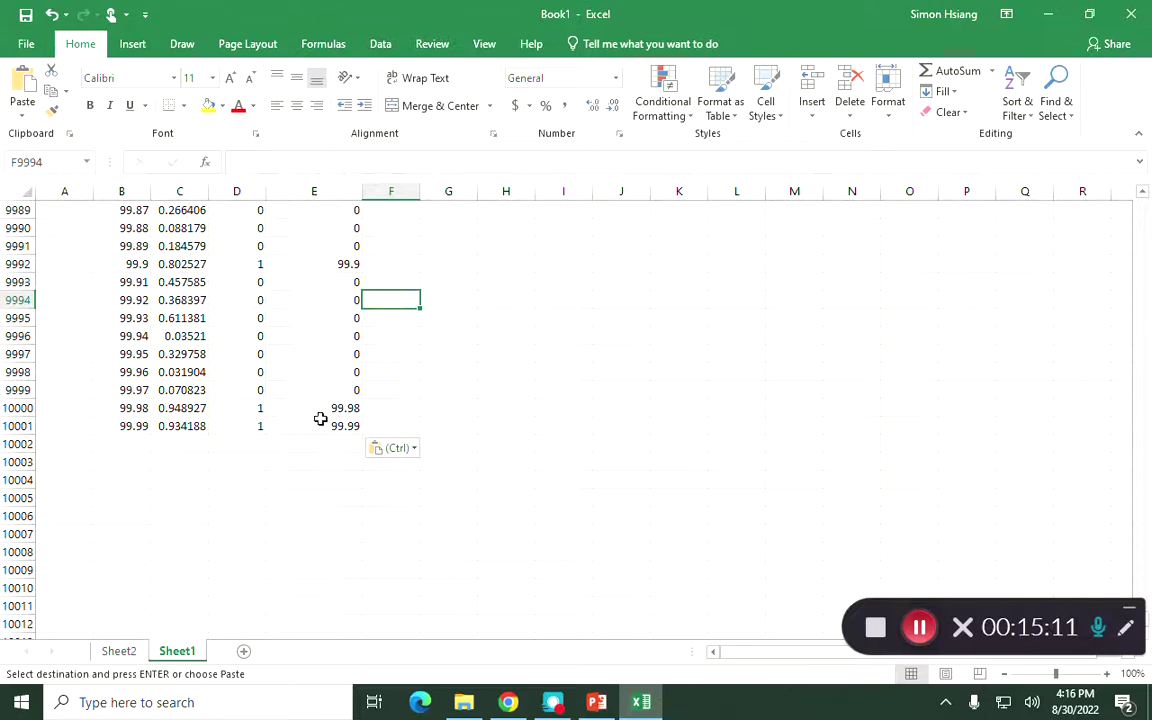
# - Format the event times in E2:E10001 to show four decimal places
pyautogui.moveTo(350, 425); pyautogui.dragTo(297, 150)
pyautogui.hotkey('ctrl', 'shift', 'Up')
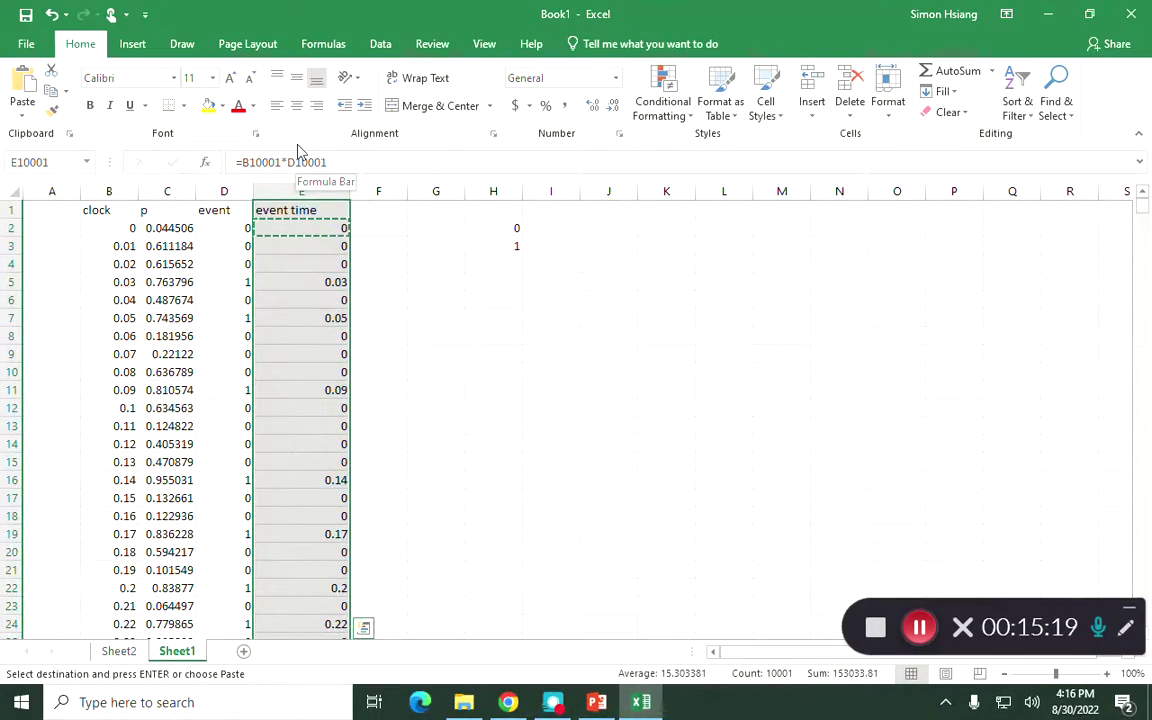
pyautogui.hotkey('shift', 'Down')
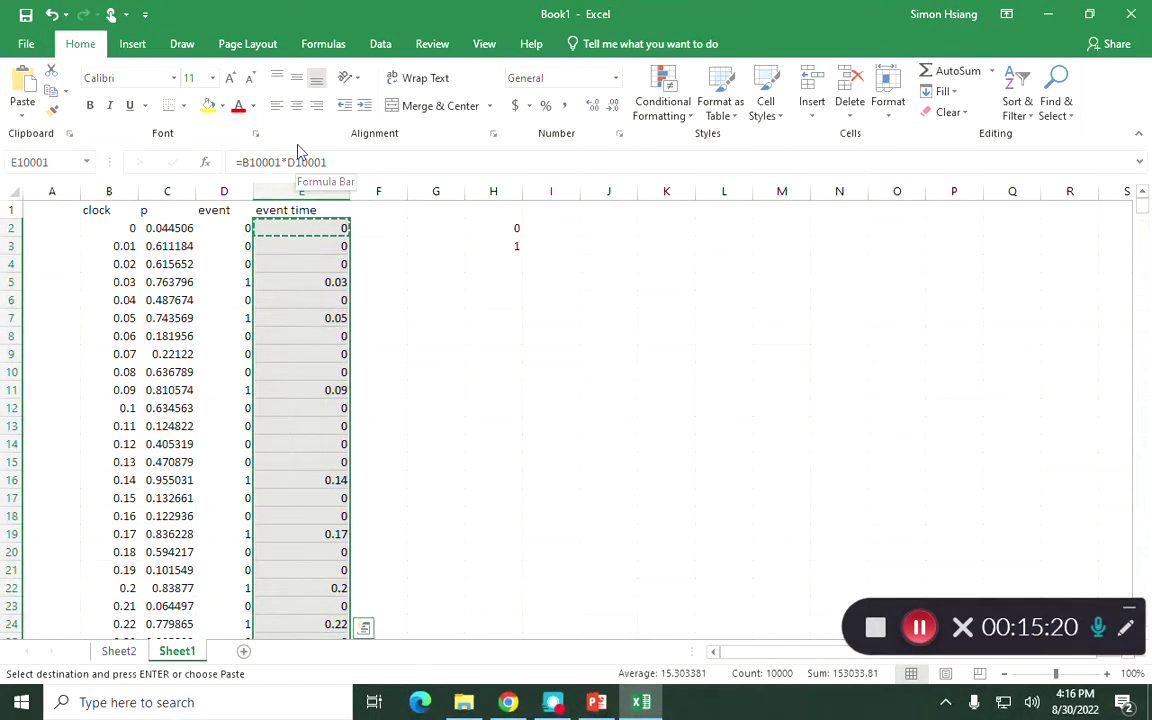
pyautogui.click(593, 106)
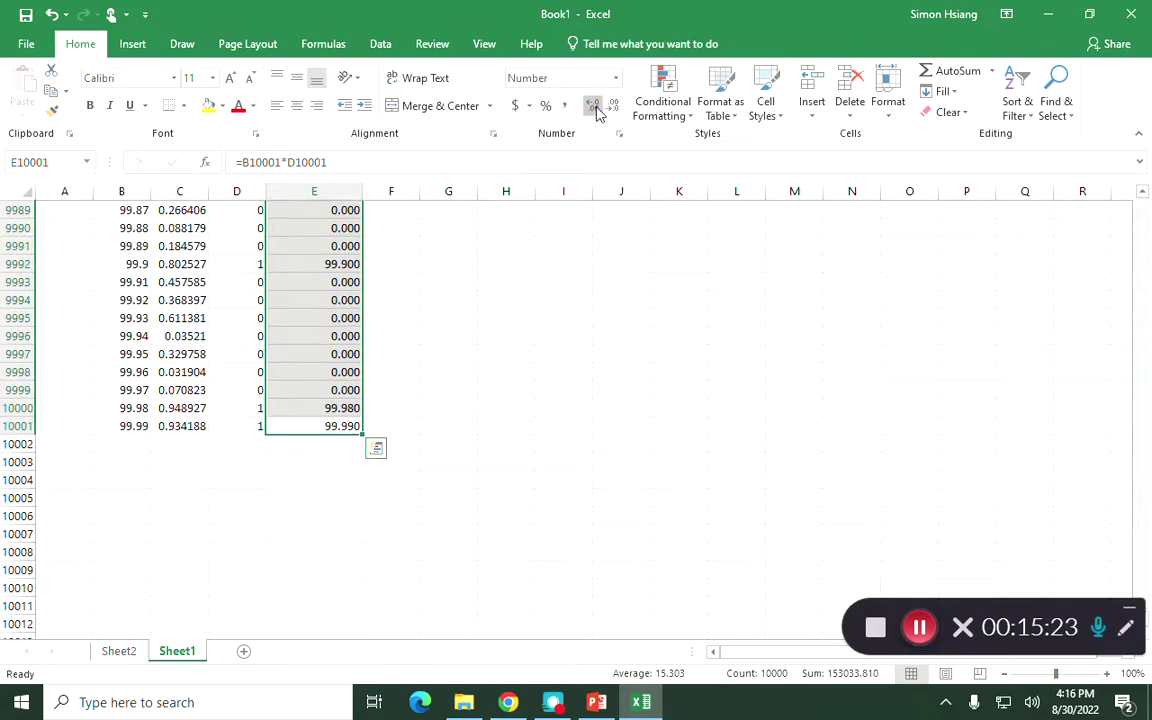
pyautogui.click(594, 107)
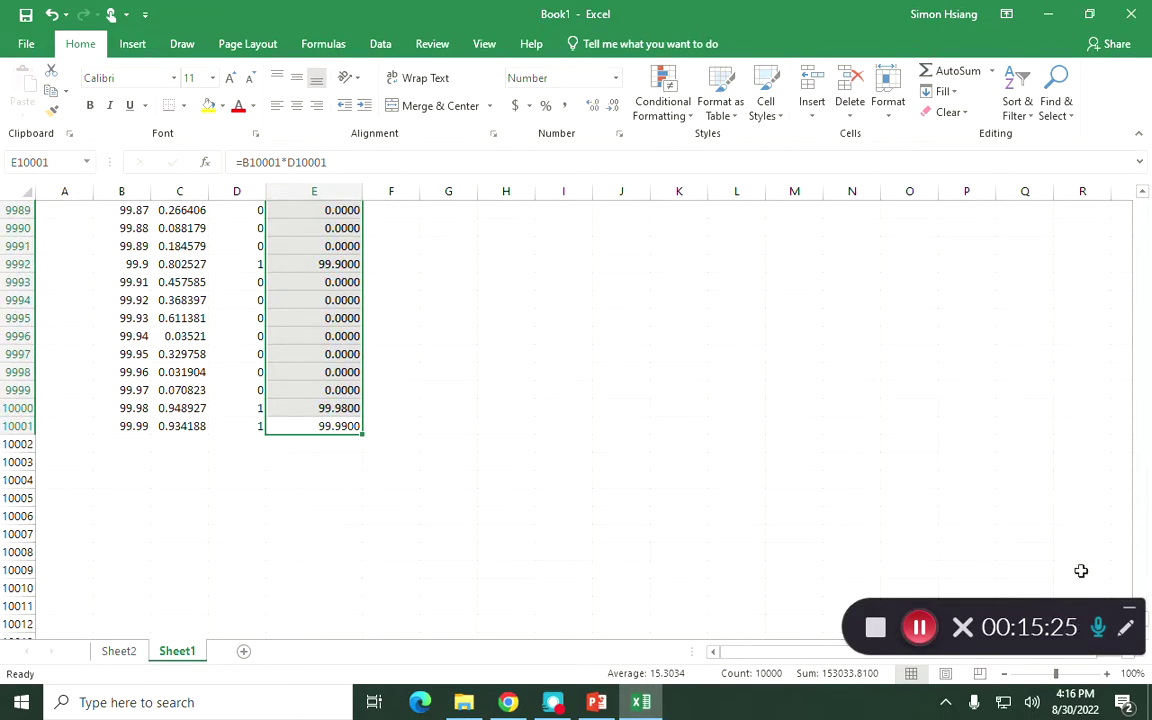
pyautogui.click(428, 369)
# - Enter the heading waiting time in F1 and widen column F to fit it
pyautogui.click(370, 406)
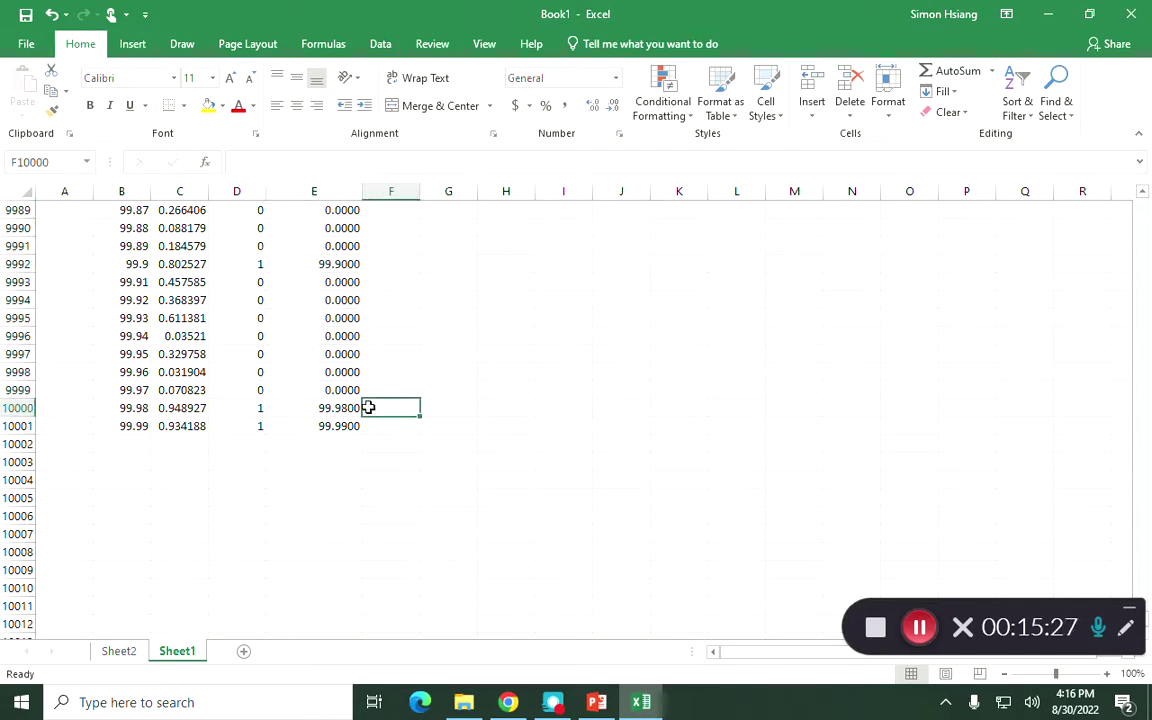
pyautogui.hotkey('ctrl', 'shift', 'Up')
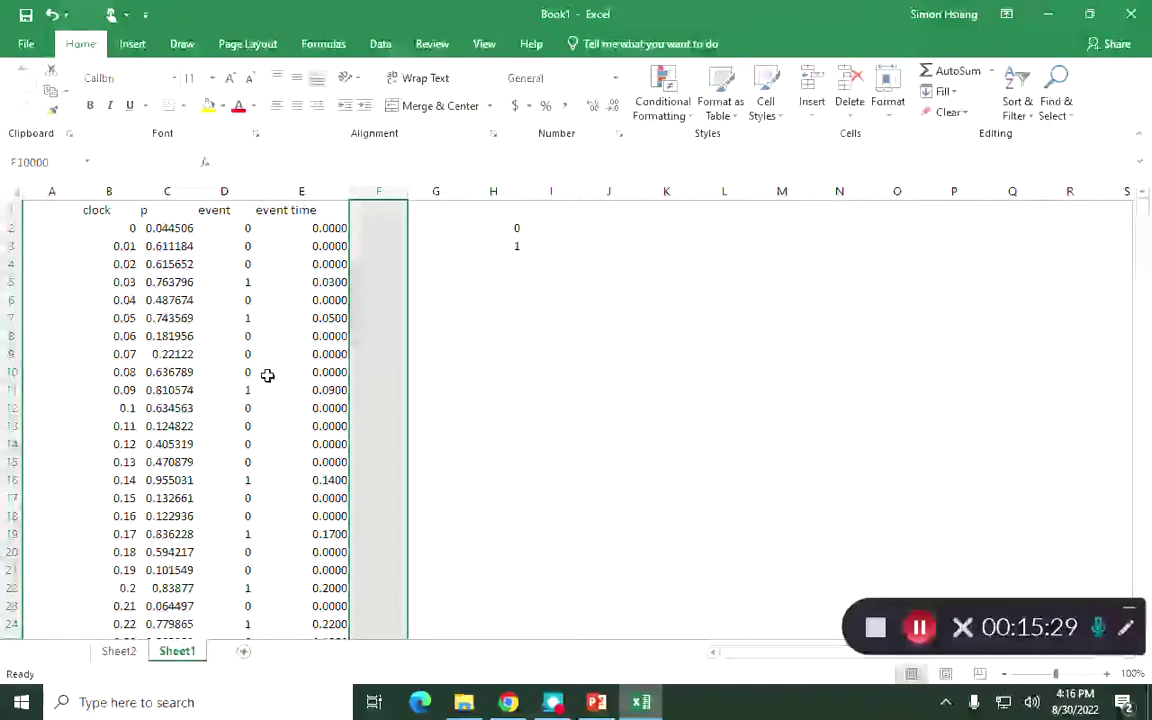
pyautogui.click(381, 206)
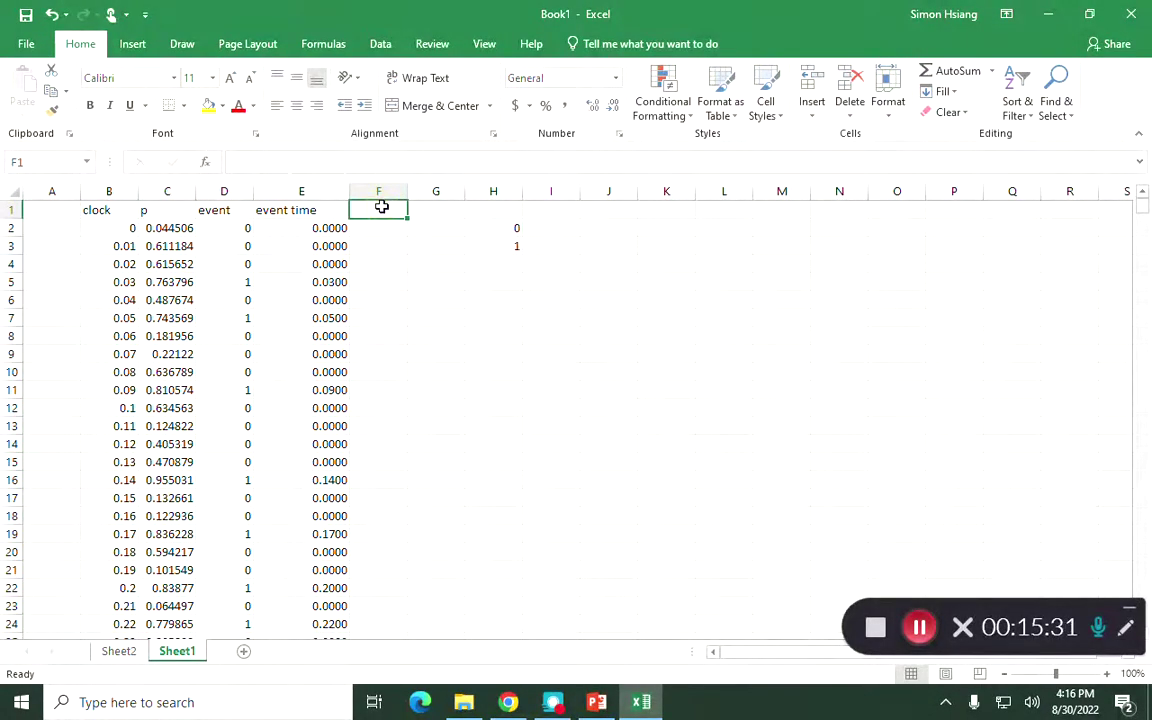
pyautogui.write('wa')
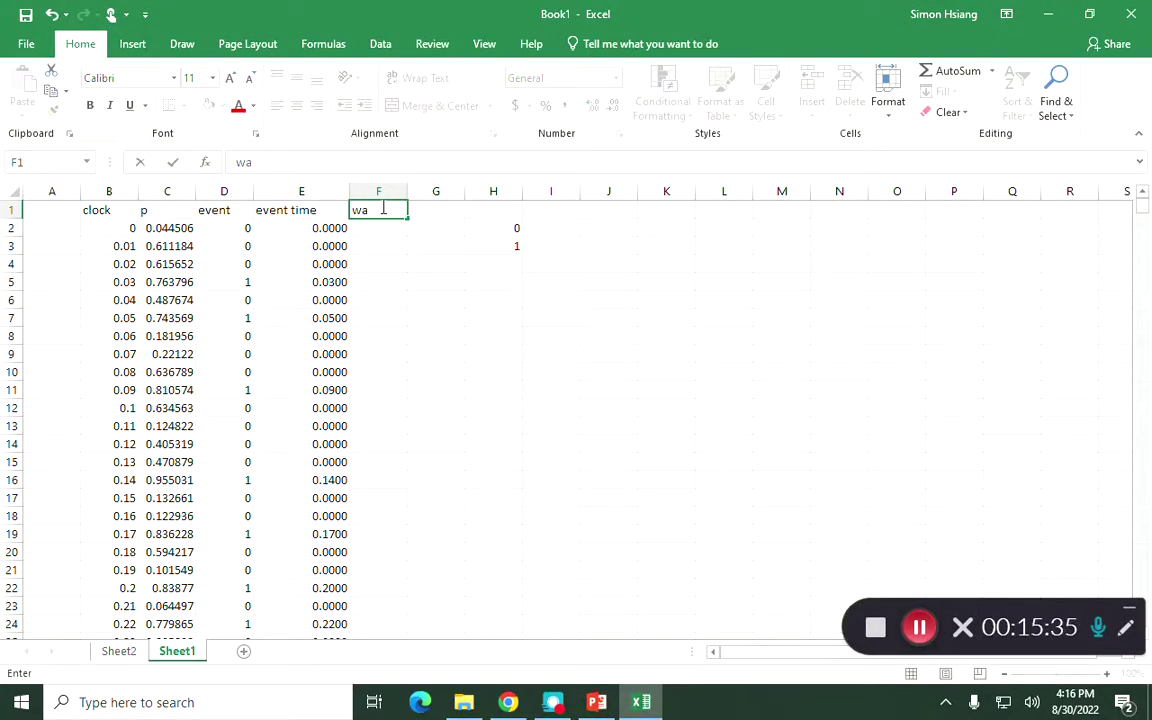
pyautogui.write('iting time')
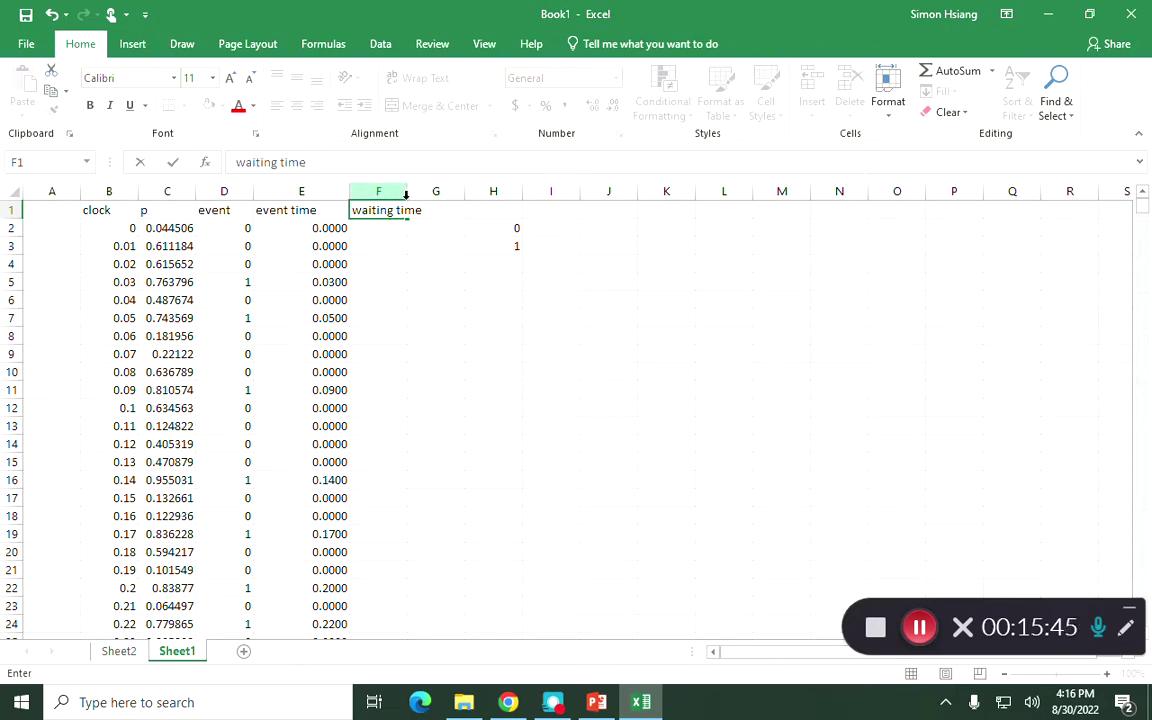
pyautogui.click(362, 194)
pyautogui.moveTo(406, 191); pyautogui.dragTo(465, 191)
pyautogui.click(372, 266)
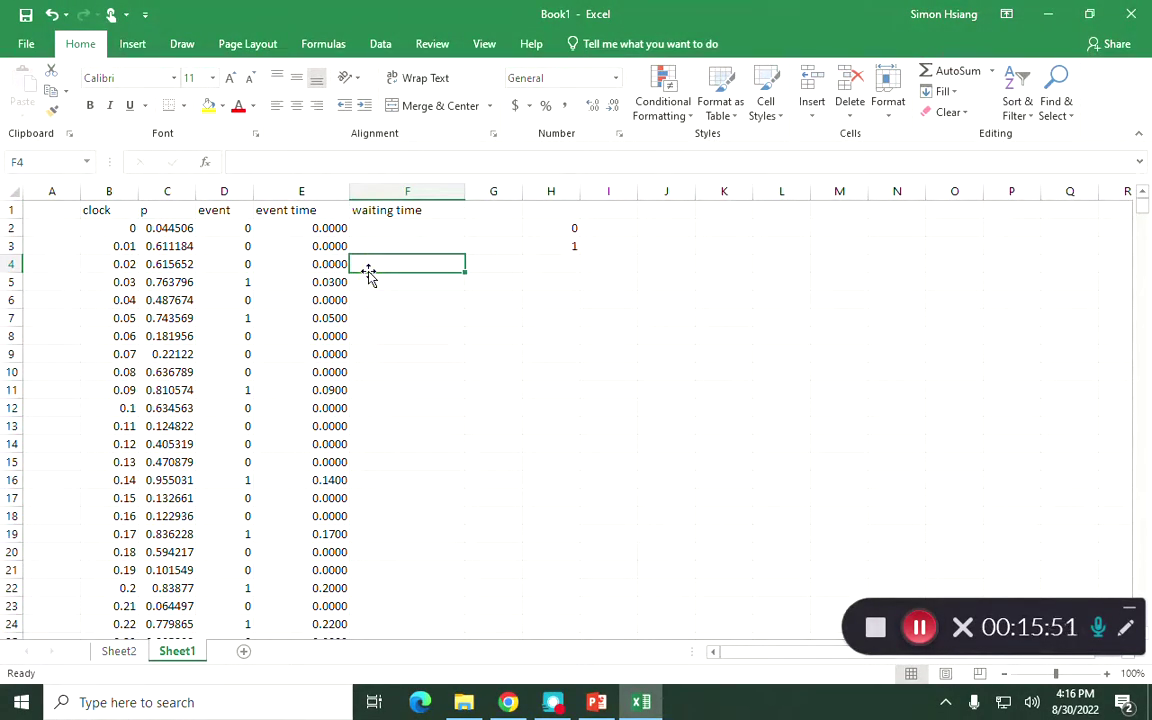
# - Enter 0 as the first waiting time in F2
pyautogui.click(405, 226)
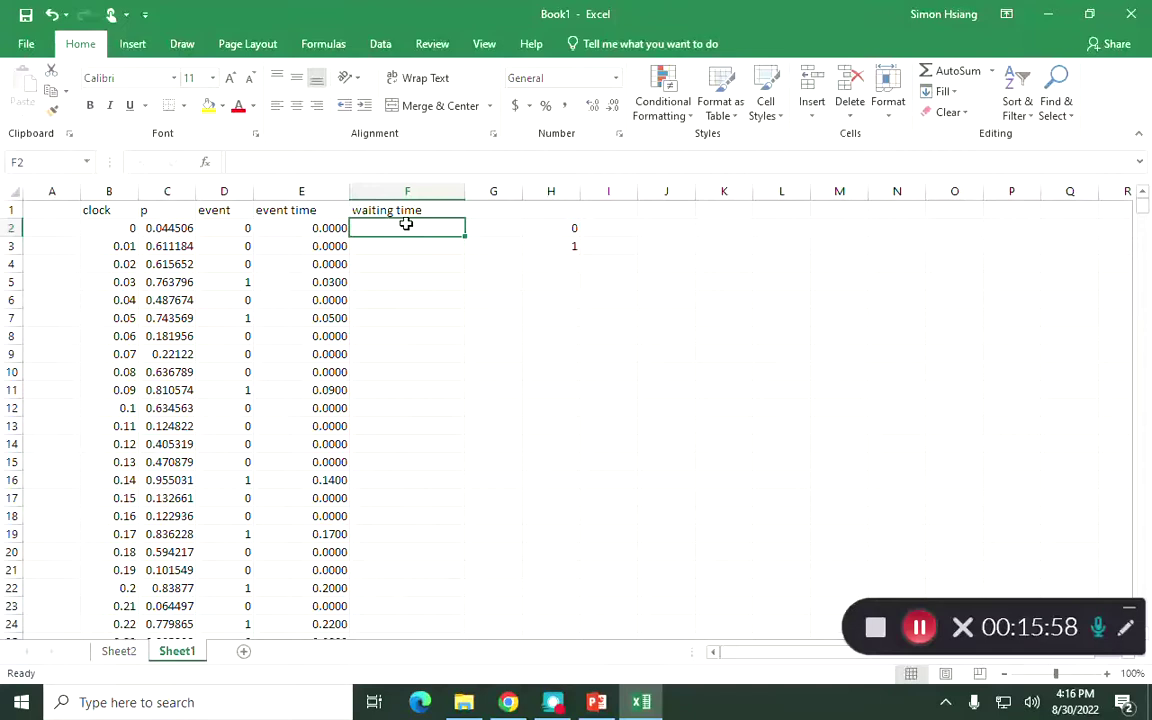
pyautogui.write('0')
pyautogui.press('Return')
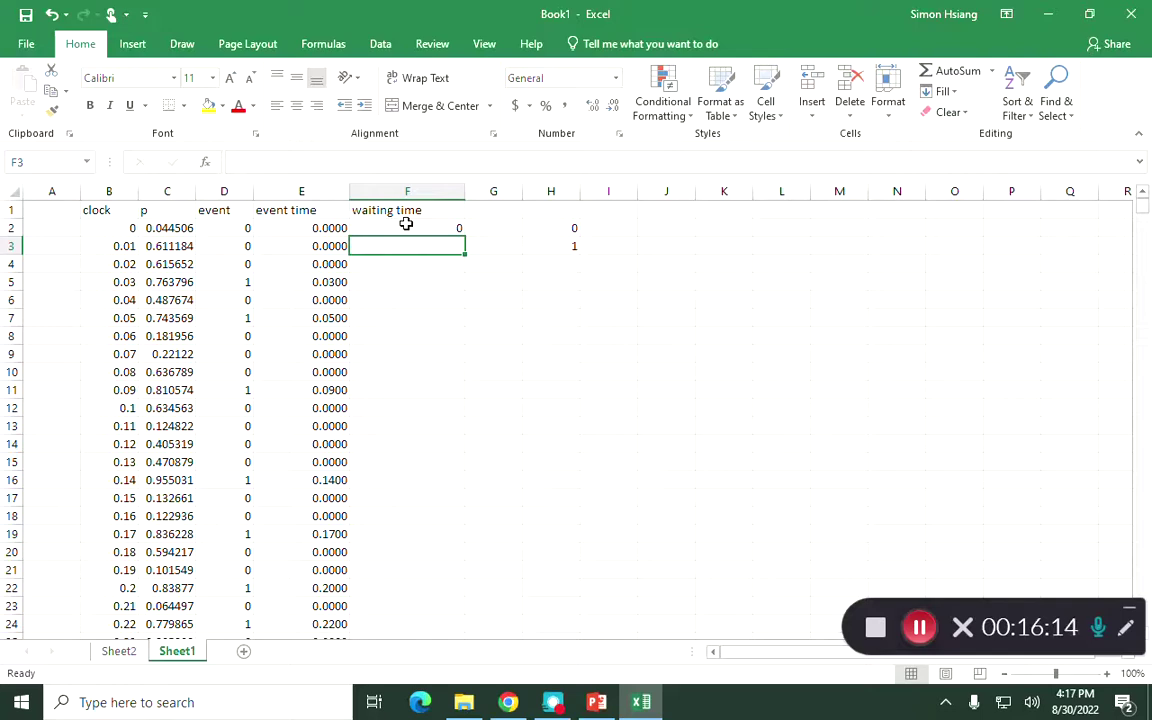
# - Replace the waiting time heading in F1 with Cumumlative time
pyautogui.write('=')
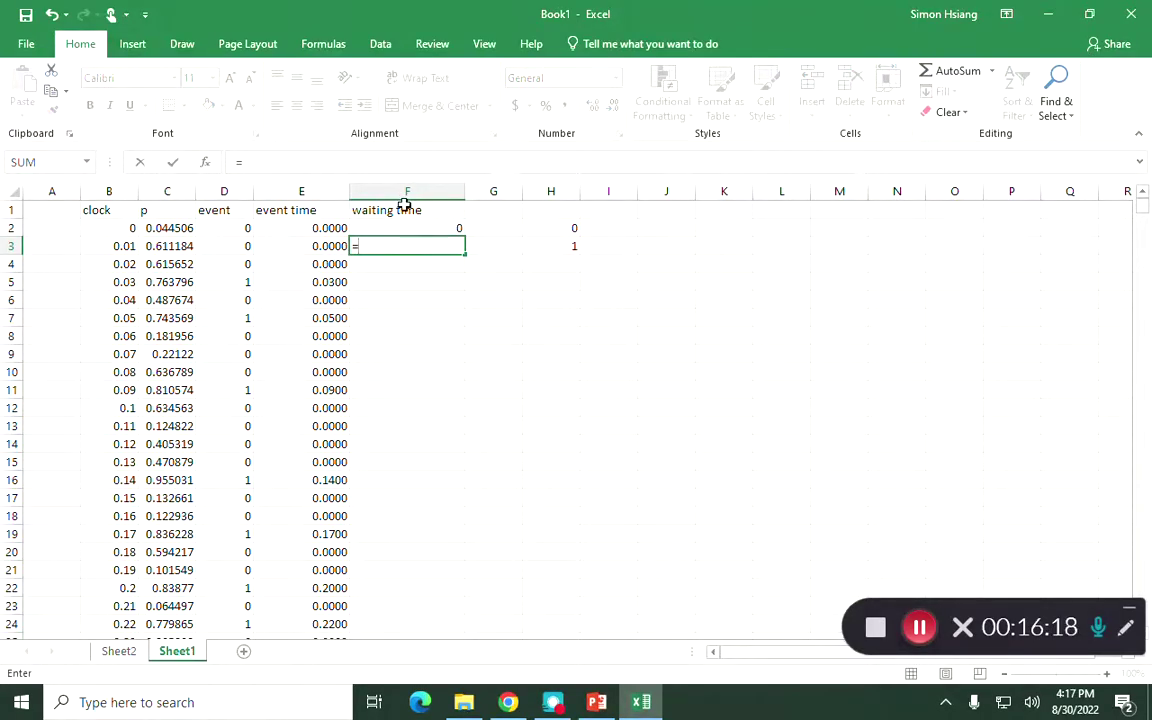
pyautogui.press('Escape')
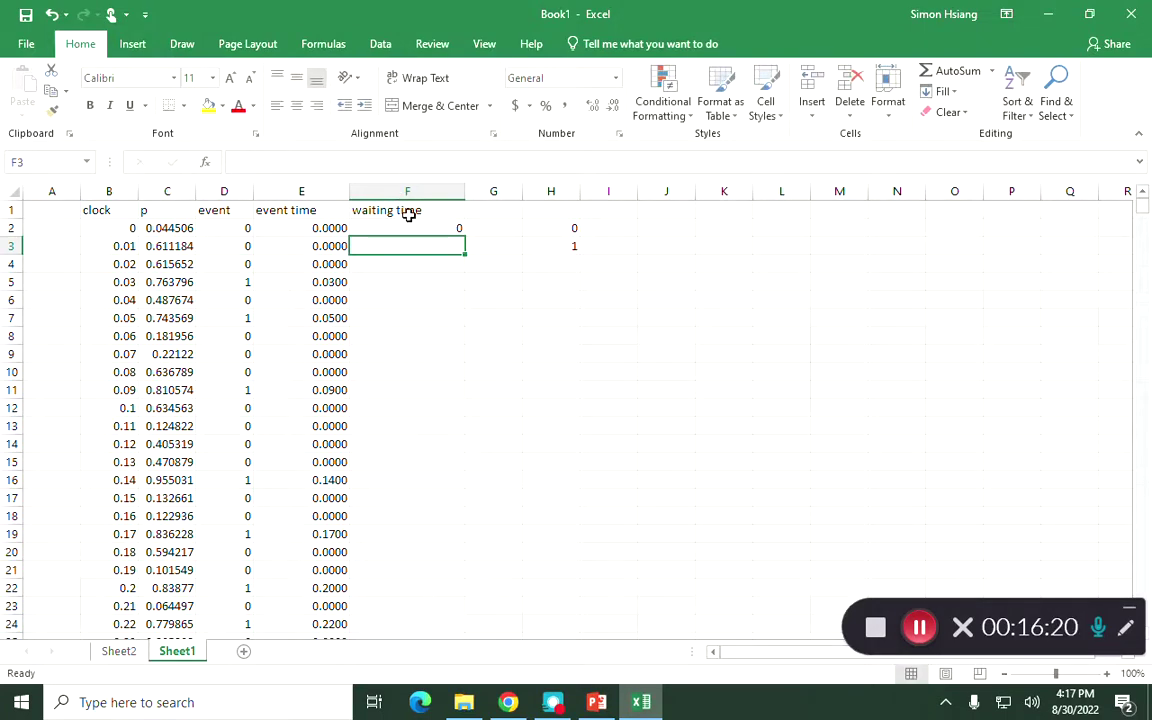
pyautogui.click(405, 212)
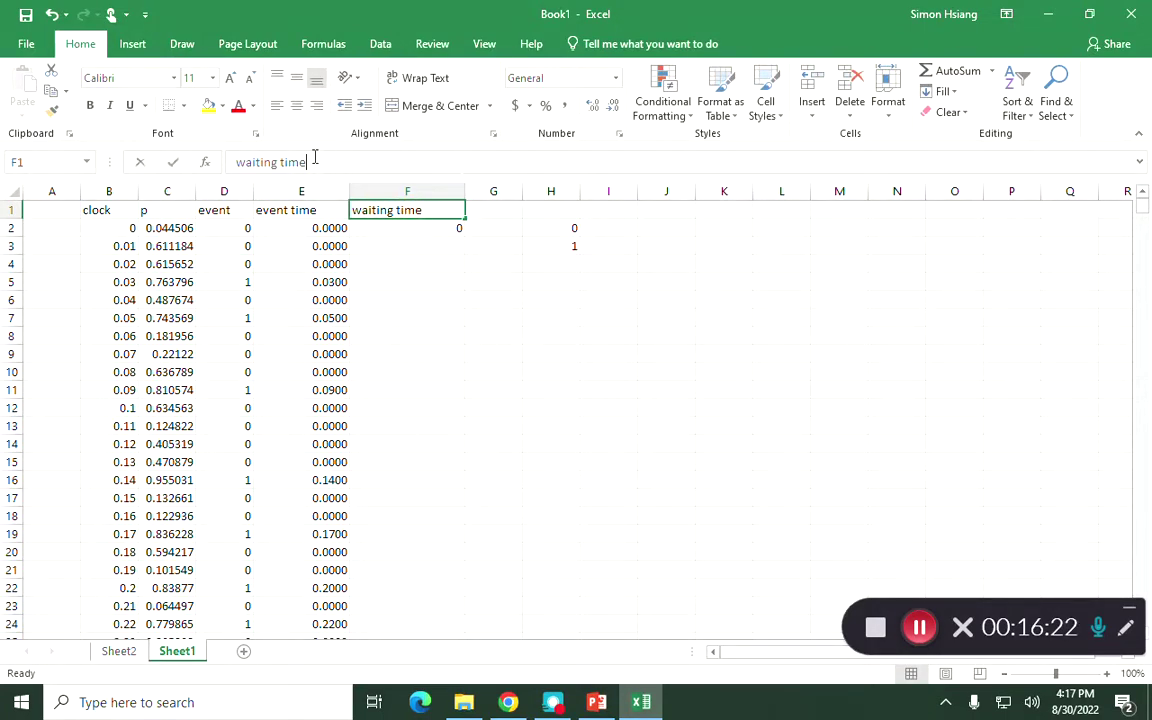
pyautogui.moveTo(312, 162); pyautogui.dragTo(222, 162)
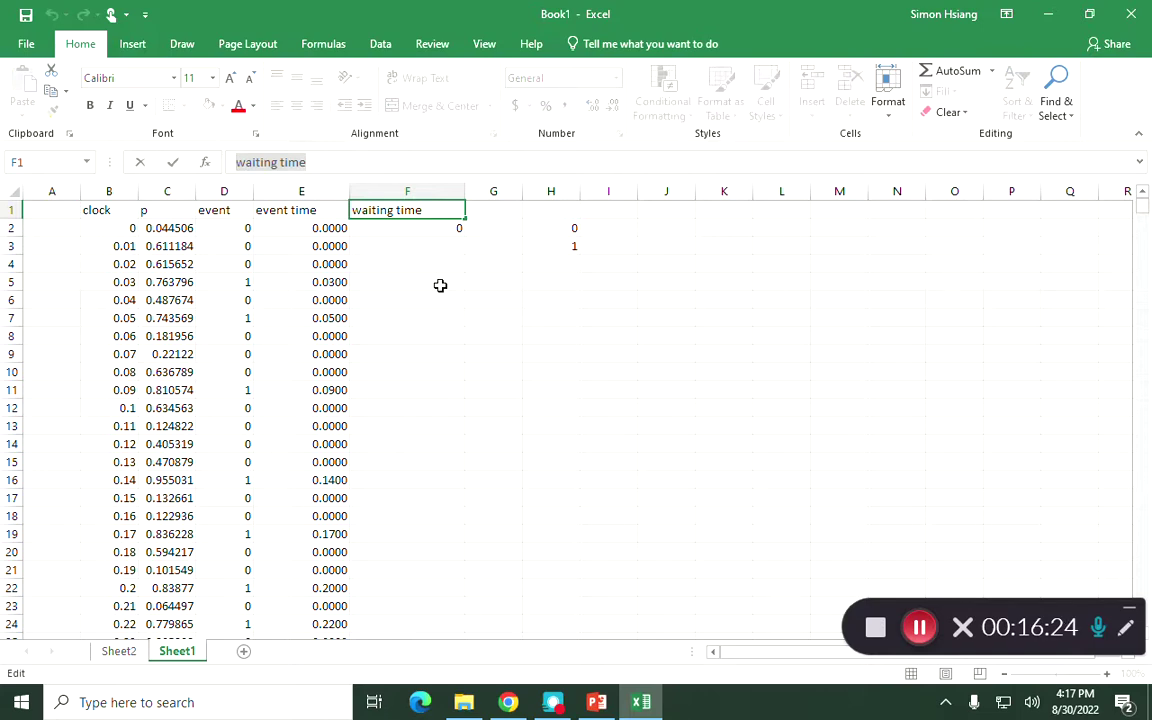
pyautogui.hotkey('ctrl', 'x')
pyautogui.click(504, 265)
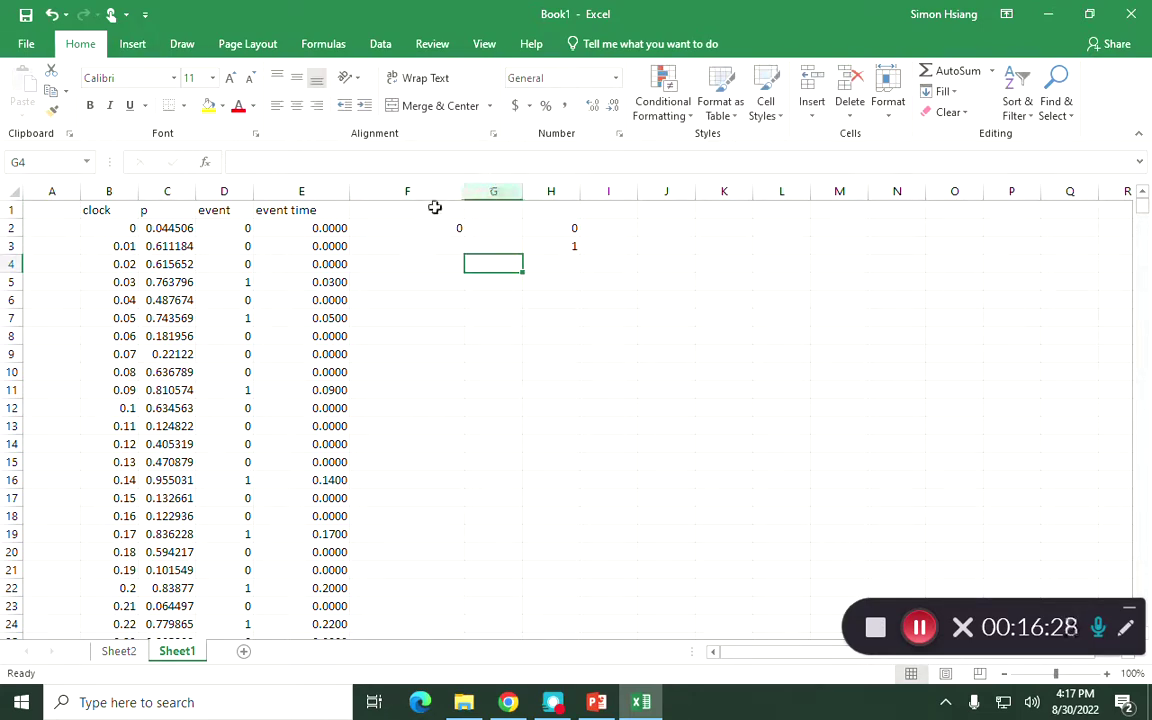
pyautogui.doubleClick(437, 206)
pyautogui.write('Cu')
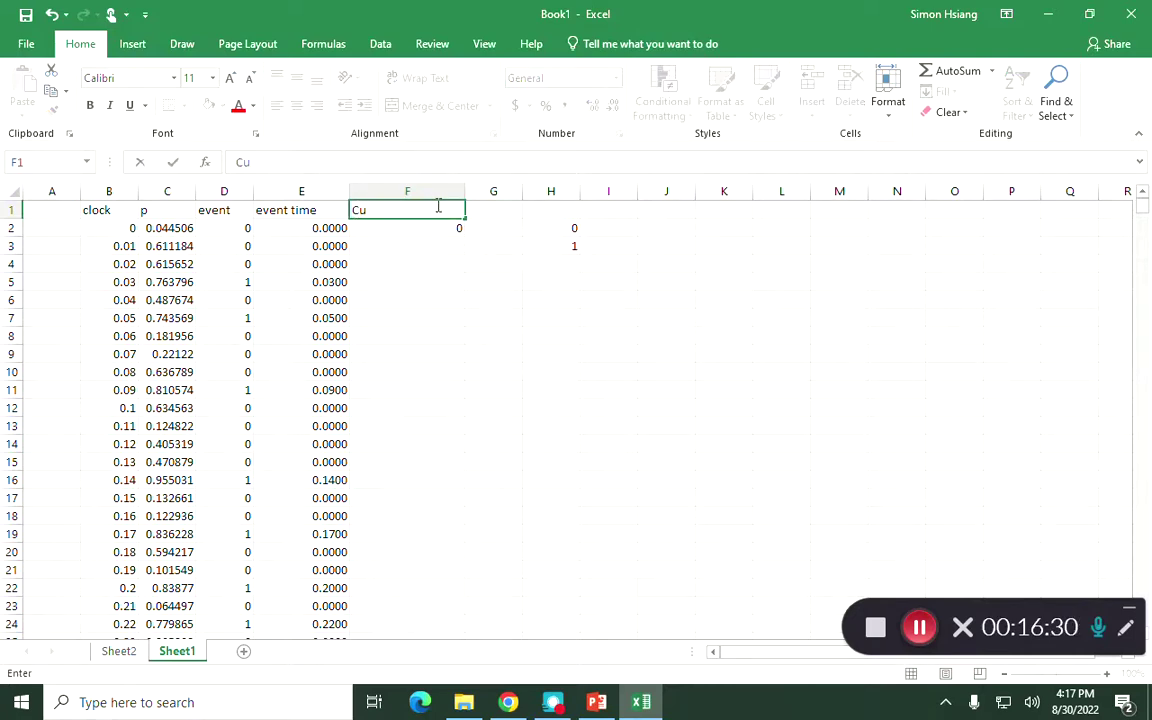
pyautogui.write('mumlative time')
pyautogui.click(435, 262)
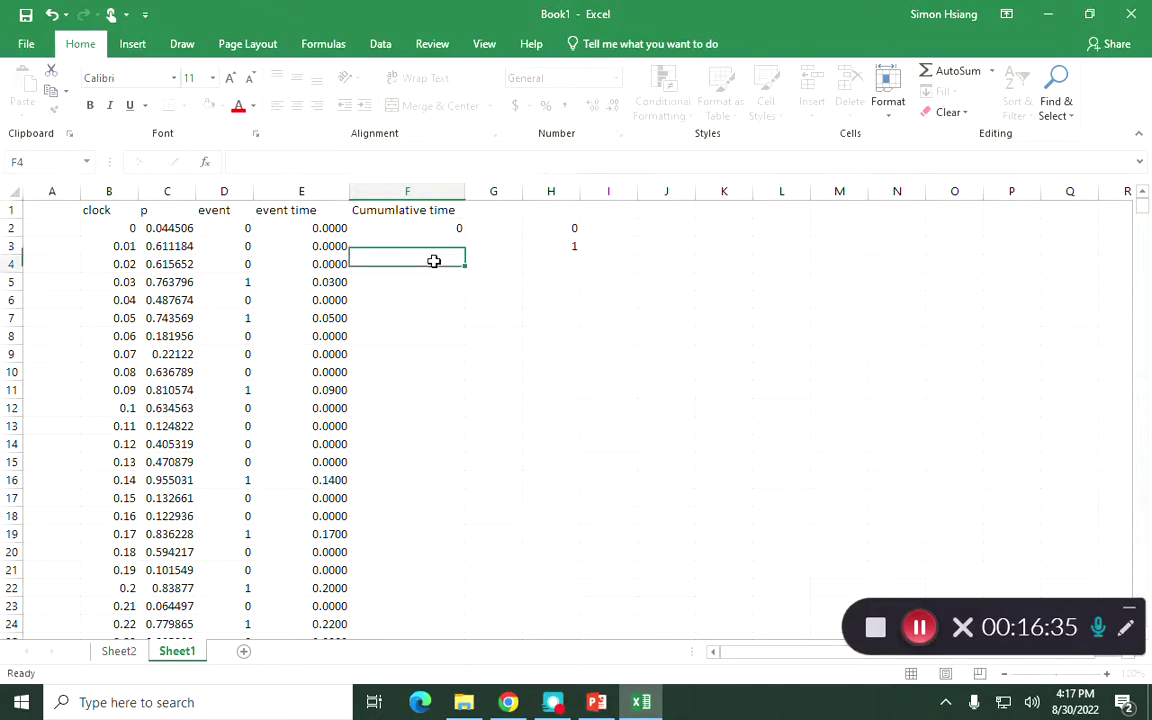
# - Enter the formula =F2+E3 in F3 to accumulate the event times
pyautogui.click(422, 244)
pyautogui.write('=')
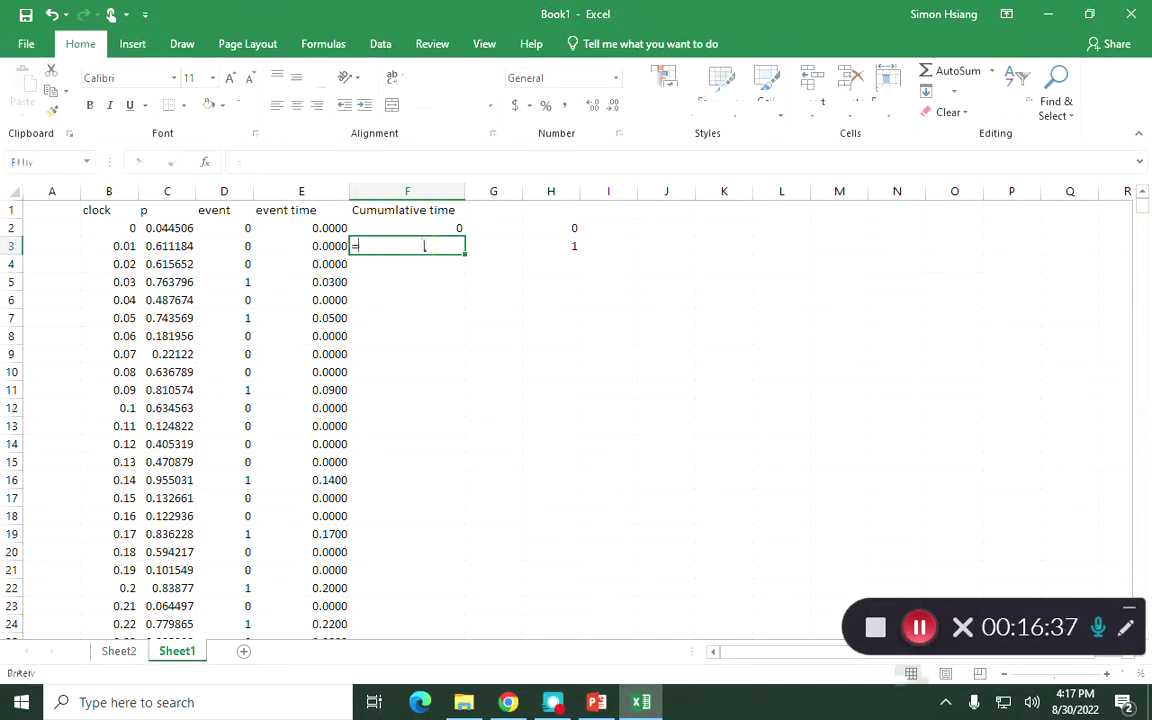
pyautogui.click(440, 231)
pyautogui.write('+')
pyautogui.click(329, 246)
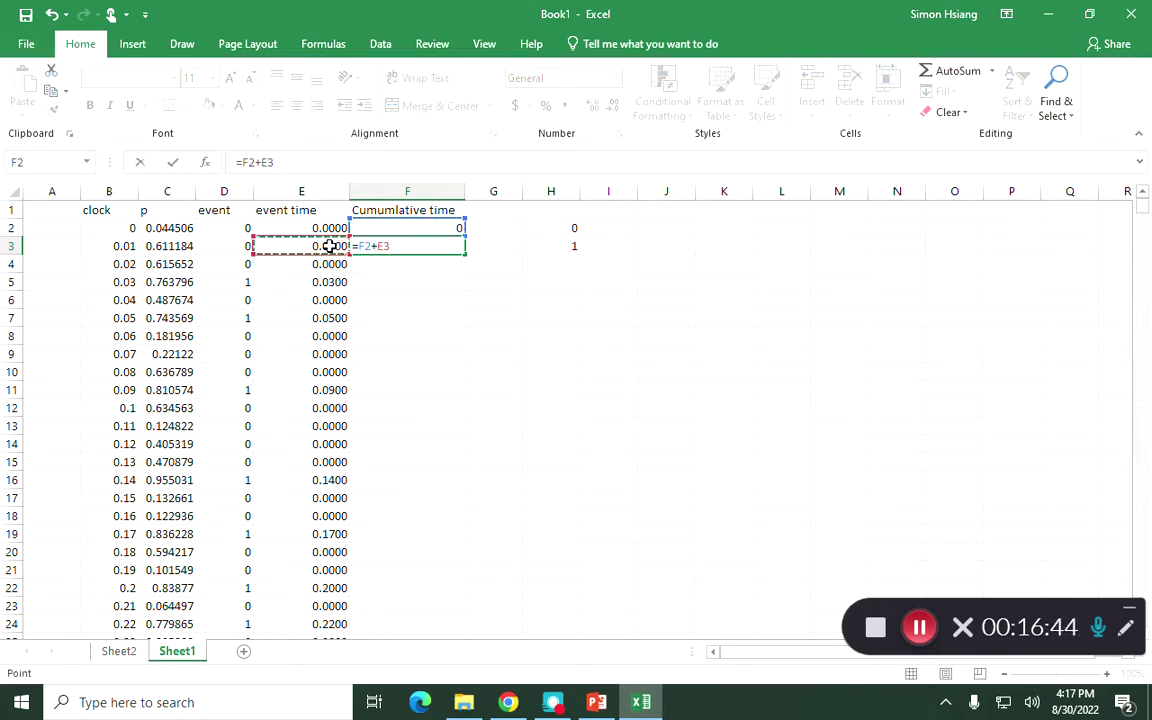
pyautogui.press('Return')
pyautogui.press('Up')
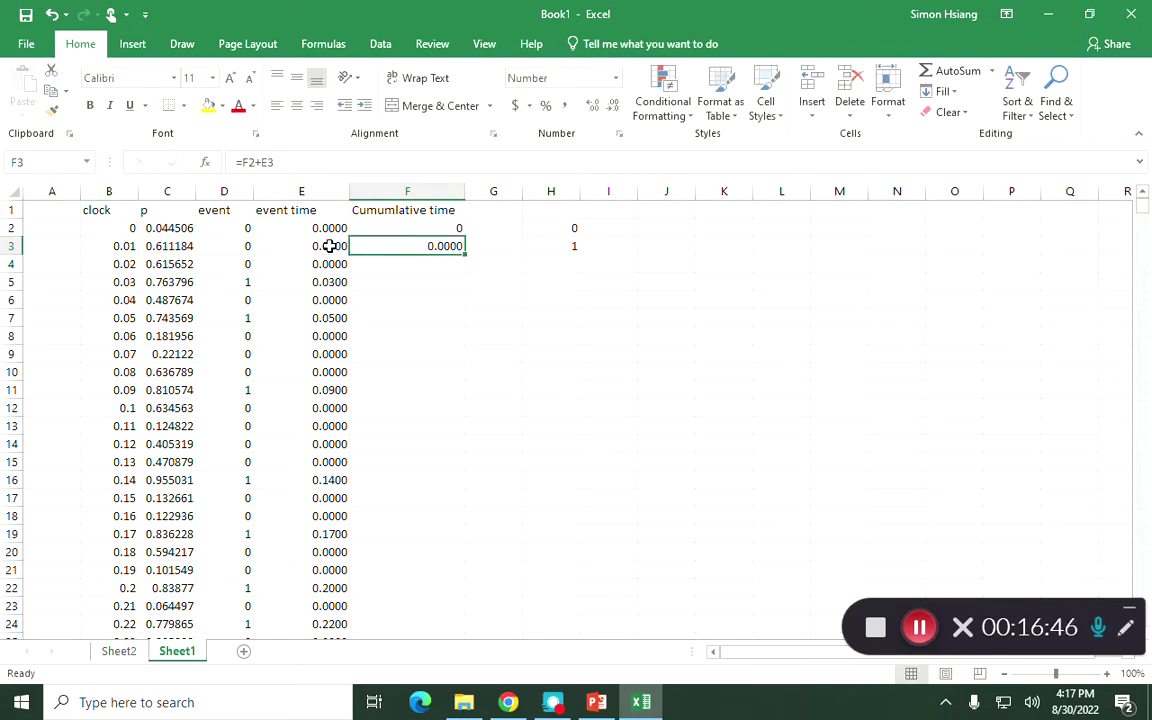
# - Copy the cumulative formula from F3 down through F7
pyautogui.hotkey('ctrl', 'c')
pyautogui.hotkey('shift', 'Down')
pyautogui.hotkey('shift', 'Down')
pyautogui.hotkey('shift', 'Down')
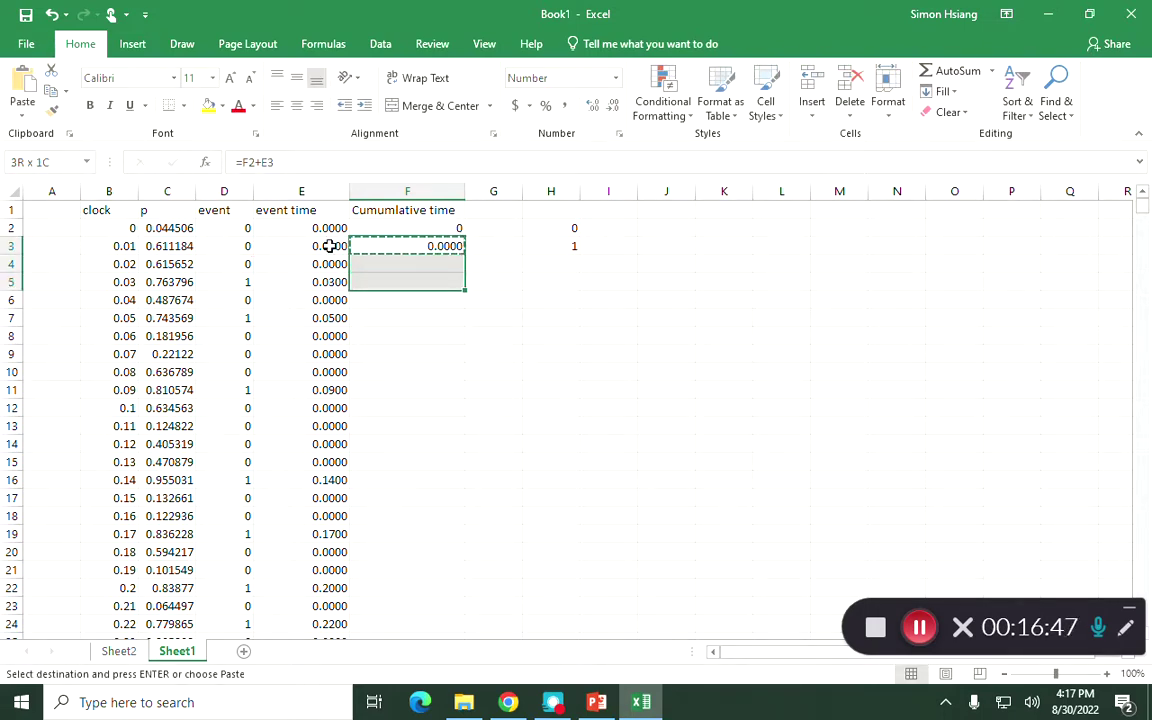
pyautogui.hotkey('shift', 'Down')
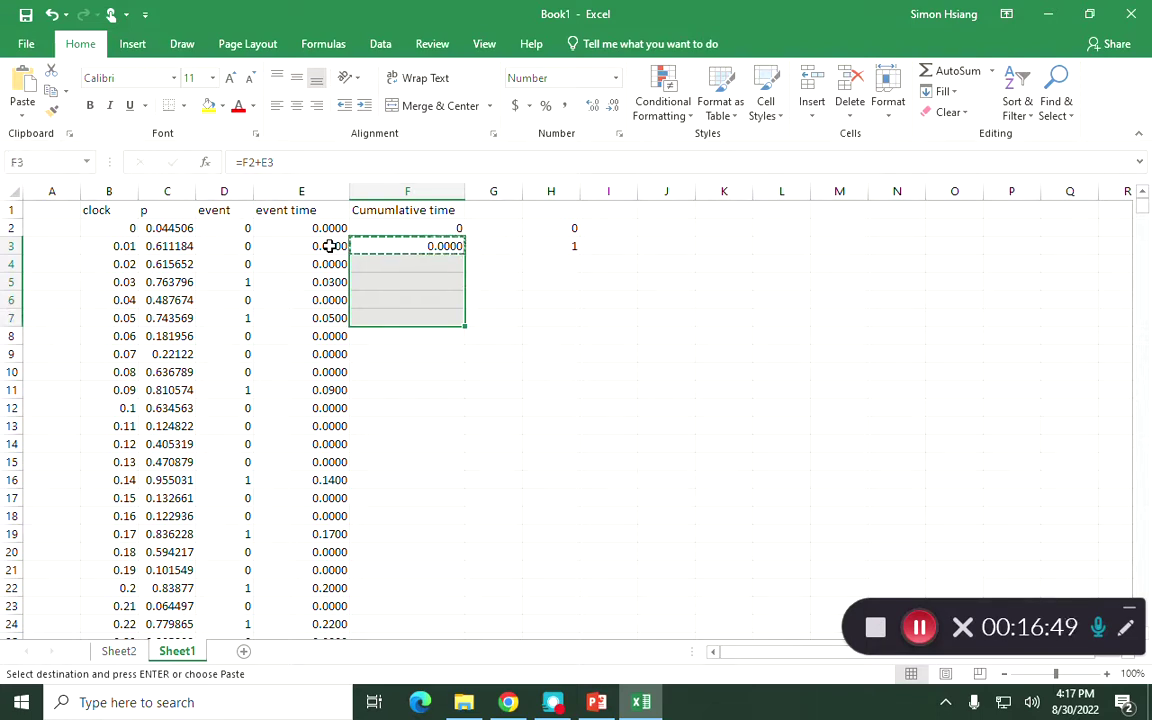
pyautogui.hotkey('ctrl', 'v')
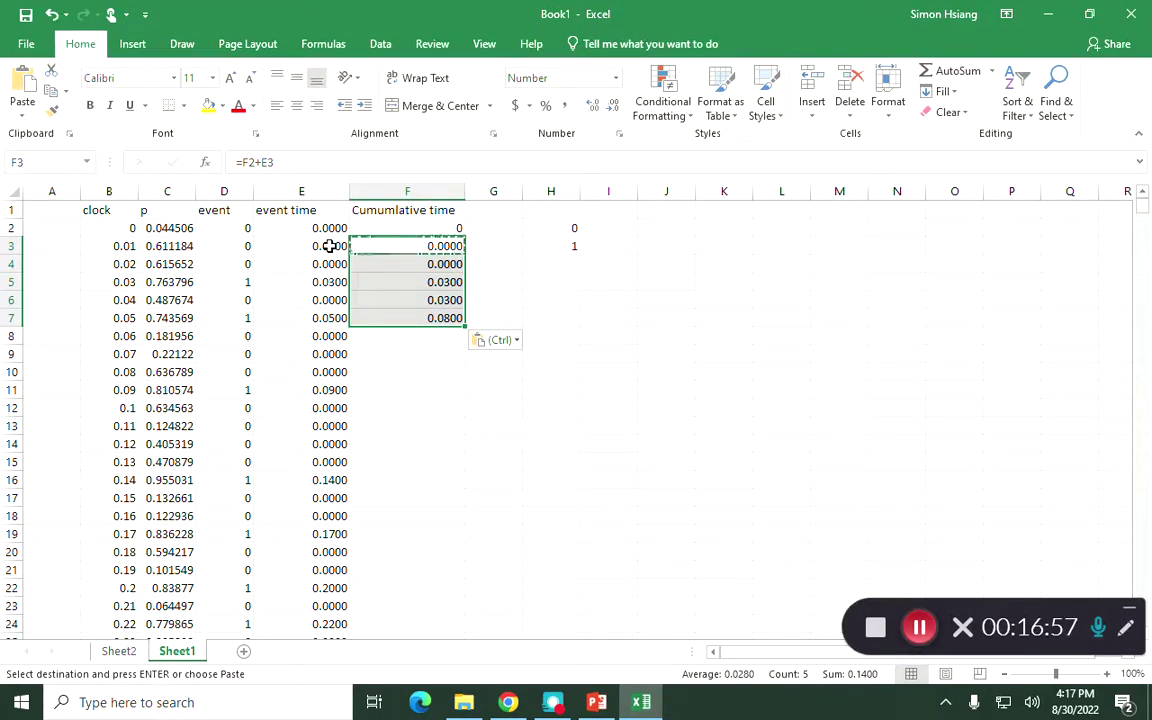
# - Copy the cumulative formula from F7 down through F16
pyautogui.click(453, 302)
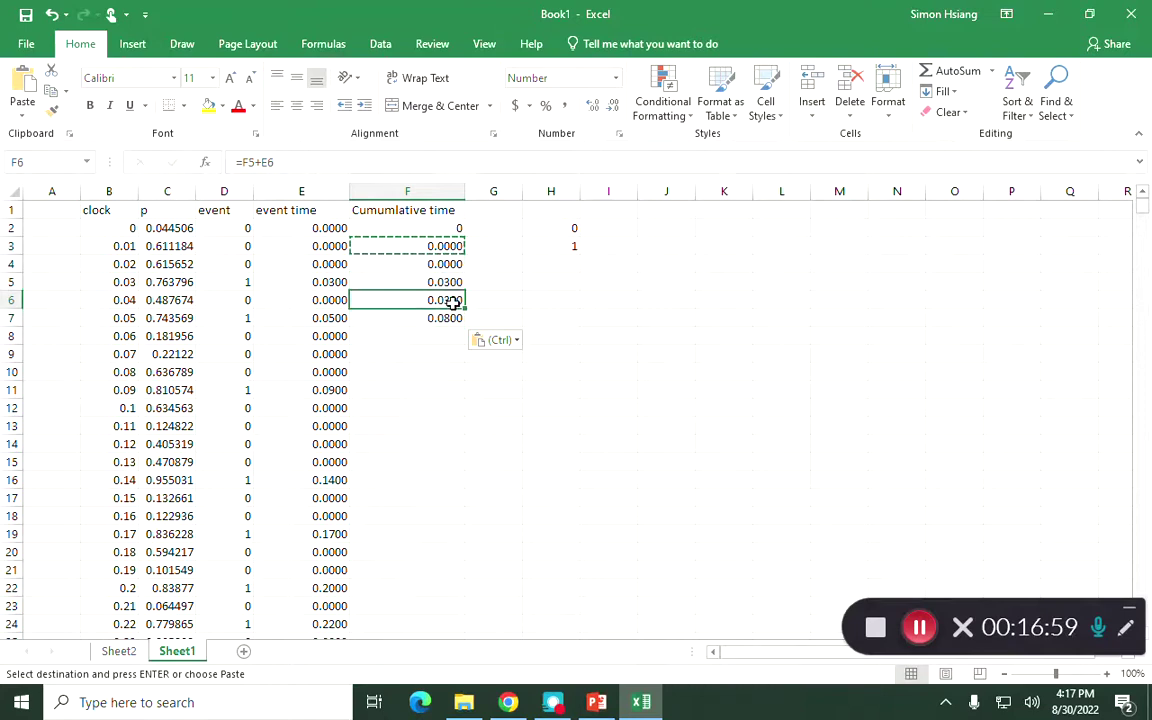
pyautogui.moveTo(429, 275); pyautogui.dragTo(445, 255)
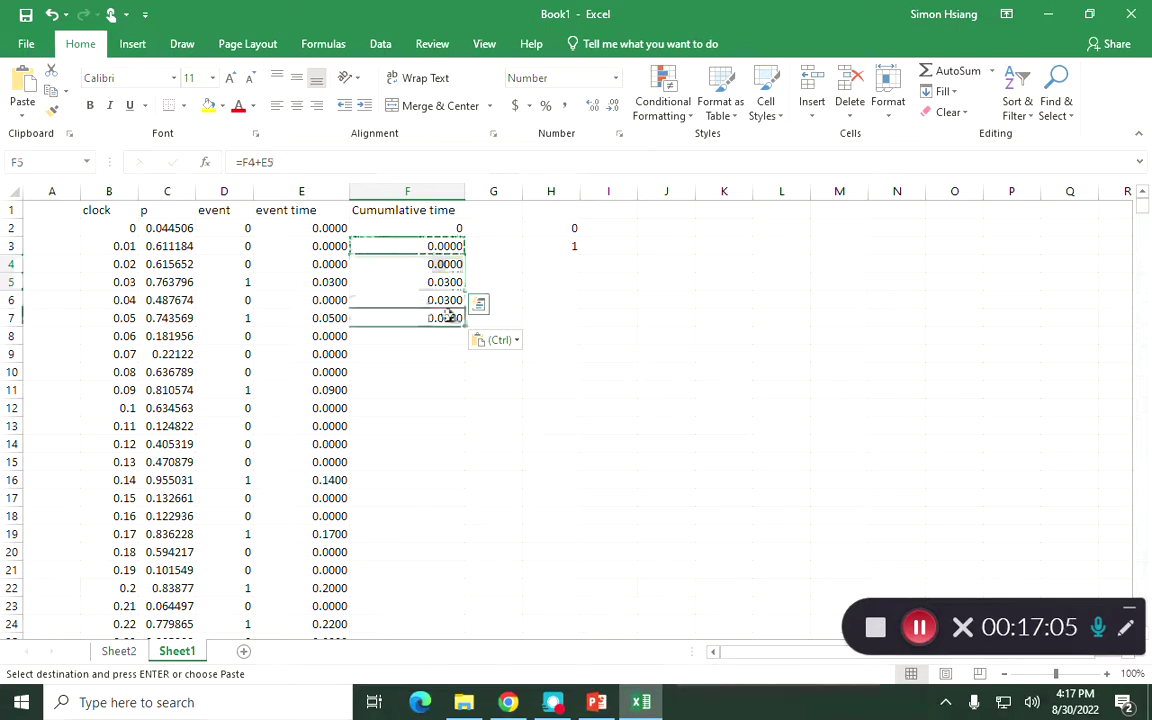
pyautogui.moveTo(445, 319); pyautogui.dragTo(450, 300)
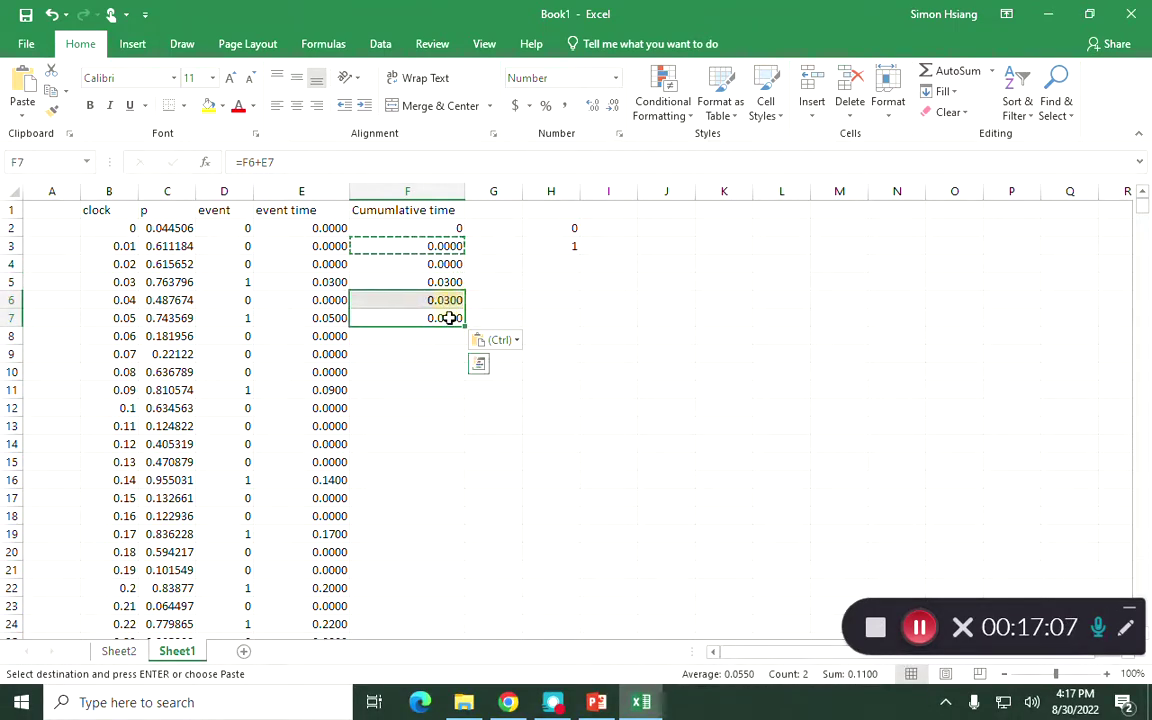
pyautogui.click(449, 318)
pyautogui.hotkey('ctrl', 'c')
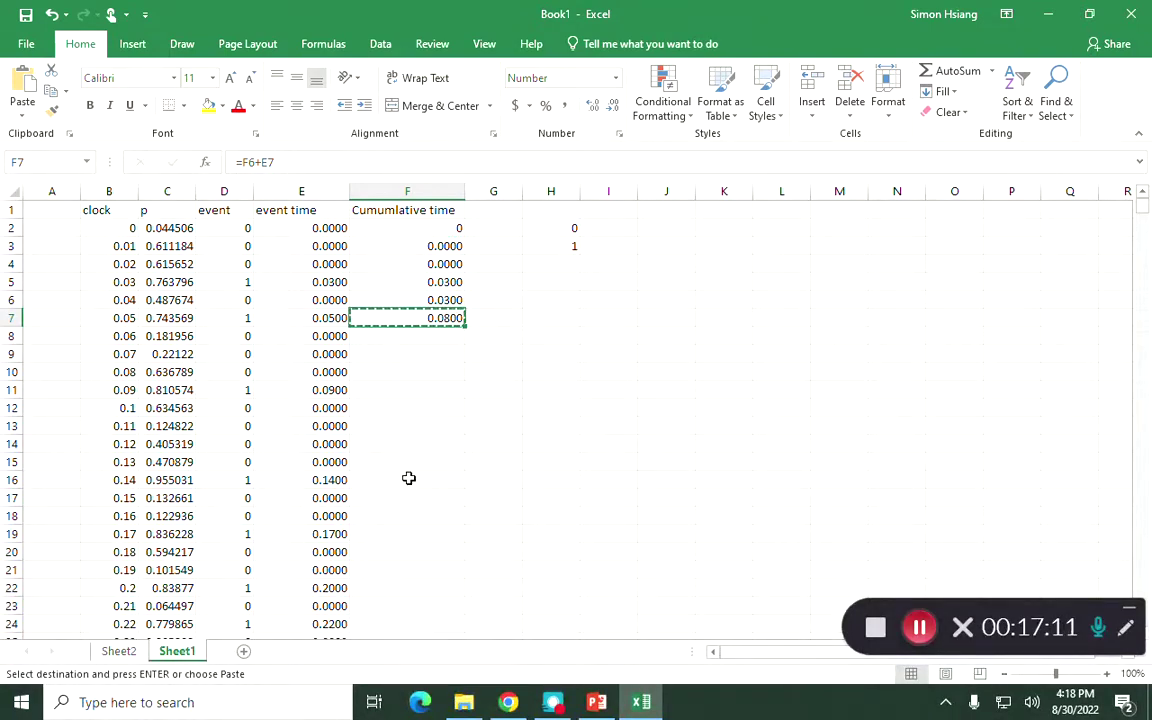
pyautogui.keyDown('shift'); pyautogui.click(450, 478); pyautogui.keyUp('shift')
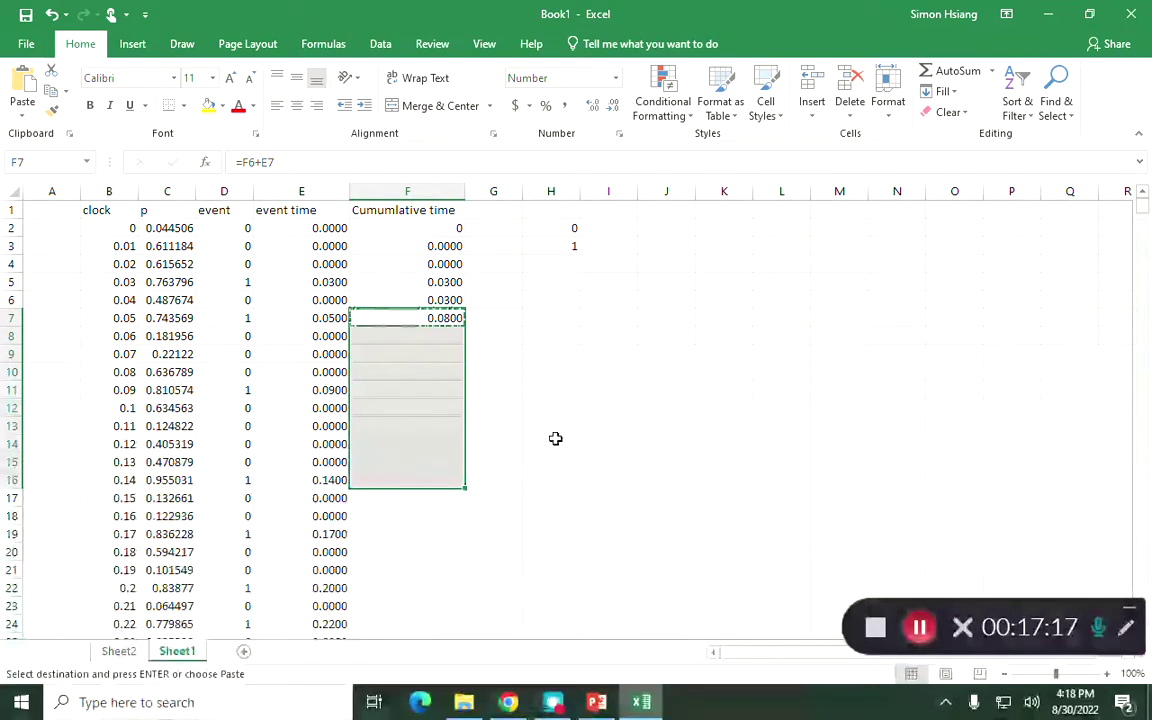
pyautogui.hotkey('ctrl', 'v')
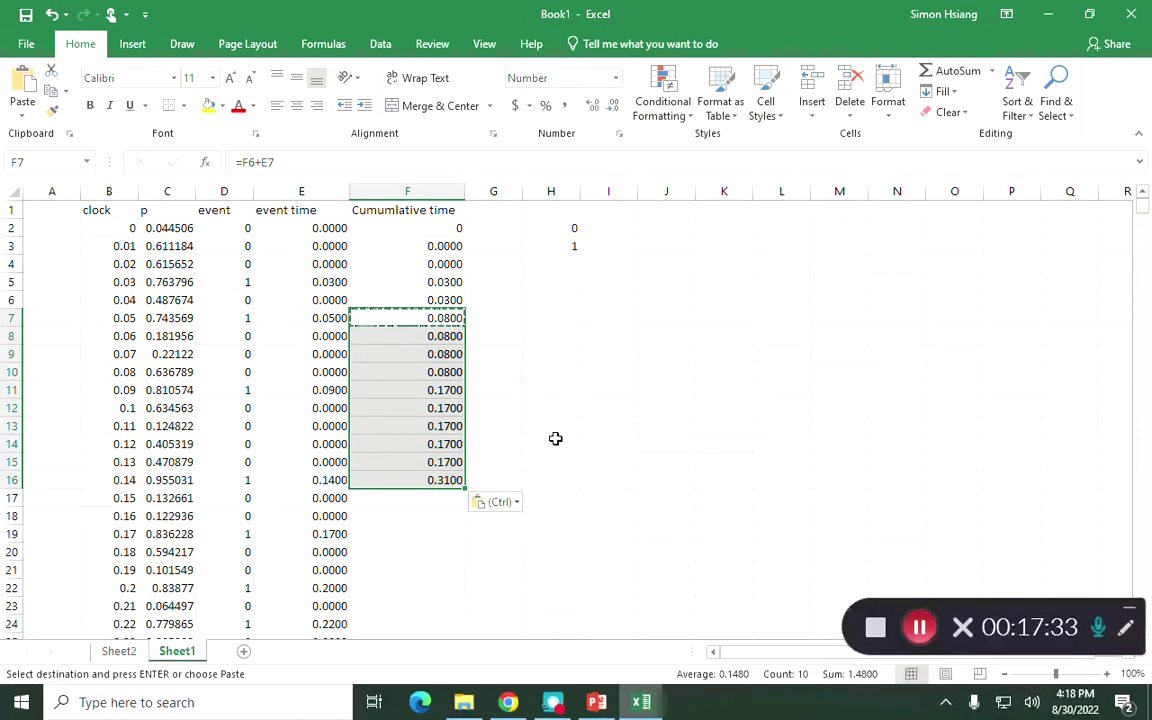
# - Delete the Cumumlative time column F and slightly widen the empty column that takes its place
pyautogui.click(428, 185)
pyautogui.rightClick(428, 183)
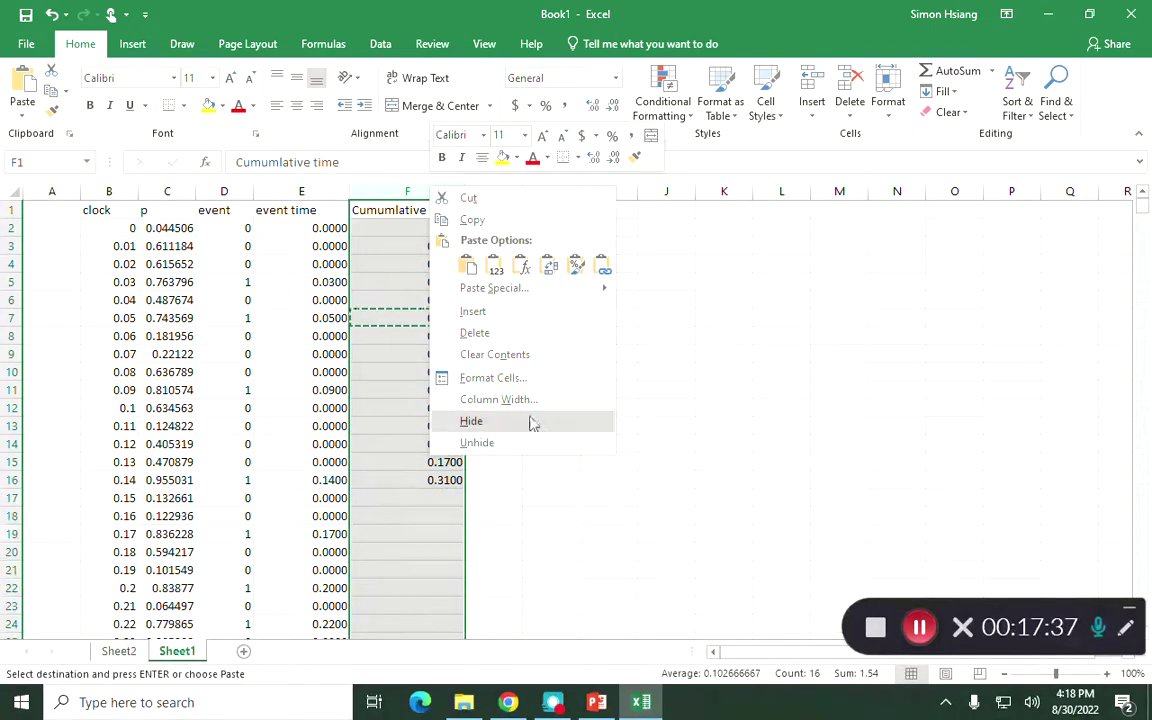
pyautogui.click(522, 335)
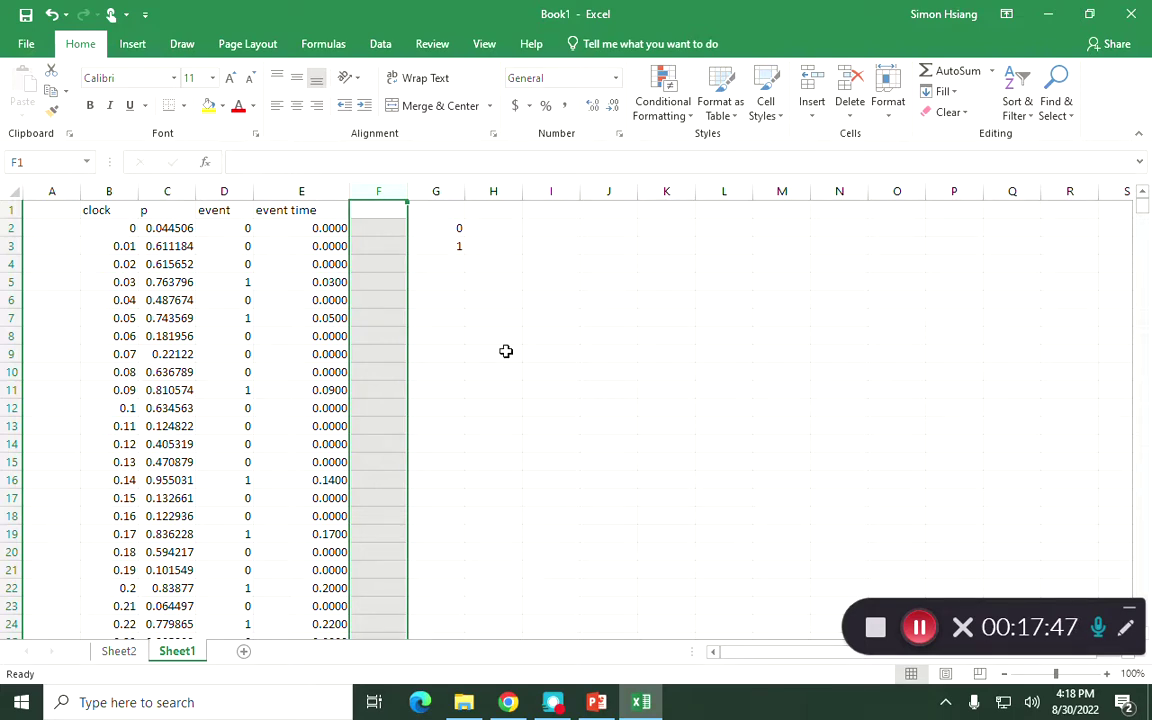
pyautogui.click(417, 228)
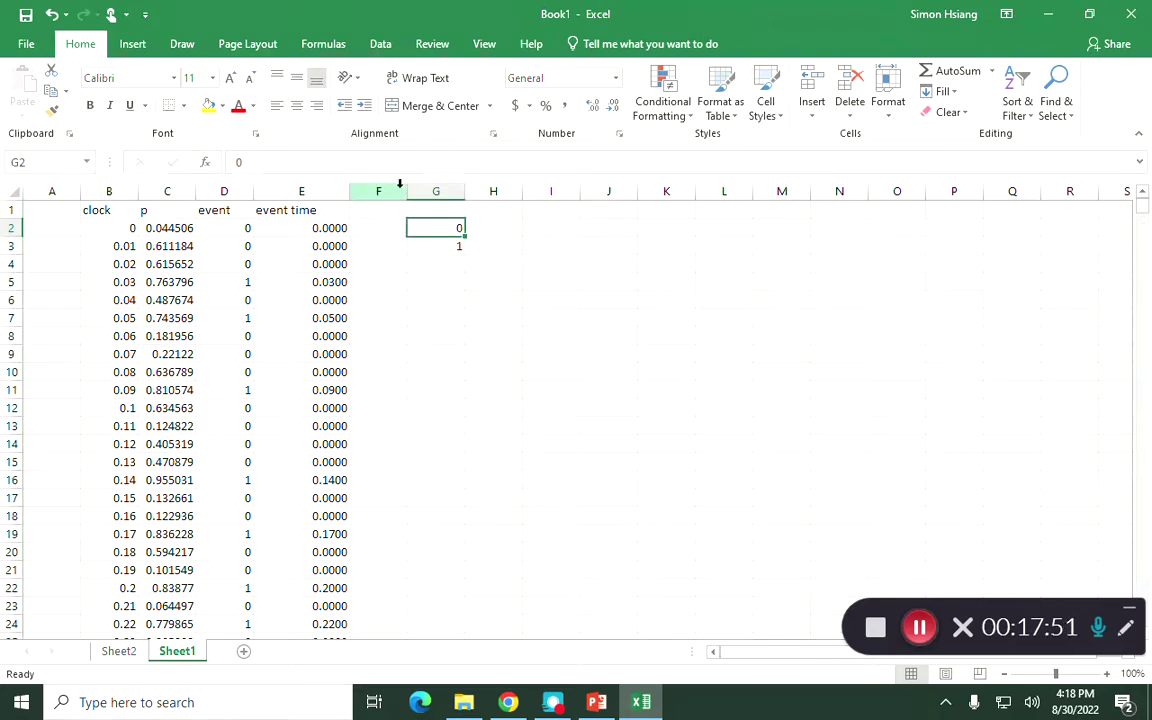
pyautogui.moveTo(407, 192); pyautogui.dragTo(437, 191)
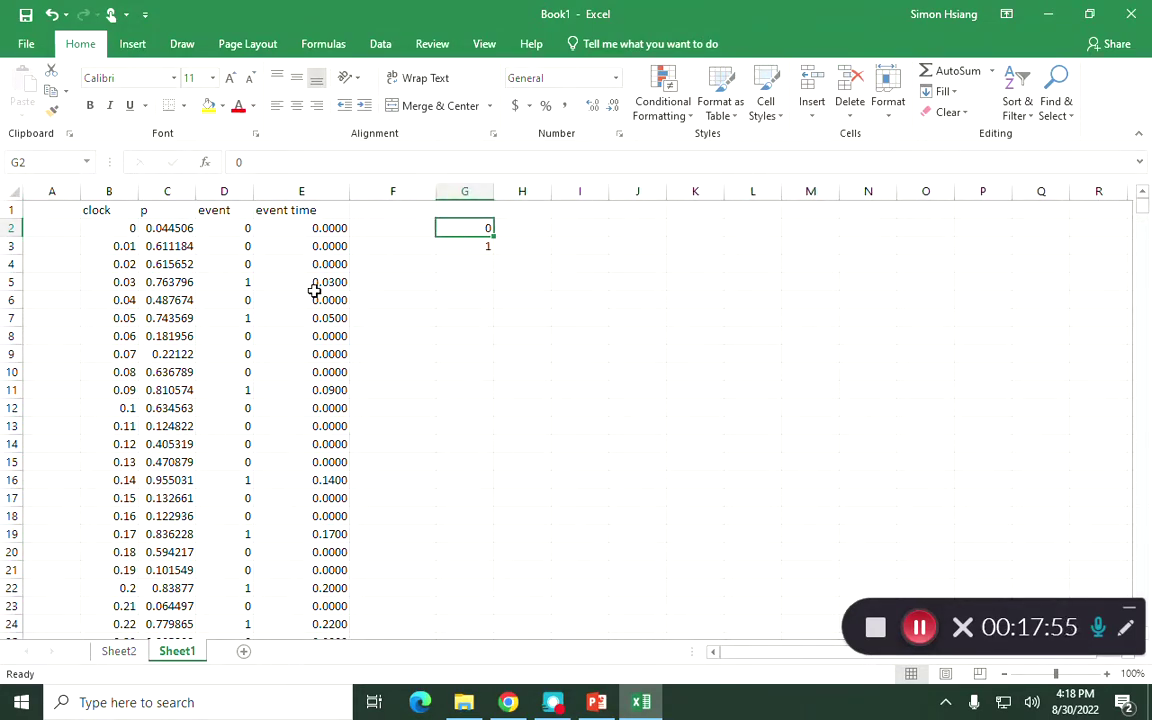
# - Copy the event time column E1:E10001 and paste it as values only, starting at N1
pyautogui.click(314, 293)
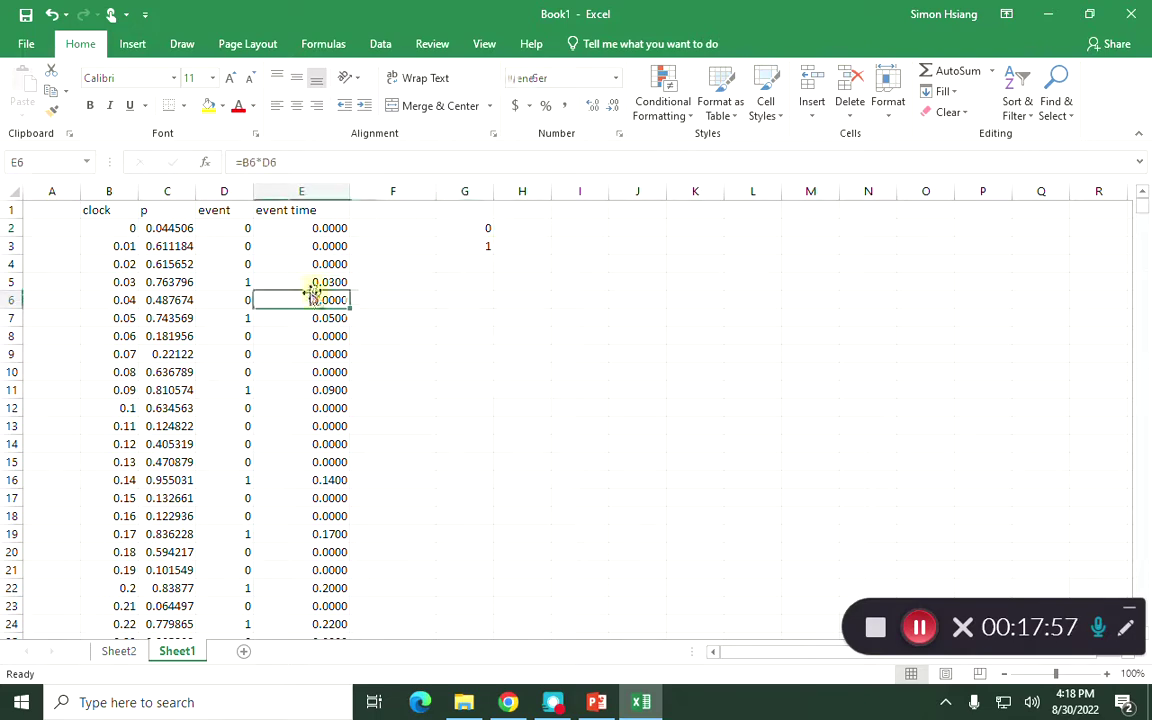
pyautogui.click(312, 284)
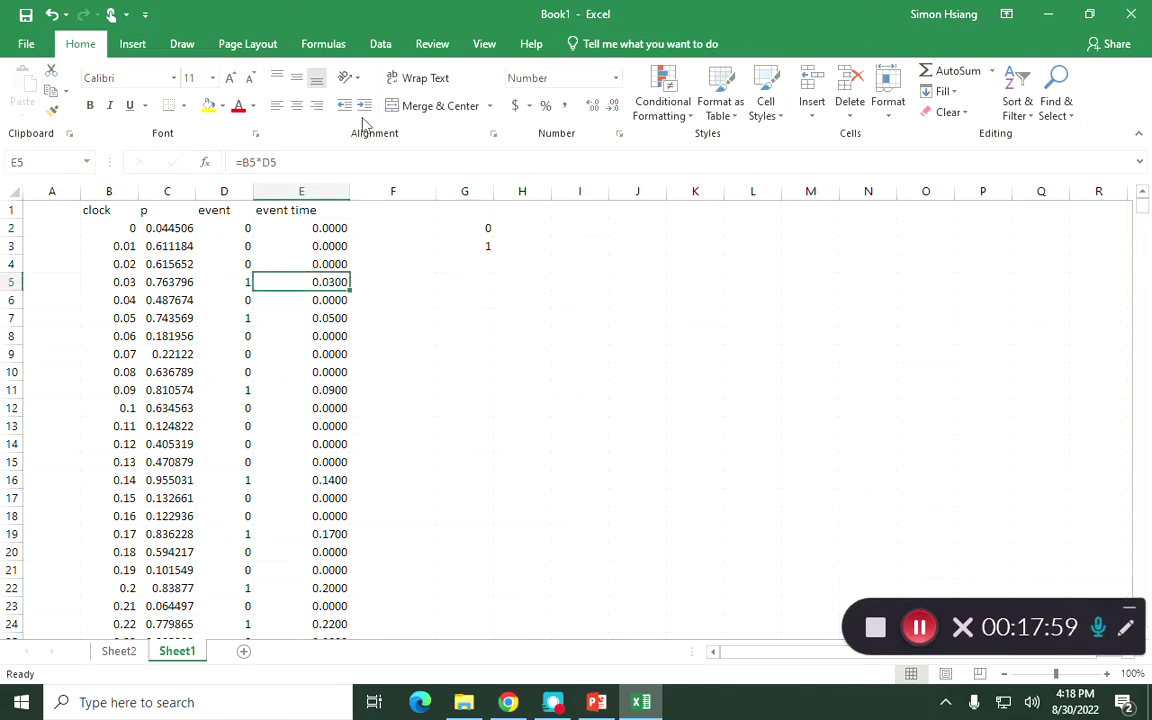
pyautogui.click(310, 206)
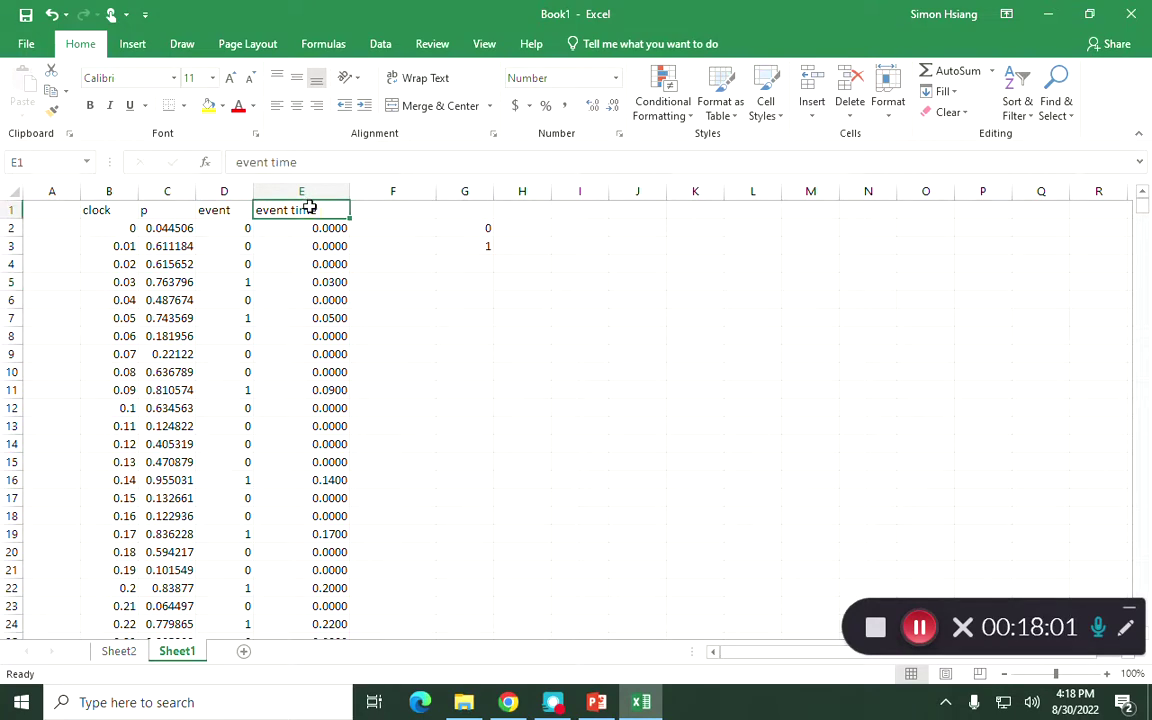
pyautogui.hotkey('ctrl', 'shift', 'Down')
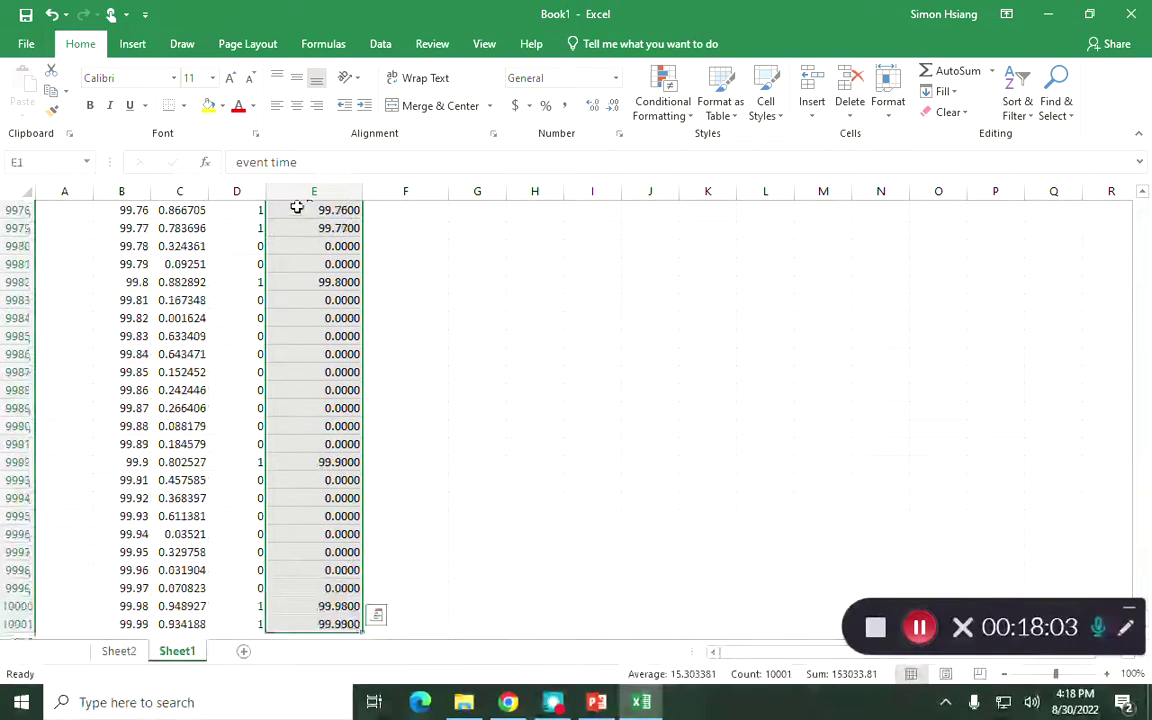
pyautogui.hotkey('ctrl', 'c')
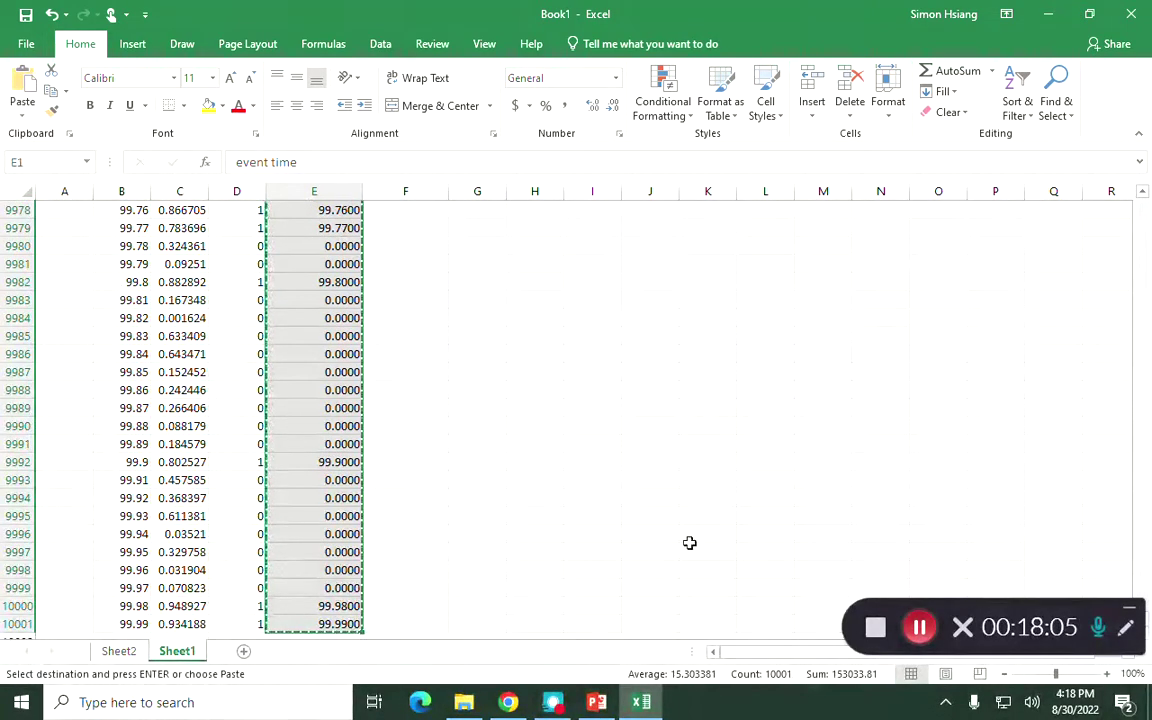
pyautogui.click(1037, 211)
pyautogui.hotkey('ctrl', 'shift', 'Up')
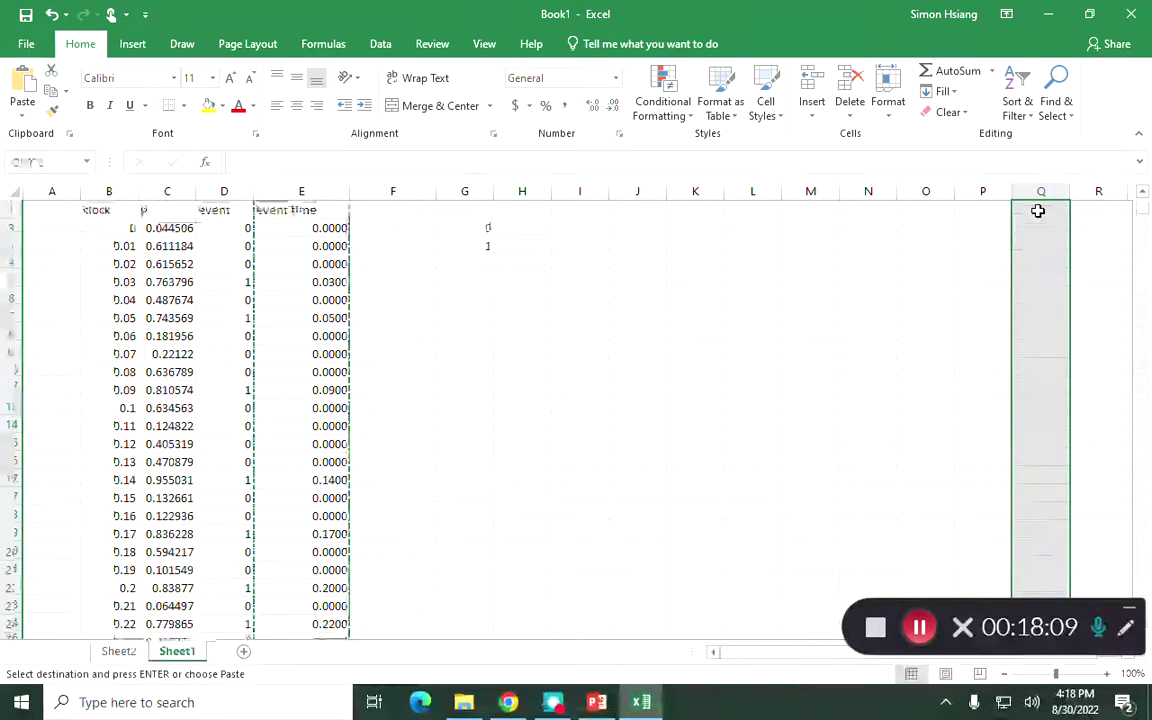
pyautogui.moveTo(879, 214); pyautogui.dragTo(886, 208)
pyautogui.click(886, 207)
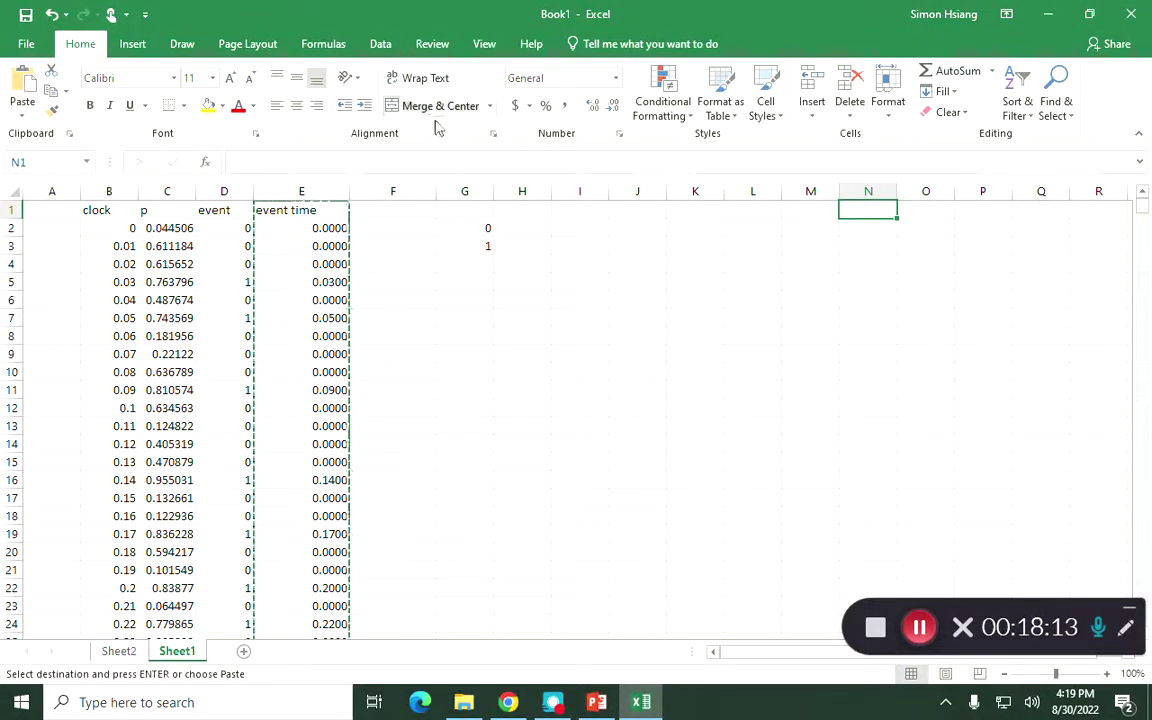
pyautogui.click(22, 108)
pyautogui.click(66, 304)
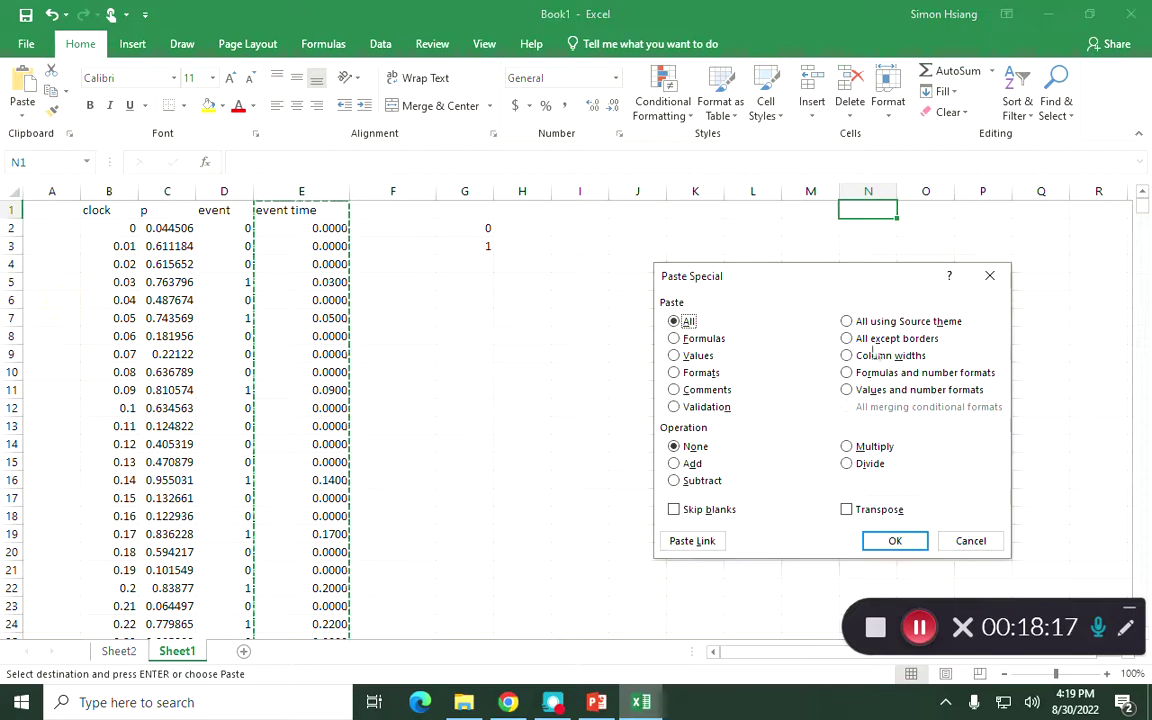
pyautogui.click(697, 355)
pyautogui.click(892, 540)
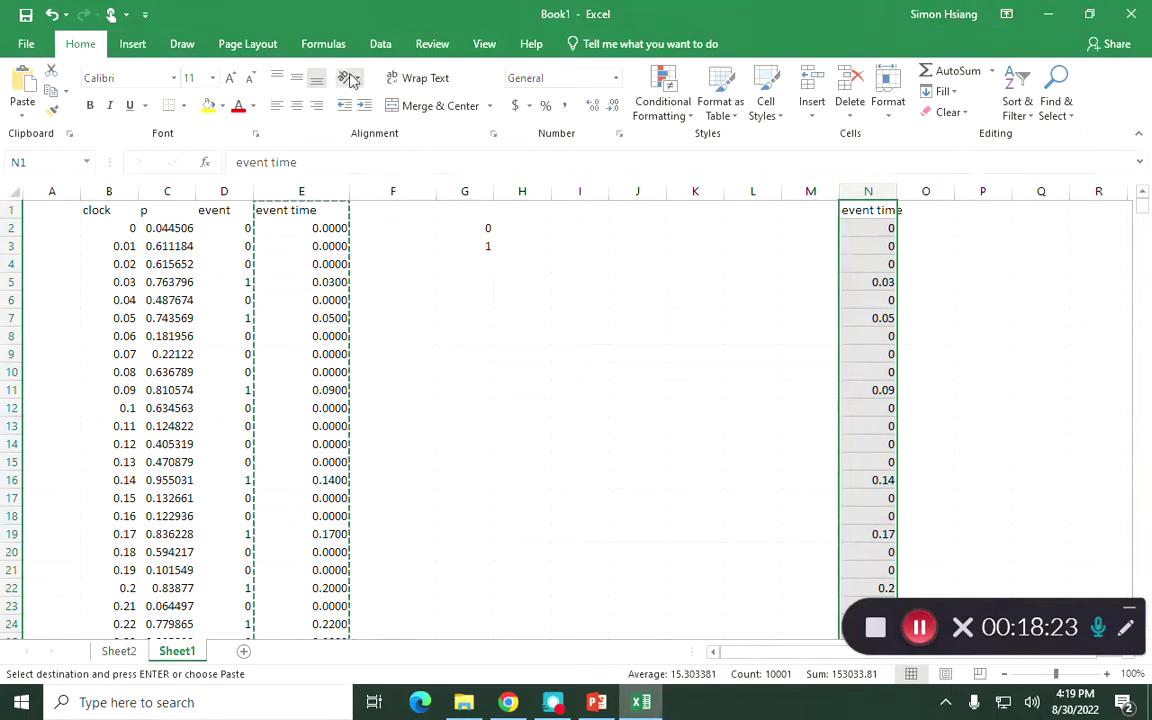
# - Sort the pasted event time values in column N from smallest to largest, treating the first row as a header
pyautogui.click(380, 43)
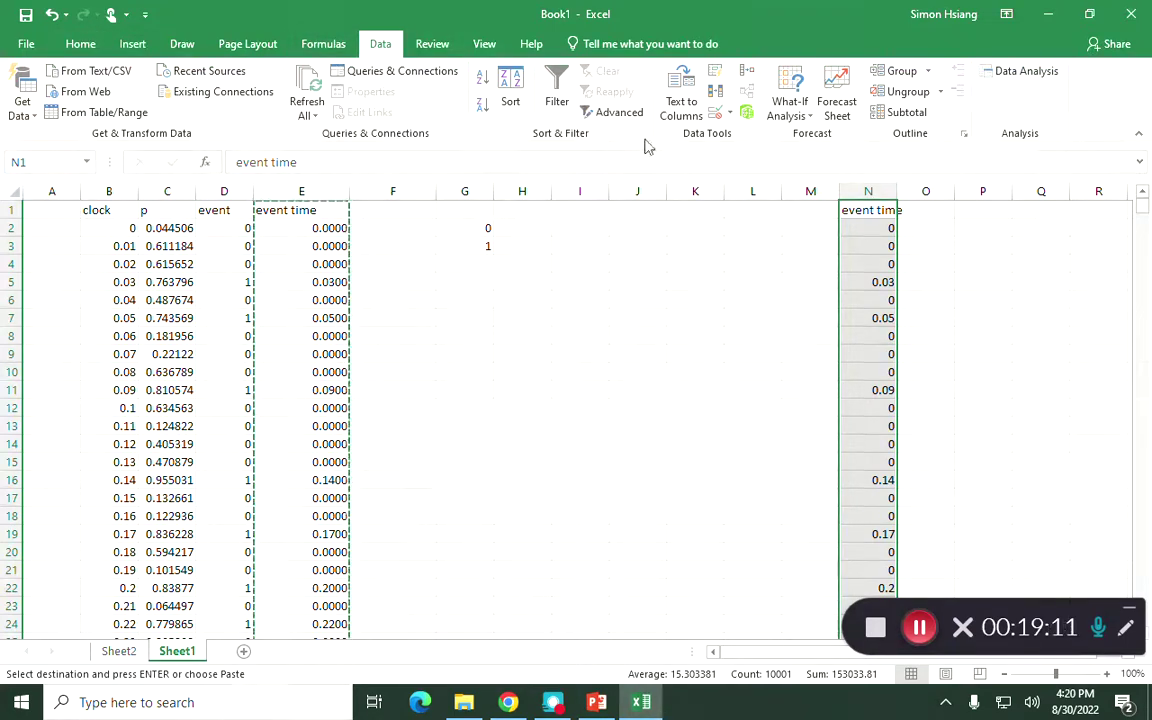
pyautogui.click(510, 90)
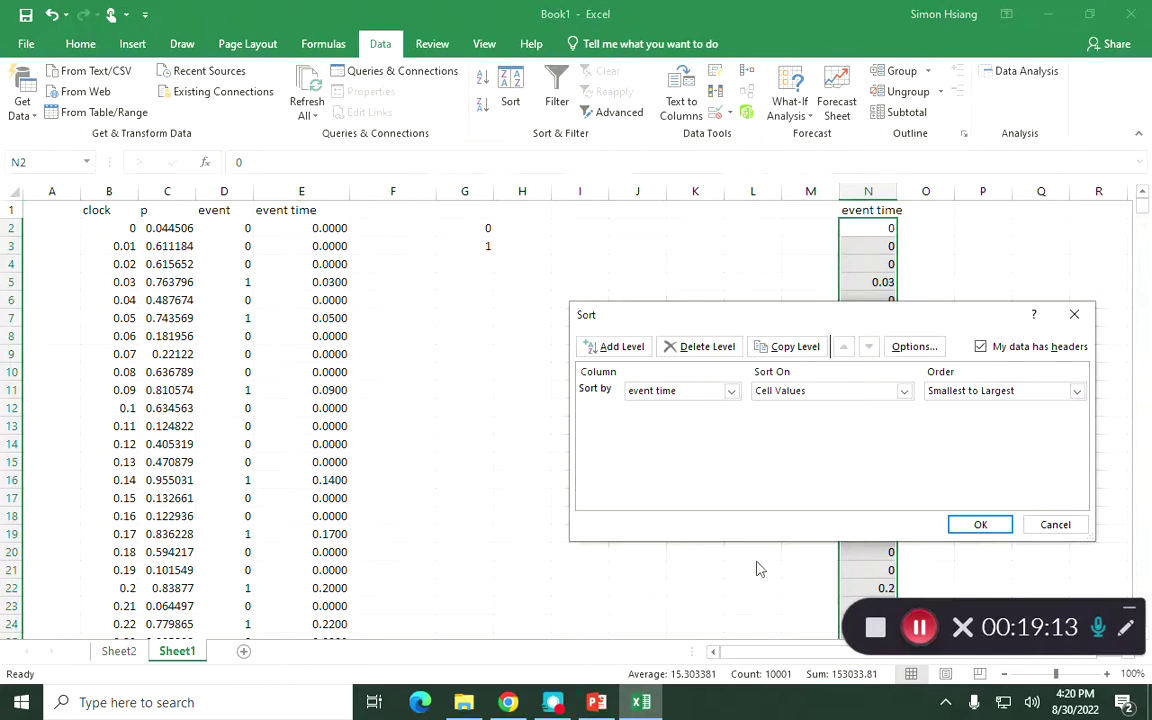
pyautogui.click(980, 525)
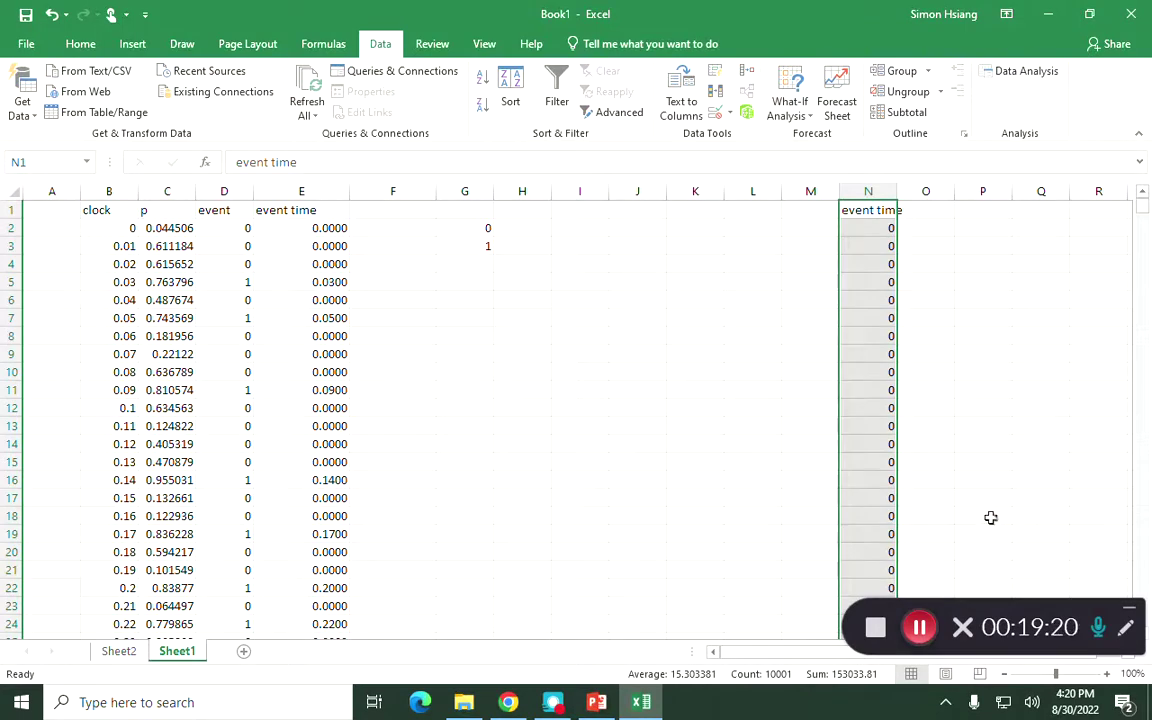
# - Sort the event time values in column N from largest to smallest and widen the column to fit its header
pyautogui.rightClick(865, 222)
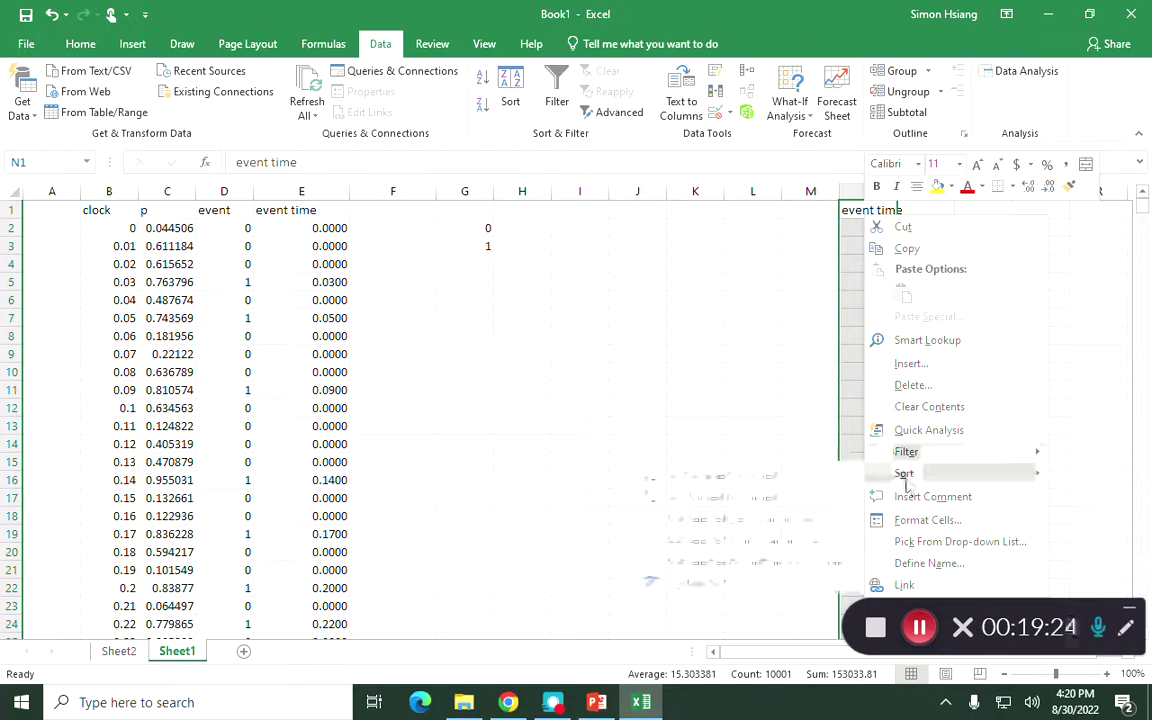
pyautogui.moveTo(903, 474)
pyautogui.click(824, 502)
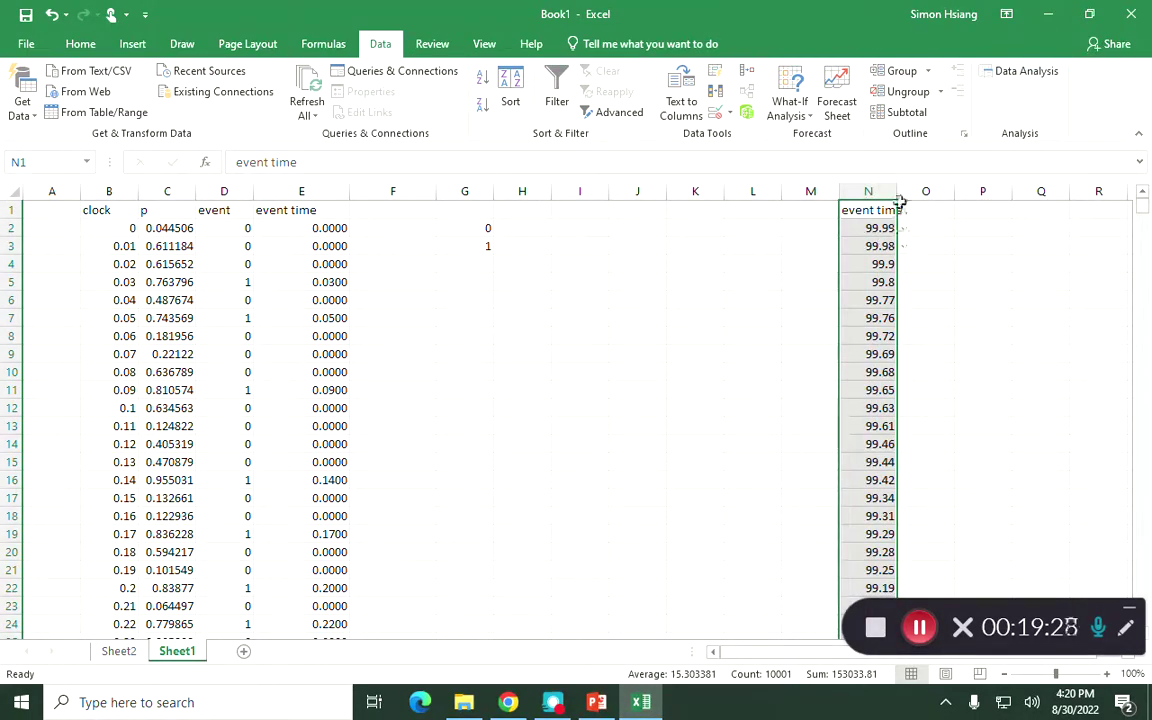
pyautogui.moveTo(900, 192); pyautogui.dragTo(918, 190)
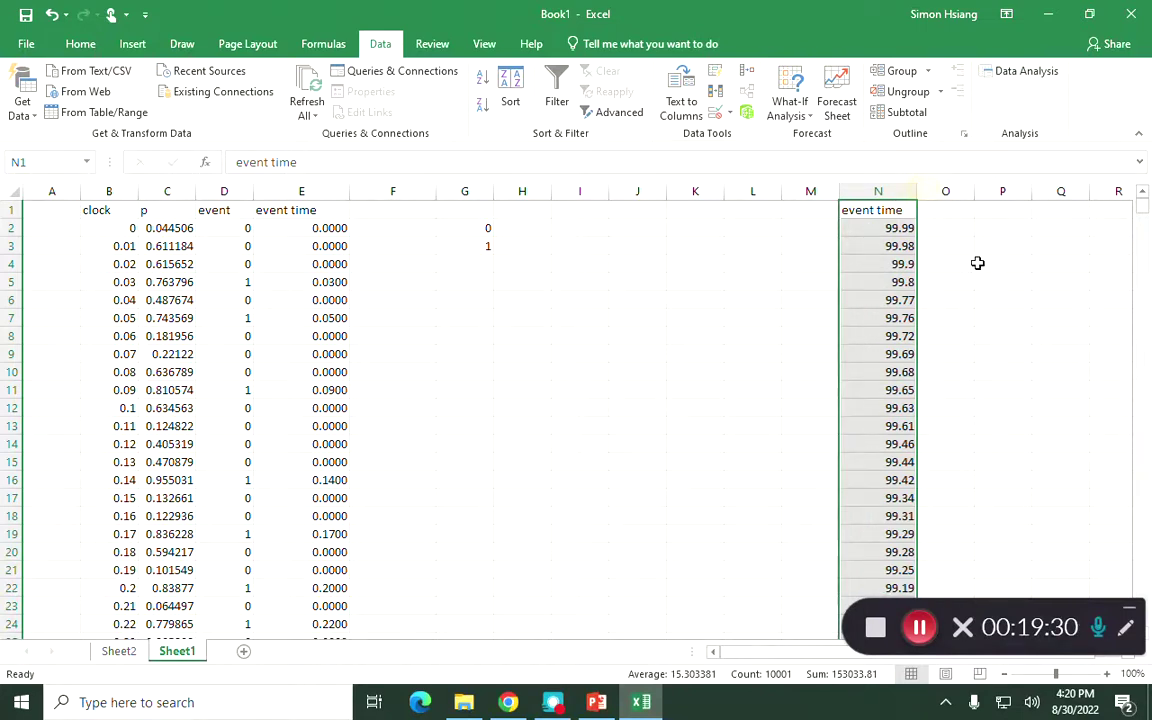
# - Enter the formula =N2-N3 in O2 to compute the gap between consecutive event times
pyautogui.click(963, 236)
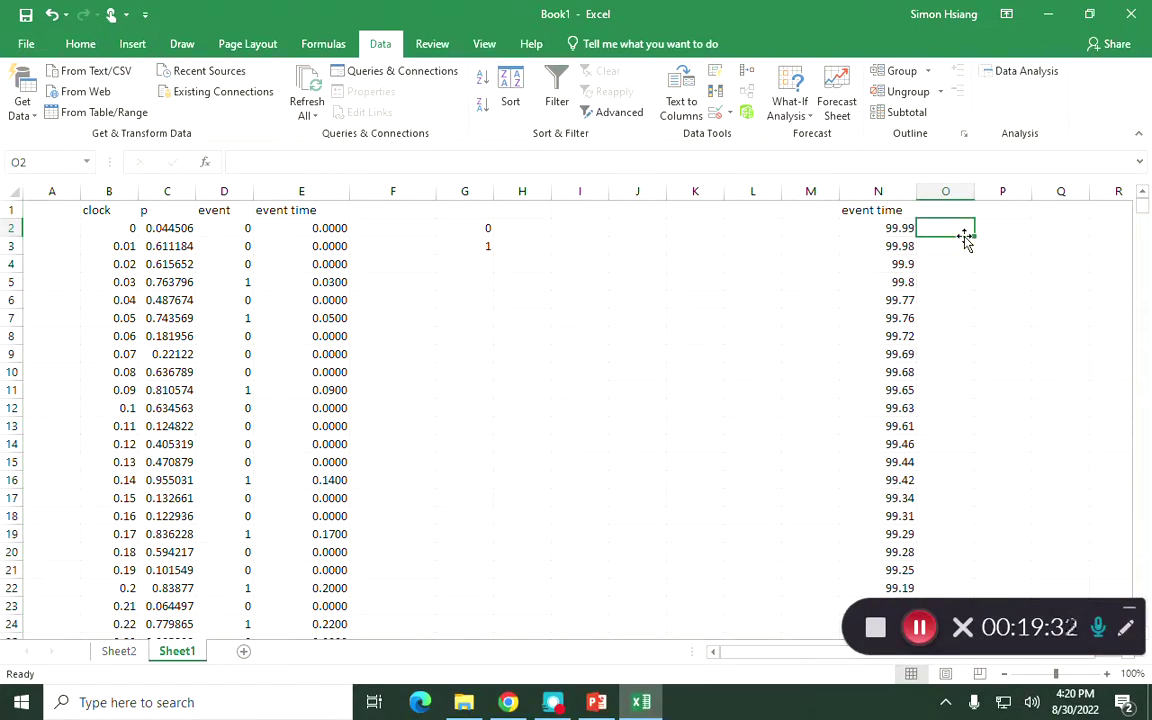
pyautogui.write('=')
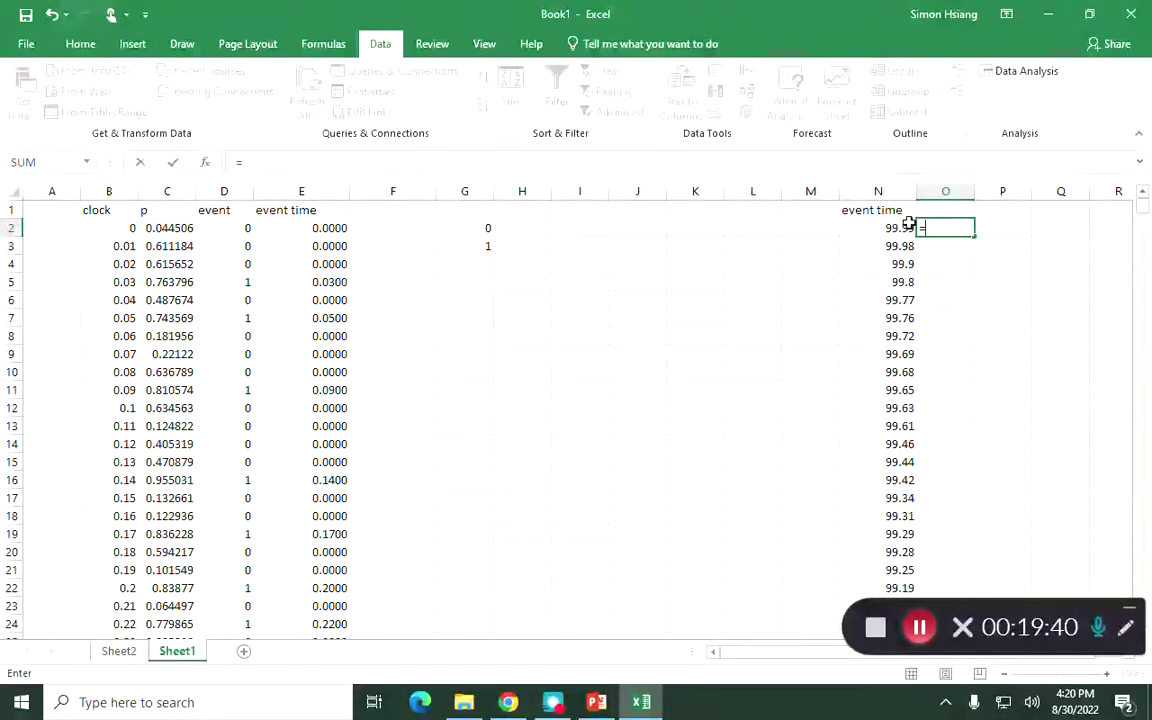
pyautogui.click(866, 227)
pyautogui.write('-')
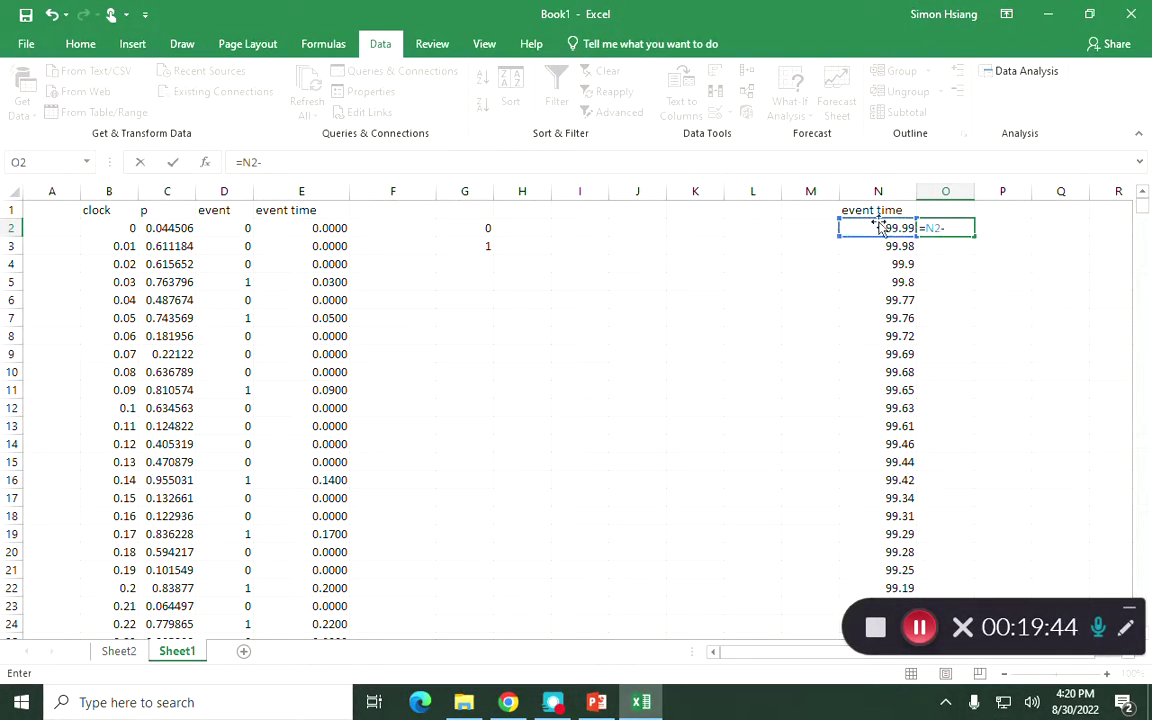
pyautogui.click(889, 248)
pyautogui.press('Return')
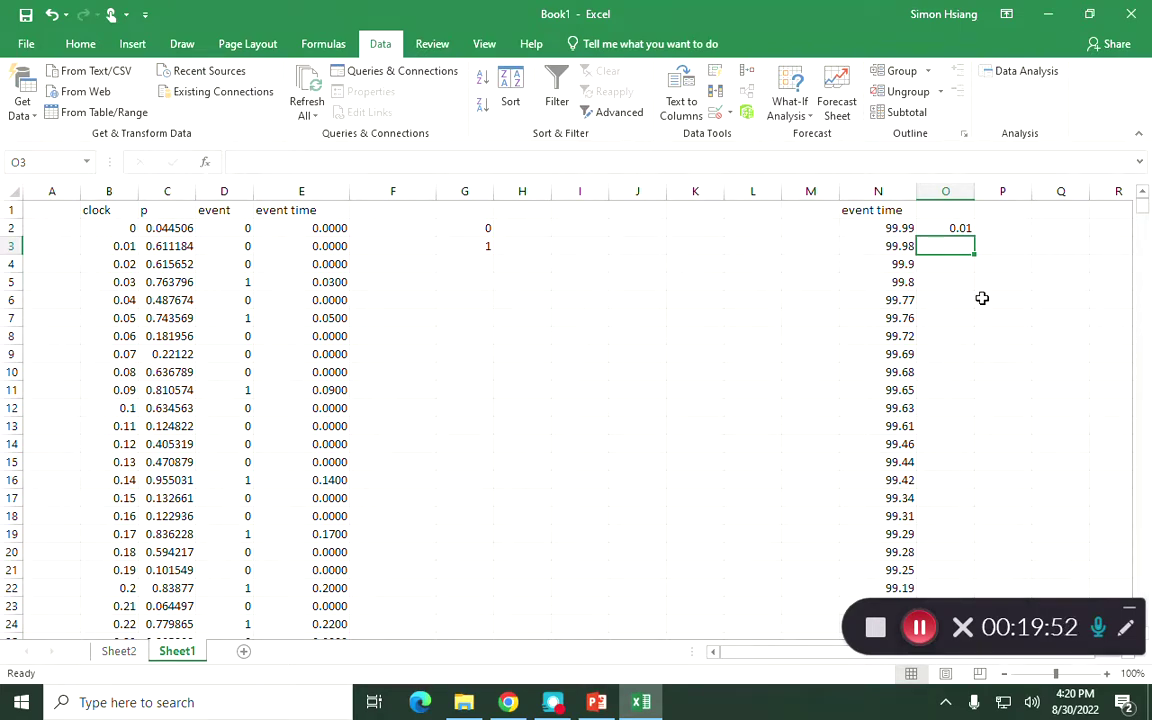
# - Copy the difference formula in O2
pyautogui.click(957, 230)
pyautogui.click(957, 230)
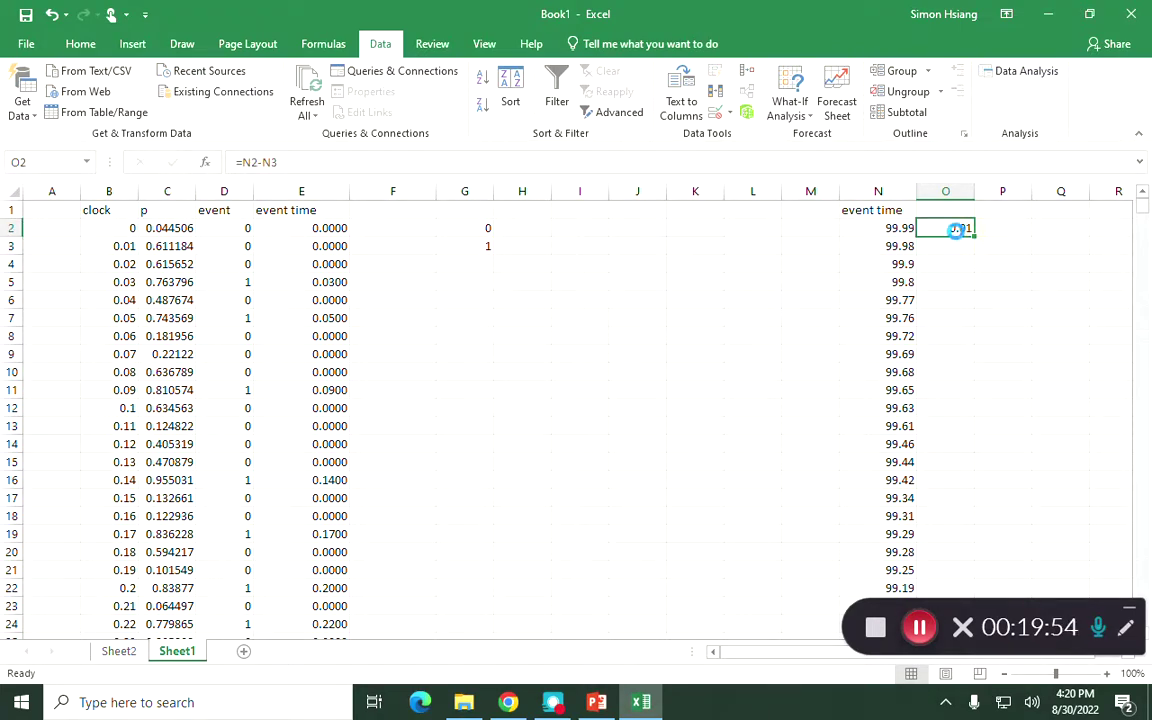
pyautogui.hotkey('ctrl', 'c')
pyautogui.moveTo(946, 249); pyautogui.dragTo(946, 568)
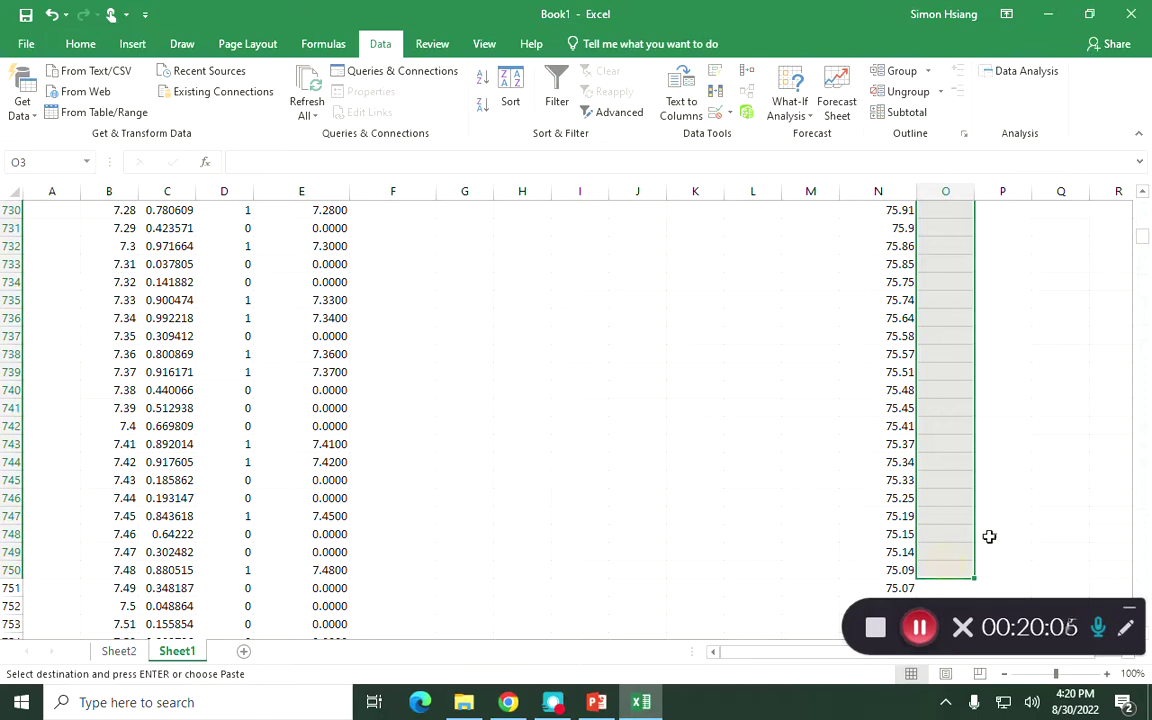
pyautogui.scroll(-10, 989, 537)
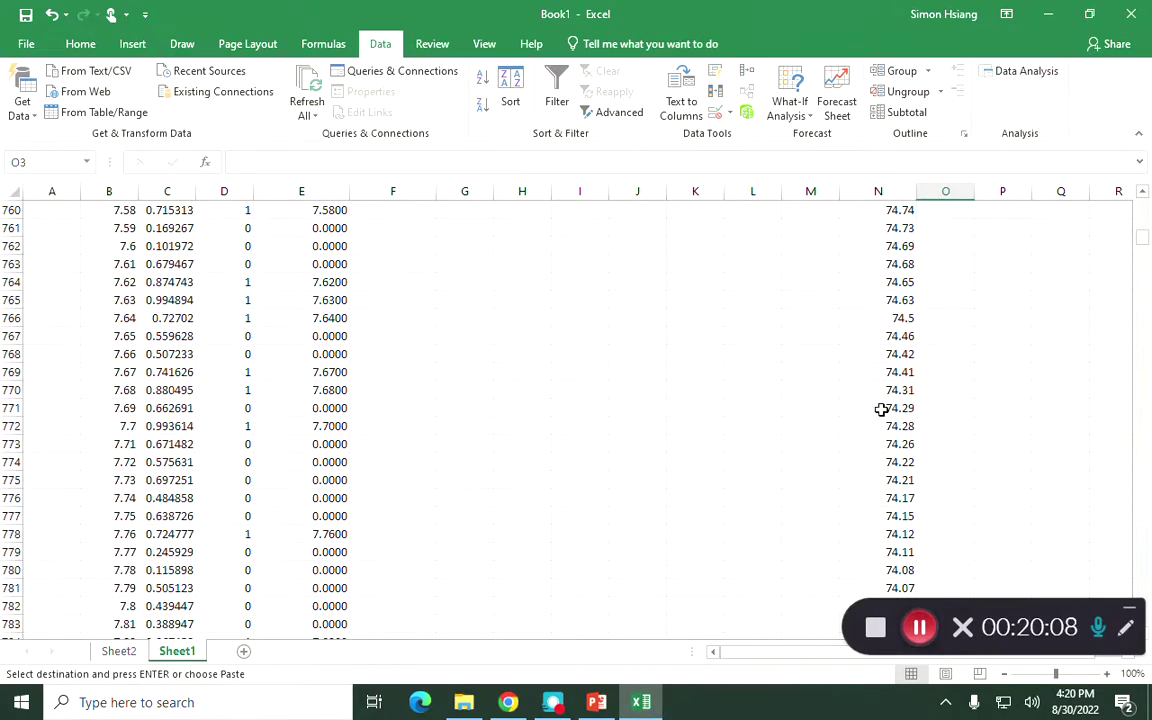
pyautogui.click(876, 411)
pyautogui.hotkey('ctrl', 'shift', 'Down')
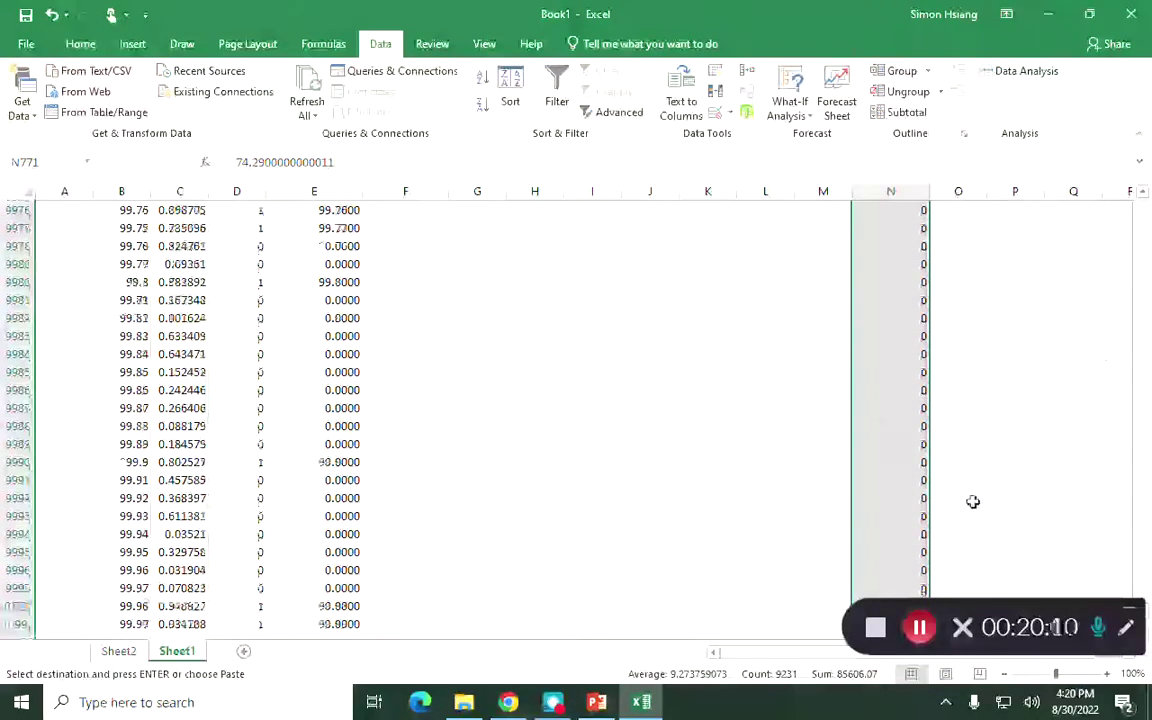
pyautogui.click(941, 444)
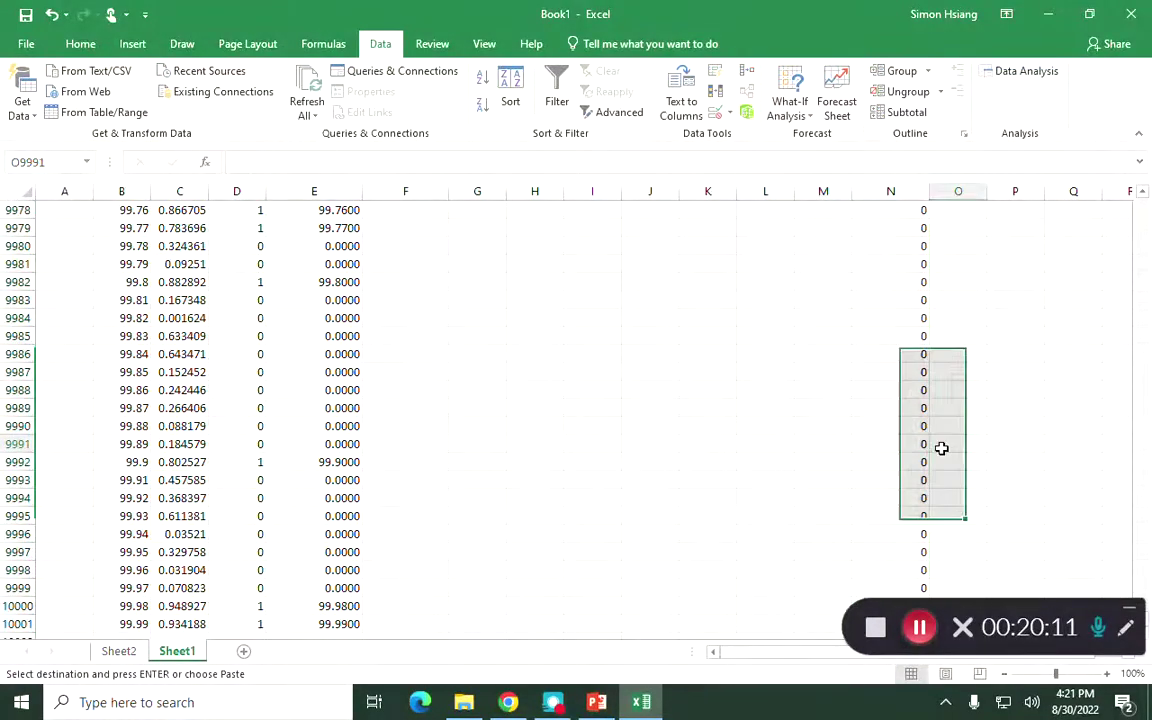
pyautogui.scroll(-4, 975, 570)
pyautogui.click(913, 407)
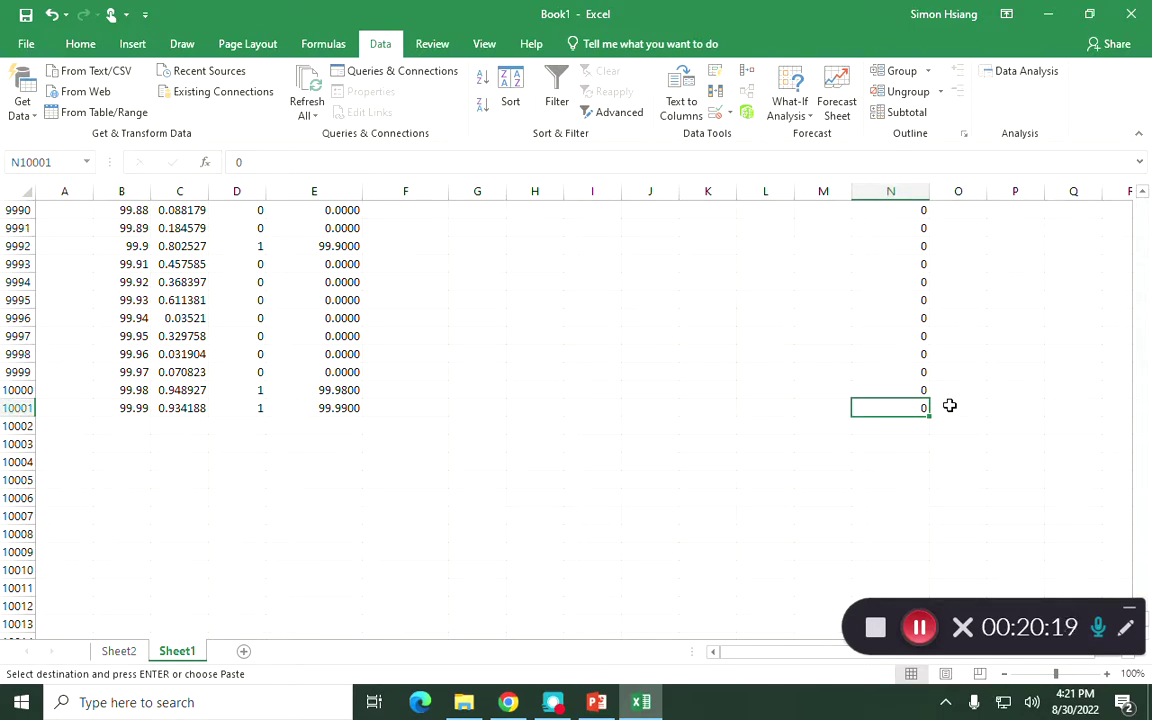
pyautogui.hotkey('ctrl', 'shift', 'Up')
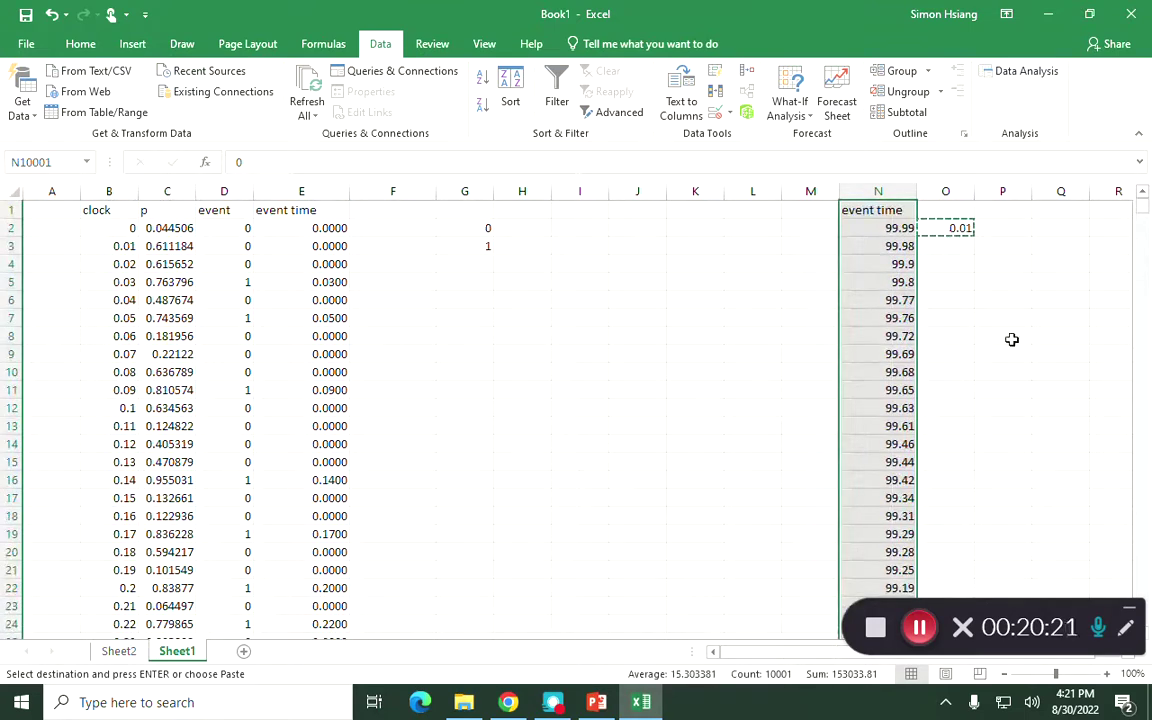
pyautogui.click(956, 228)
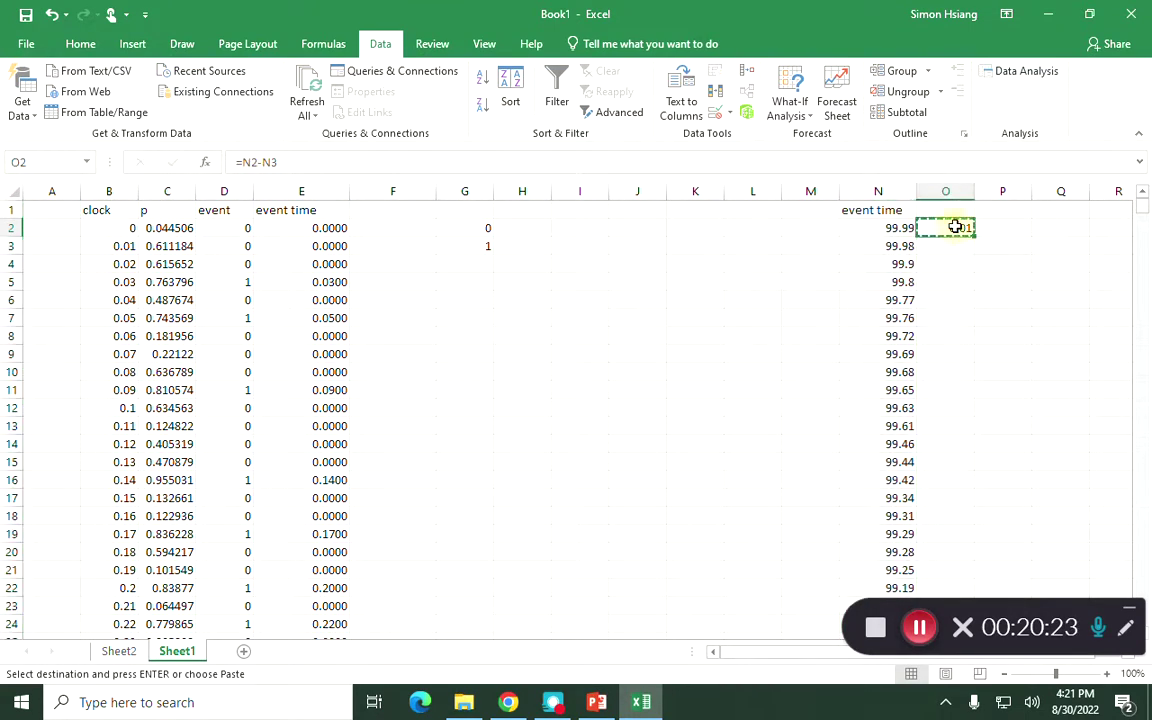
pyautogui.click(898, 248)
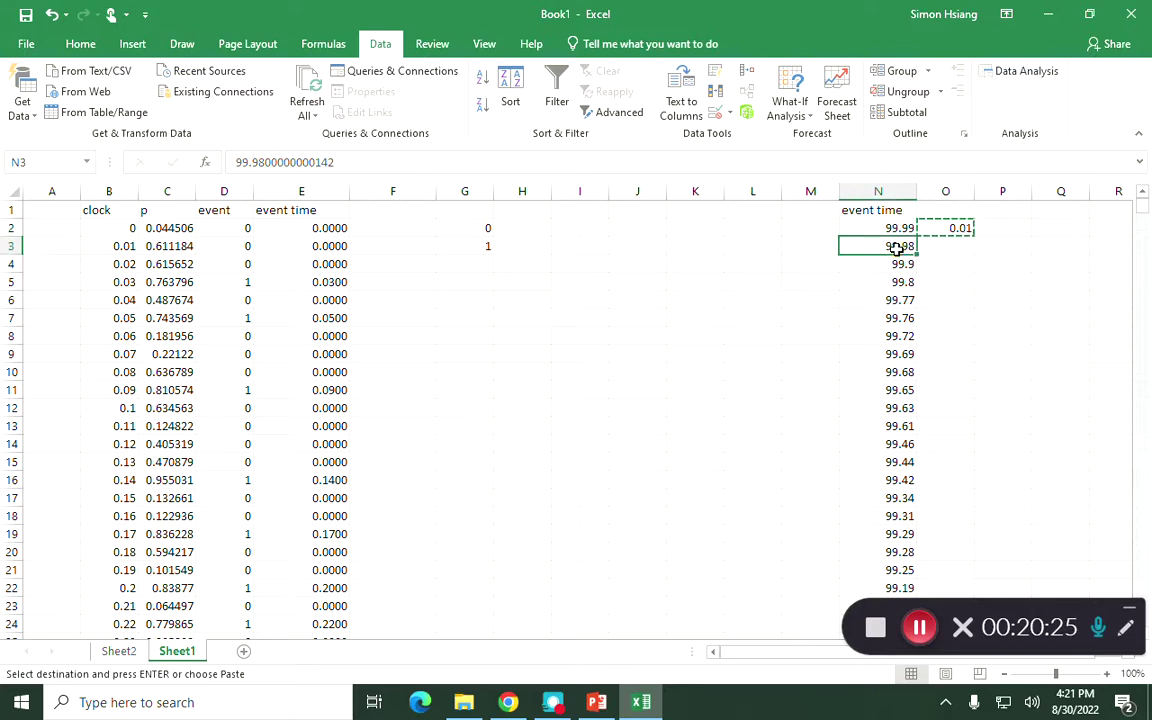
pyautogui.hotkey('ctrl', 'shift', 'Down')
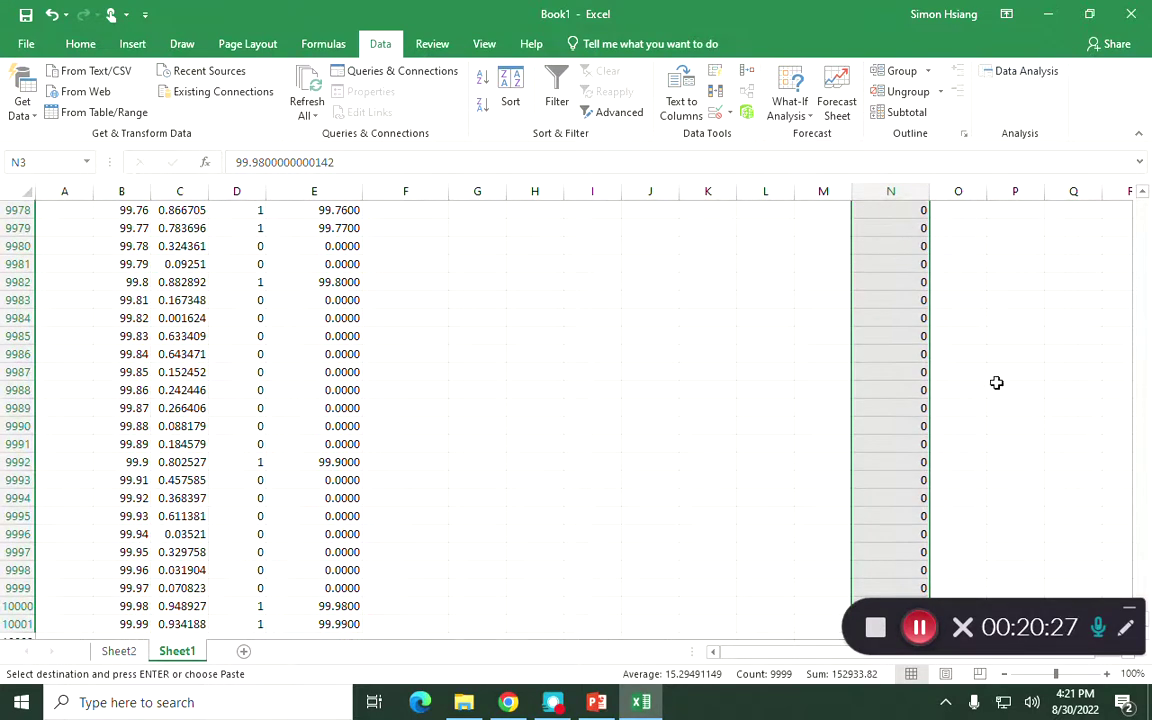
pyautogui.moveTo(995, 612); pyautogui.dragTo(783, 676)
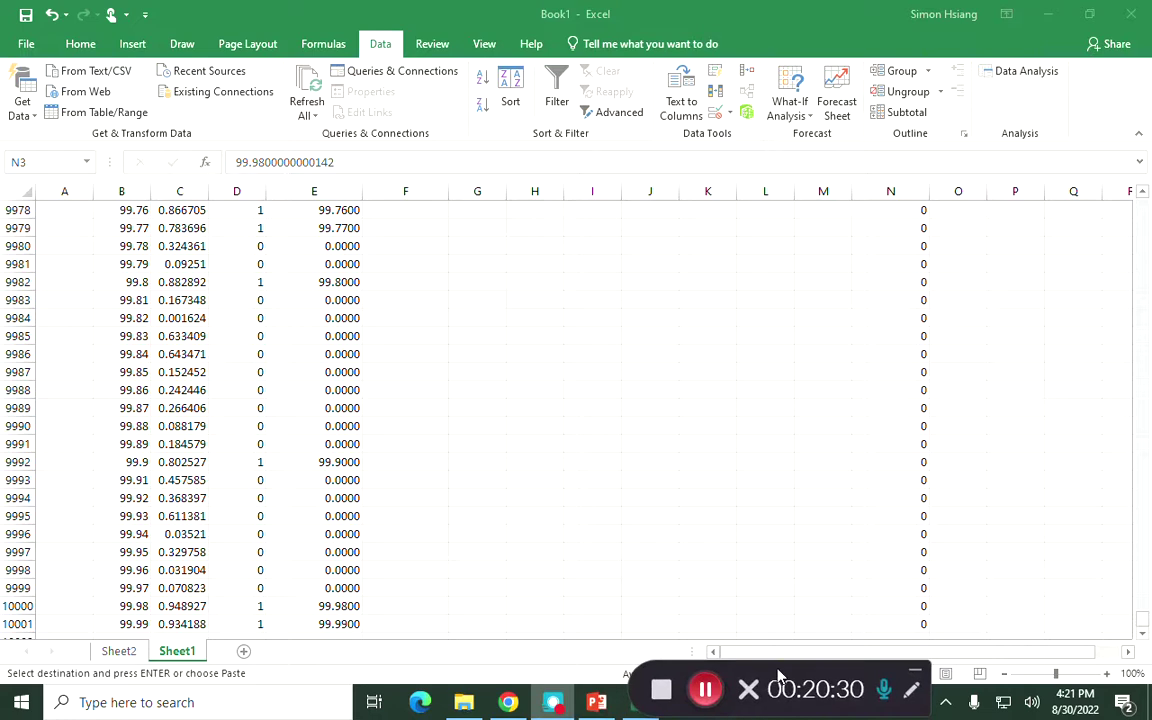
# - Paste the copied difference formula into column O from row 2 through row 9984
pyautogui.click(956, 320)
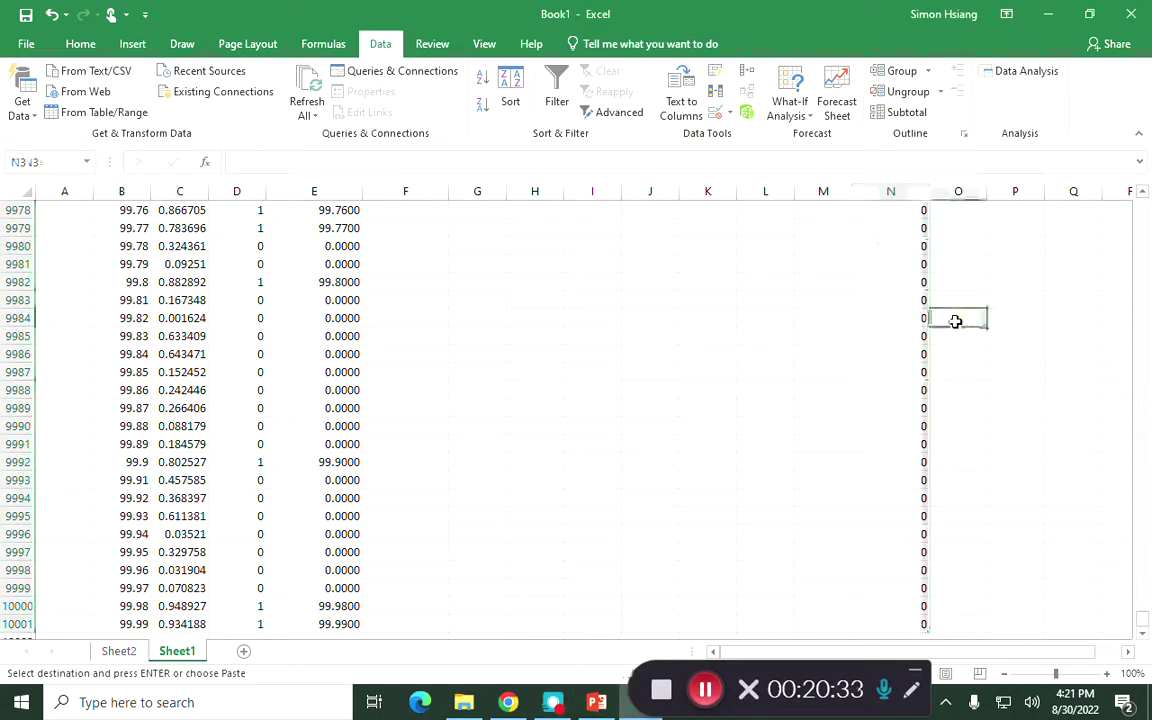
pyautogui.hotkey('ctrl', 'shift', 'Up')
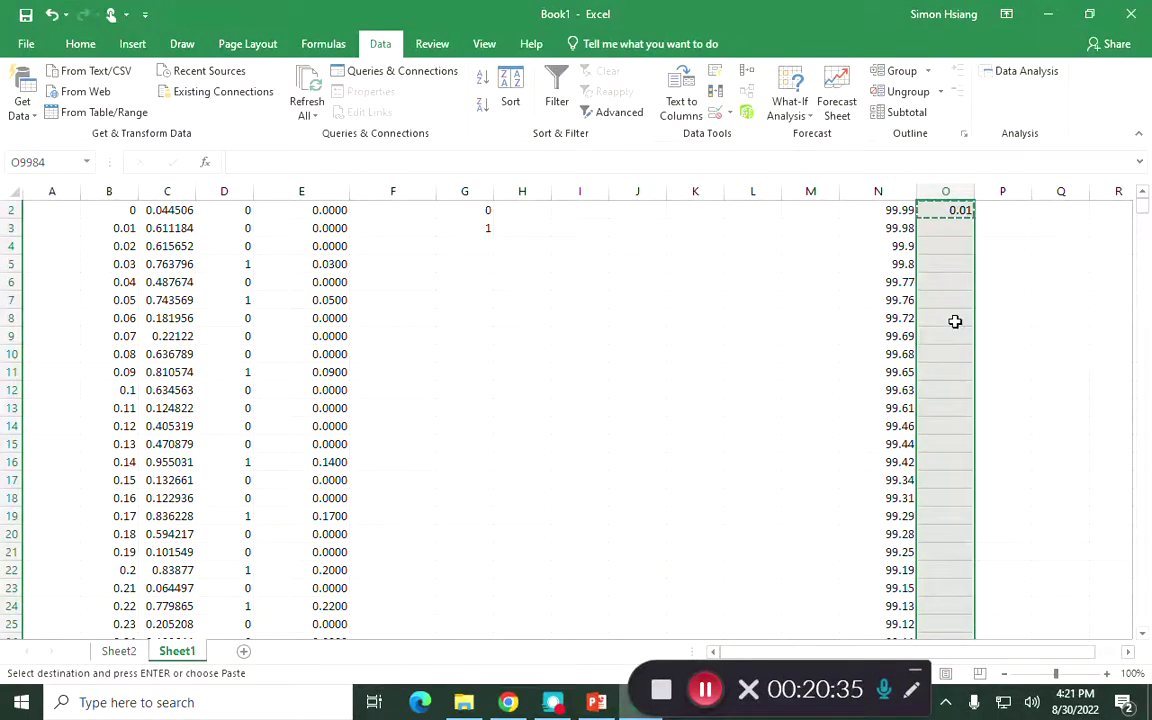
pyautogui.hotkey('ctrl', 'v')
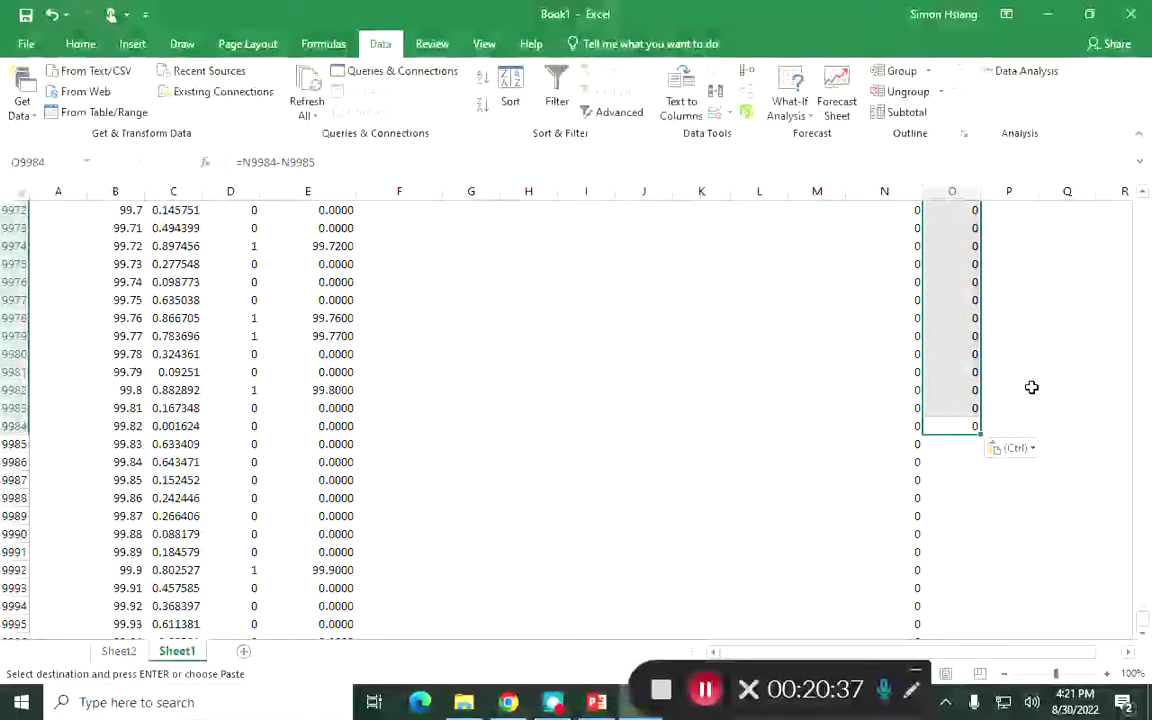
# - Examine the end of the filled range in column O and check the difference formulas in its first rows
pyautogui.click(1142, 632)
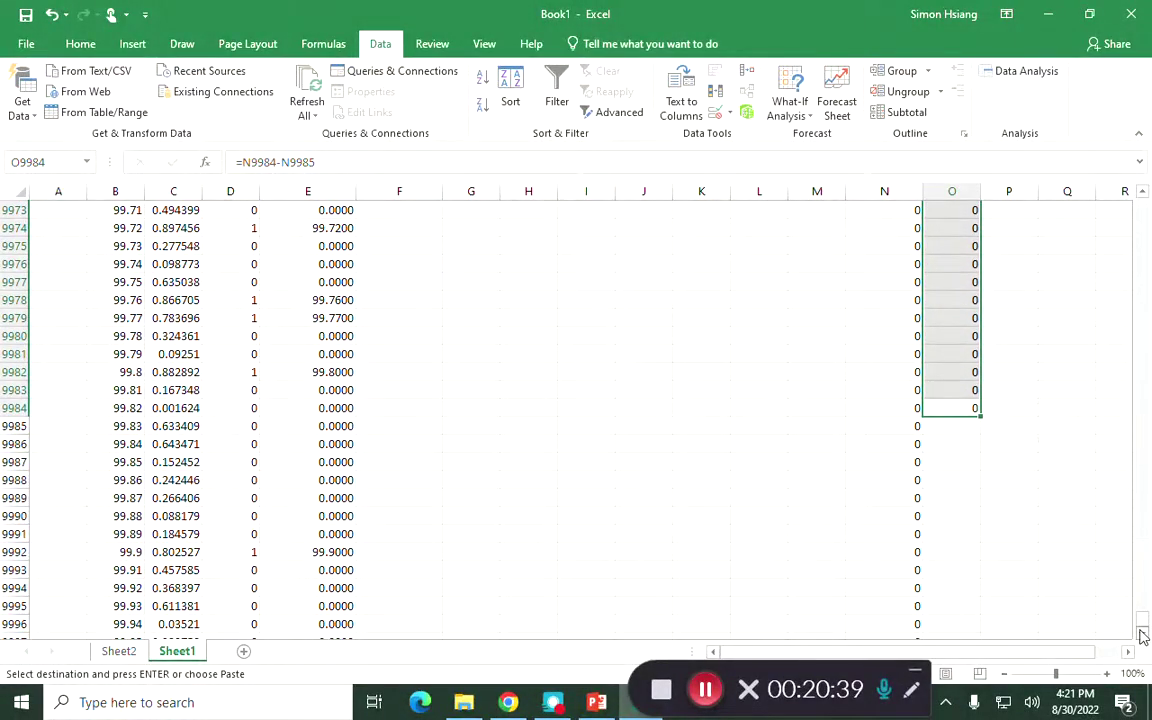
pyautogui.moveTo(1143, 617); pyautogui.dragTo(1145, 205)
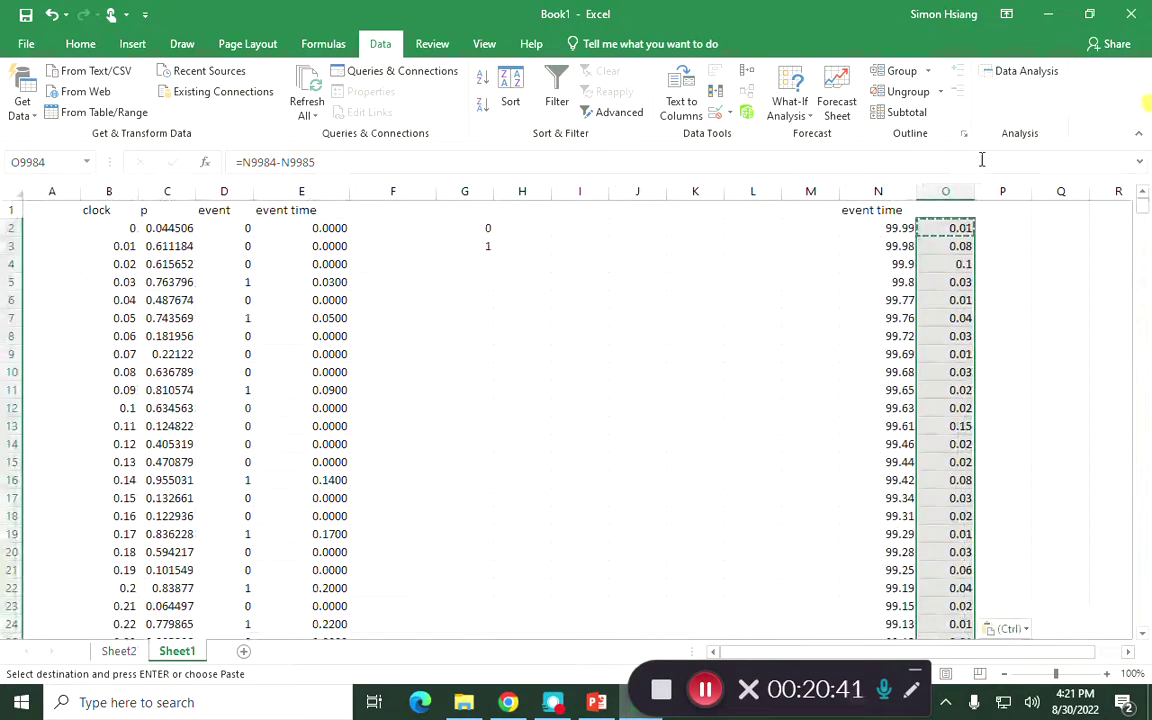
pyautogui.click(985, 318)
pyautogui.click(960, 230)
pyautogui.click(947, 252)
pyautogui.press('Down')
pyautogui.press('Down')
pyautogui.press('Down')
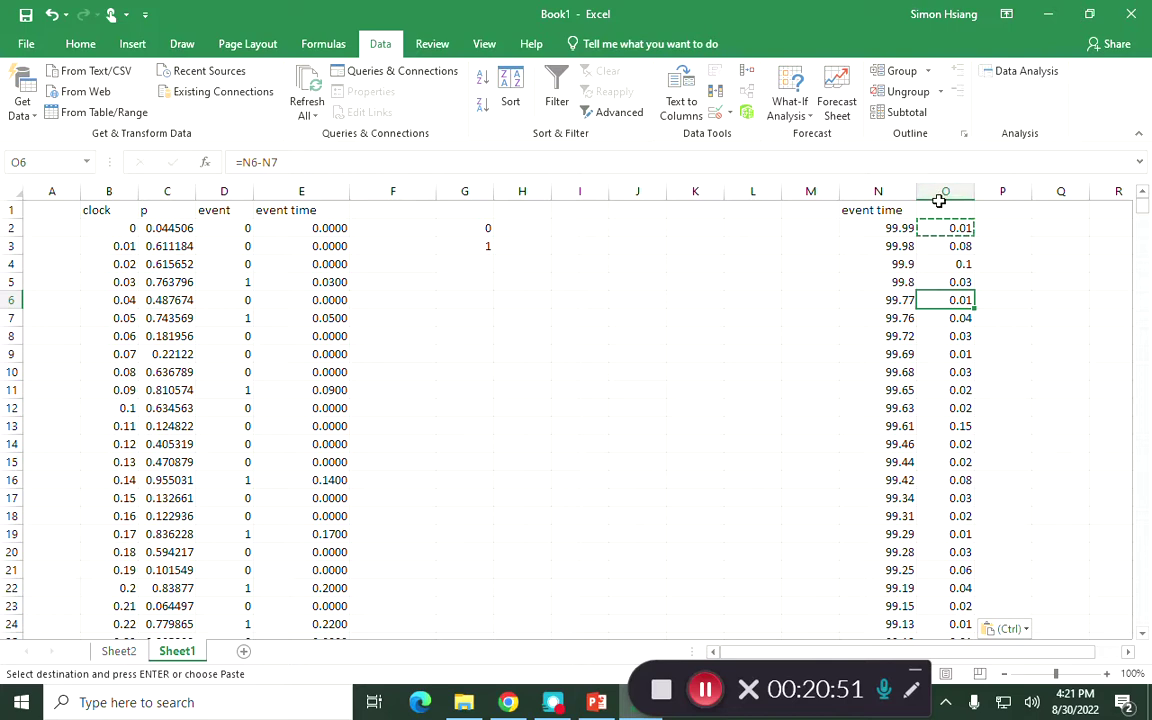
# - Add the header "Waiting time" in O1 and widen column O to fit it
pyautogui.click(935, 212)
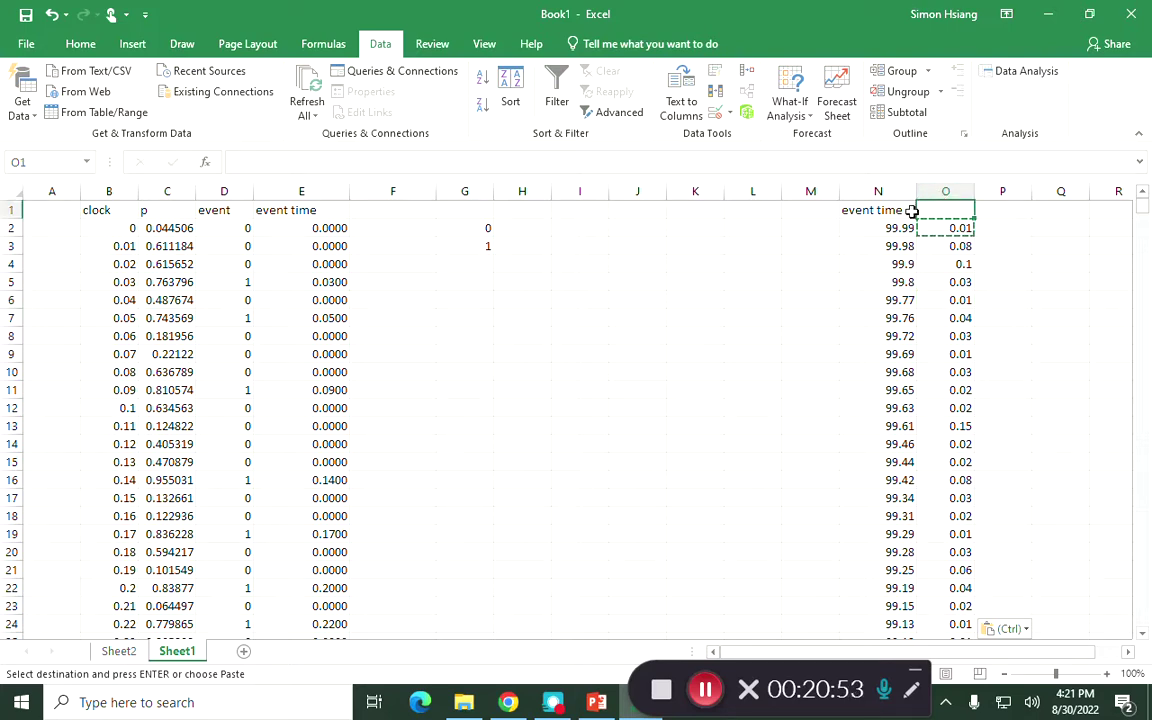
pyautogui.write('Waiting')
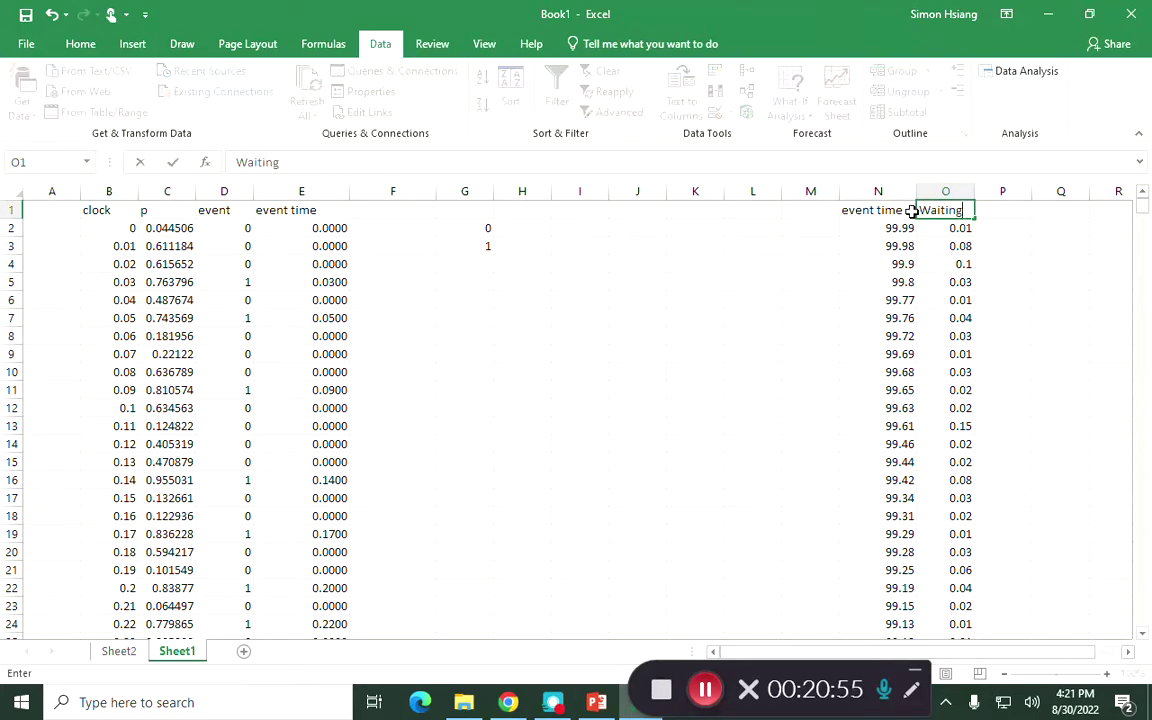
pyautogui.write(' time')
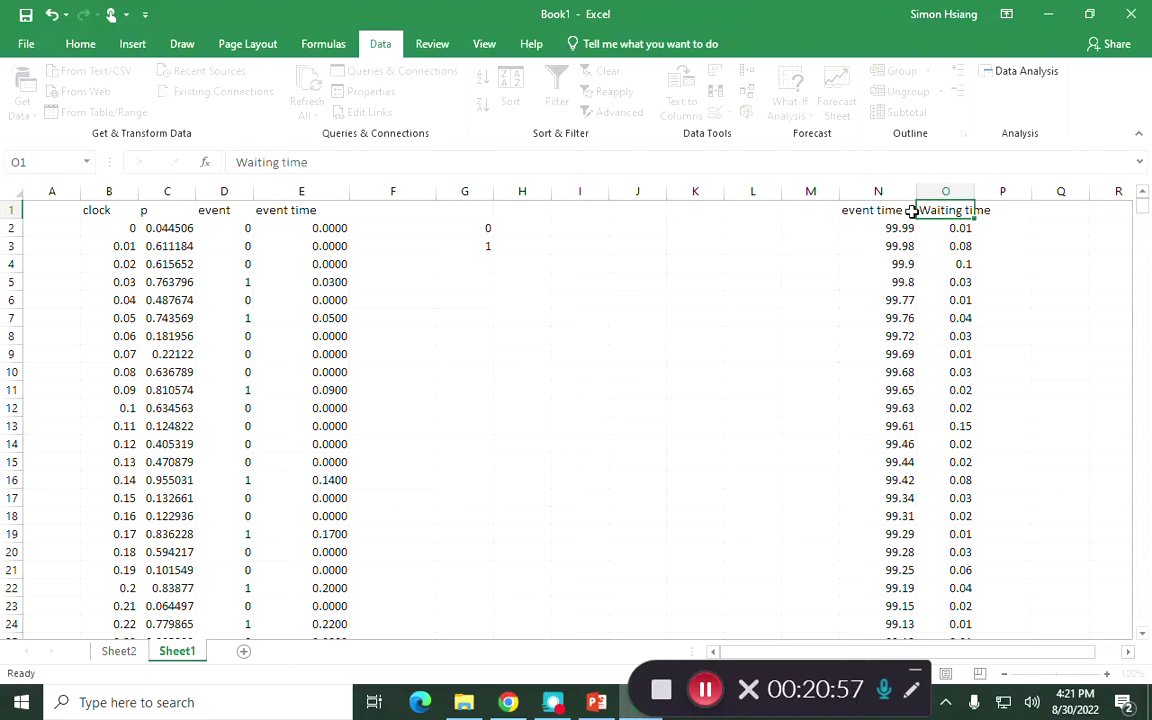
pyautogui.press('Return')
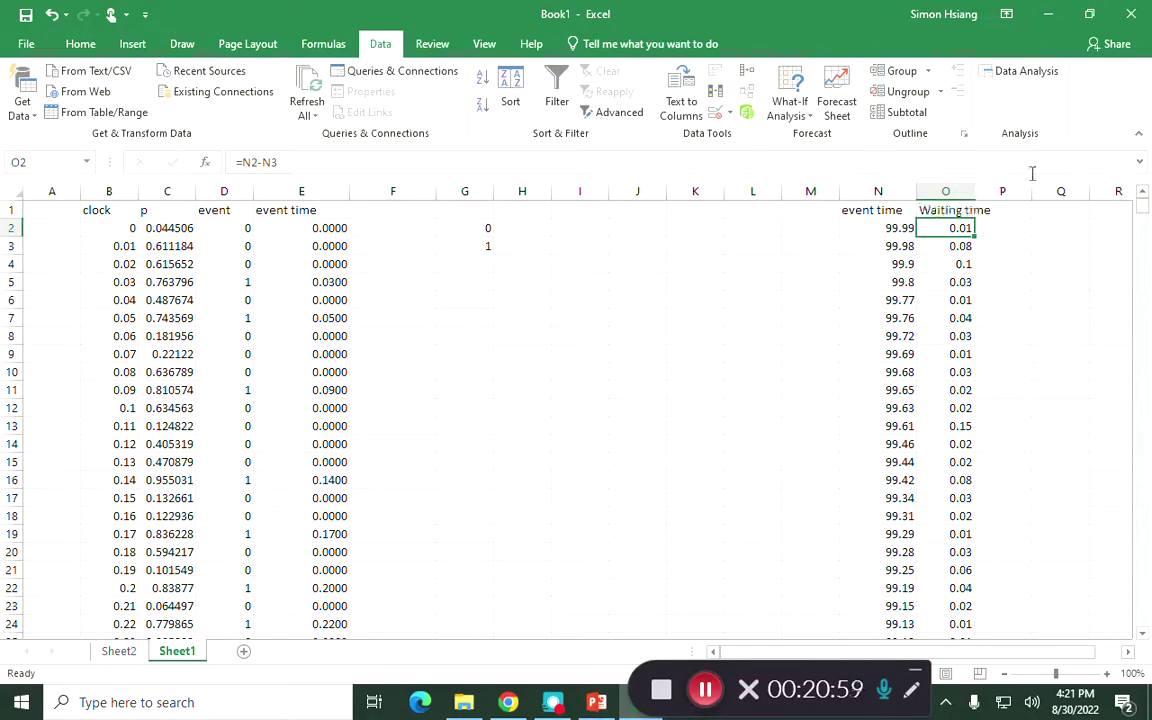
pyautogui.moveTo(974, 190); pyautogui.dragTo(1009, 191)
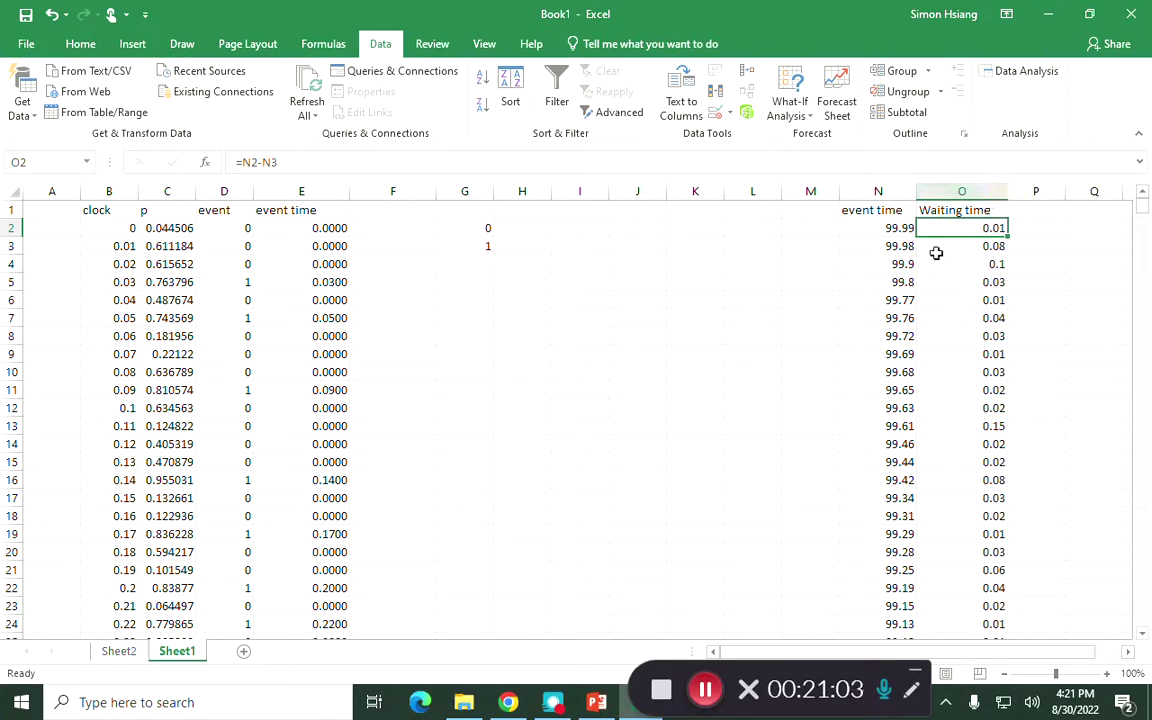
# - Delete the empty columns H through M
pyautogui.moveTo(523, 193); pyautogui.dragTo(826, 190)
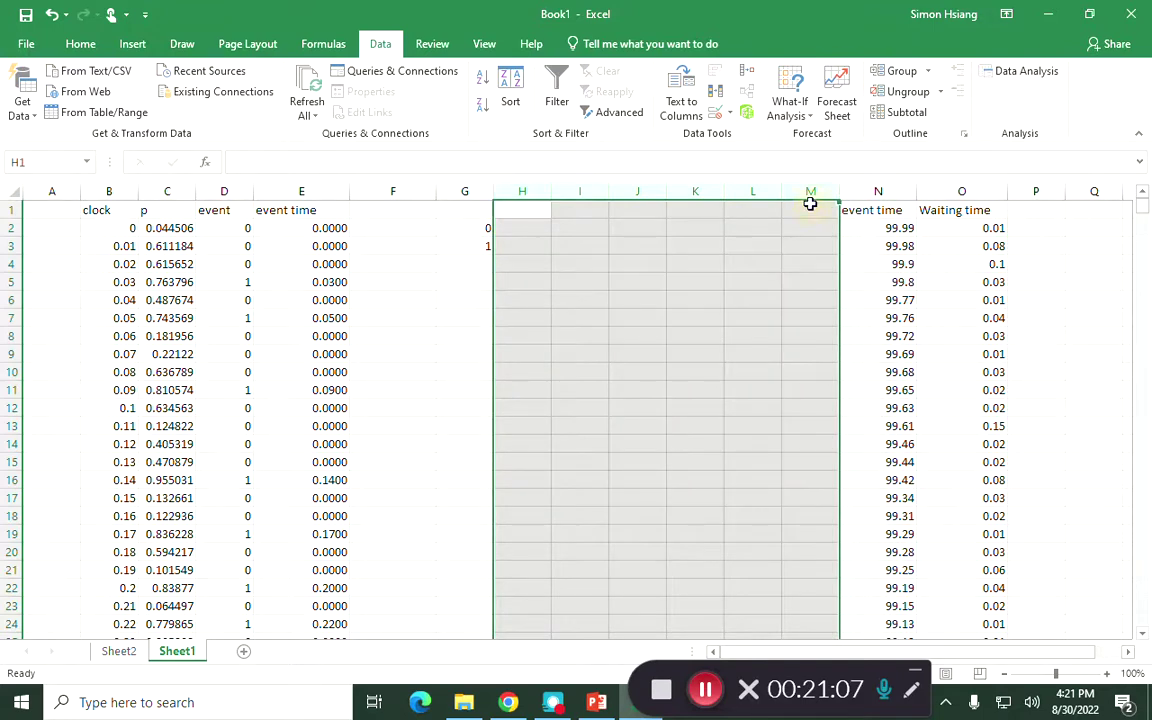
pyautogui.rightClick(810, 203)
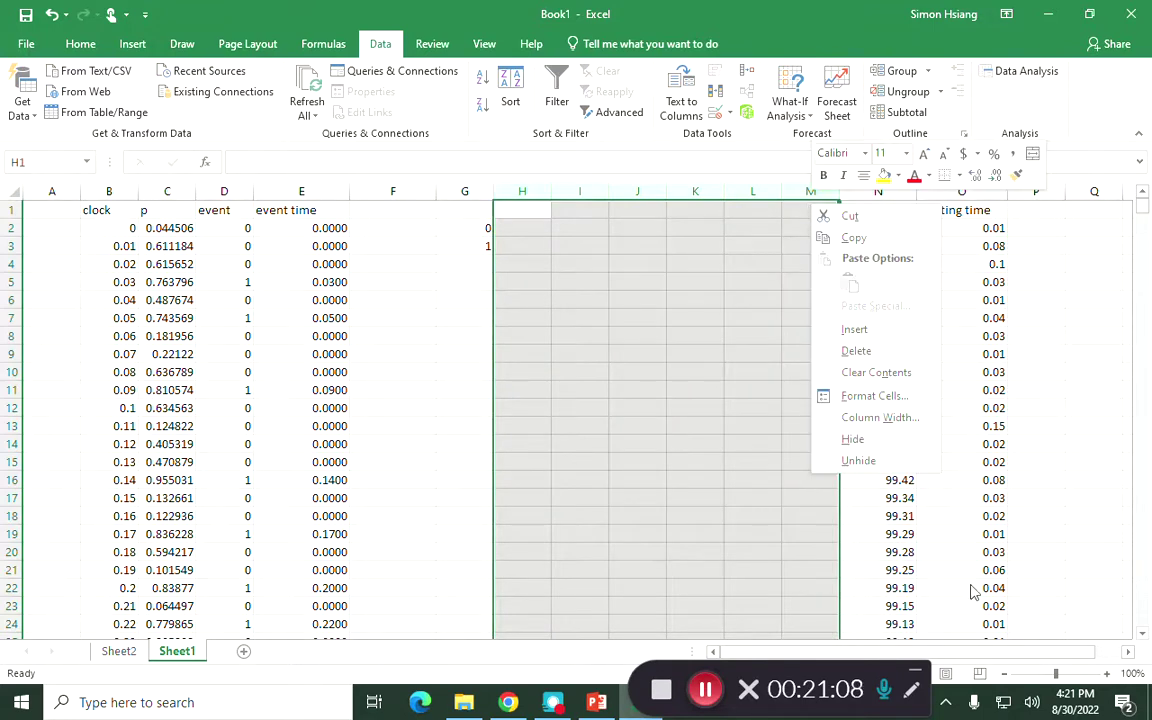
pyautogui.click(882, 360)
# - Check the difference formulas in the waiting time column from I2 down to its last filled rows
pyautogui.click(646, 230)
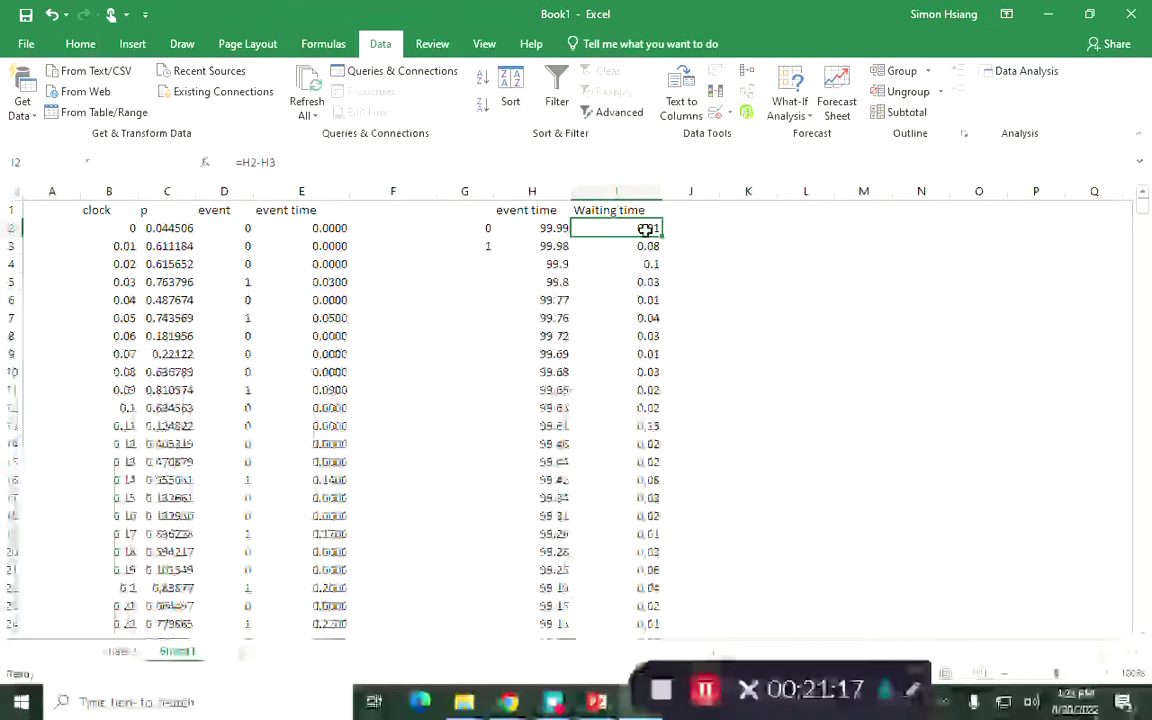
pyautogui.doubleClick(646, 230)
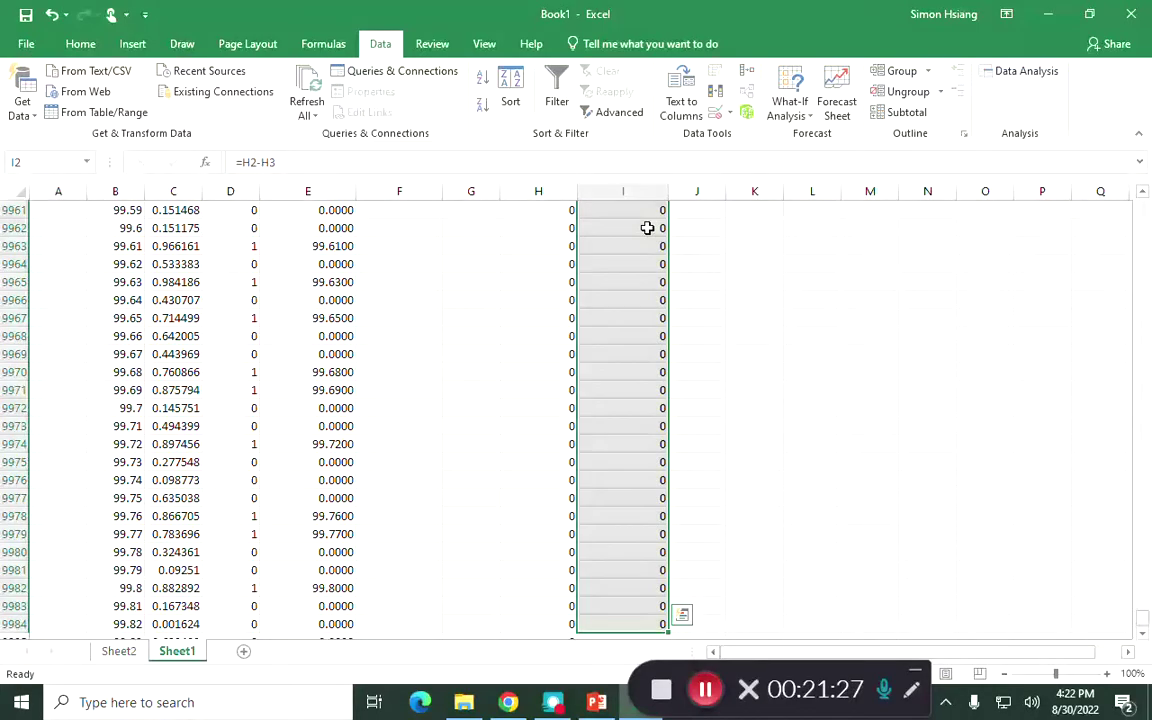
pyautogui.moveTo(697, 228); pyautogui.dragTo(715, 300)
pyautogui.click(697, 246)
pyautogui.click(619, 262)
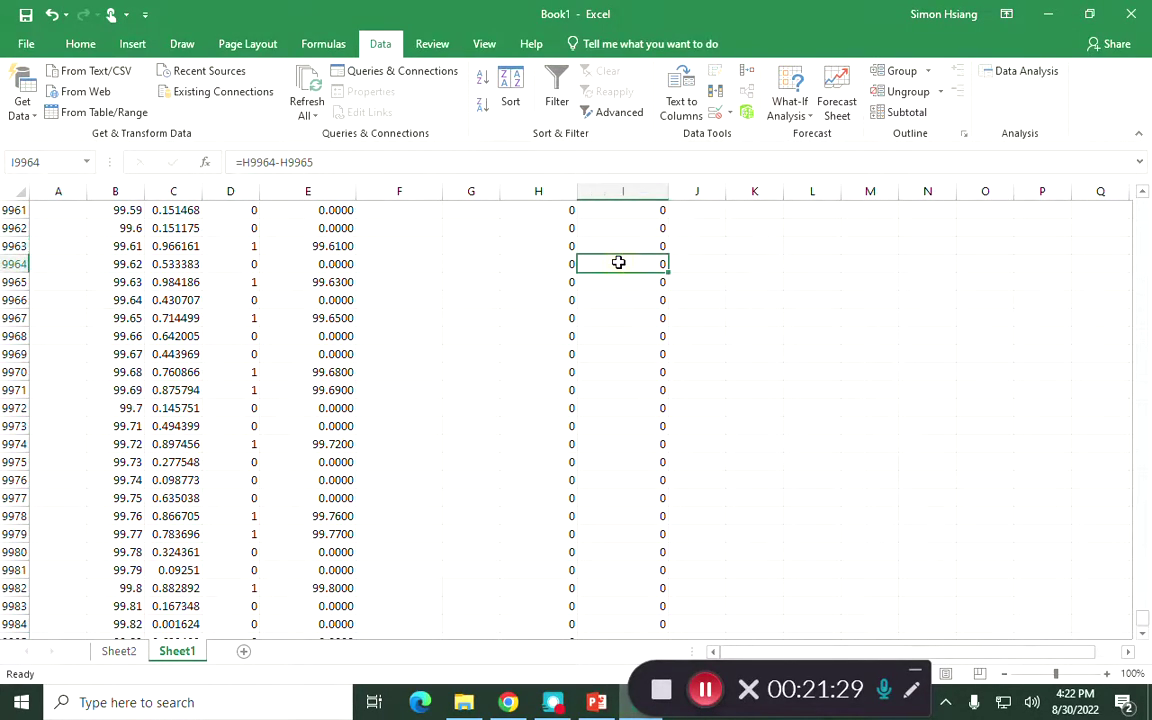
pyautogui.hotkey('ctrl', 'shift', 'Up')
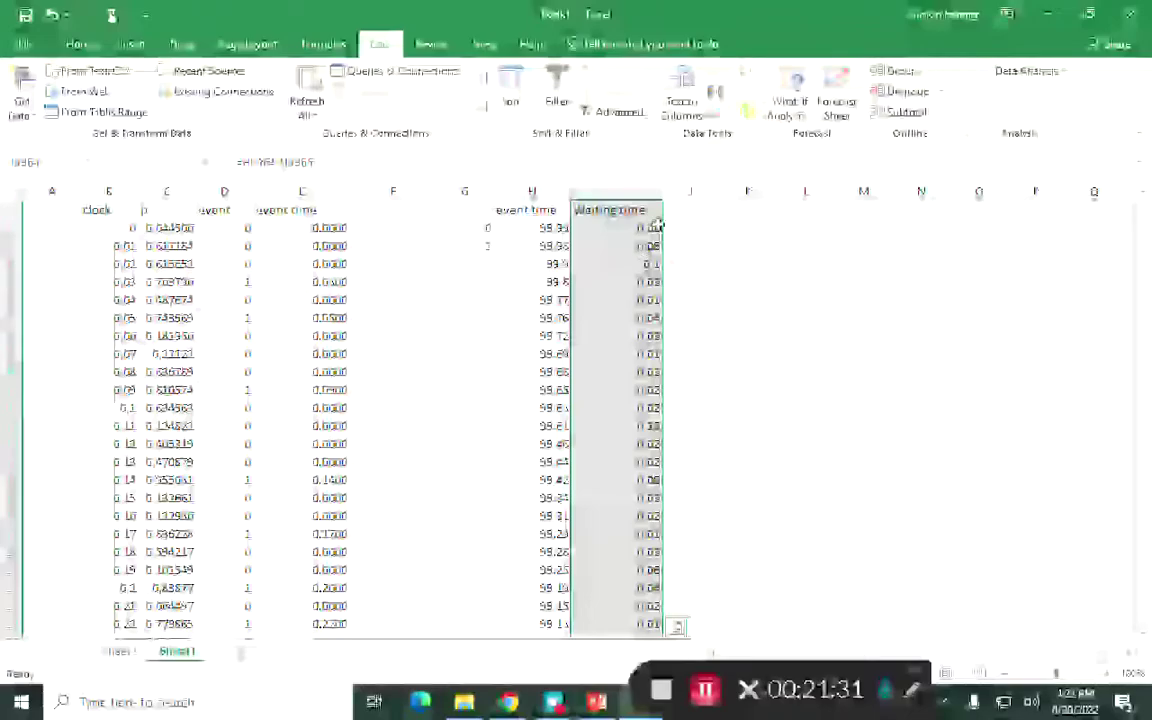
# - Compute the maximum waiting time in K2 with a MAX formula over I2:I9984
pyautogui.click(770, 230)
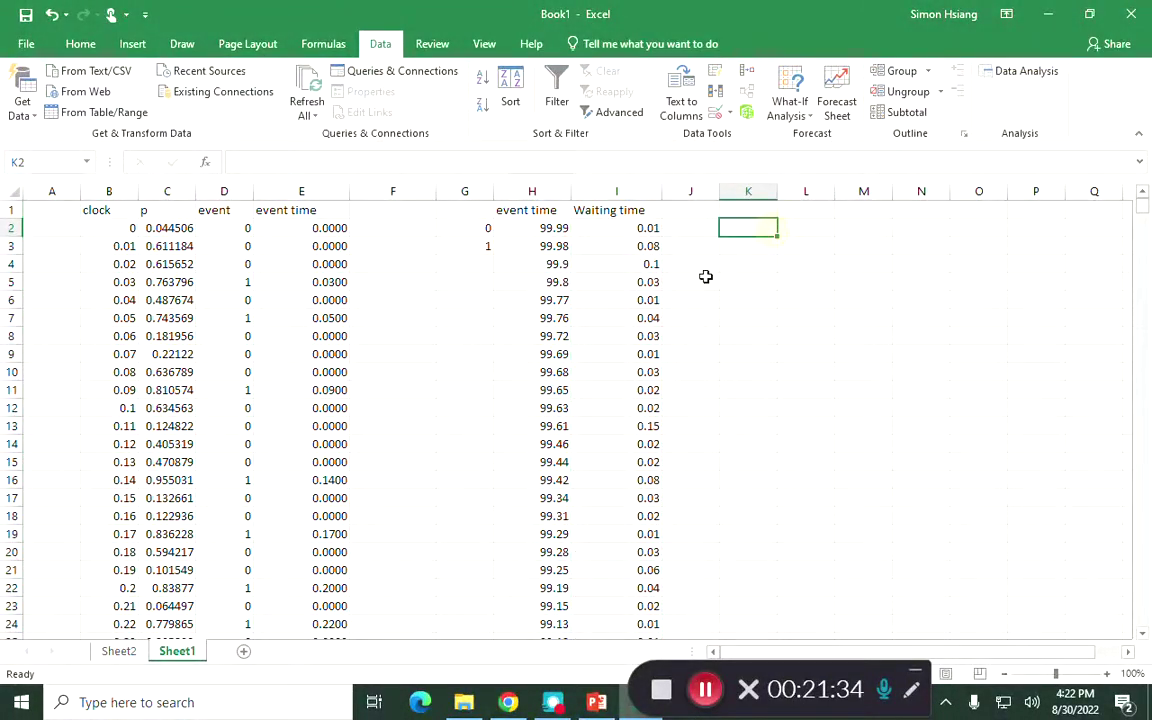
pyautogui.click(627, 385)
pyautogui.click(762, 225)
pyautogui.press('F2')
pyautogui.write('=max(')
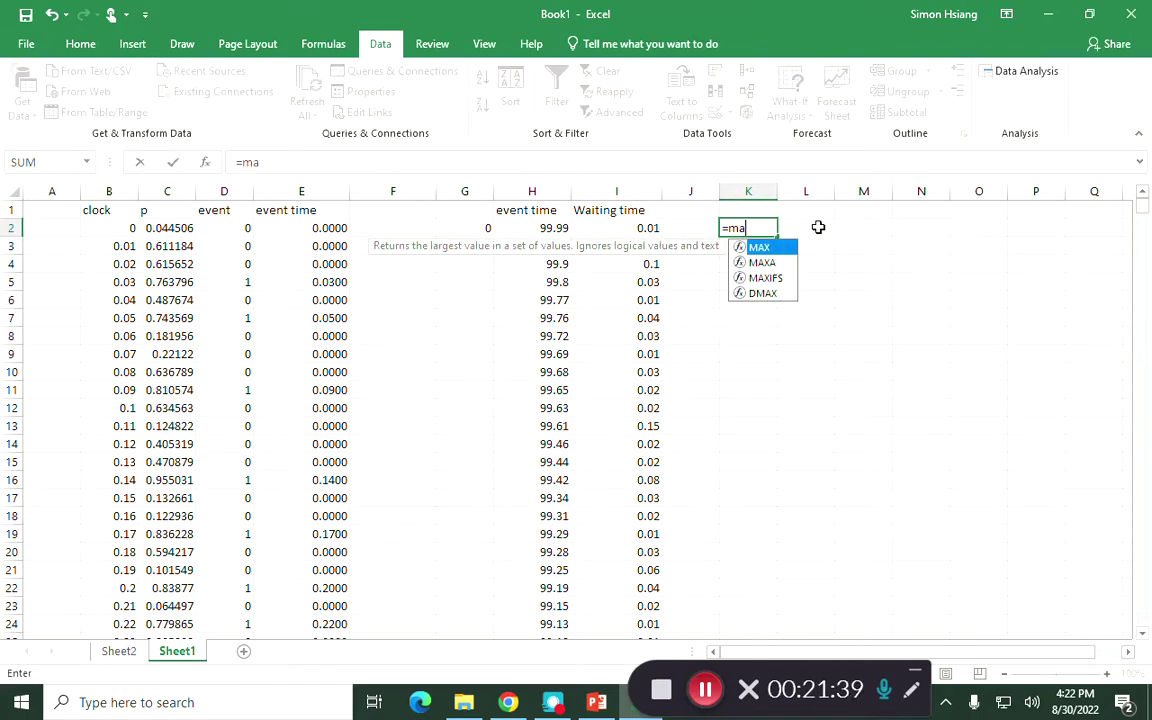
pyautogui.click(622, 228)
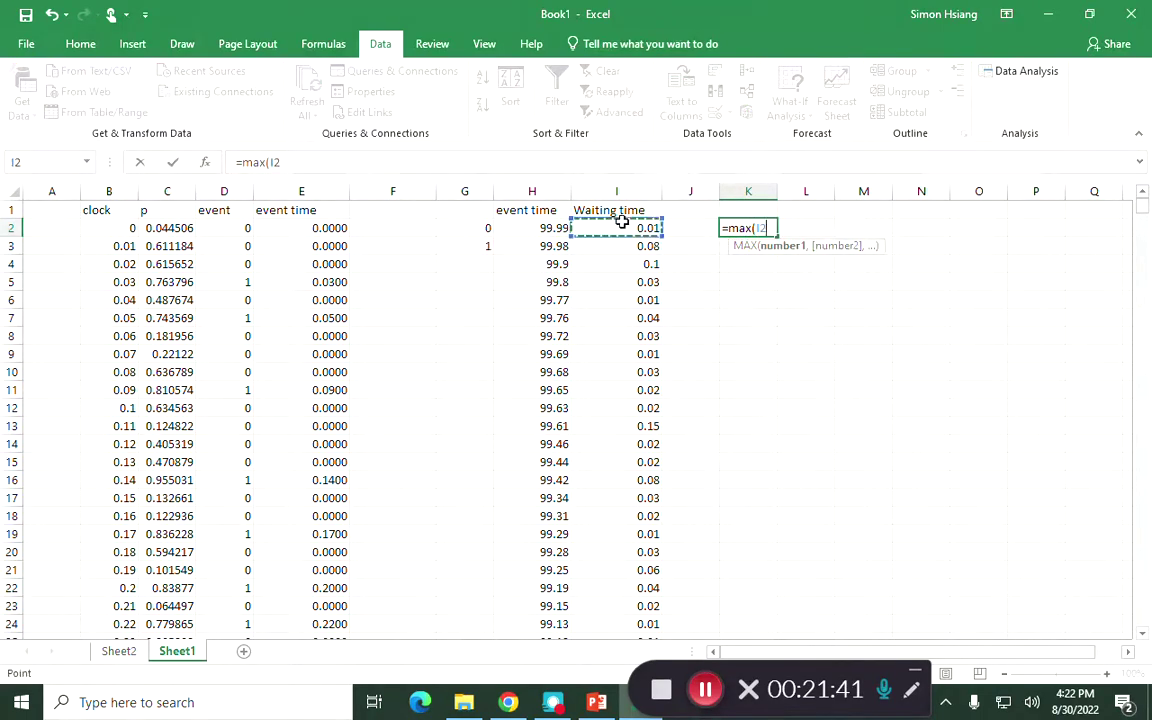
pyautogui.hotkey('ctrl', 'shift', 'Down')
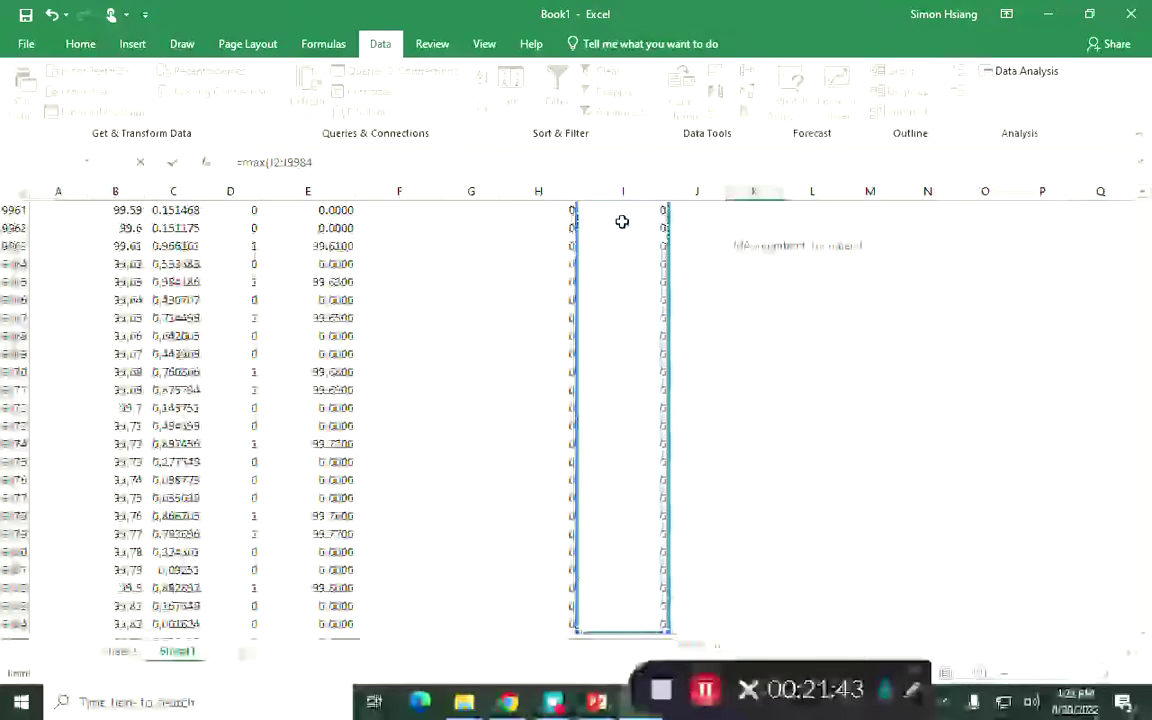
pyautogui.press('Return')
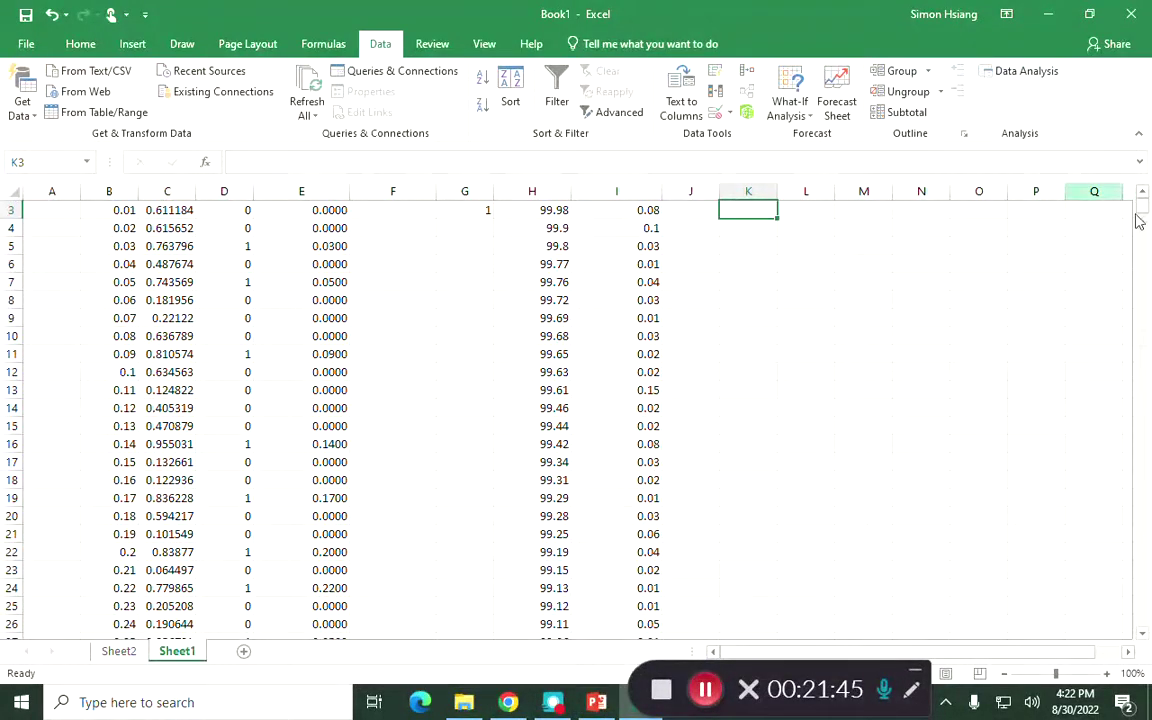
pyautogui.scroll(1, 1147, 218)
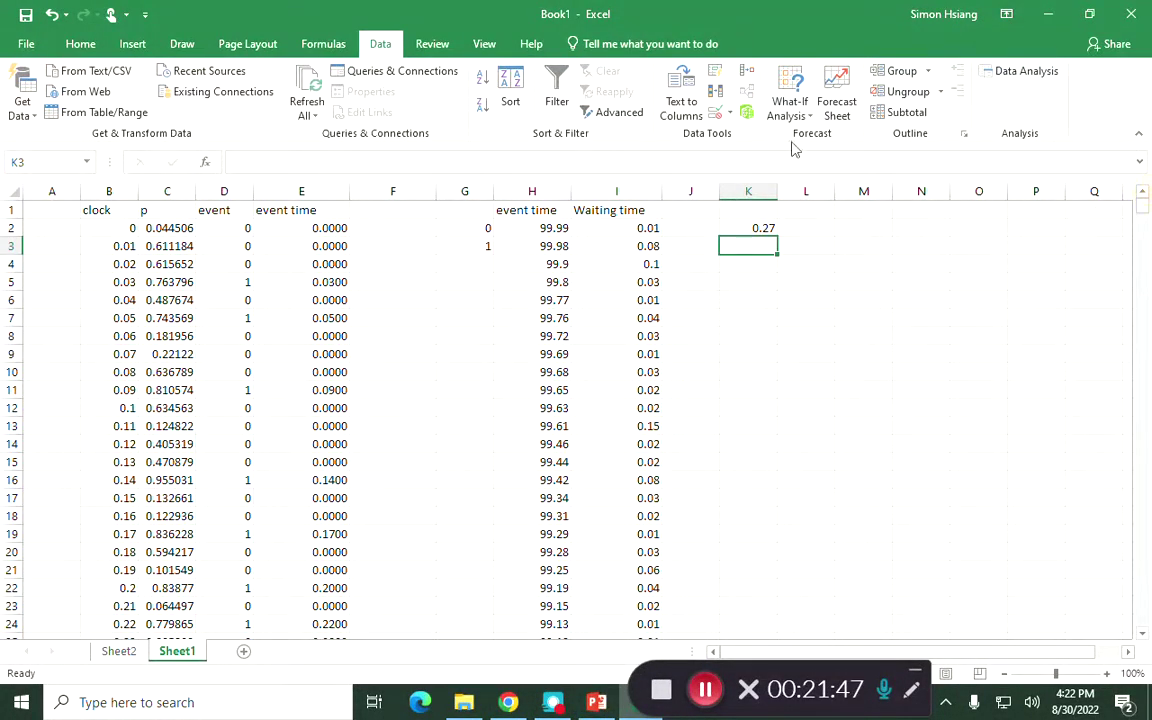
# - Review the maximum formula in K2 and the clock, p, event and waiting time entries in the first rows
pyautogui.click(762, 228)
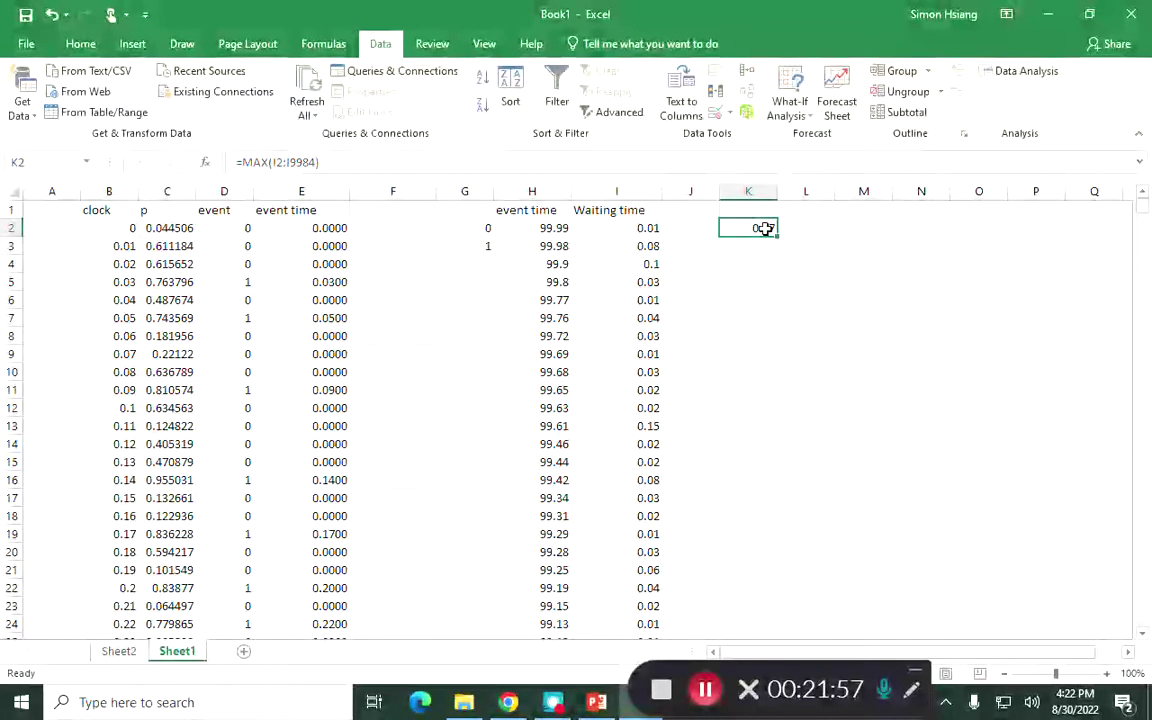
pyautogui.click(749, 244)
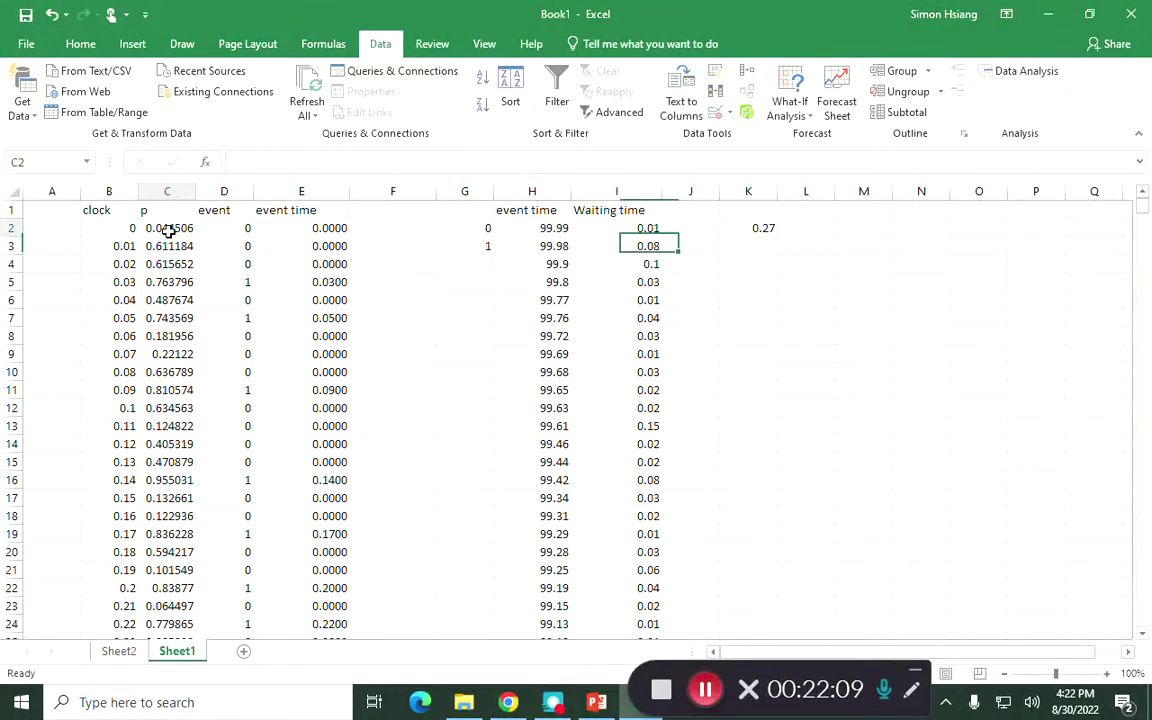
pyautogui.click(169, 230)
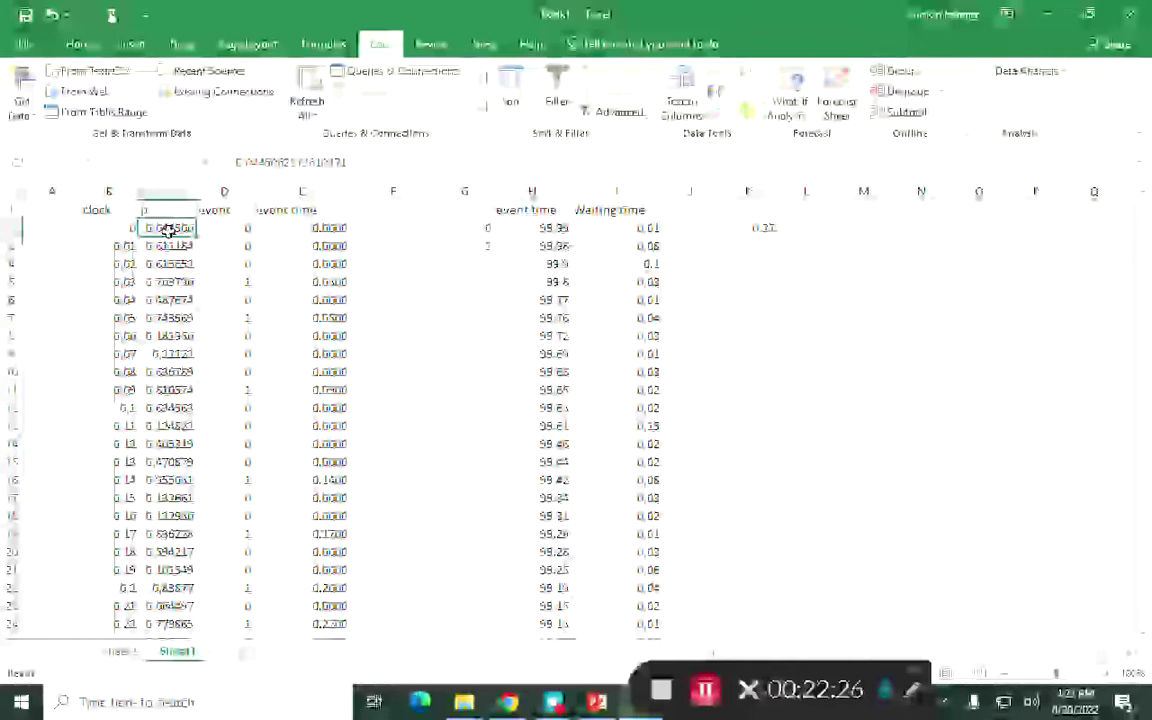
pyautogui.click(112, 245)
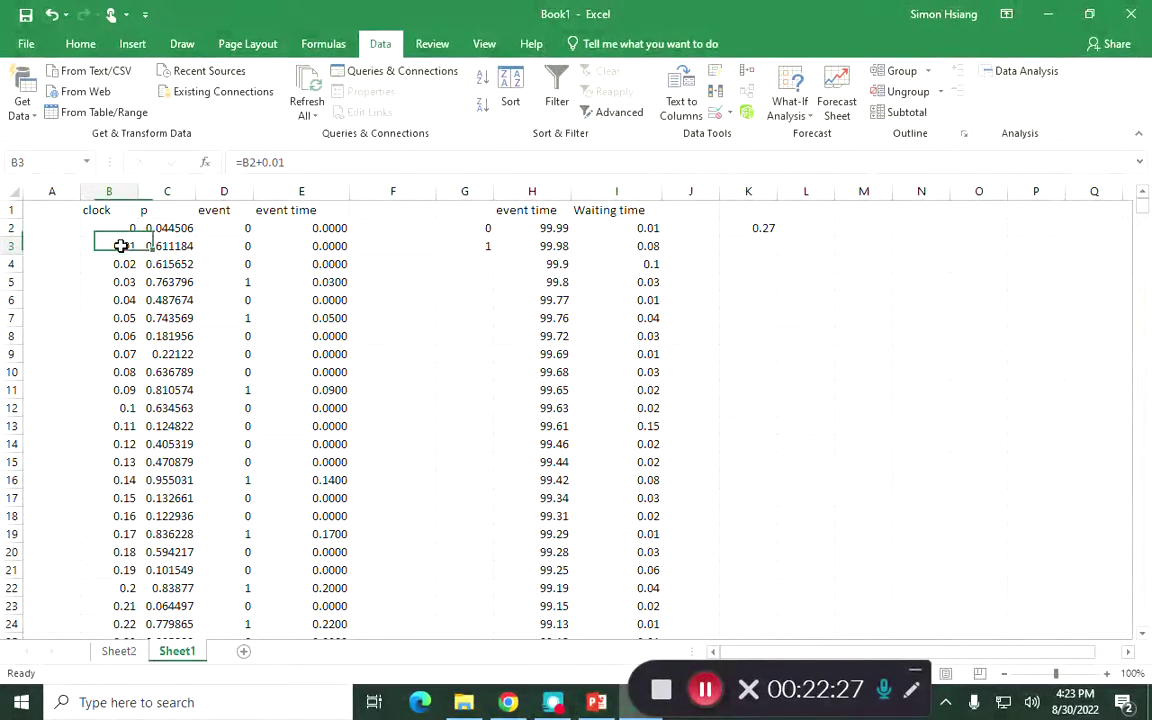
pyautogui.press('Right')
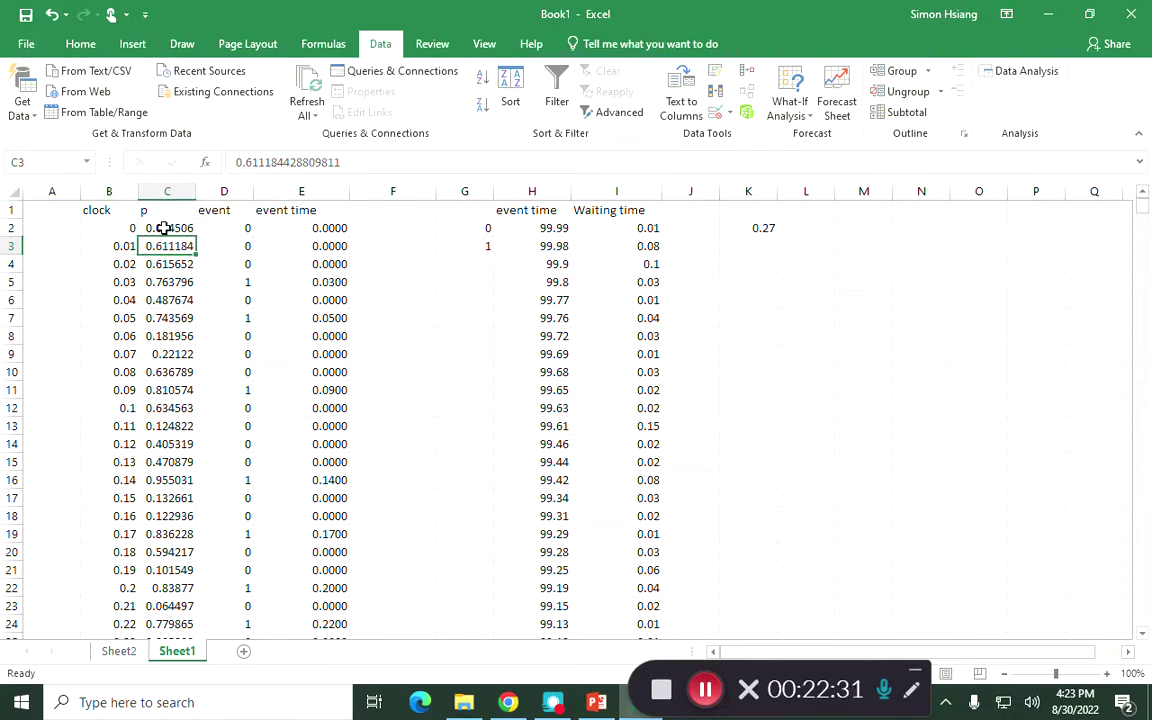
pyautogui.click(222, 246)
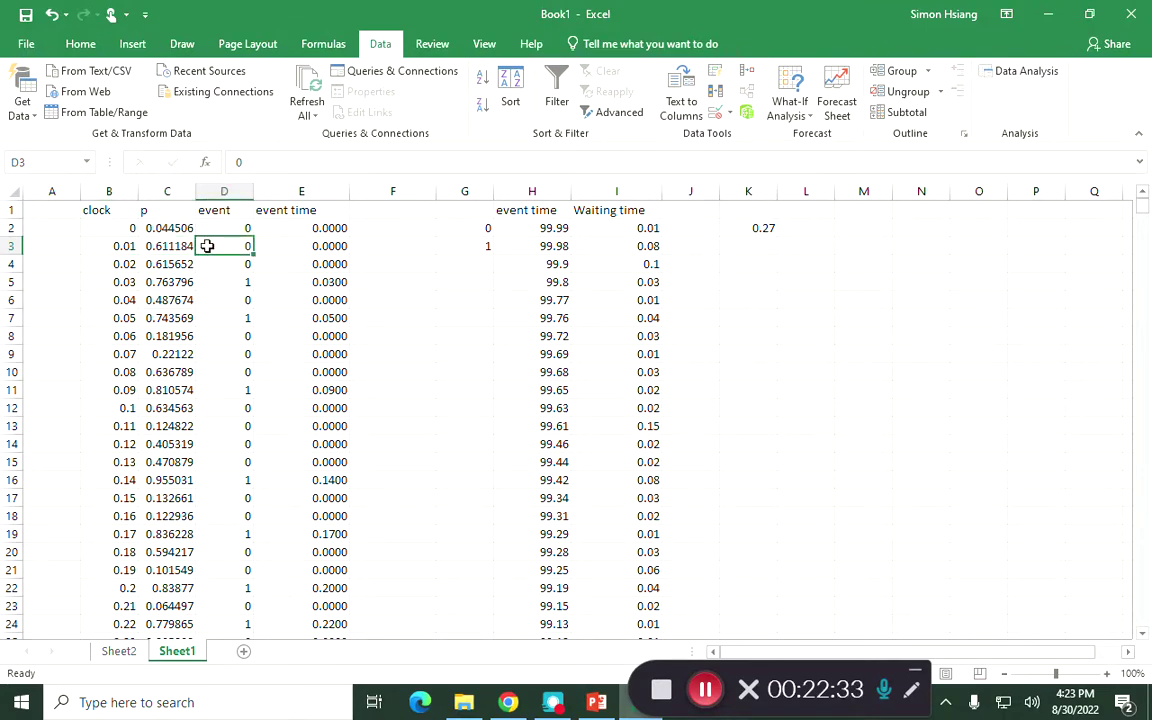
pyautogui.click(217, 283)
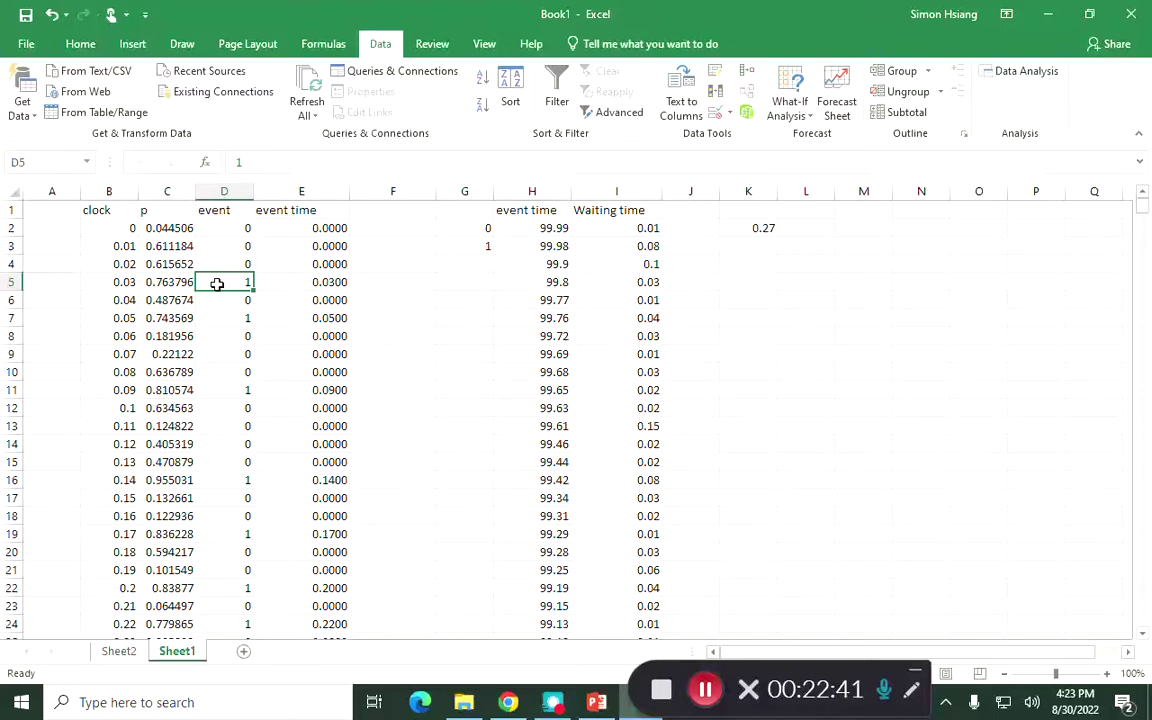
pyautogui.click(167, 228)
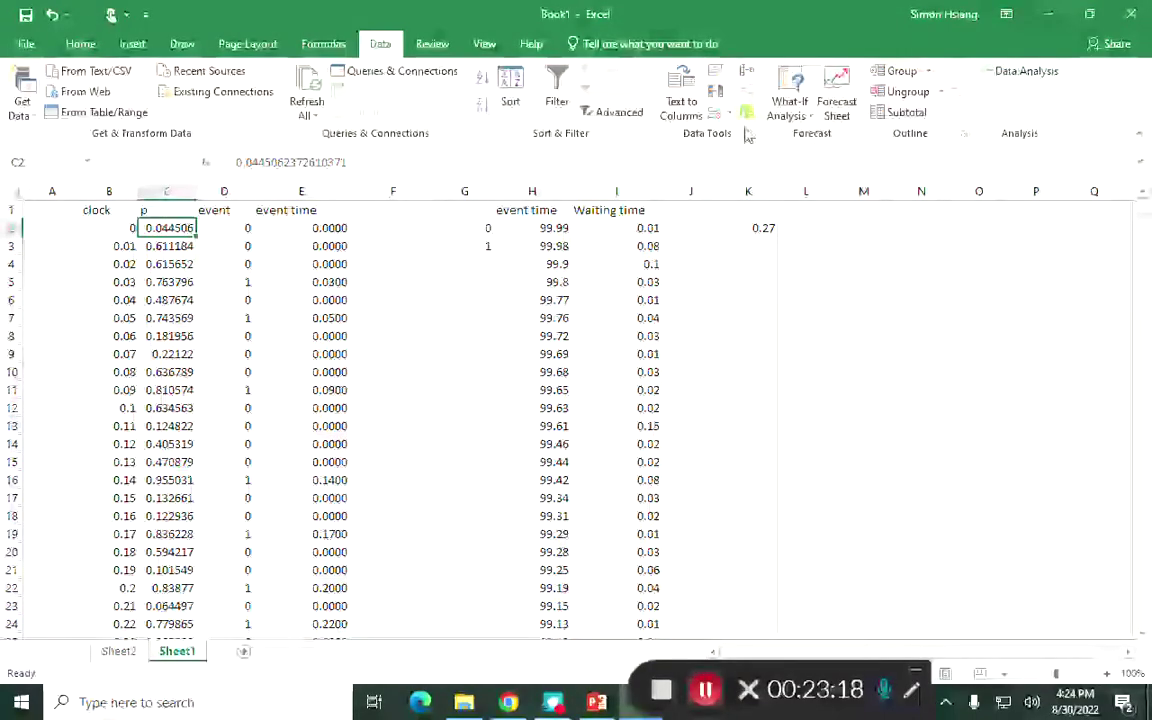
pyautogui.click(750, 227)
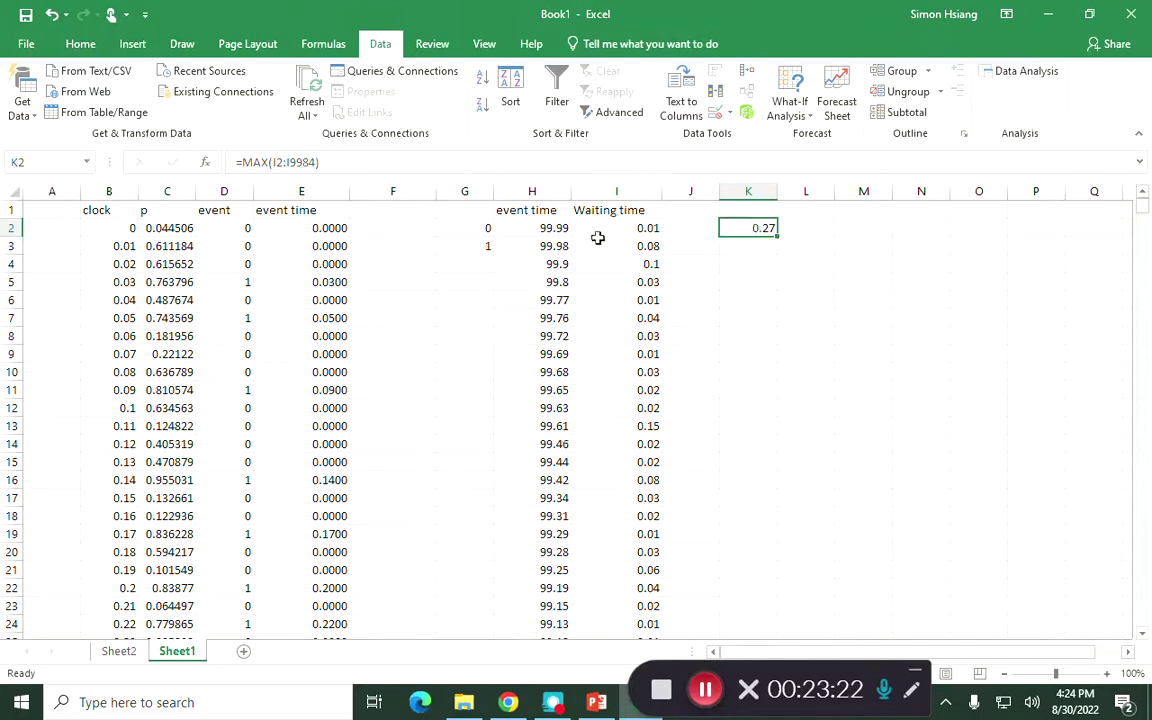
pyautogui.click(634, 228)
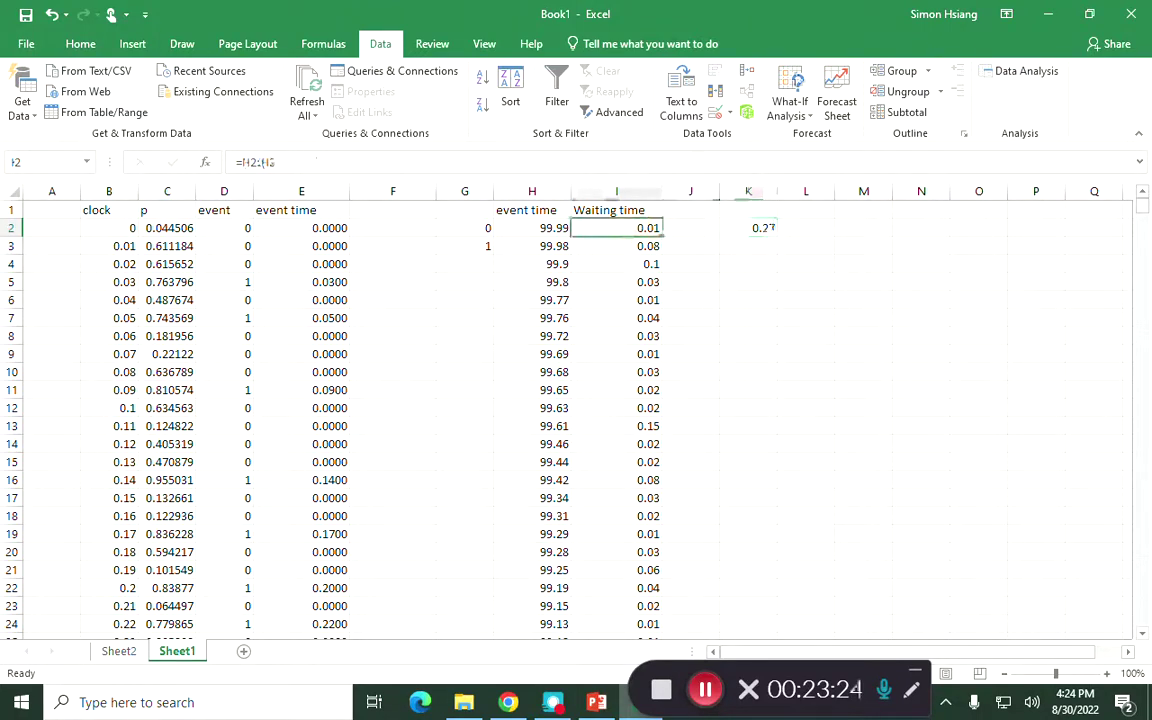
pyautogui.click(1048, 73)
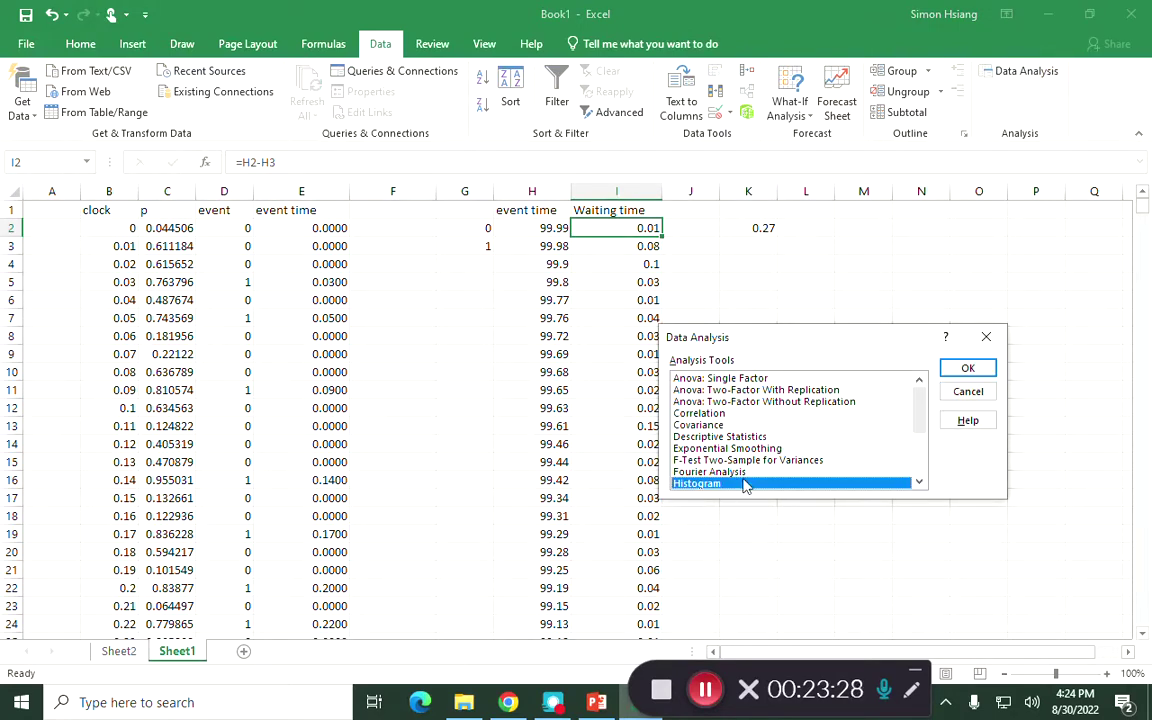
pyautogui.click(969, 368)
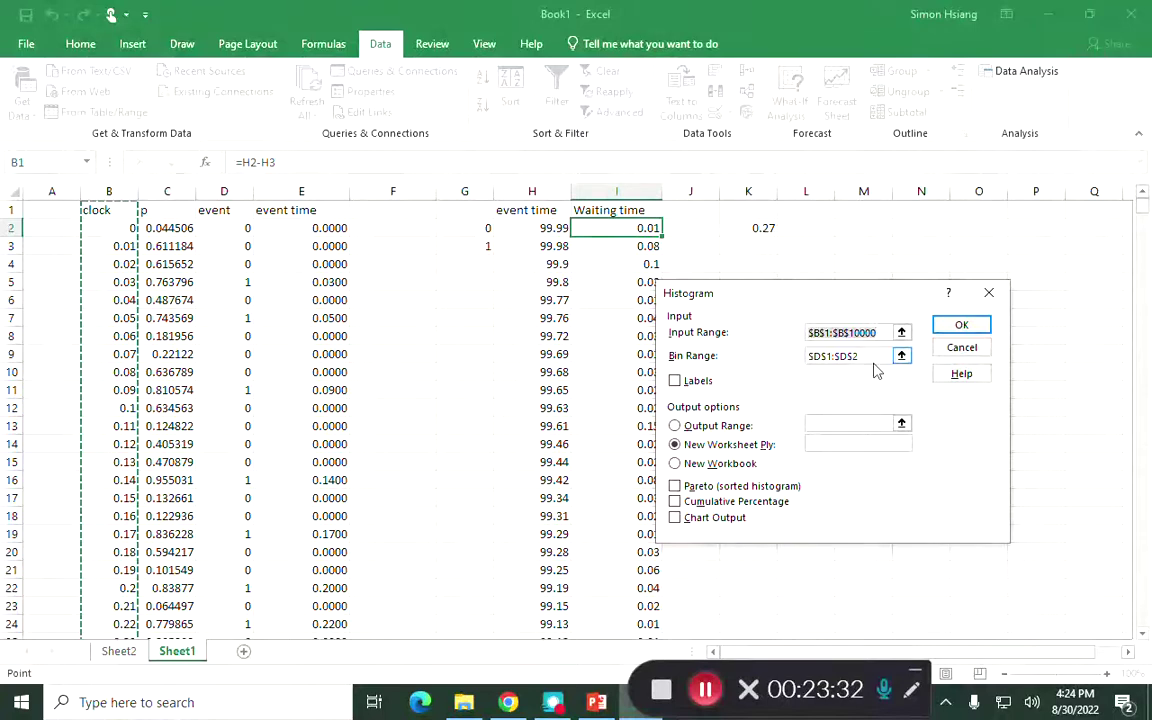
pyautogui.press('End')
pyautogui.press('Tab')
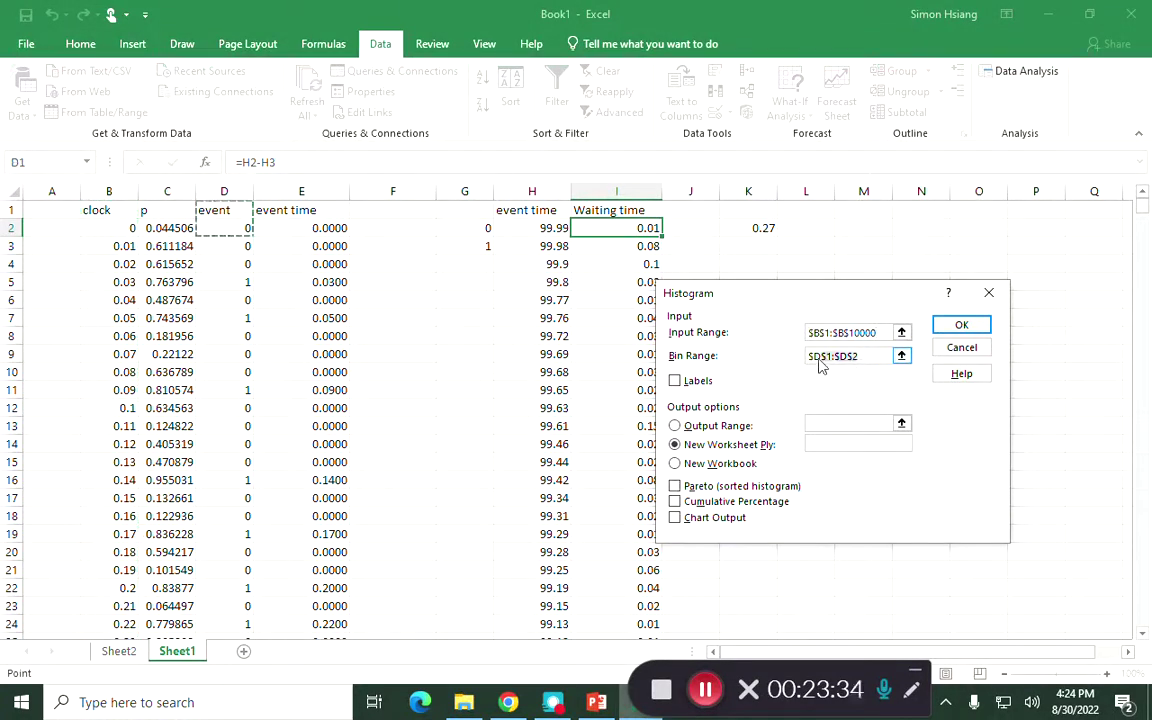
pyautogui.press('BackSpace')
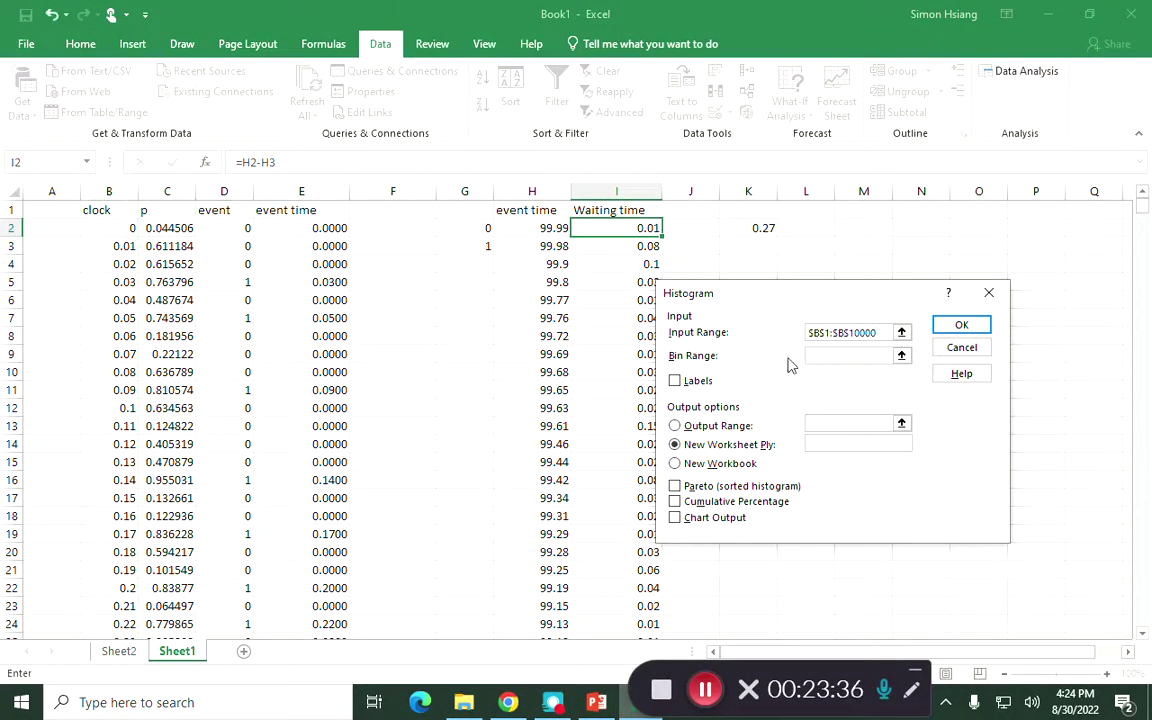
pyautogui.moveTo(782, 290); pyautogui.dragTo(296, 484)
pyautogui.click(764, 229)
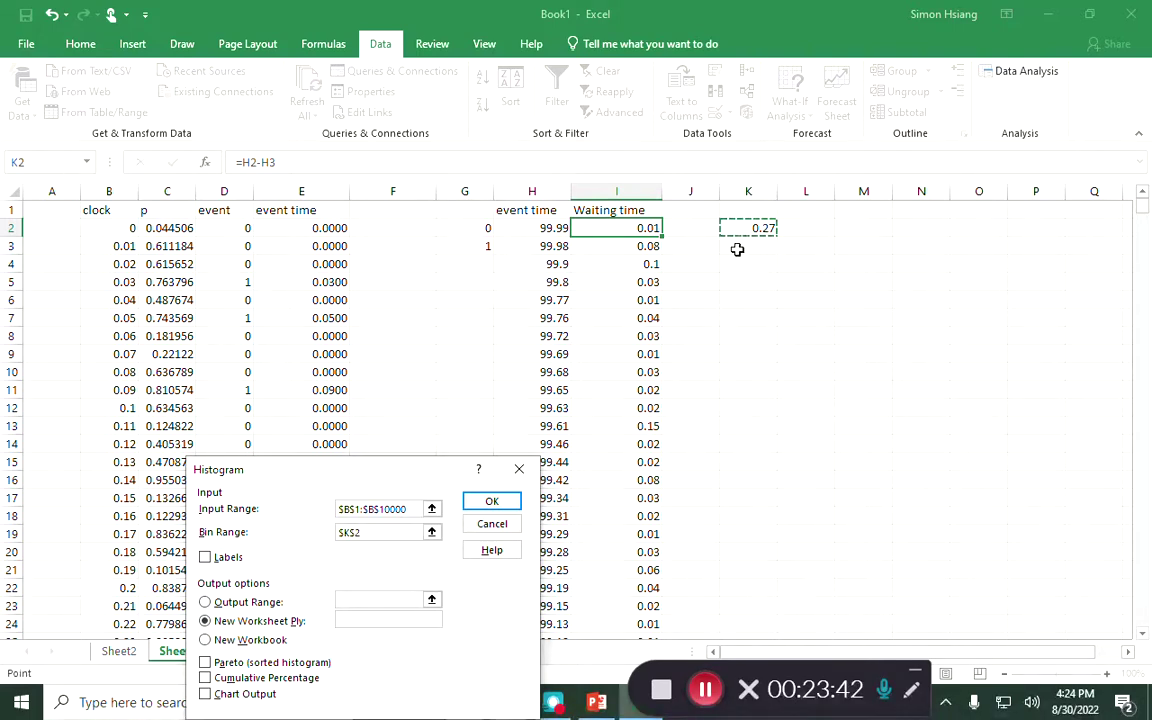
pyautogui.press('Escape')
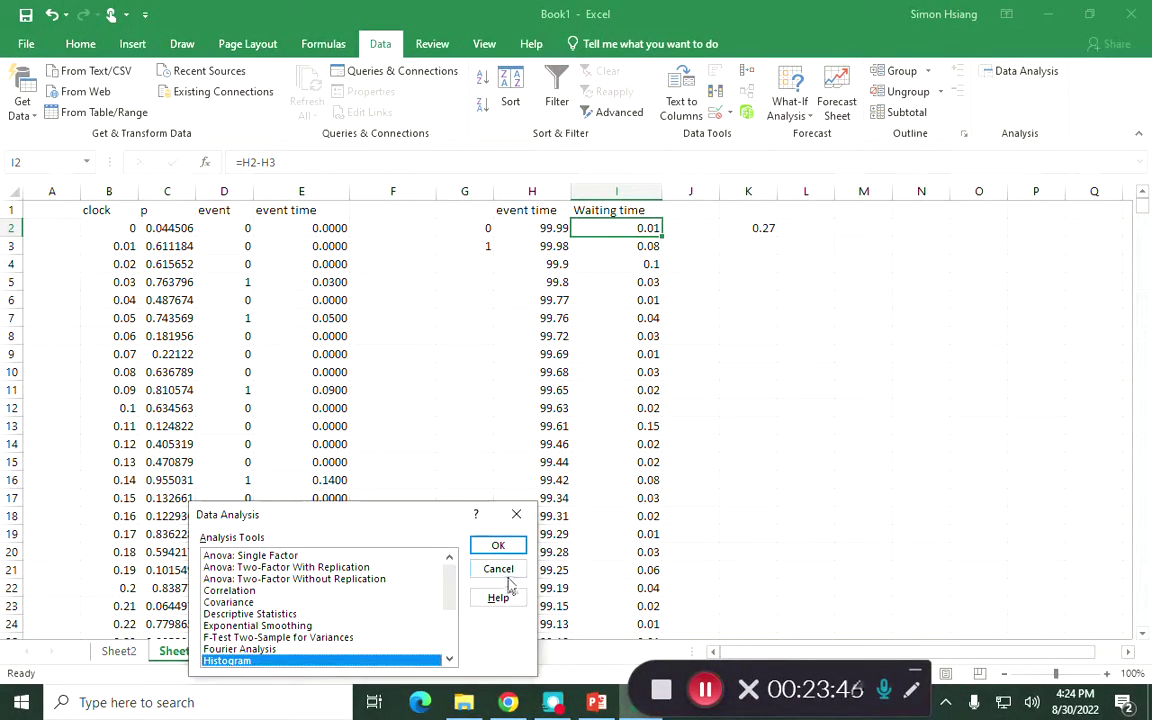
pyautogui.click(500, 570)
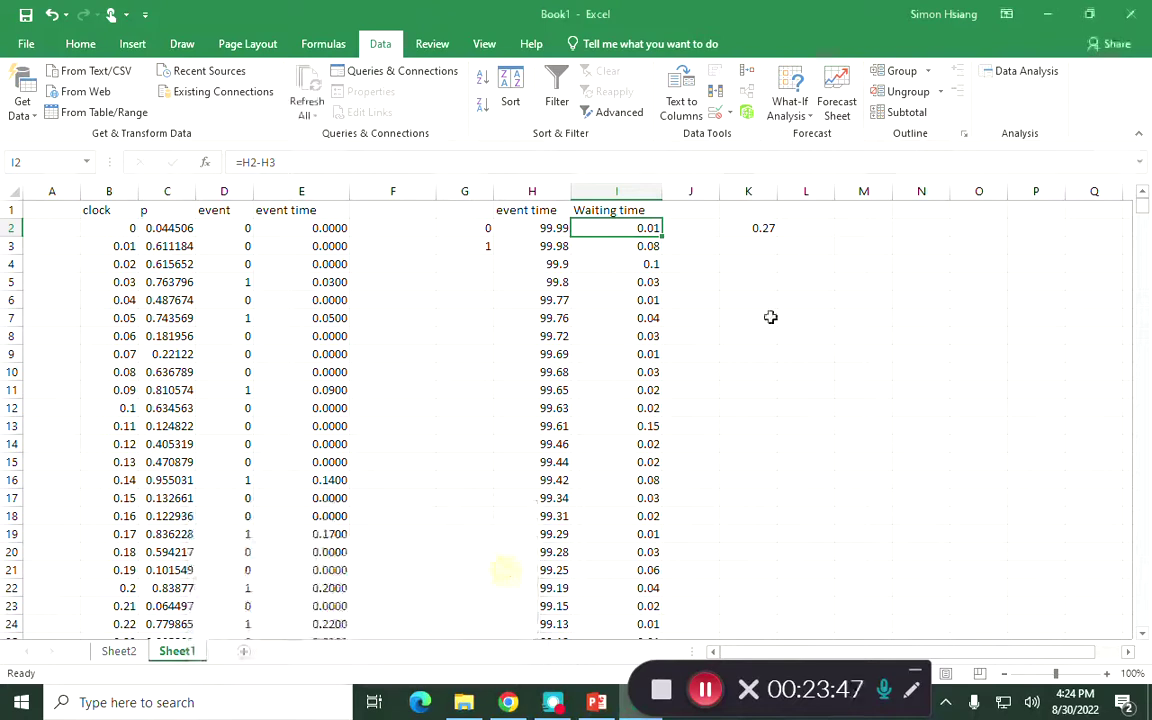
# - Add the header "bin" in K1 above the maximum waiting time
pyautogui.click(760, 228)
pyautogui.click(754, 208)
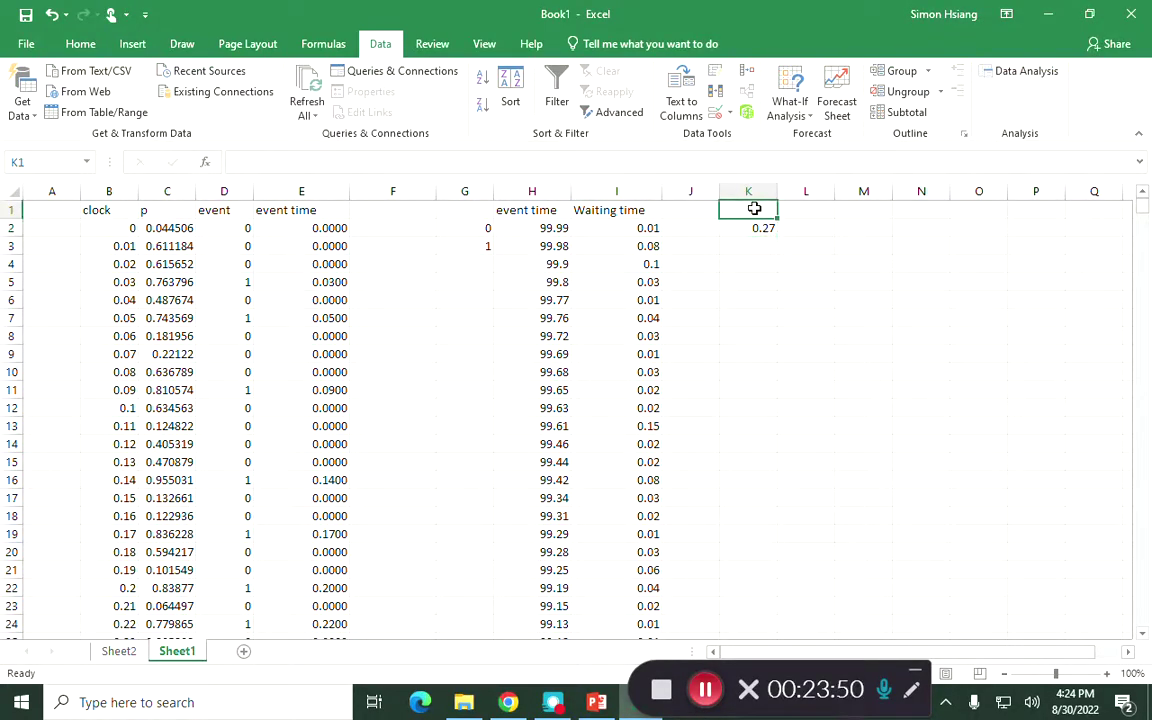
pyautogui.write('bin')
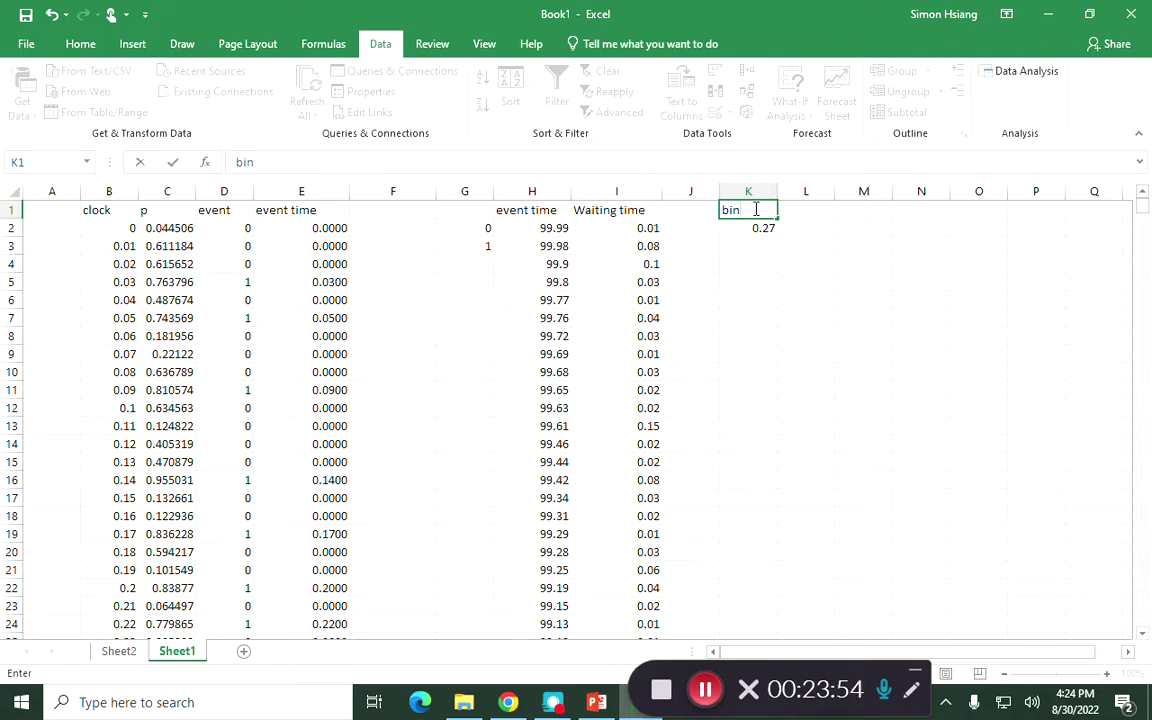
pyautogui.press('Return')
# - Enter the formula =K2-0.1 in K3 to step down from the largest bin value
pyautogui.press('Return')
pyautogui.write('=')
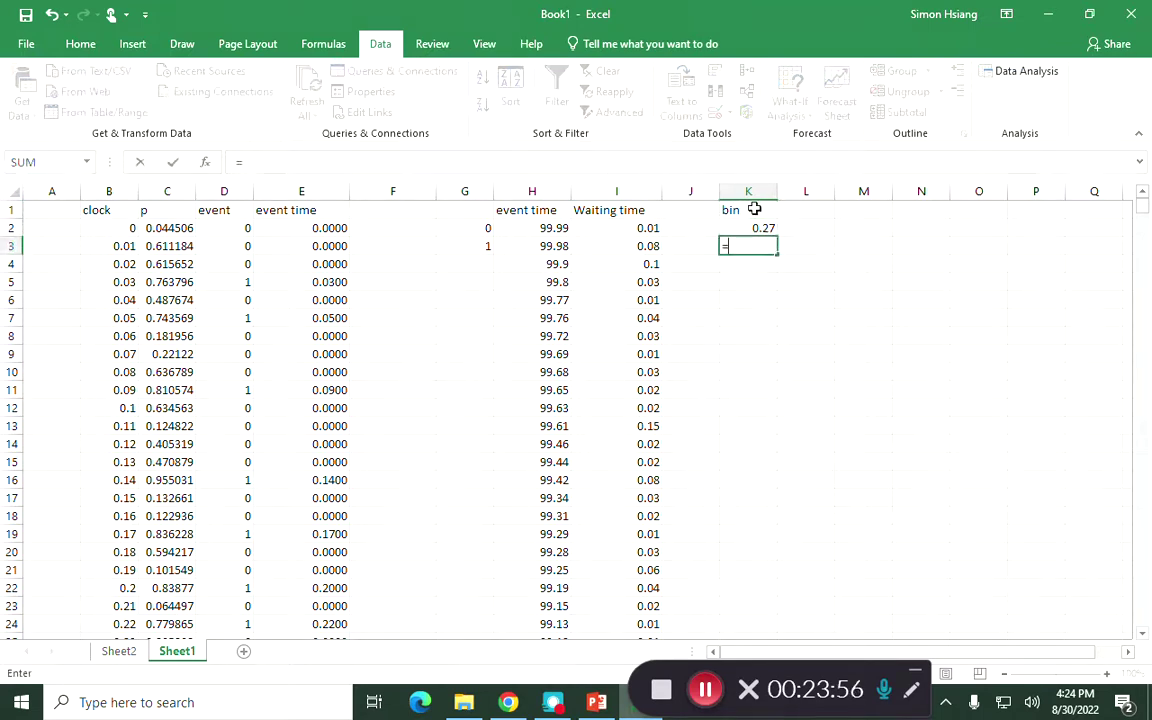
pyautogui.click(739, 229)
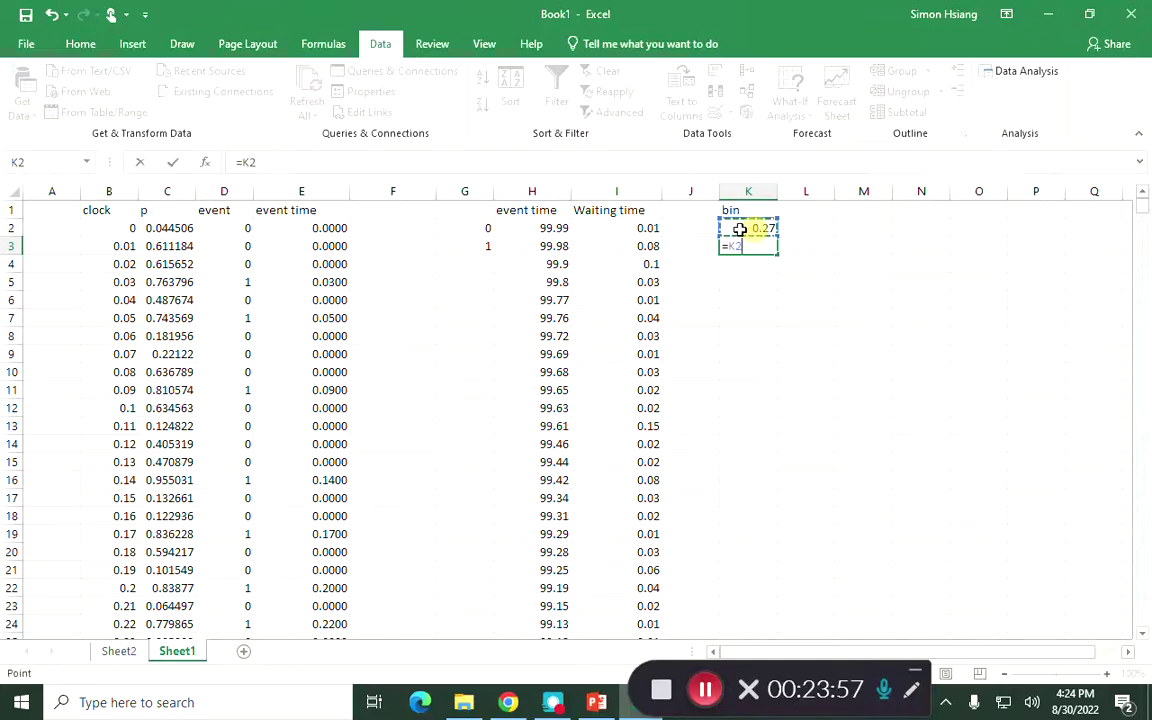
pyautogui.write('-')
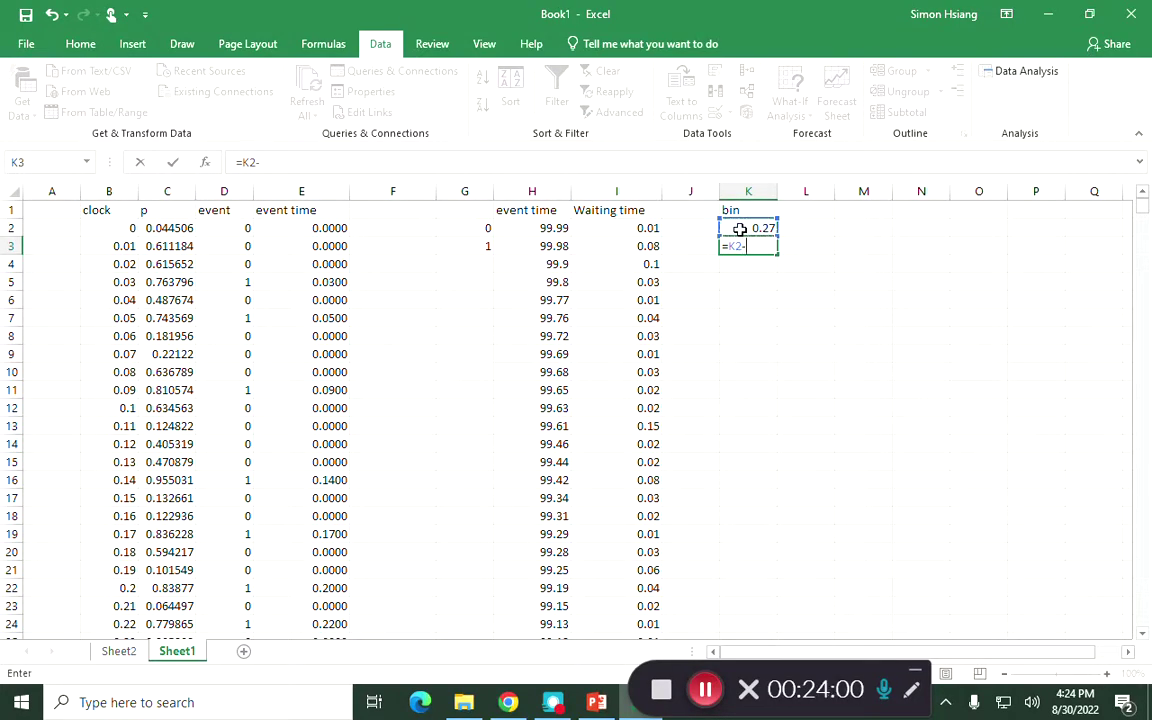
pyautogui.write('.1')
pyautogui.press('Return')
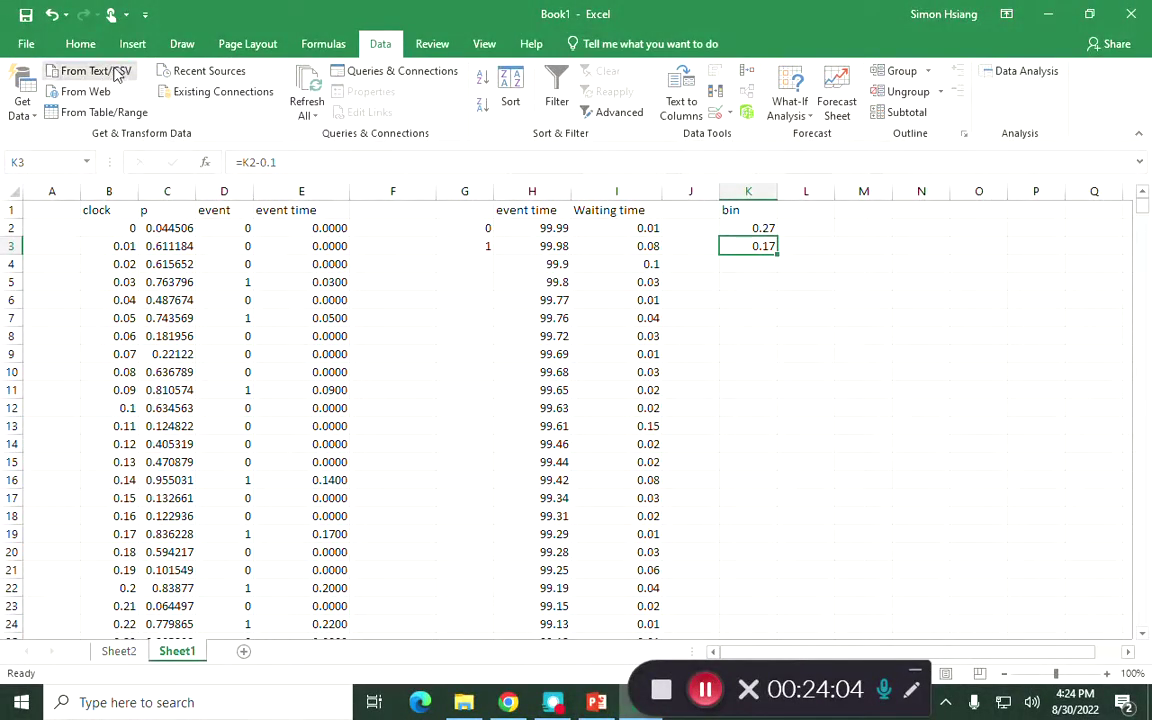
# - Change the bin decrement in K3 so the formula reads =K2-0.01
pyautogui.click(272, 168)
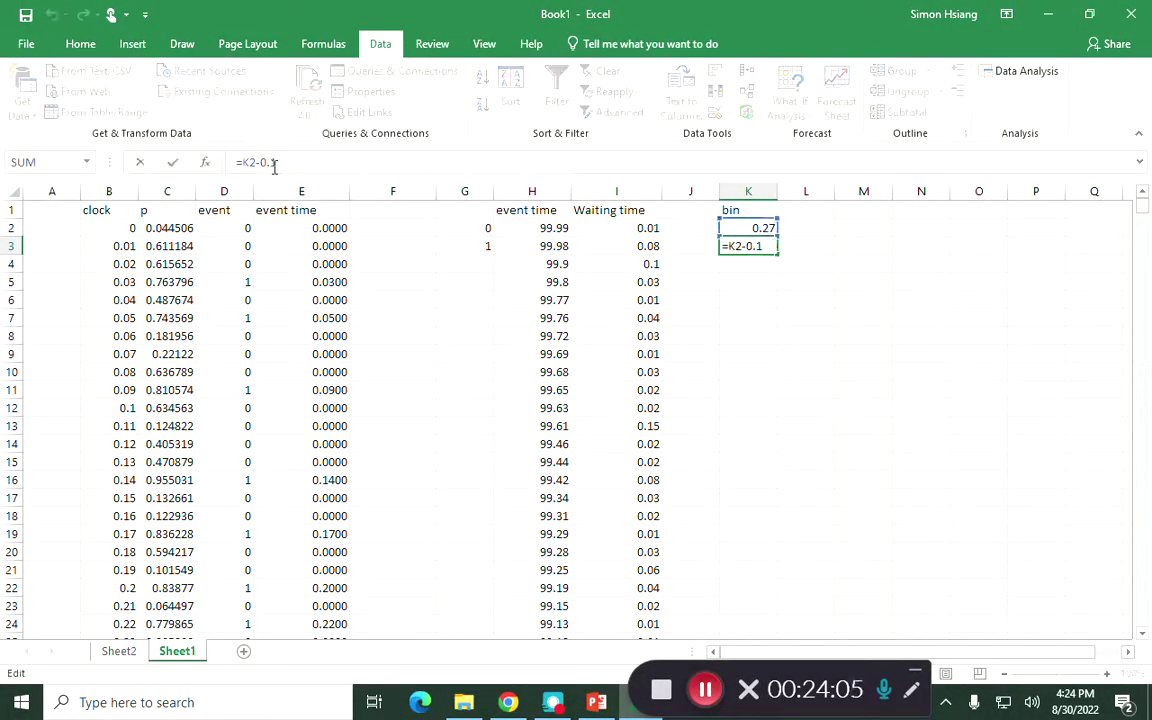
pyautogui.click(270, 163)
pyautogui.write('0')
pyautogui.press('Return')
pyautogui.press('Up')
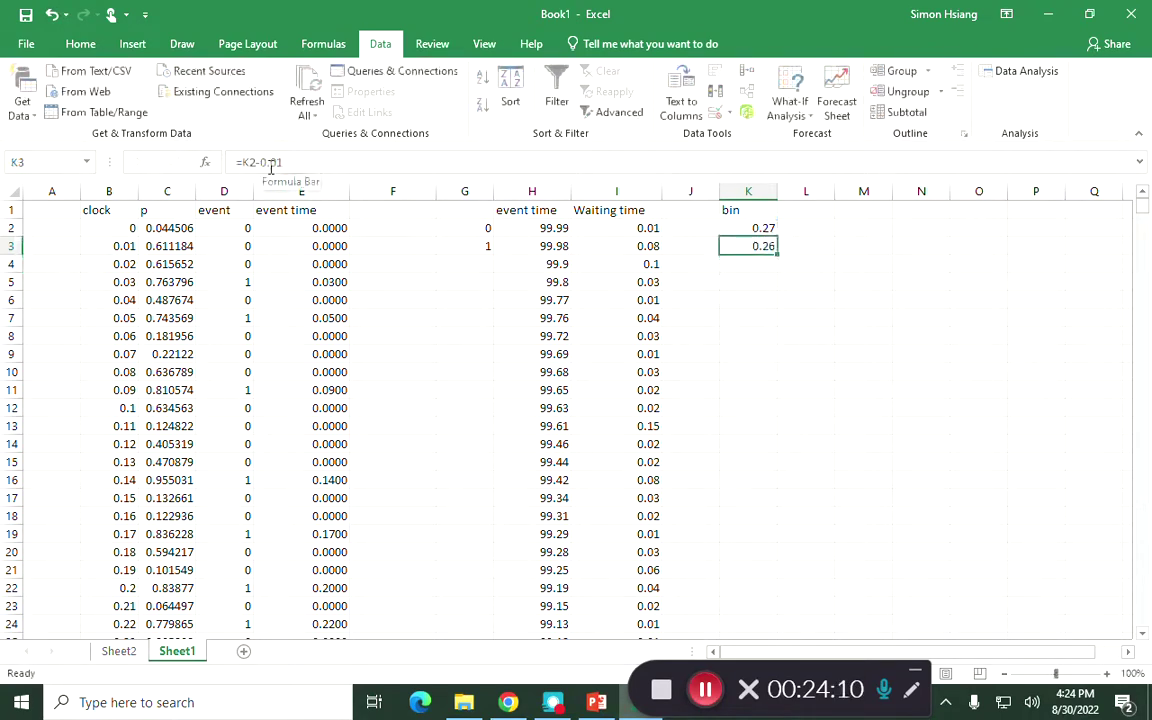
# - Copy the K3 decrement formula down the bin column through K29
pyautogui.hotkey('ctrl', 'c')
pyautogui.hotkey('shift', 'Down')
pyautogui.hotkey('shift', 'Down')
pyautogui.hotkey('shift', 'Down')
pyautogui.hotkey('shift', 'Down')
pyautogui.hotkey('shift', 'Down')
pyautogui.hotkey('shift', 'Down')
pyautogui.hotkey('shift', 'Down')
pyautogui.hotkey('shift', 'Down')
pyautogui.hotkey('shift', 'Down')
pyautogui.hotkey('shift', 'Down')
pyautogui.hotkey('shift', 'Down')
pyautogui.hotkey('shift', 'Down')
pyautogui.hotkey('shift', 'Down')
pyautogui.hotkey('shift', 'Down')
pyautogui.hotkey('shift', 'Down')
pyautogui.hotkey('shift', 'Down')
pyautogui.hotkey('shift', 'Down')
pyautogui.hotkey('shift', 'Down')
pyautogui.hotkey('shift', 'Down')
pyautogui.hotkey('shift', 'Down')
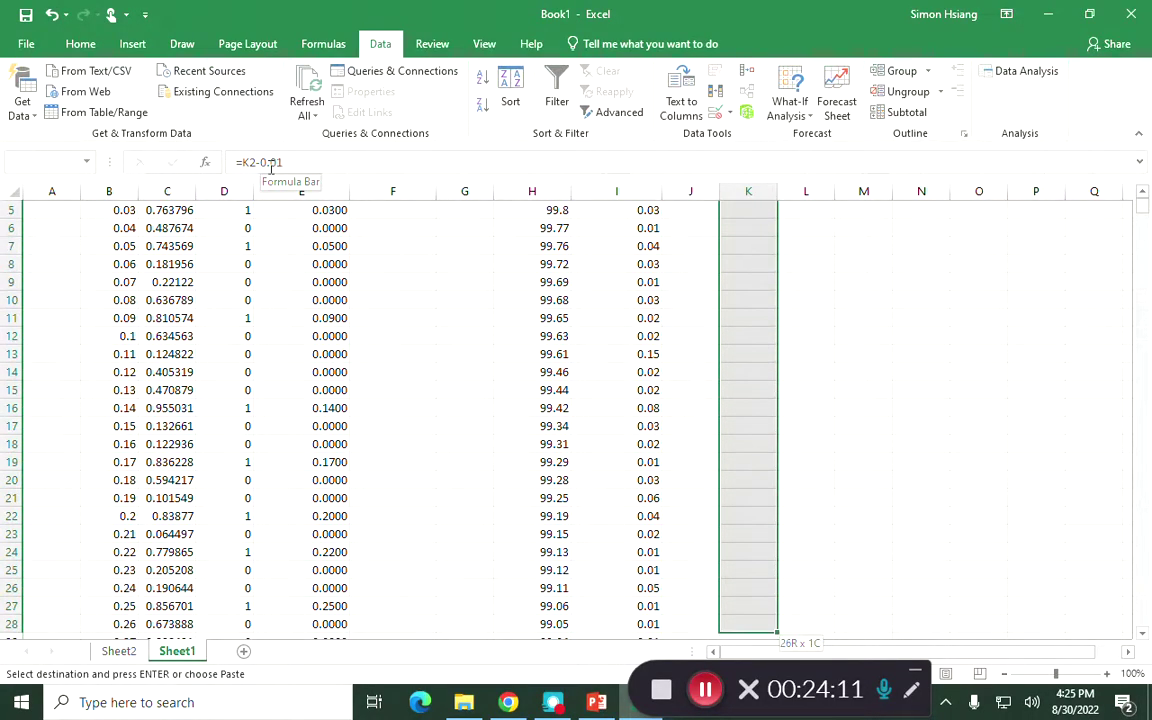
pyautogui.hotkey('ctrl', 'v')
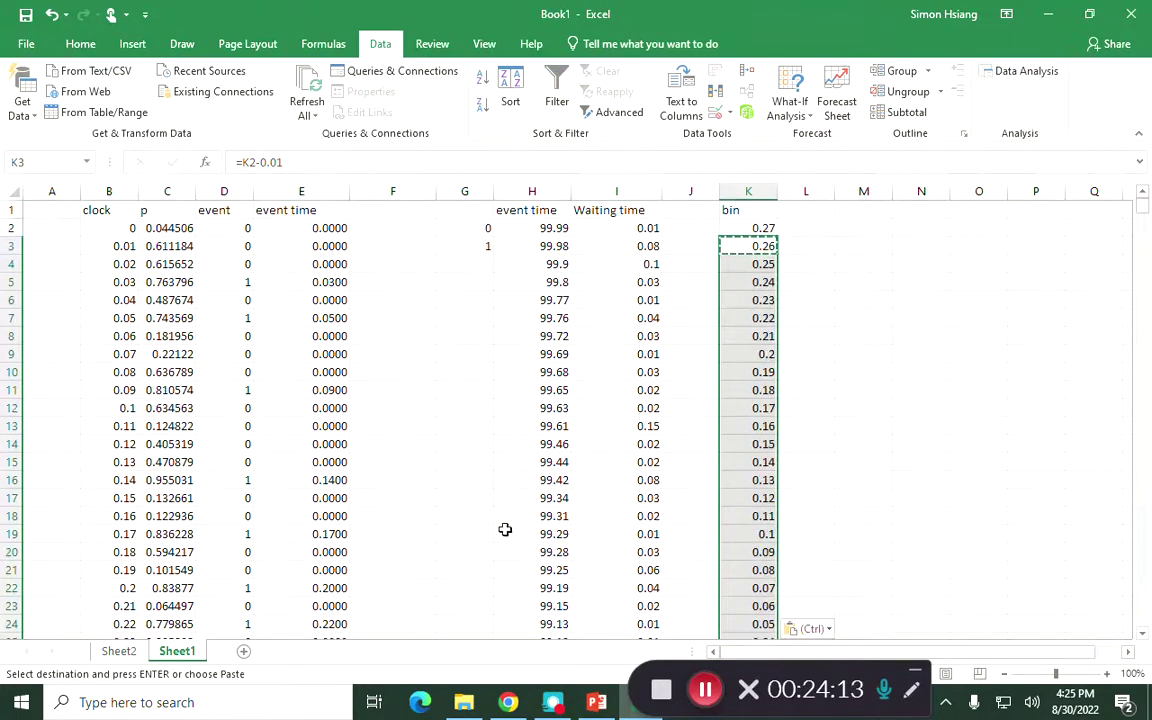
# - Replace the near-zero final bin formula in K29 with the value 0
pyautogui.scroll(-5, 740, 415)
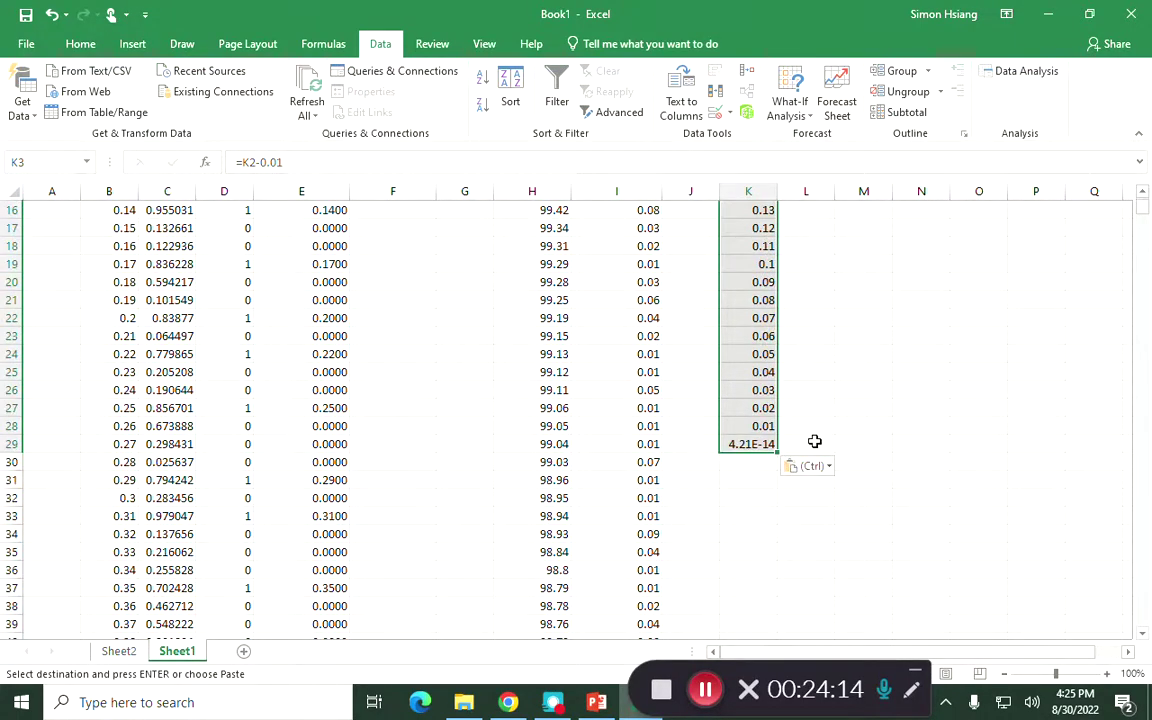
pyautogui.click(752, 443)
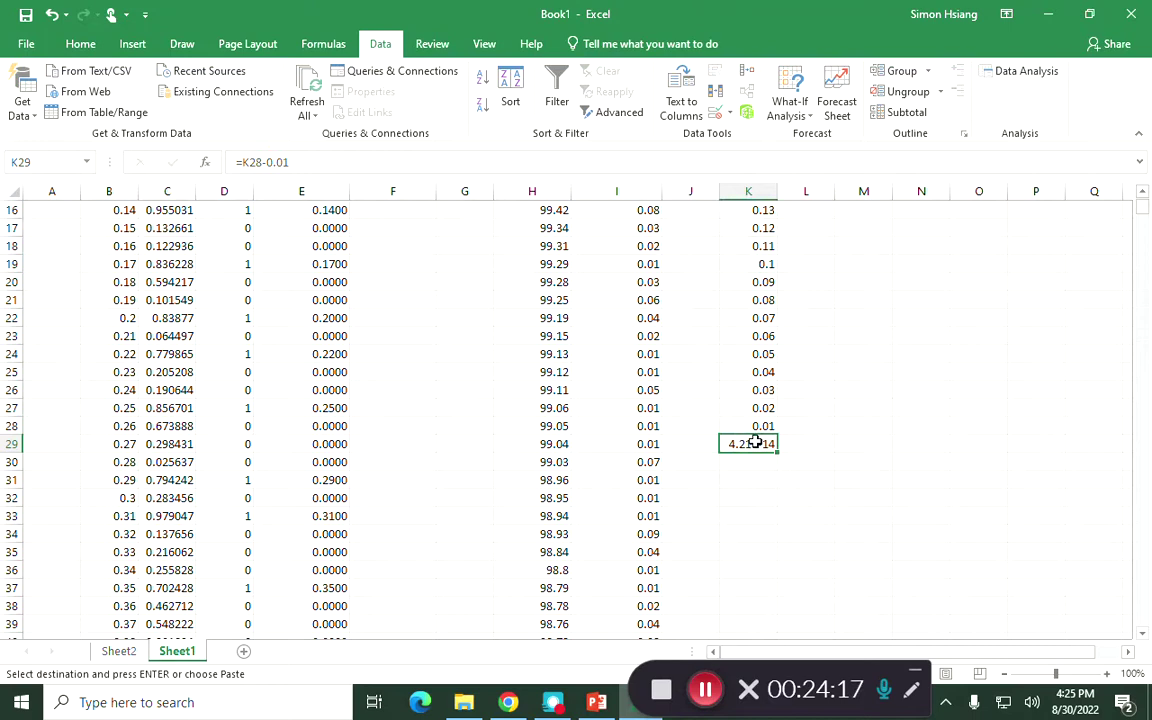
pyautogui.write('0')
pyautogui.press('Return')
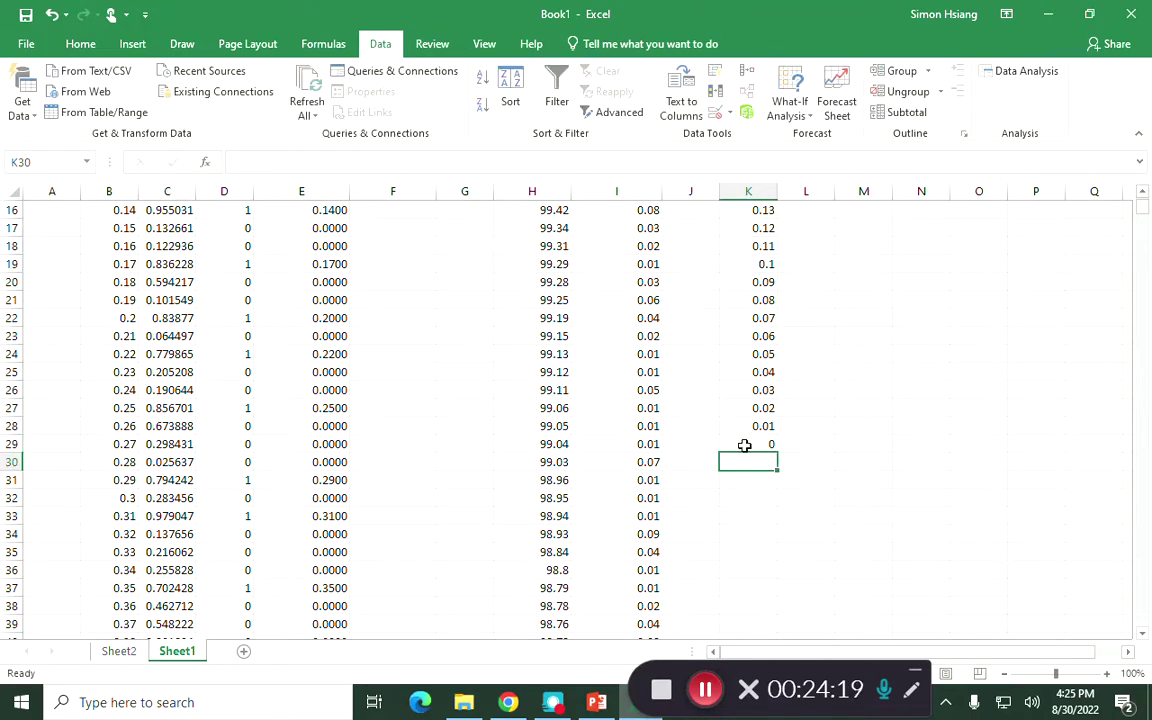
# - Start a Histogram data analysis and set its input range to the waiting times in $I$2:$I$9984
pyautogui.scroll(5, 750, 386)
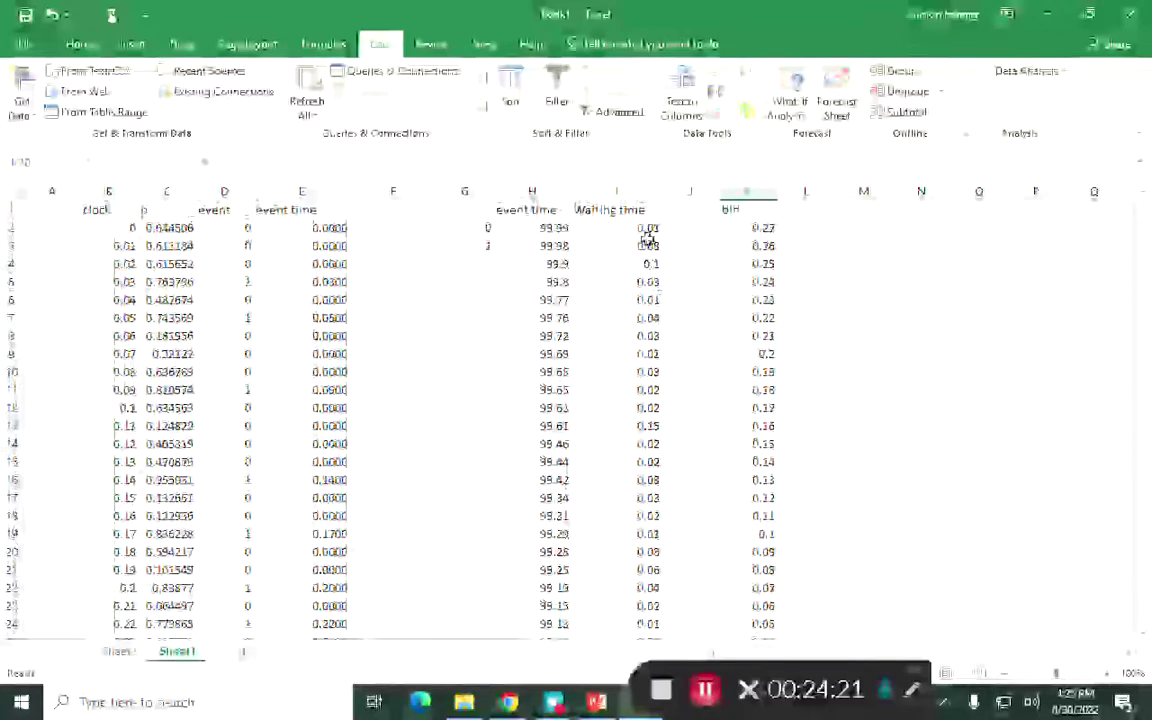
pyautogui.click(640, 226)
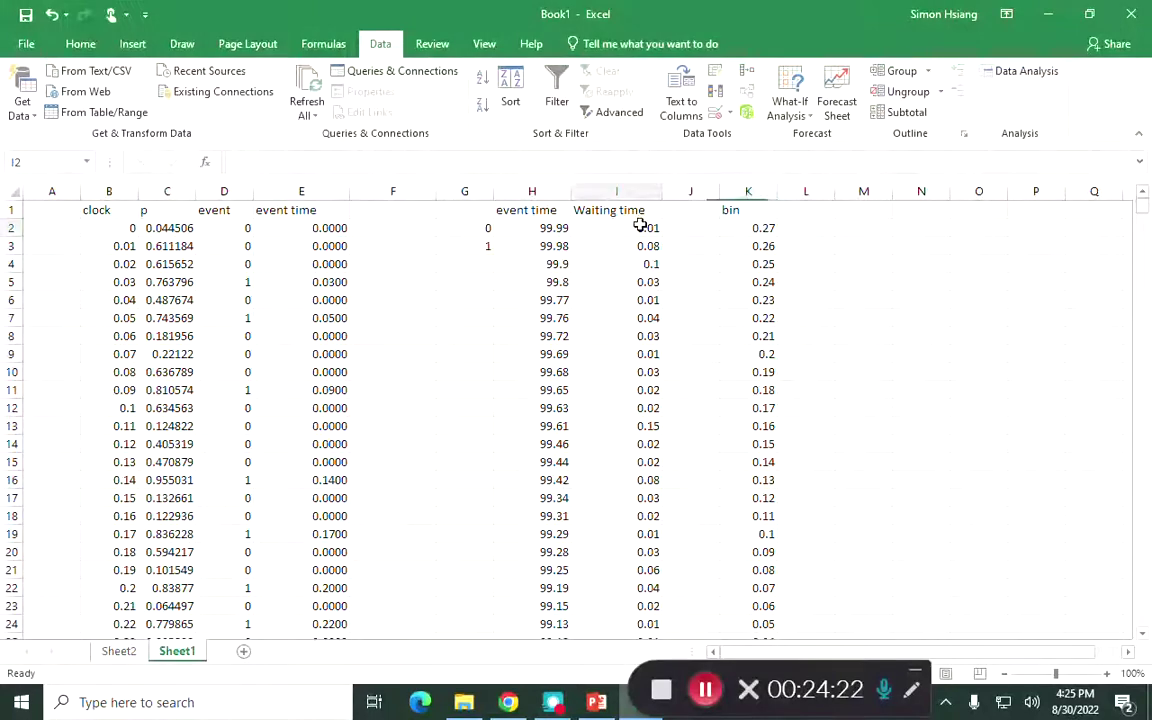
pyautogui.click(1027, 71)
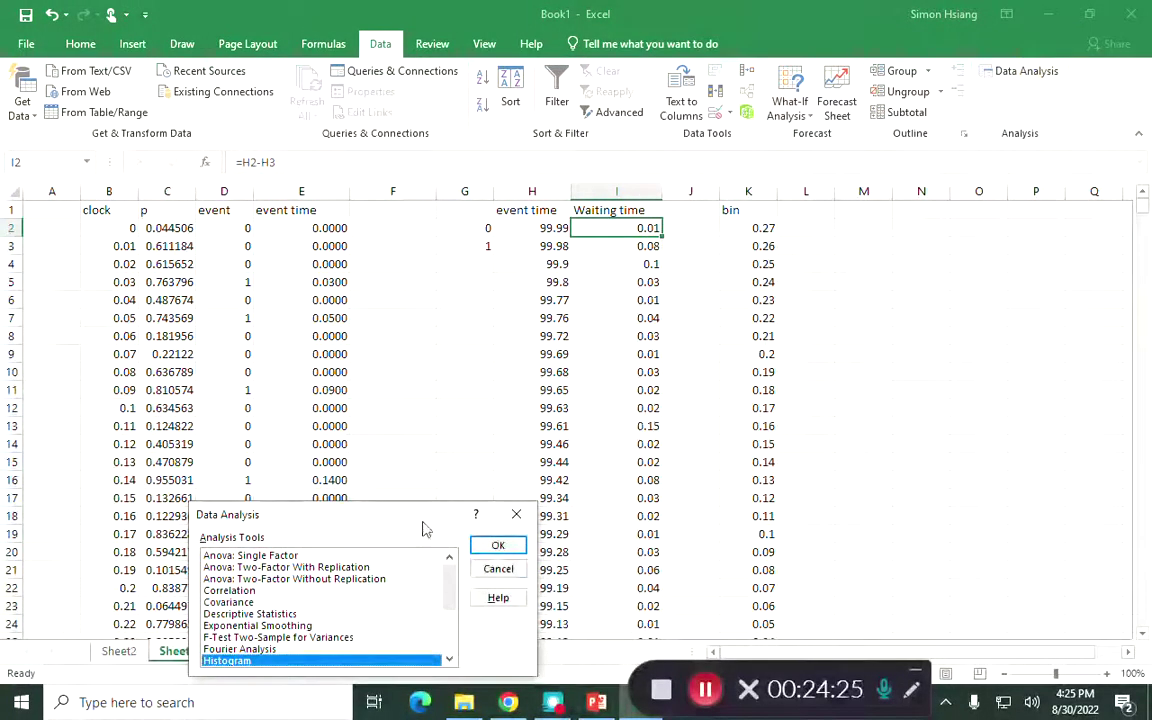
pyautogui.click(506, 545)
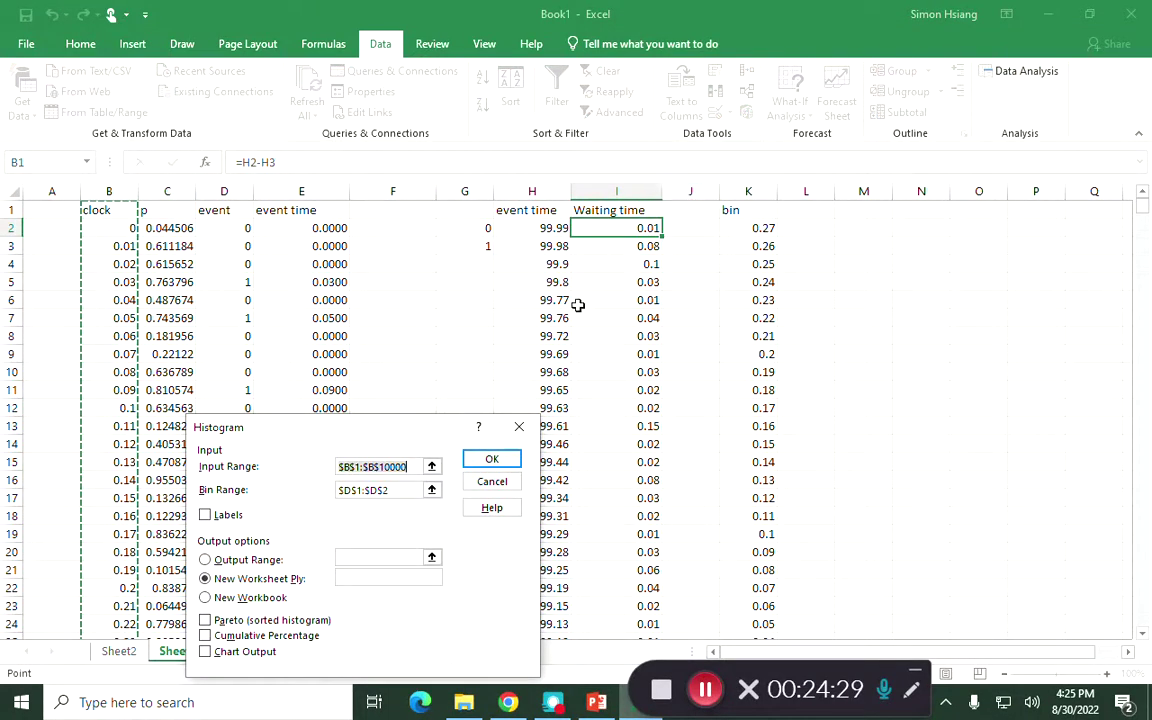
pyautogui.click(646, 228)
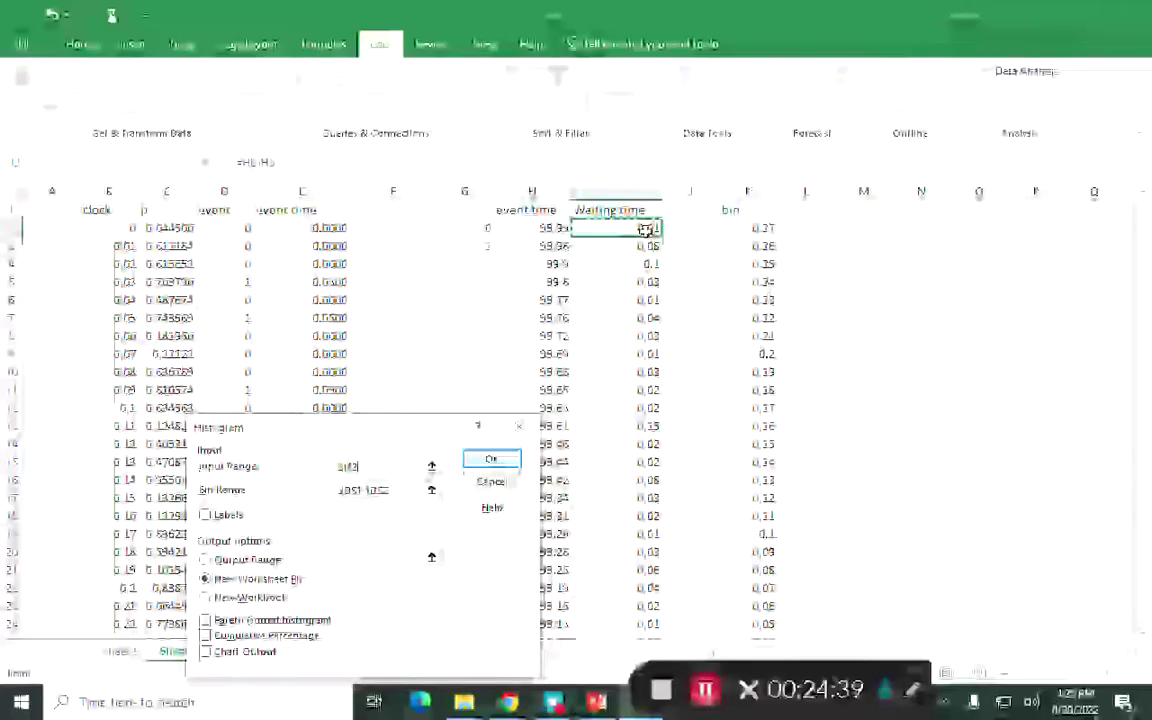
pyautogui.hotkey('ctrl', 'shift', 'Down')
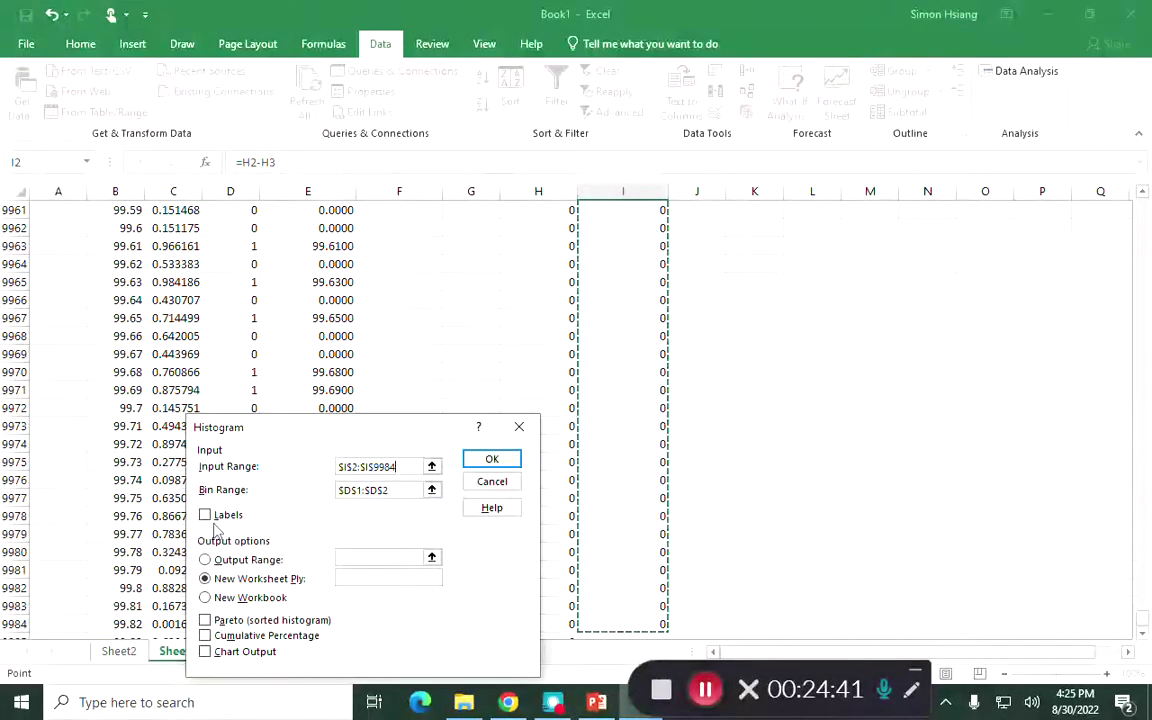
# - Set the histogram's bin range to the bin values in K2:K29 and generate the frequency table on a new worksheet
pyautogui.click(397, 494)
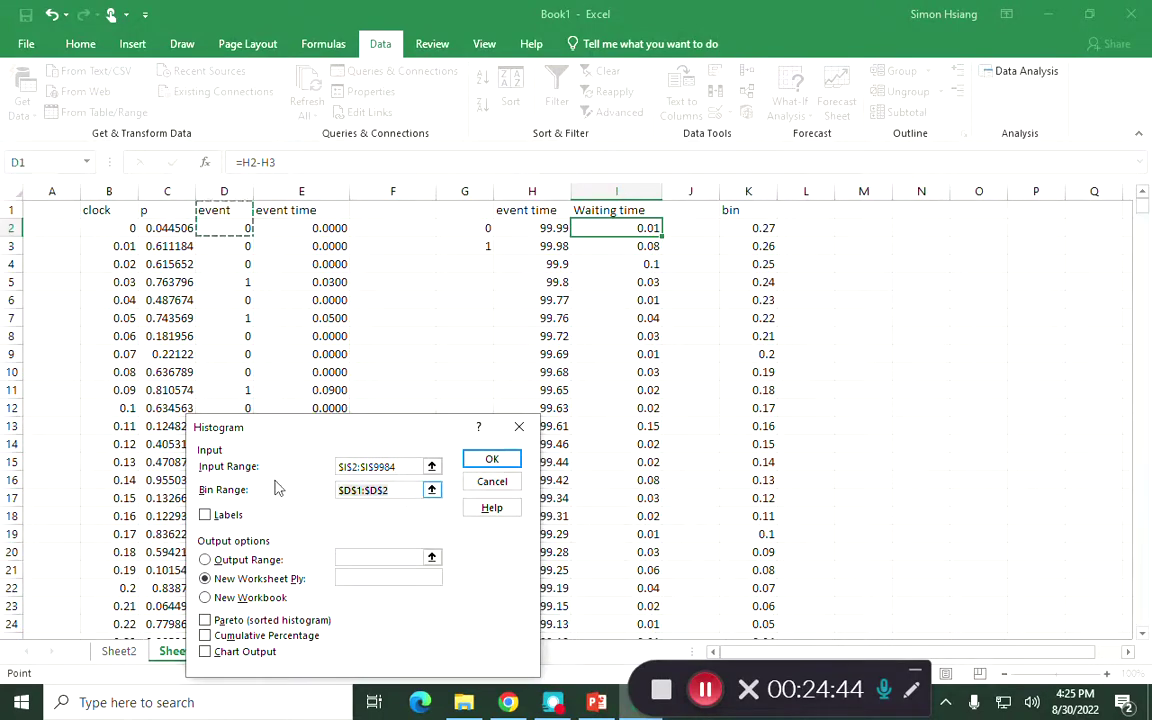
pyautogui.click(764, 229)
pyautogui.moveTo(764, 229); pyautogui.dragTo(779, 607)
pyautogui.click(492, 458)
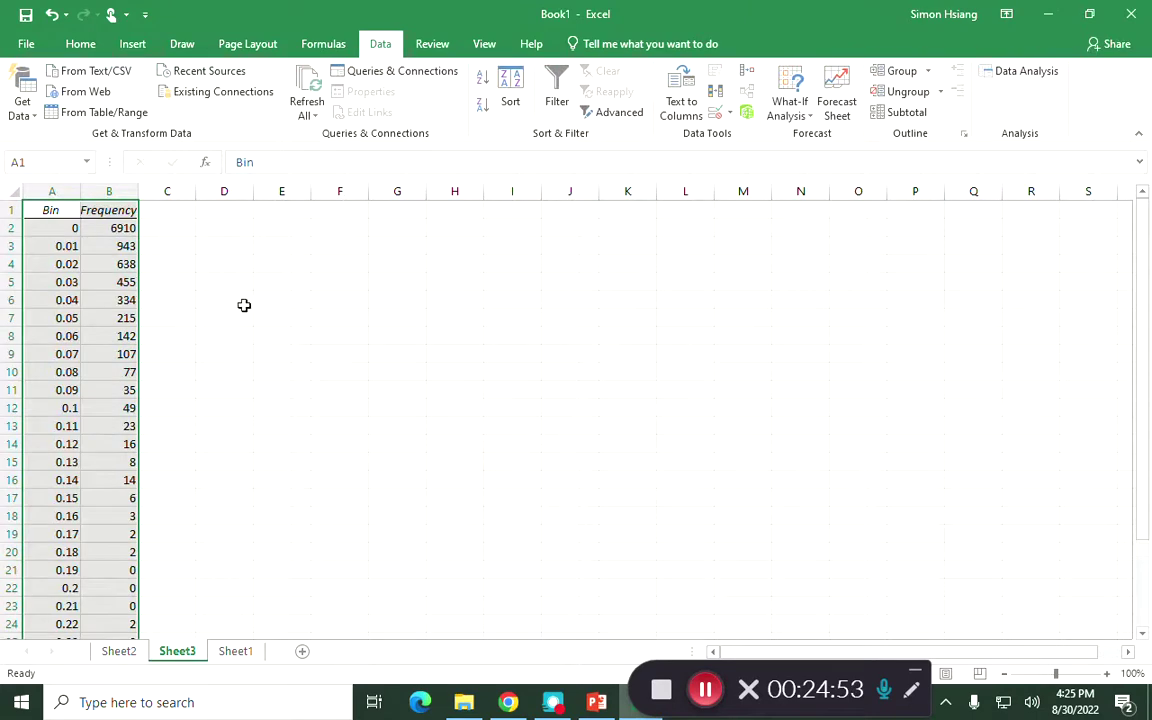
# - Review the Bin and Frequency table and total the frequencies in B31 with =SUM(B2:B29)
pyautogui.click(245, 302)
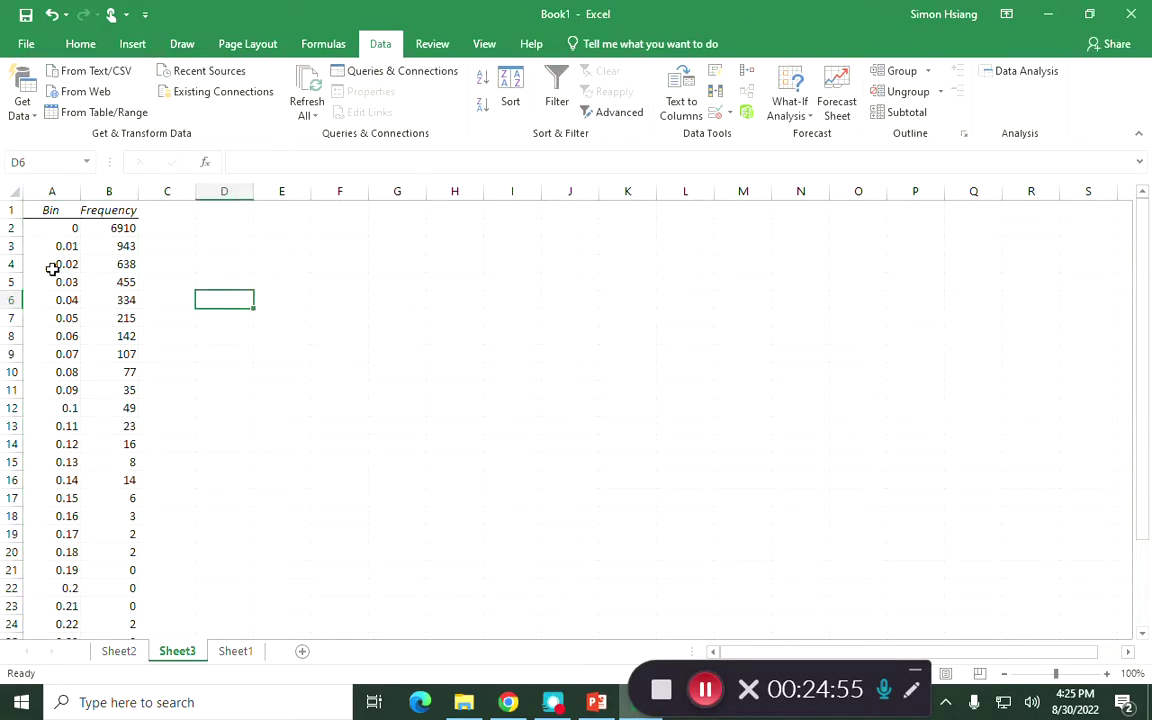
pyautogui.scroll(-2, 95, 238)
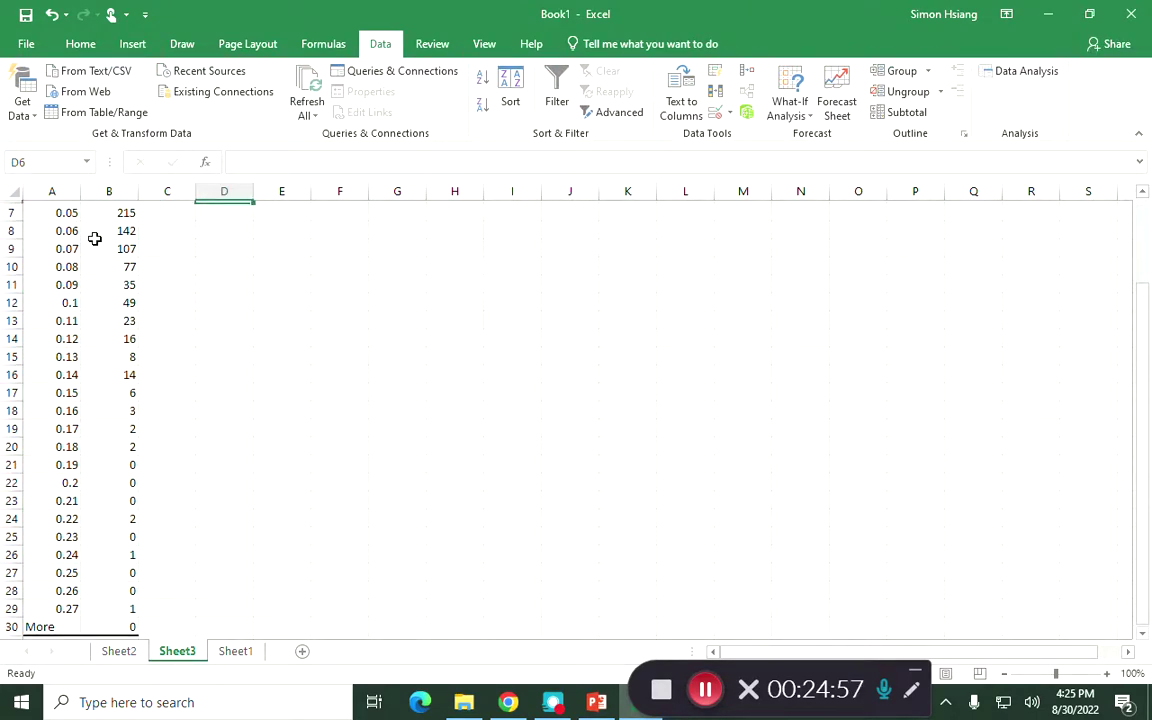
pyautogui.scroll(2, 95, 238)
pyautogui.click(110, 225)
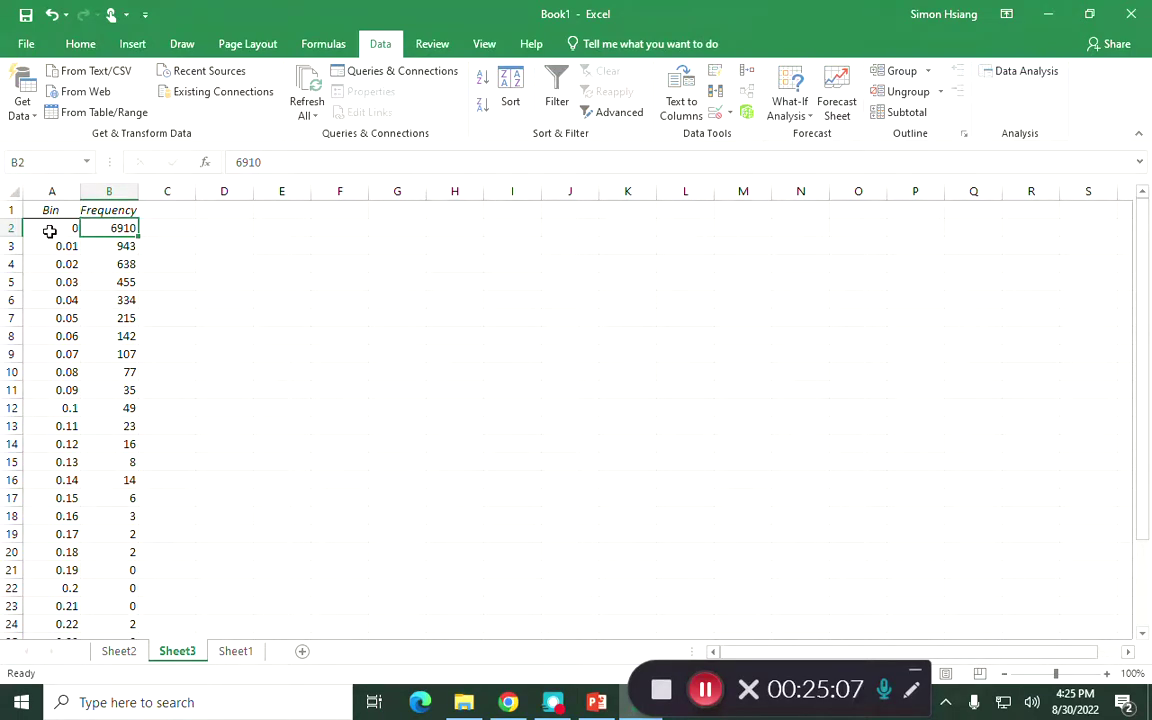
pyautogui.scroll(-4, 44, 378)
pyautogui.click(121, 536)
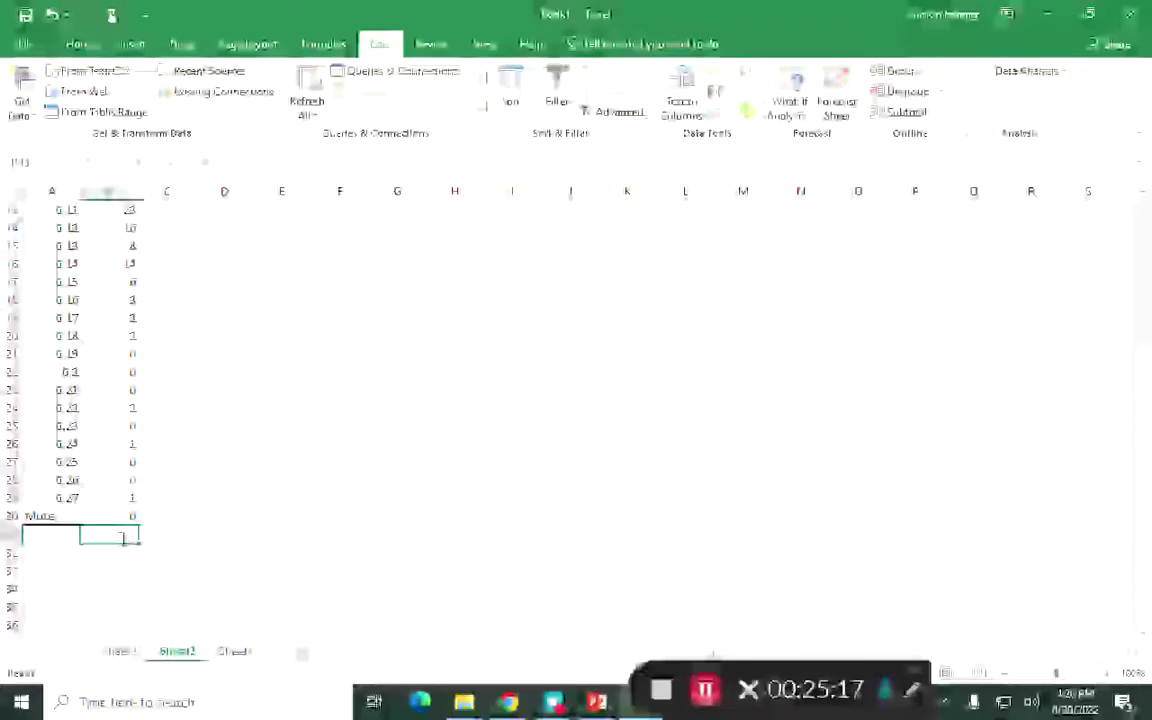
pyautogui.write('=sum')
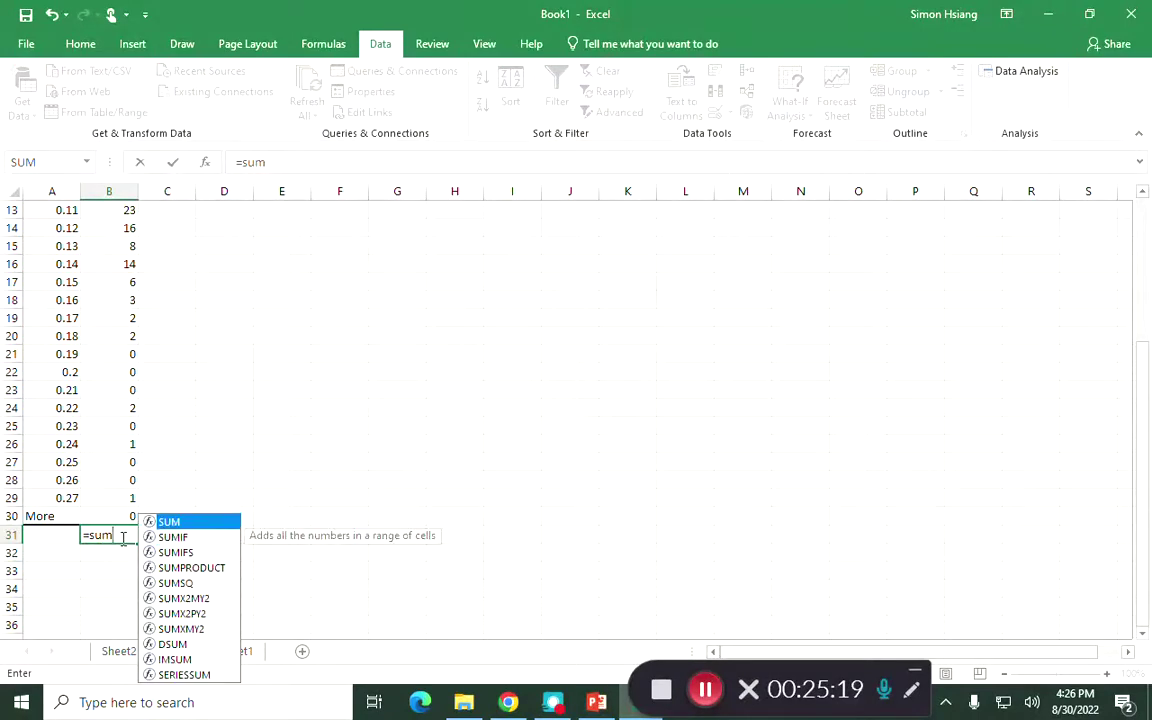
pyautogui.write('(')
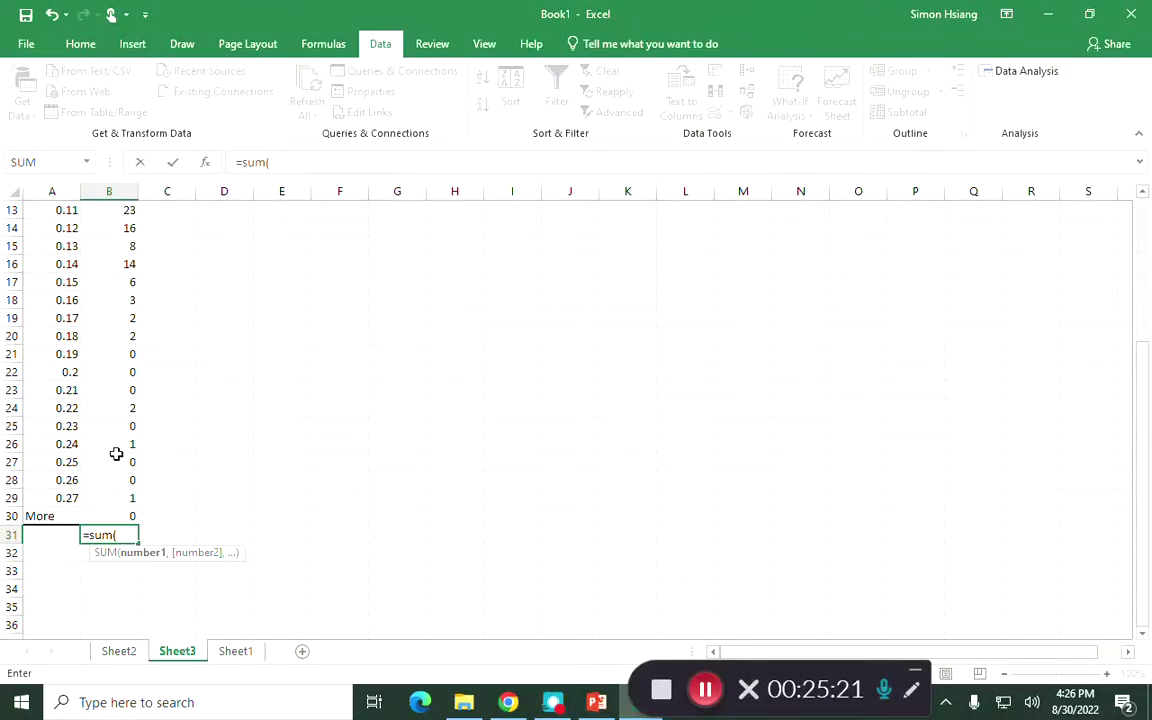
pyautogui.click(112, 501)
pyautogui.hotkey('shift', 'Up')
pyautogui.hotkey('shift', 'Up')
pyautogui.hotkey('shift', 'Up')
pyautogui.hotkey('shift', 'Up')
pyautogui.hotkey('shift', 'Up')
pyautogui.hotkey('shift', 'Up')
pyautogui.hotkey('shift', 'Up')
pyautogui.hotkey('shift', 'Up')
pyautogui.hotkey('shift', 'Up')
pyautogui.hotkey('shift', 'Up')
pyautogui.hotkey('shift', 'Up')
pyautogui.hotkey('shift', 'Up')
pyautogui.hotkey('shift', 'Up')
pyautogui.hotkey('shift', 'Up')
pyautogui.hotkey('shift', 'Up')
pyautogui.hotkey('shift', 'Up')
pyautogui.hotkey('shift', 'Up')
pyautogui.hotkey('shift', 'Up')
pyautogui.hotkey('shift', 'Up')
pyautogui.hotkey('shift', 'Up')
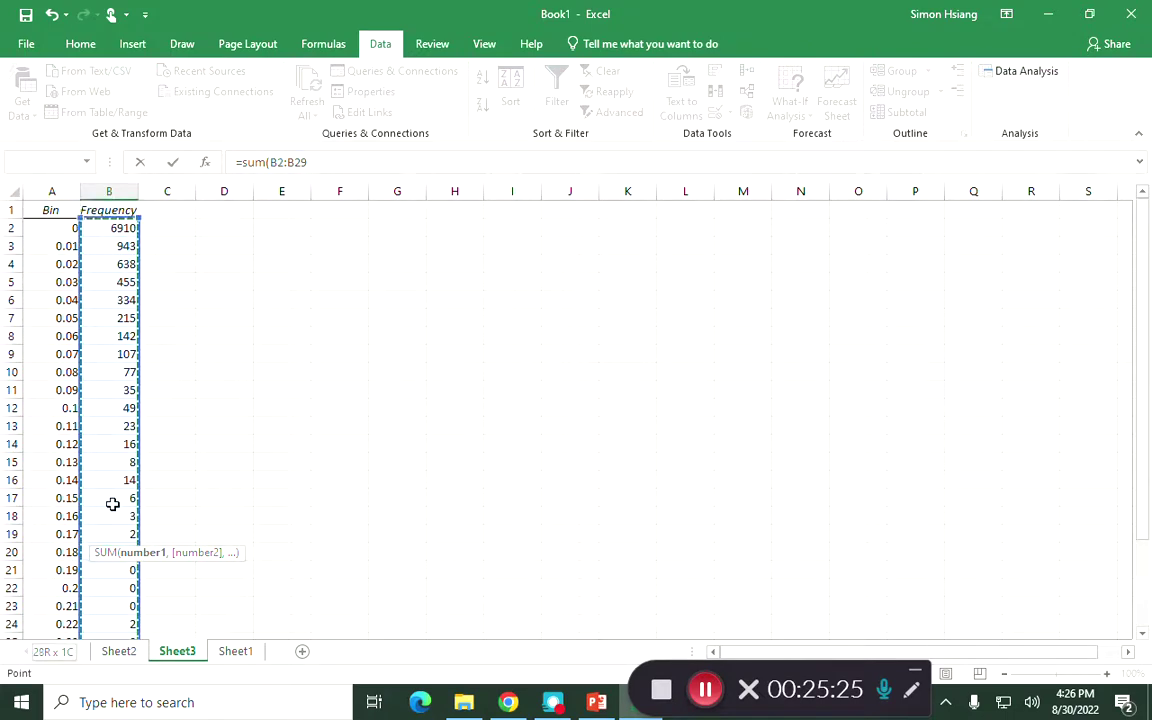
pyautogui.press('Return')
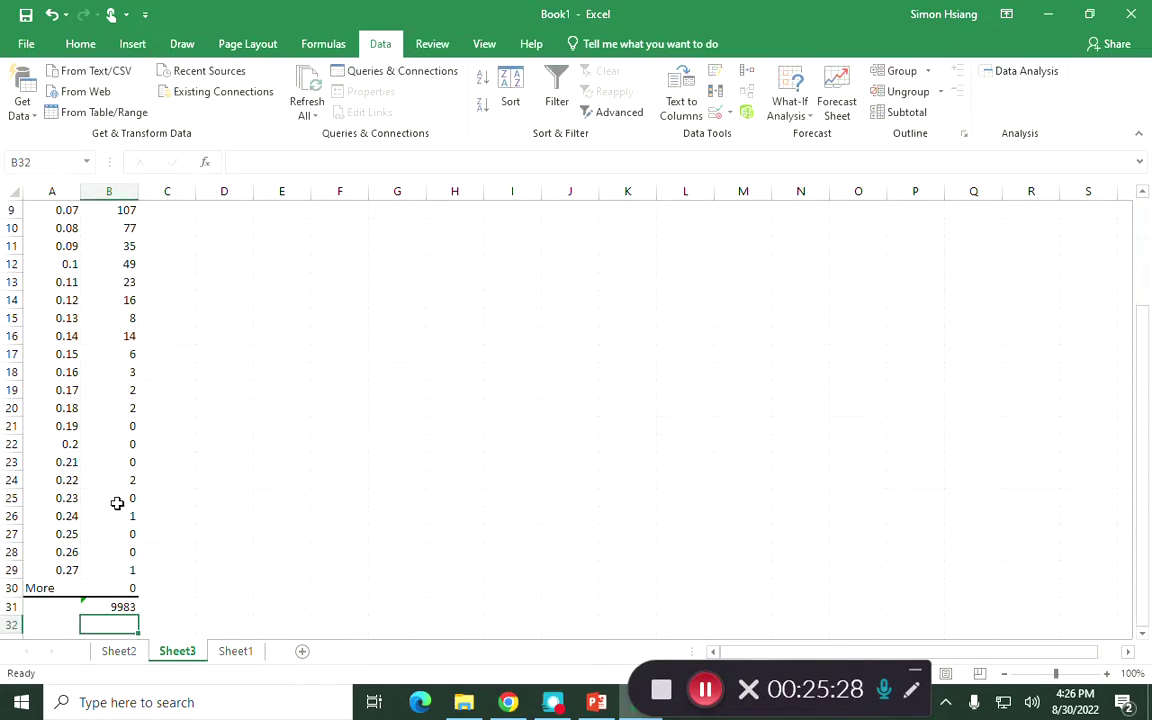
pyautogui.click(116, 607)
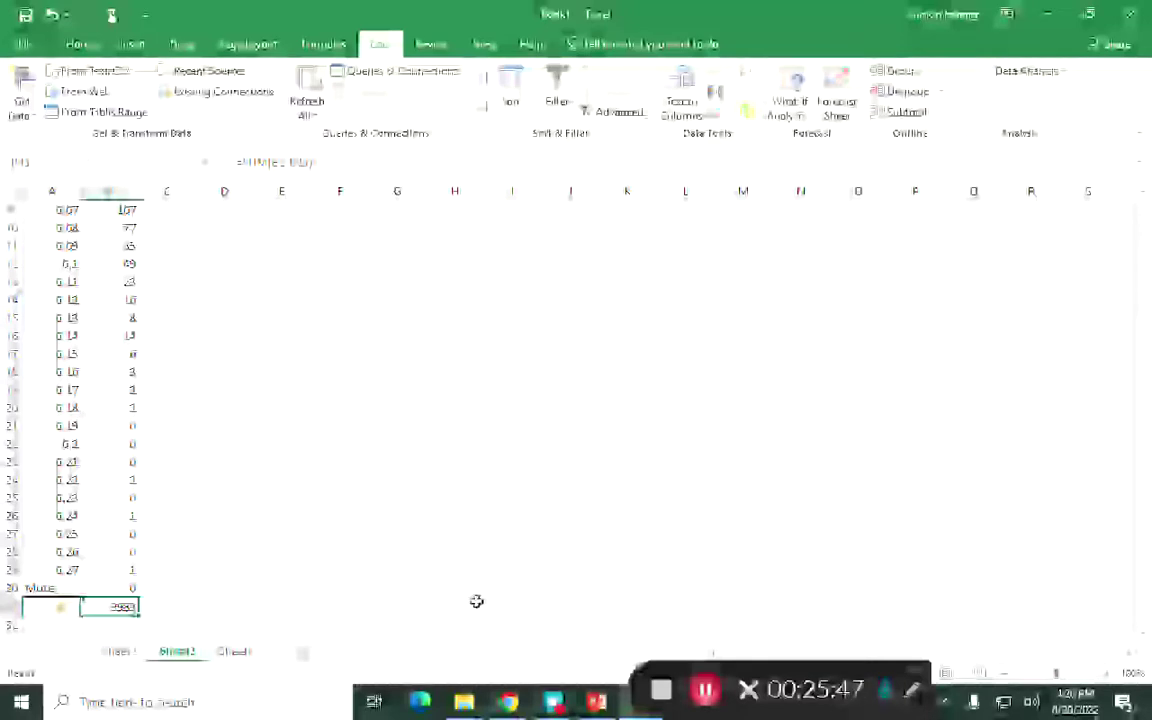
# - Copy the Frequency column from B1 through the More row into column C, starting at C1
pyautogui.scroll(3, 119, 382)
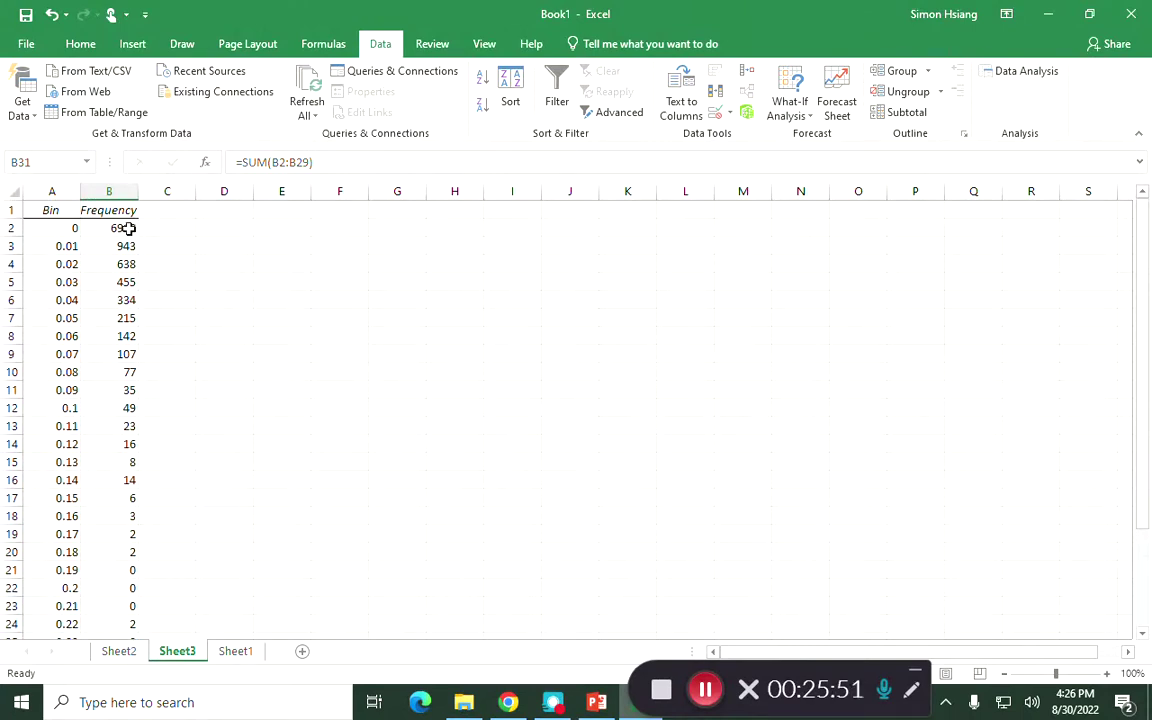
pyautogui.click(104, 210)
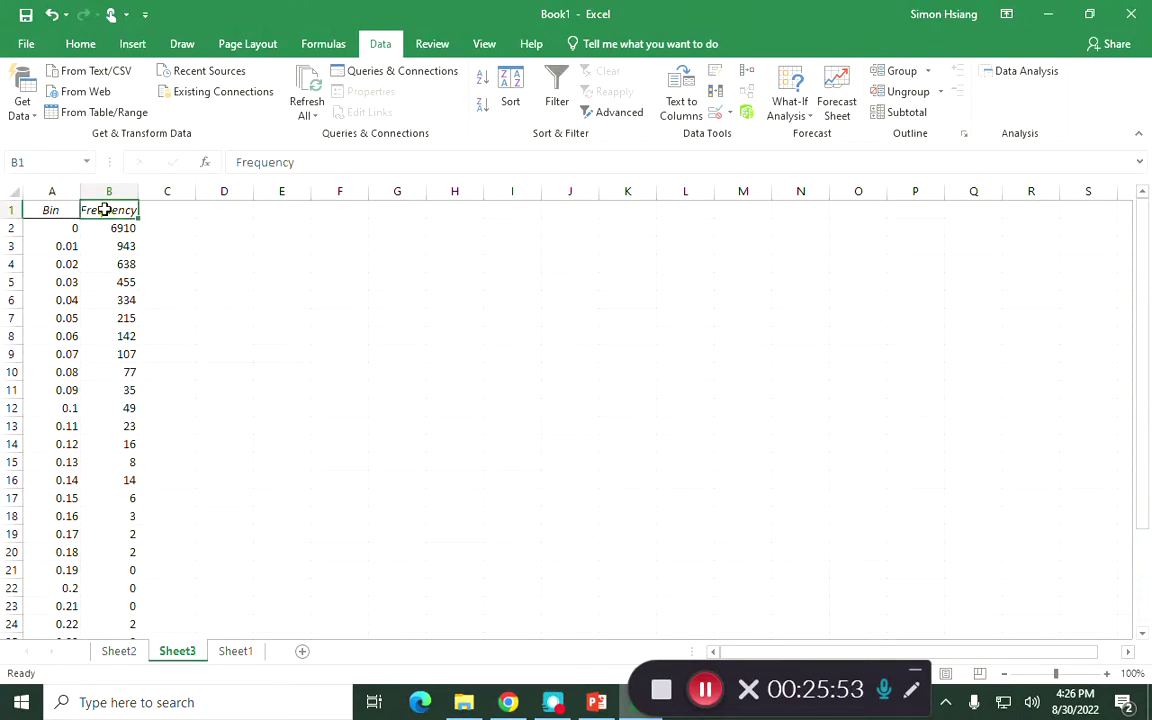
pyautogui.hotkey('ctrl', 'shift', 'Down')
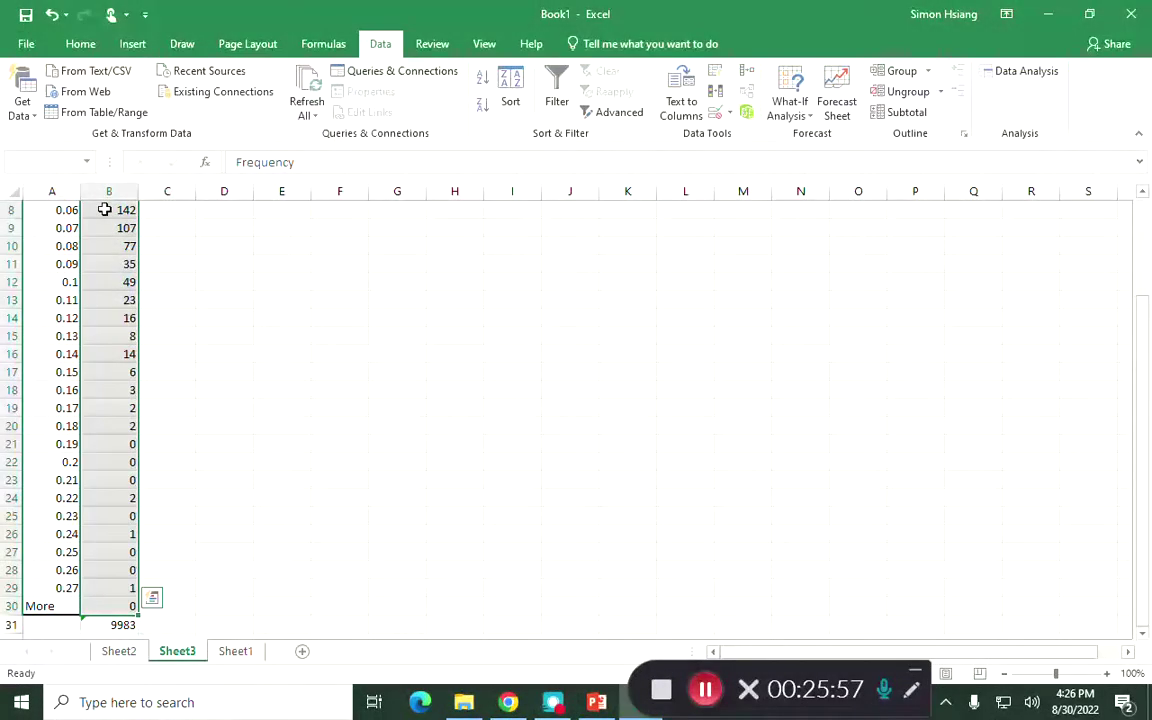
pyautogui.hotkey('ctrl', 'c')
pyautogui.scroll(3, 162, 290)
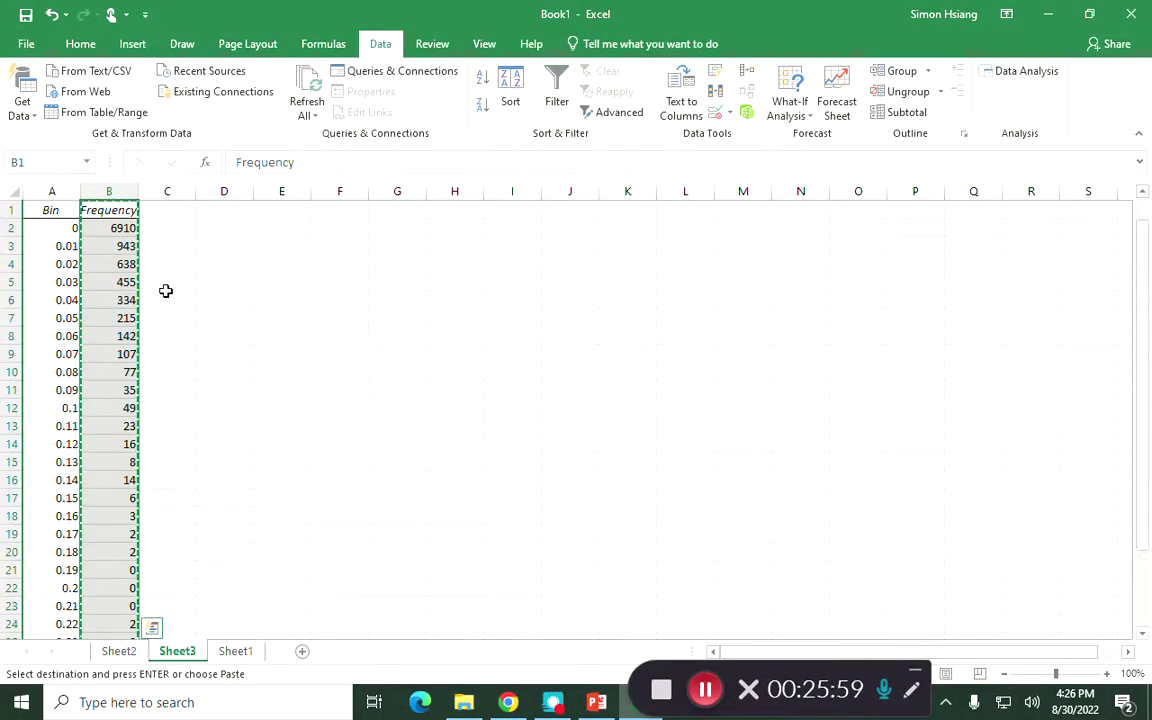
pyautogui.click(162, 208)
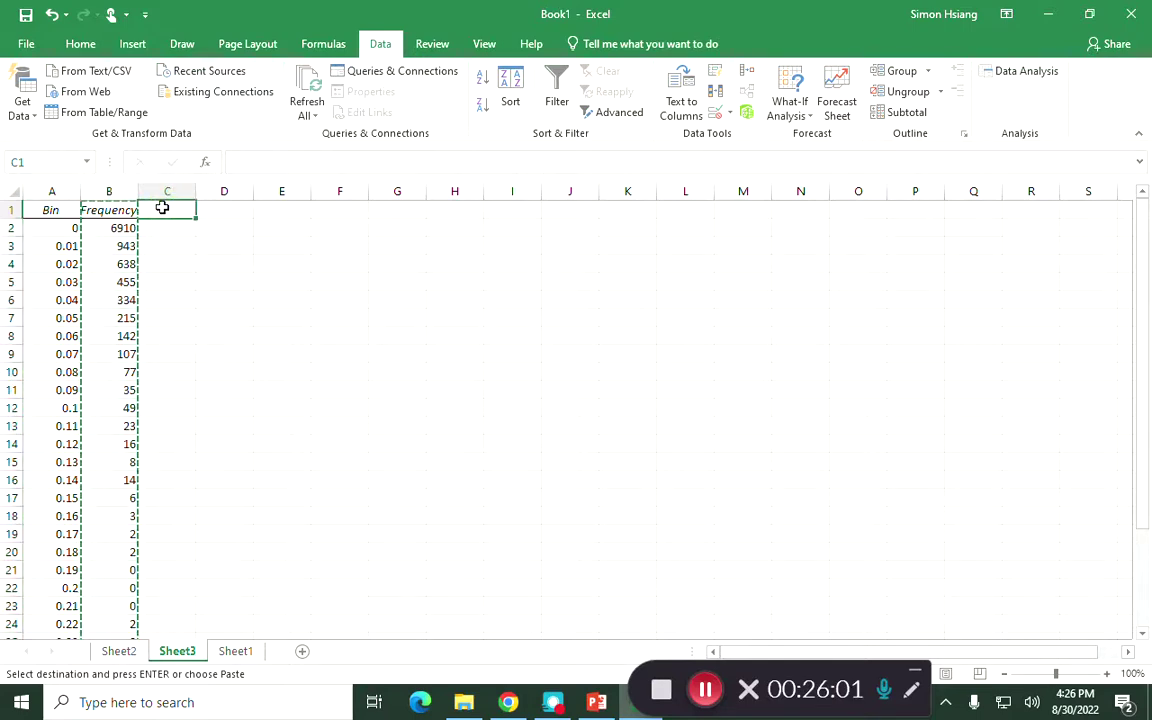
pyautogui.hotkey('ctrl', 'v')
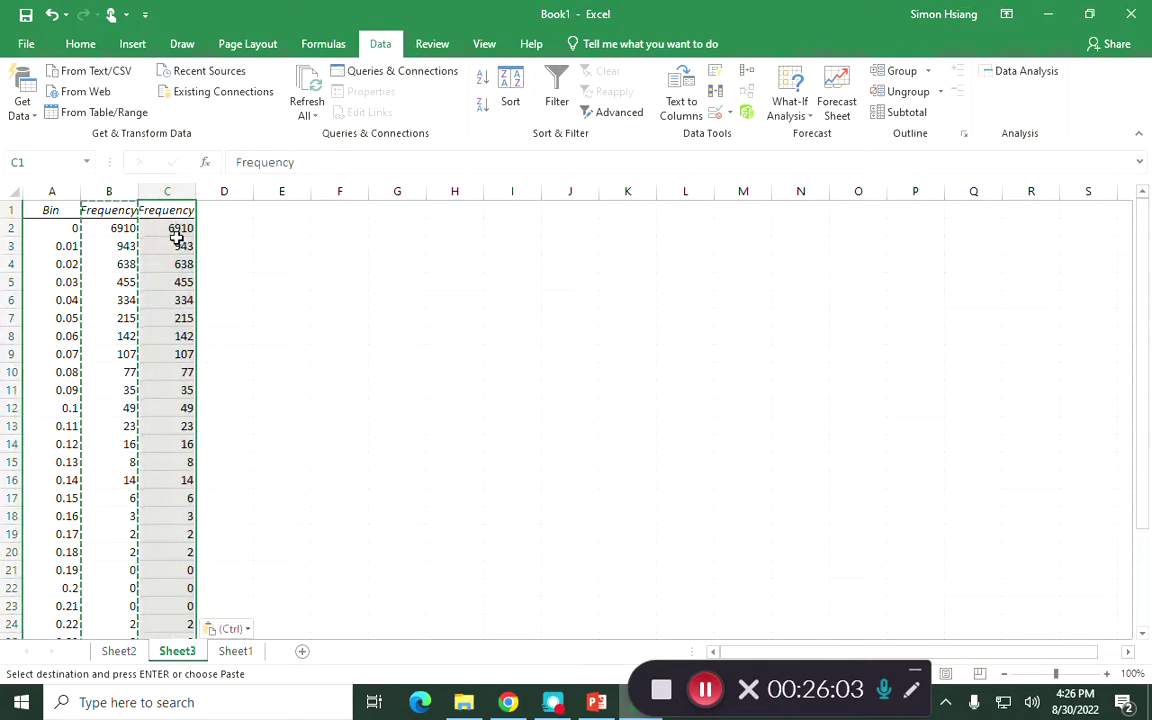
# - Begin a formula in C2 reading =10000-sum(C3 to subtract the remaining bin frequencies from 10000
pyautogui.click(159, 228)
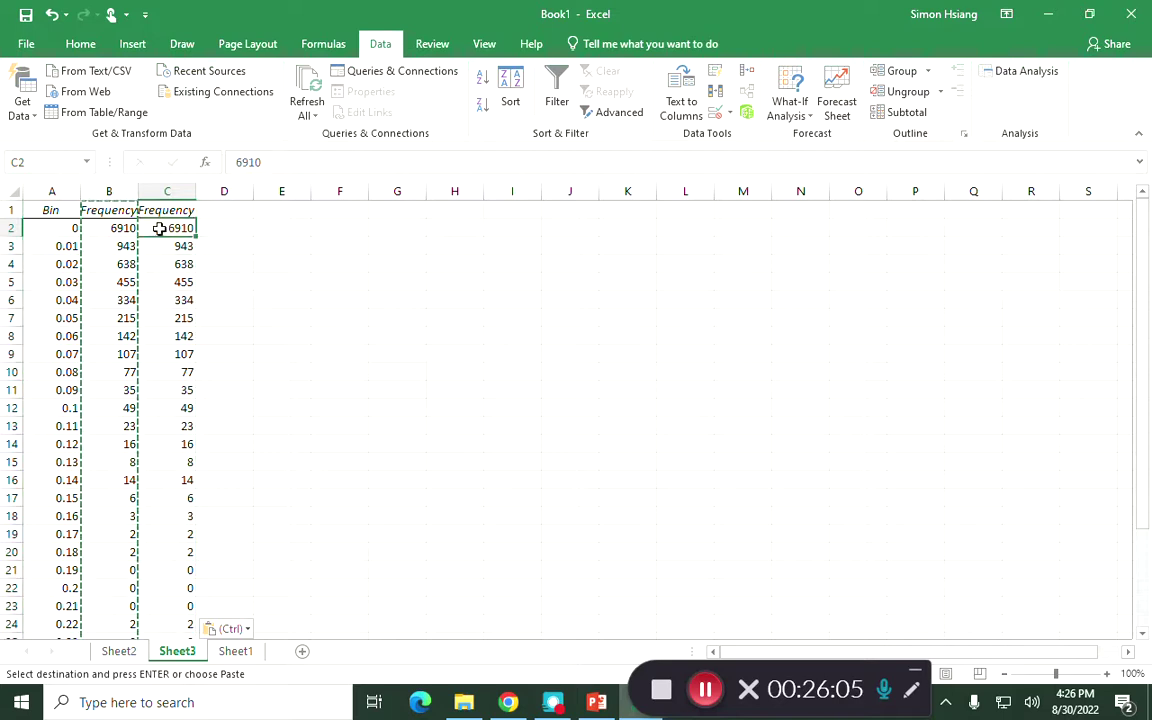
pyautogui.write('=10000')
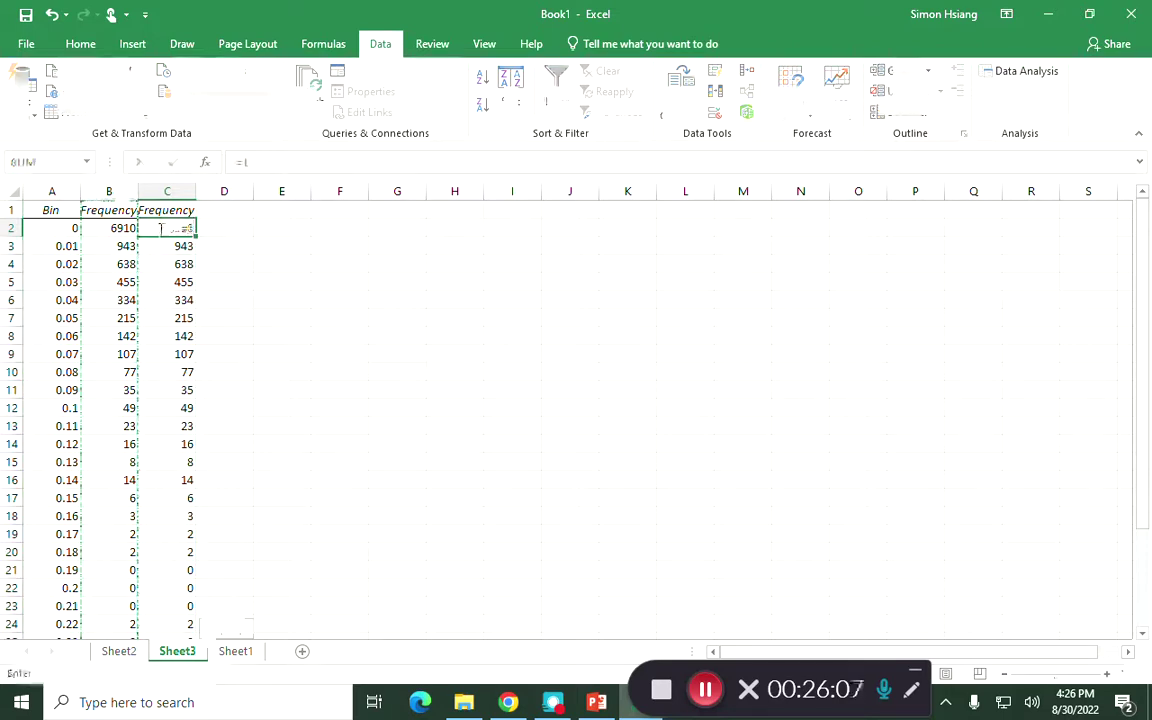
pyautogui.write('-')
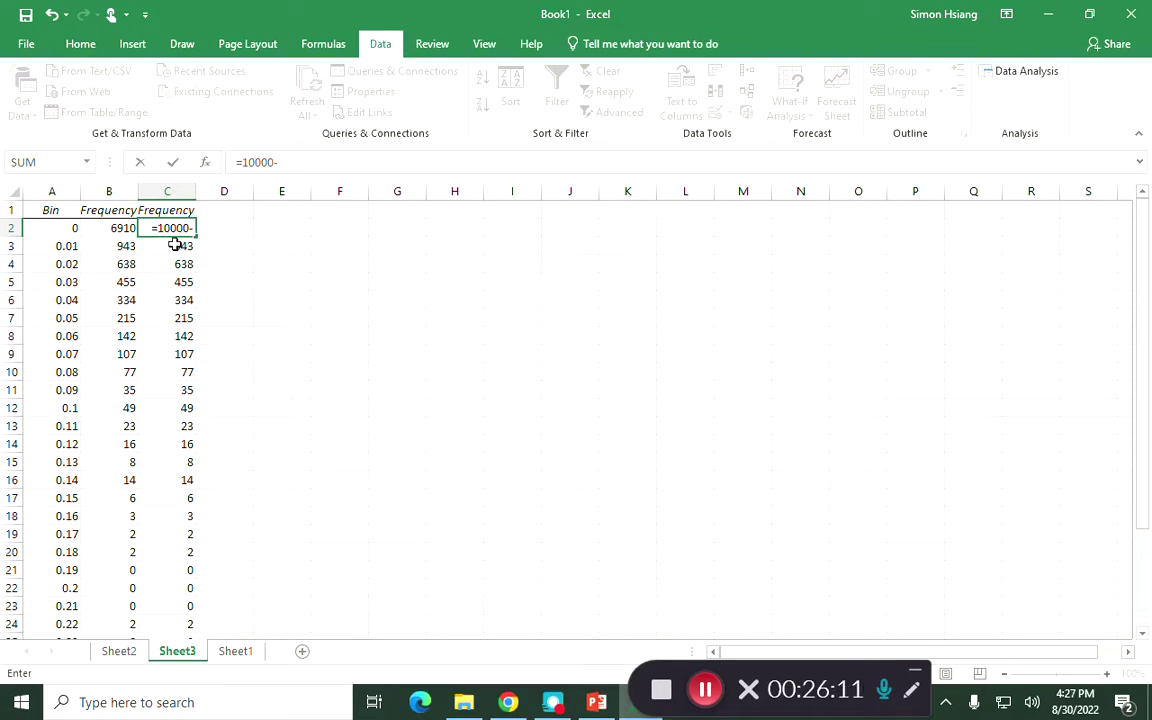
pyautogui.click(175, 245)
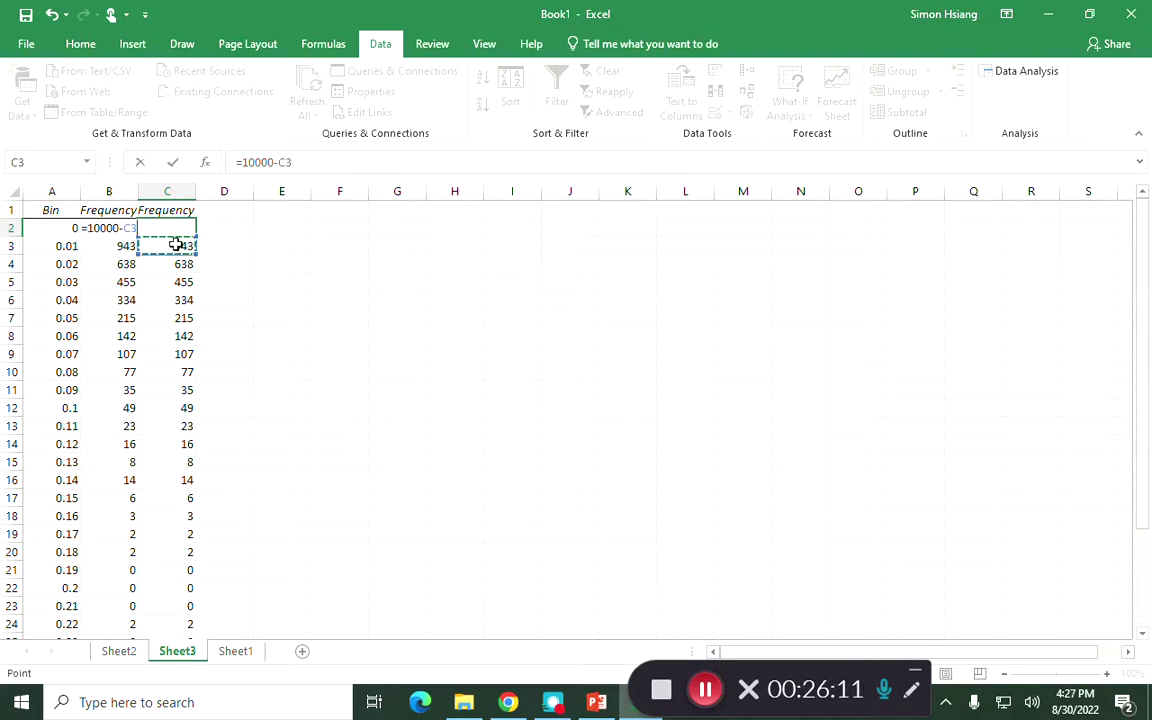
pyautogui.click(285, 162)
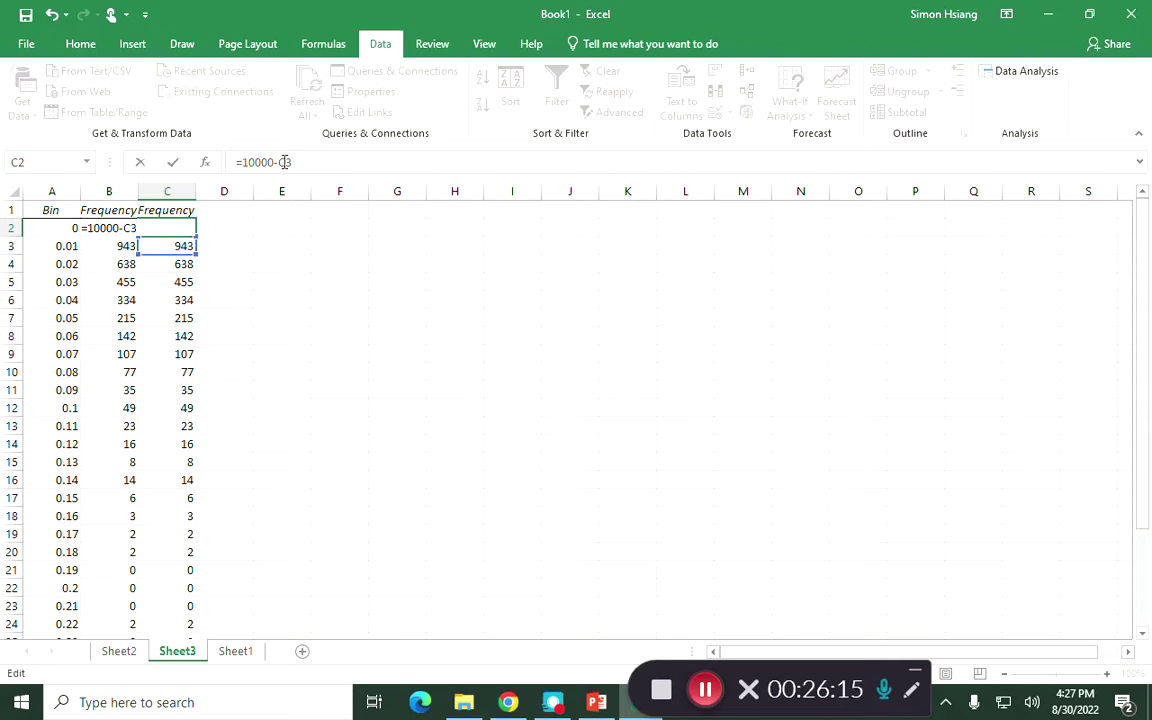
pyautogui.write('sum(')
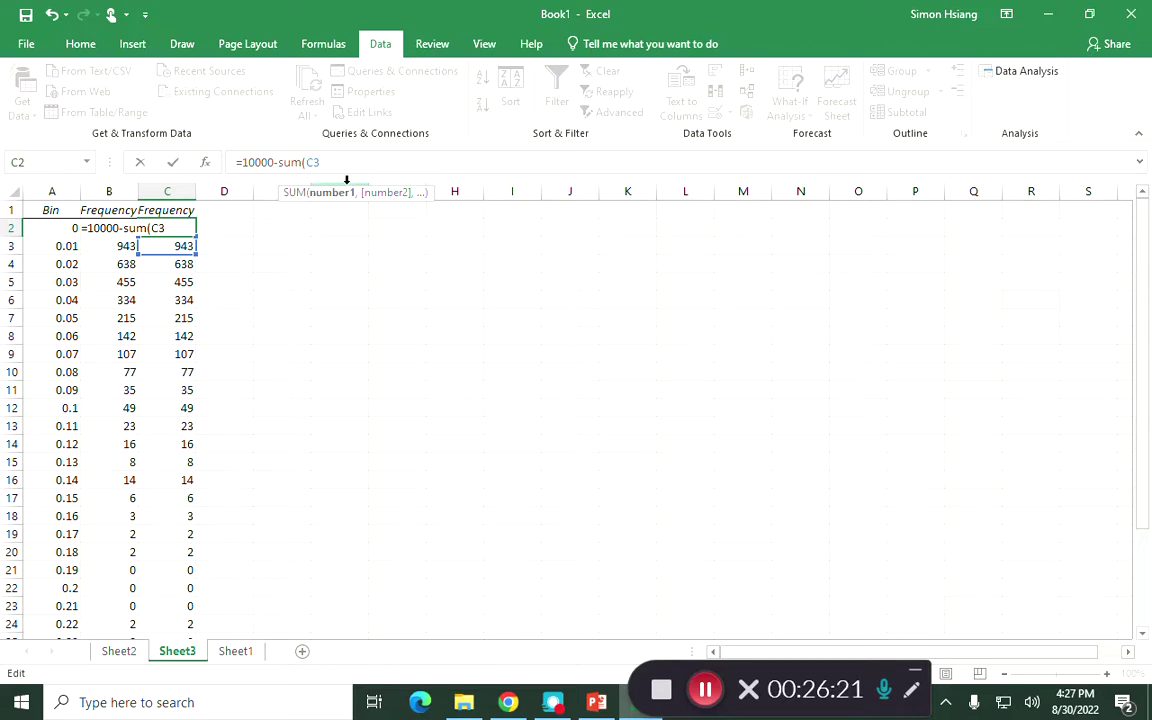
pyautogui.scroll(-4, 278, 239)
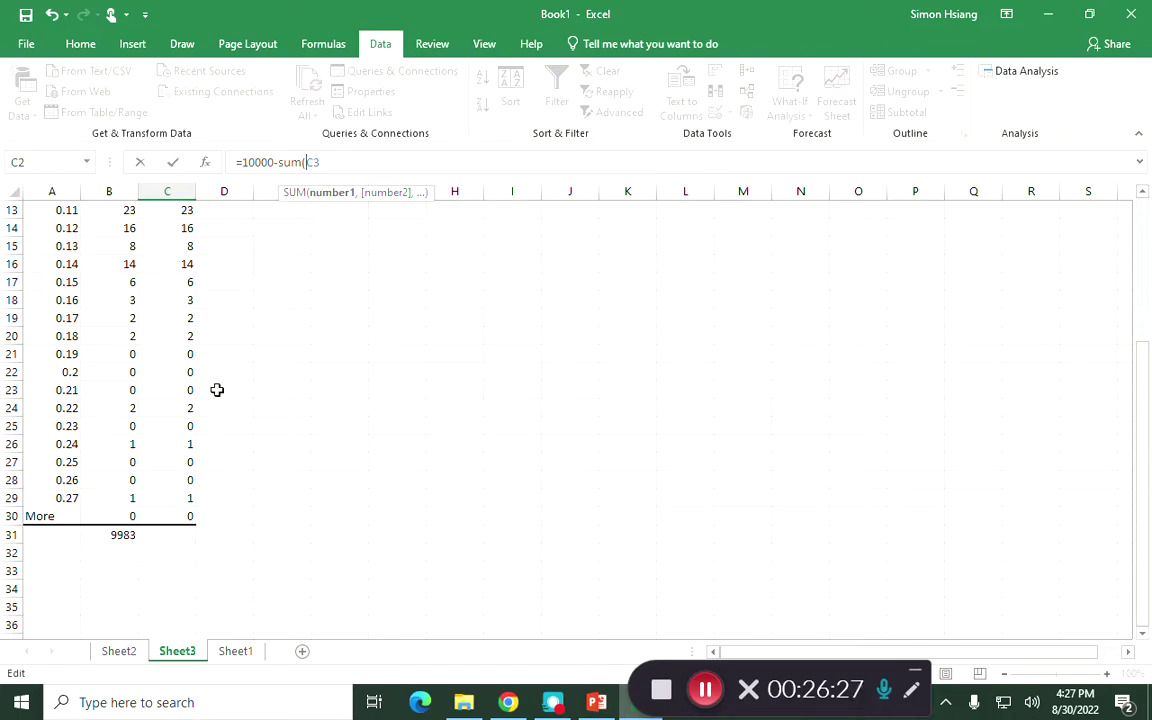
# - Complete the formula in C2 so that it subtracts the sum of C3:C29 from 10000
pyautogui.moveTo(154, 504); pyautogui.dragTo(185, 258)
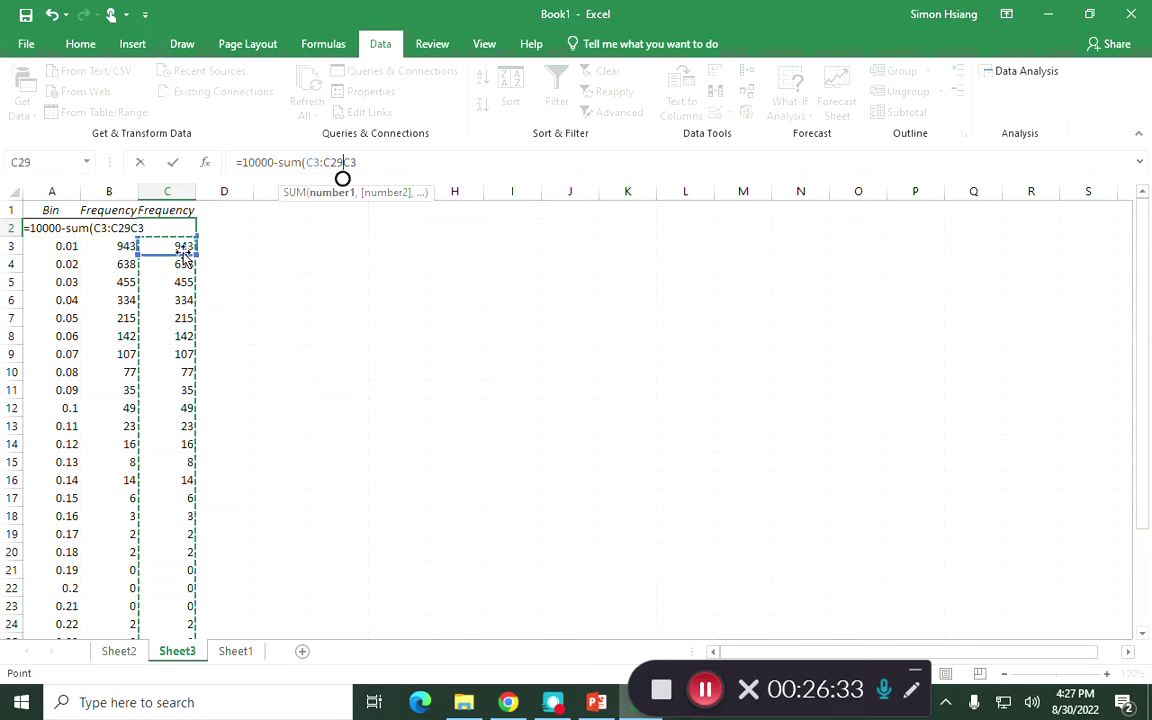
pyautogui.press('Delete')
pyautogui.press('Delete')
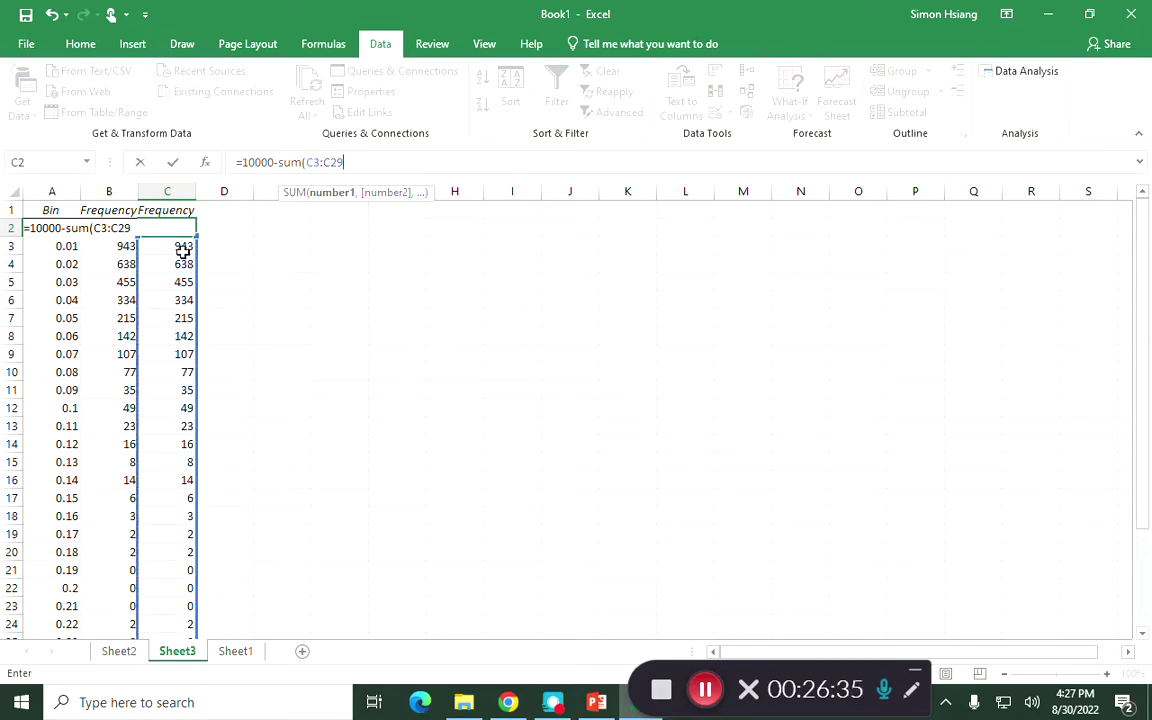
pyautogui.press('Return')
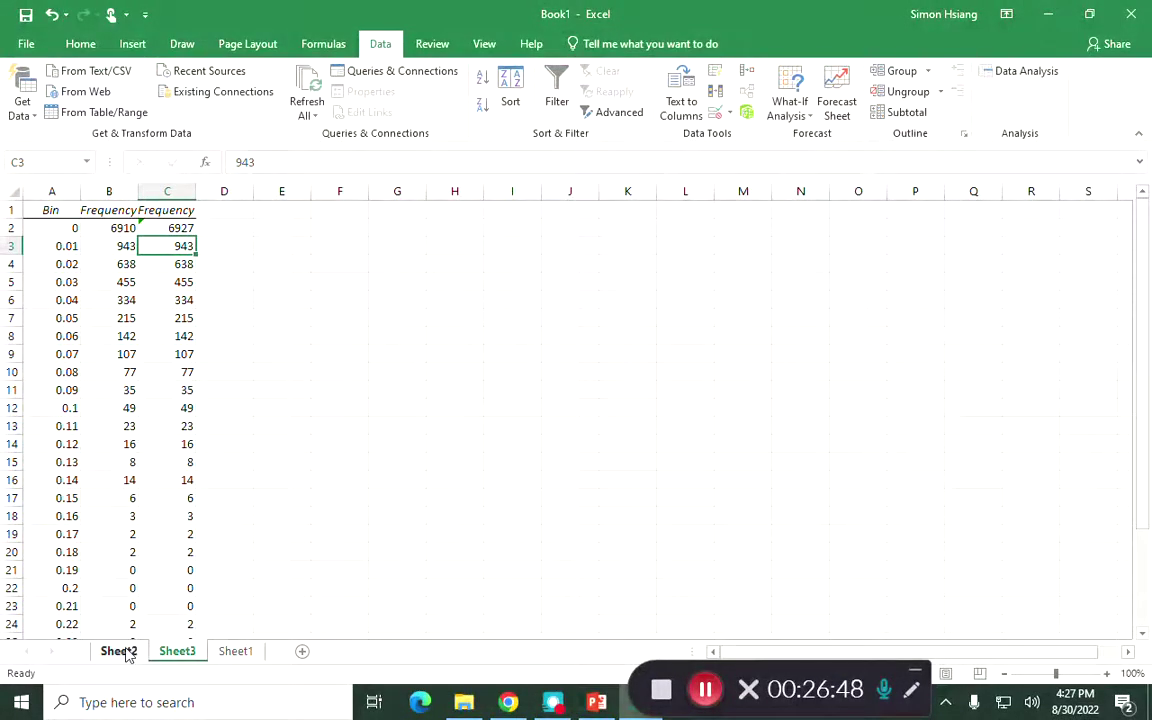
# - Review the Histogram analysis tool's input and bin ranges for the waiting times on Sheet1
pyautogui.click(232, 651)
pyautogui.click(928, 318)
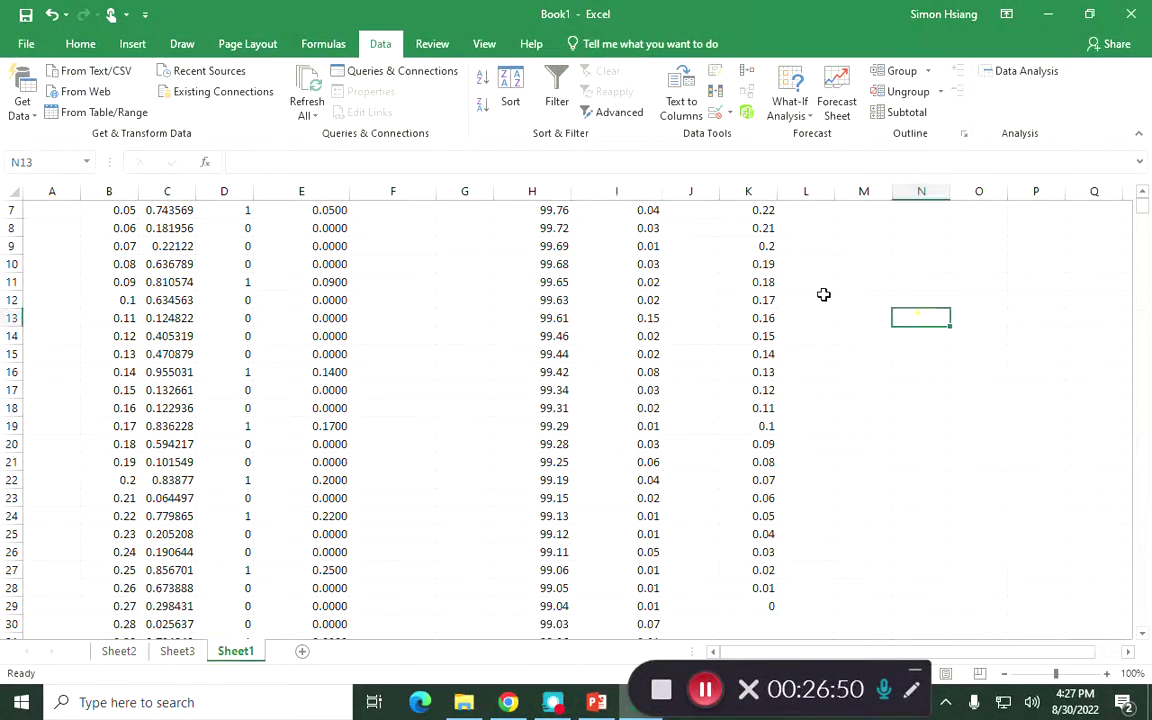
pyautogui.click(635, 229)
pyautogui.scroll(2, 630, 228)
pyautogui.click(632, 227)
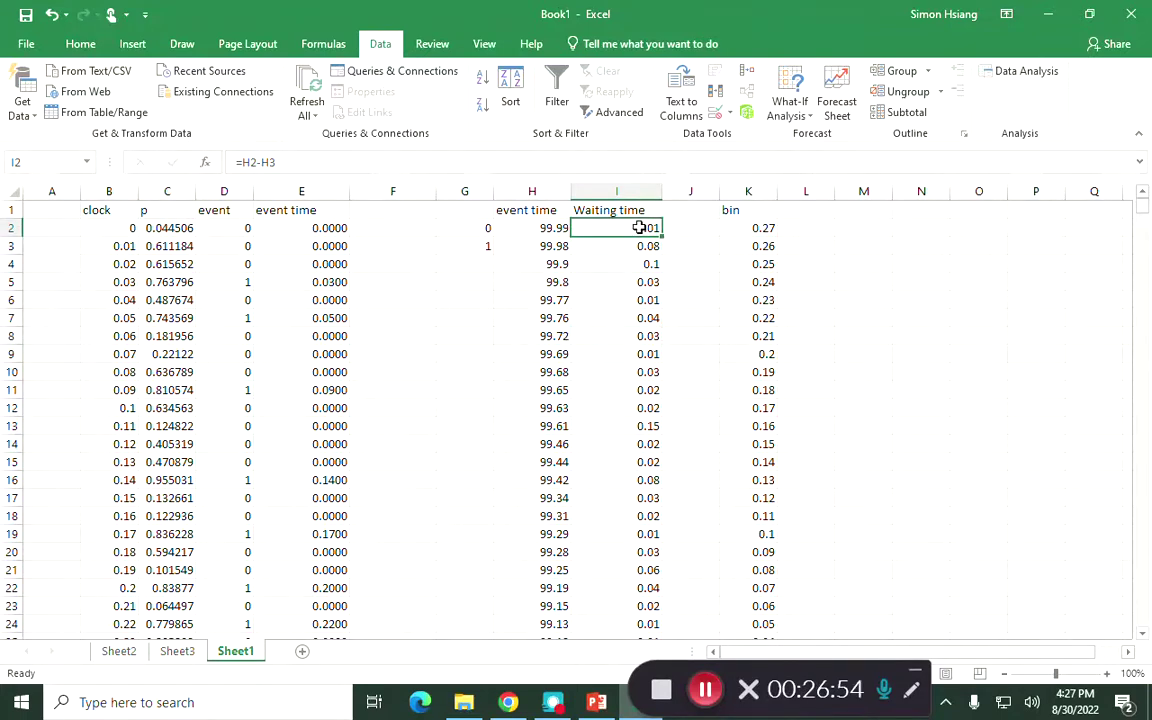
pyautogui.click(1025, 71)
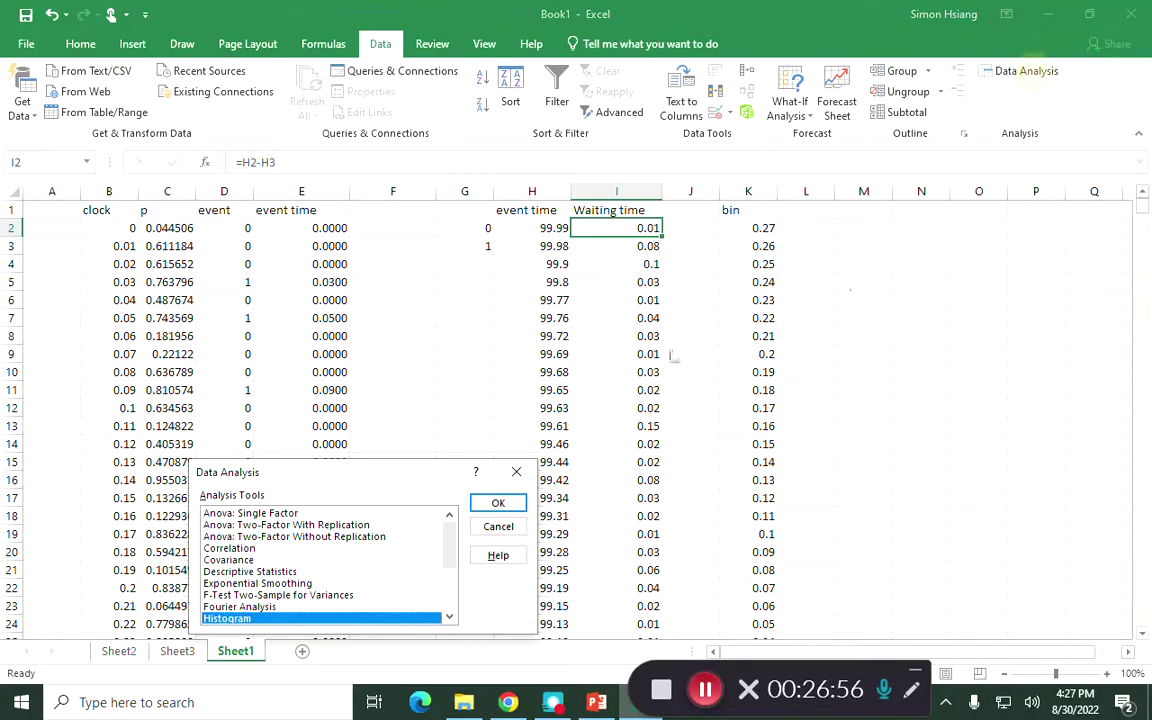
pyautogui.click(497, 502)
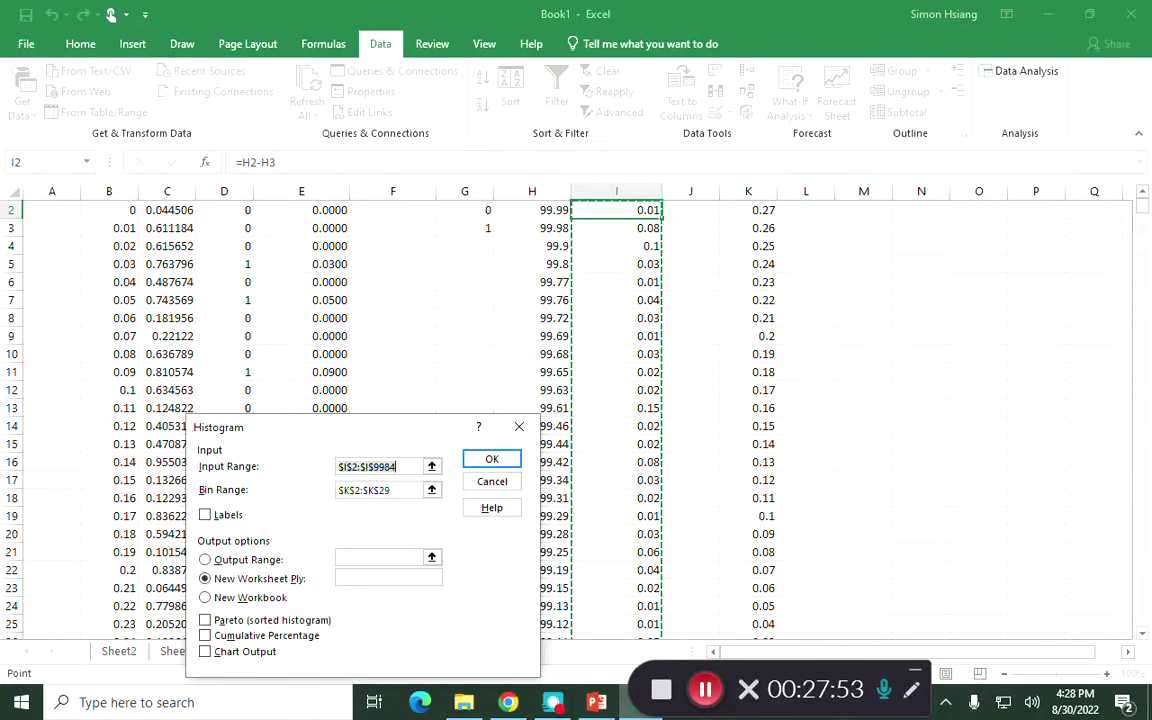
pyautogui.press('Escape')
pyautogui.press('Escape')
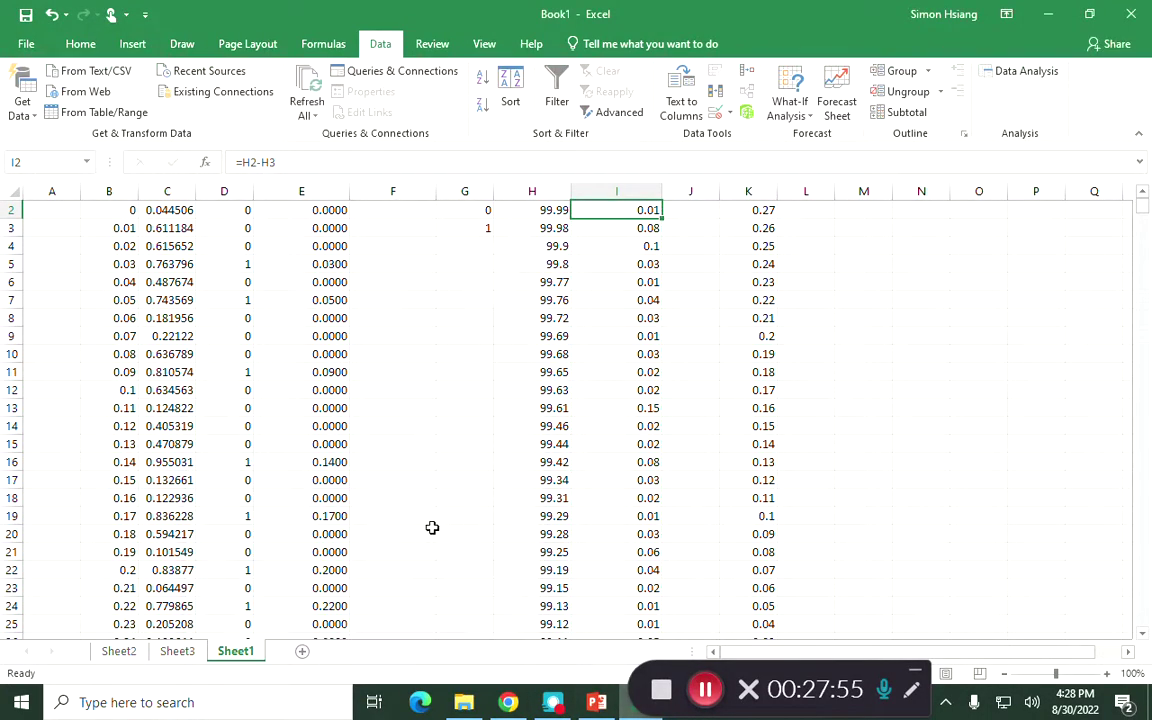
# - On Sheet3, insert a smooth-line scatter chart with markers from A2:B29 and move its series values to C2:C29
pyautogui.click(163, 650)
pyautogui.click(262, 265)
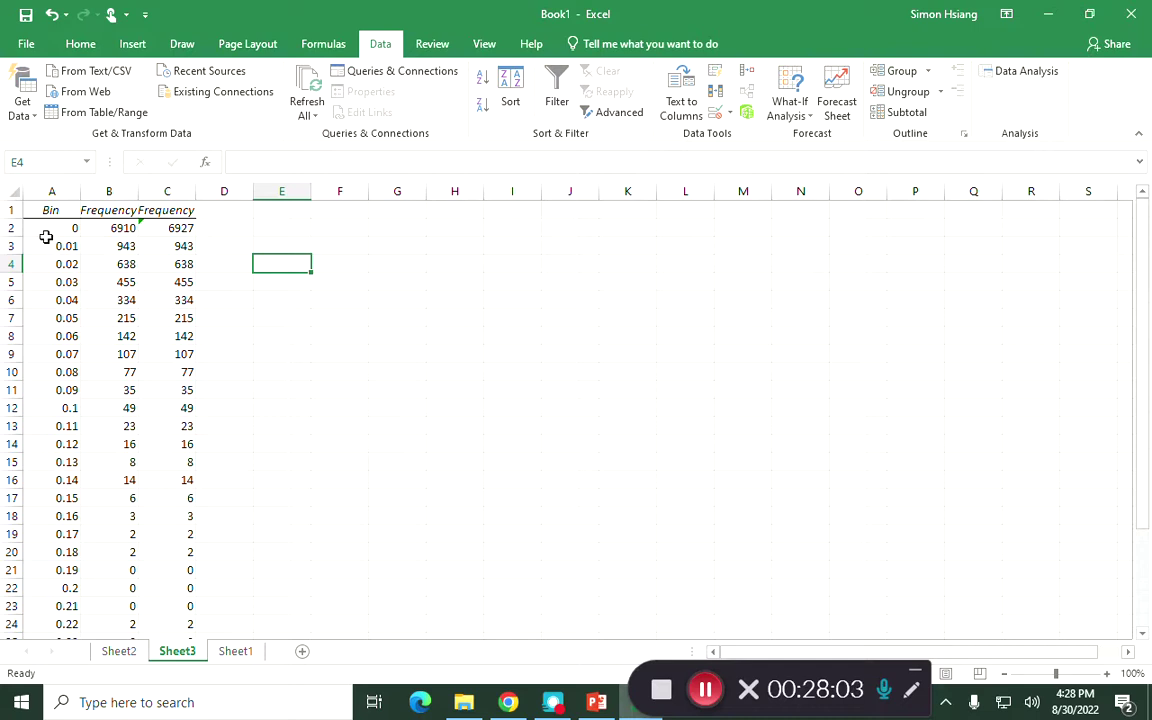
pyautogui.moveTo(46, 236); pyautogui.dragTo(105, 569)
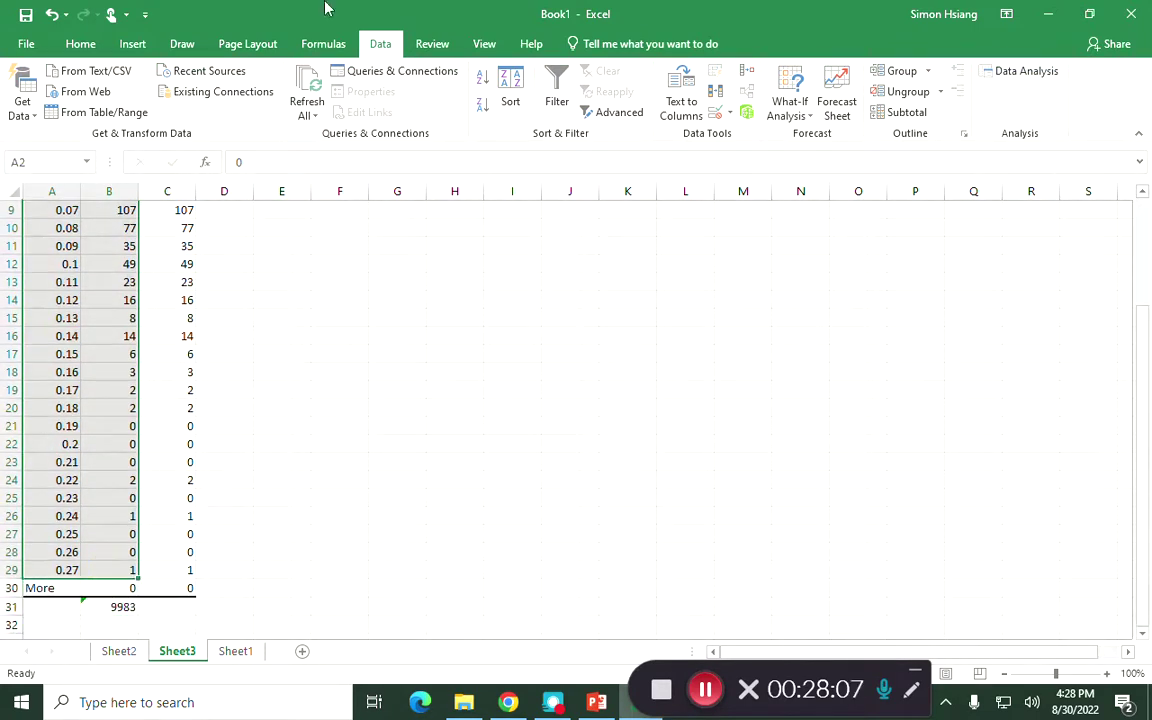
pyautogui.click(132, 44)
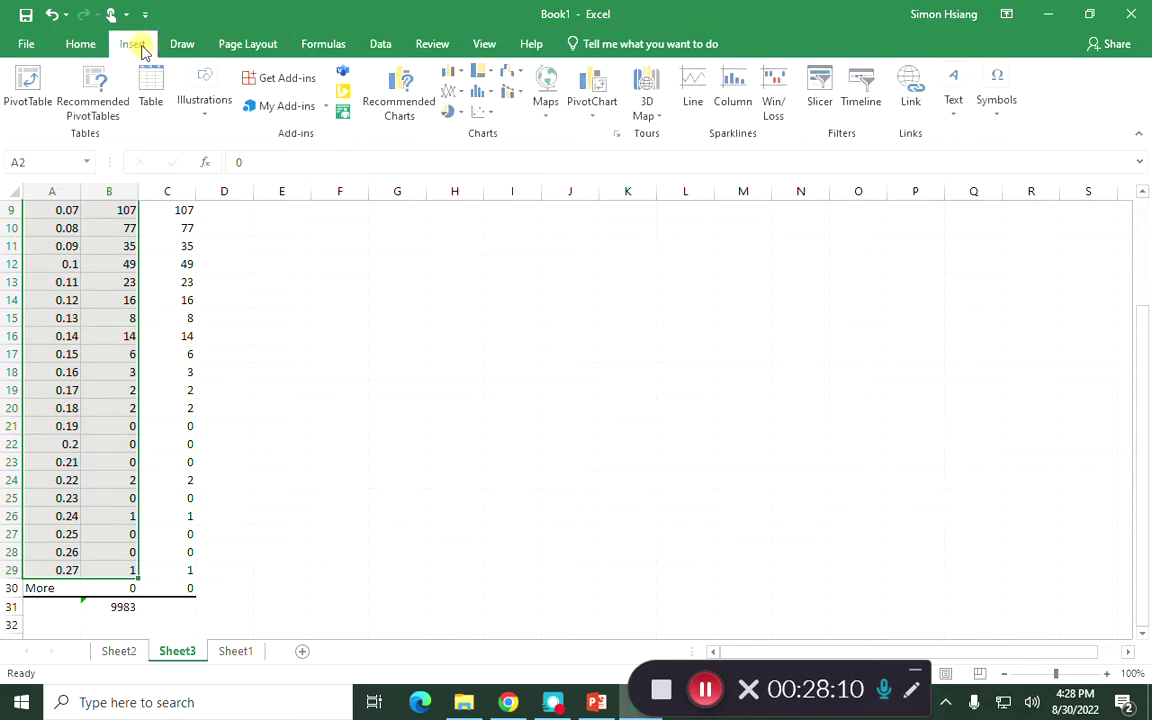
pyautogui.click(481, 112)
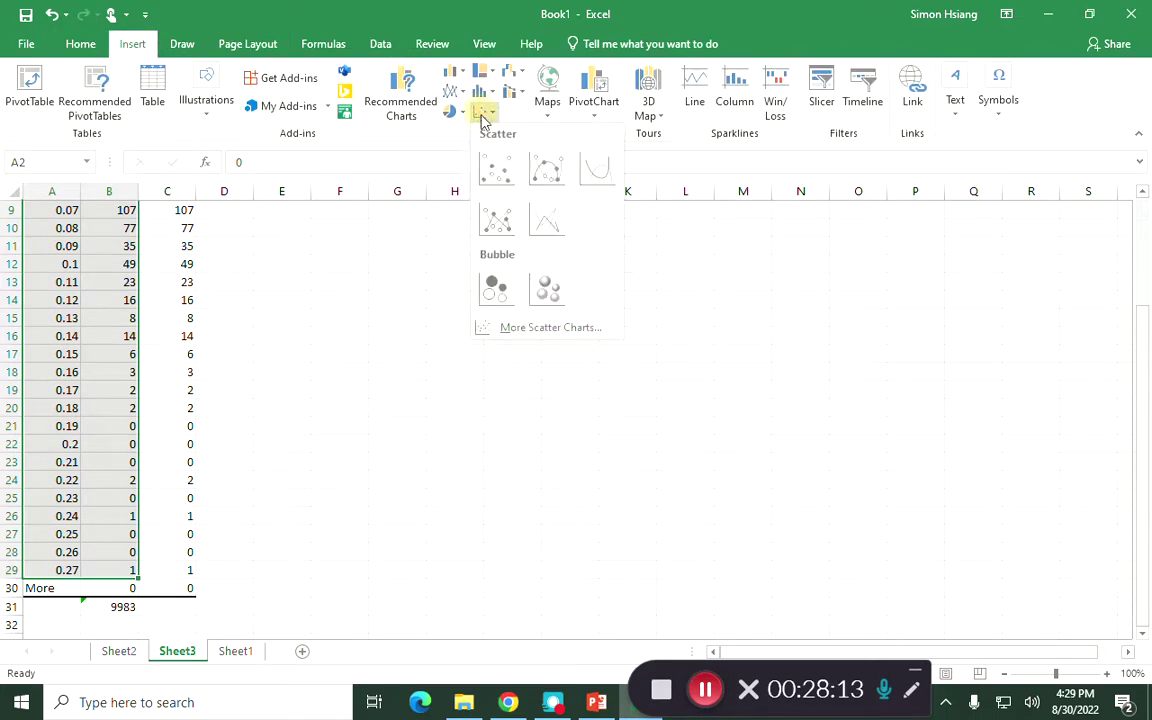
pyautogui.click(551, 171)
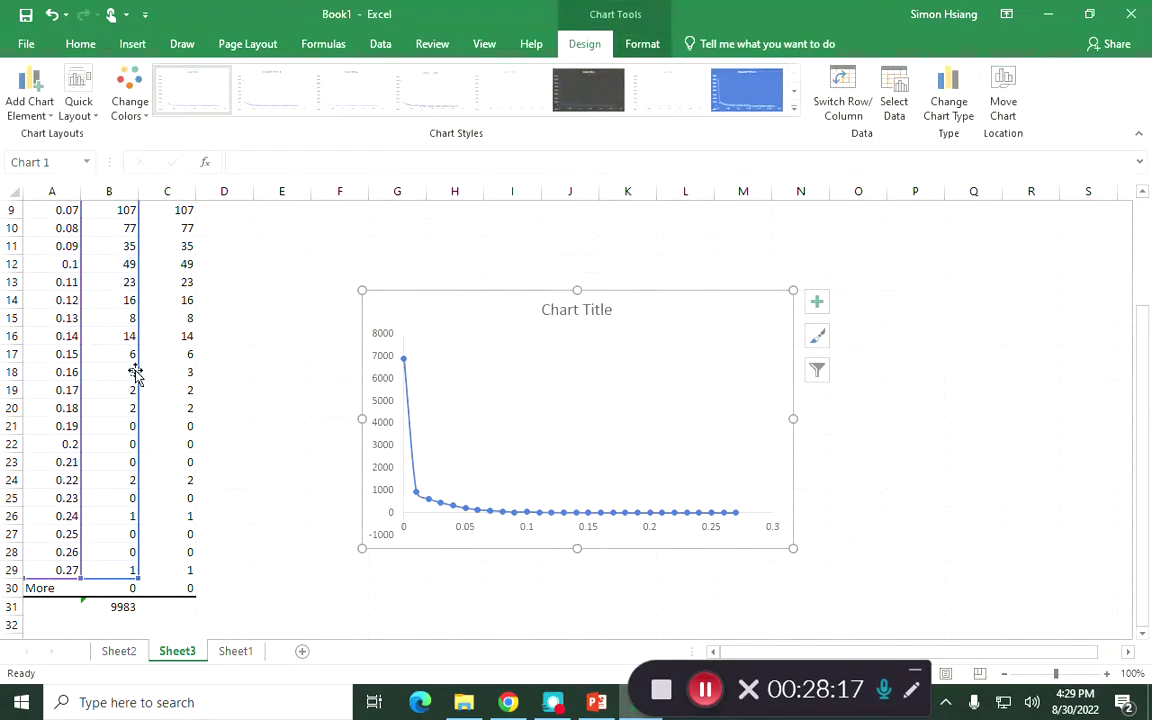
pyautogui.moveTo(146, 379); pyautogui.dragTo(160, 373)
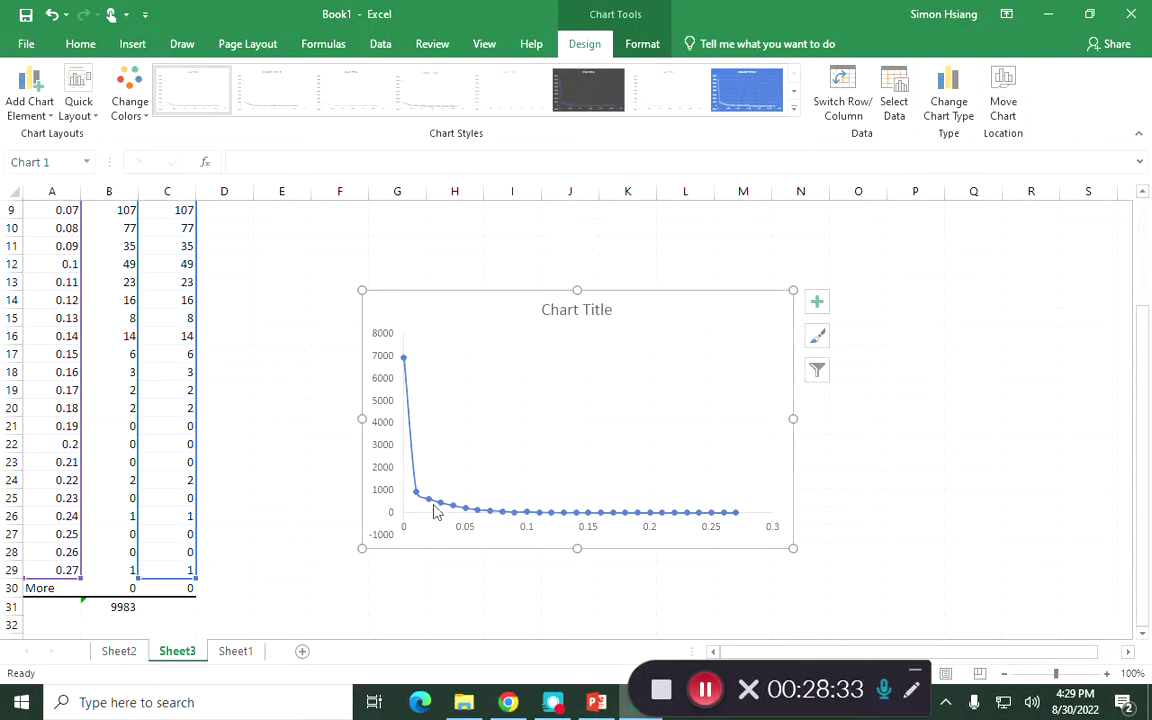
pyautogui.moveTo(433, 513)
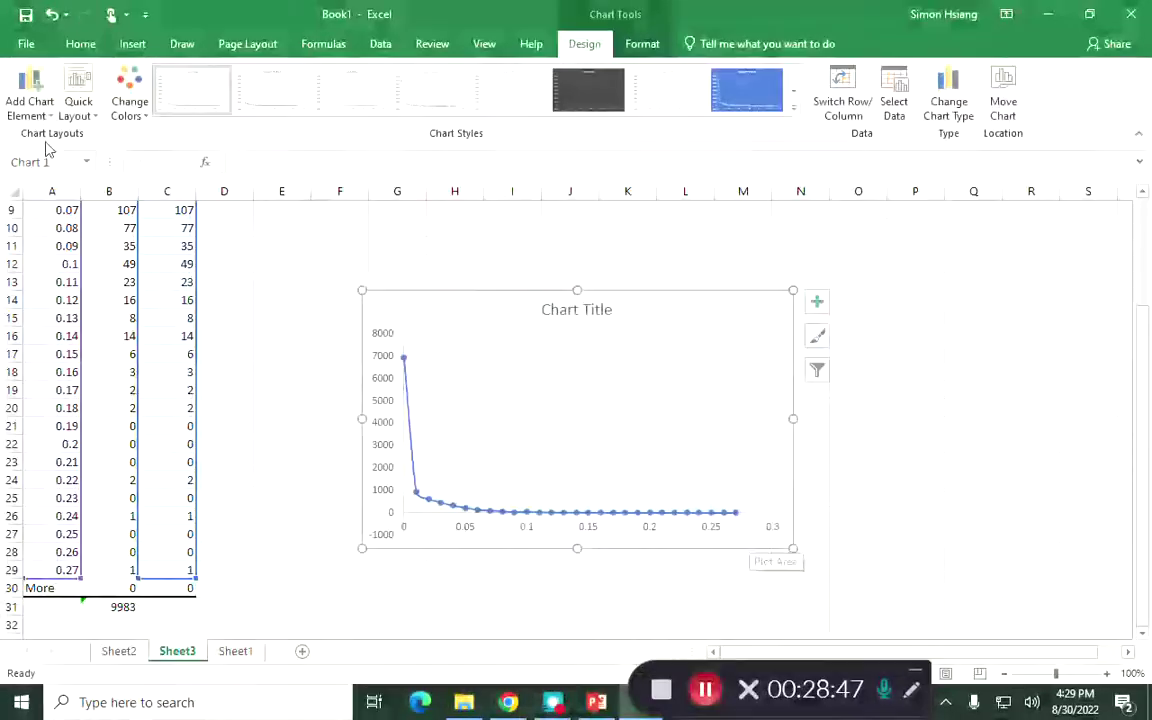
# - Add the column headings "pdf %" in D1 and "cdf" in E1
pyautogui.click(220, 281)
pyautogui.scroll(3, 225, 260)
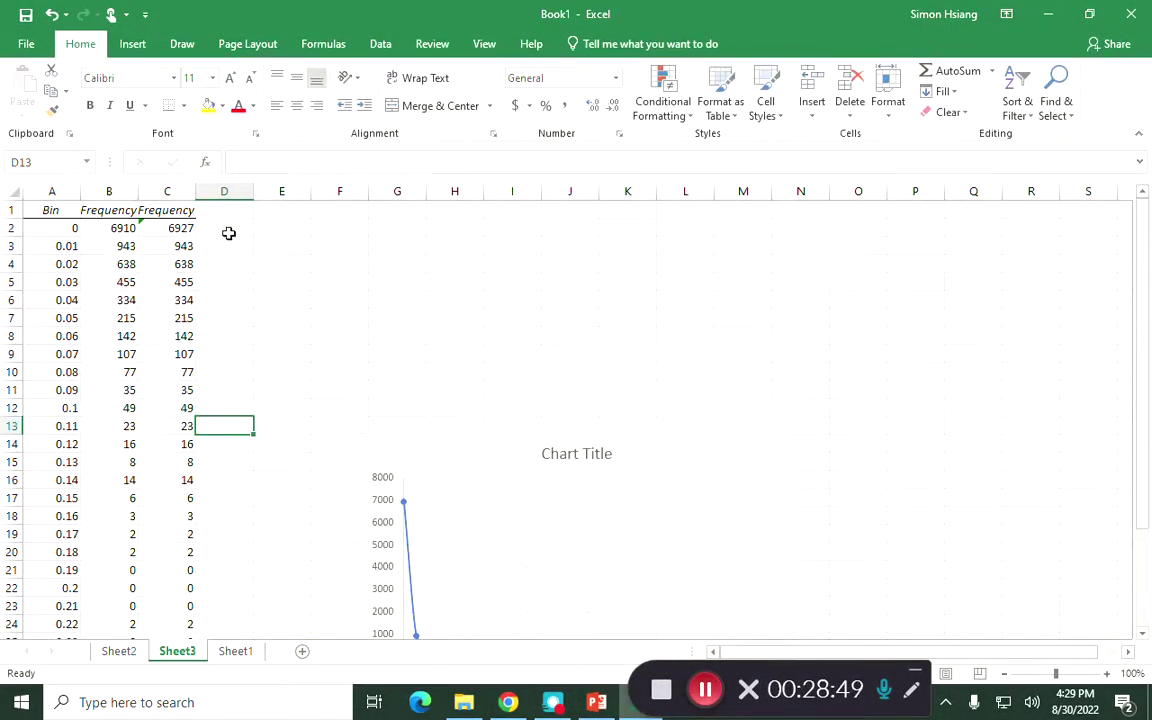
pyautogui.click(228, 190)
pyautogui.click(216, 221)
pyautogui.click(212, 211)
pyautogui.write('pdf %')
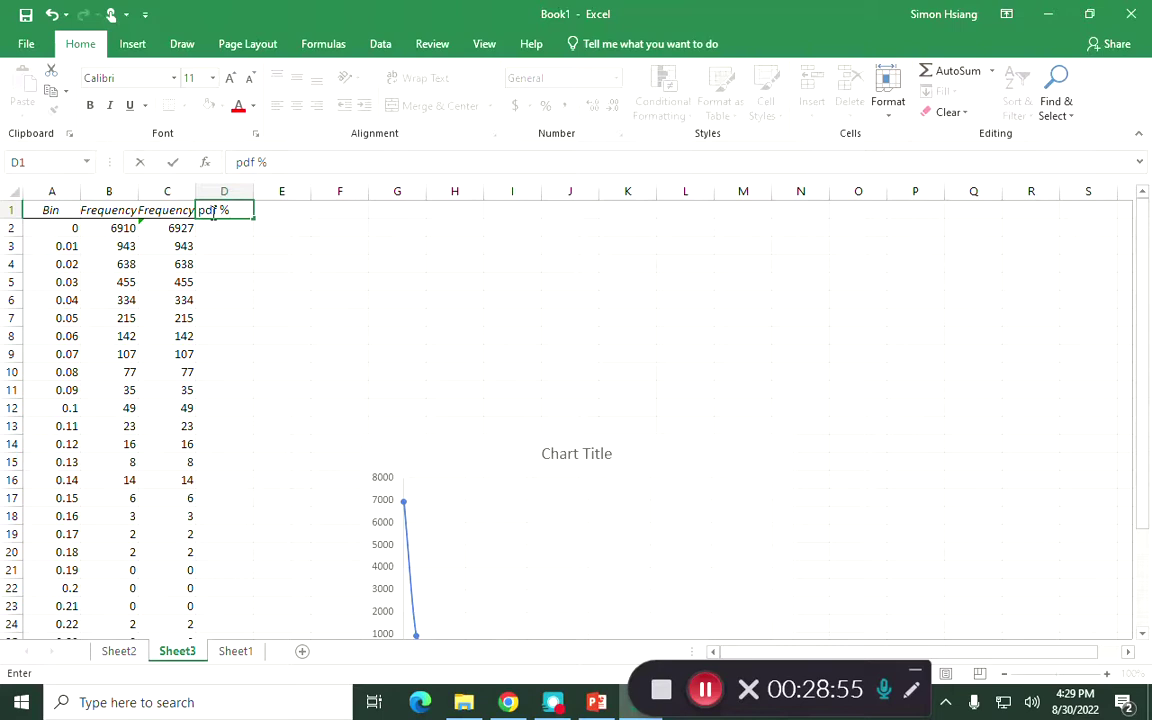
pyautogui.hotkey('ctrl', 'Return')
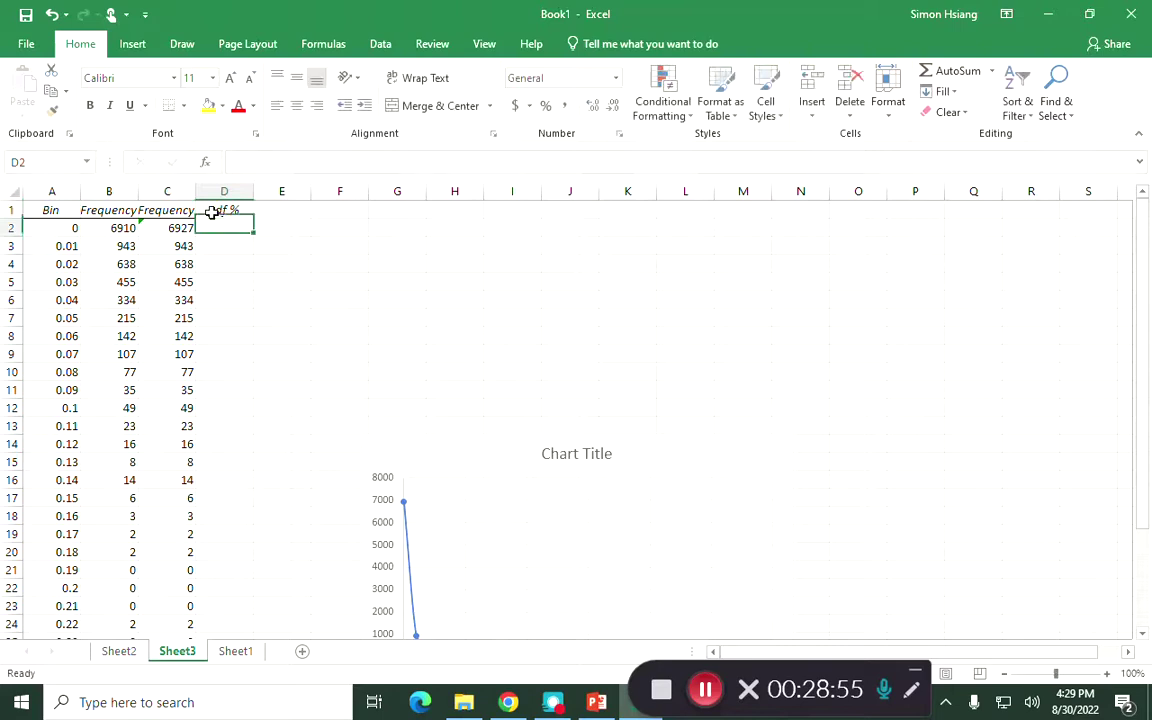
pyautogui.hotkey('ctrl', 'i')
pyautogui.press('Right')
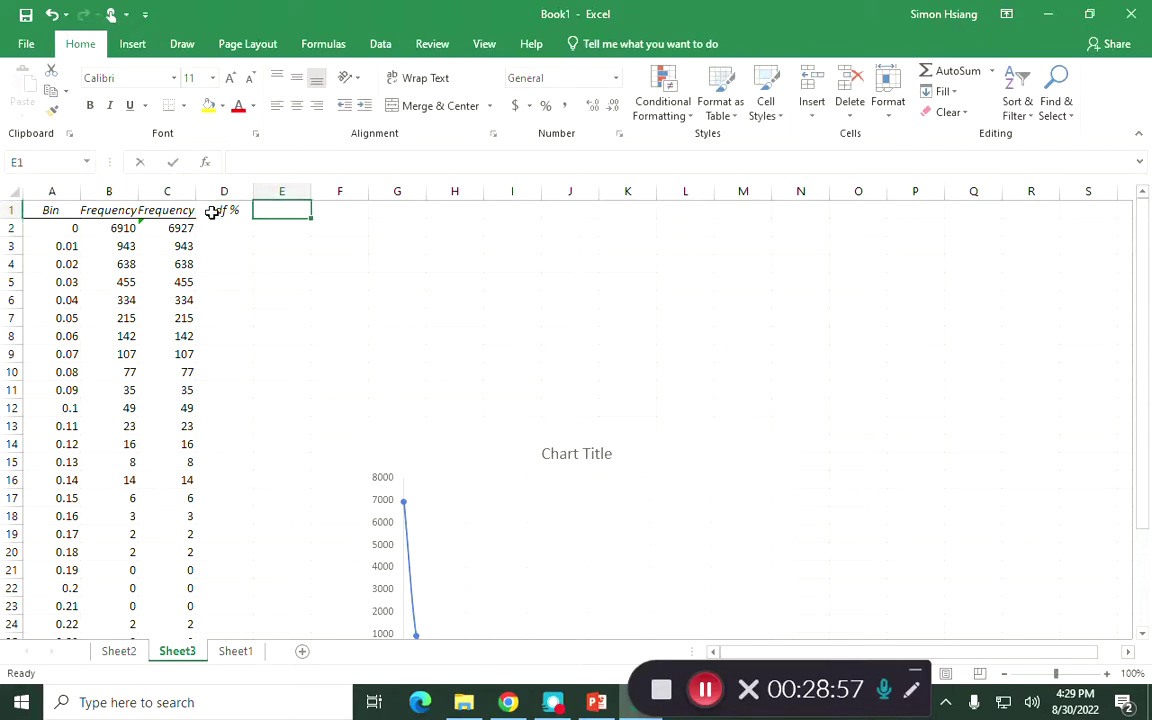
pyautogui.write('cdf')
pyautogui.hotkey('ctrl', 'Return')
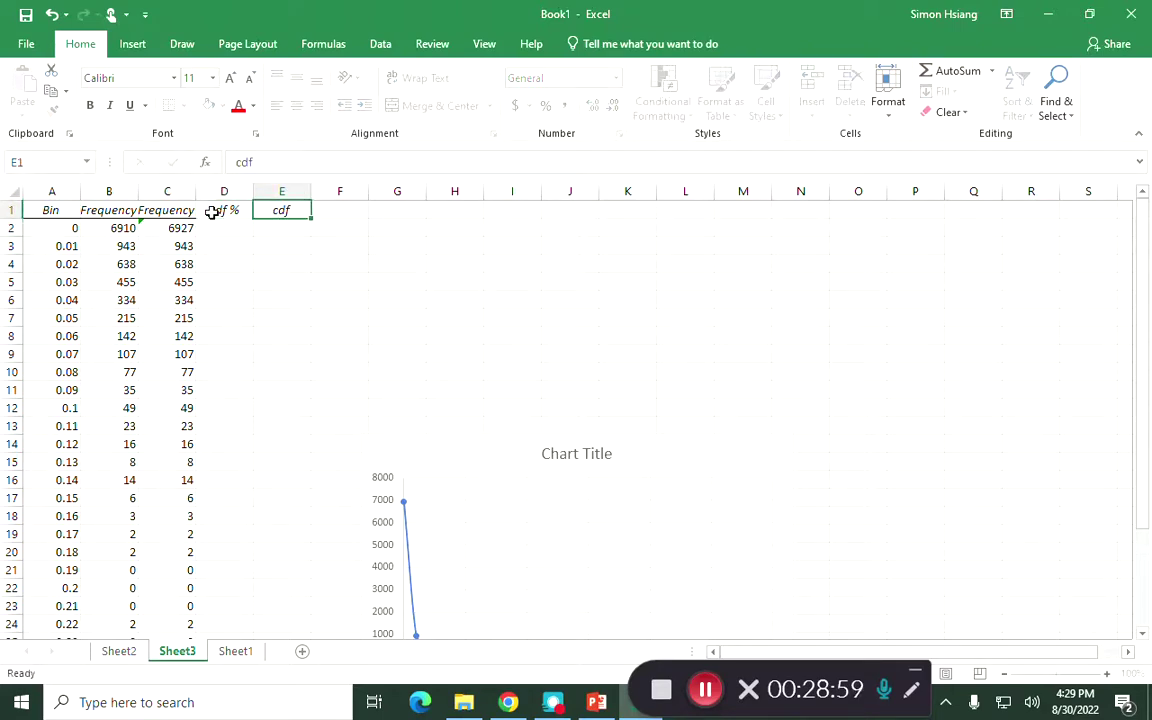
pyautogui.hotkey('ctrl', 'i')
# - Calculate the first pdf value in D2 with the formula =C2/10000
pyautogui.press('Down')
pyautogui.press('Left')
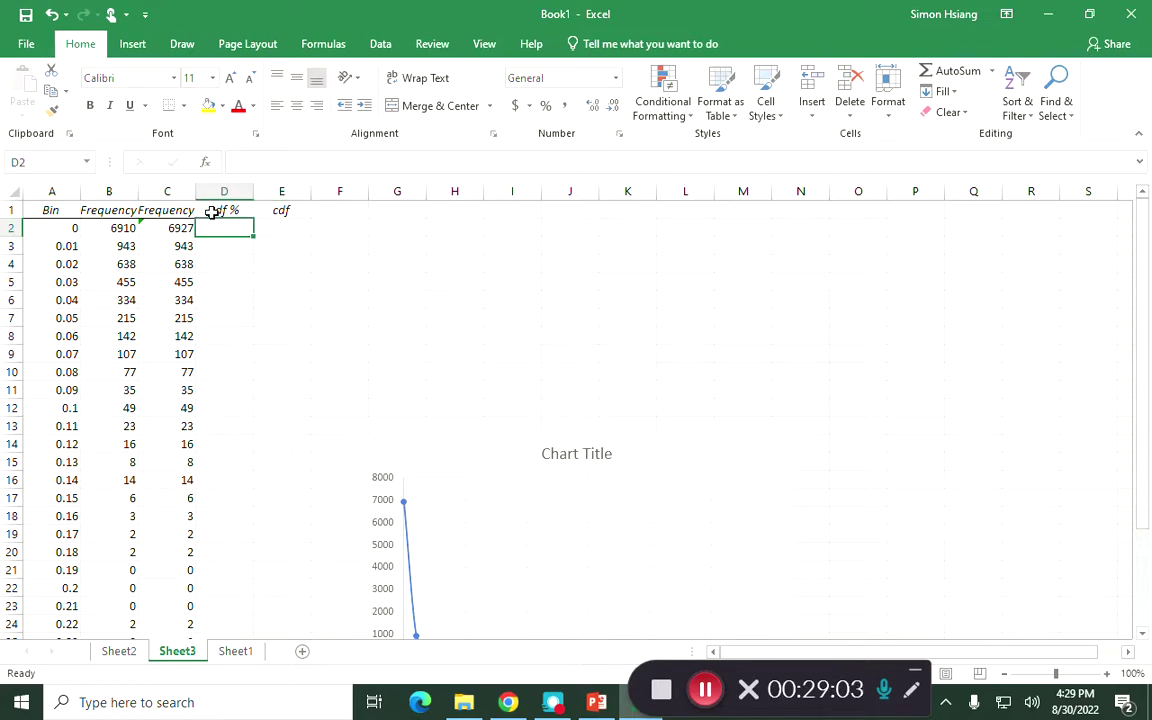
pyautogui.write('=')
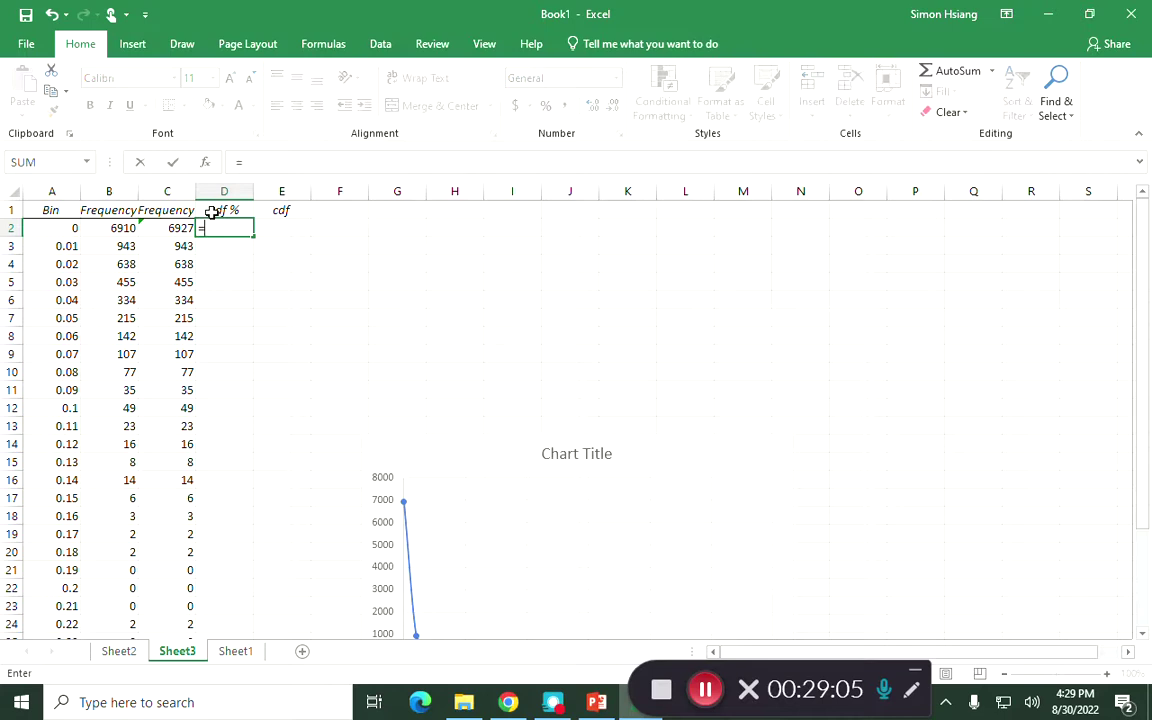
pyautogui.click(175, 233)
pyautogui.write('/')
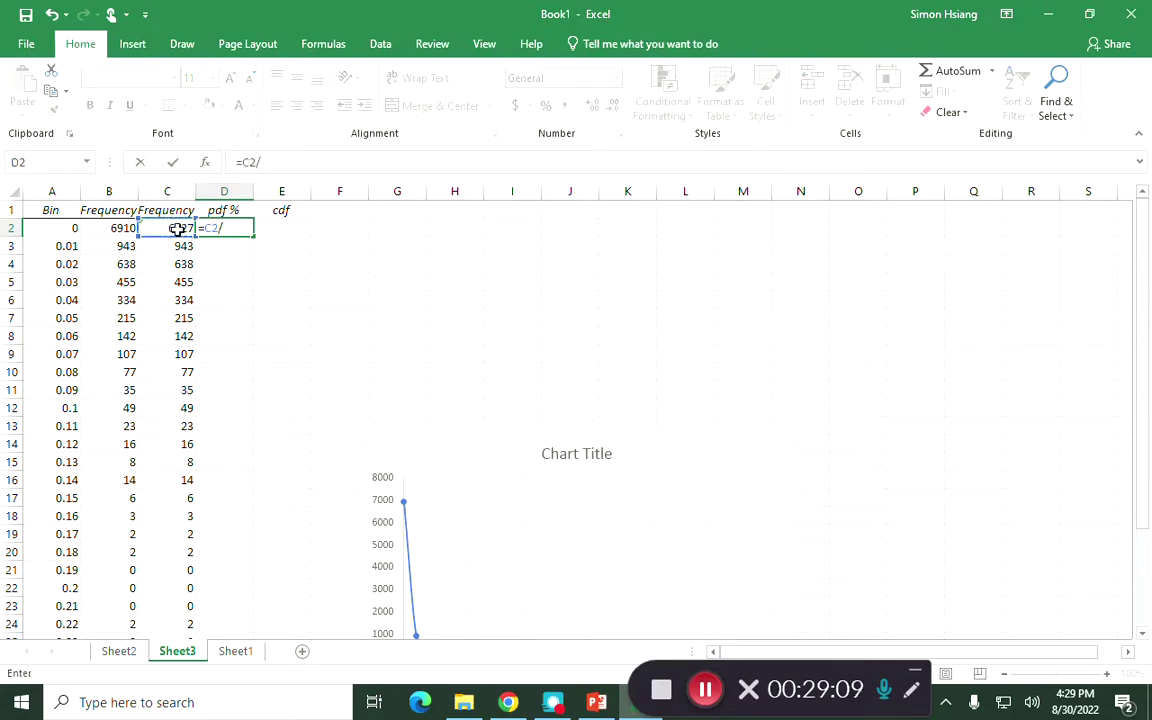
pyautogui.write('10000')
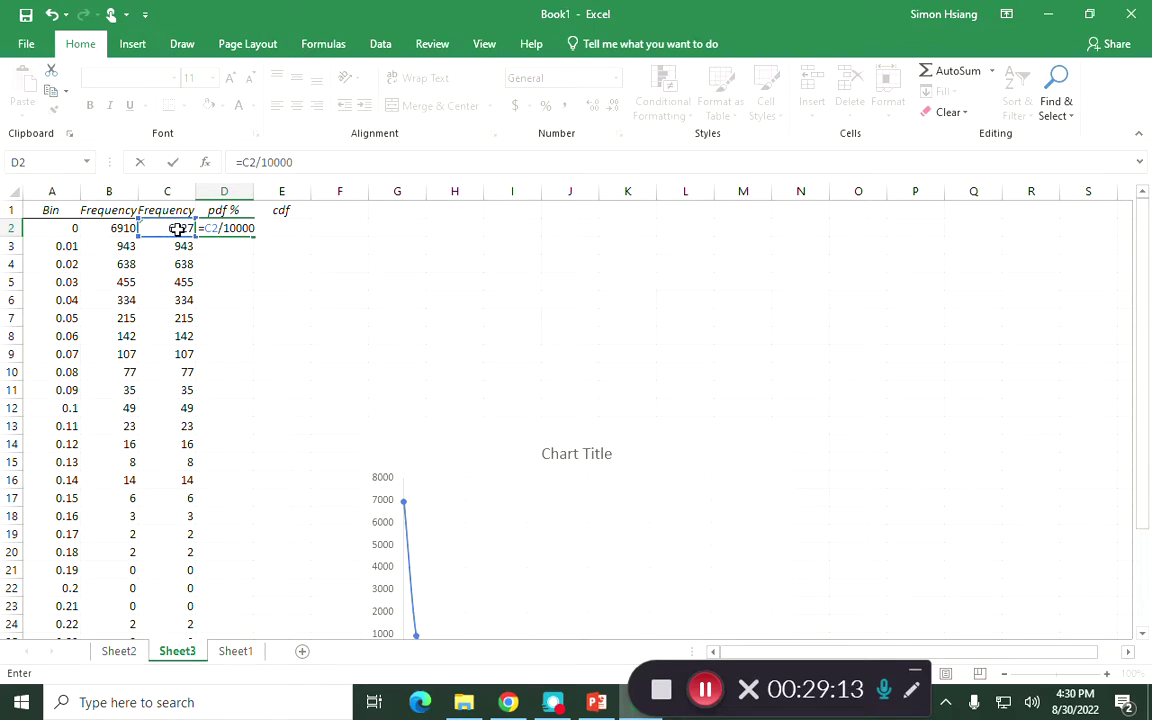
pyautogui.press('Return')
# - Enter 0 in E2 as the starting value of the cdf column
pyautogui.press('Up')
pyautogui.press('Right')
pyautogui.write('0')
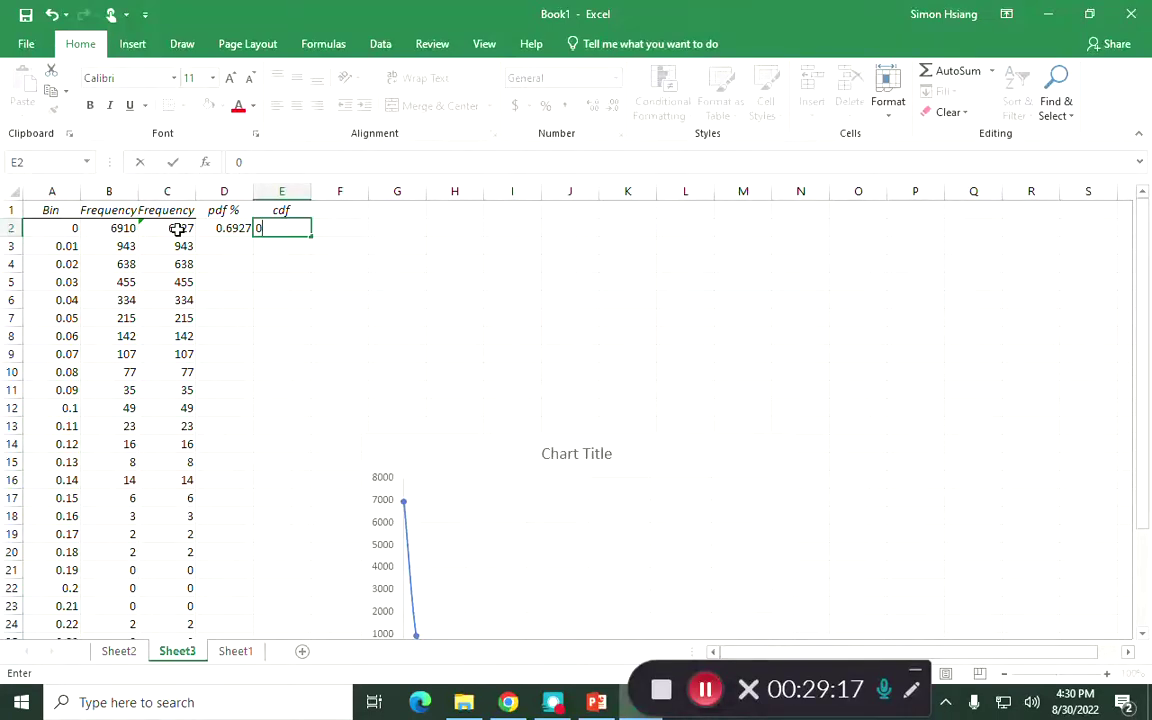
pyautogui.press('Return')
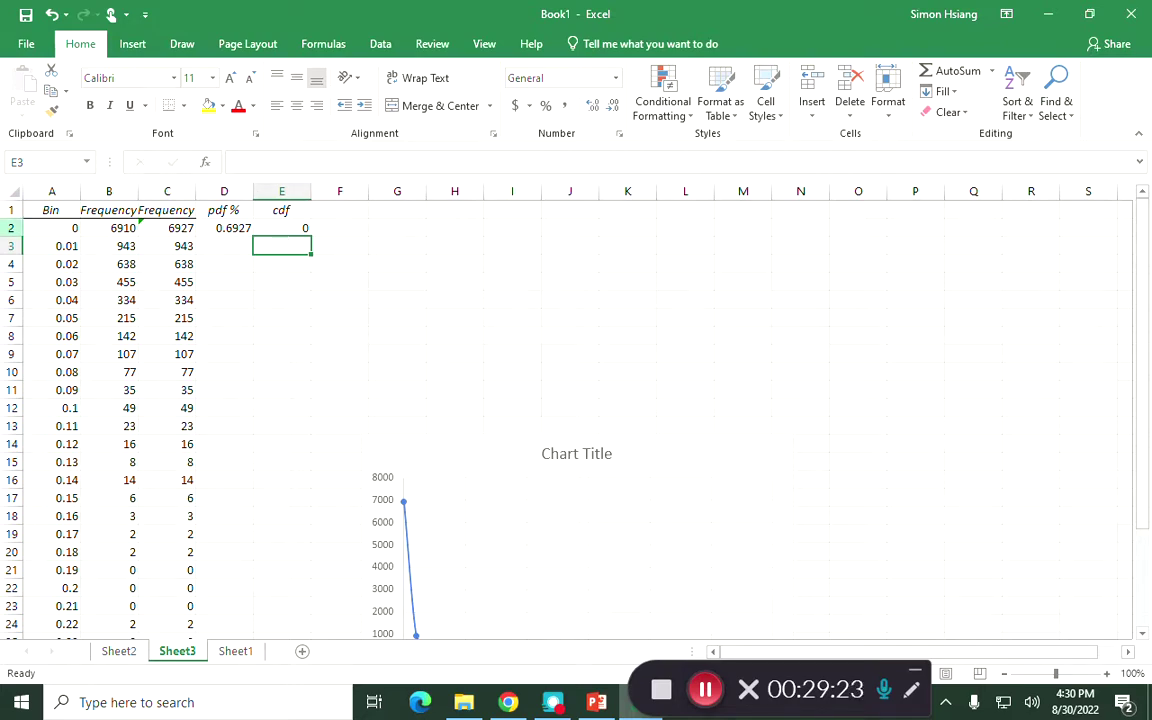
# - Insert a blank row above row 2 and move the cdf starting value 0 from E3 into E2
pyautogui.click(12, 228)
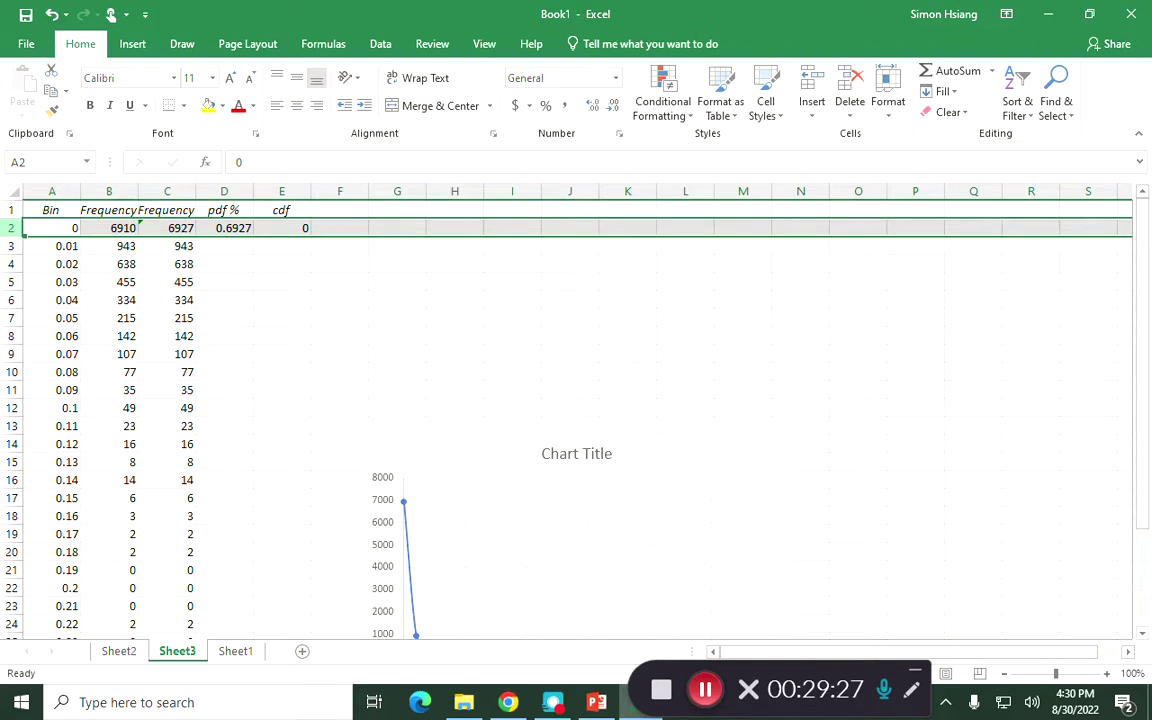
pyautogui.rightClick(12, 228)
pyautogui.click(46, 356)
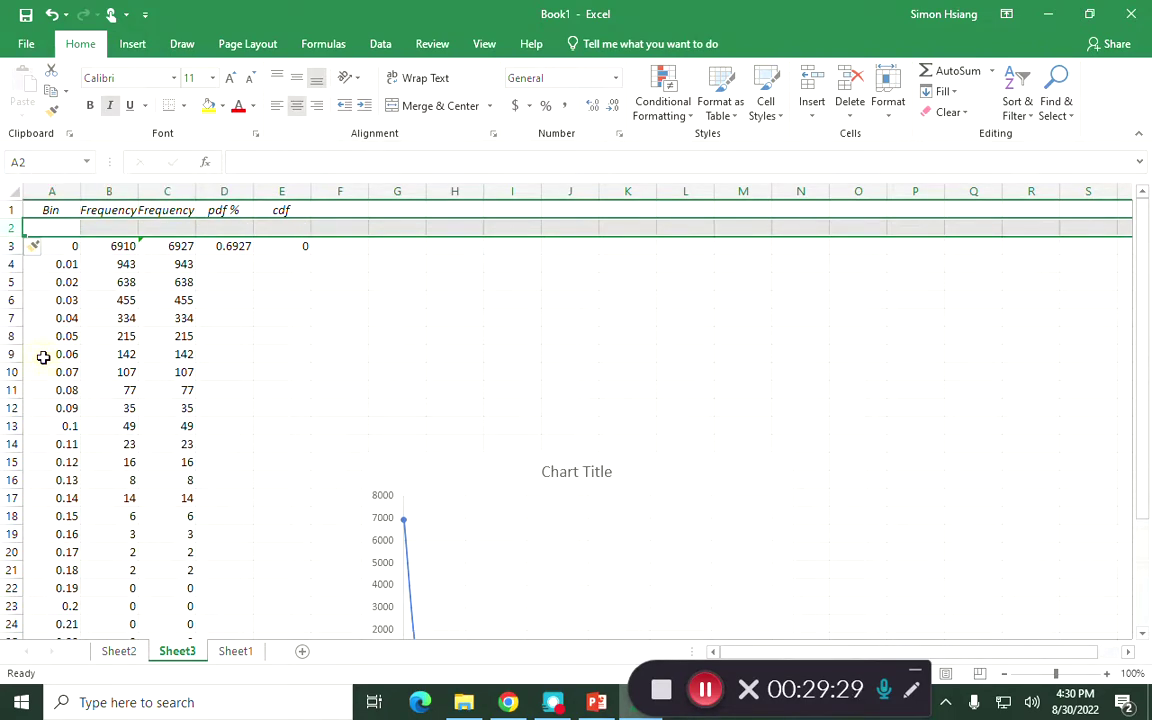
pyautogui.click(302, 243)
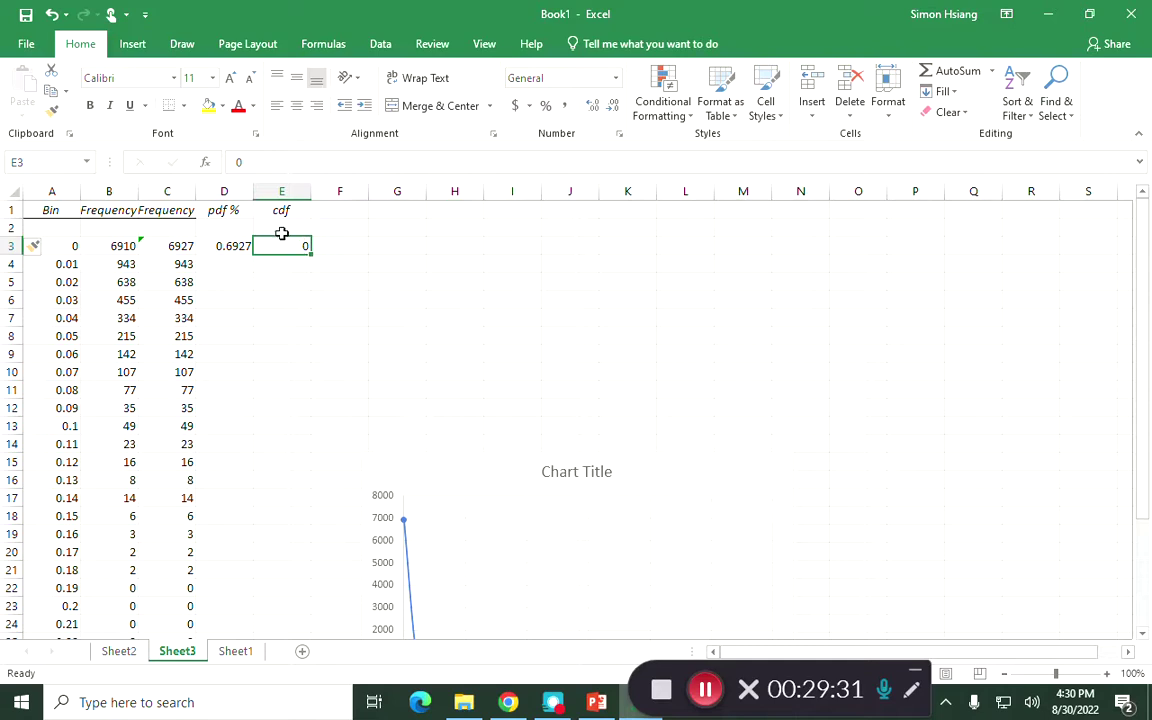
pyautogui.moveTo(278, 238); pyautogui.dragTo(278, 228)
# - Calculate the cumulative value in E3 with the formula =E2+D3
pyautogui.click(291, 248)
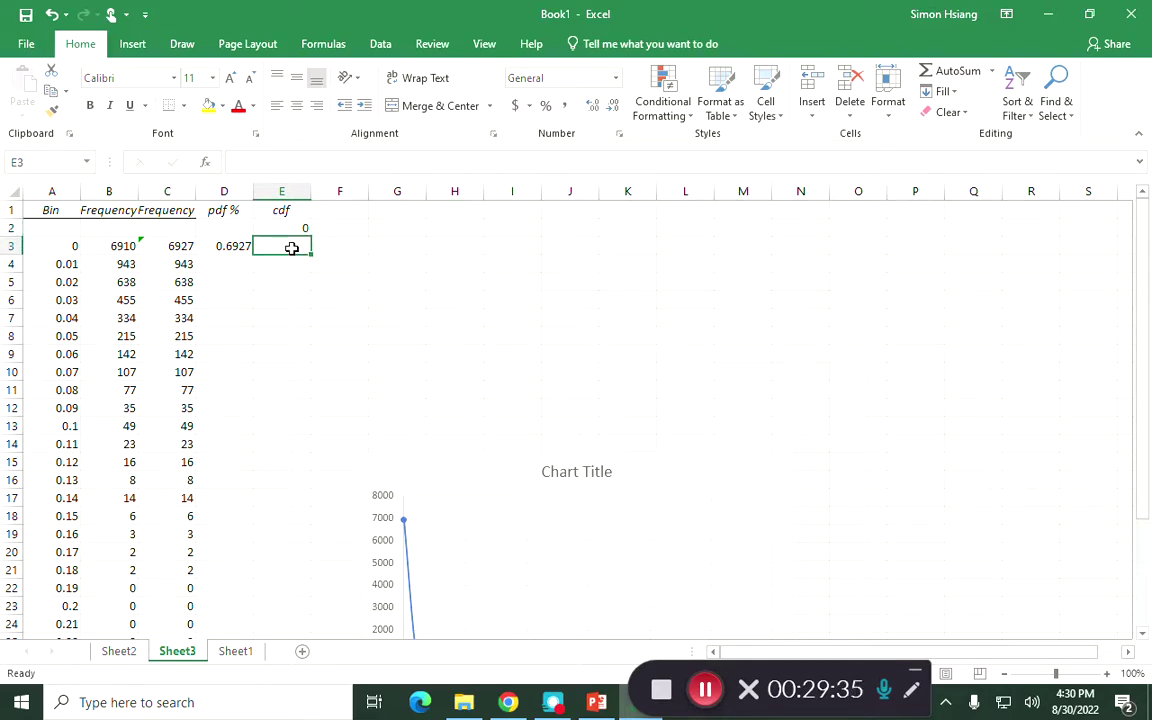
pyautogui.write('=')
pyautogui.click(290, 228)
pyautogui.write('+')
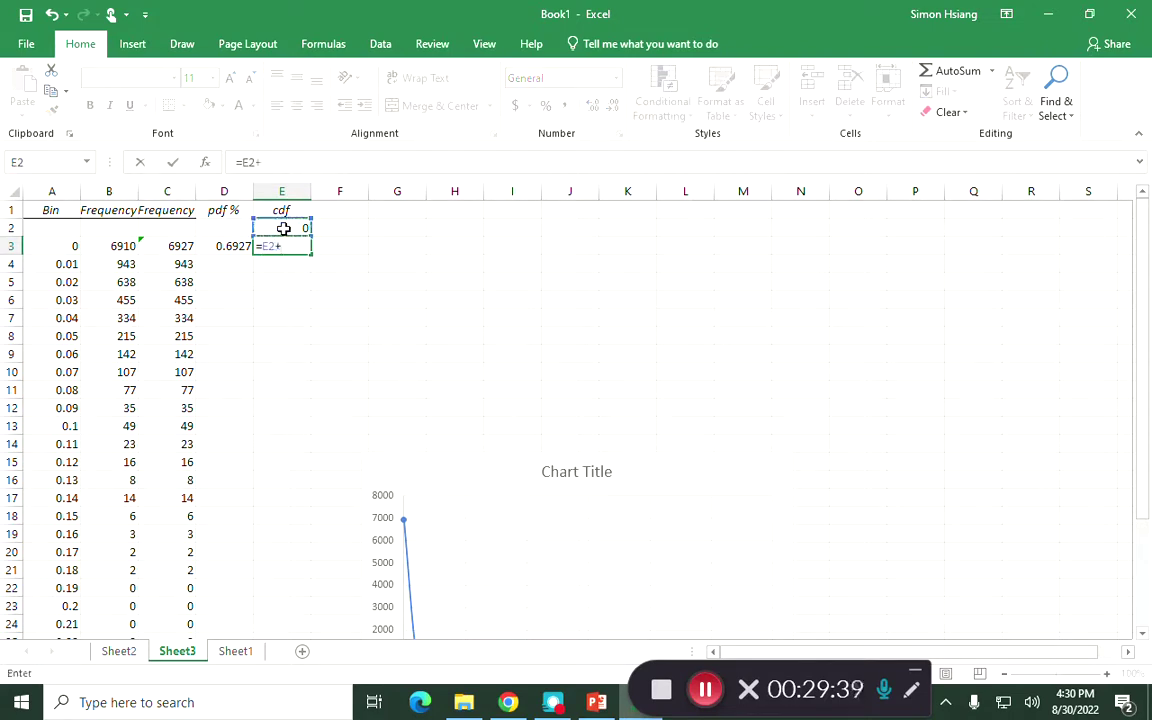
pyautogui.click(219, 245)
pyautogui.press('Return')
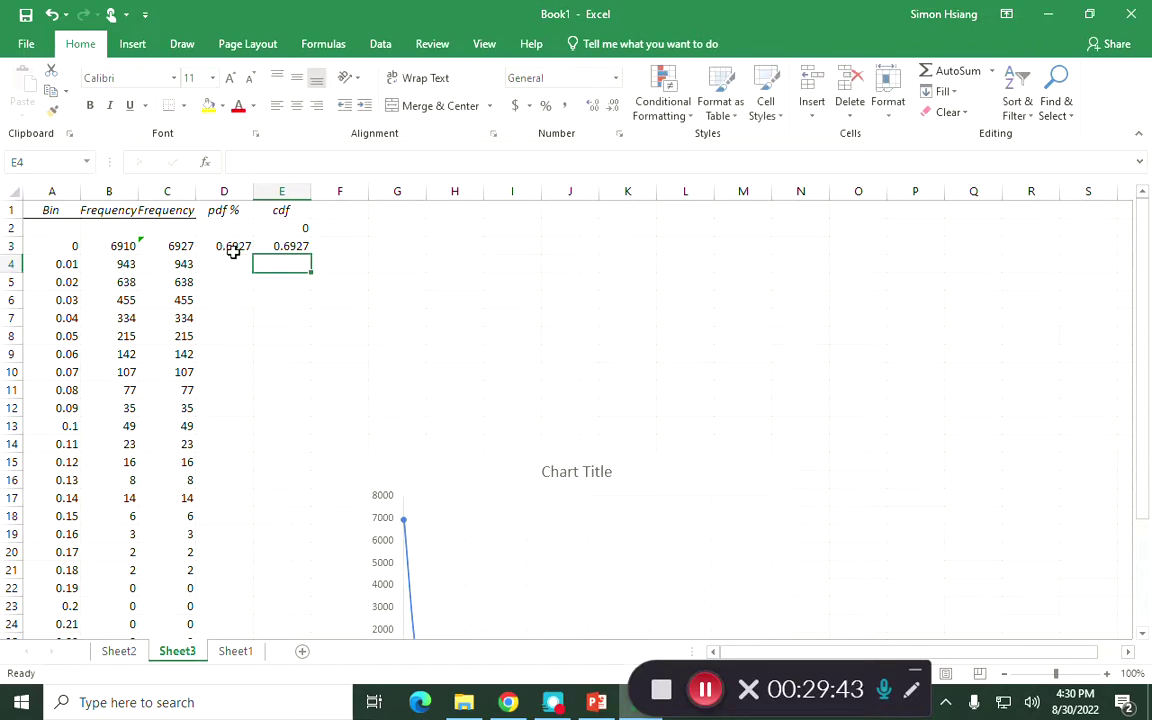
# - Copy the pdf and cdf formulas from D3:E3 into D4:E30, and move the chart up beside the table to columns L–S
pyautogui.moveTo(229, 250); pyautogui.dragTo(266, 250)
pyautogui.hotkey('ctrl', 'c')
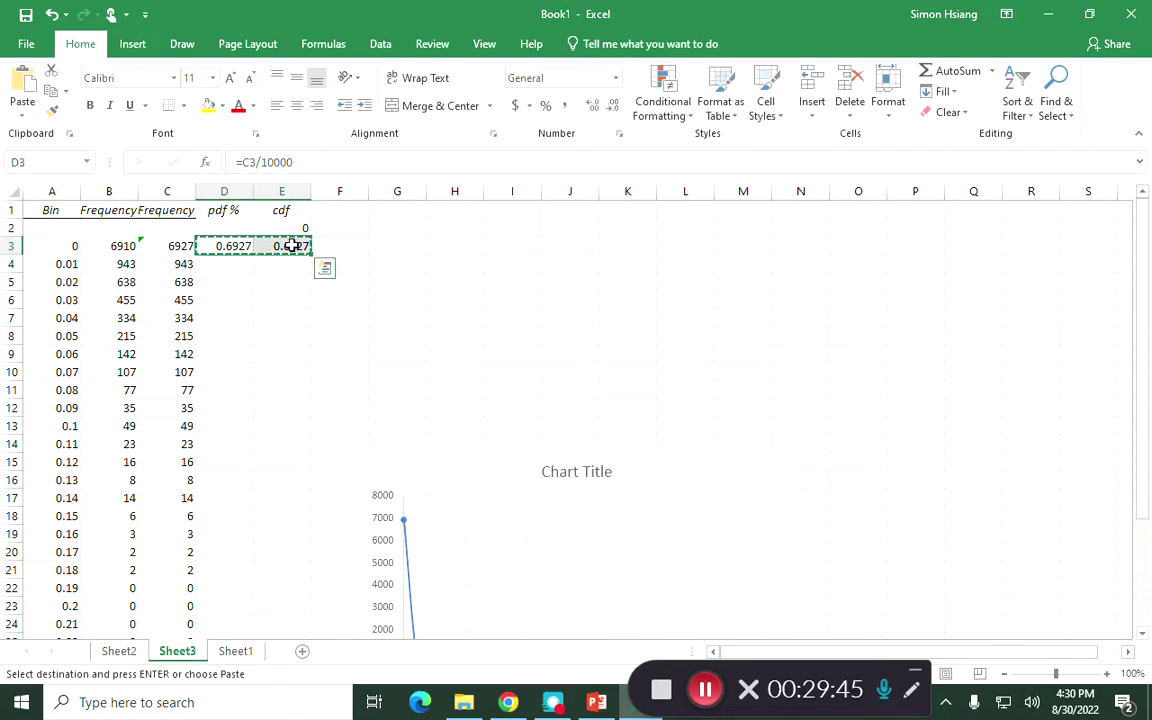
pyautogui.moveTo(217, 262); pyautogui.dragTo(303, 571)
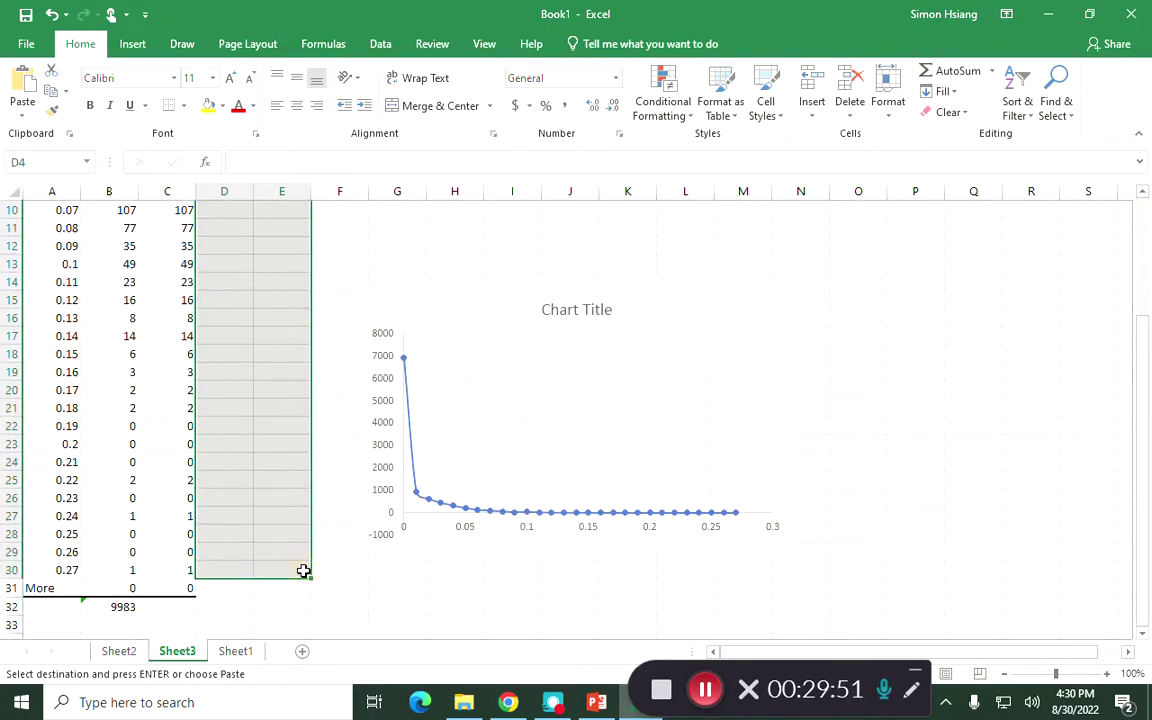
pyautogui.hotkey('ctrl', 'v')
pyautogui.moveTo(414, 465); pyautogui.dragTo(732, 229)
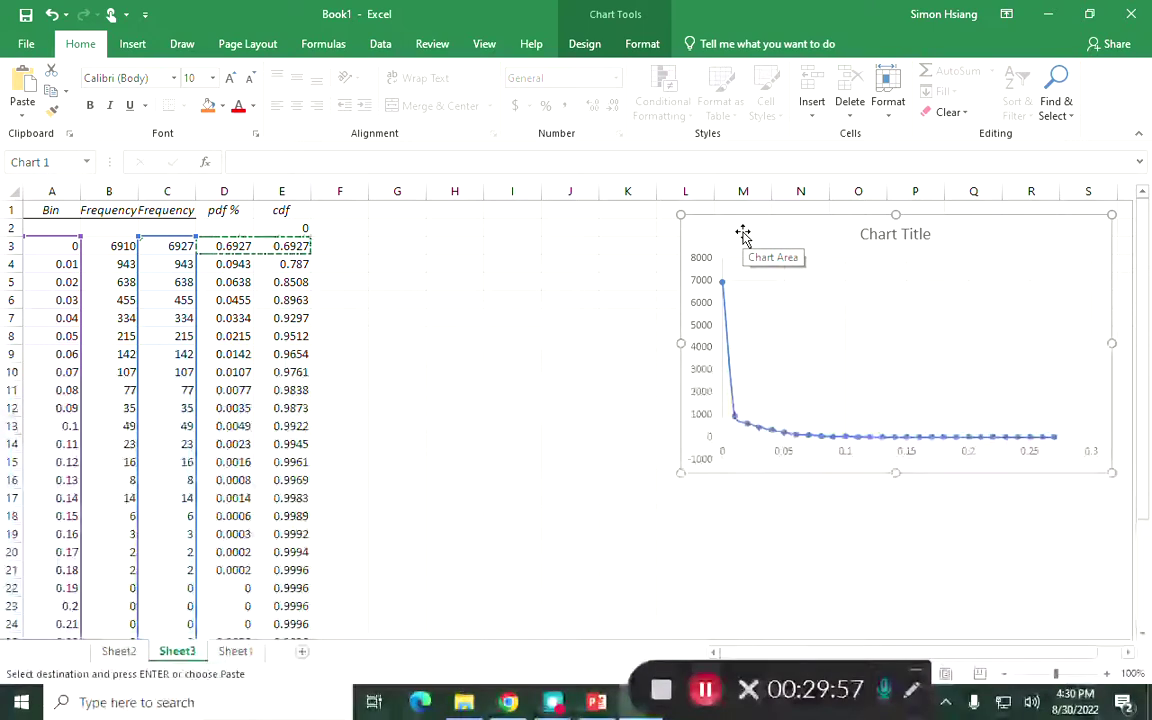
# - Paste a copy of the frequency chart at G5 and change its series values to the pdf range D3:D30
pyautogui.press('Escape')
pyautogui.click(372, 280)
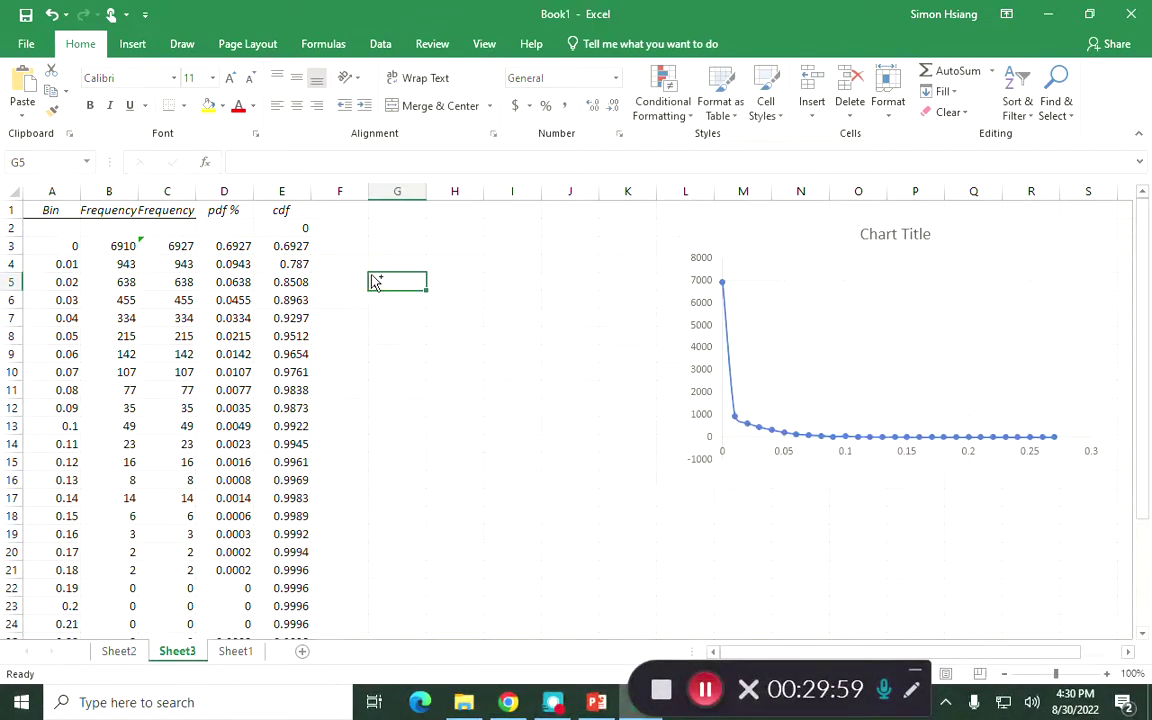
pyautogui.hotkey('ctrl', 'v')
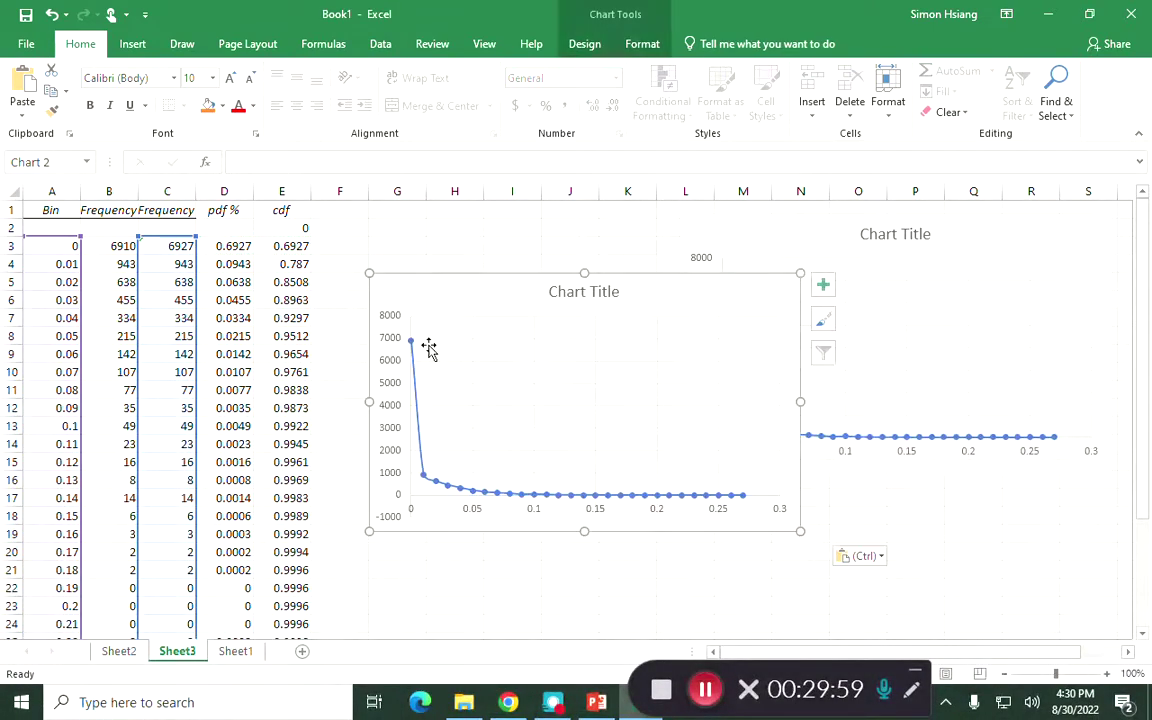
pyautogui.click(421, 432)
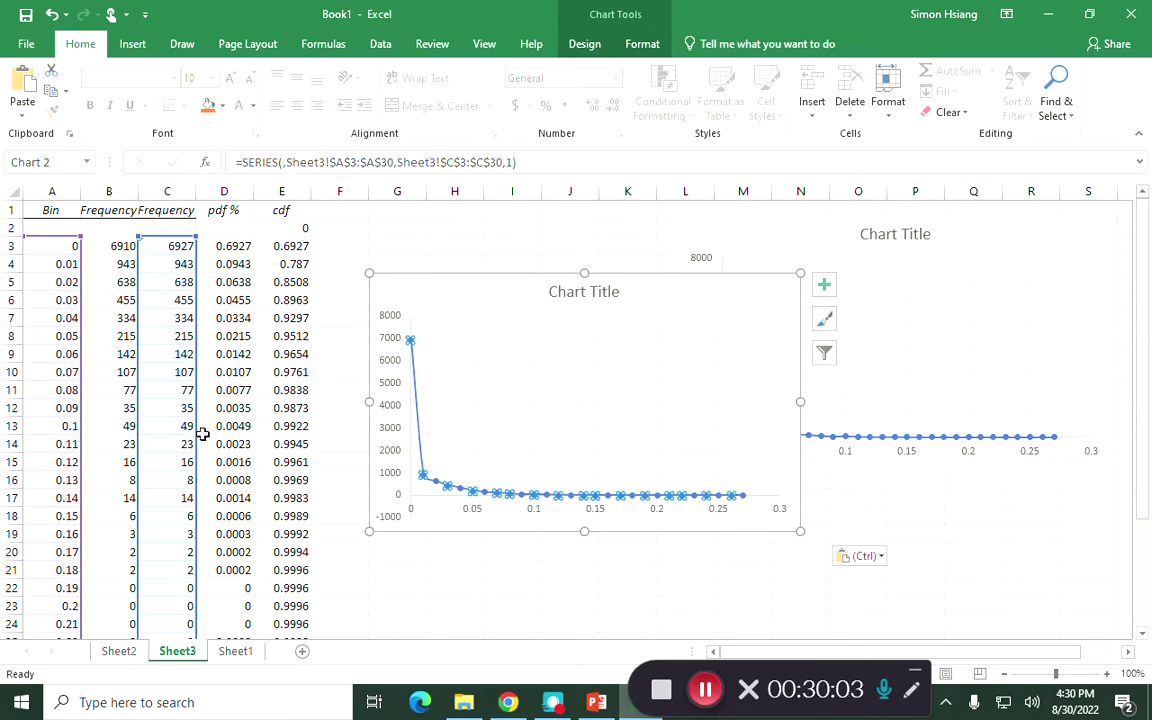
pyautogui.moveTo(192, 444); pyautogui.dragTo(222, 442)
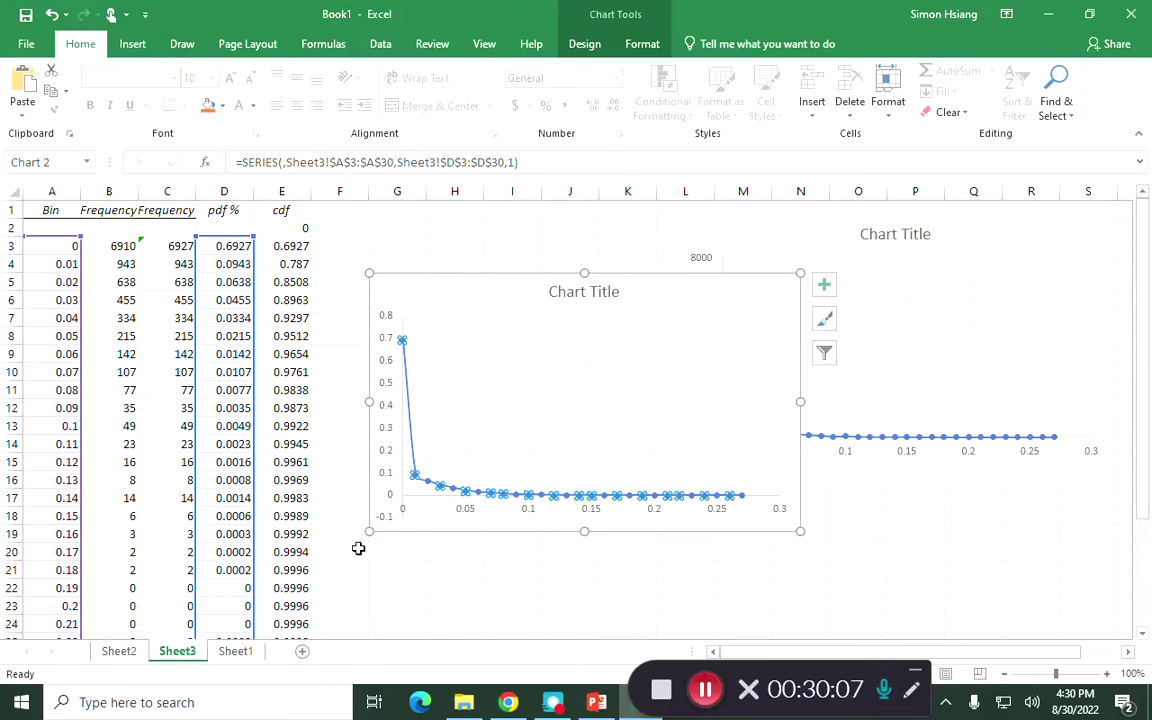
# - Paste another frequency chart copy below the pdf chart, move it up to row 12, and change its series values to the cdf column
pyautogui.click(390, 567)
pyautogui.hotkey('ctrl', 'v')
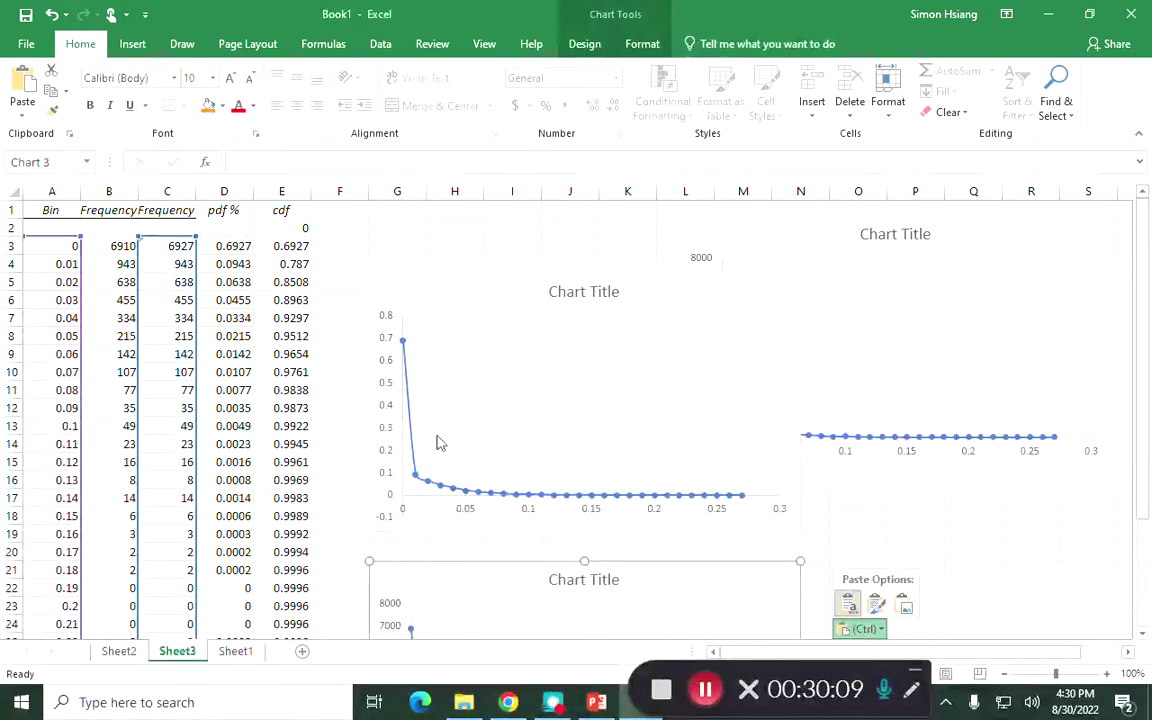
pyautogui.press('Escape')
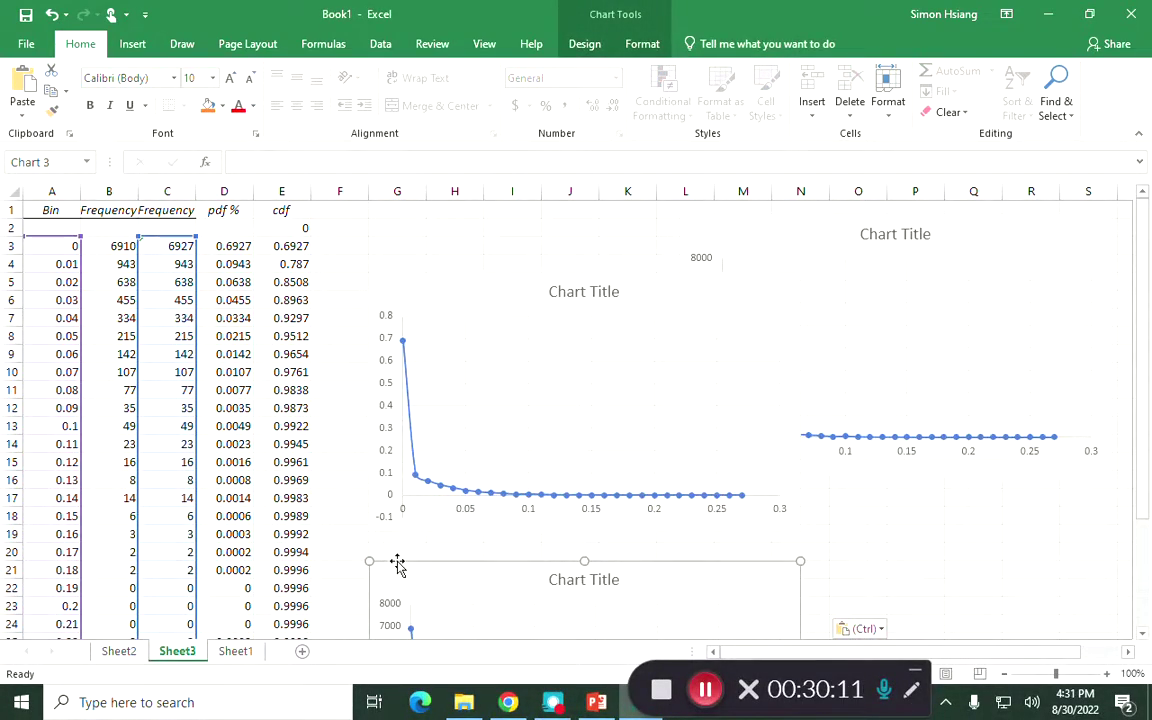
pyautogui.moveTo(385, 575); pyautogui.dragTo(382, 422)
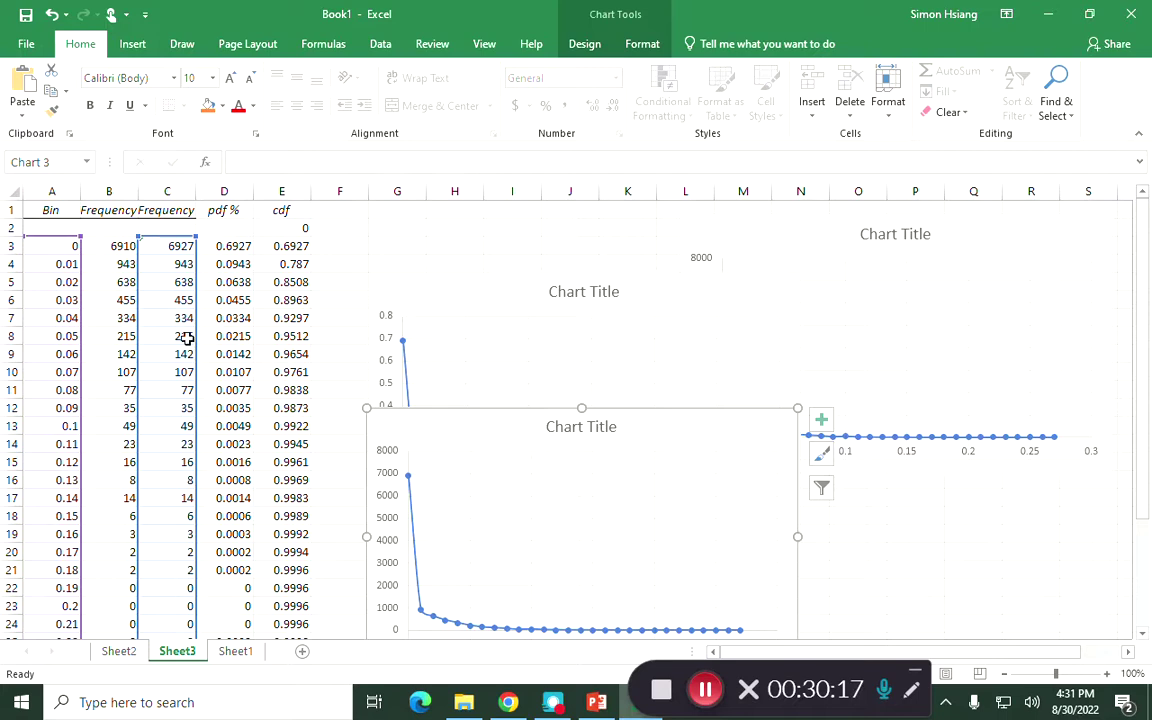
pyautogui.moveTo(190, 327); pyautogui.dragTo(292, 340)
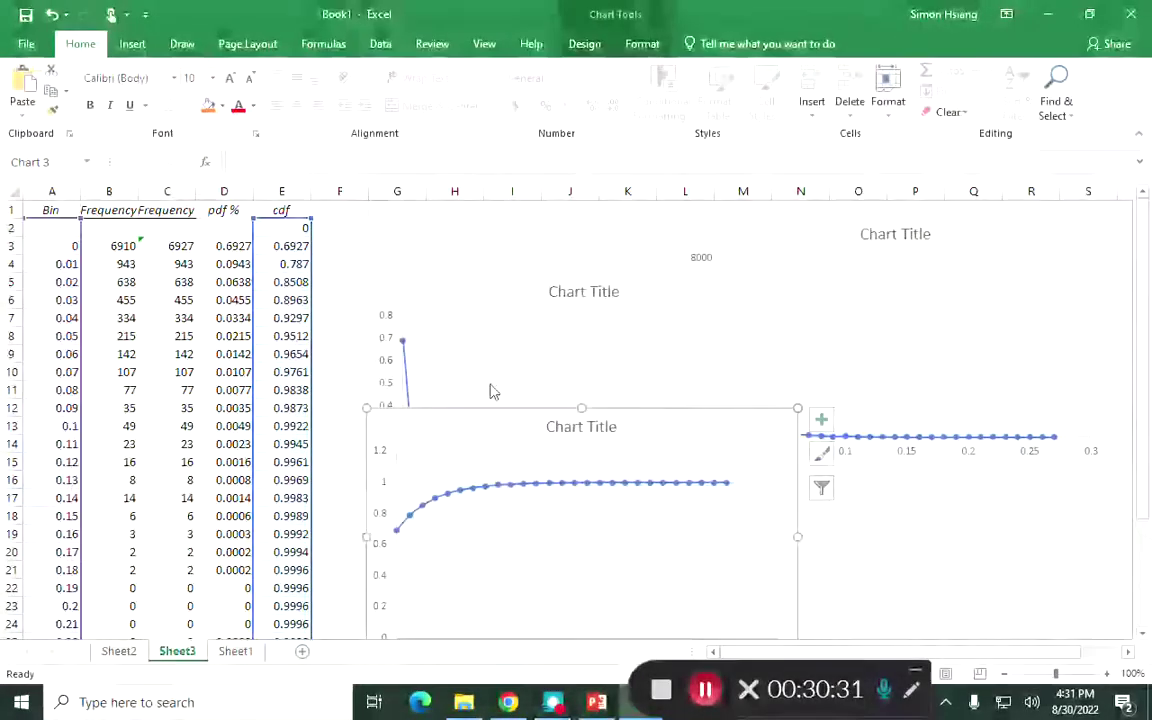
pyautogui.click(167, 335)
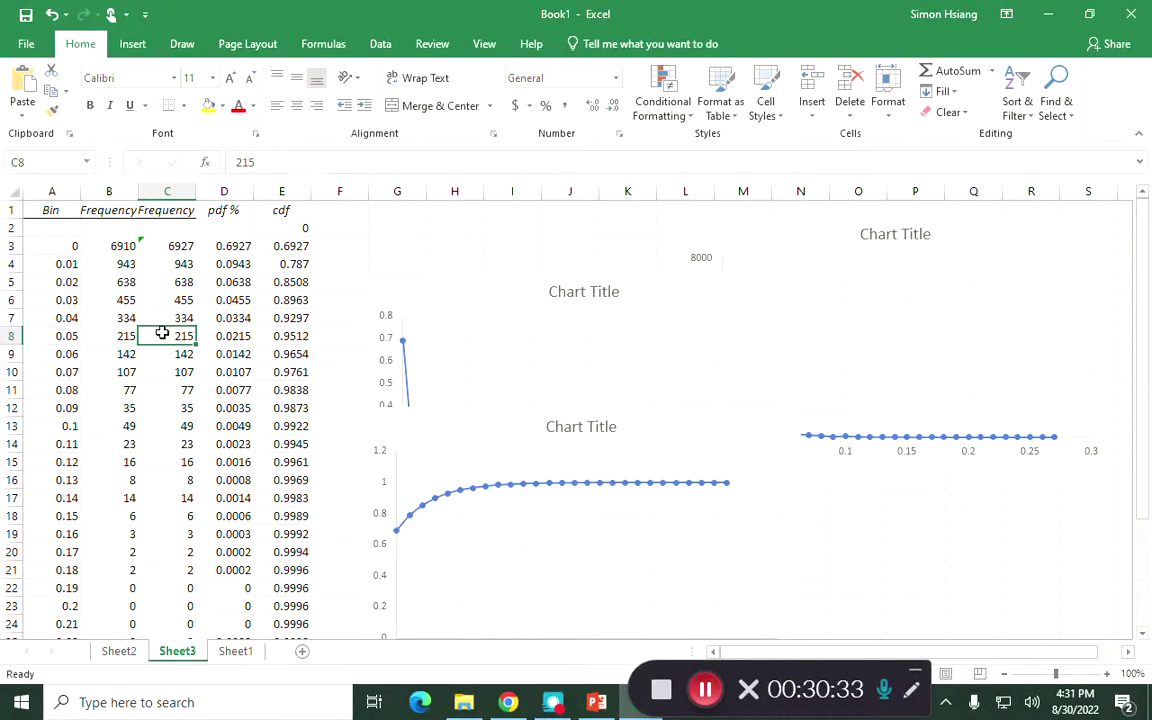
# - Calculate the mean waiting time in D33 with the formula =SUMPRODUCT(A3:A30,D3:D30)
pyautogui.click(55, 297)
pyautogui.scroll(-5, 62, 288)
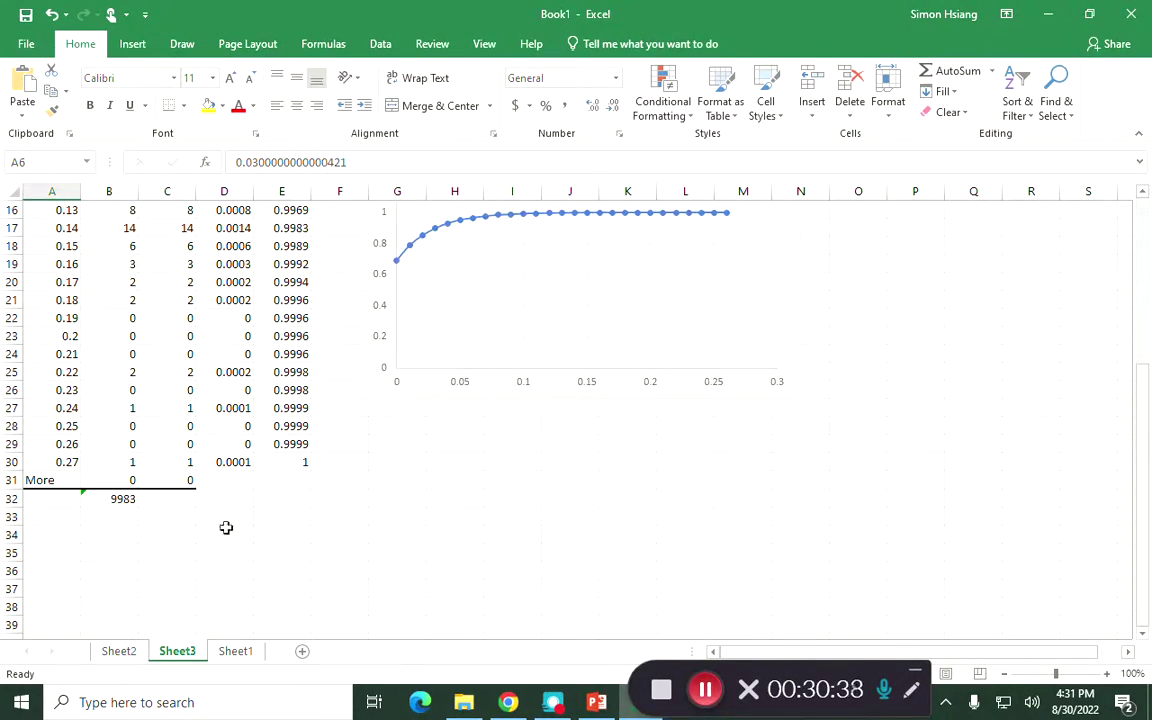
pyautogui.click(229, 523)
pyautogui.doubleClick(230, 522)
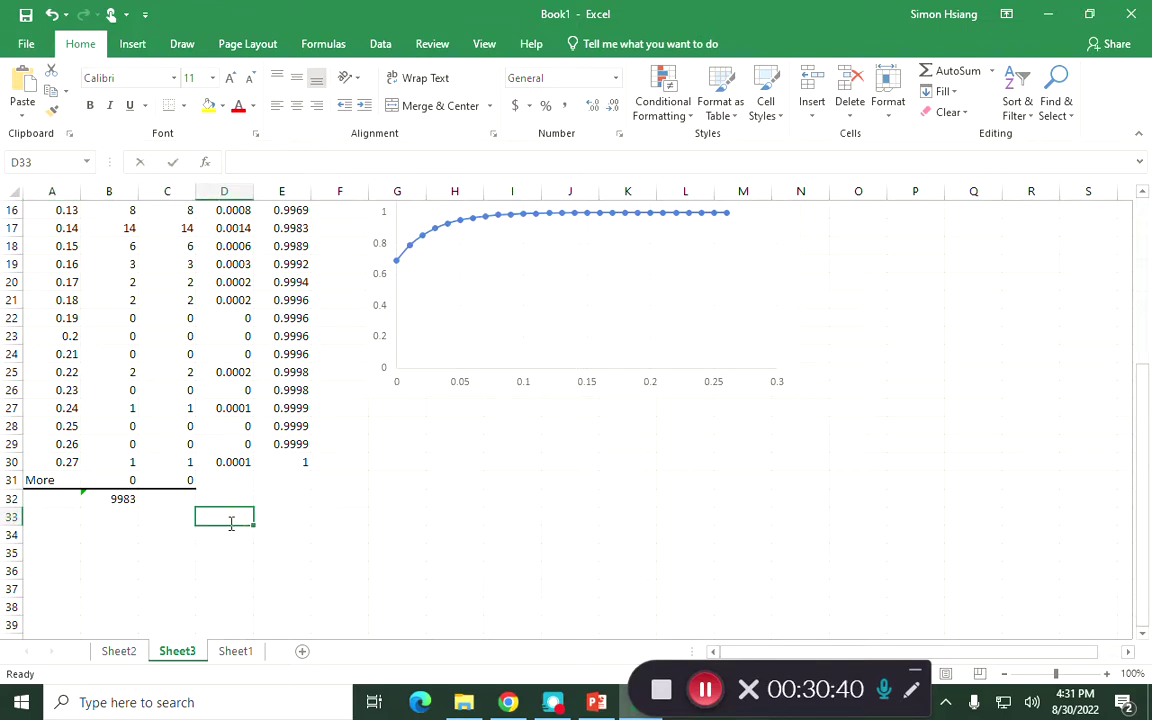
pyautogui.write('=')
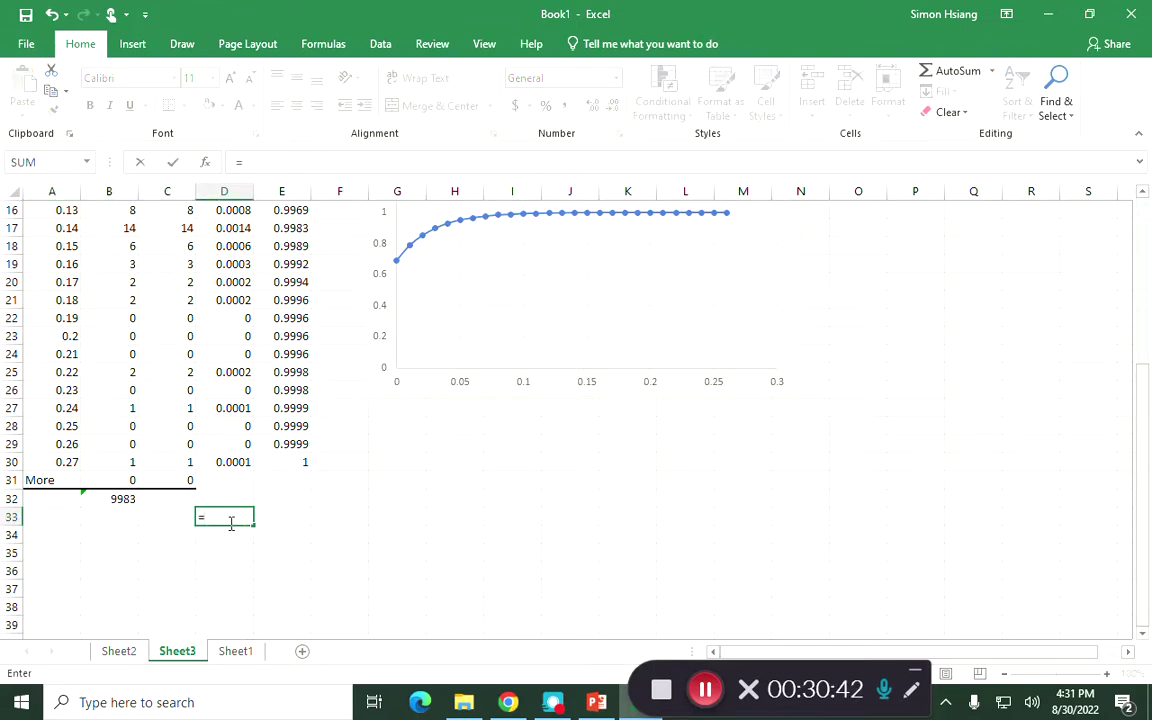
pyautogui.write('sumprodc')
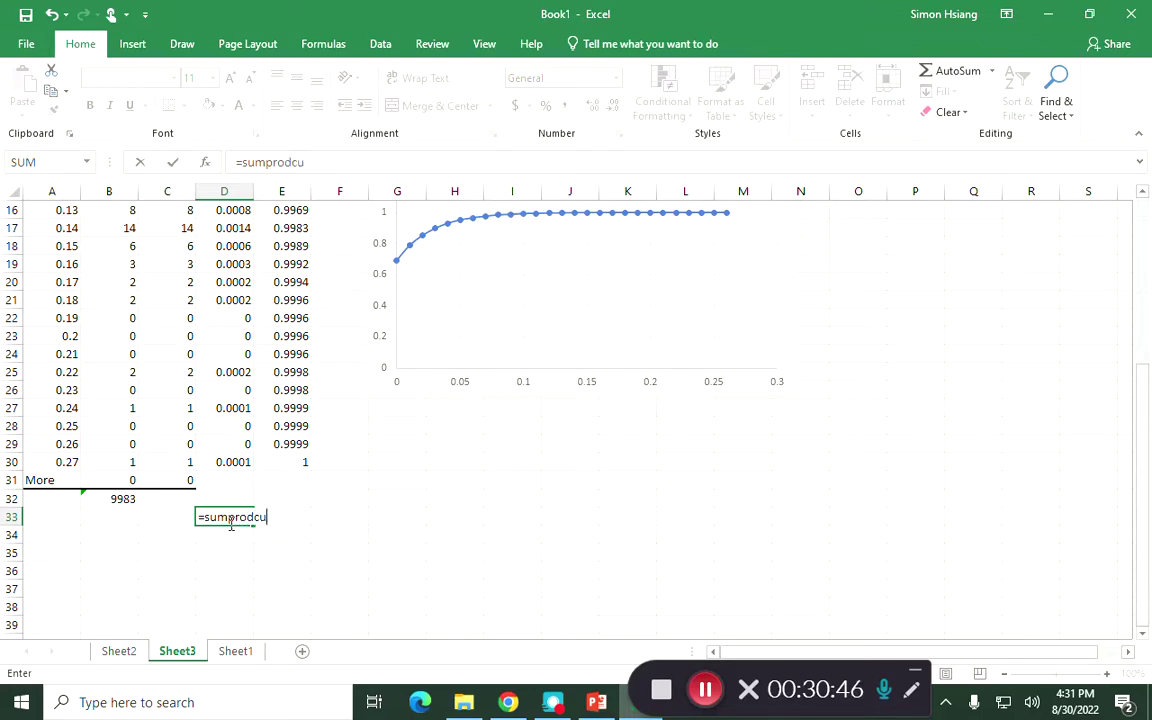
pyautogui.press('BackSpace')
pyautogui.write('c')
pyautogui.press('BackSpace')
pyautogui.write('uct(')
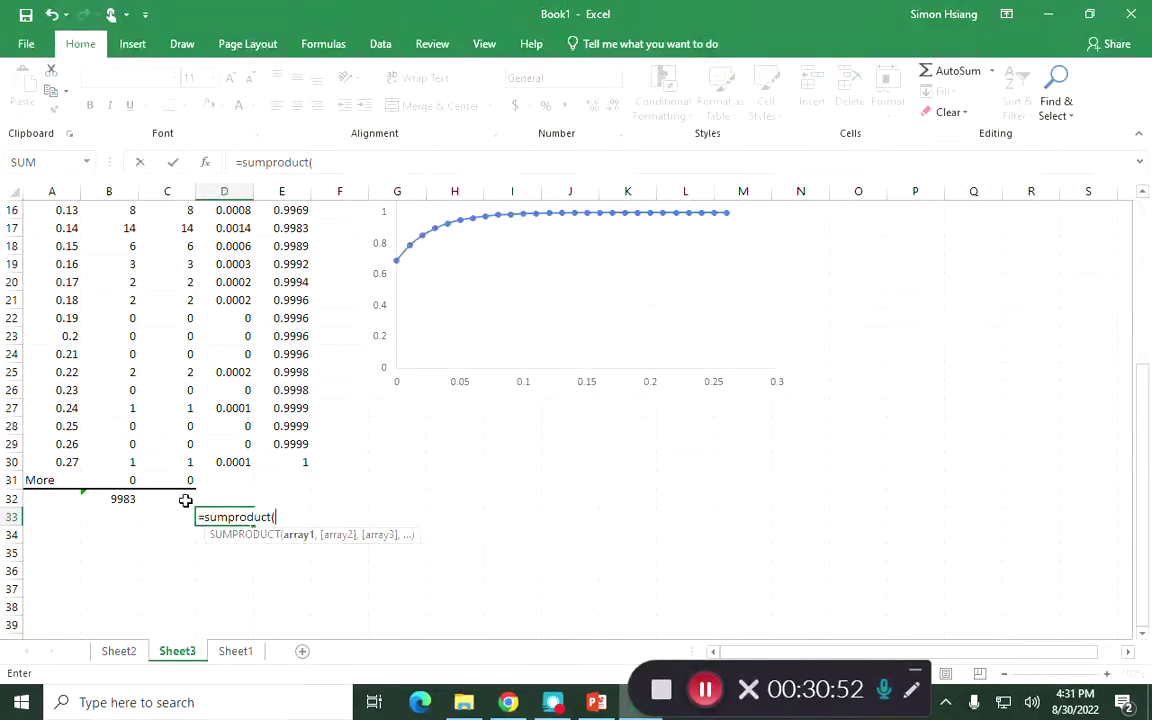
pyautogui.click(36, 462)
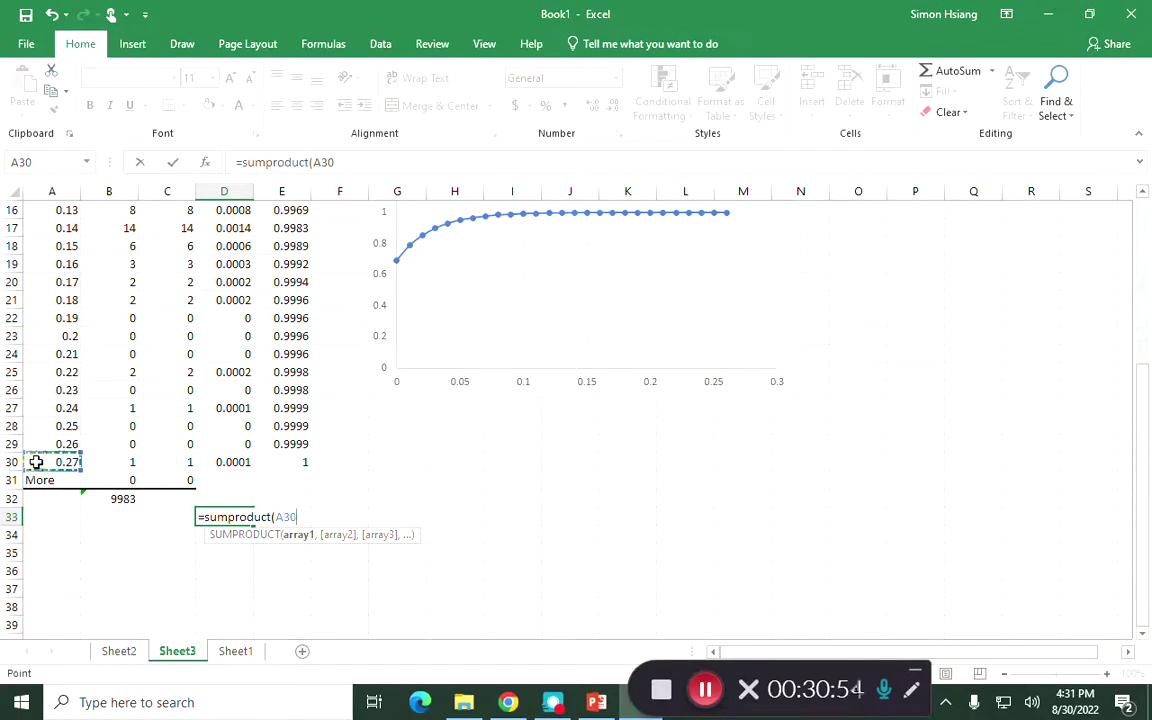
pyautogui.moveTo(36, 462); pyautogui.dragTo(52, 205)
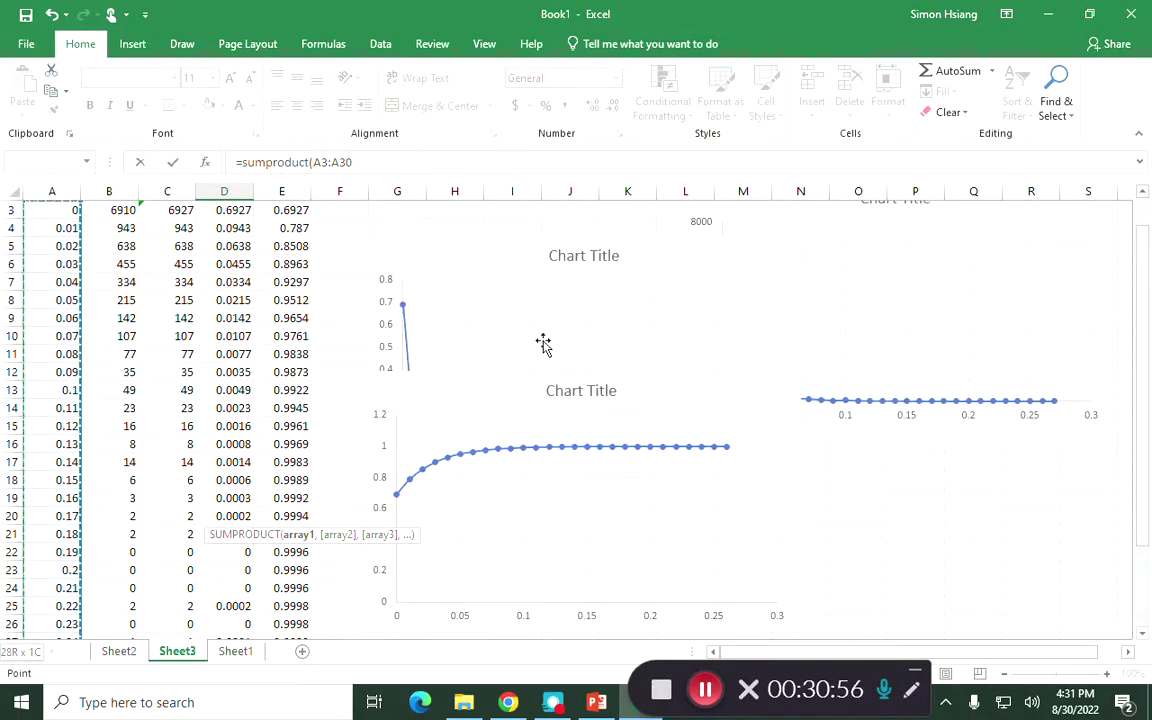
pyautogui.click(394, 157)
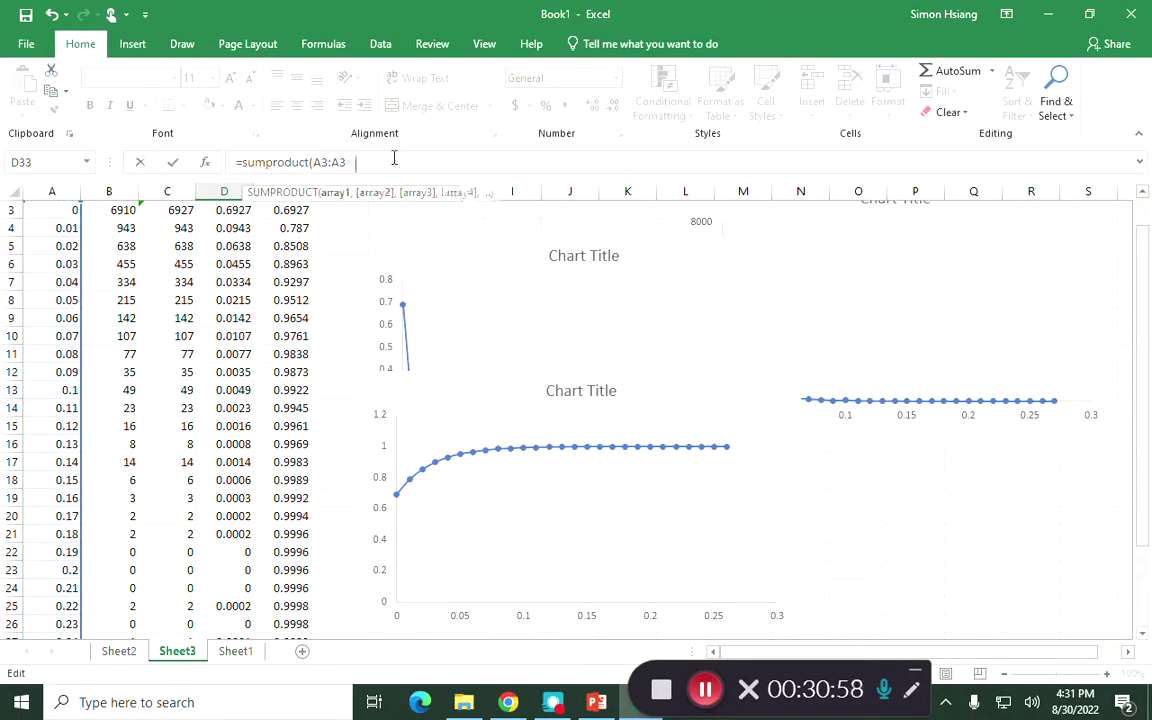
pyautogui.write('0,')
pyautogui.scroll(1, 224, 250)
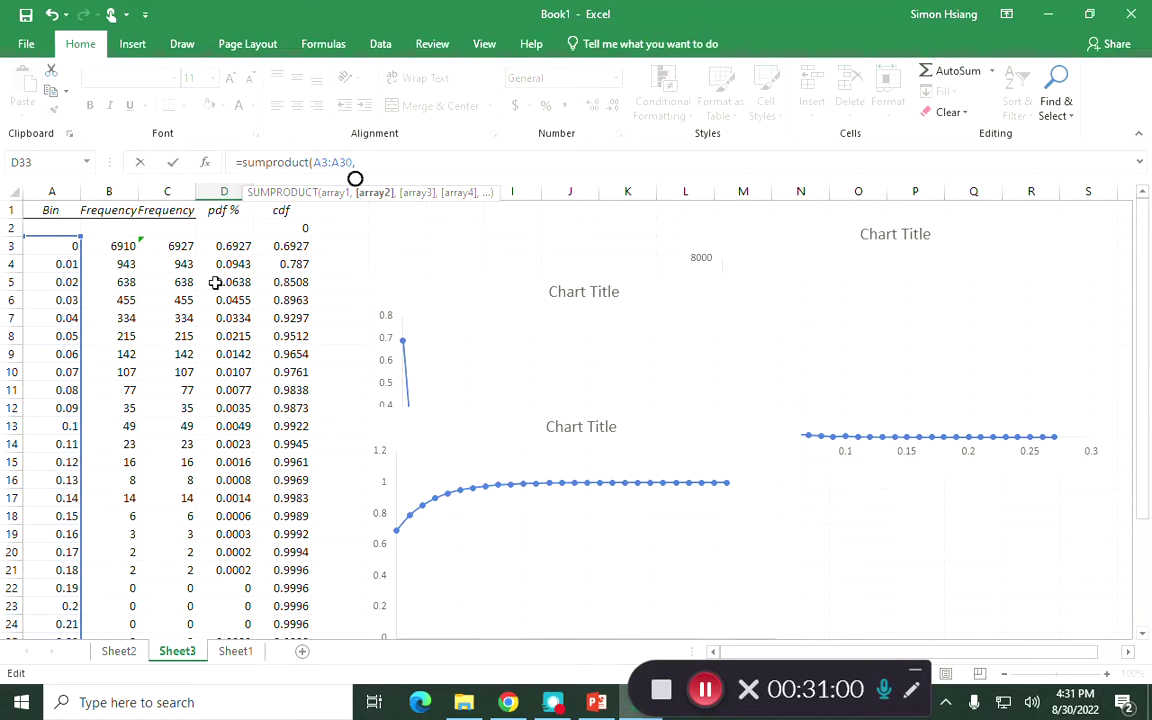
pyautogui.click(233, 245)
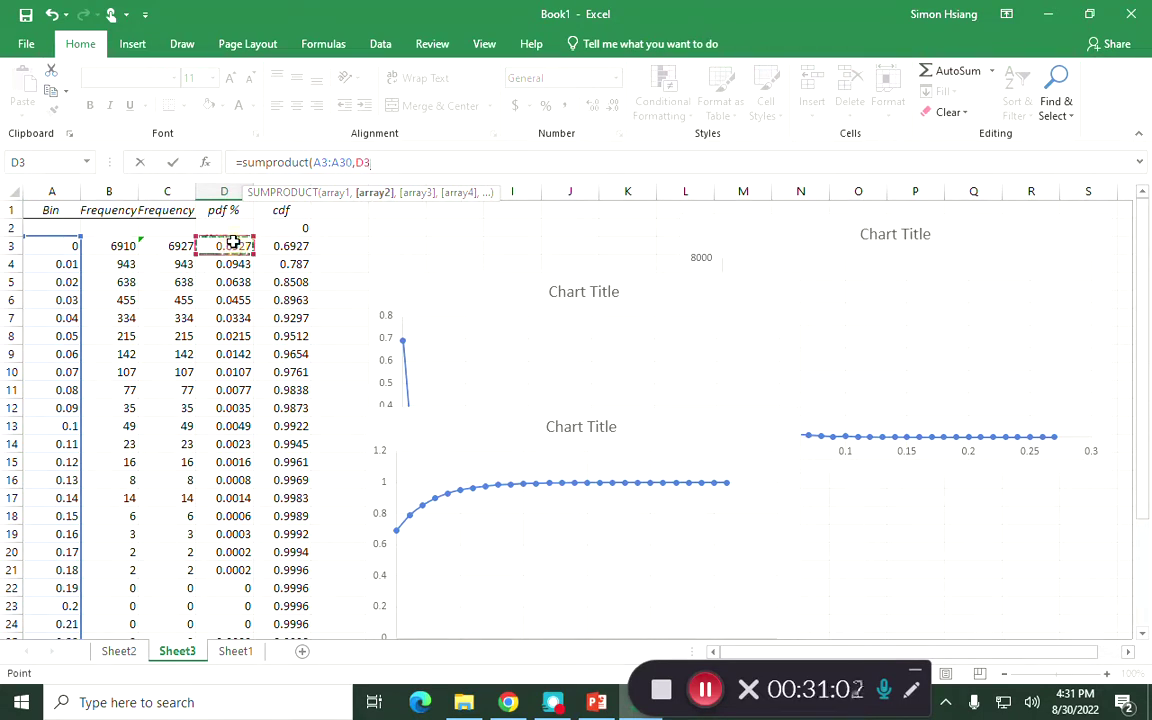
pyautogui.hotkey('ctrl', 'shift', 'Down')
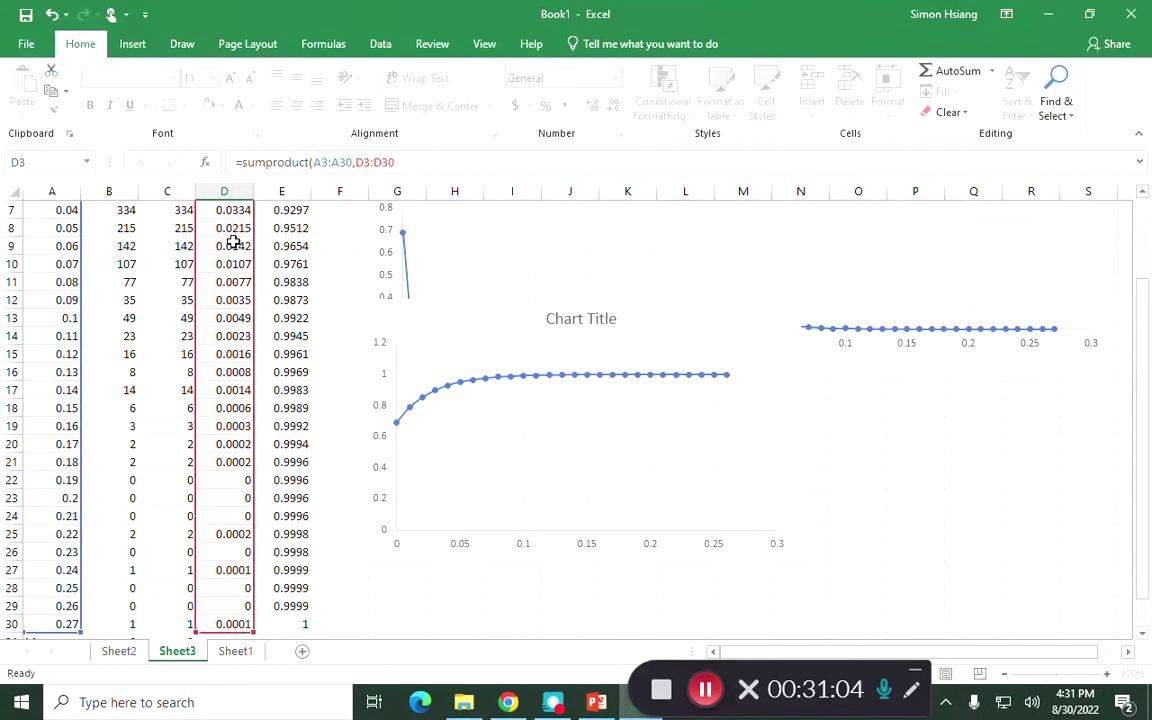
pyautogui.press('Return')
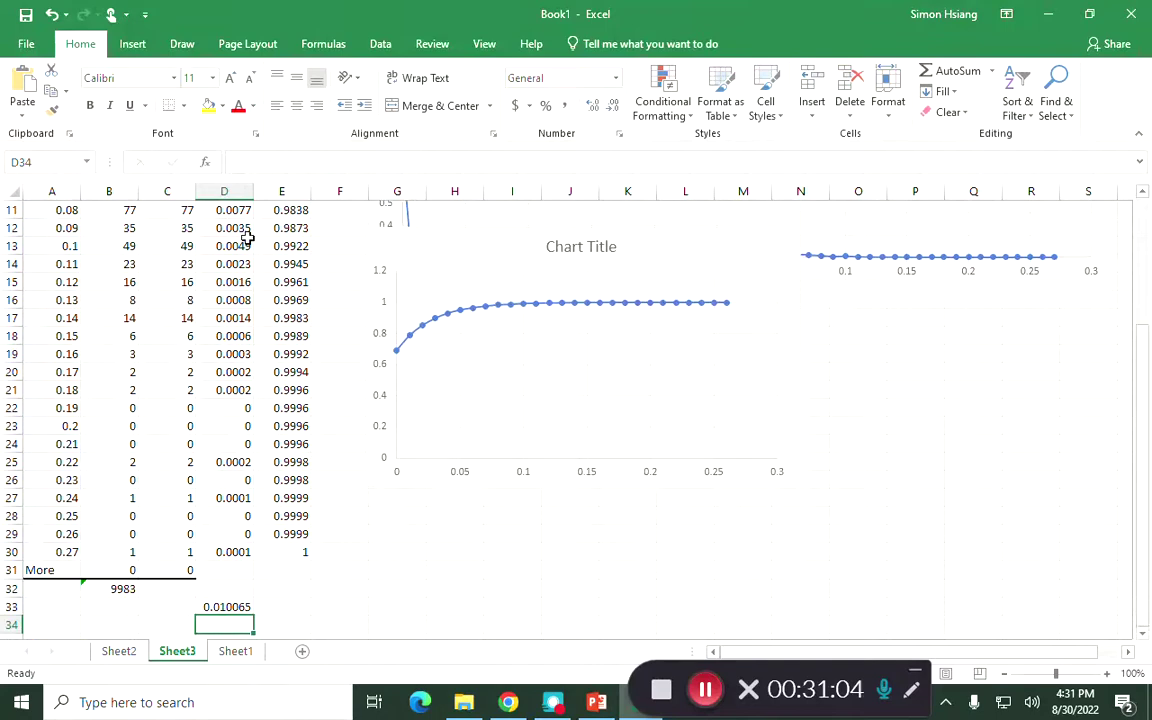
pyautogui.click(244, 605)
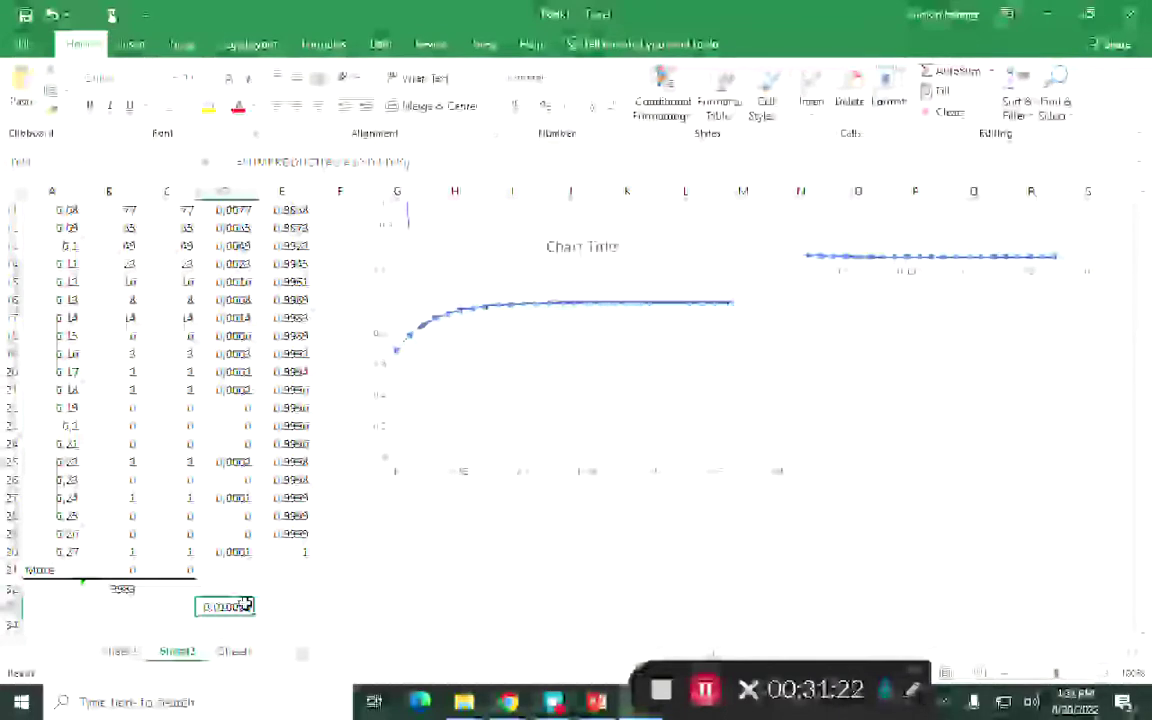
# - Open Sheet1 and examine the contents of clock cells B2 and B5 and the p value in C2
pyautogui.click(236, 652)
pyautogui.scroll(1, 290, 430)
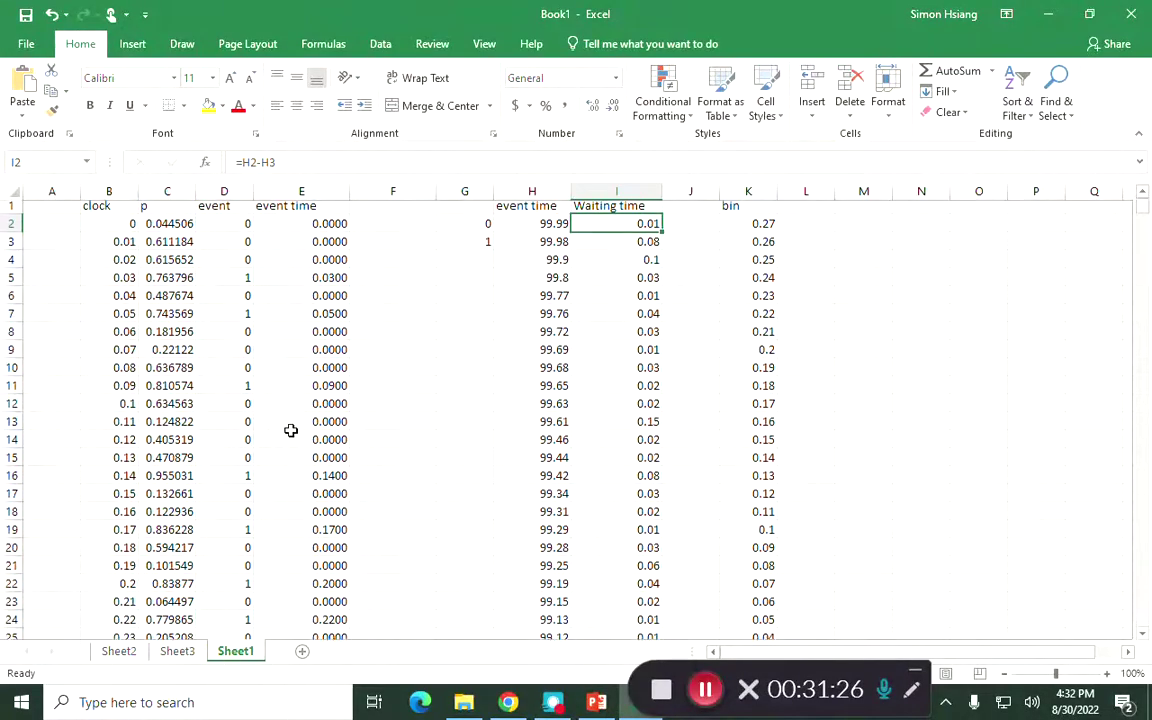
pyautogui.click(101, 225)
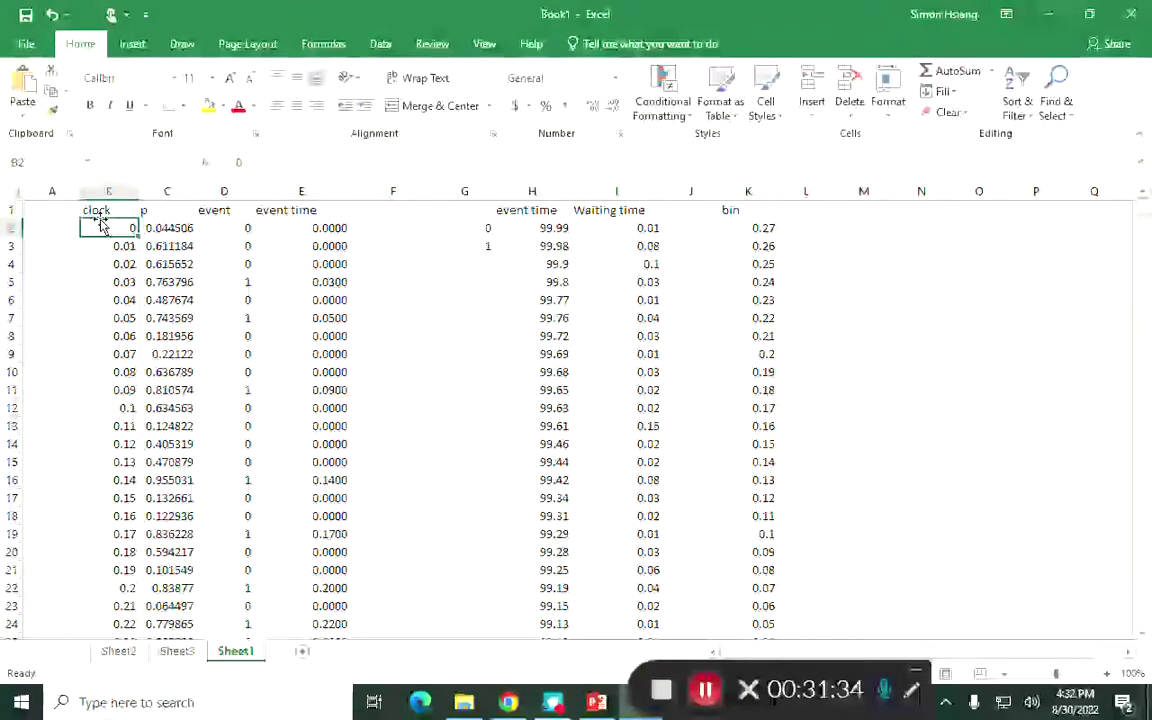
pyautogui.click(112, 280)
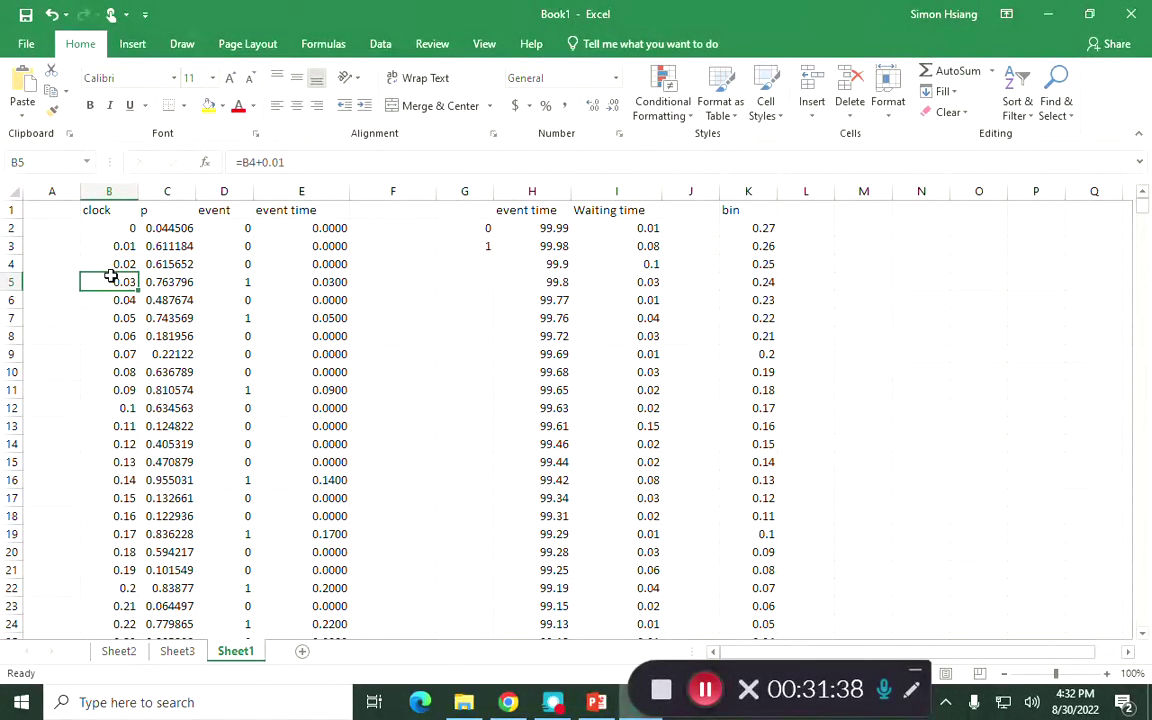
pyautogui.click(169, 226)
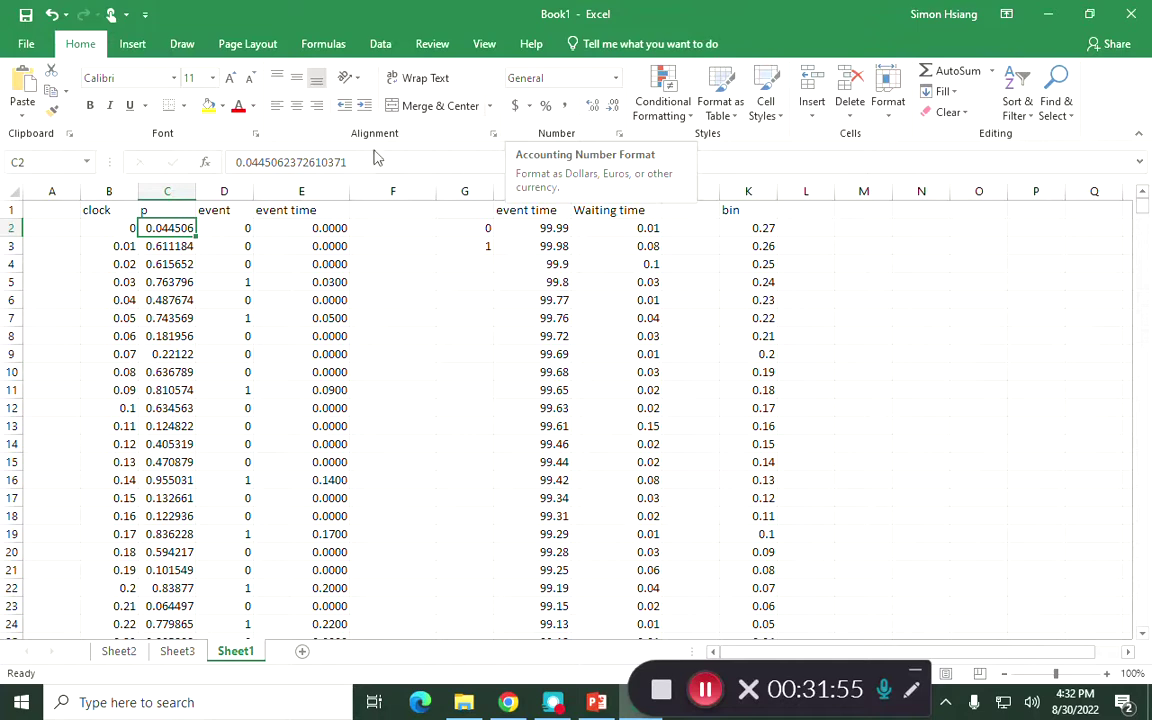
pyautogui.click(240, 222)
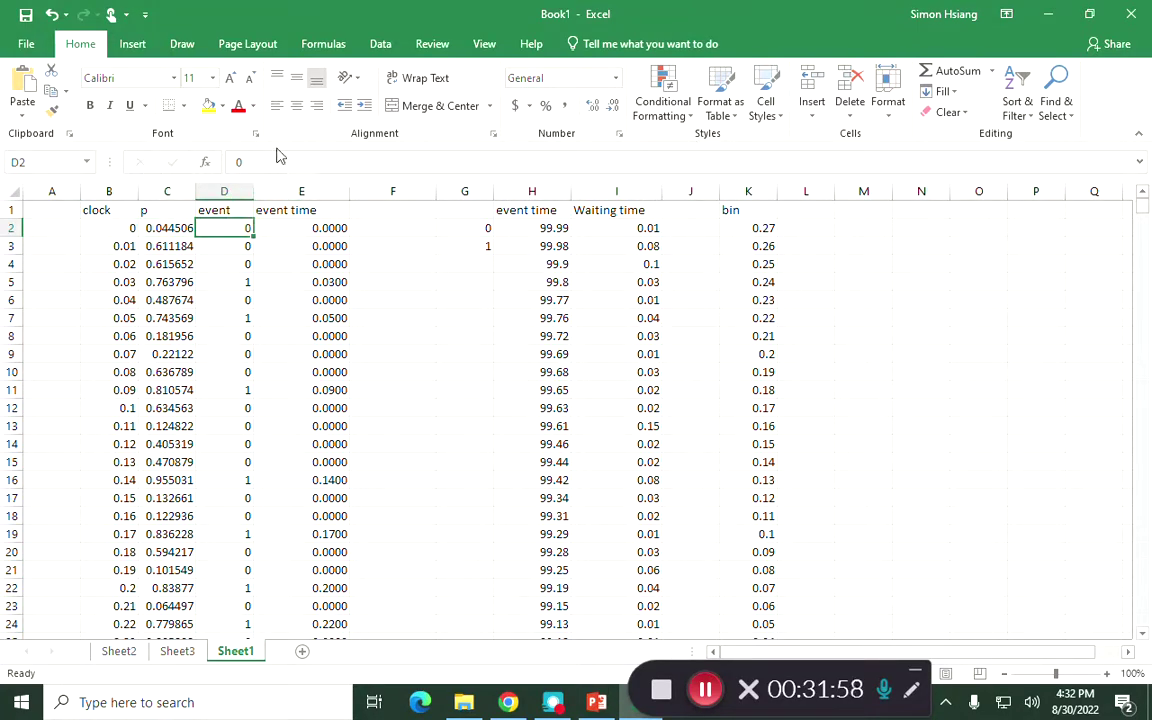
pyautogui.doubleClick(226, 166)
pyautogui.write('=')
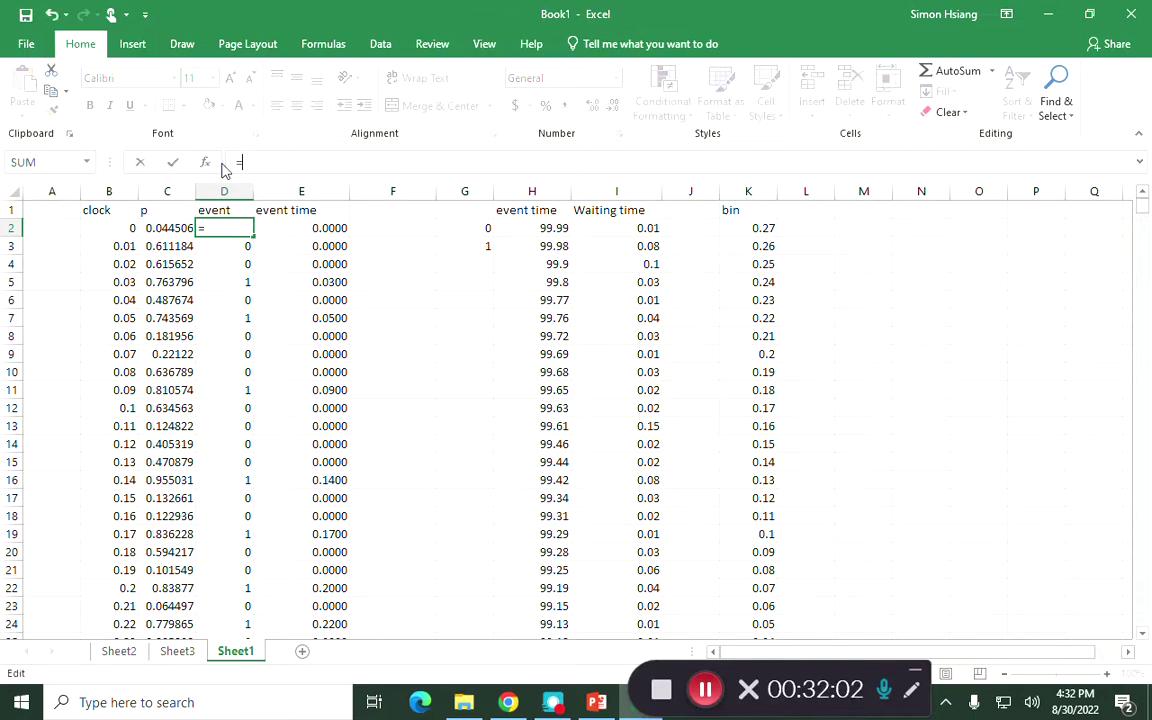
pyautogui.write('if(')
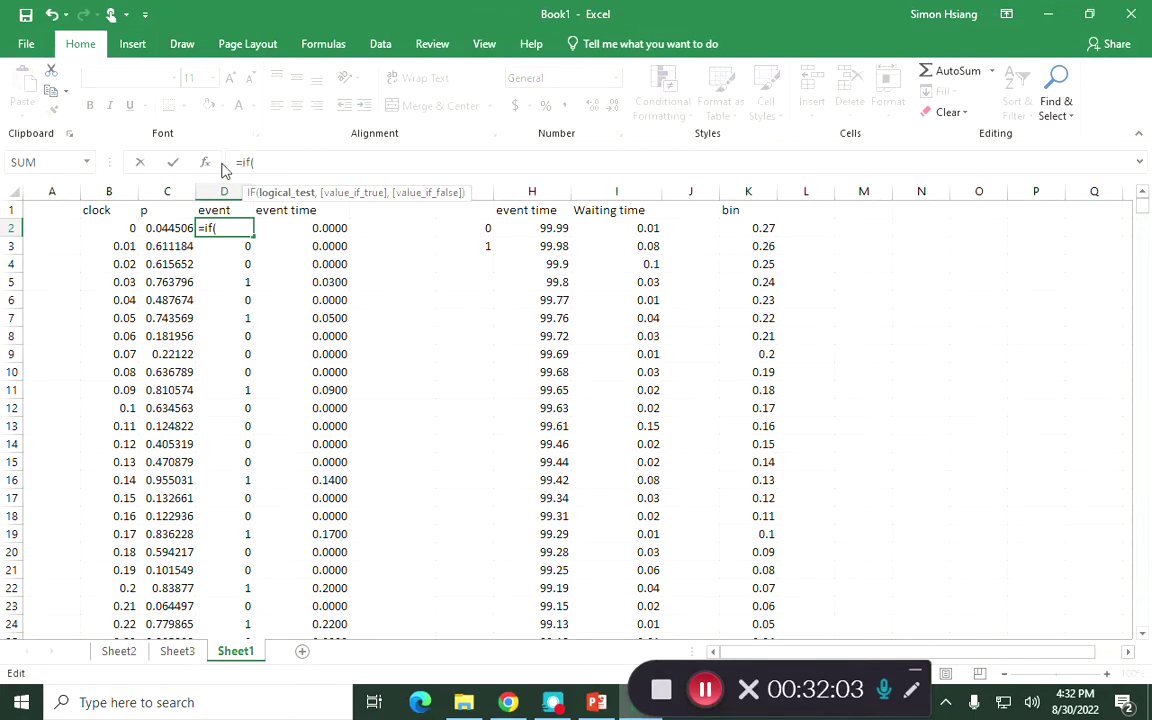
pyautogui.click(174, 243)
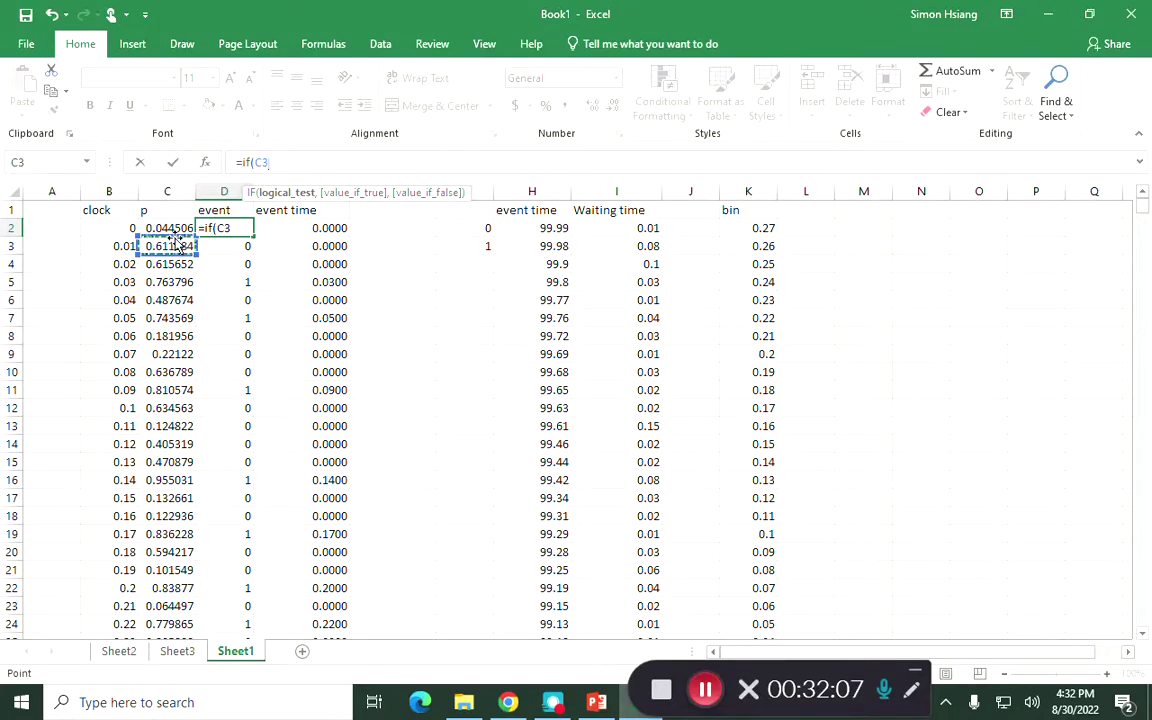
pyautogui.click(172, 228)
pyautogui.write('>0.000')
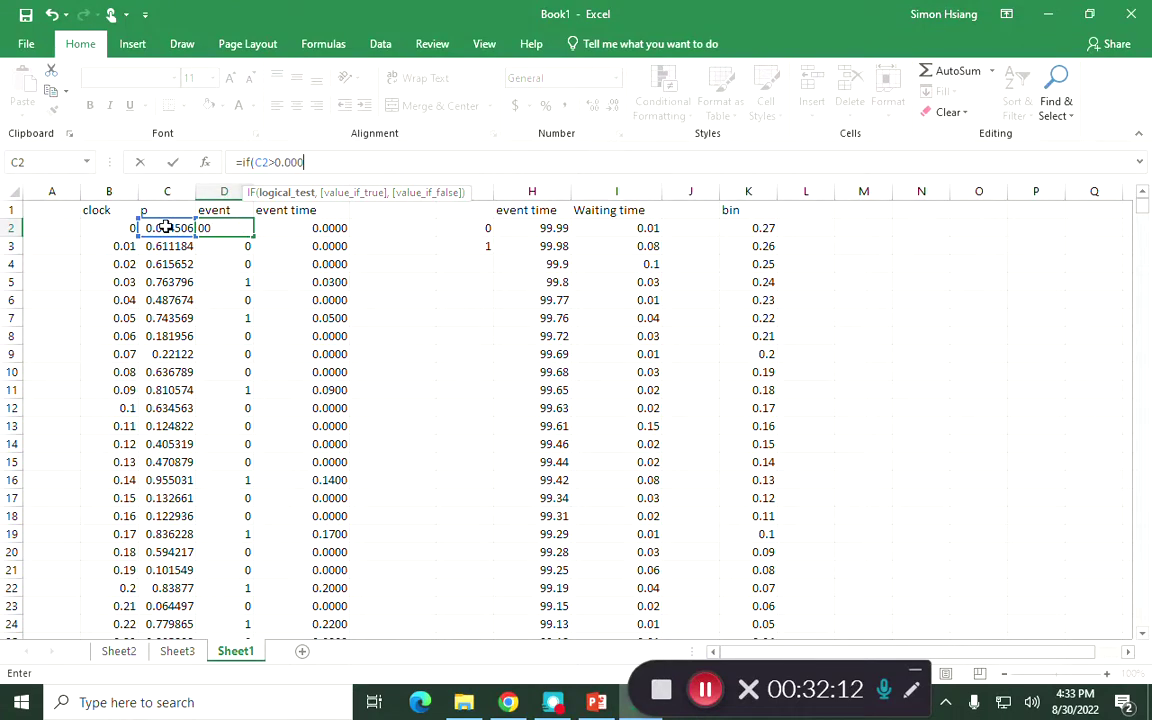
pyautogui.write('1,1,')
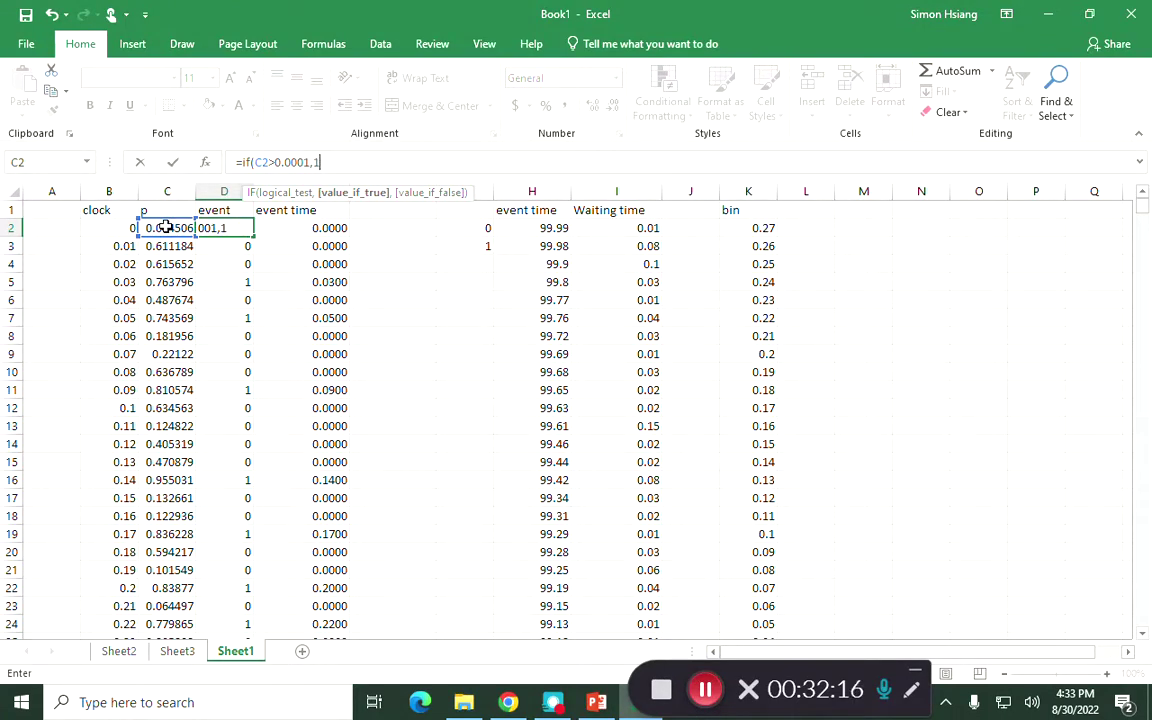
pyautogui.write('0')
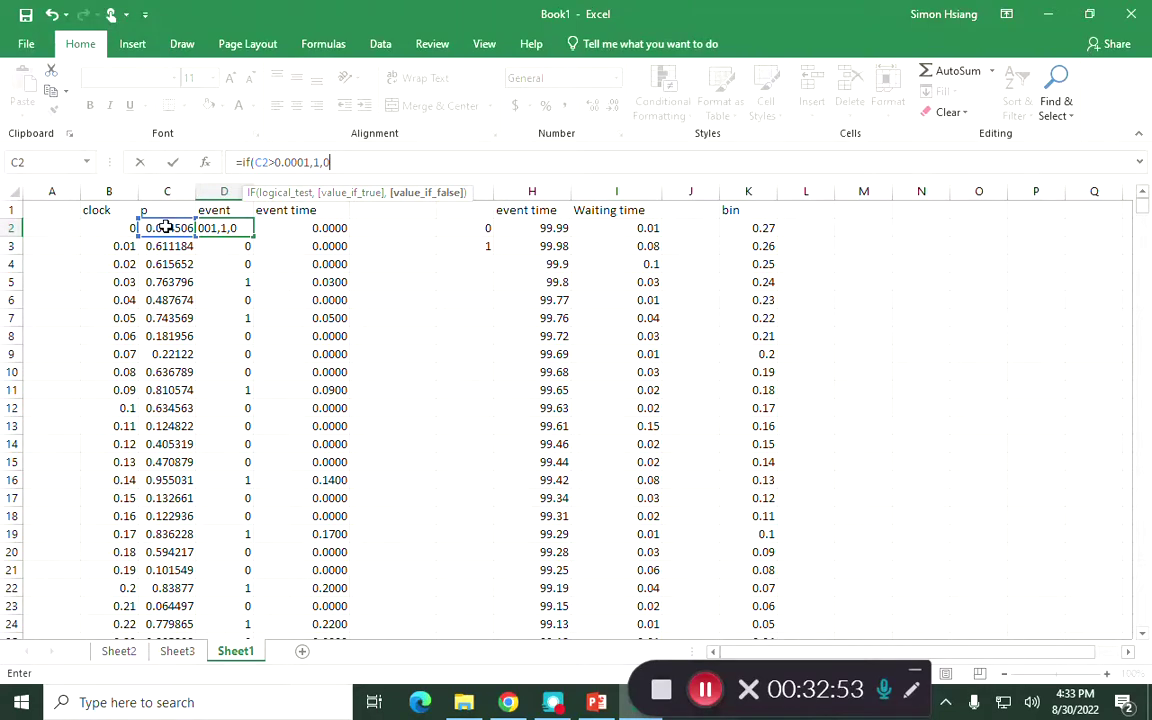
pyautogui.press('Escape')
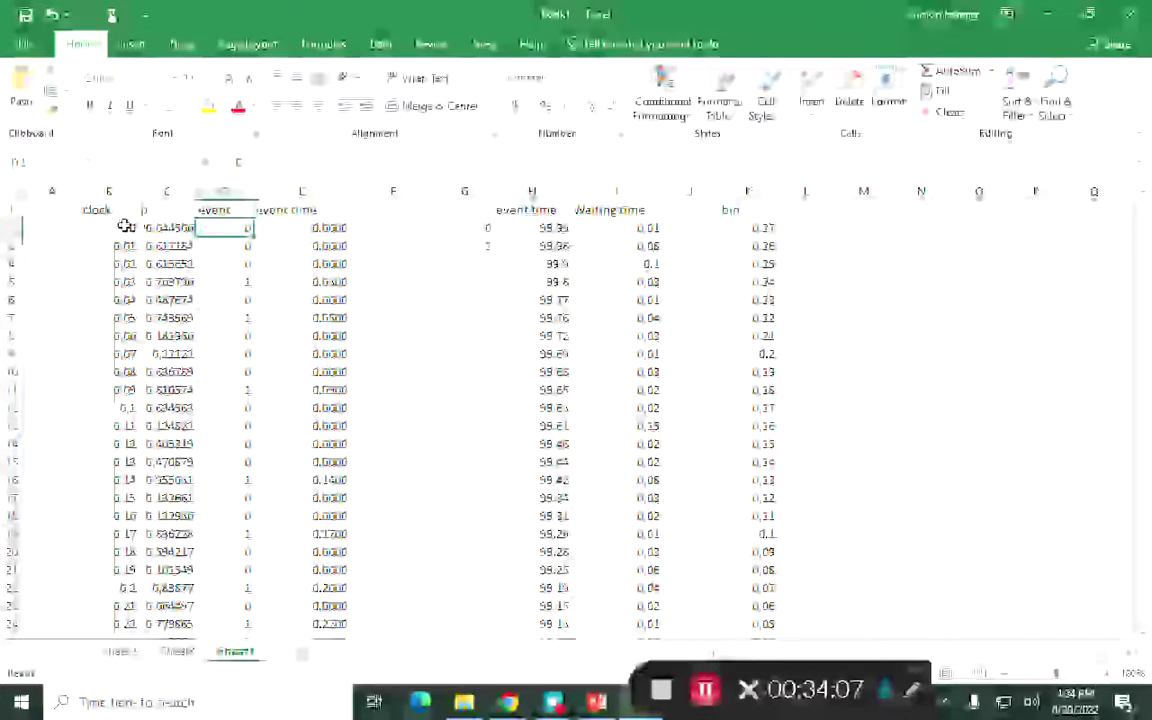
pyautogui.moveTo(123, 208); pyautogui.dragTo(150, 210)
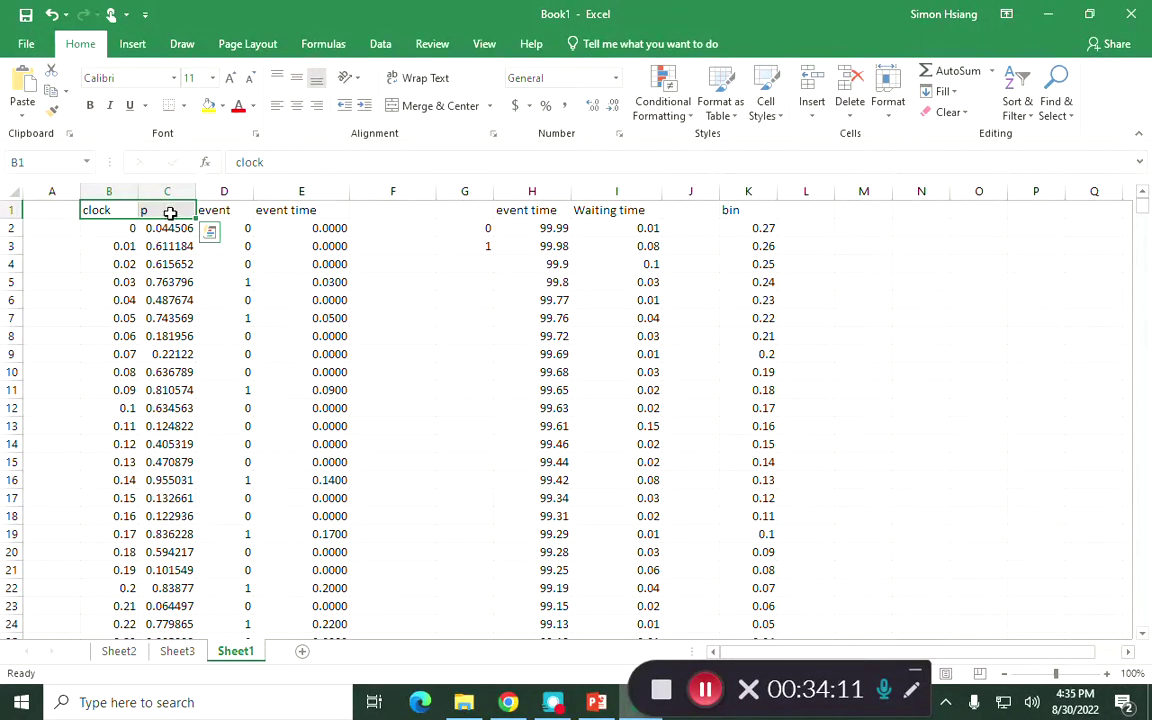
# - Review the p, event and event time columns and examine the first event time value in H2
pyautogui.click(180, 210)
pyautogui.click(212, 211)
pyautogui.click(318, 213)
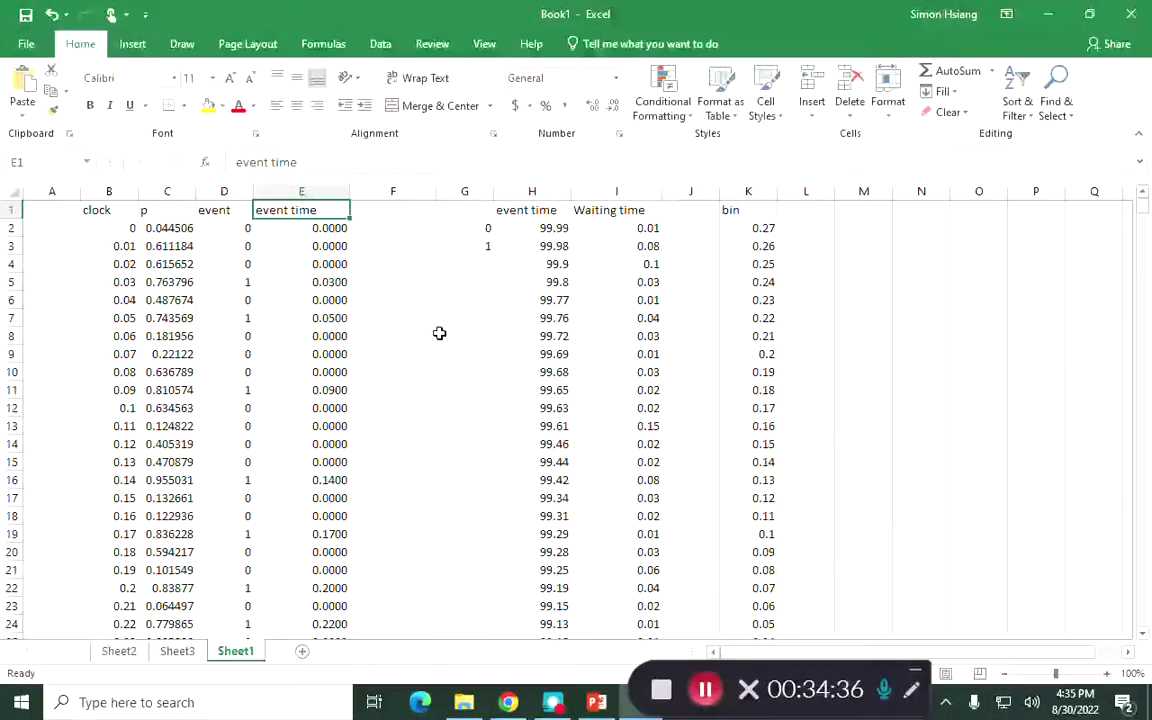
pyautogui.click(543, 232)
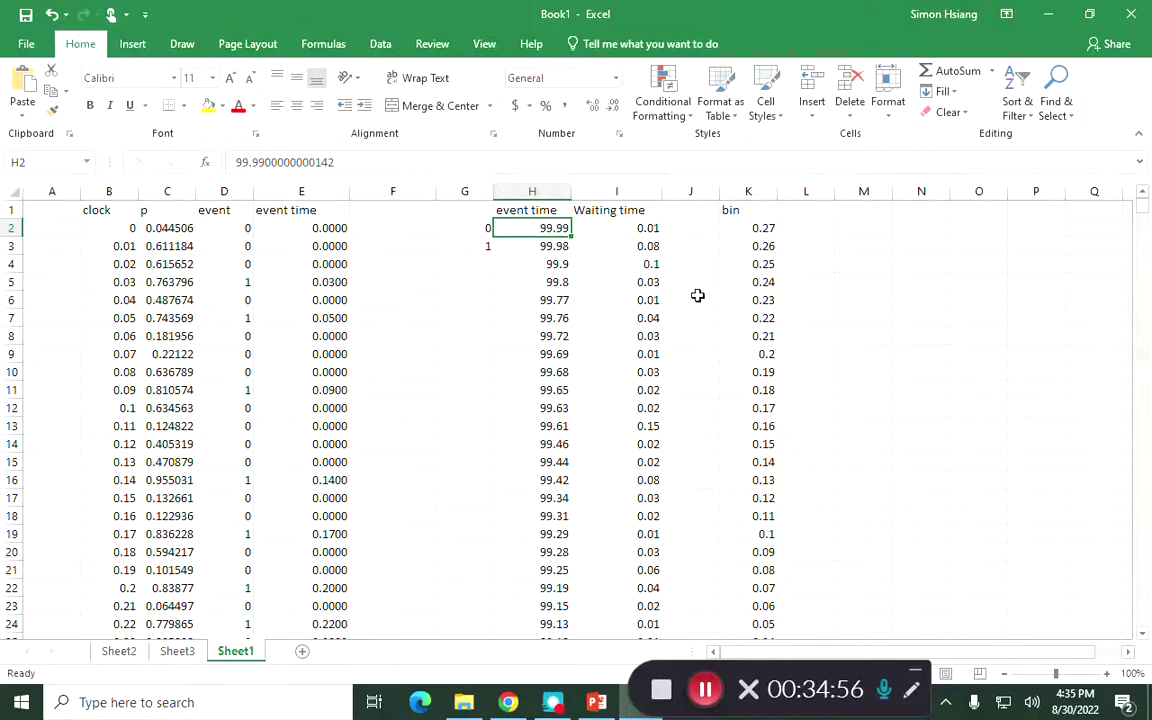
# - Examine the Waiting time difference formulas in I8, I79 and I70 and the first bin's formula in K2
pyautogui.click(615, 336)
pyautogui.scroll(-5, 640, 481)
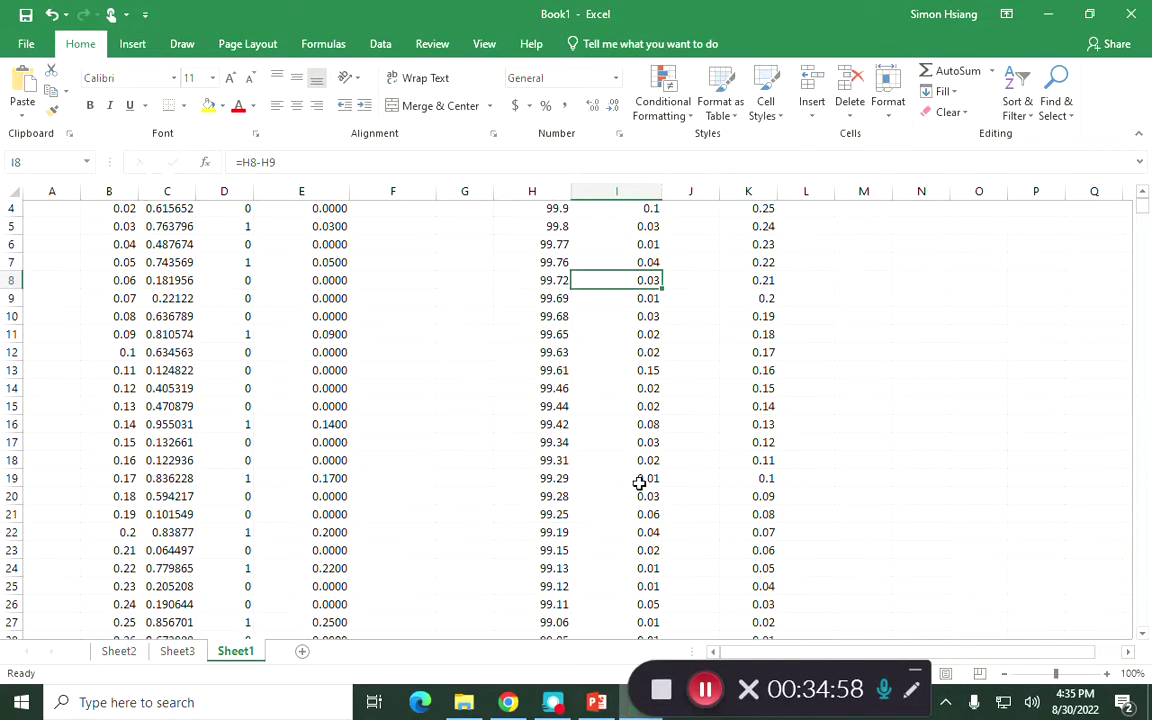
pyautogui.scroll(-16, 640, 481)
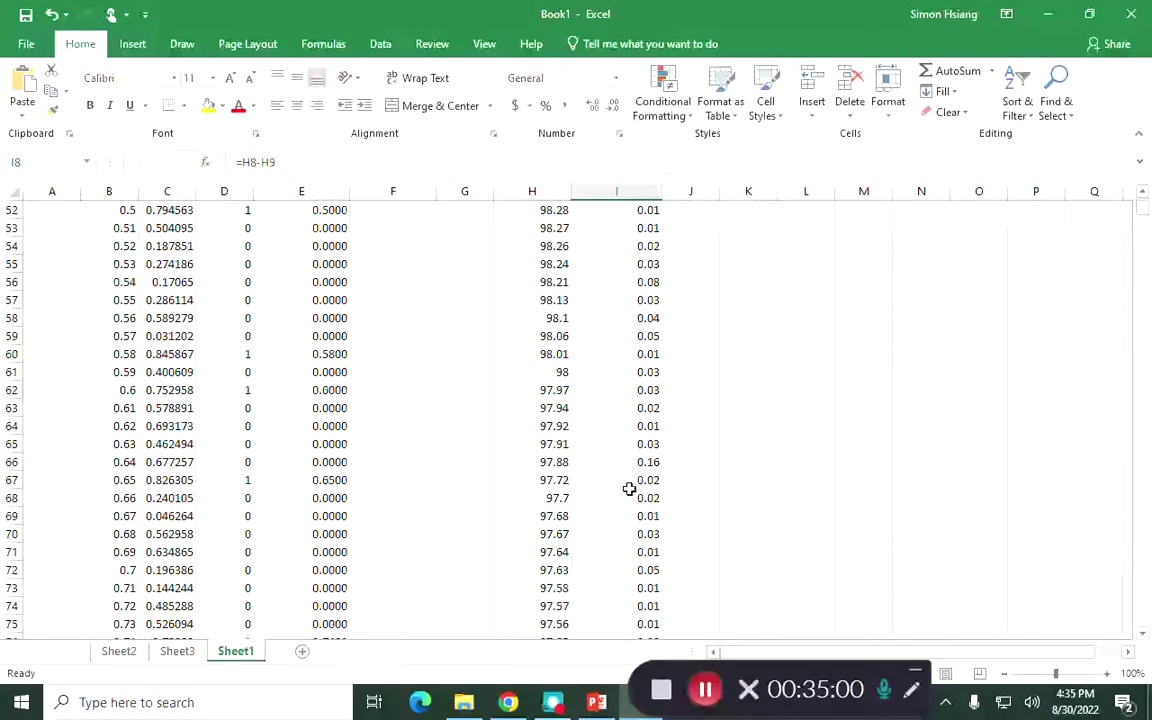
pyautogui.click(614, 481)
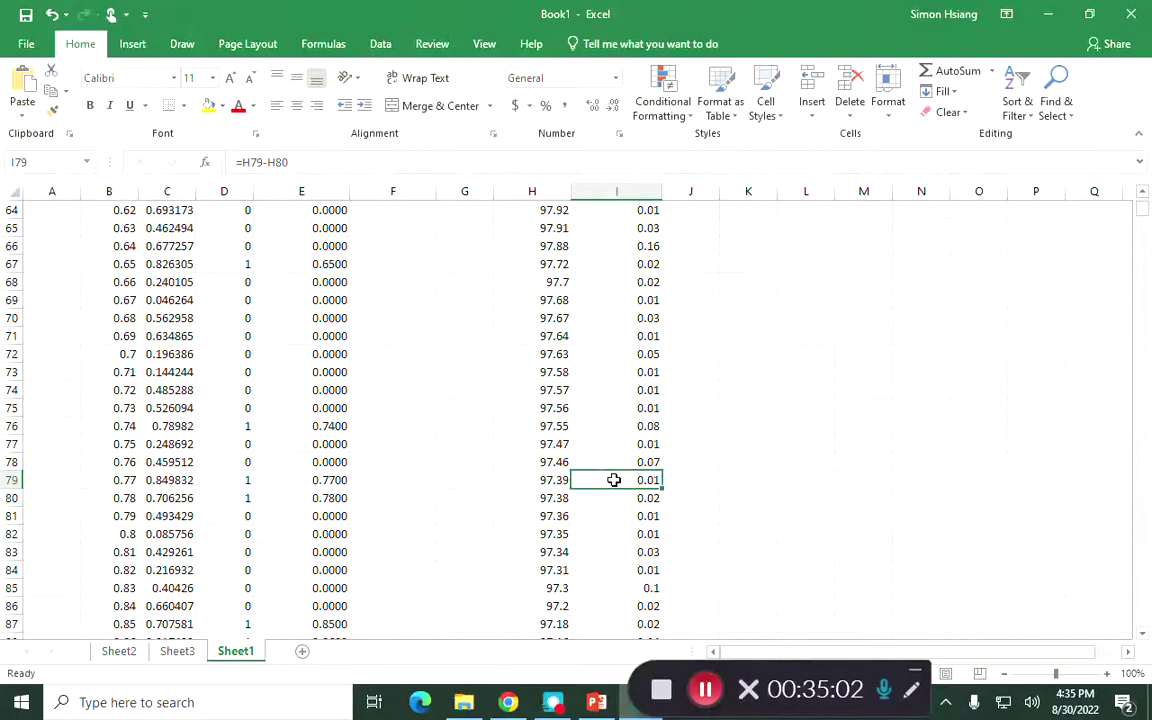
pyautogui.click(620, 317)
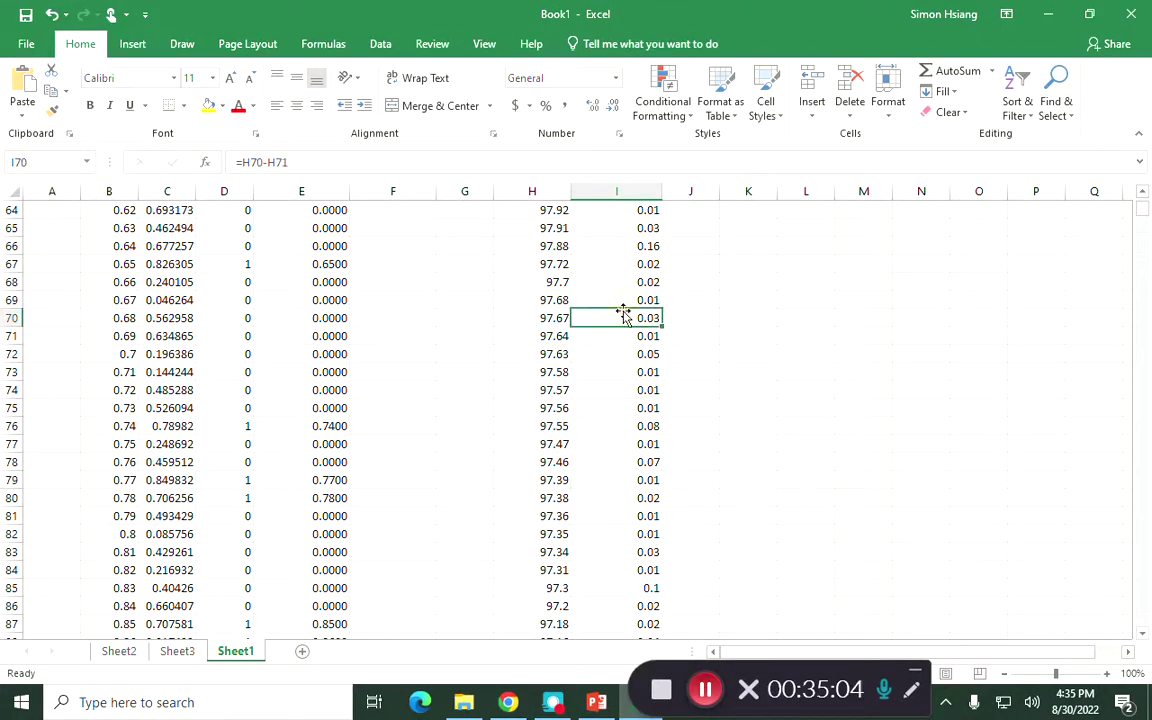
pyautogui.moveTo(1142, 207); pyautogui.dragTo(1142, 197)
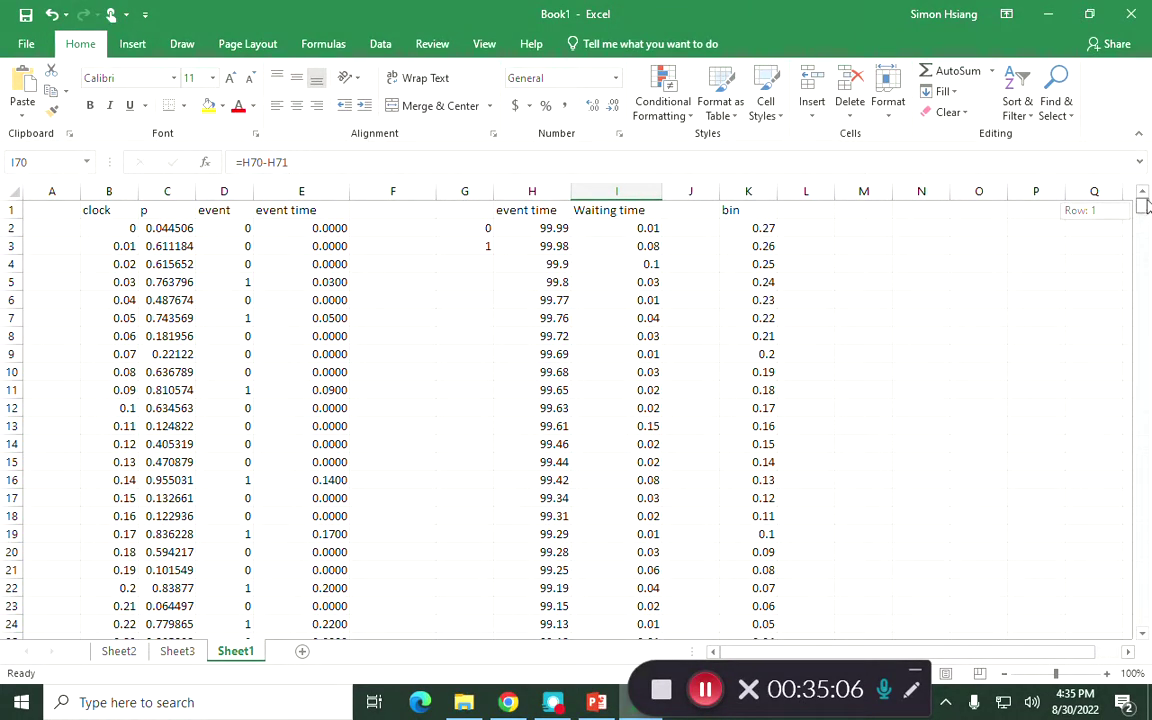
pyautogui.click(753, 231)
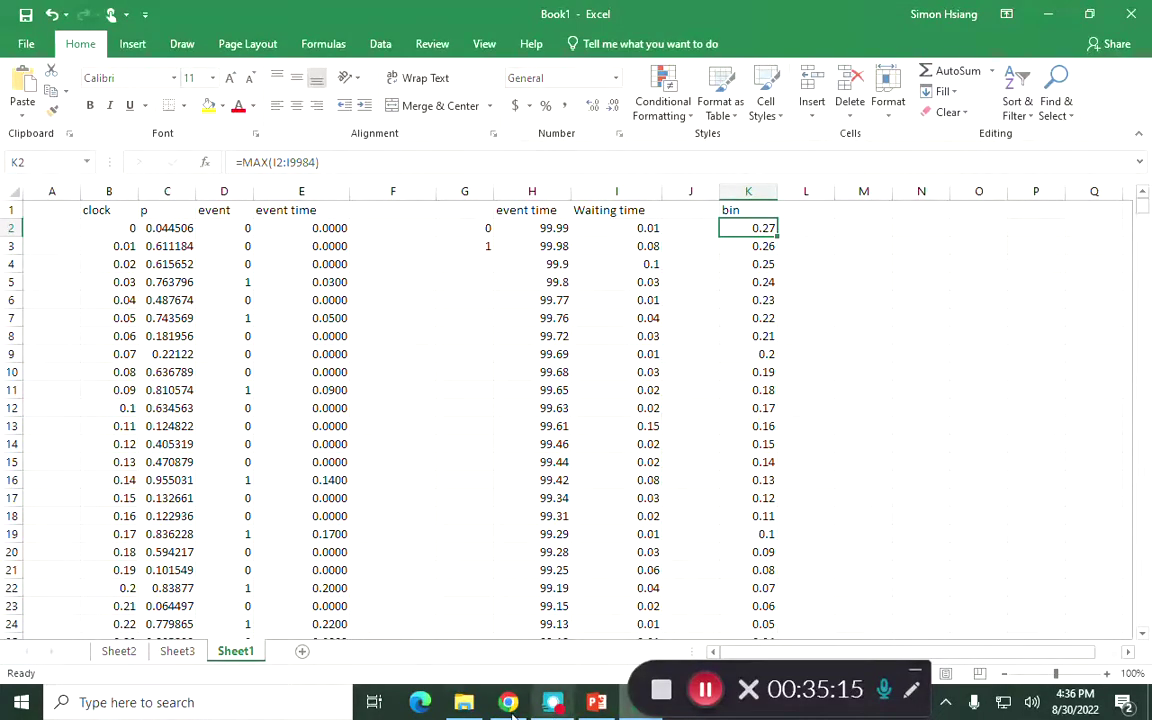
# - Open Sheet3 and examine the bin, frequency and pdf cells in row 4
pyautogui.click(168, 651)
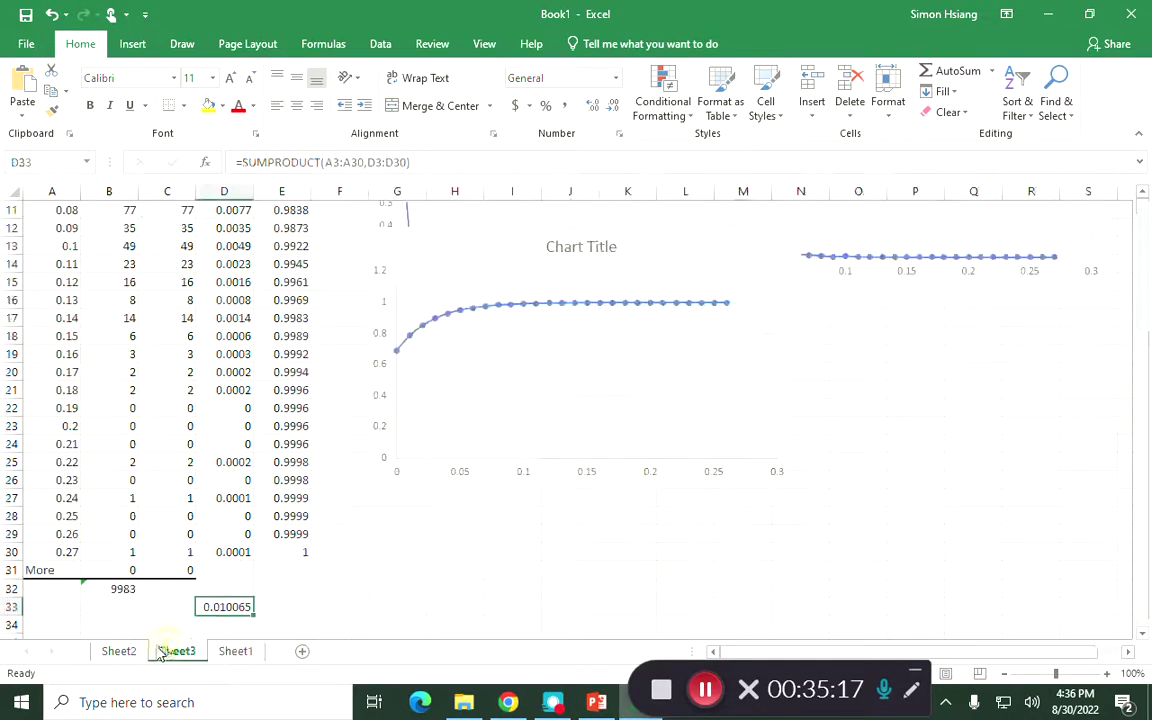
pyautogui.scroll(3, 157, 323)
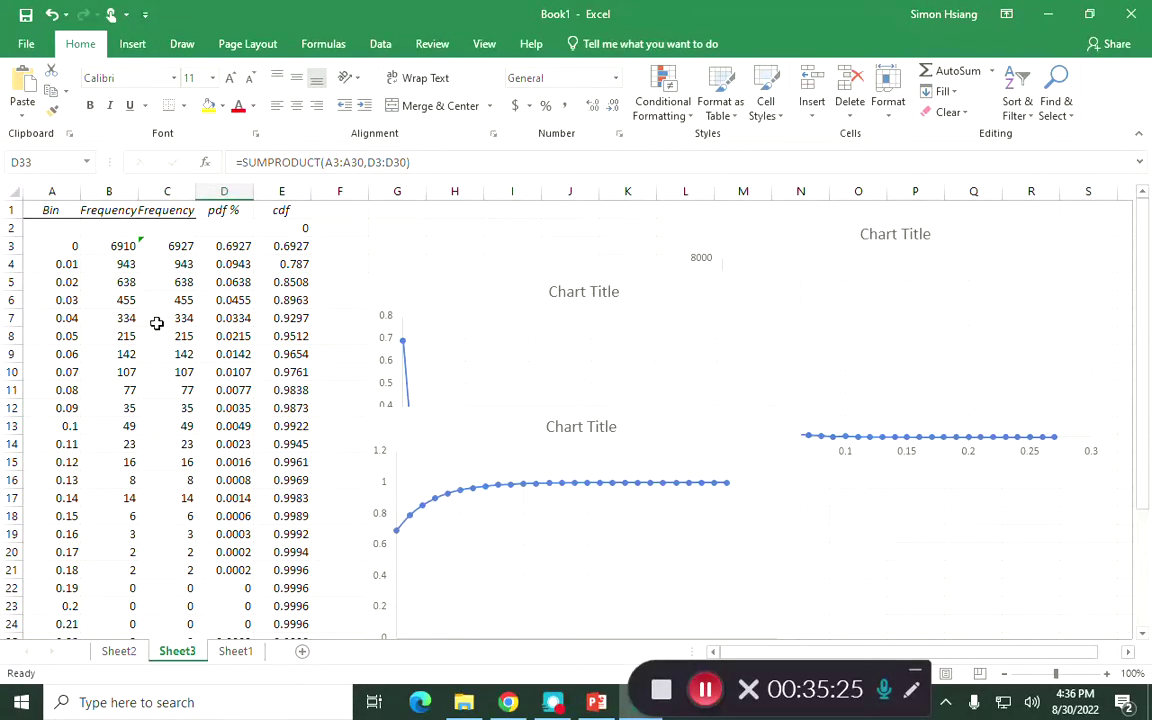
pyautogui.click(40, 259)
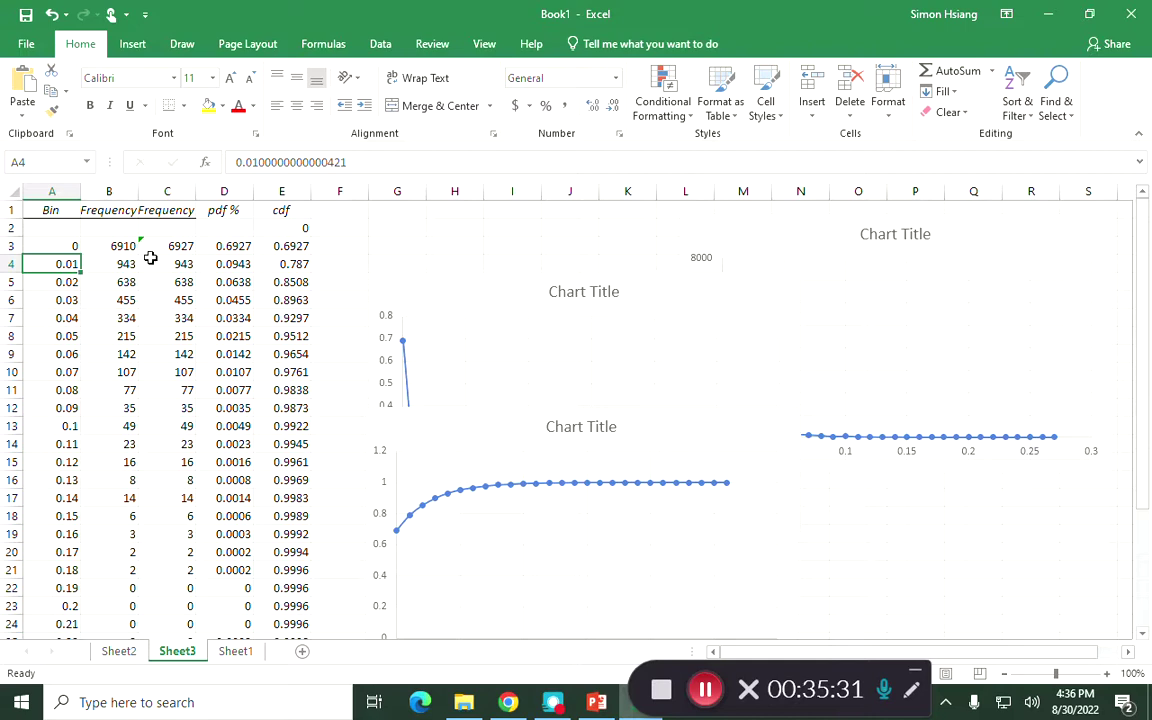
pyautogui.click(160, 261)
pyautogui.click(223, 259)
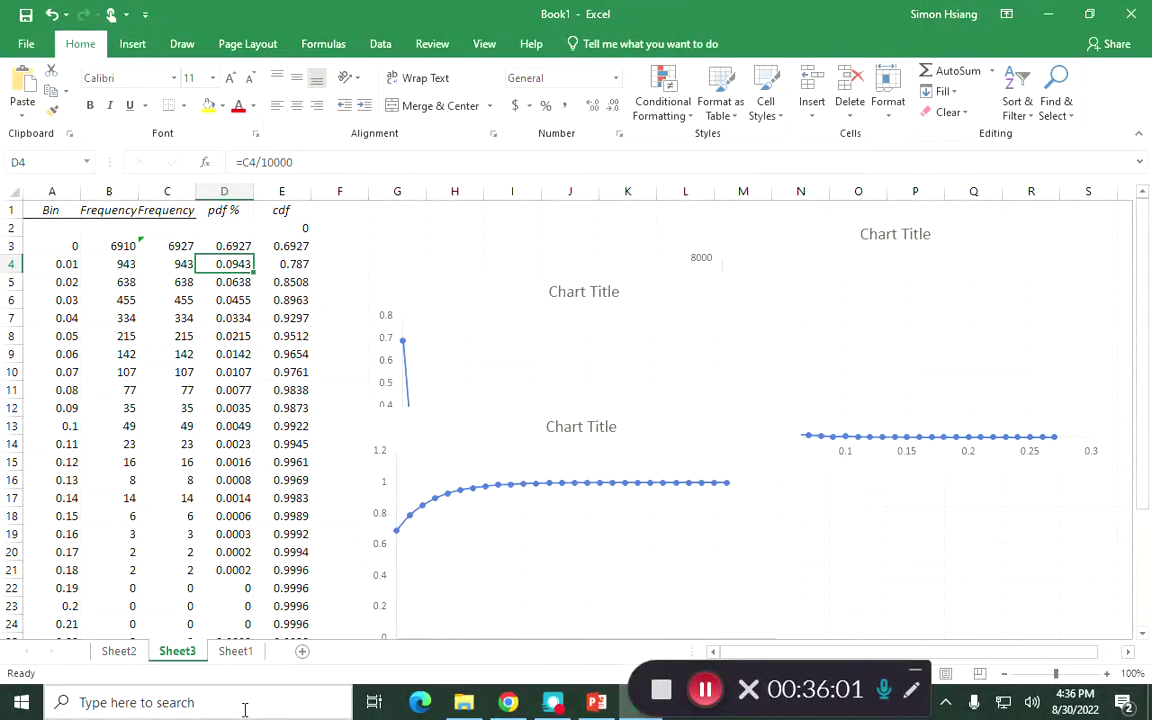
# - Return to Sheet1 and examine the clock formula in B3, the p value in C2 and the event in D3
pyautogui.click(235, 651)
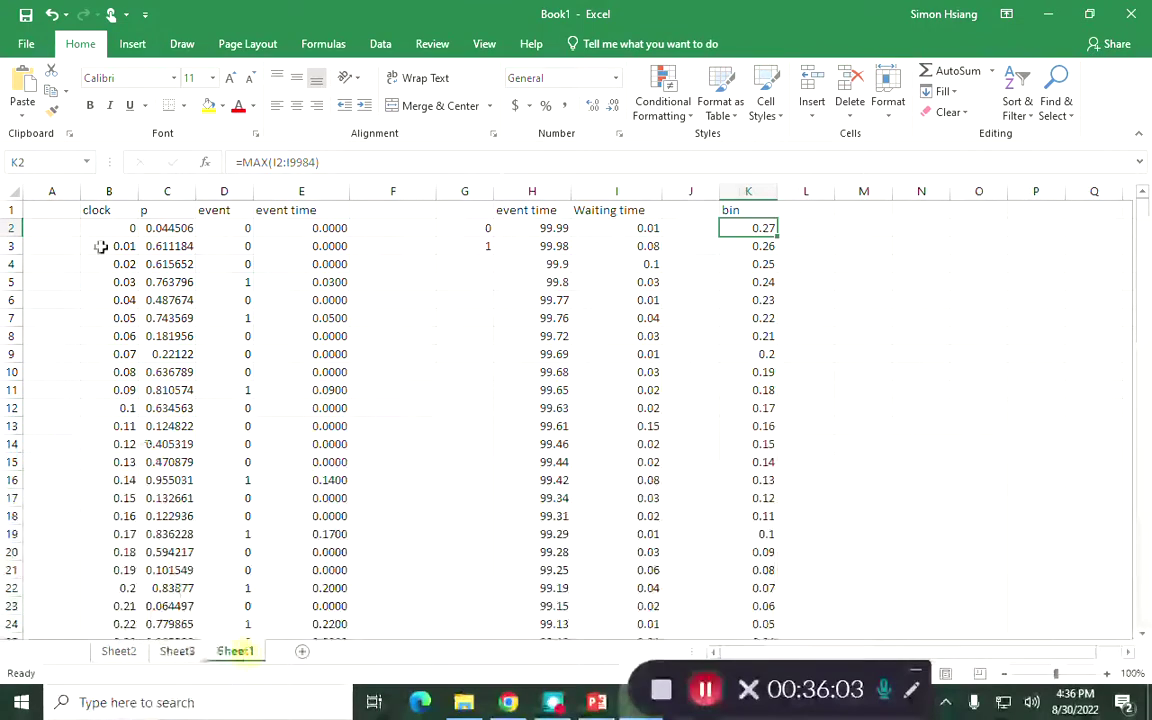
pyautogui.click(90, 241)
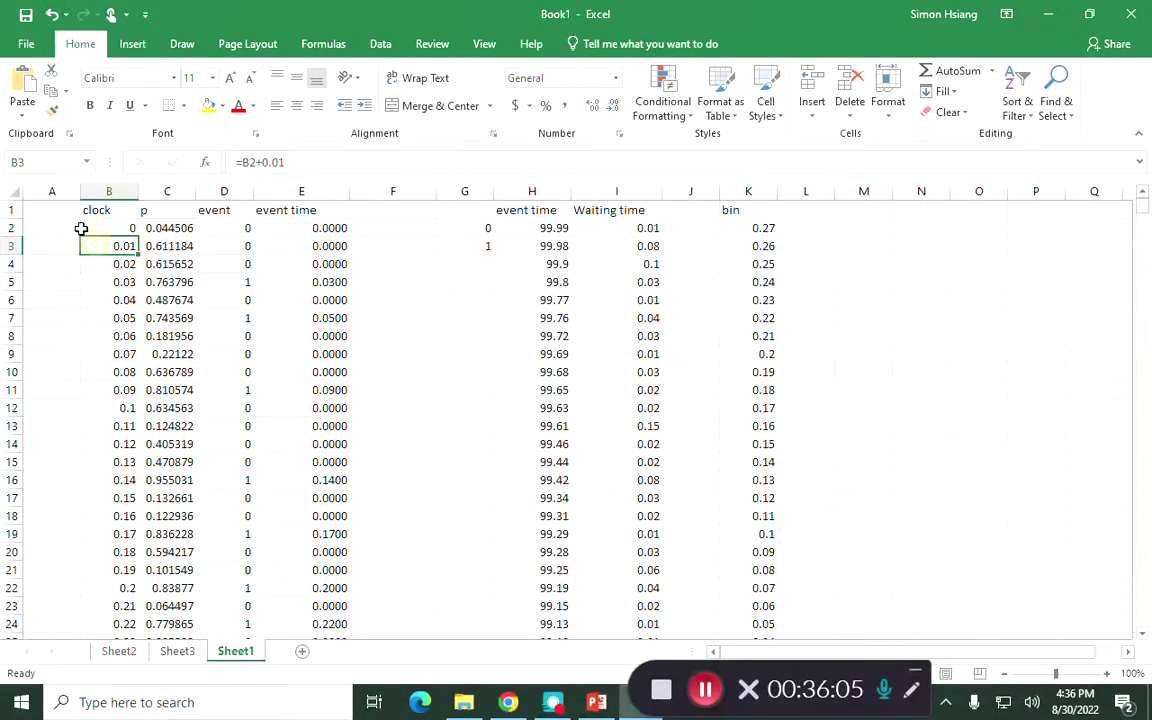
pyautogui.click(172, 229)
pyautogui.click(238, 241)
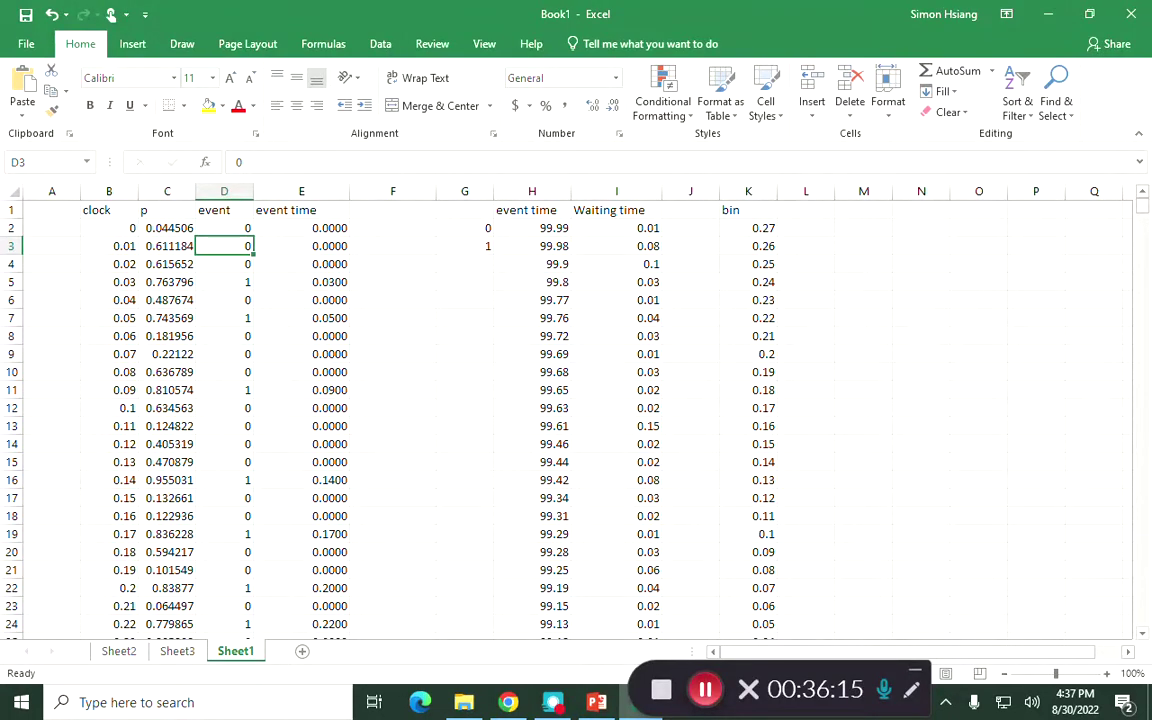
# - Switch to the Day 1 0 Distribution presentation in PowerPoint to view the Binomial slide
pyautogui.moveTo(598, 706)
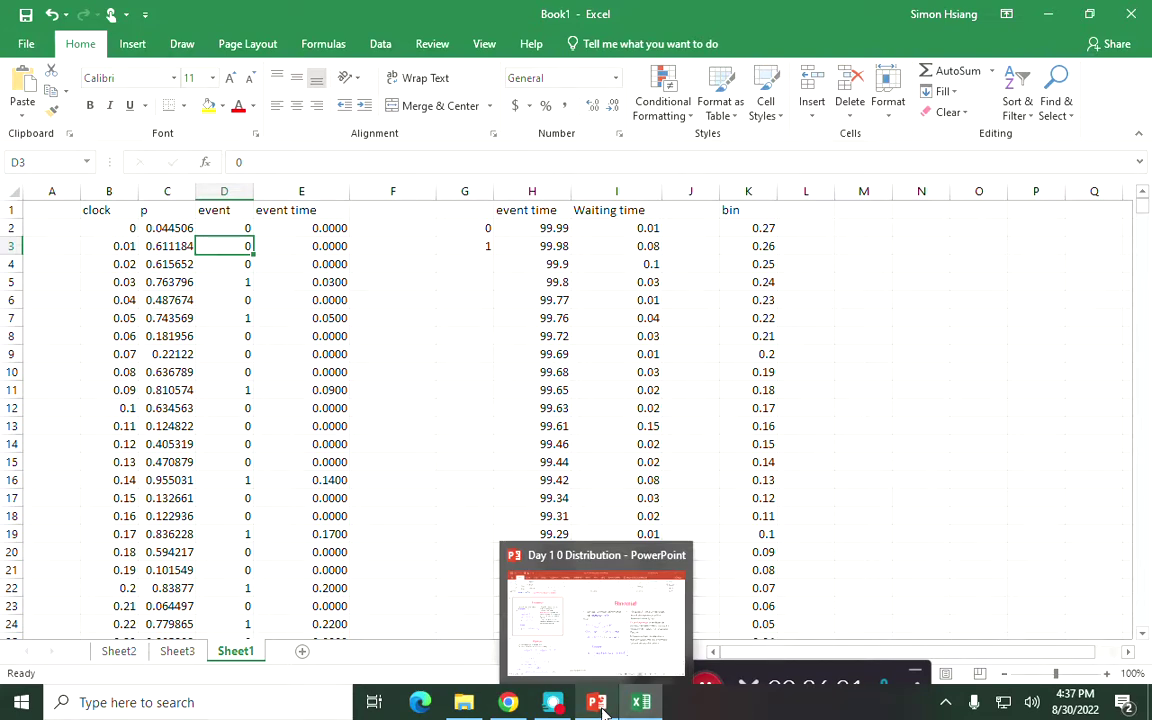
pyautogui.click(600, 705)
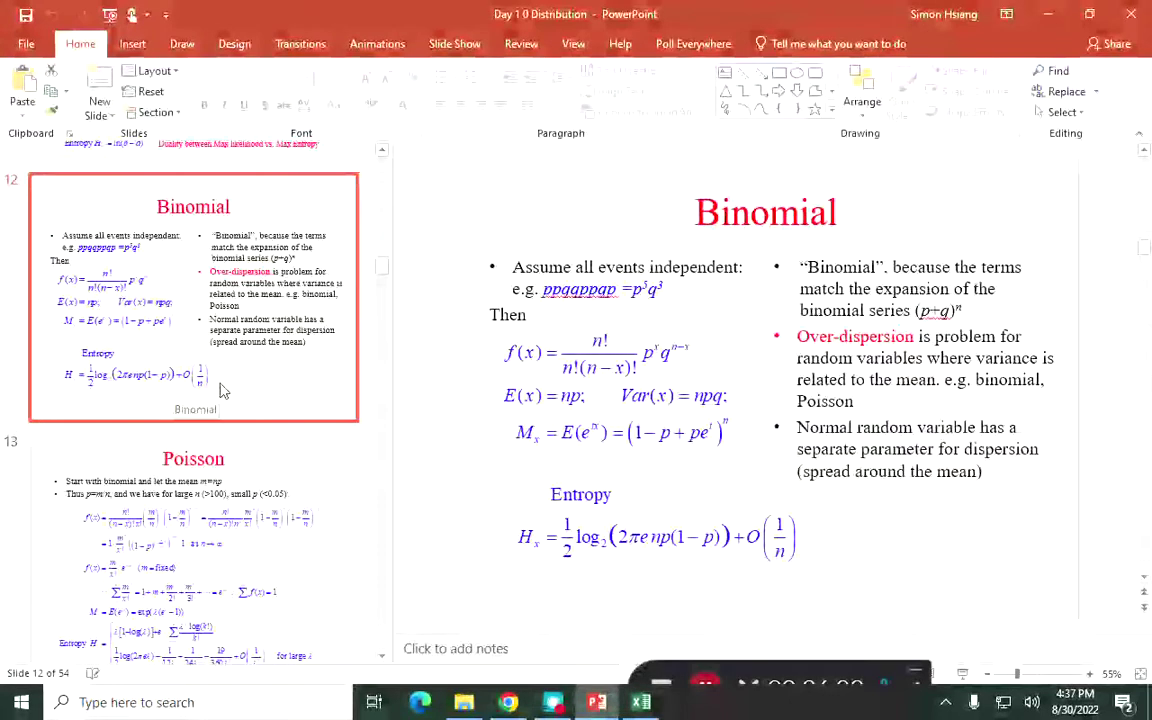
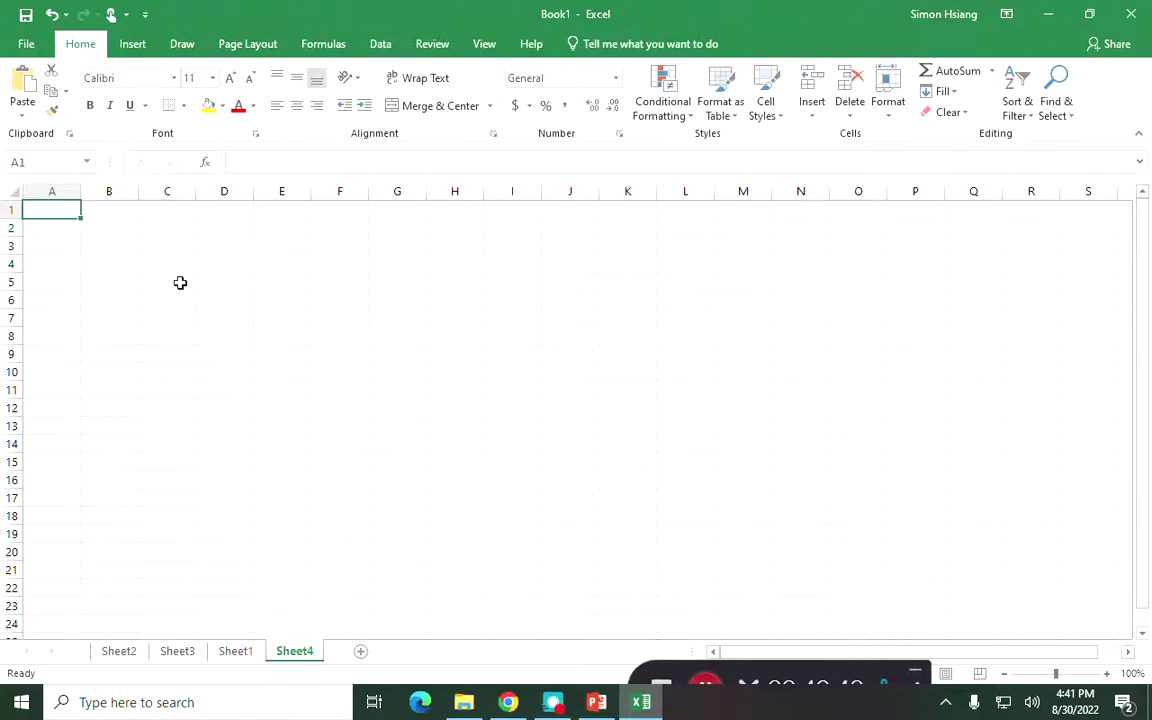
# - Enter the column headers p in C1 and q=1-p in D1 of Sheet4
pyautogui.click(198, 226)
pyautogui.click(169, 210)
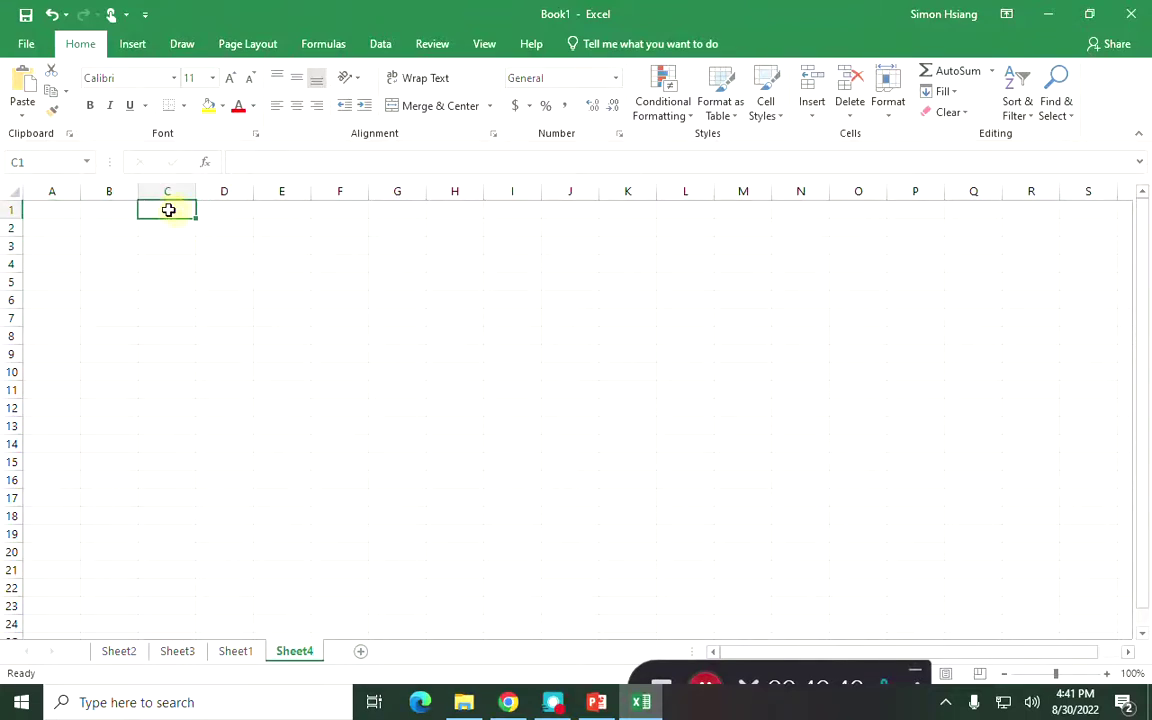
pyautogui.write('p')
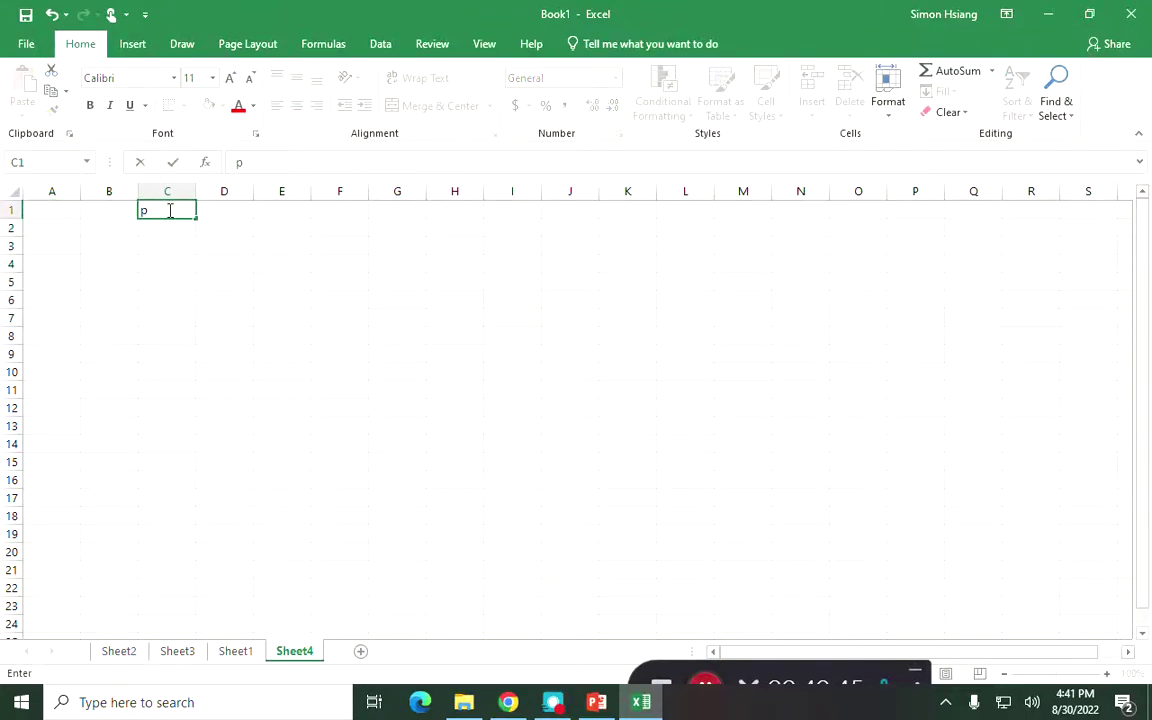
pyautogui.press('Tab')
pyautogui.write('q=1-')
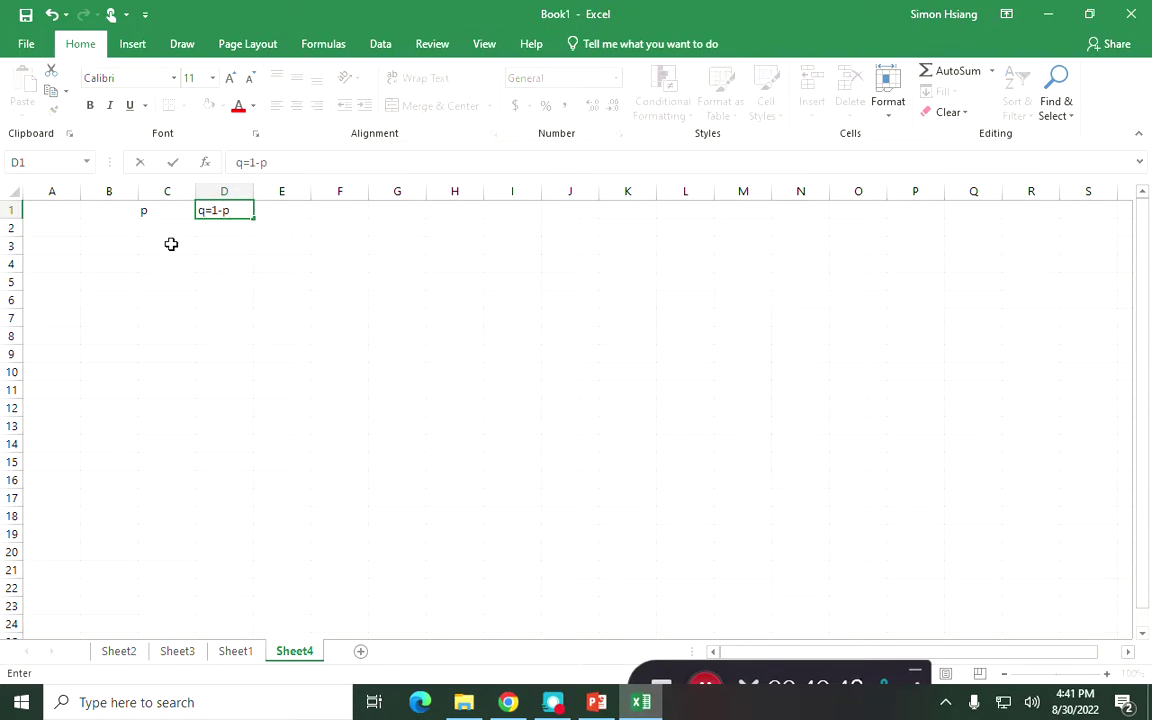
# - Enter 0.1 as the first p value in C2 and the formula =1-C2 in D2
pyautogui.click(171, 244)
pyautogui.click(164, 227)
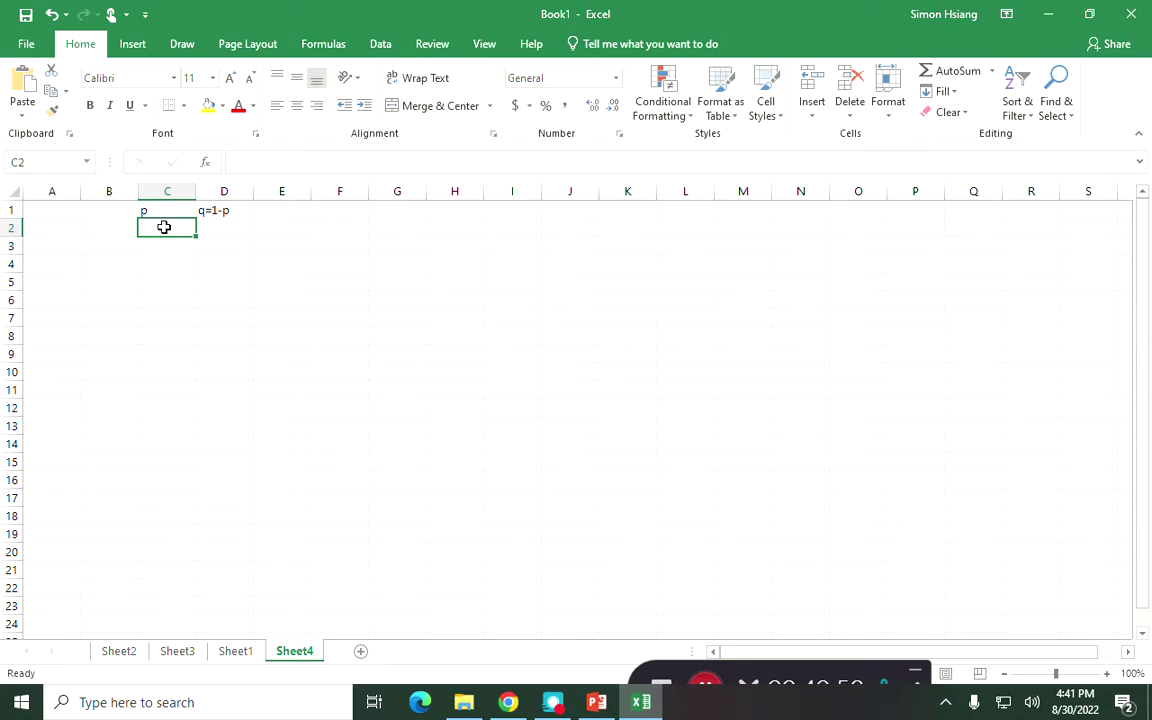
pyautogui.write('.')
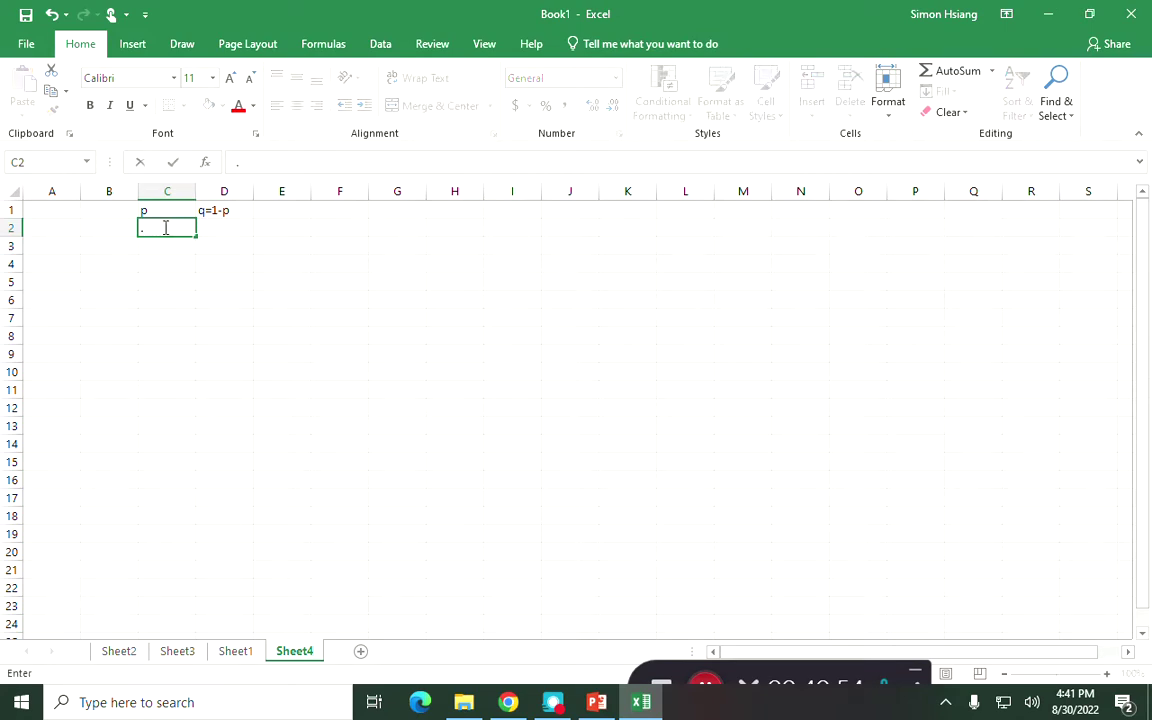
pyautogui.press('Return')
pyautogui.click(164, 227)
pyautogui.press('Right')
pyautogui.write('=1-')
pyautogui.click(164, 227)
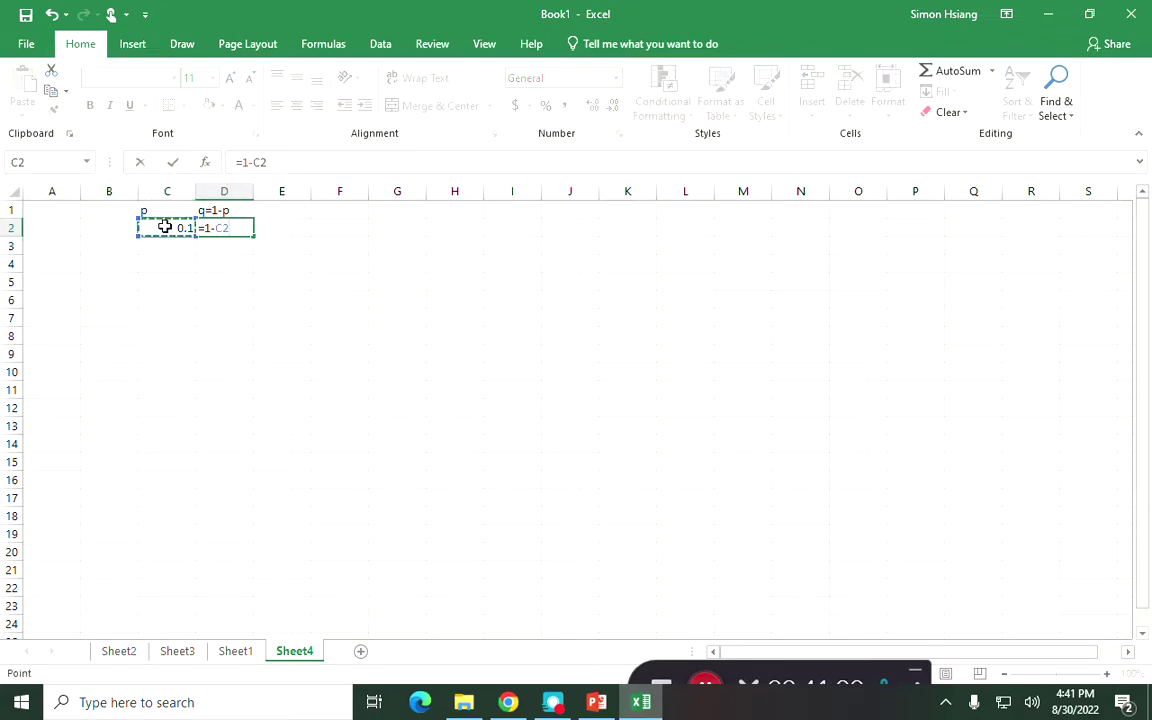
pyautogui.press('Return')
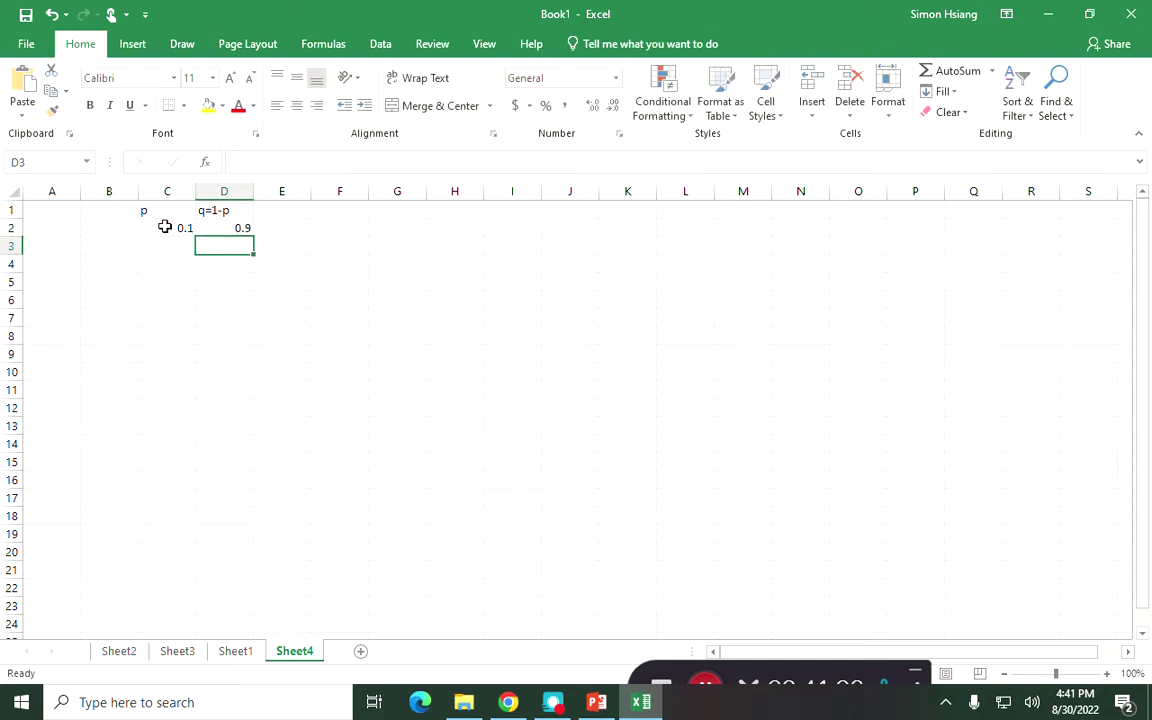
# - Copy the p and q cells C2:D2 down into C3:D16
pyautogui.moveTo(160, 229); pyautogui.dragTo(221, 471)
pyautogui.hotkey('ctrl', 'c')
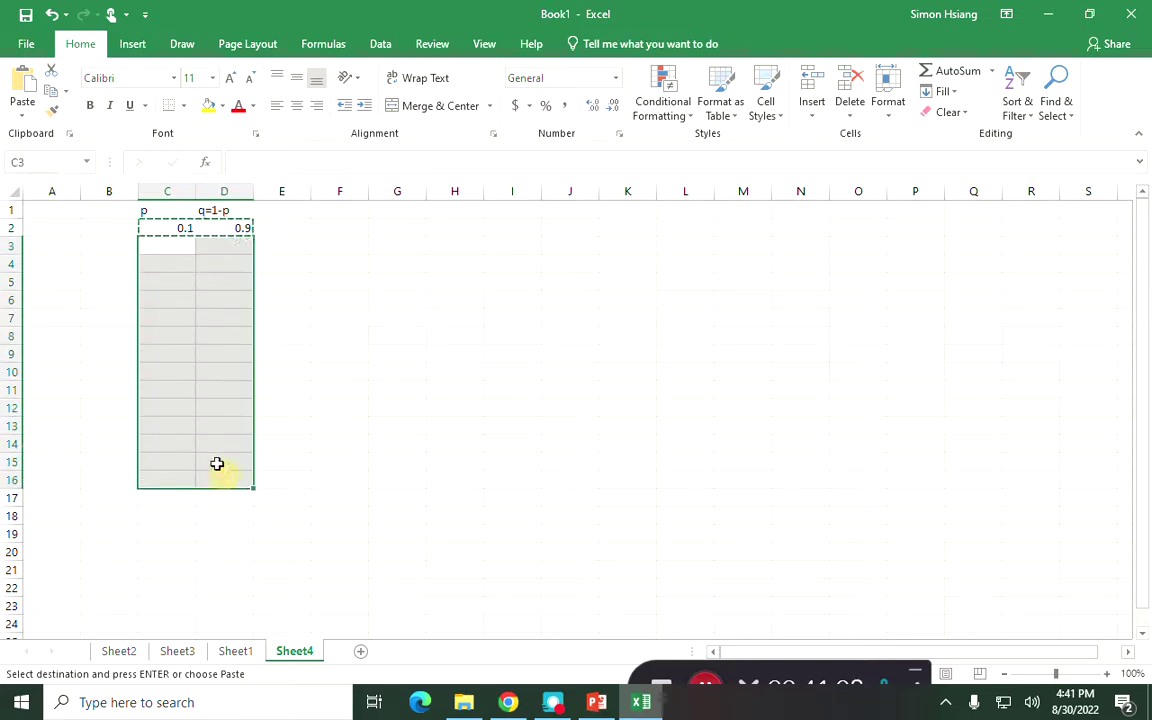
pyautogui.hotkey('ctrl', 'v')
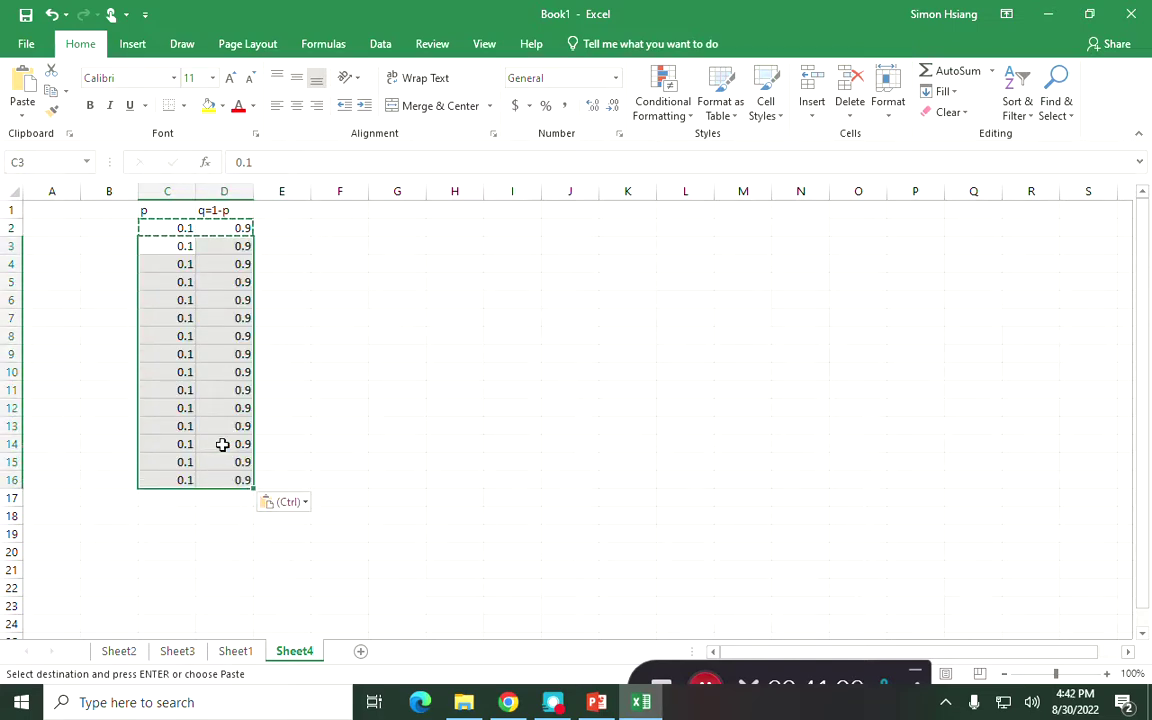
# - Replace the p value in C3 with the formula =C2+0.1
pyautogui.click(256, 262)
pyautogui.click(177, 241)
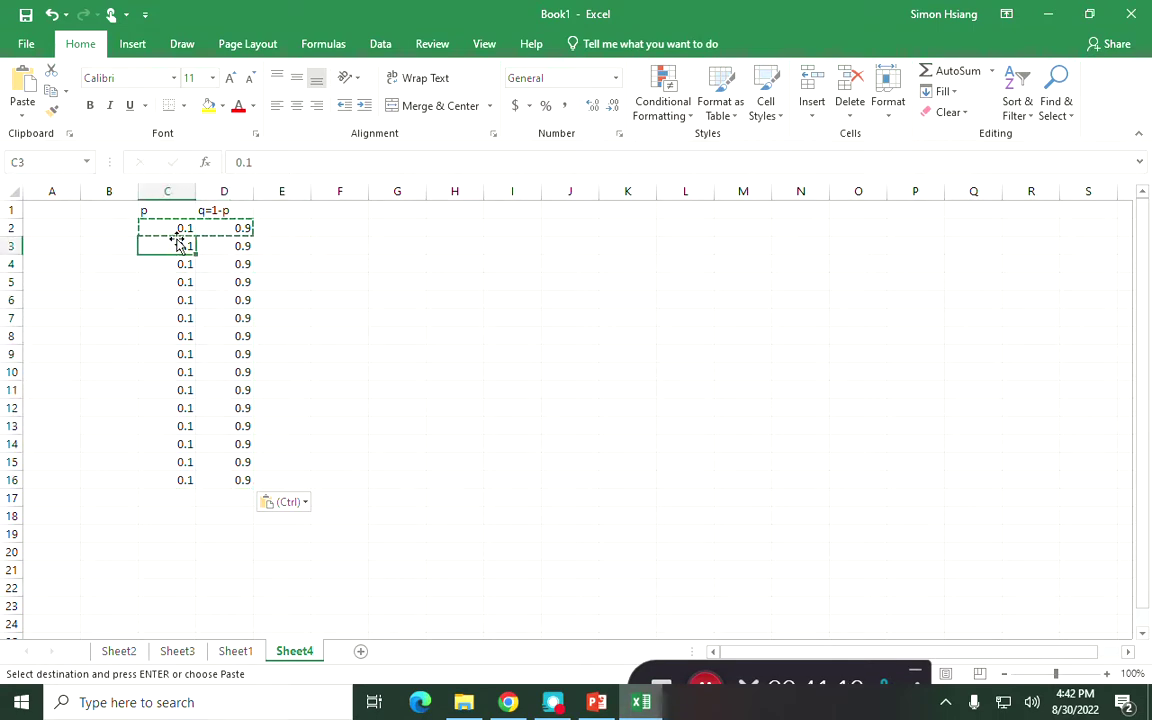
pyautogui.write('=')
pyautogui.click(181, 228)
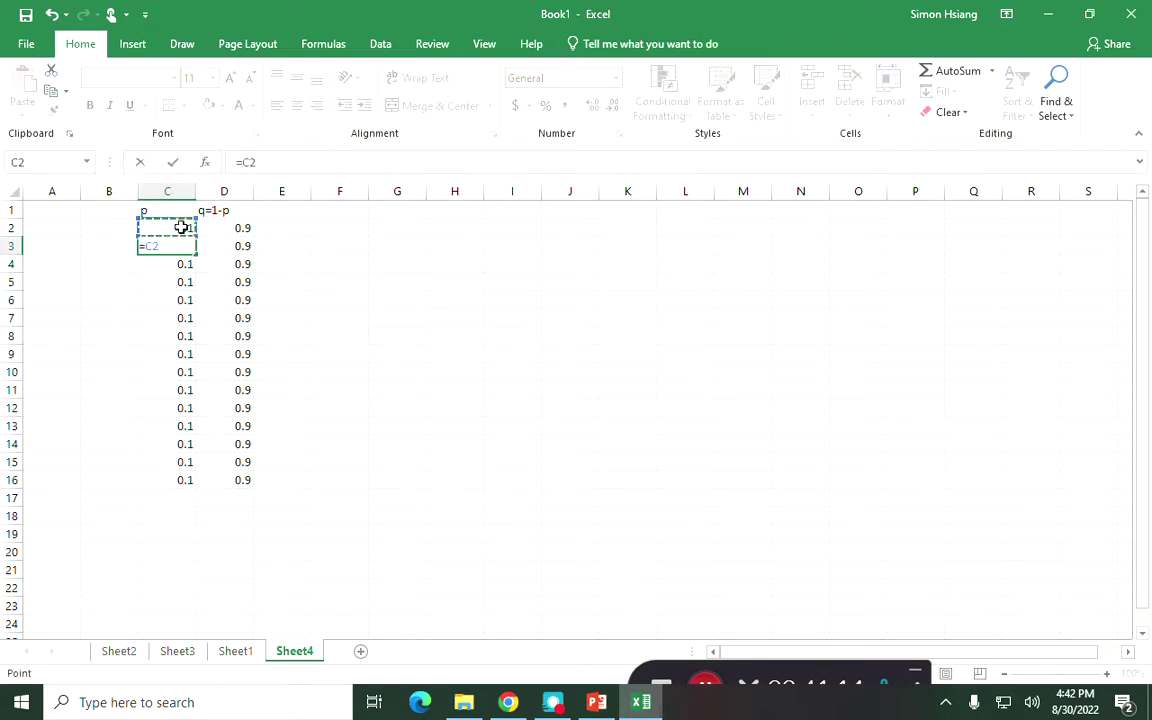
pyautogui.write('+0.1')
pyautogui.press('Return')
# - Copy the incrementing p formula from C3 down through C15
pyautogui.press('Up')
pyautogui.hotkey('ctrl', 'c')
pyautogui.hotkey('shift', 'Down')
pyautogui.hotkey('shift', 'Down')
pyautogui.hotkey('shift', 'Down')
pyautogui.hotkey('shift', 'Down')
pyautogui.hotkey('shift', 'Down')
pyautogui.hotkey('shift', 'Down')
pyautogui.hotkey('shift', 'Down')
pyautogui.hotkey('shift', 'Down')
pyautogui.hotkey('shift', 'Down')
pyautogui.hotkey('shift', 'Down')
pyautogui.hotkey('shift', 'Down')
pyautogui.hotkey('shift', 'Down')
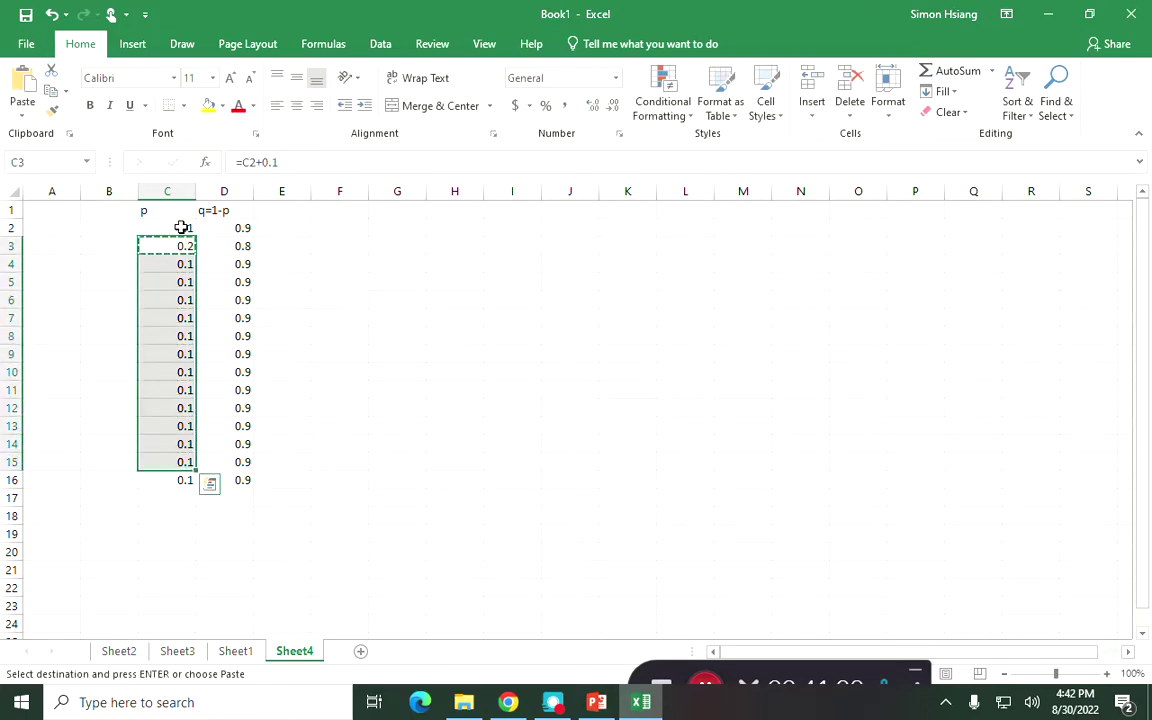
pyautogui.press('ctrl')
pyautogui.press('Escape')
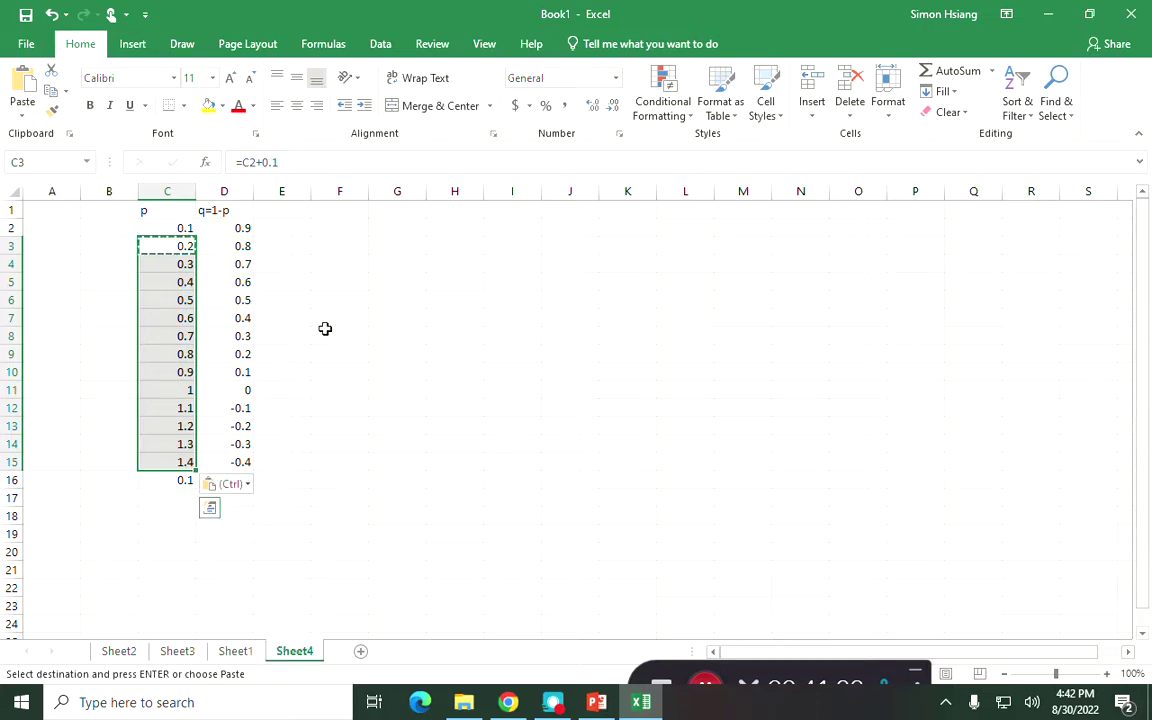
# - Delete rows 12 to 16, which lie below the p value of 1
pyautogui.moveTo(19, 418); pyautogui.dragTo(152, 476)
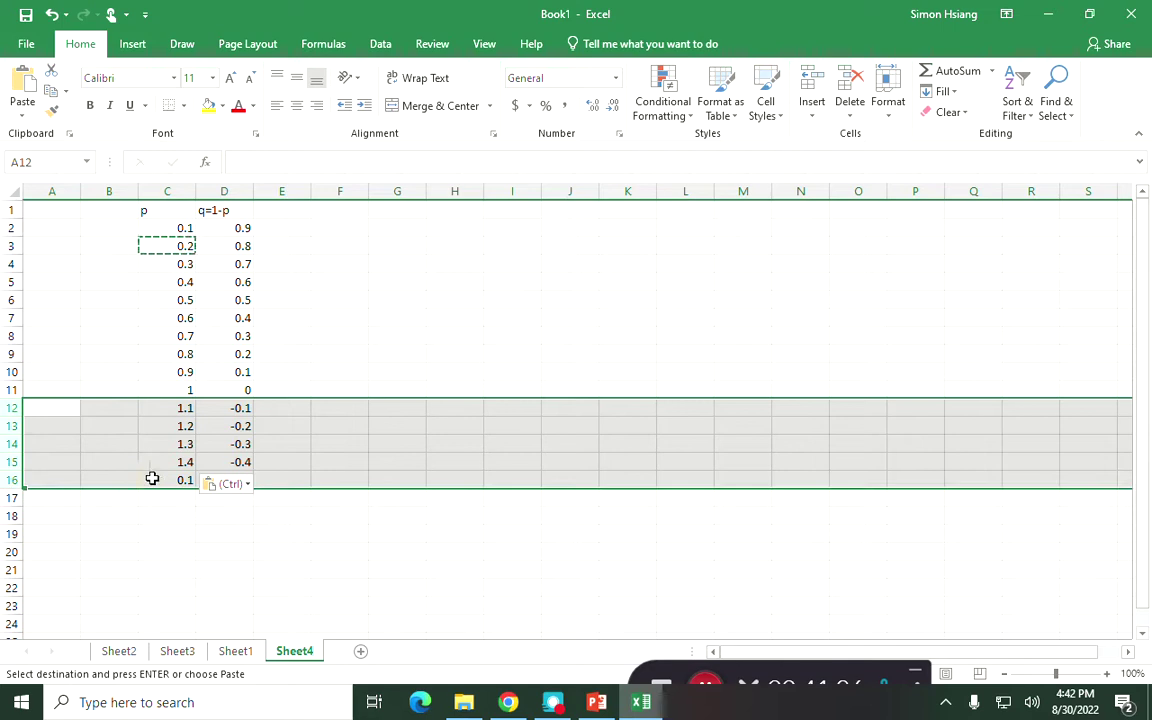
pyautogui.rightClick(183, 452)
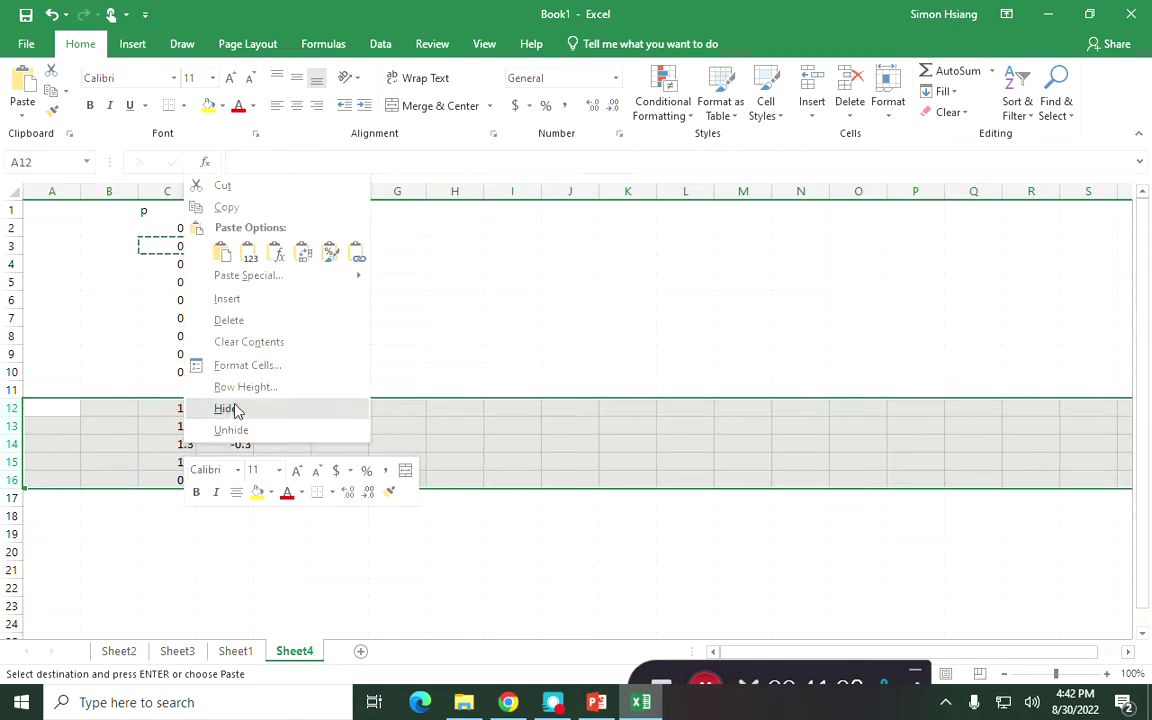
pyautogui.click(250, 321)
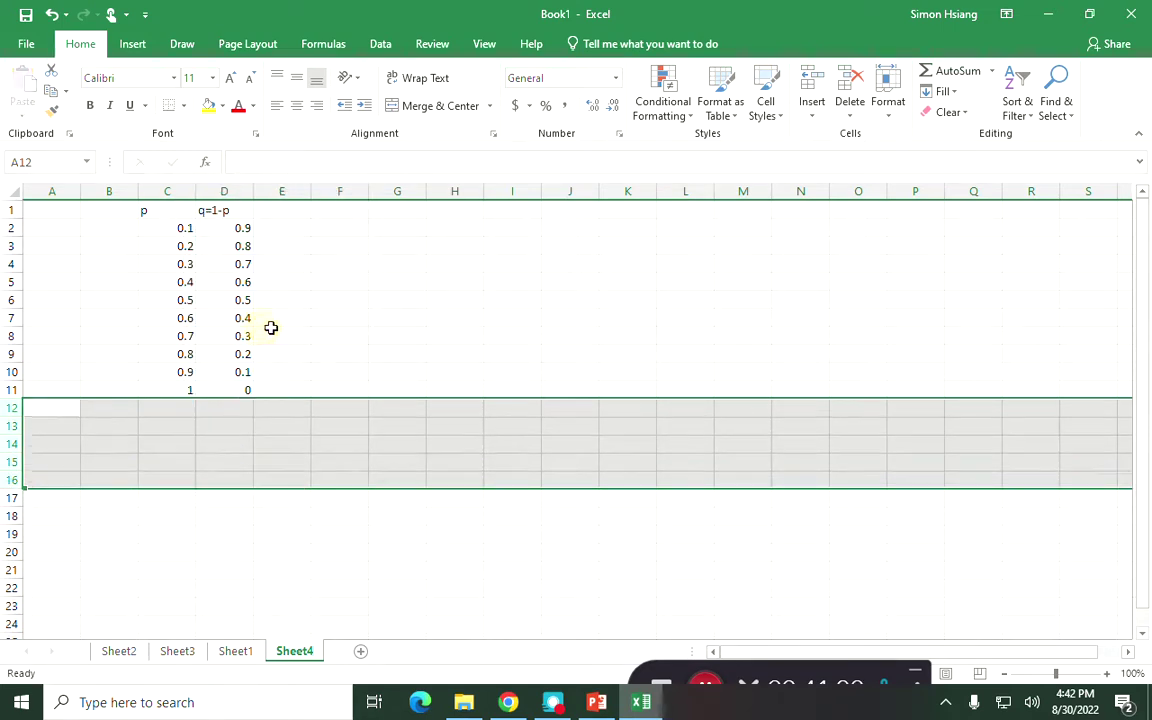
# - Shift the p and q values down one row to C3:D12 and select the empty cell C2
pyautogui.moveTo(172, 229); pyautogui.dragTo(231, 424)
pyautogui.click(171, 226)
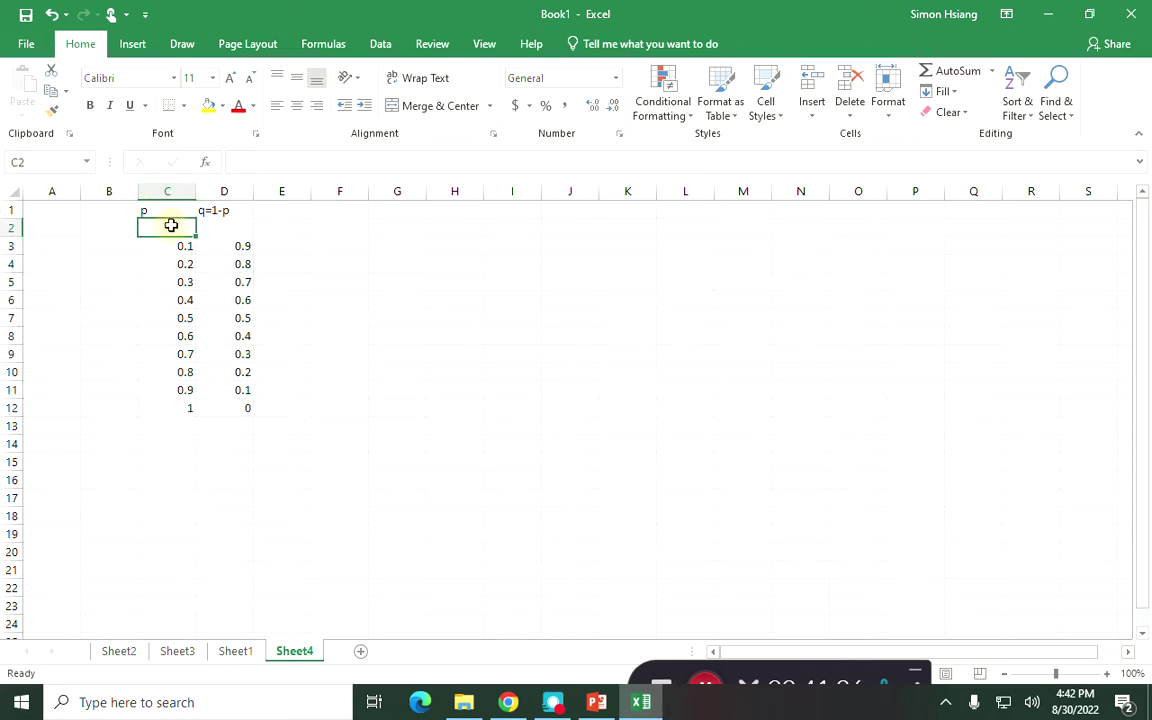
# - Enter 0.00001 as the first p value in C2
pyautogui.write('0.000')
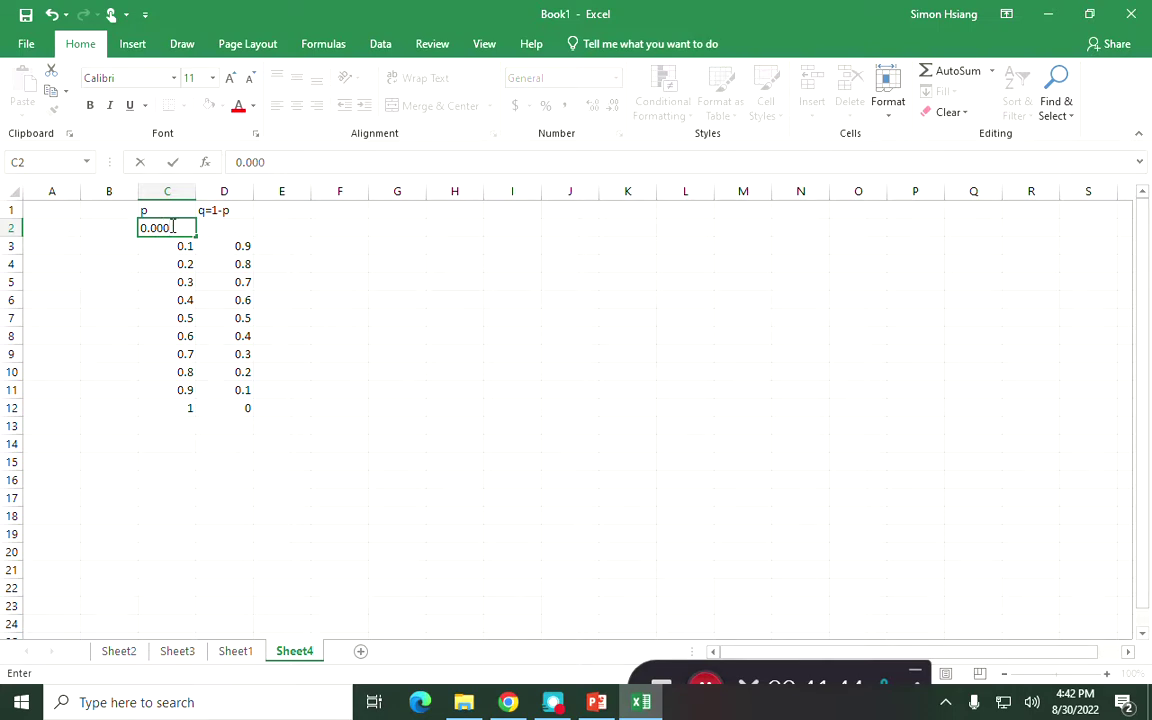
pyautogui.write('01')
pyautogui.press('Return')
# - Enter the formula =1-C2 in D2 to compute q for the first p value
pyautogui.click(172, 227)
pyautogui.press('Right')
pyautogui.write('=')
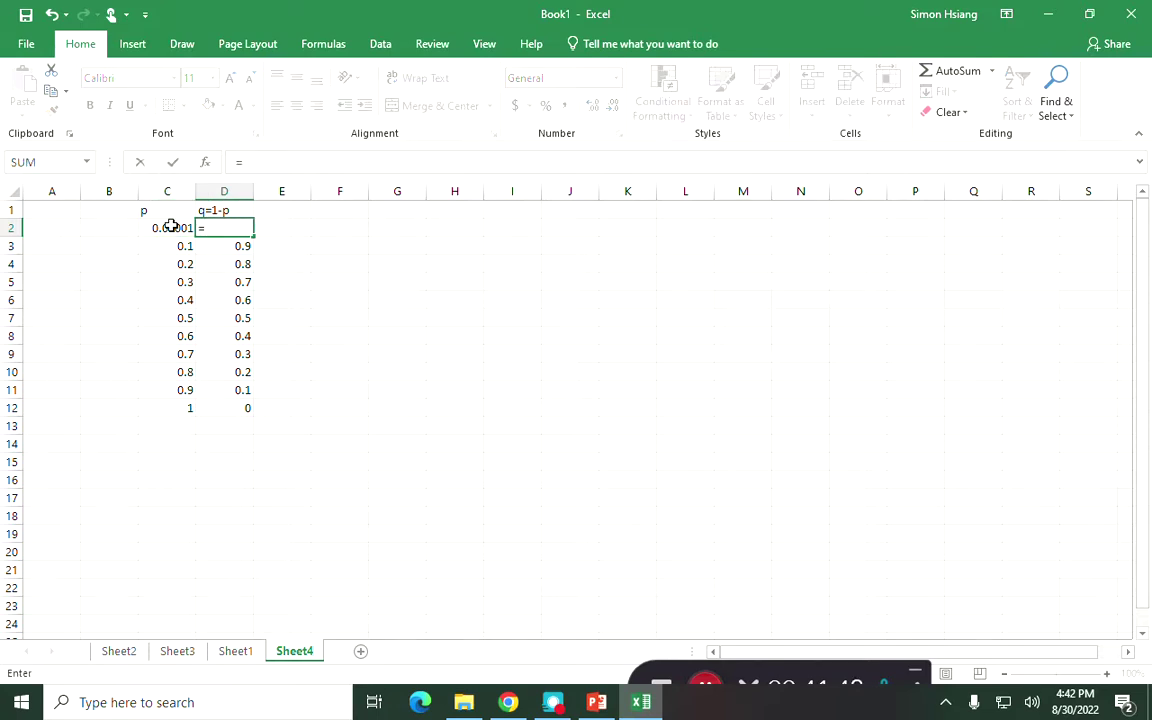
pyautogui.write('1-')
pyautogui.click(170, 227)
pyautogui.press('Return')
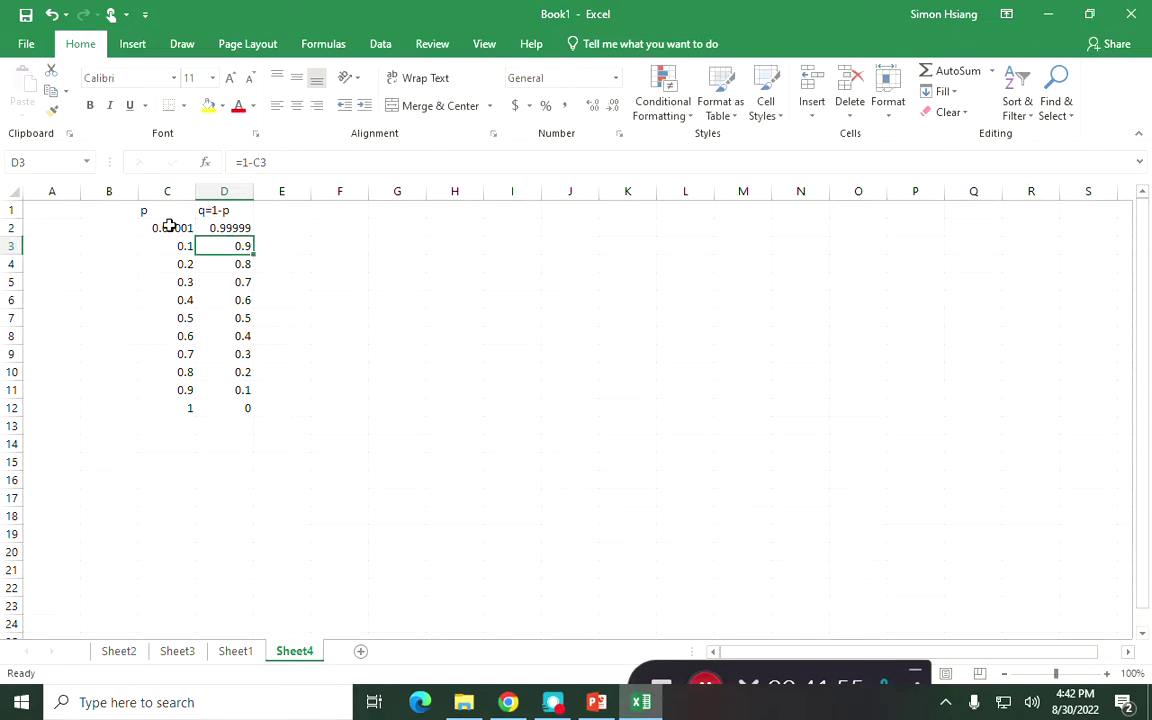
# - Replace the last p value in C12 with 0.99999
pyautogui.click(190, 410)
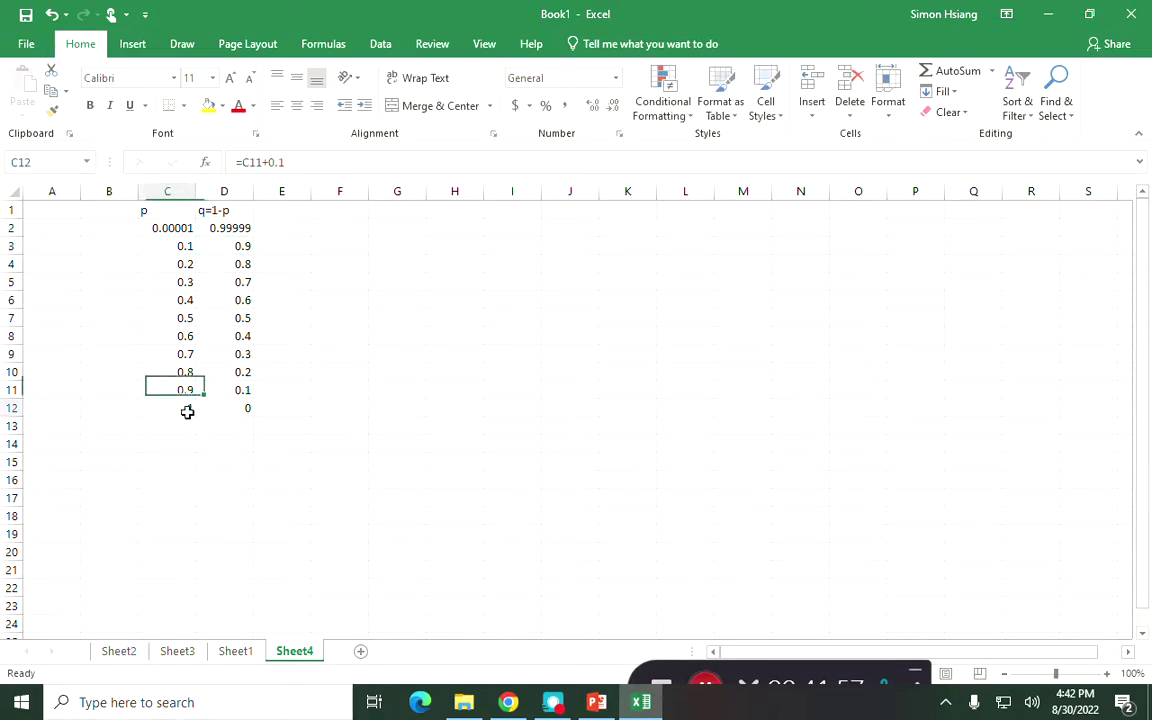
pyautogui.write('.')
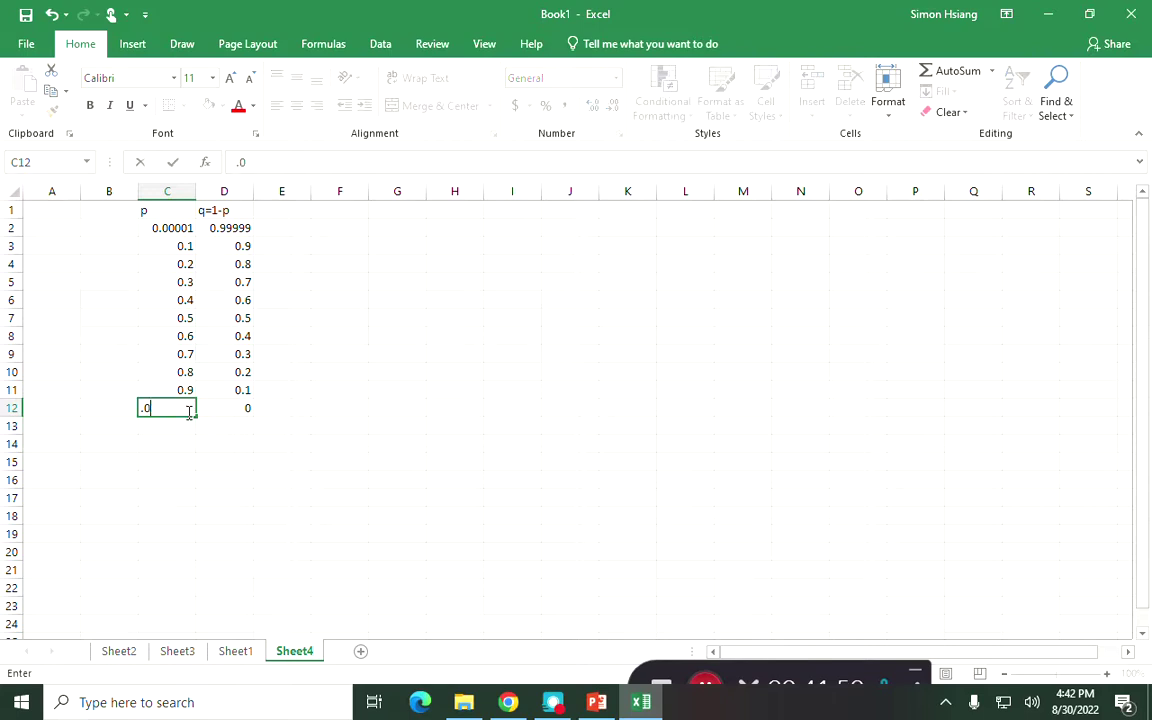
pyautogui.write('99999')
pyautogui.press('Return')
pyautogui.click(189, 411)
pyautogui.press('Right')
pyautogui.click(270, 388)
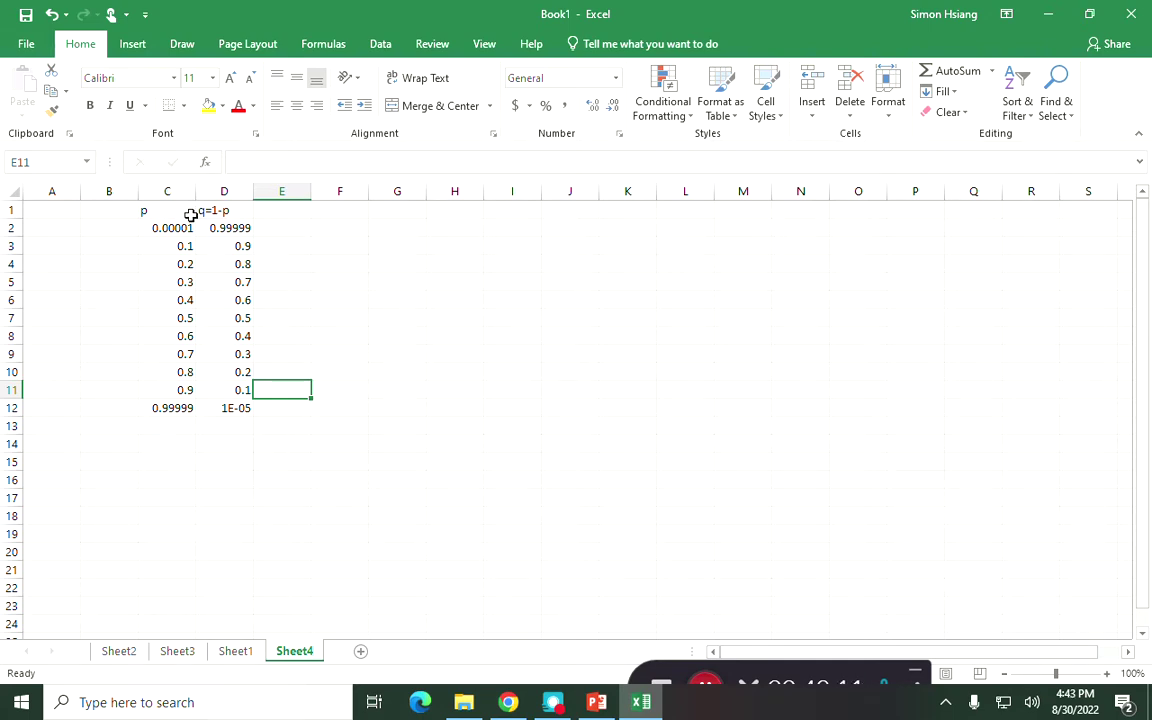
# - Enter the column heading log2(1/p) in E1
pyautogui.click(295, 211)
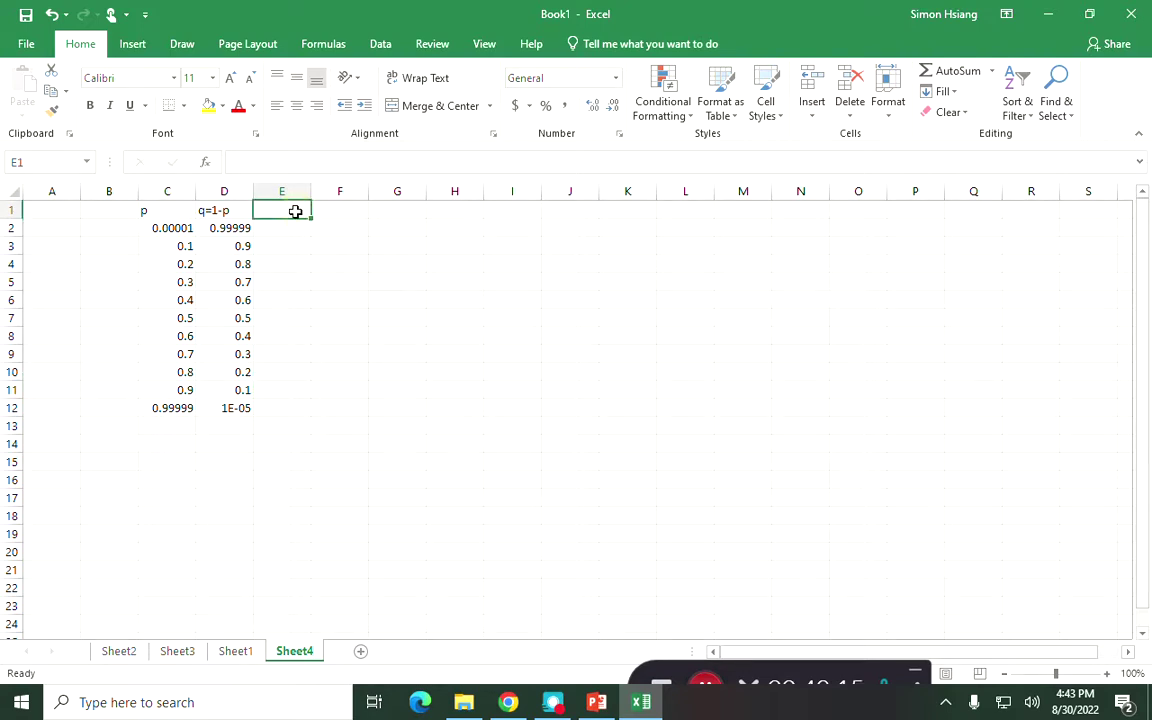
pyautogui.doubleClick(296, 211)
pyautogui.write('log2(1/')
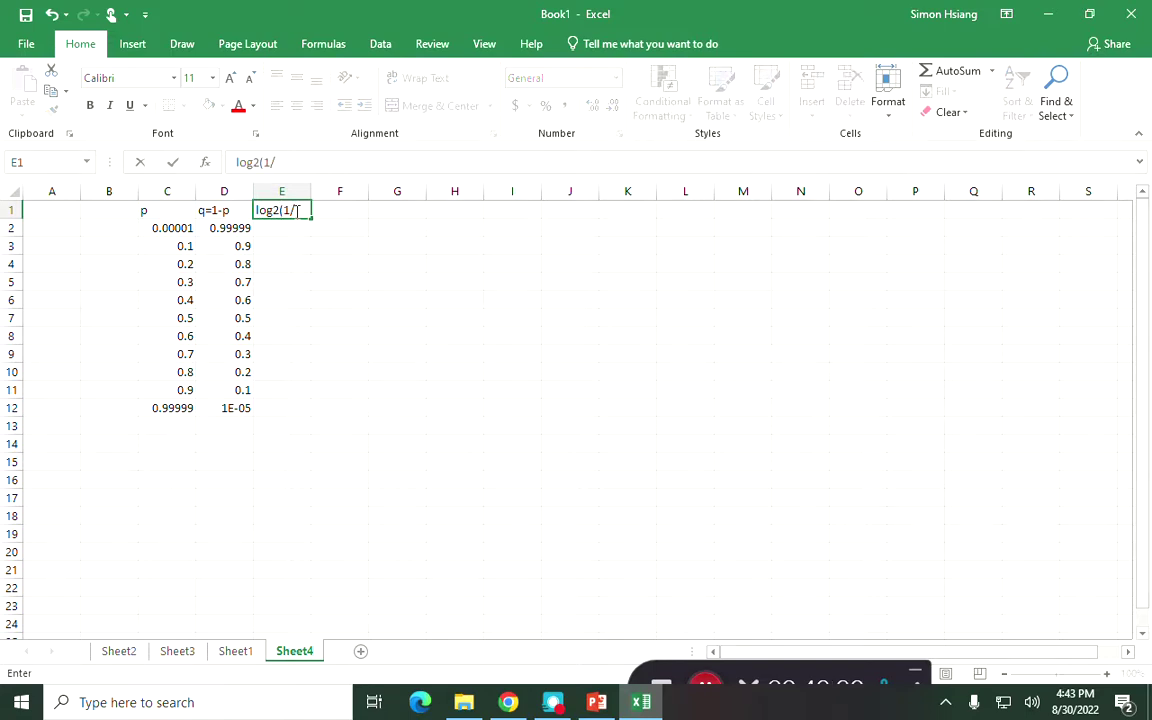
pyautogui.click(172, 214)
pyautogui.click(295, 211)
pyautogui.click(281, 161)
pyautogui.write('0')
pyautogui.write(')')
pyautogui.press('Return')
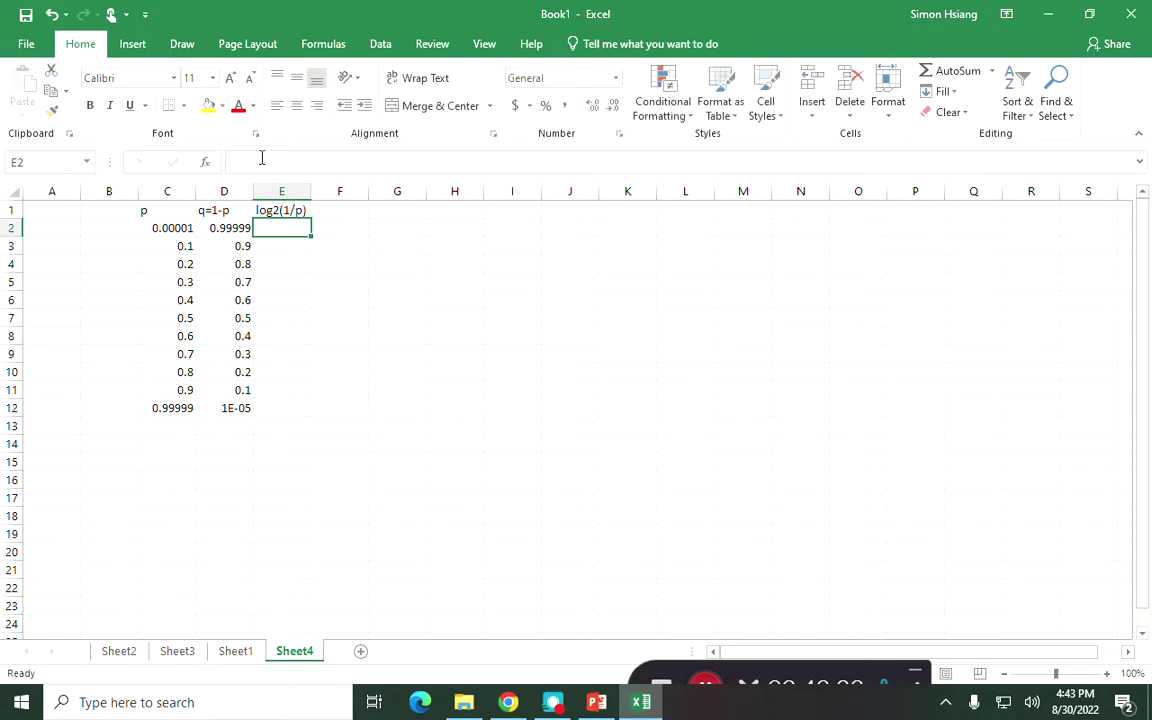
# - Format the 2 in the log2(1/p) heading in E1 as subscript
pyautogui.click(283, 210)
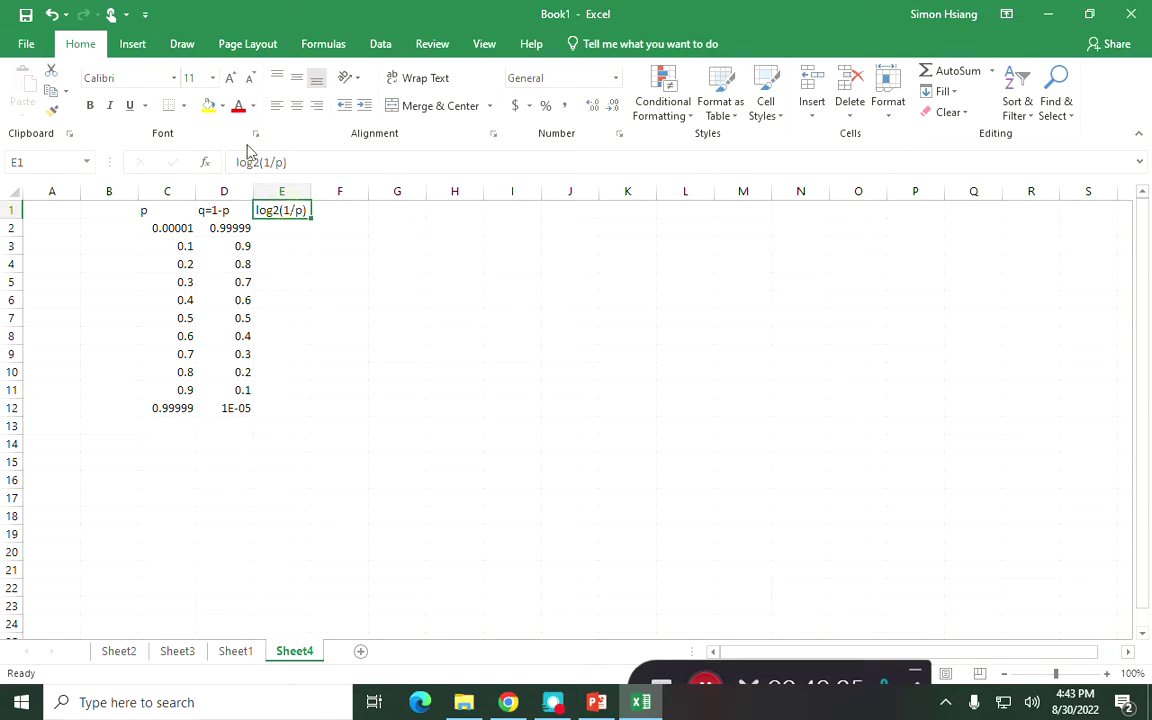
pyautogui.click(257, 164)
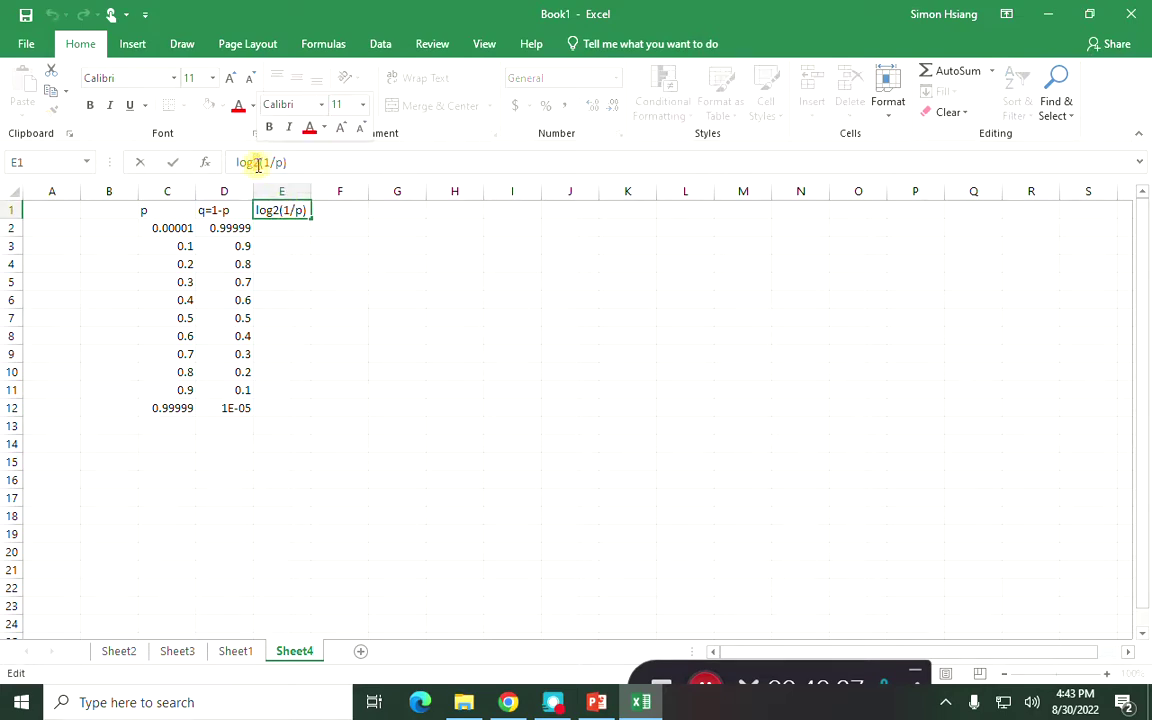
pyautogui.rightClick(257, 164)
pyautogui.press('Escape')
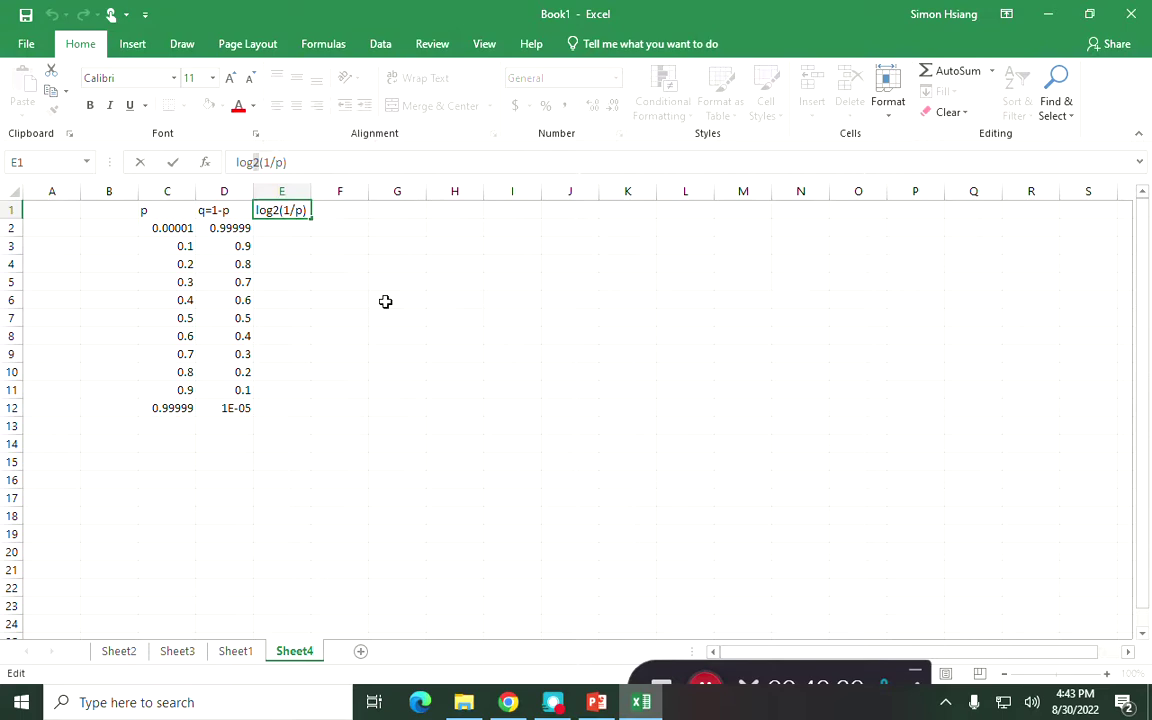
pyautogui.hotkey('ctrl', '1')
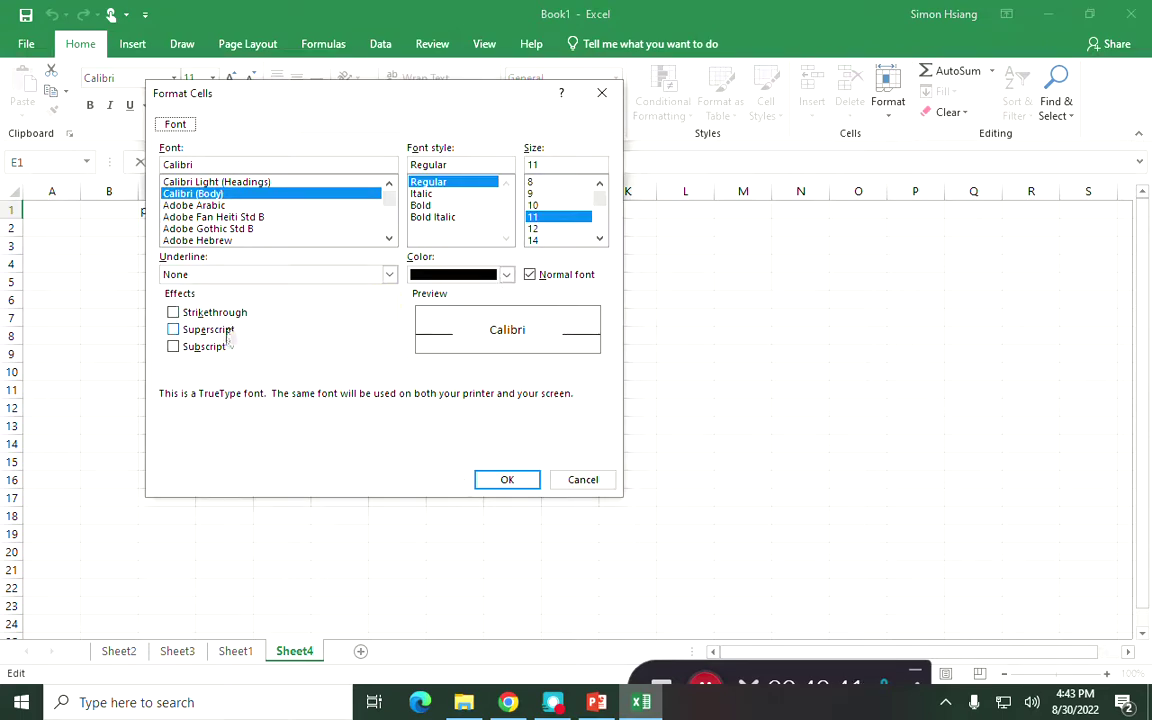
pyautogui.click(216, 346)
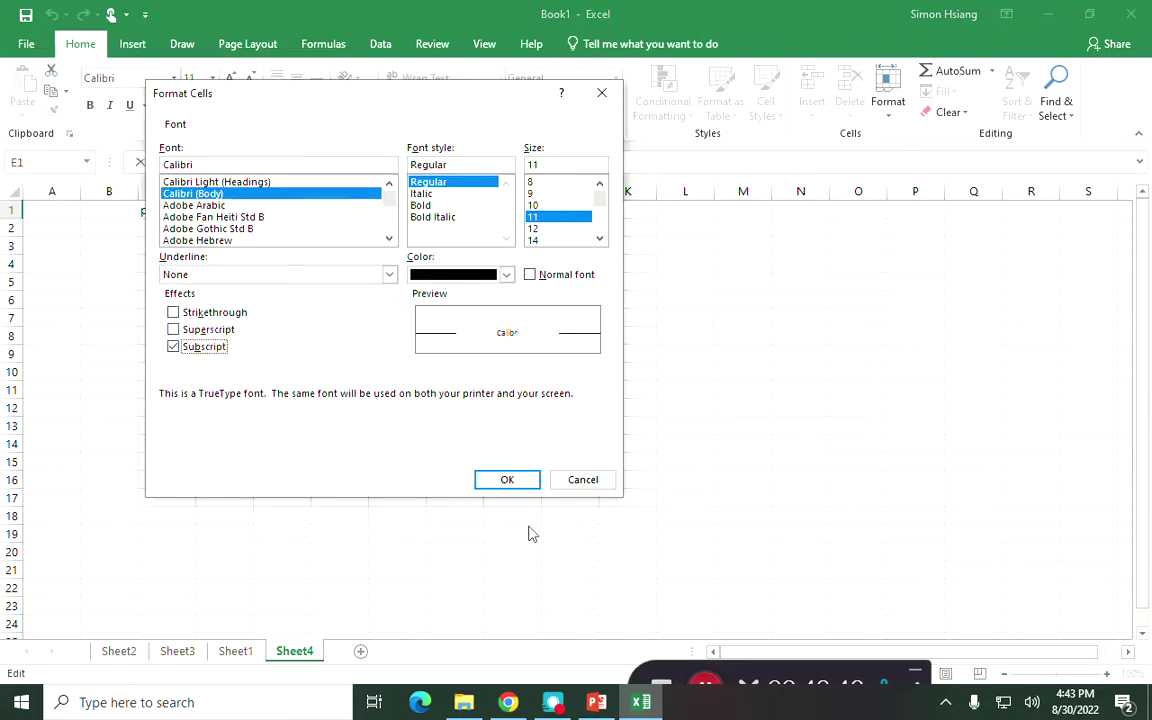
pyautogui.click(508, 481)
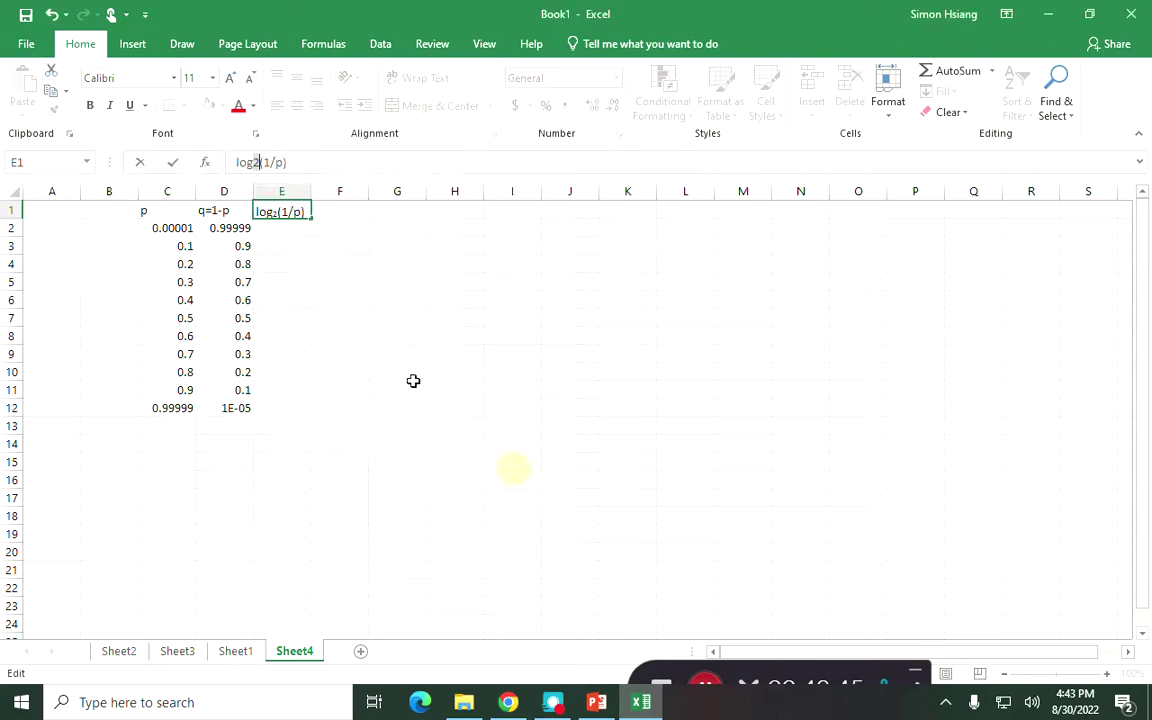
pyautogui.click(334, 229)
# - Copy the E1 heading to F1 and change its p to q so it reads log2(1/q)
pyautogui.click(287, 212)
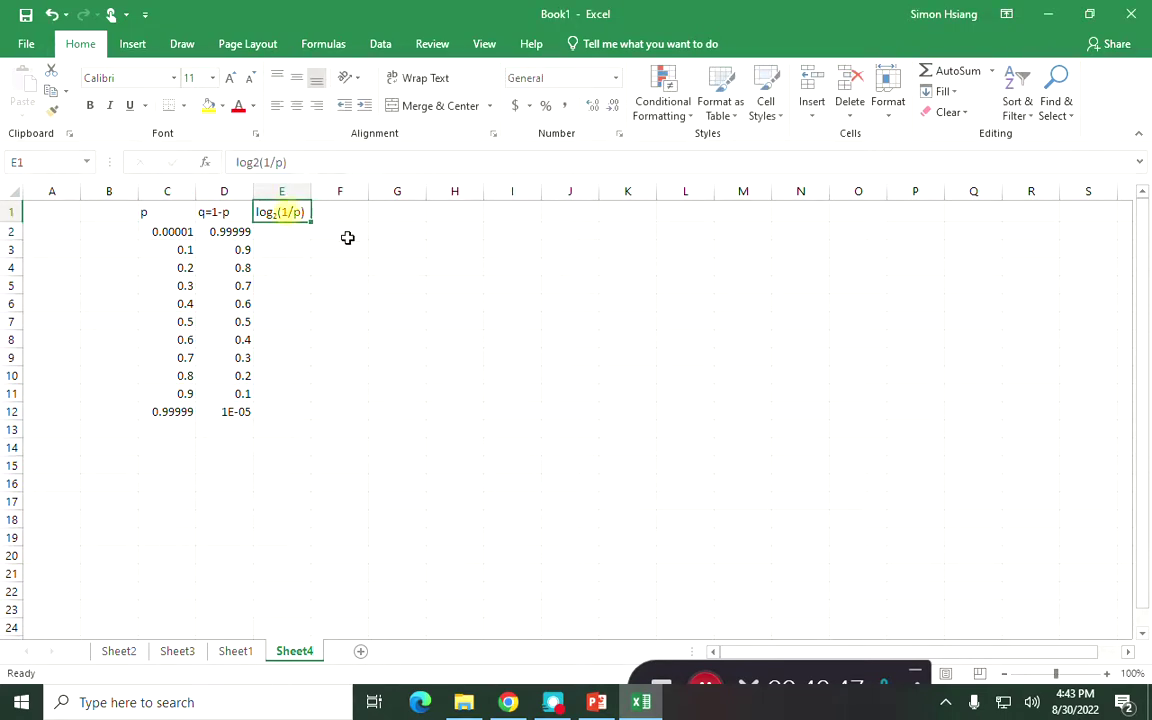
pyautogui.hotkey('ctrl', 'c')
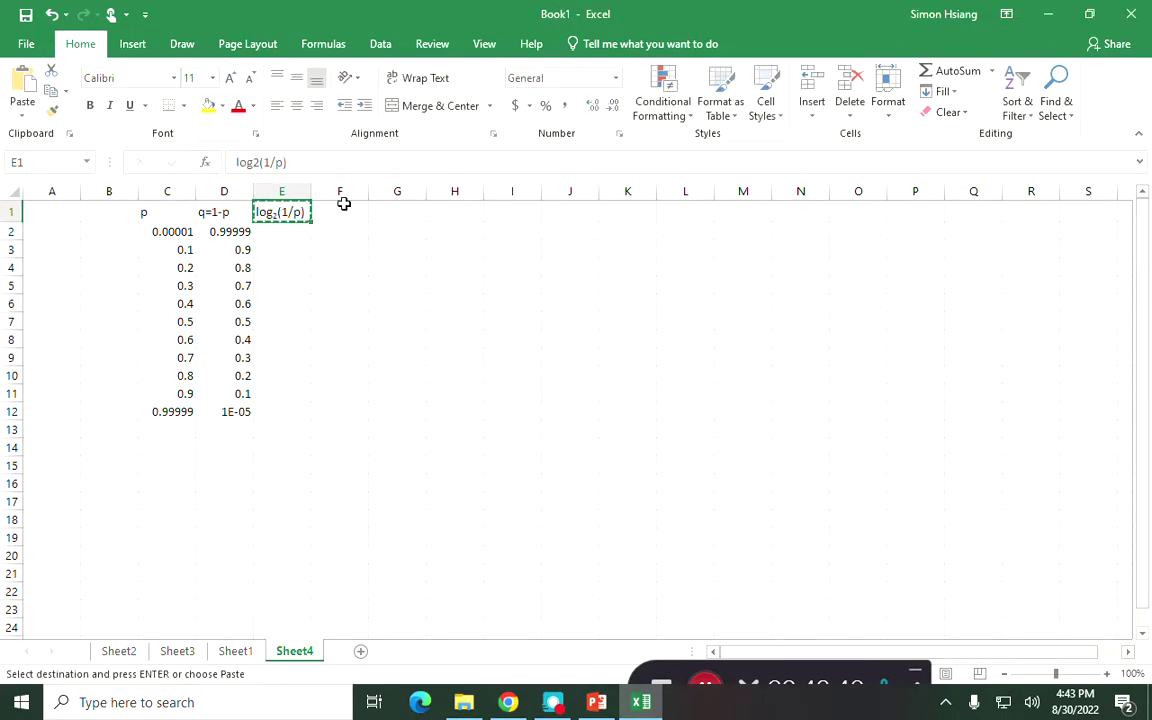
pyautogui.click(343, 204)
pyautogui.hotkey('ctrl', 'v')
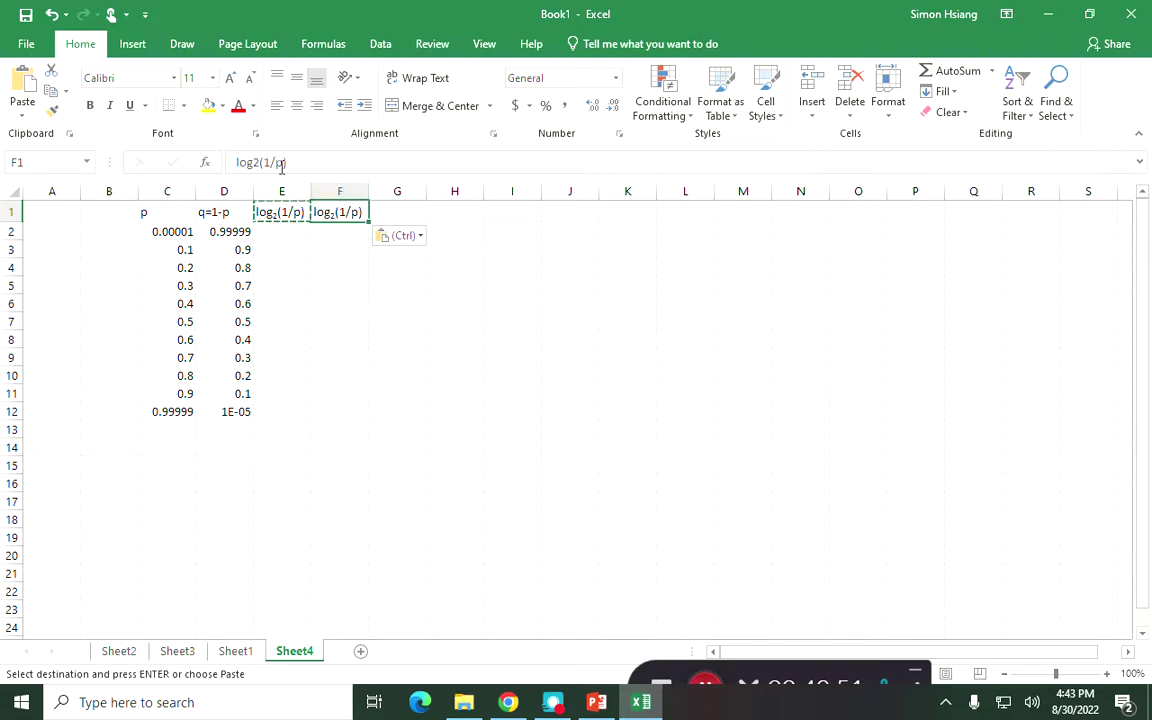
pyautogui.click(284, 163)
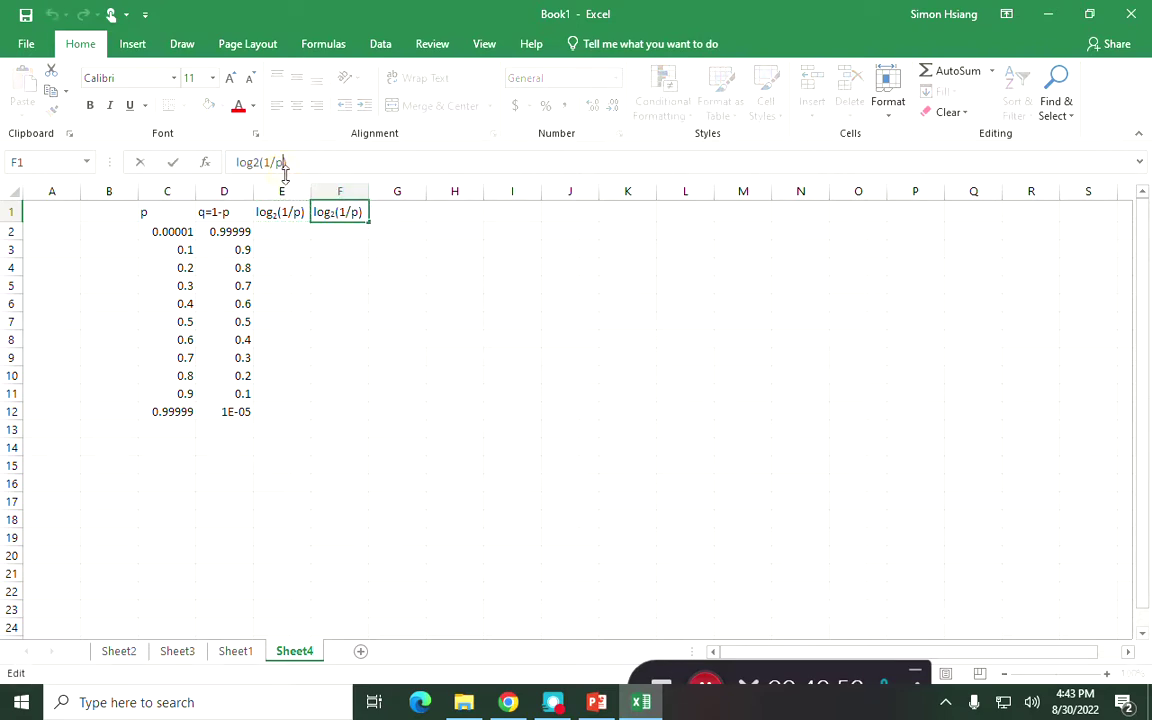
pyautogui.press('BackSpace')
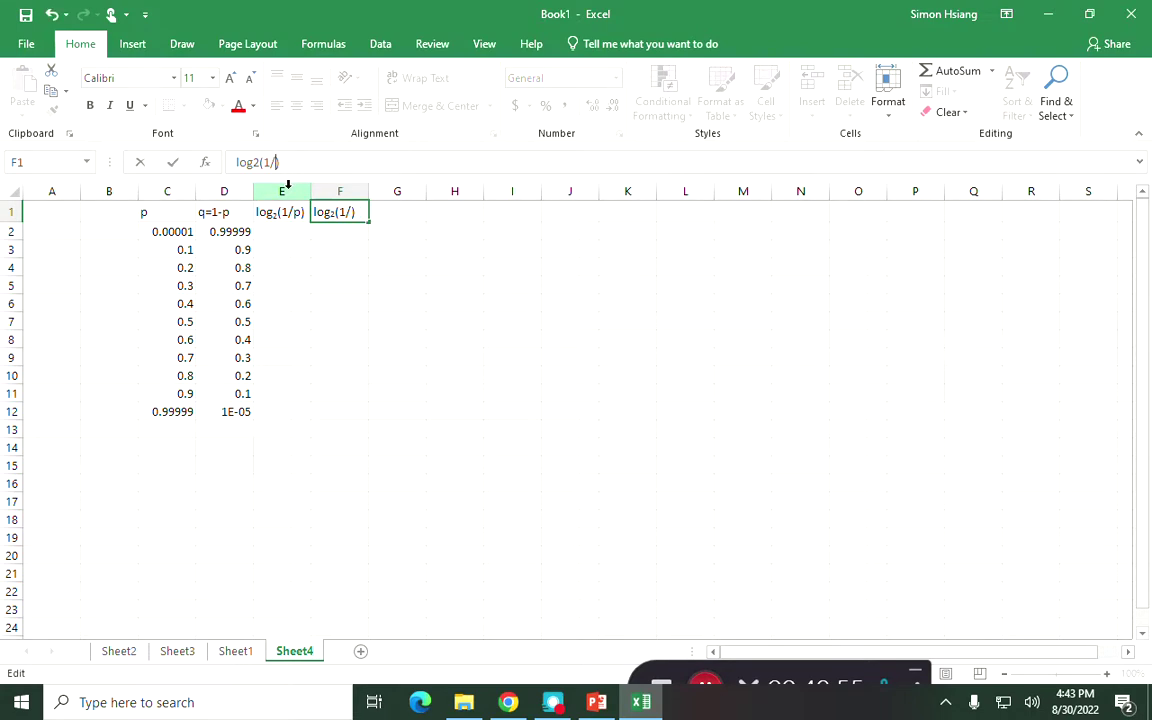
pyautogui.write('q')
pyautogui.press('Return')
# - Enter the formula =LOG(1/C2,2) in E2
pyautogui.press('Left')
pyautogui.write('=log')
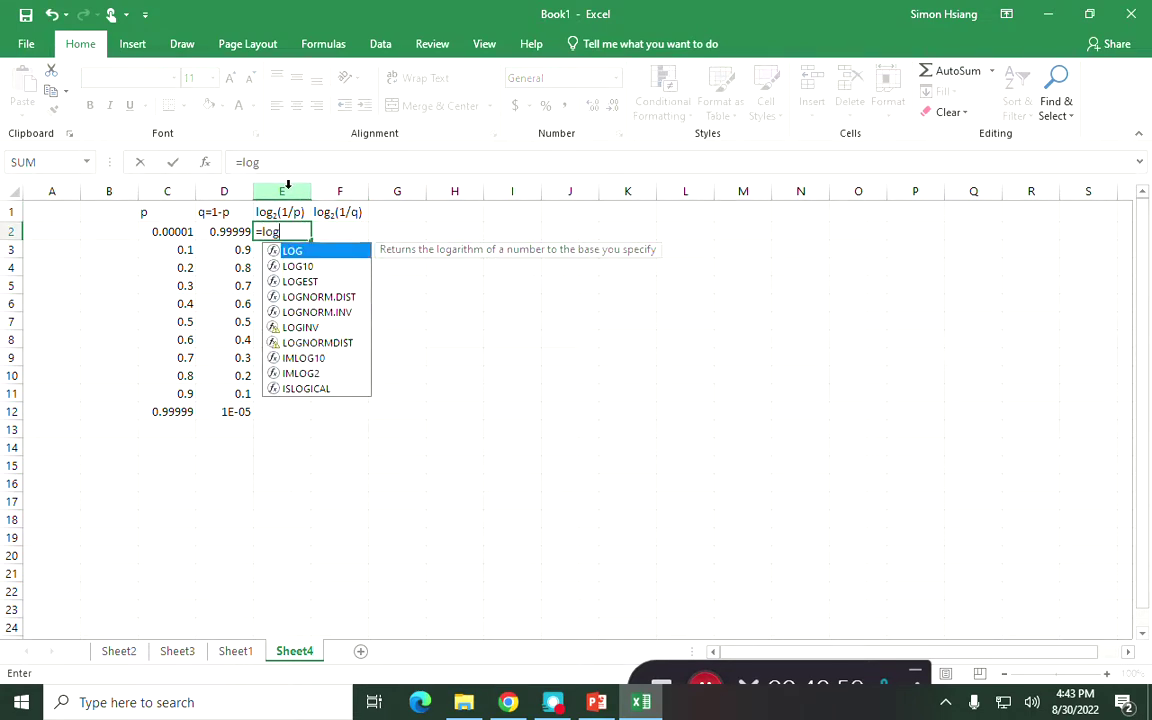
pyautogui.write('(')
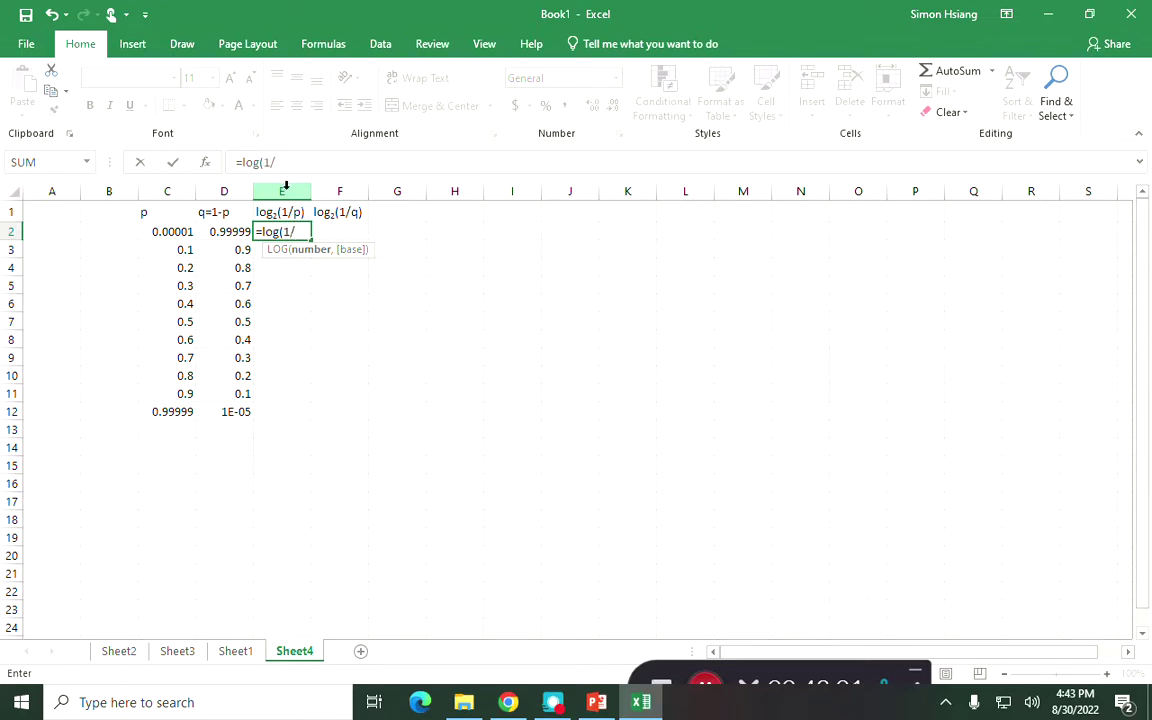
pyautogui.write('1/')
pyautogui.click(182, 236)
pyautogui.write(',2')
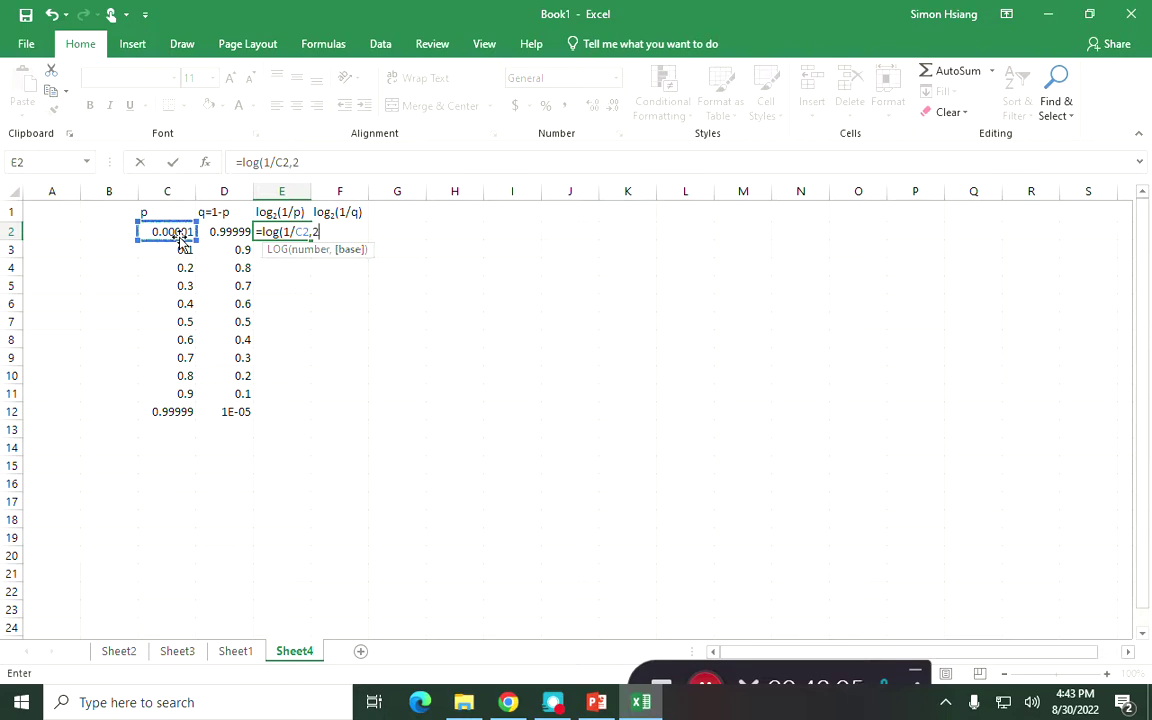
pyautogui.hotkey('ctrl', 'Return')
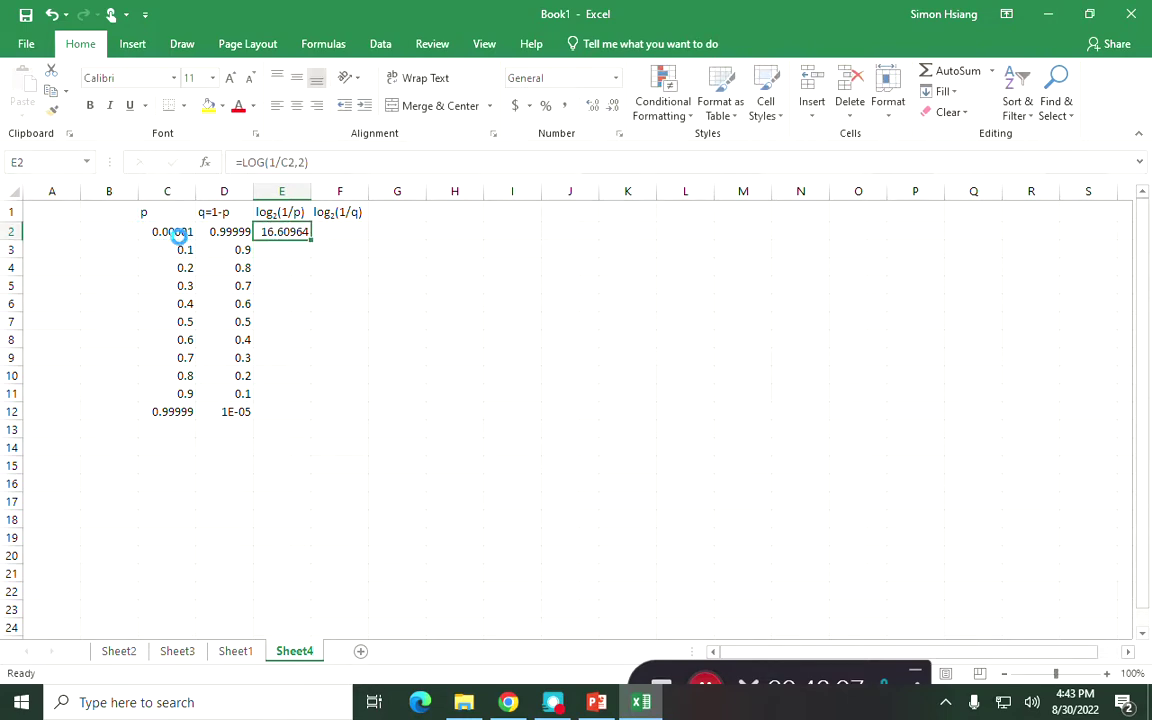
# - Copy the logarithm formula from E2 across the range E2:F12
pyautogui.hotkey('ctrl', 'c')
pyautogui.hotkey('shift', 'Right')
pyautogui.hotkey('shift', 'Down')
pyautogui.hotkey('shift', 'Down')
pyautogui.hotkey('shift', 'Down')
pyautogui.hotkey('shift', 'Down')
pyautogui.hotkey('shift', 'Down')
pyautogui.hotkey('shift', 'Down')
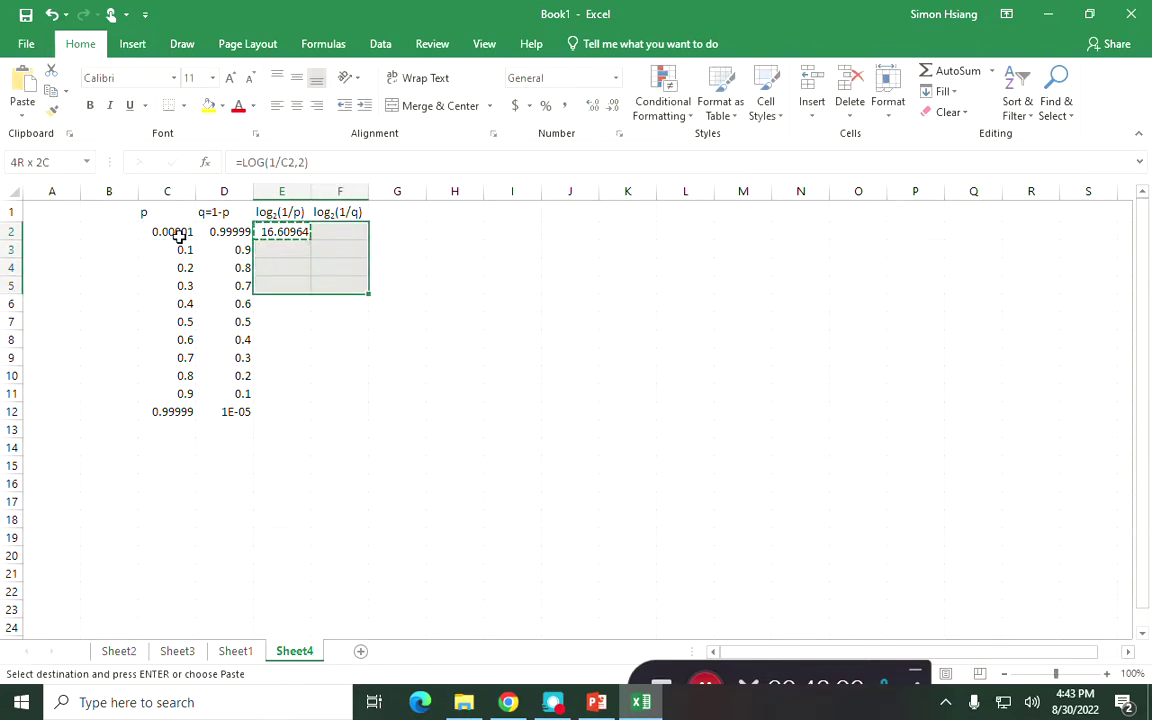
pyautogui.hotkey('shift', 'Down')
pyautogui.hotkey('shift', 'Down')
pyautogui.hotkey('shift', 'Down')
pyautogui.hotkey('shift', 'Down')
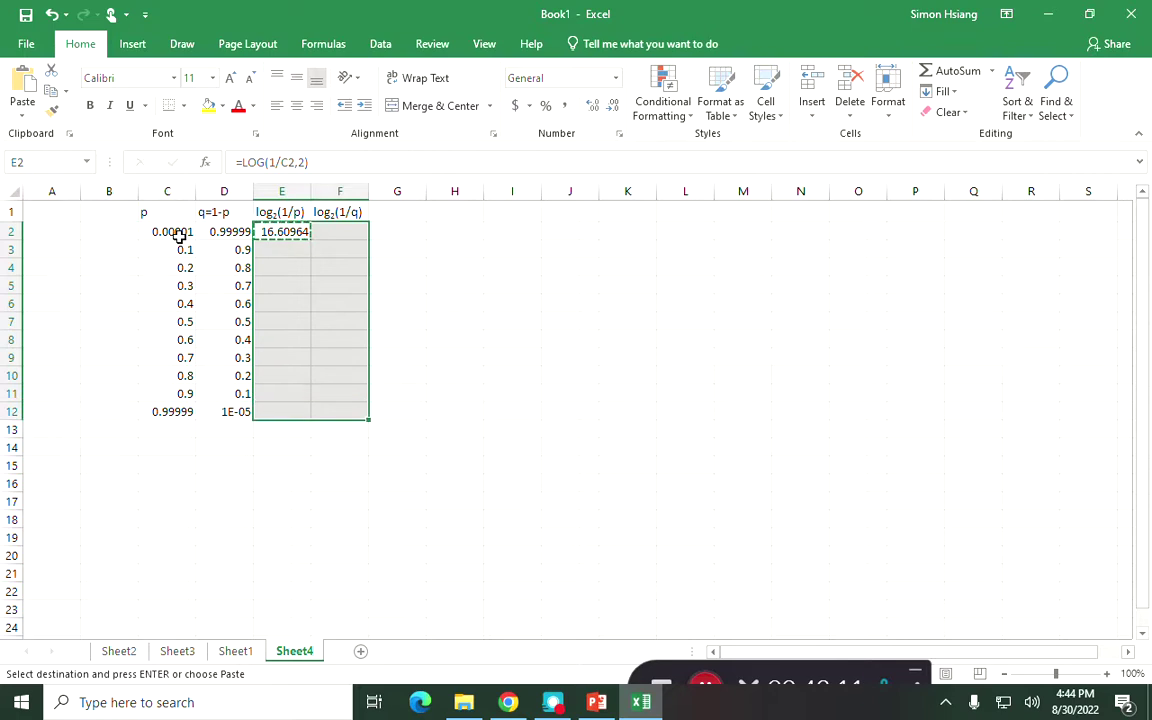
pyautogui.hotkey('ctrl', 'v')
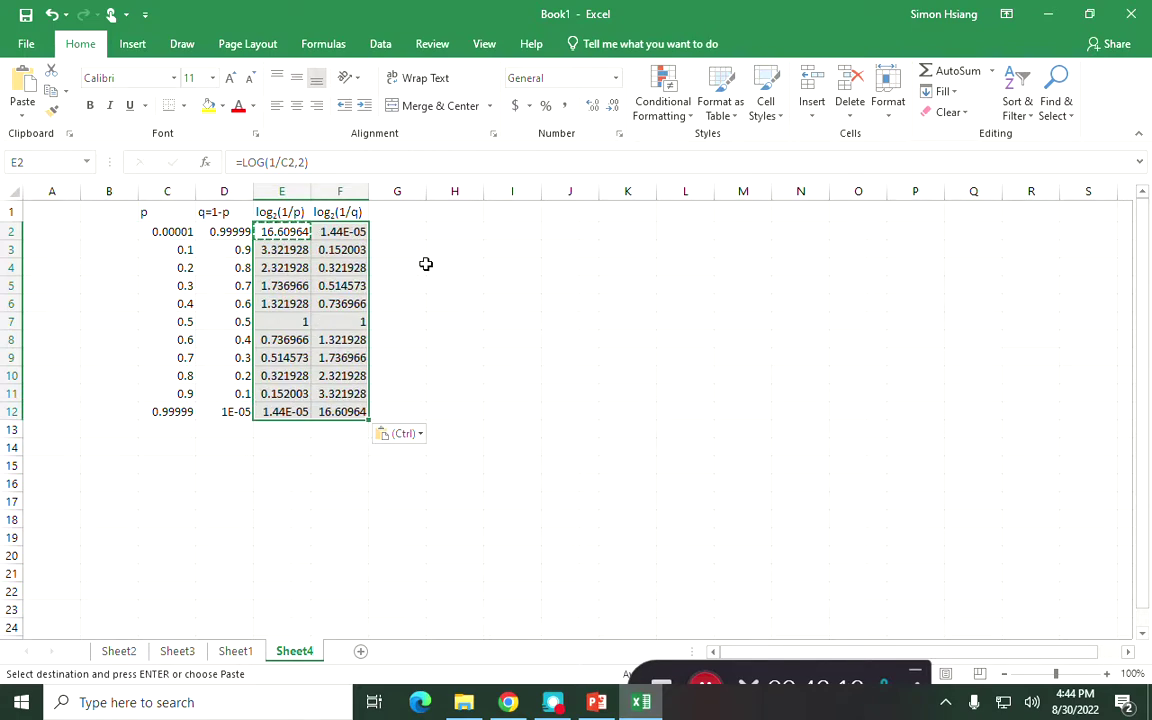
# - Enter the formula =C2*E2+D2*F2 in H2
pyautogui.click(447, 231)
pyautogui.write('=')
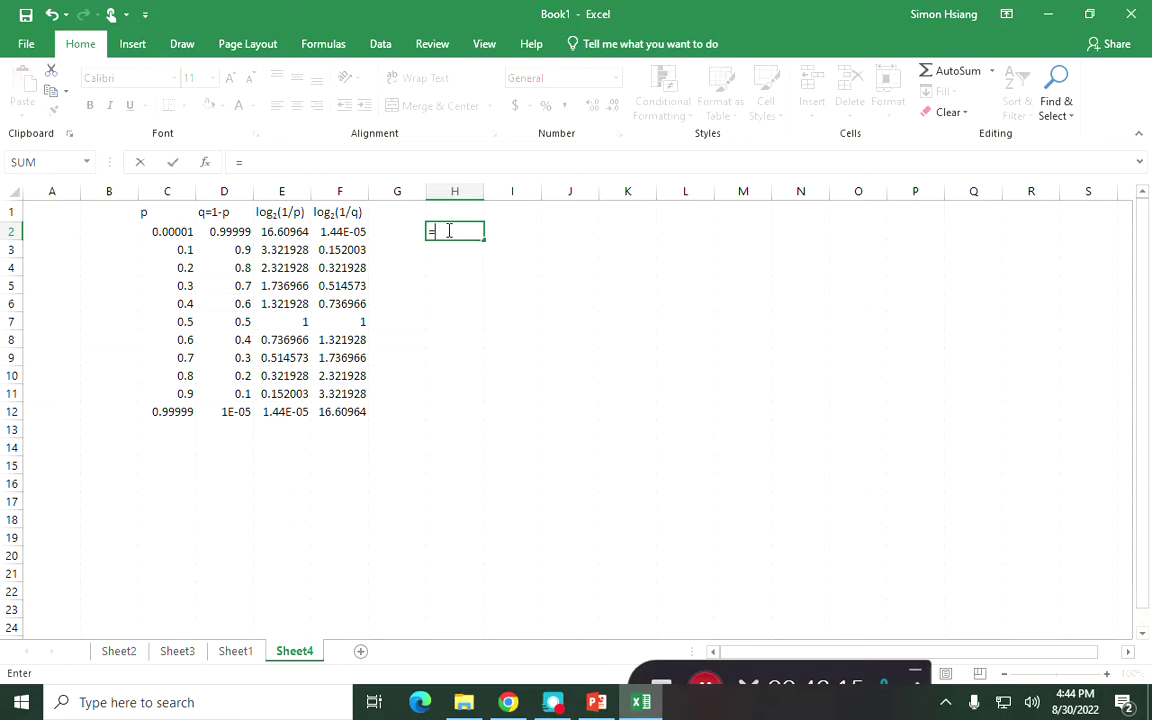
pyautogui.click(168, 228)
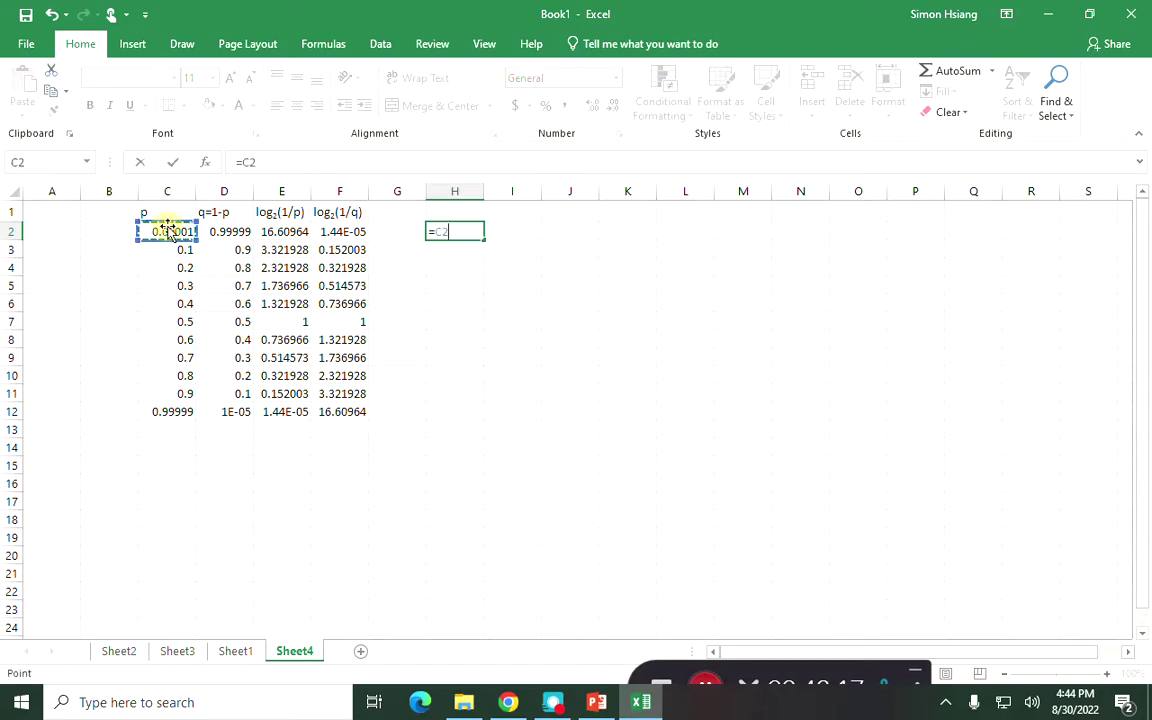
pyautogui.write('*')
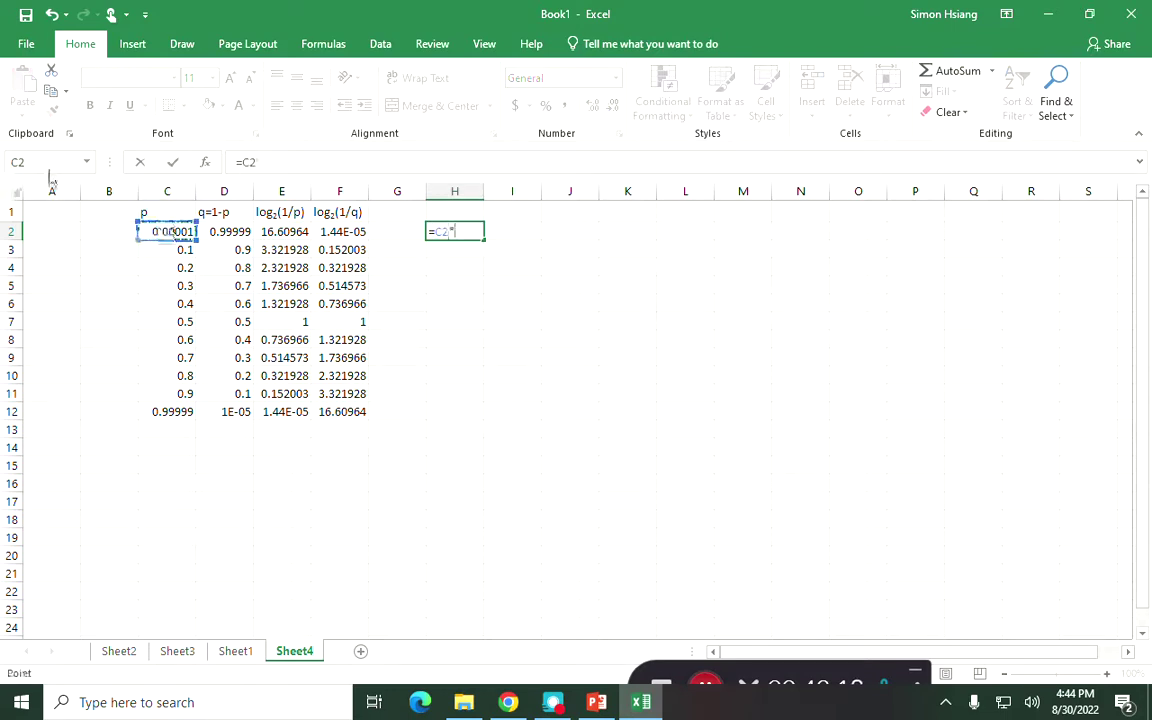
pyautogui.click(297, 233)
pyautogui.write('+')
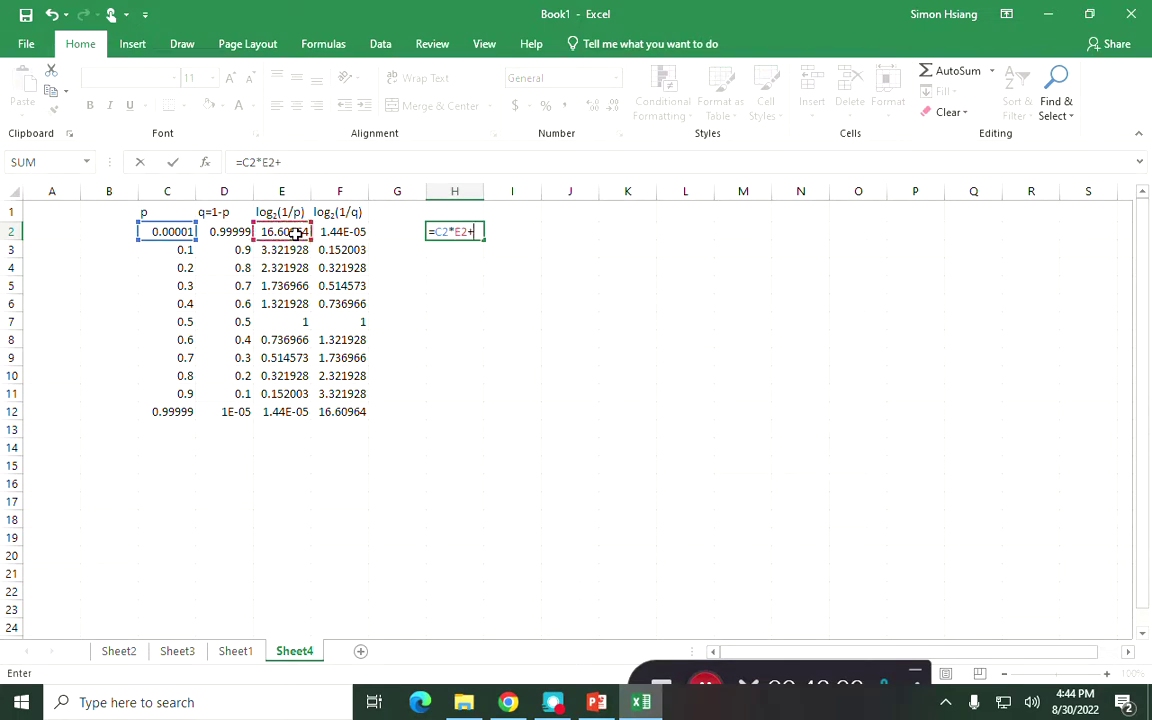
pyautogui.click(226, 228)
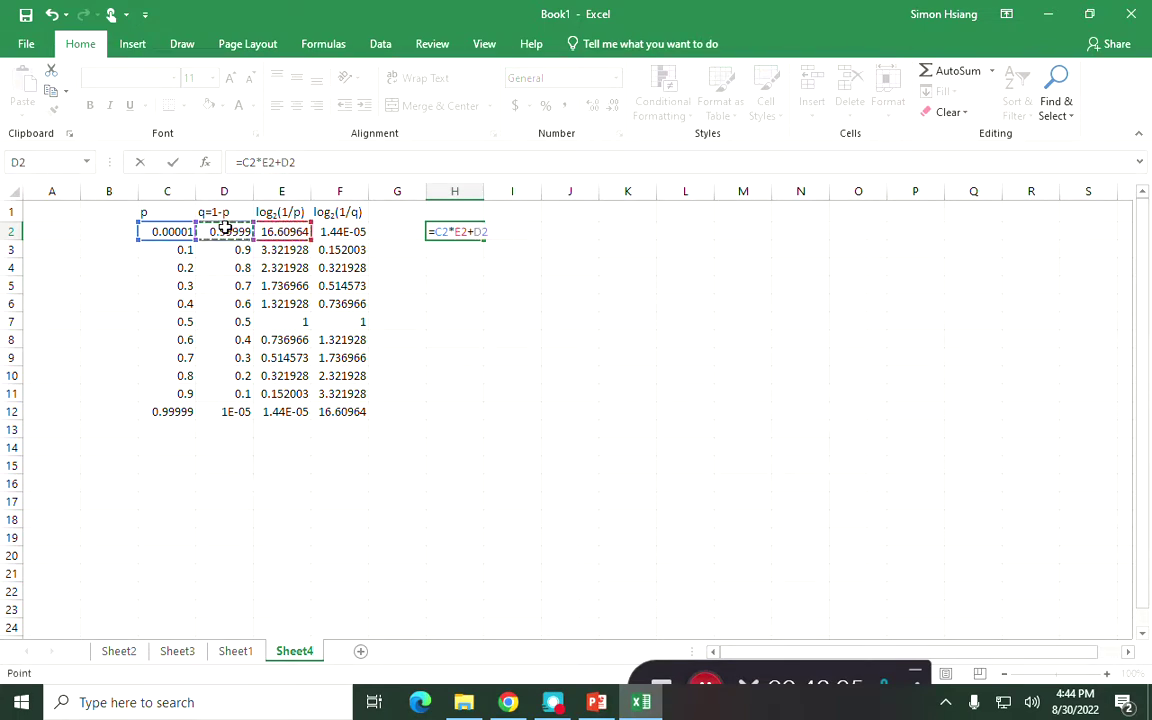
pyautogui.write('*')
pyautogui.click(343, 235)
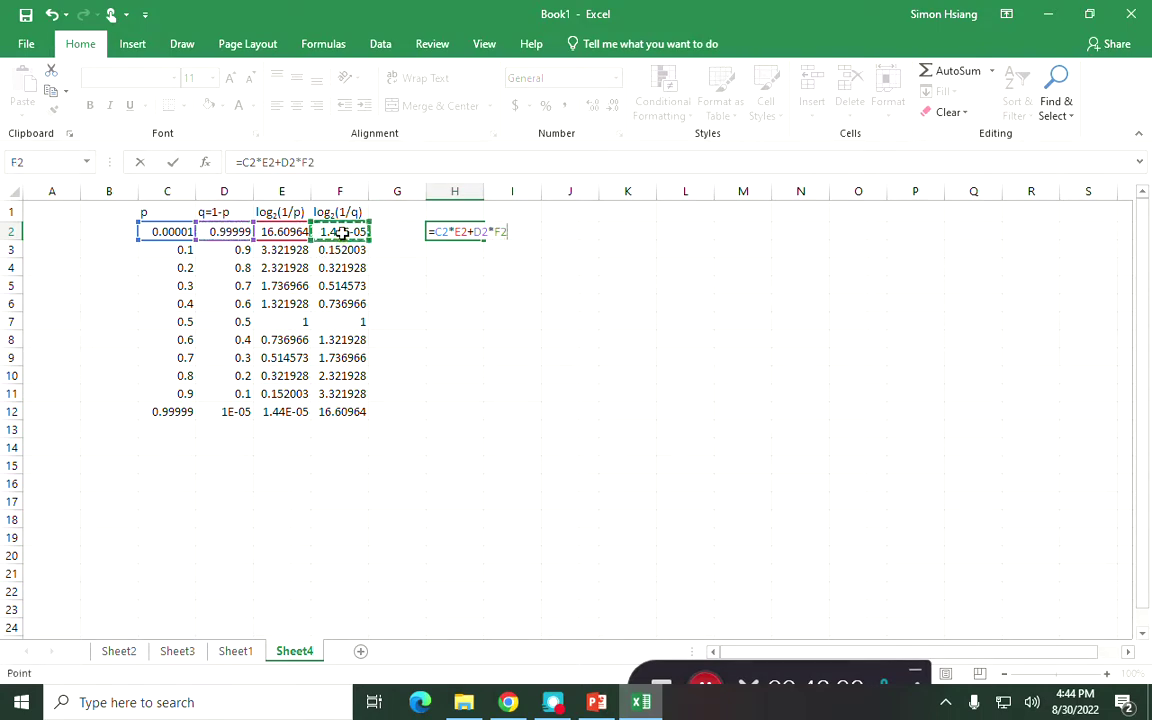
pyautogui.press('Return')
# - Enter the column heading Entropy in H1
pyautogui.click(470, 216)
pyautogui.write('En')
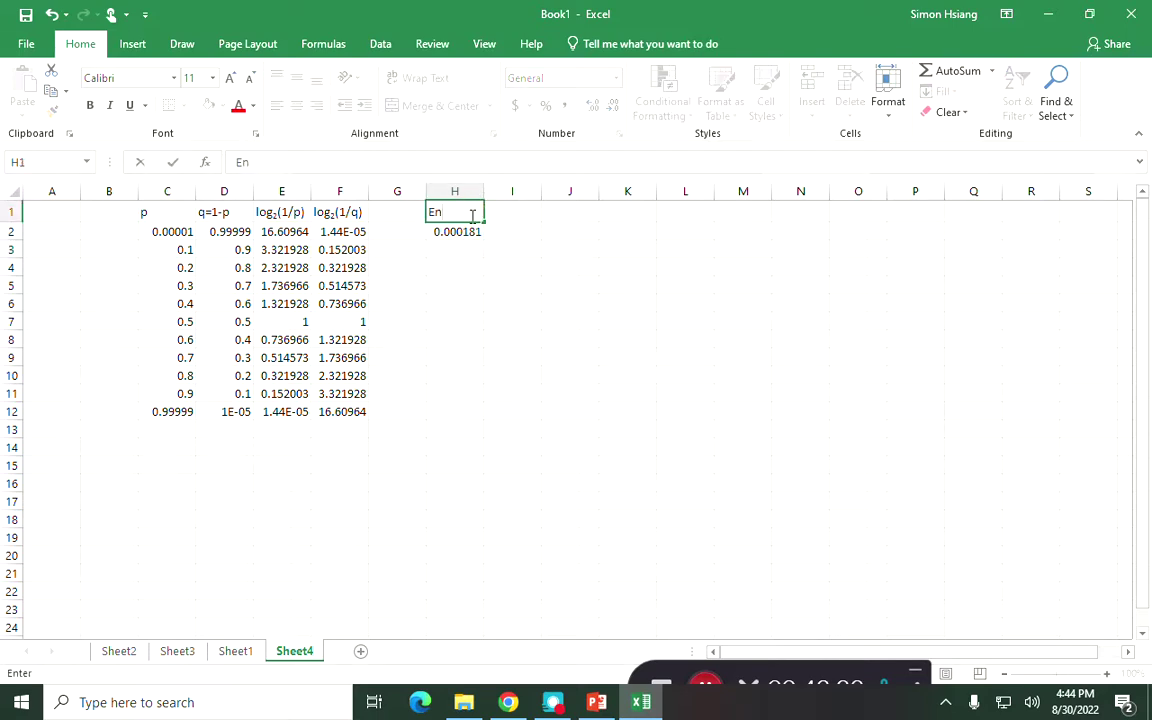
pyautogui.press('Return')
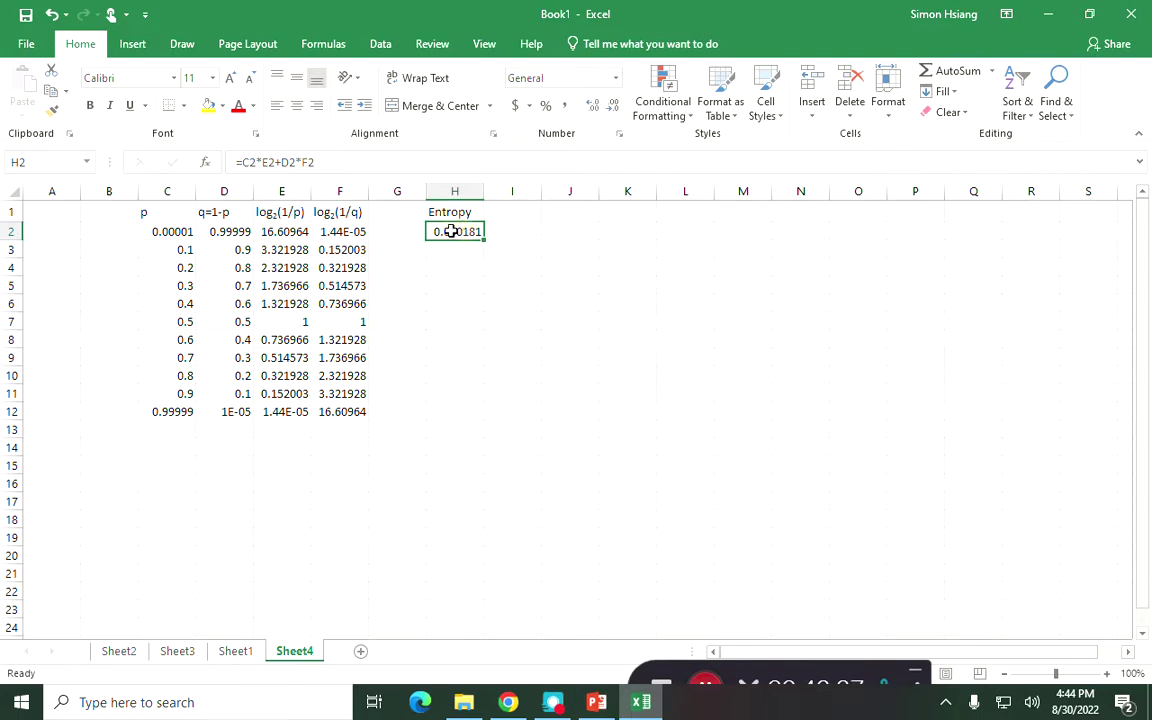
# - Copy the entropy formula from H2 down through H12
pyautogui.hotkey('ctrl', 'c')
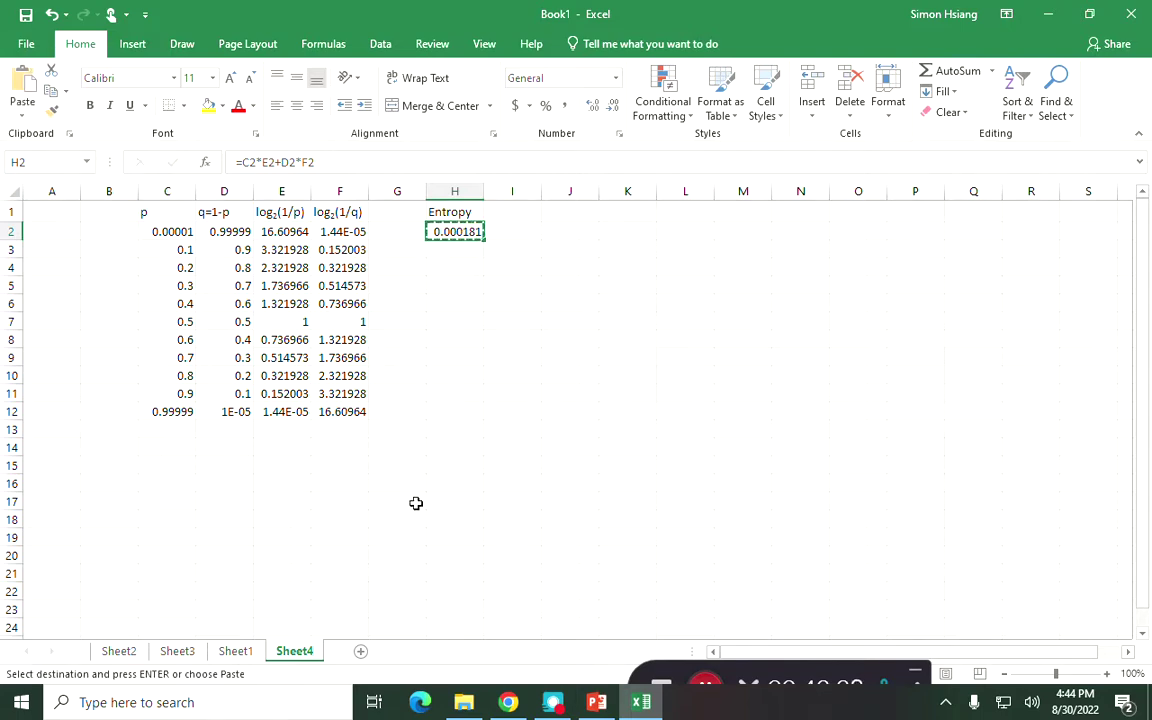
pyautogui.keyDown('shift'); pyautogui.click(458, 411); pyautogui.keyUp('shift')
pyautogui.hotkey('ctrl', 'v')
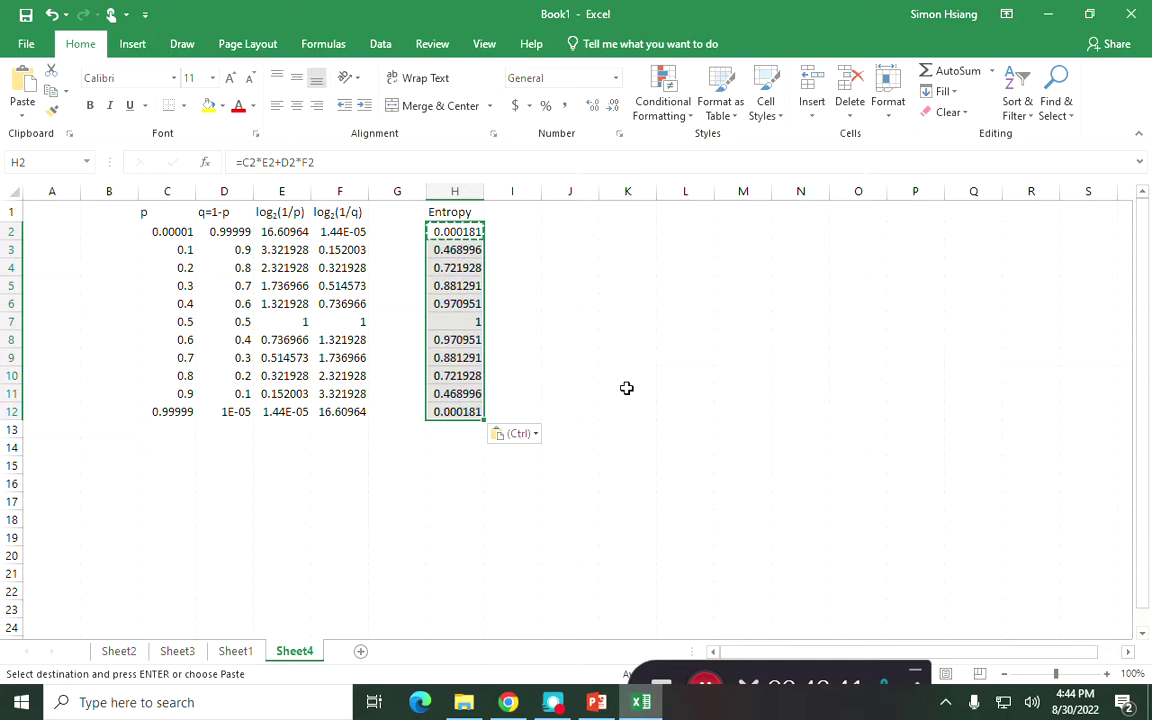
pyautogui.click(626, 388)
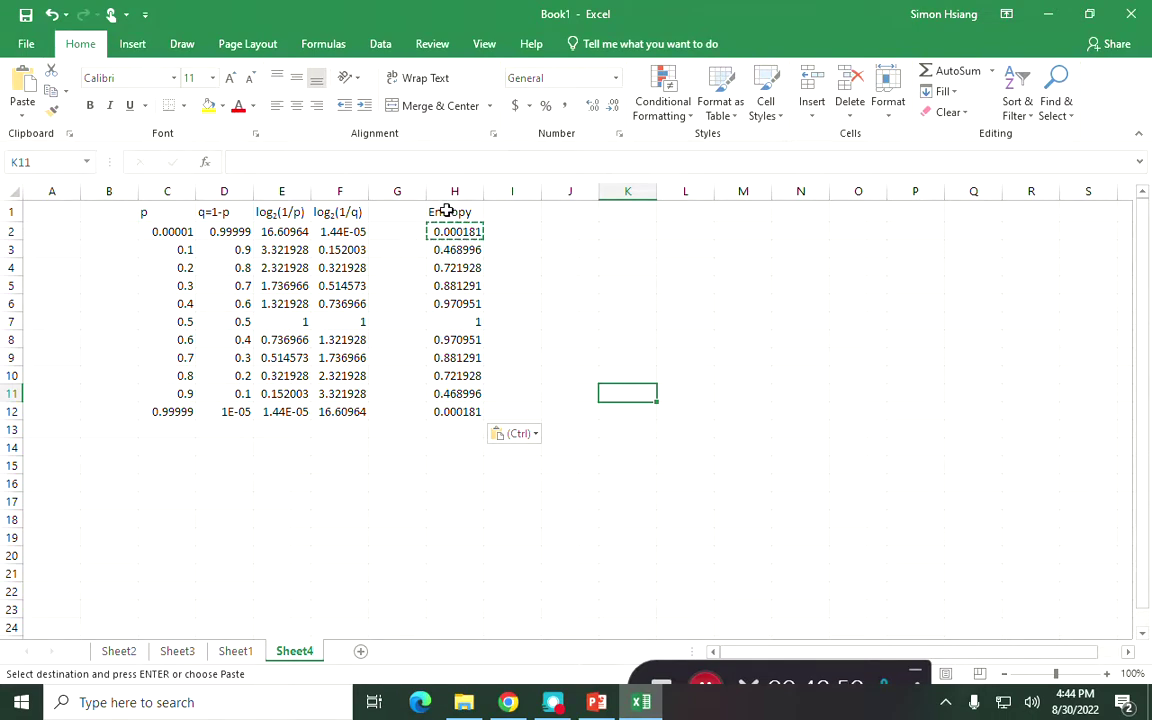
# - Copy the p column with its heading from C1:C12 into column G, starting at G1
pyautogui.moveTo(144, 211)
pyautogui.mouseDown()
pyautogui.moveTo(167, 249)
pyautogui.moveTo(195, 429)
pyautogui.moveTo(189, 411)
pyautogui.mouseUp()
pyautogui.hotkey('ctrl', 'c')
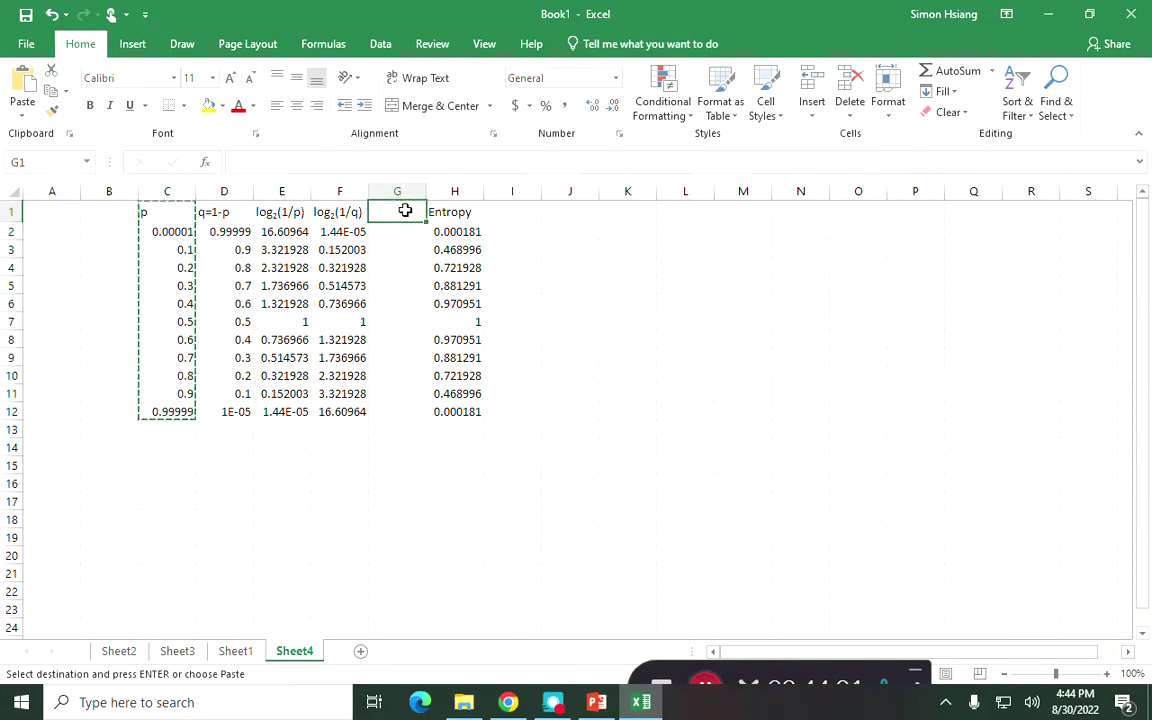
pyautogui.hotkey('ctrl', 'v')
# - Insert a scatter chart with straight lines and markers plotting entropy against p from G1:H12
pyautogui.moveTo(405, 210); pyautogui.dragTo(470, 412)
pyautogui.click(144, 44)
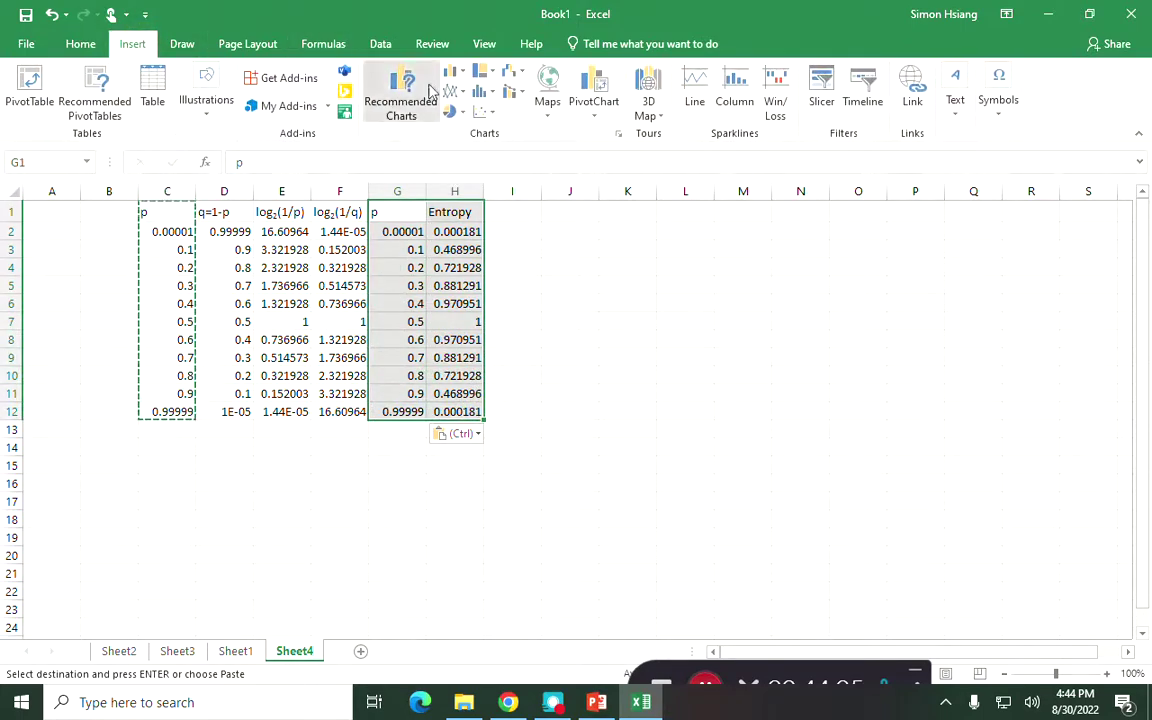
pyautogui.click(485, 111)
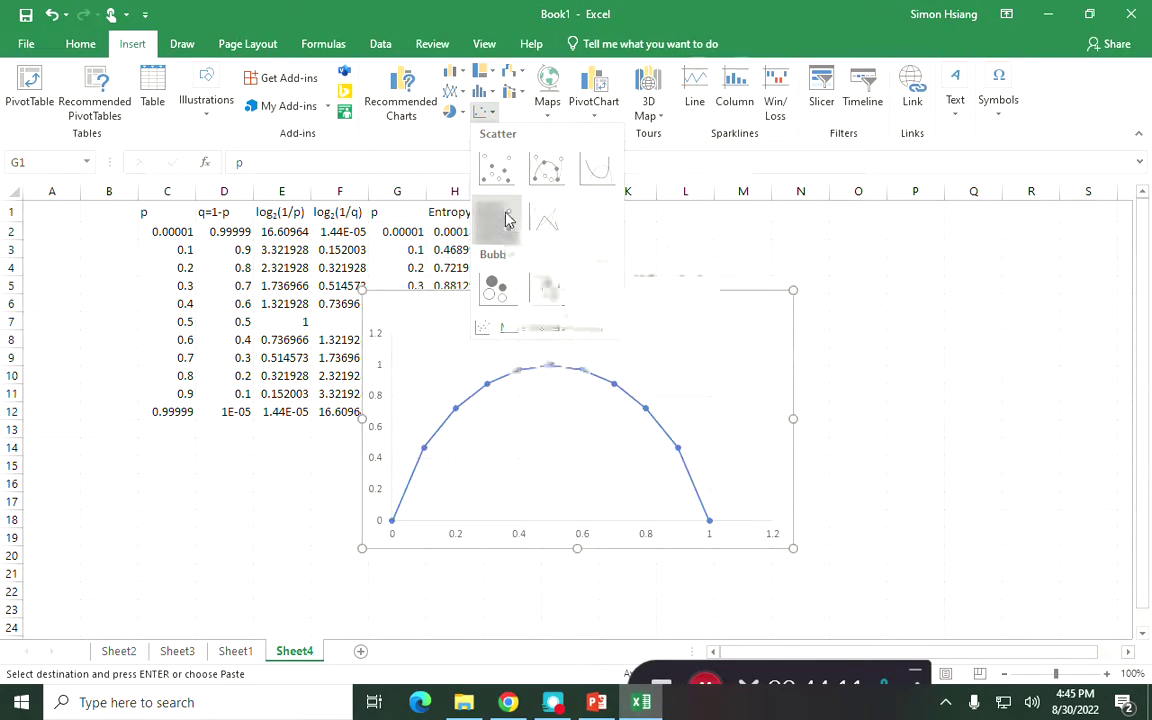
pyautogui.click(493, 218)
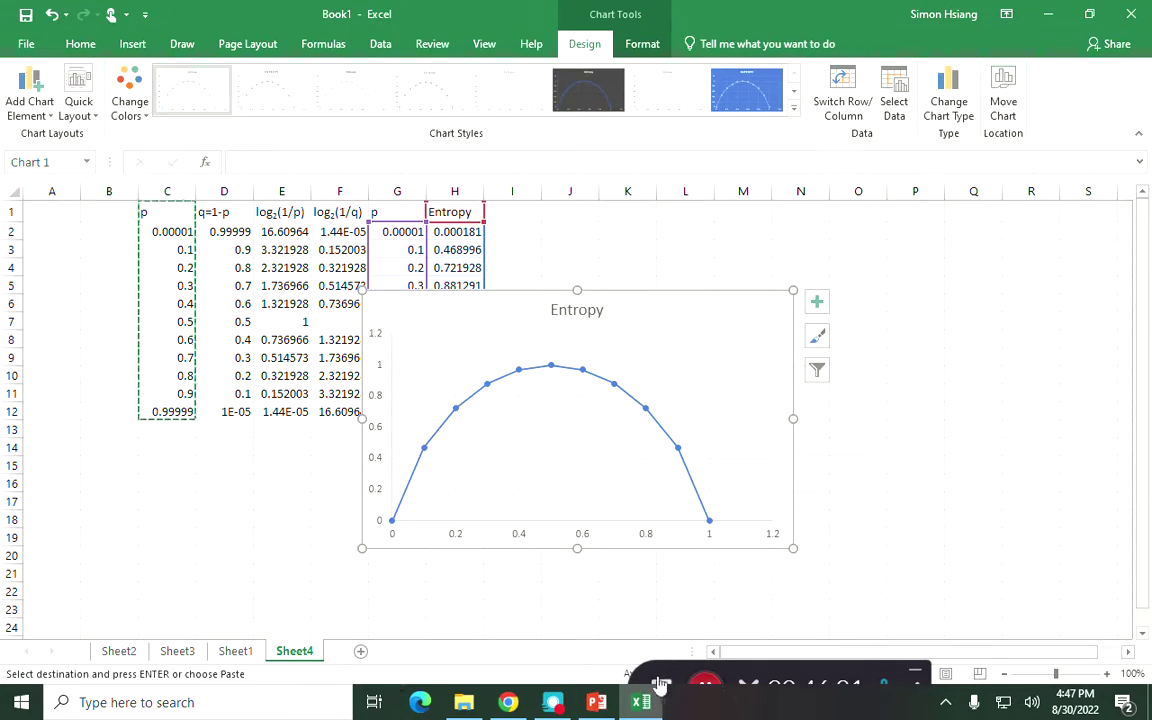
# - Examine the simulated event data on Sheet1 and the entropy formula on the Binomial slide in PowerPoint
pyautogui.click(643, 706)
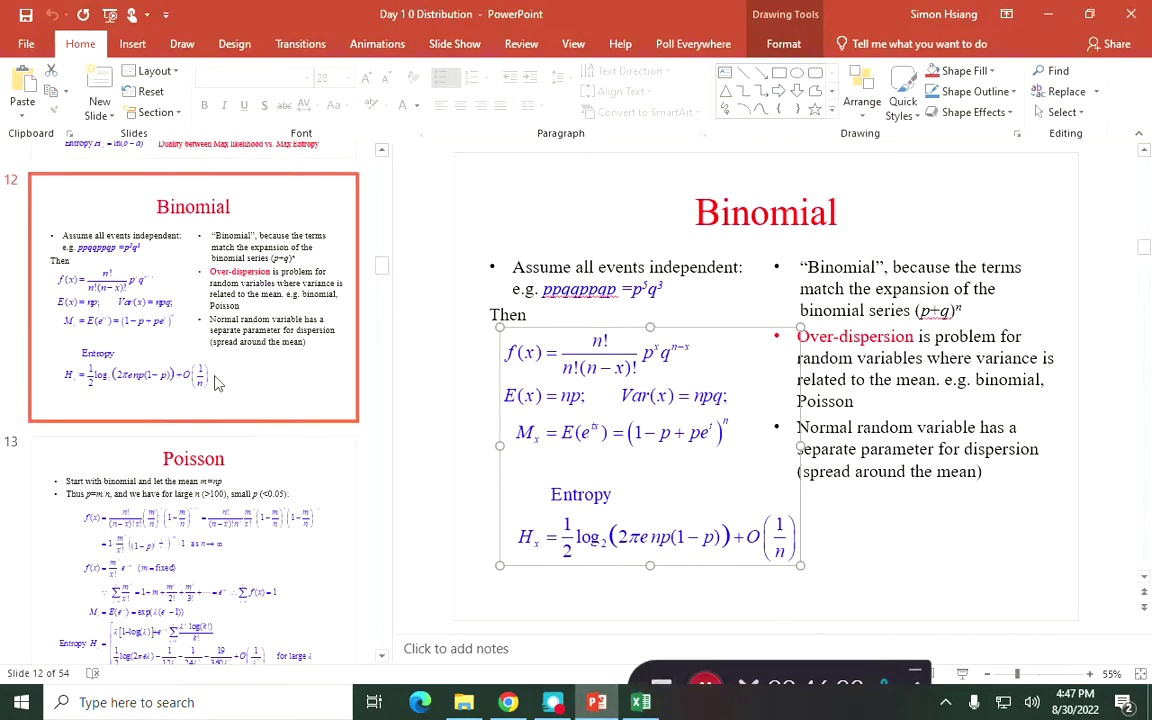
pyautogui.click(641, 702)
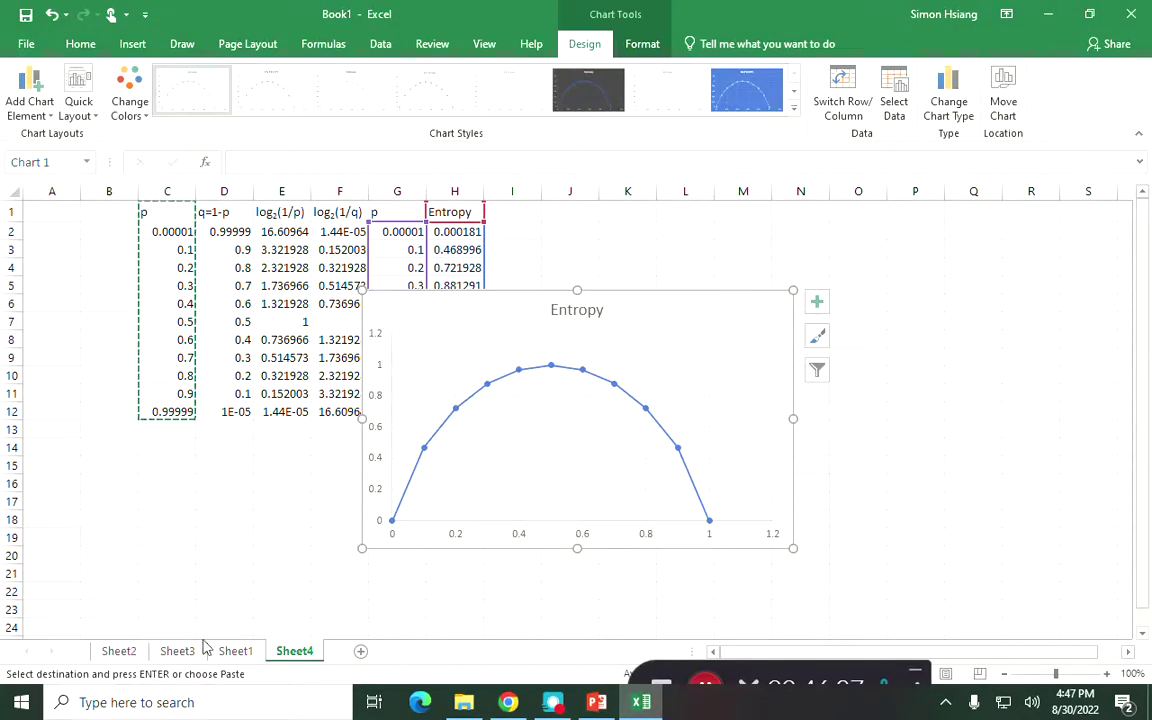
pyautogui.click(234, 655)
pyautogui.click(224, 246)
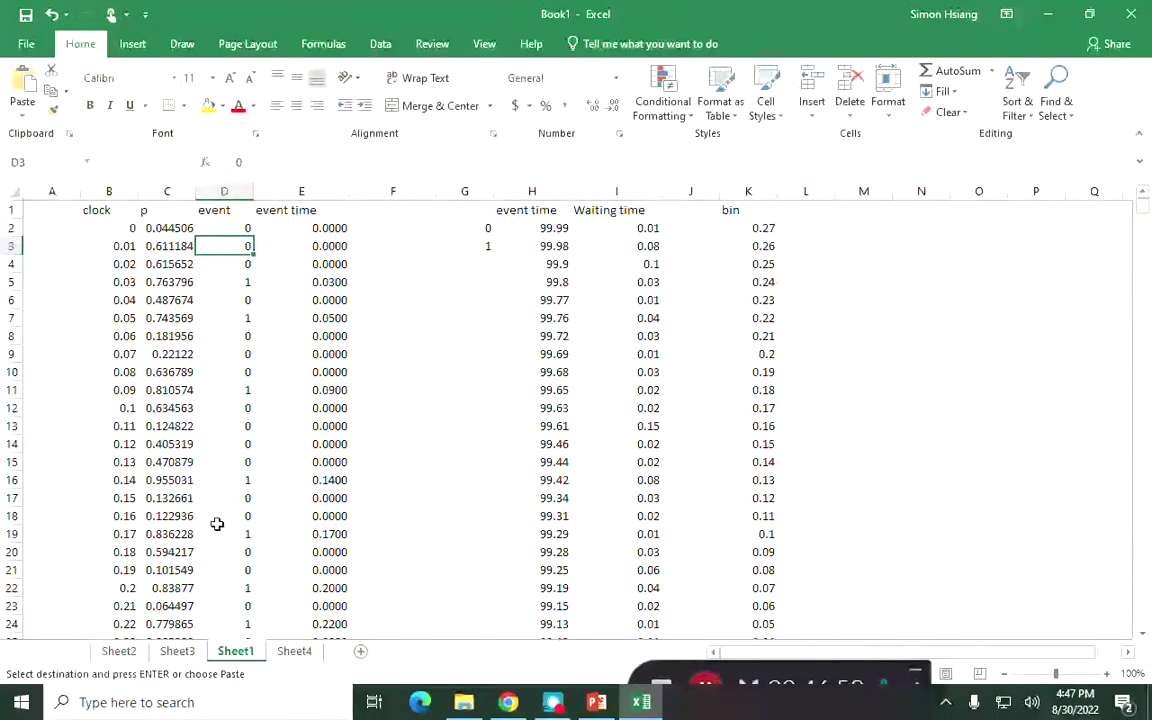
pyautogui.click(596, 702)
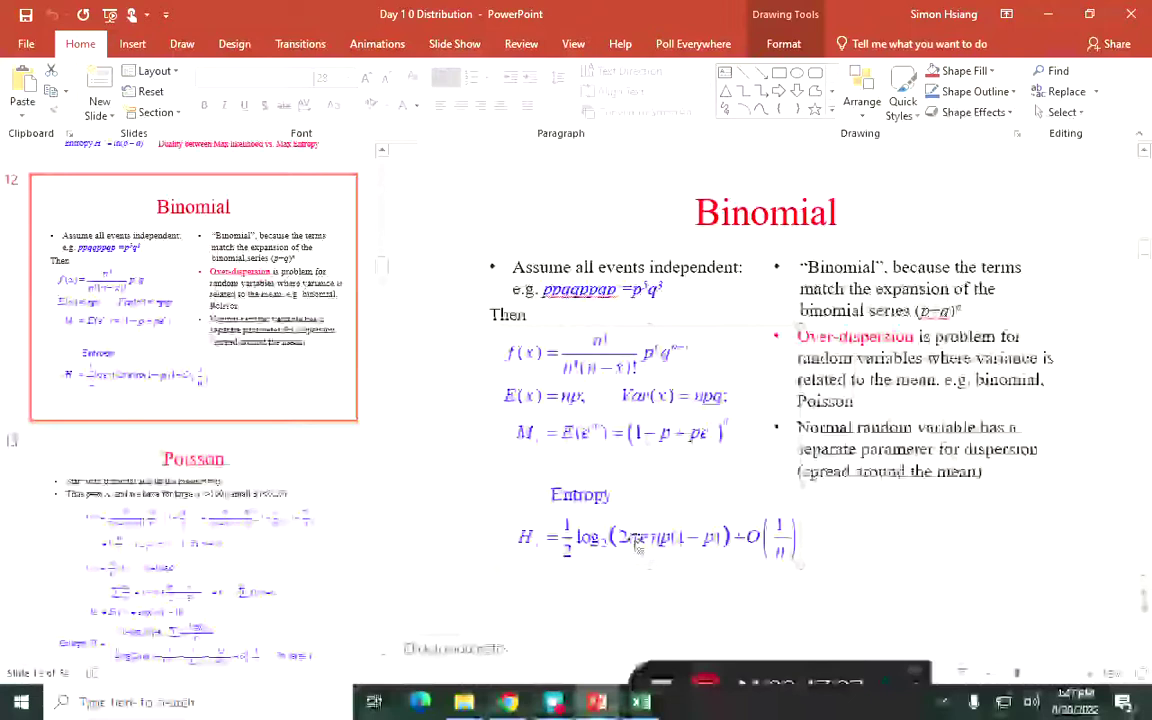
pyautogui.click(637, 545)
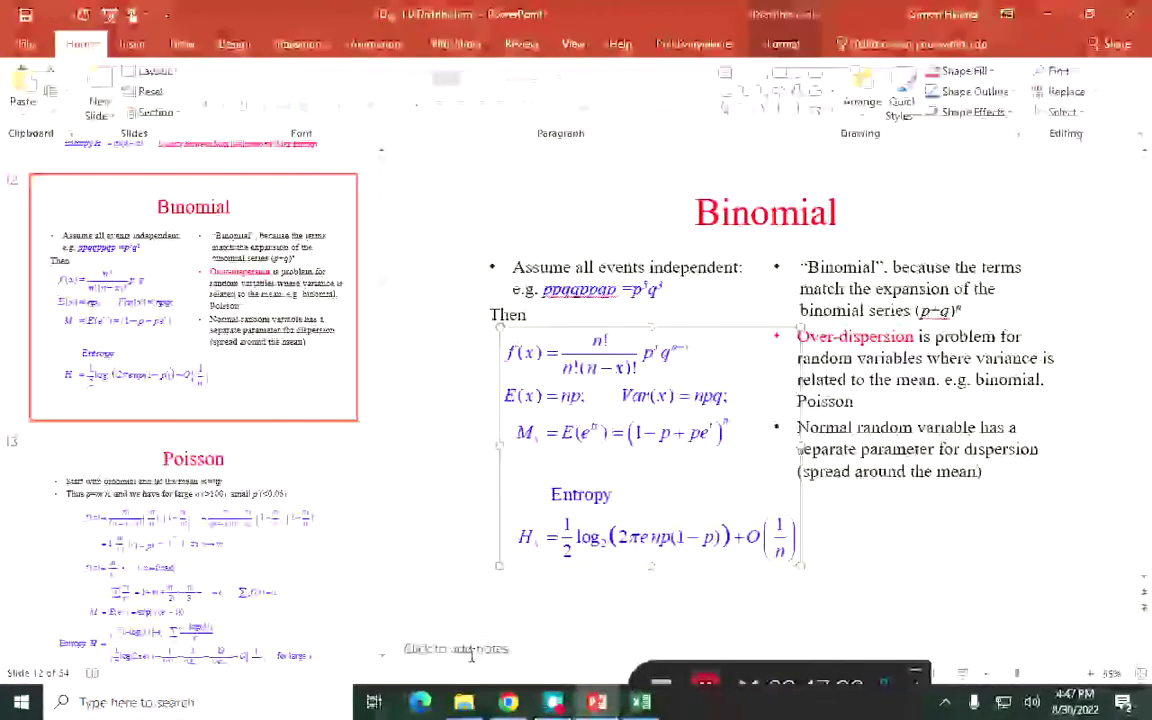
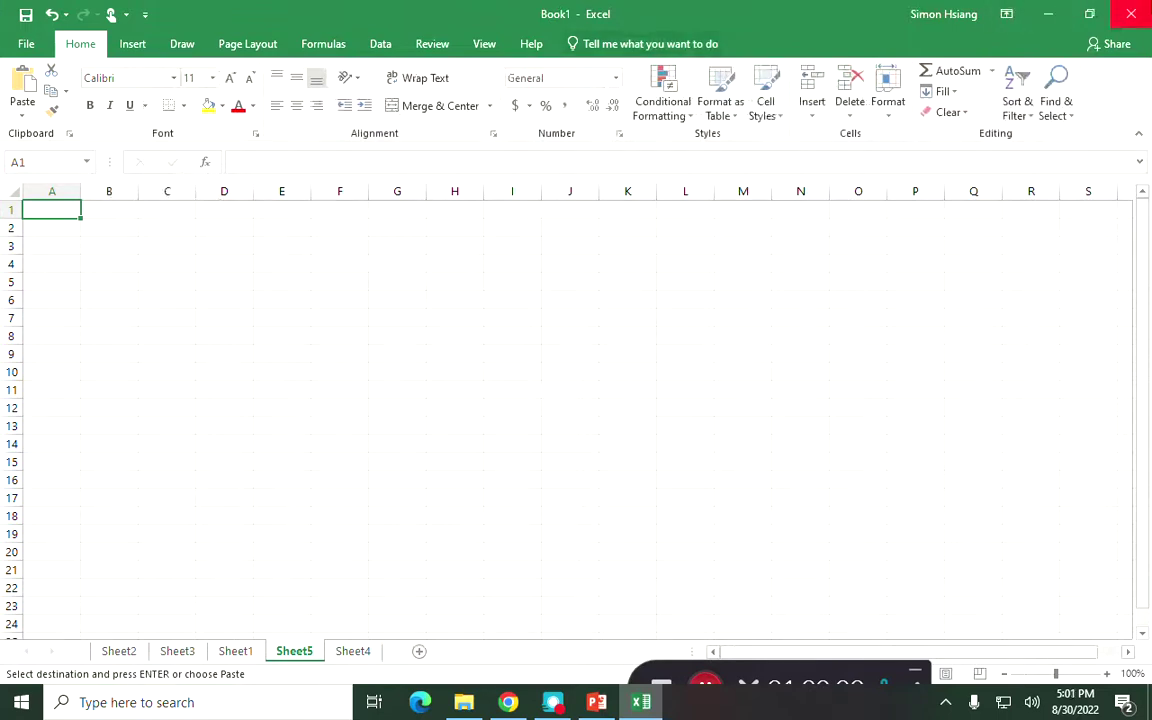
# - Restore the Excel window to a smaller size beside the PowerPoint slide and enter "l =" in D1 of Sheet5
pyautogui.click(1089, 14)
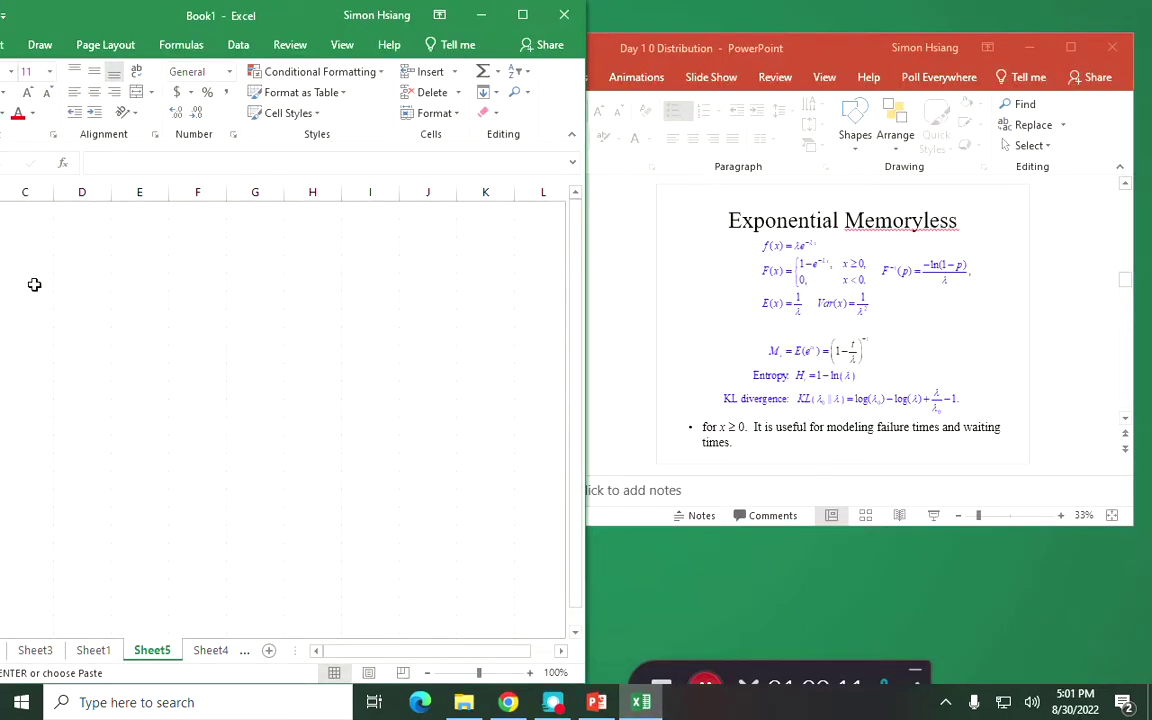
pyautogui.click(57, 245)
pyautogui.click(65, 209)
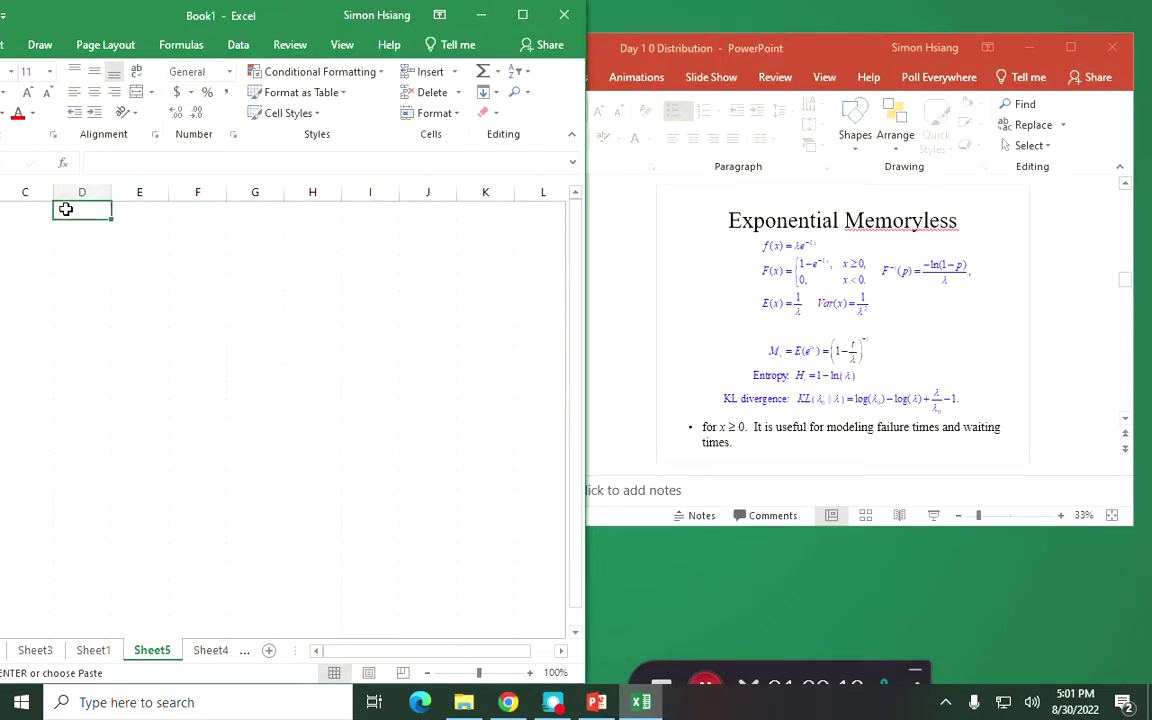
pyautogui.doubleClick(65, 209)
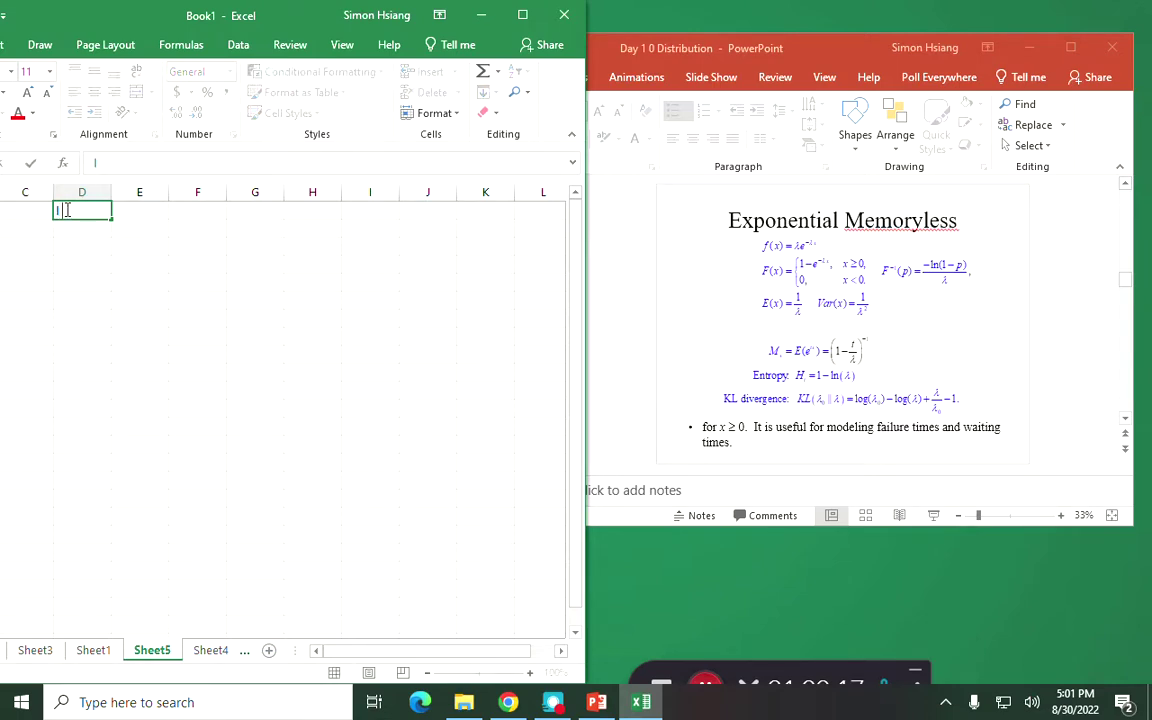
pyautogui.press('Escape')
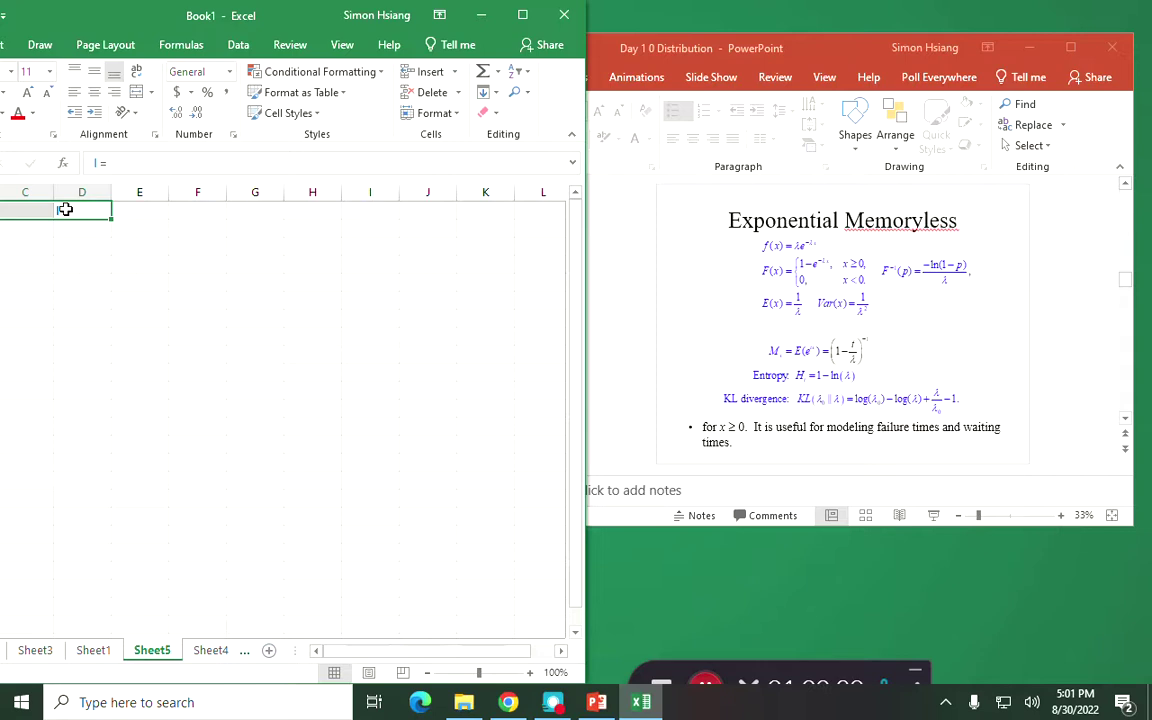
pyautogui.click(45, 280)
pyautogui.click(82, 210)
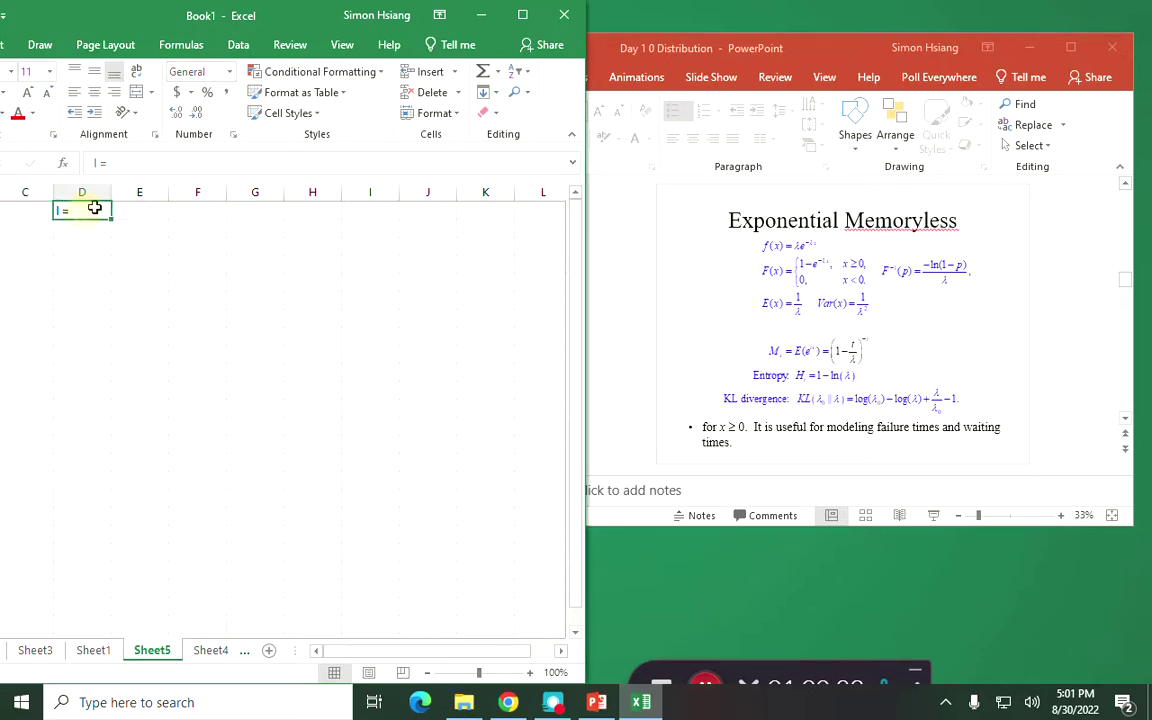
pyautogui.click(229, 75)
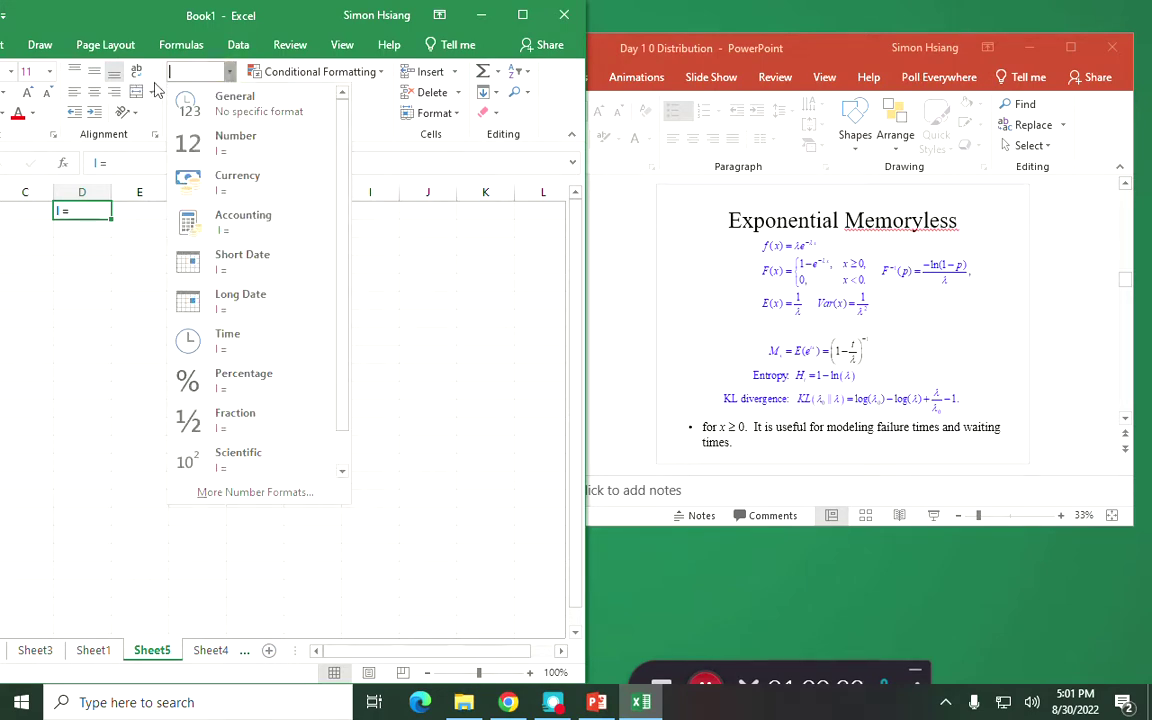
pyautogui.doubleClick(84, 211)
pyautogui.rightClick(86, 216)
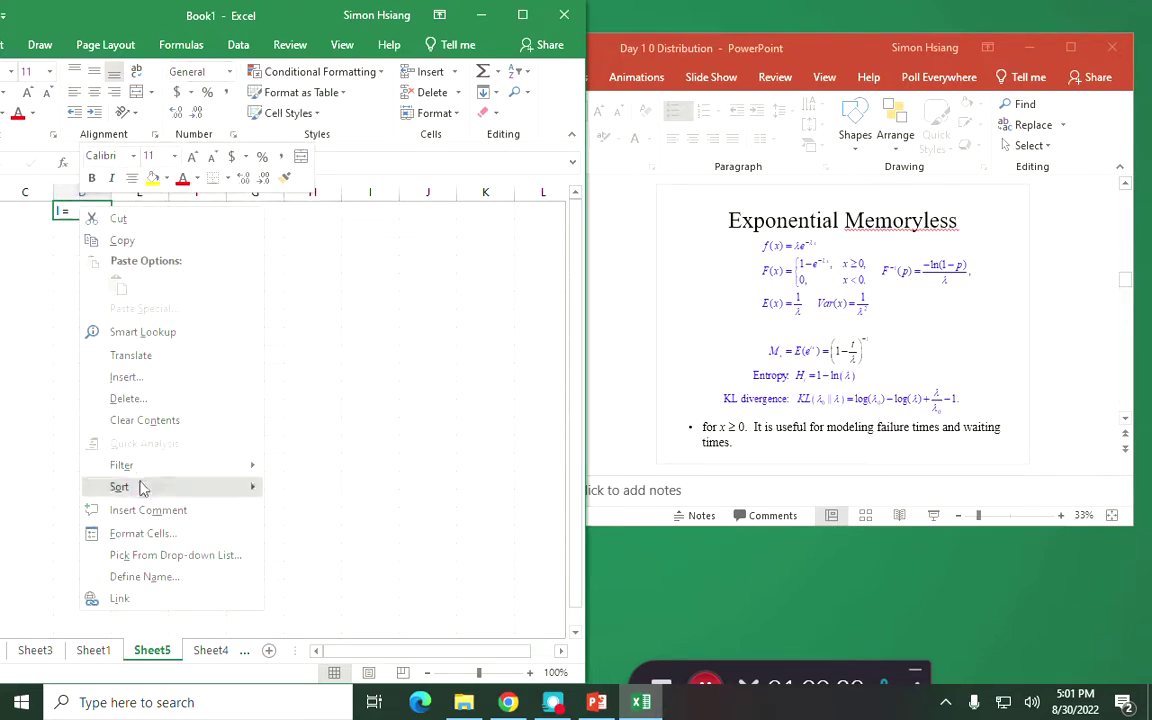
pyautogui.moveTo(147, 468)
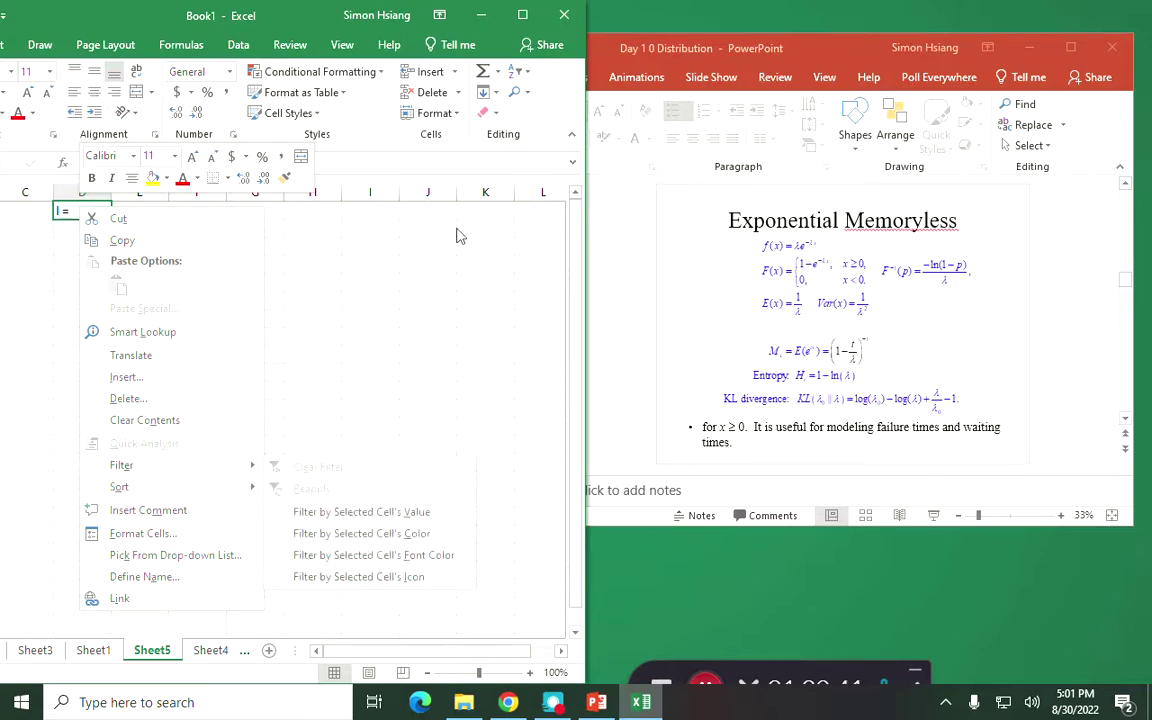
pyautogui.click(389, 263)
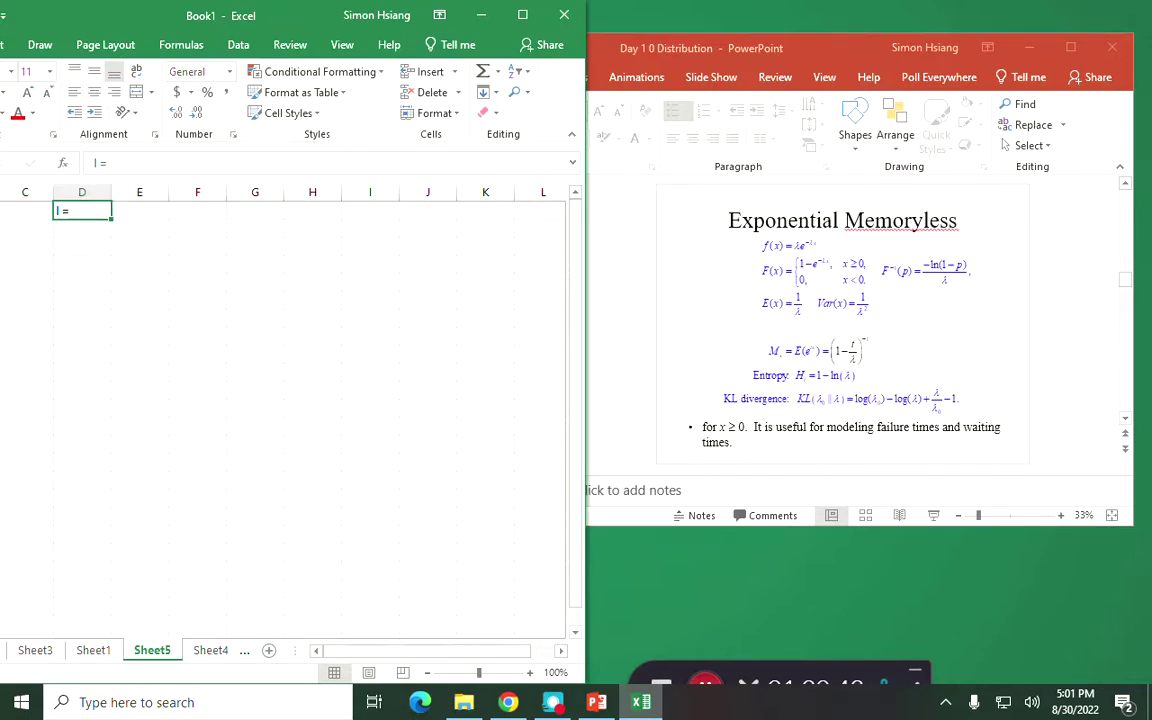
# - Set the font of D1 to Symbol so the letter l is shown as lambda
pyautogui.moveTo(280, 18); pyautogui.dragTo(504, 13)
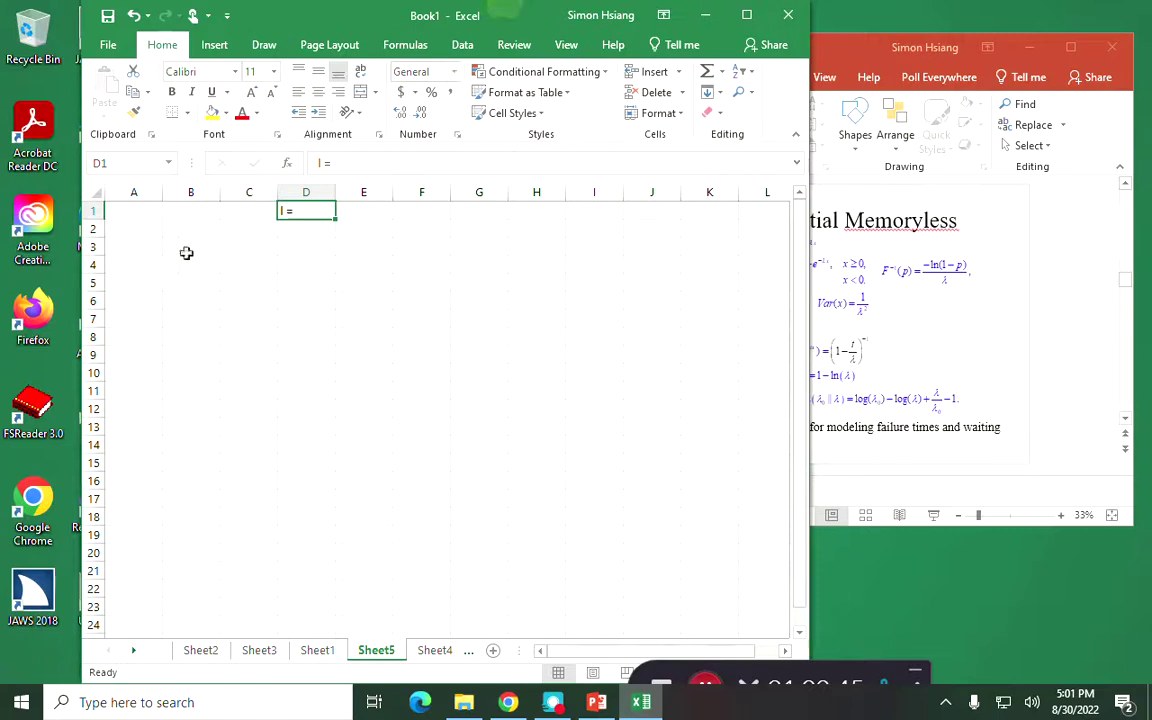
pyautogui.click(236, 72)
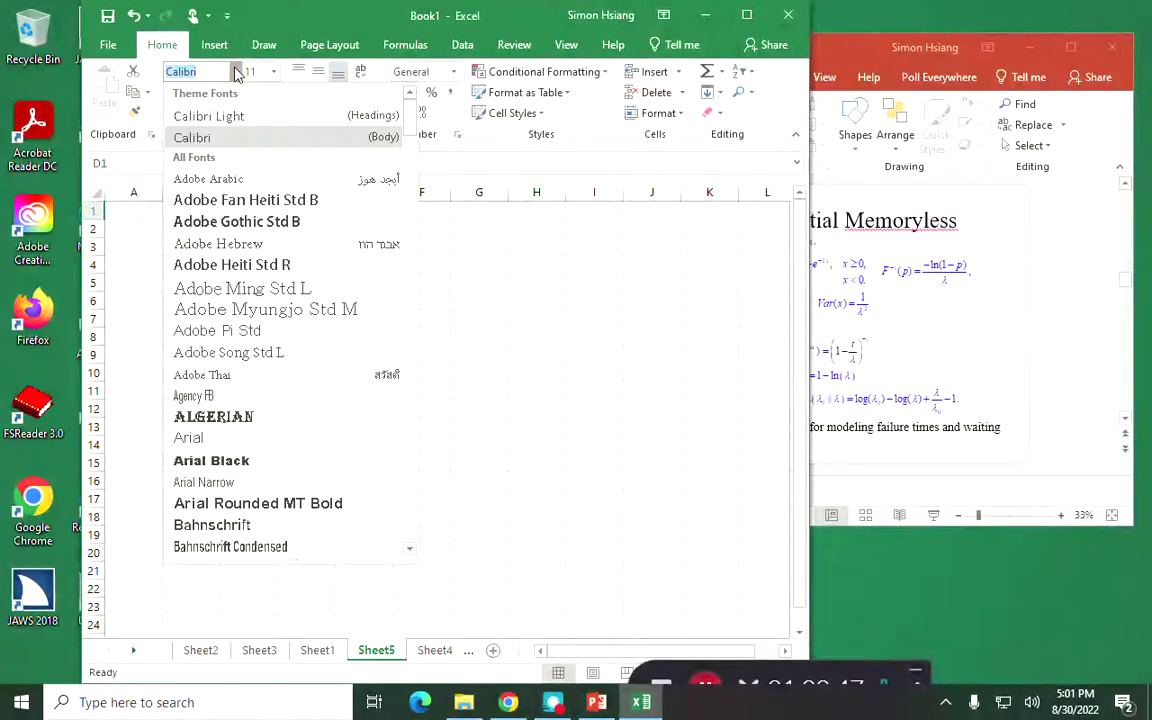
pyautogui.write('s')
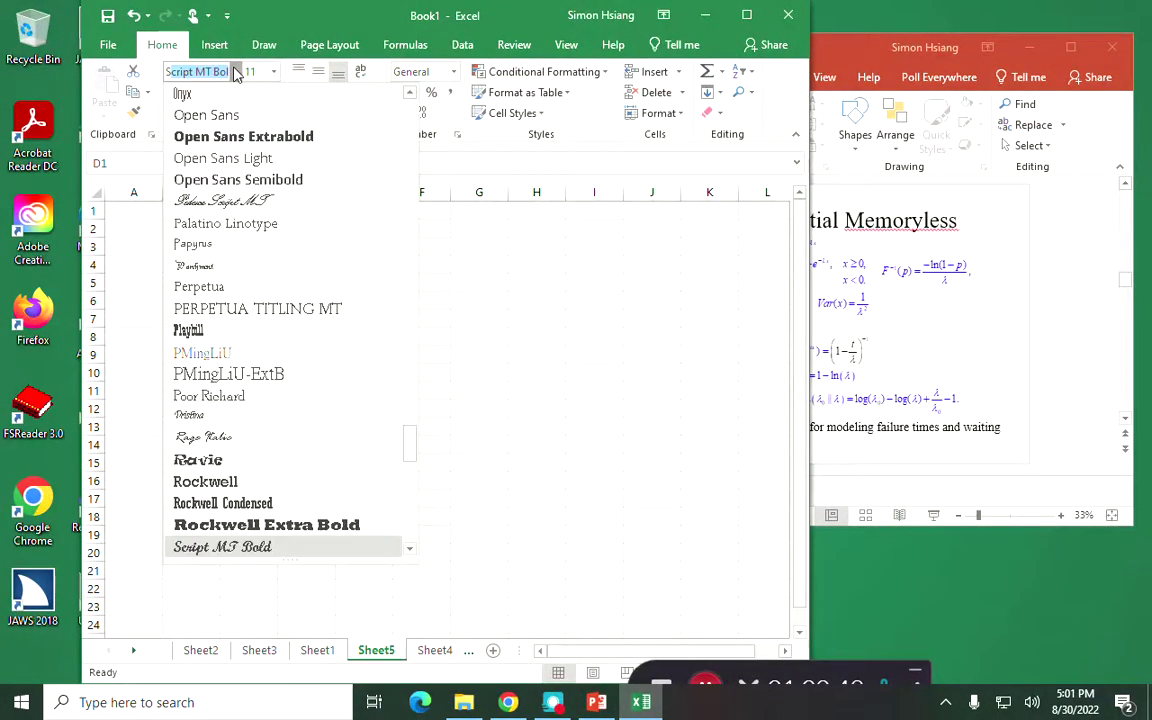
pyautogui.scroll(-3, 311, 480)
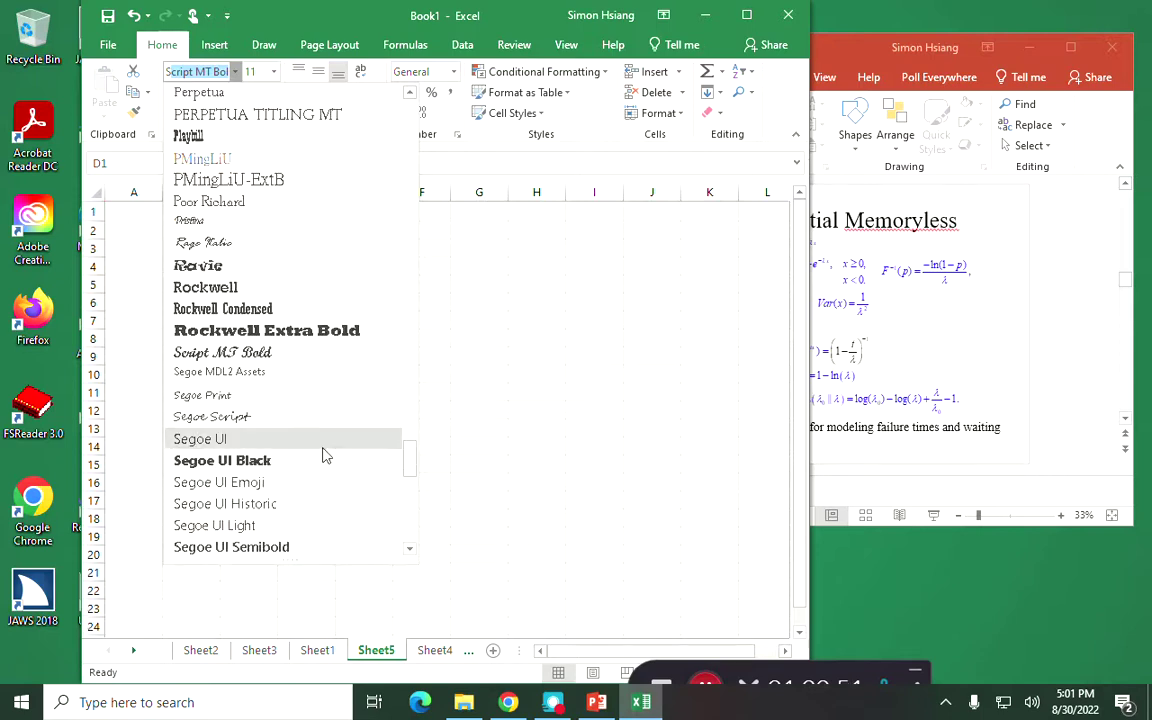
pyautogui.scroll(-3, 324, 453)
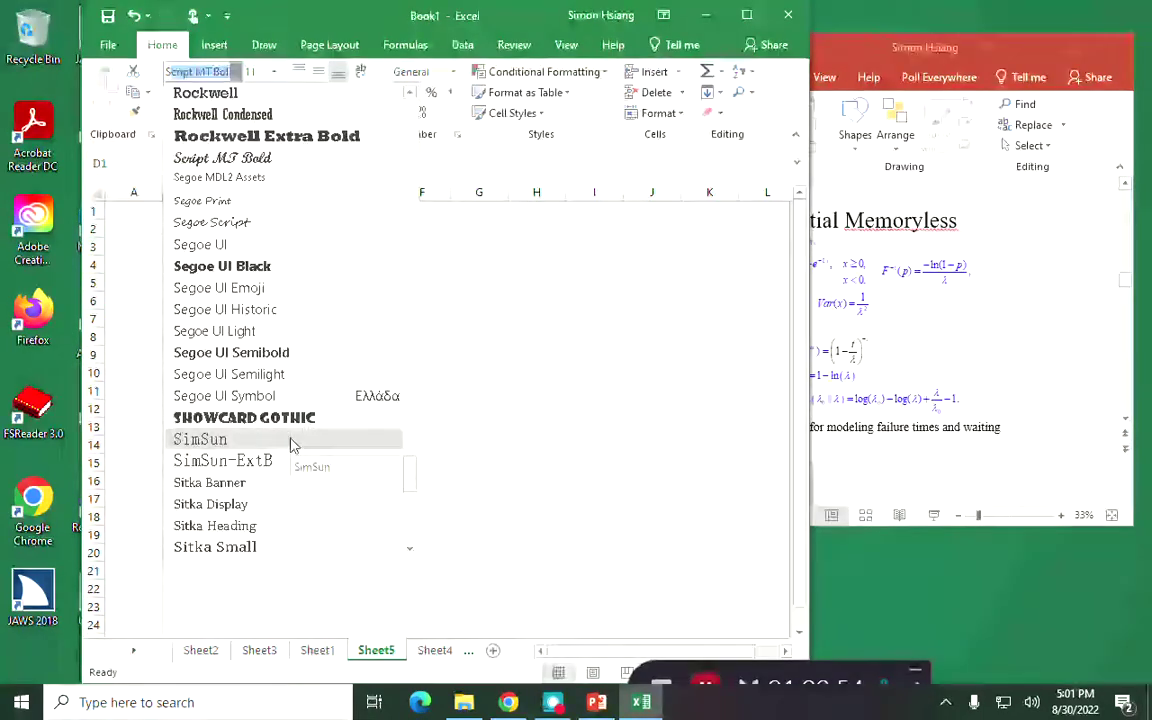
pyautogui.scroll(-2, 292, 443)
pyautogui.scroll(-2, 292, 443)
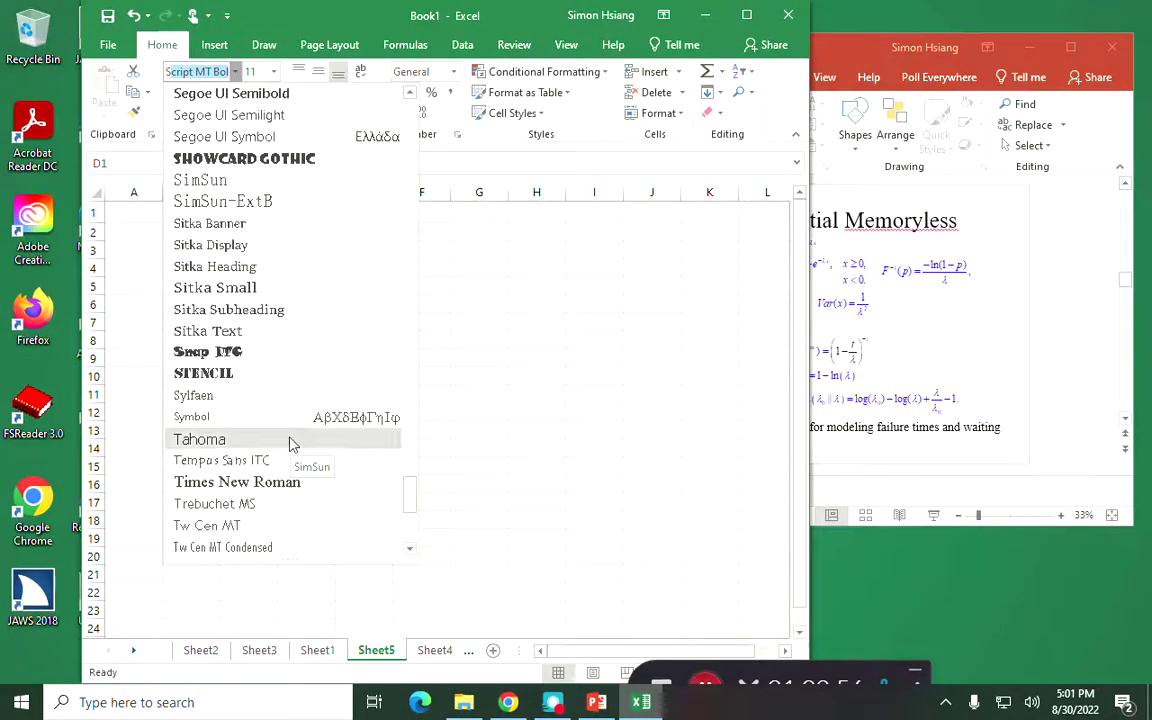
pyautogui.click(280, 411)
pyautogui.click(345, 216)
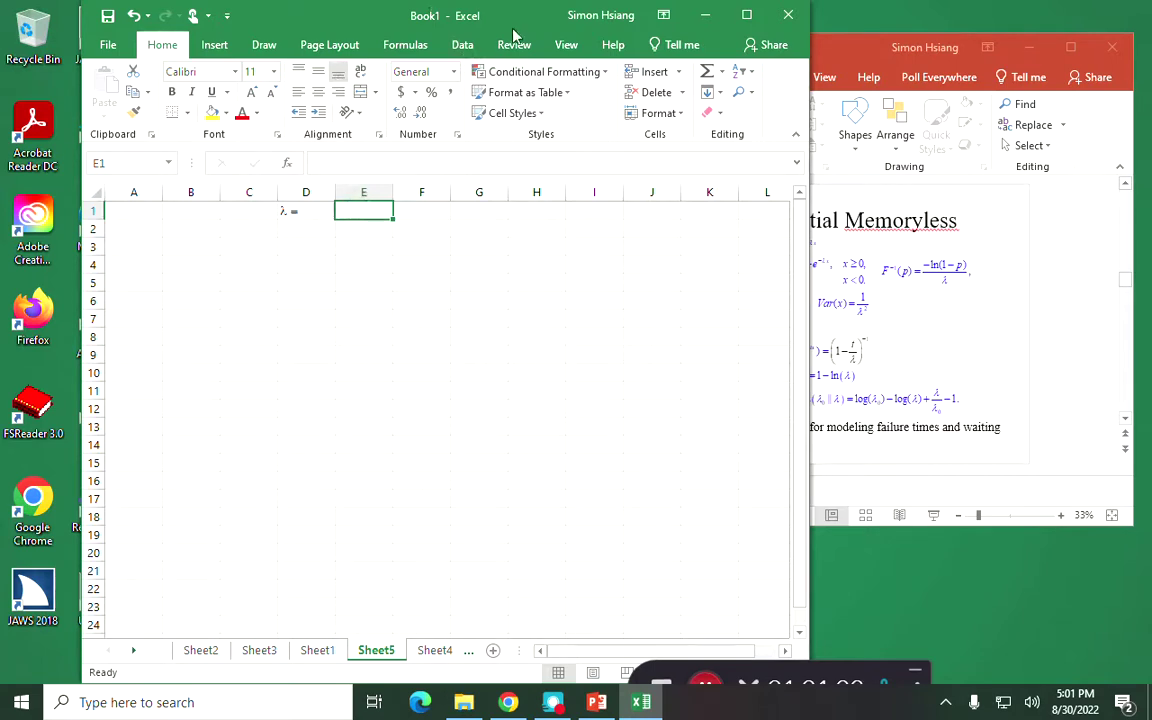
# - Move the Excel window clear of the slide and enter 0.4 as the lambda value in E1
pyautogui.moveTo(522, 26); pyautogui.dragTo(423, 28)
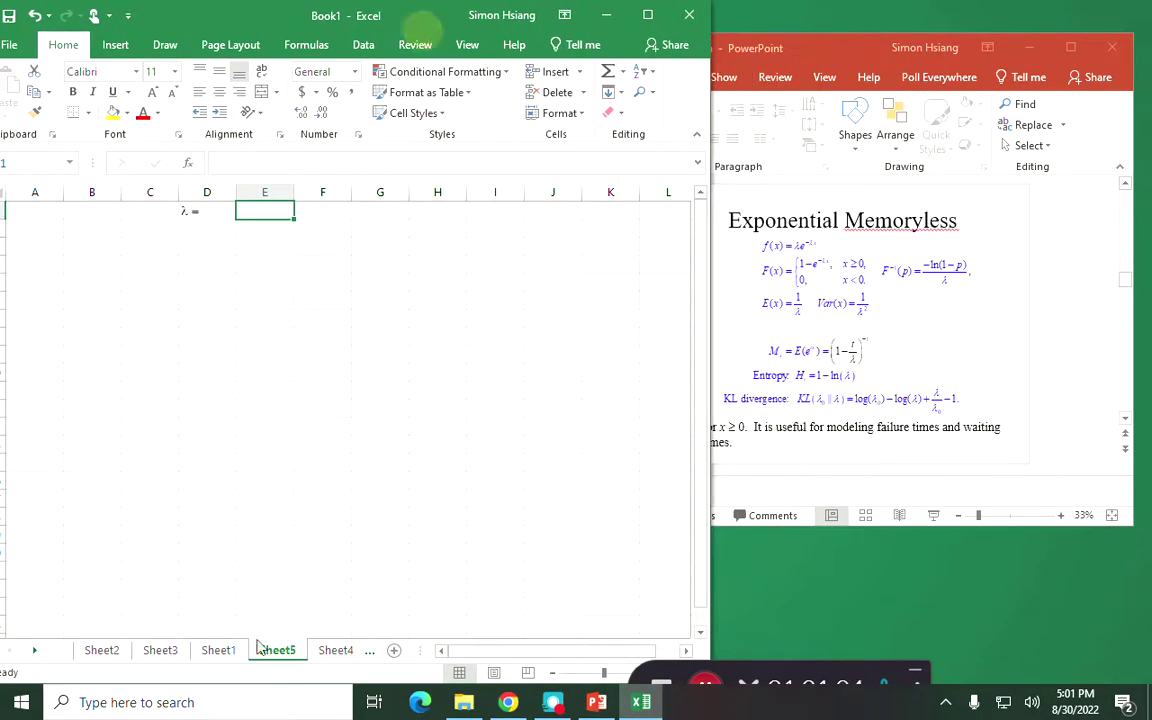
pyautogui.write('.')
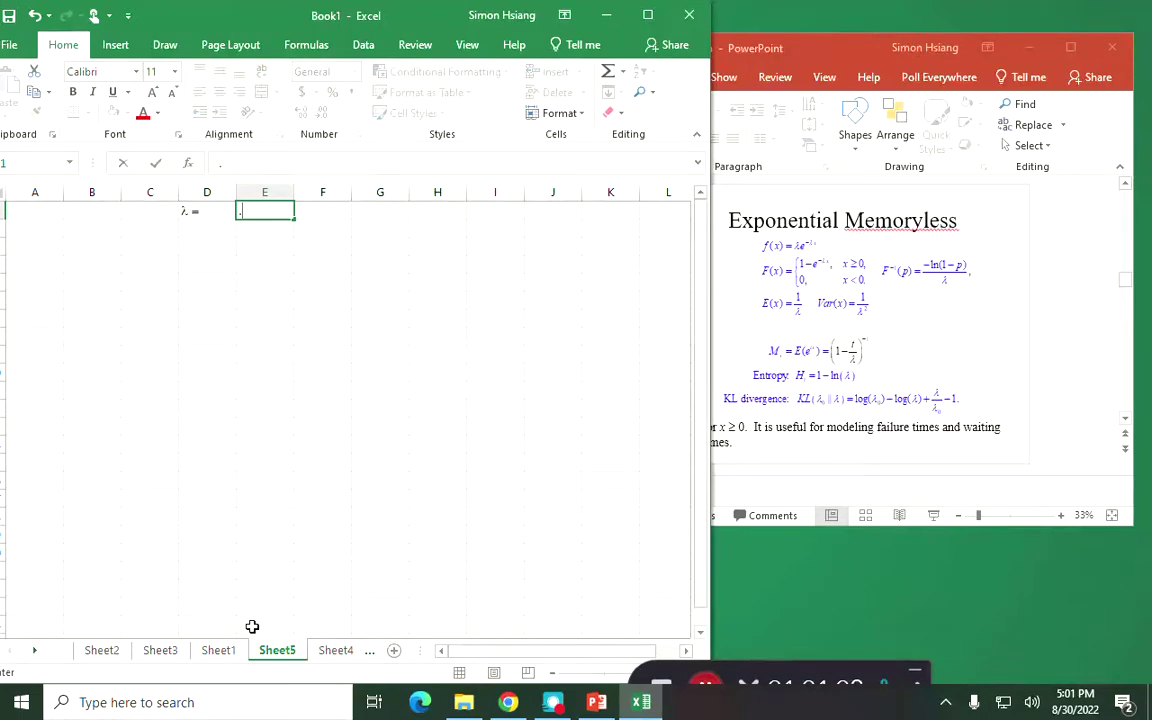
pyautogui.press('Return')
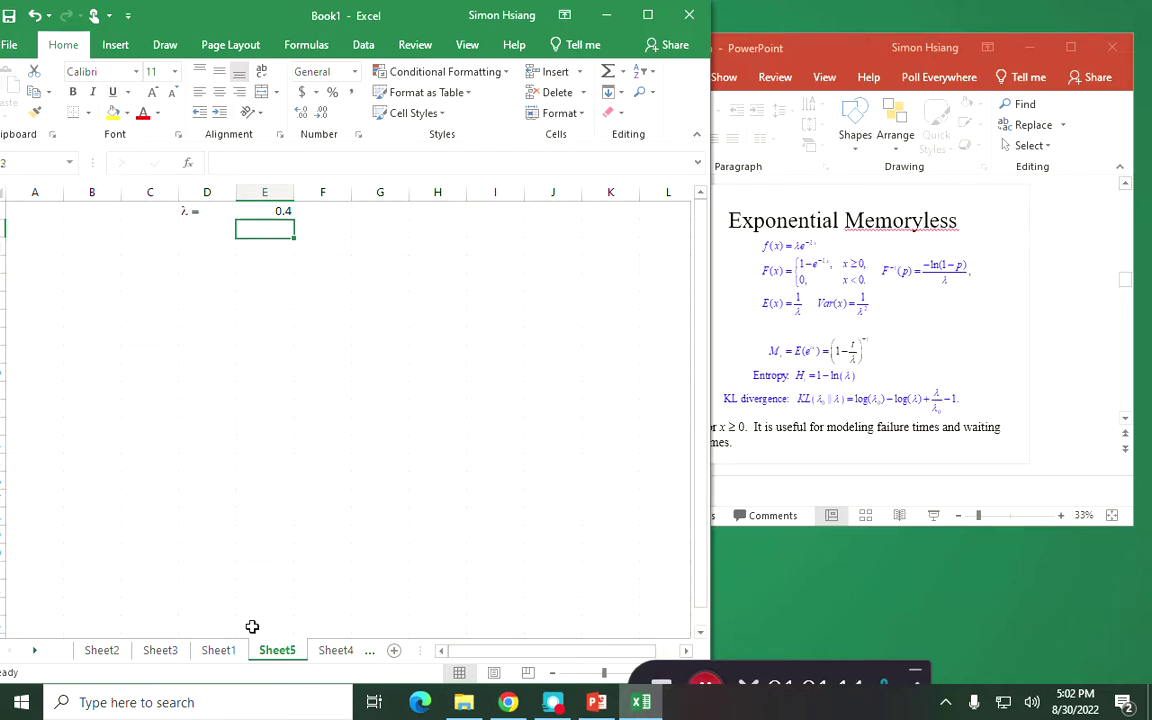
# - Move the PowerPoint window up slightly and enter the column heading p in D3 of Sheet5
pyautogui.press('Return')
pyautogui.press('Left')
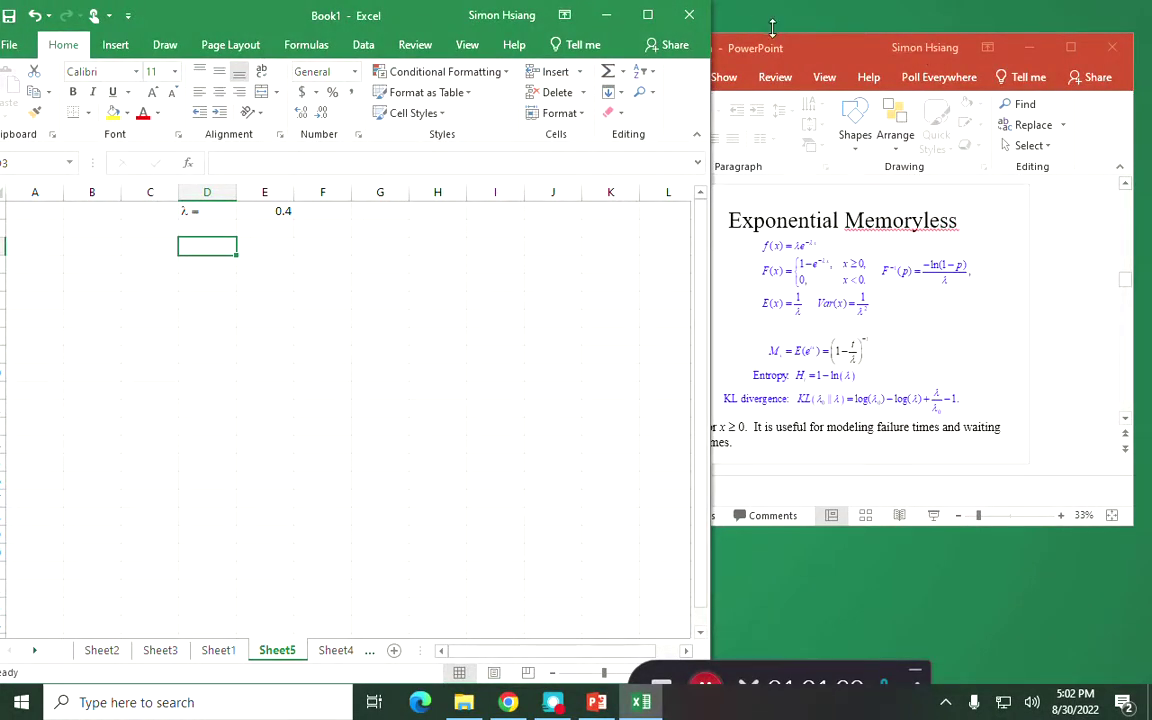
pyautogui.moveTo(808, 48); pyautogui.dragTo(828, 31)
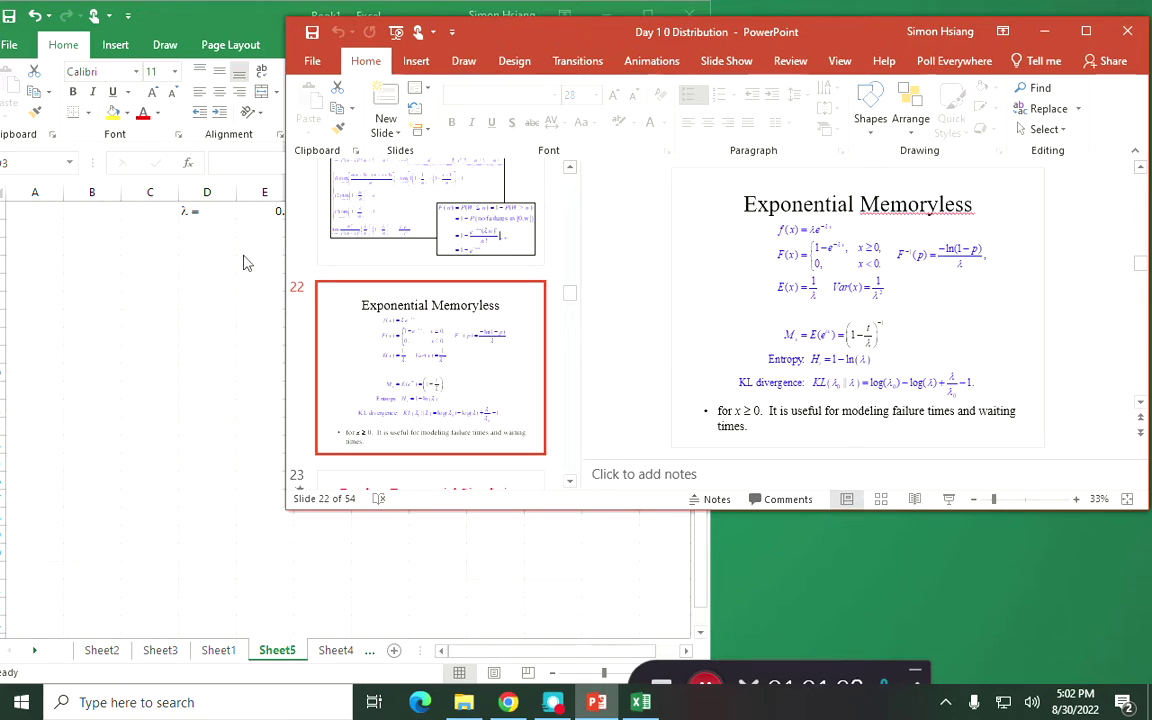
pyautogui.click(208, 247)
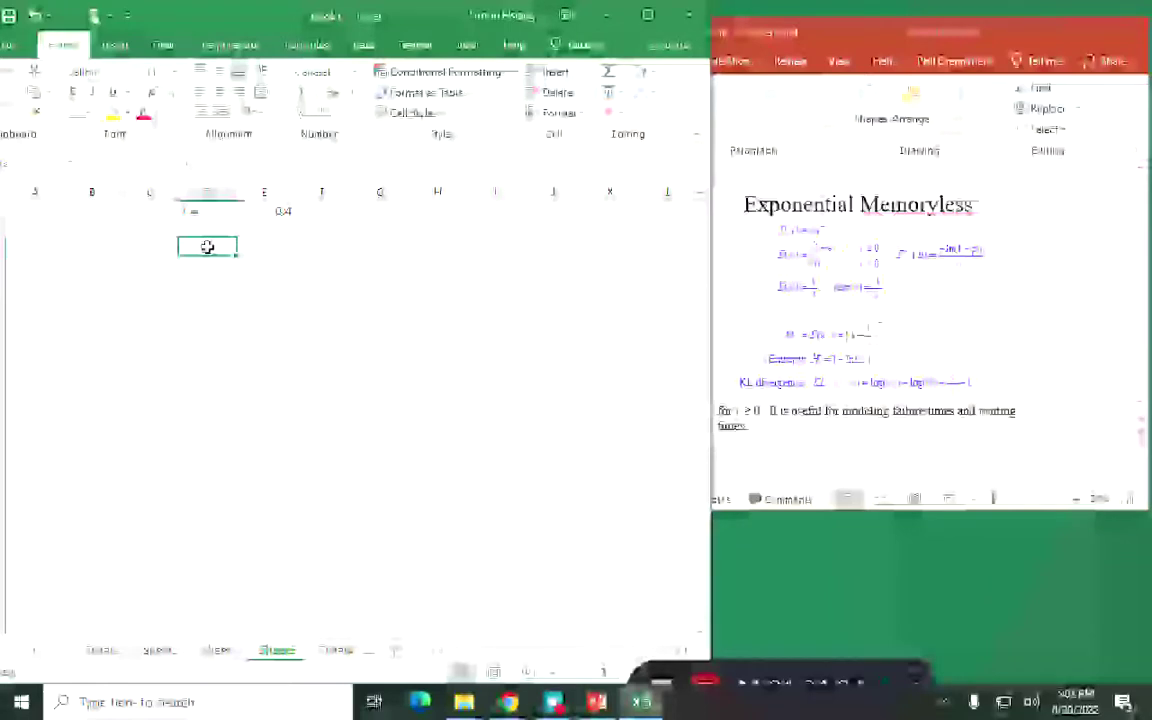
pyautogui.write('p')
pyautogui.press('Return')
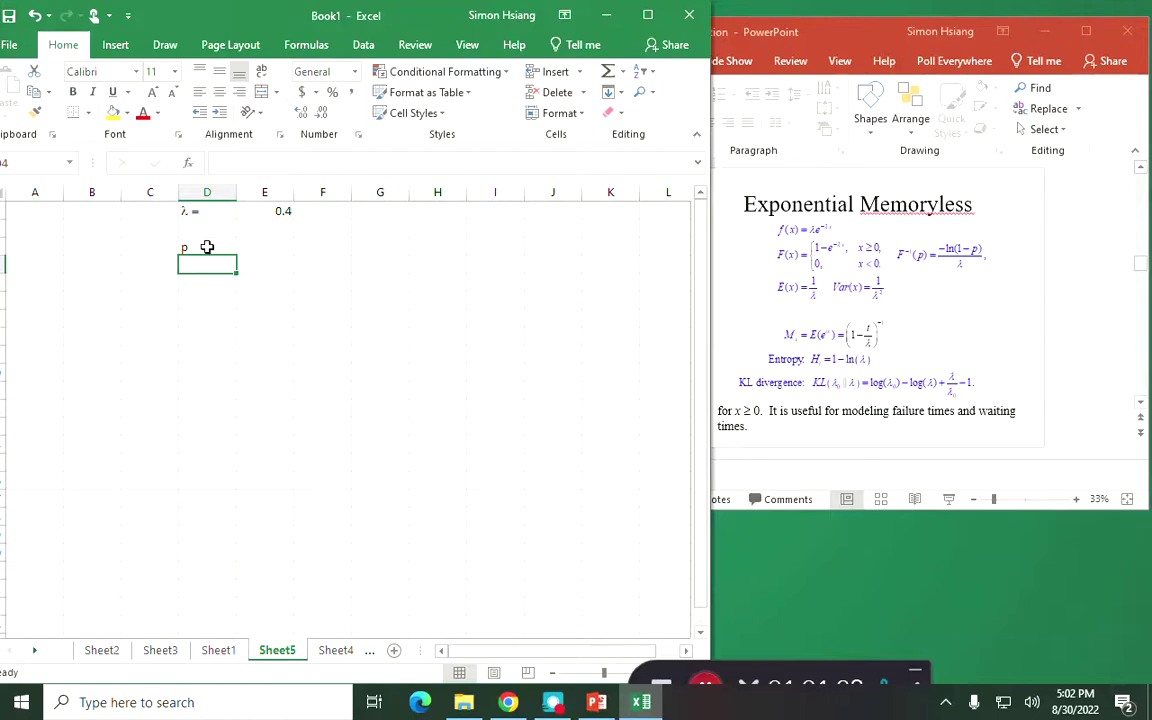
# - Enter the random number formula =RAND() in D4 below the p heading
pyautogui.write('=rand')
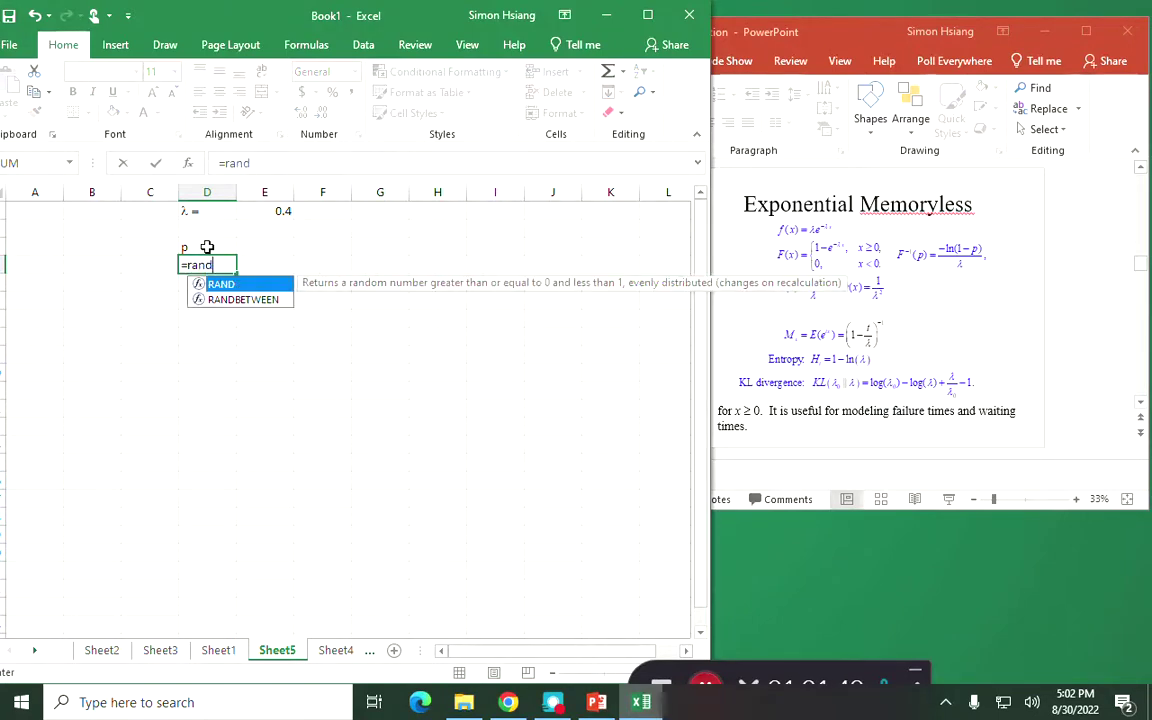
pyautogui.write('()')
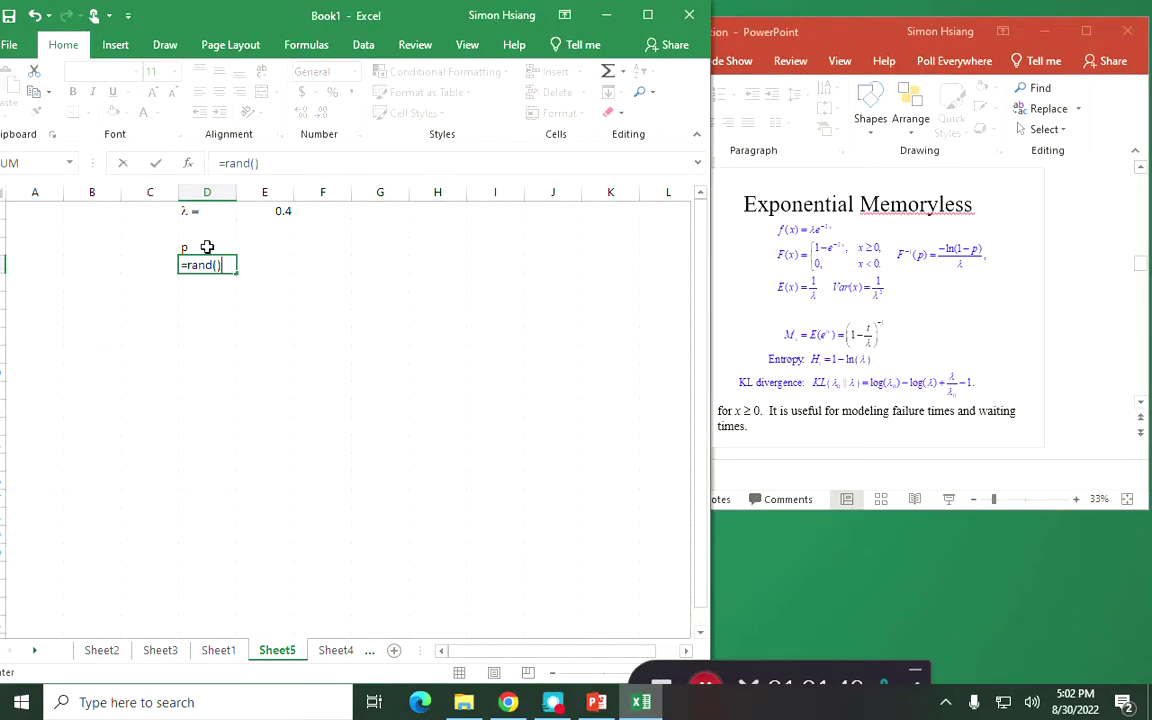
pyautogui.press('Return')
# - Bring the whole Excel window into view and copy the random number formula in D4 down through D10004
pyautogui.press('Up')
pyautogui.hotkey('ctrl', 'c')
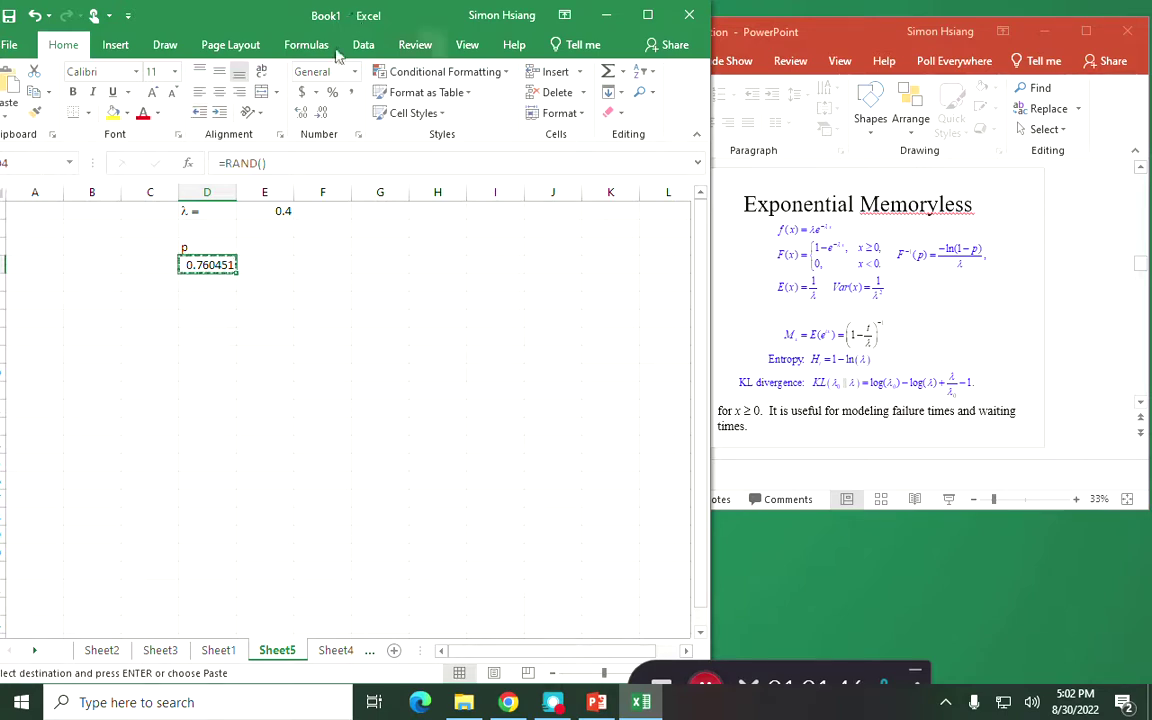
pyautogui.moveTo(197, 18); pyautogui.dragTo(244, 18)
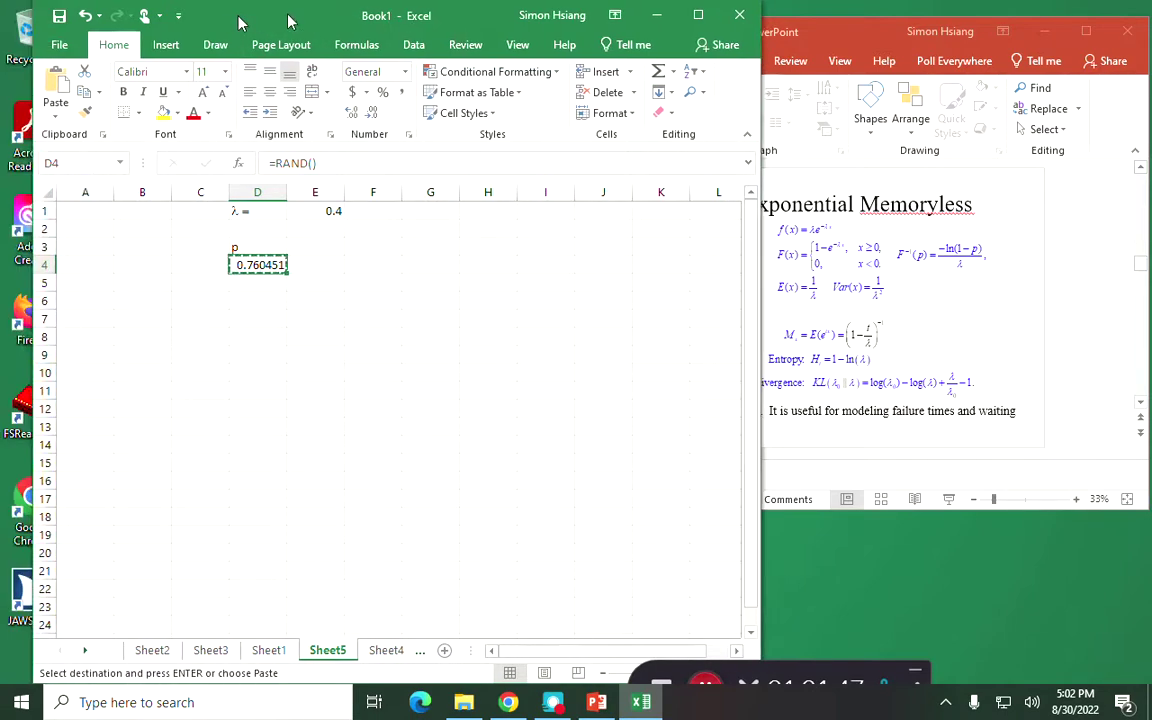
pyautogui.click(62, 163)
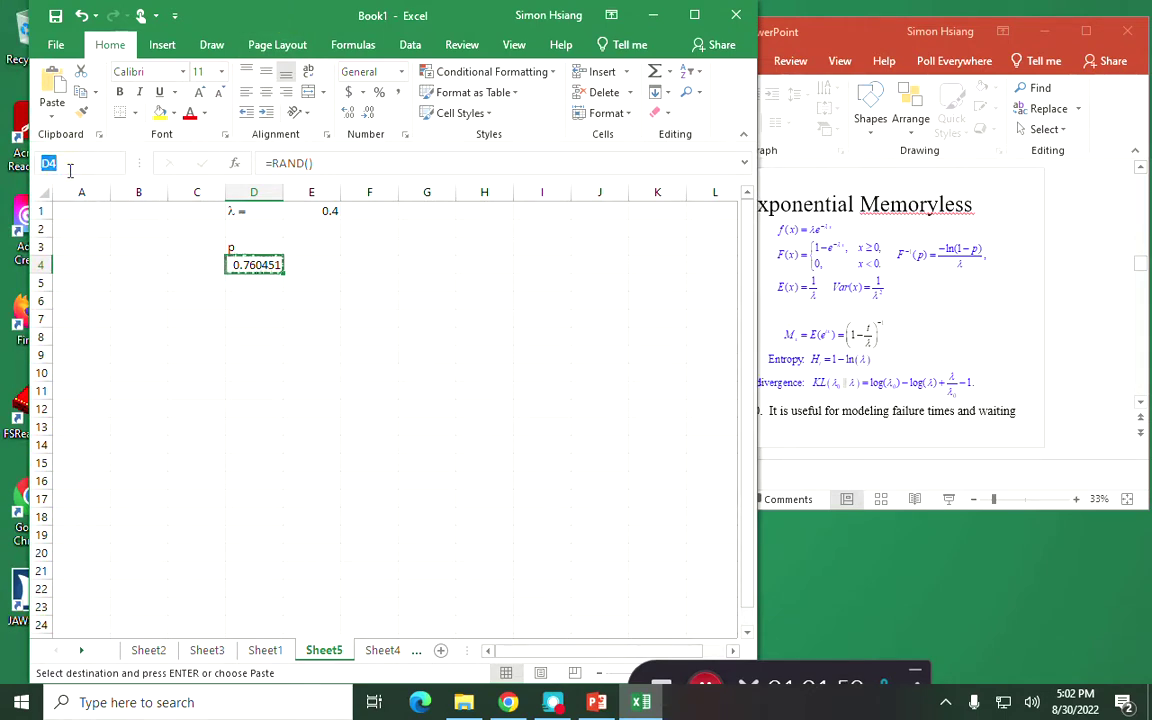
pyautogui.write('D1000')
pyautogui.write('4')
pyautogui.press('Return')
pyautogui.hotkey('ctrl', 'shift', 'Up')
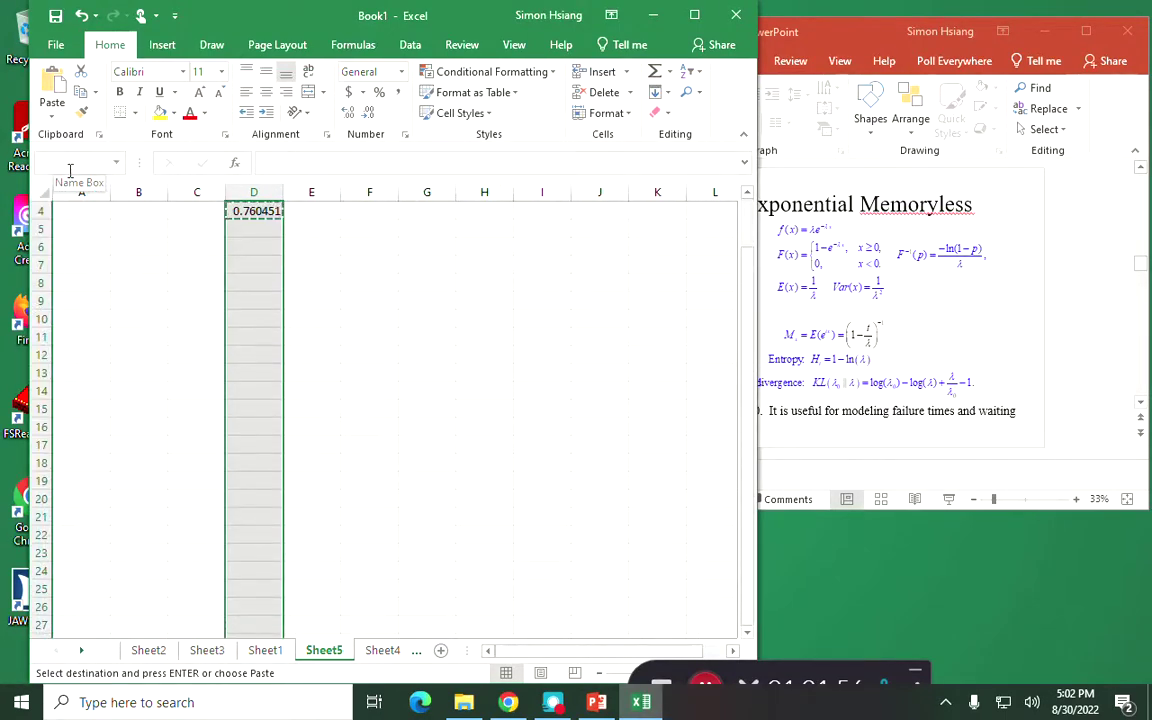
pyautogui.hotkey('ctrl', 'v')
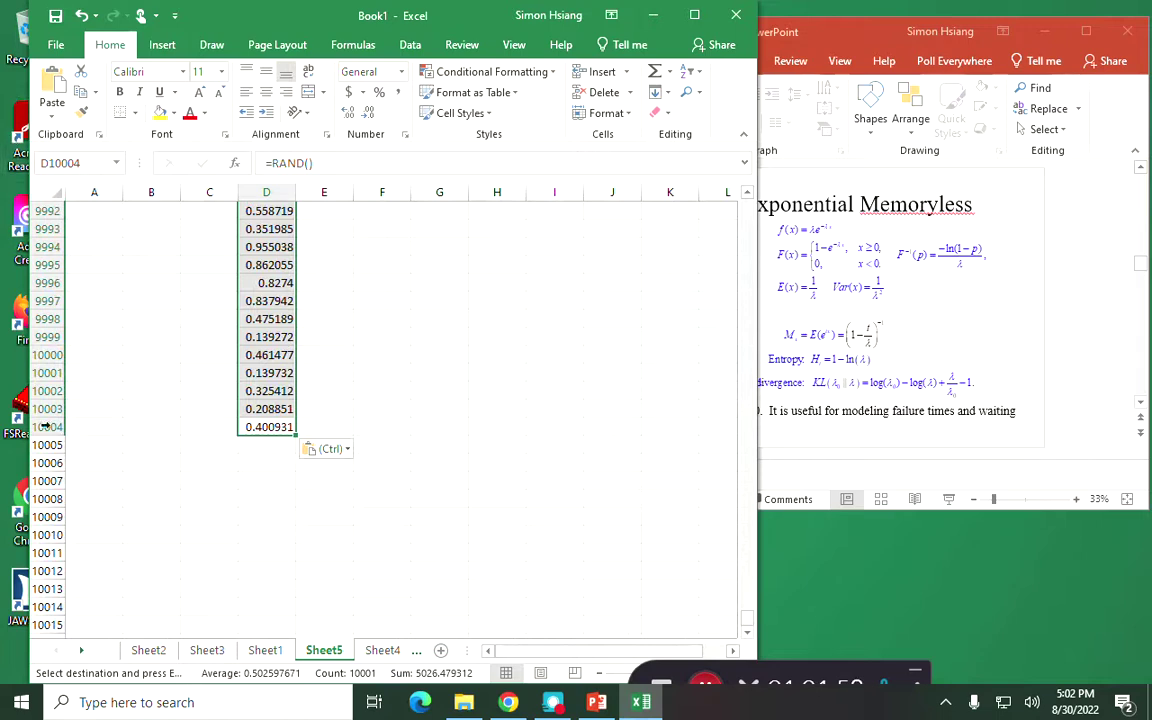
pyautogui.click(265, 424)
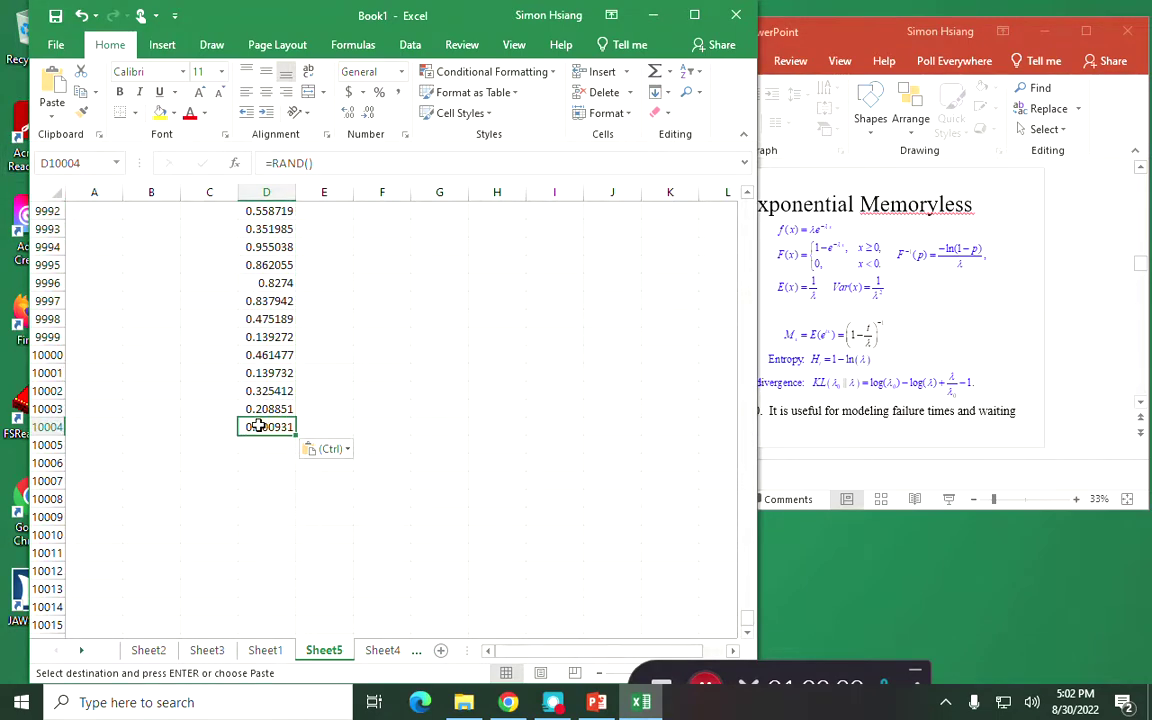
pyautogui.hotkey('ctrl', 'shift', 'Up')
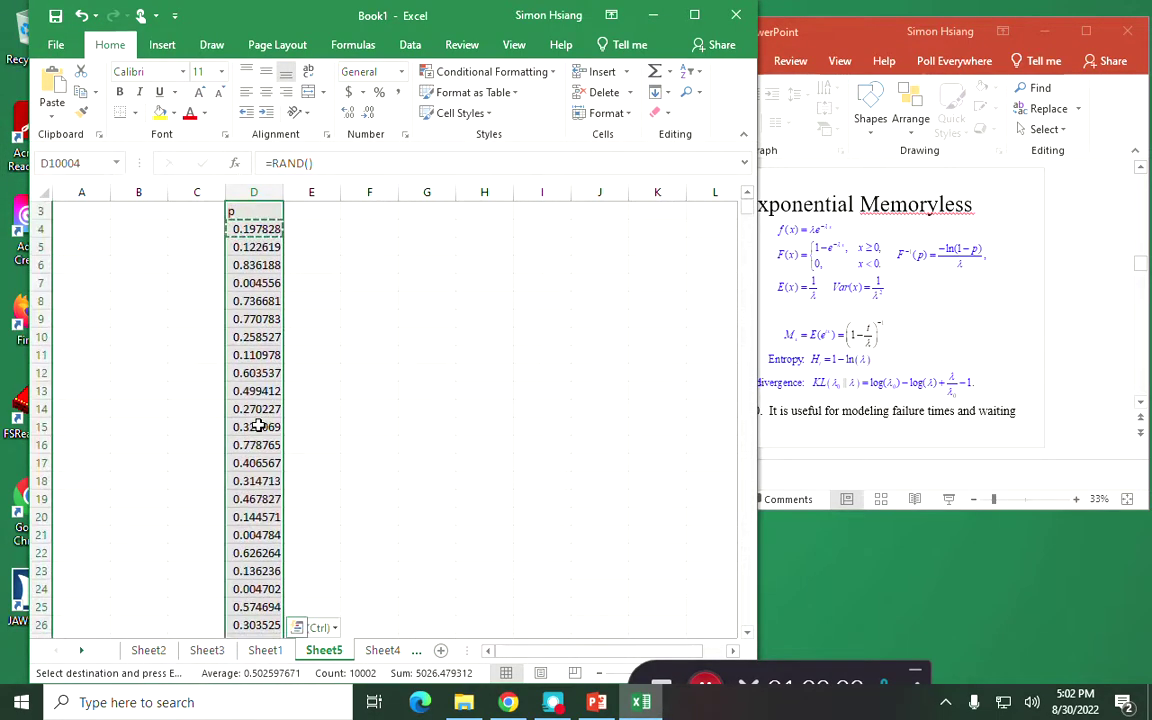
pyautogui.click(257, 228)
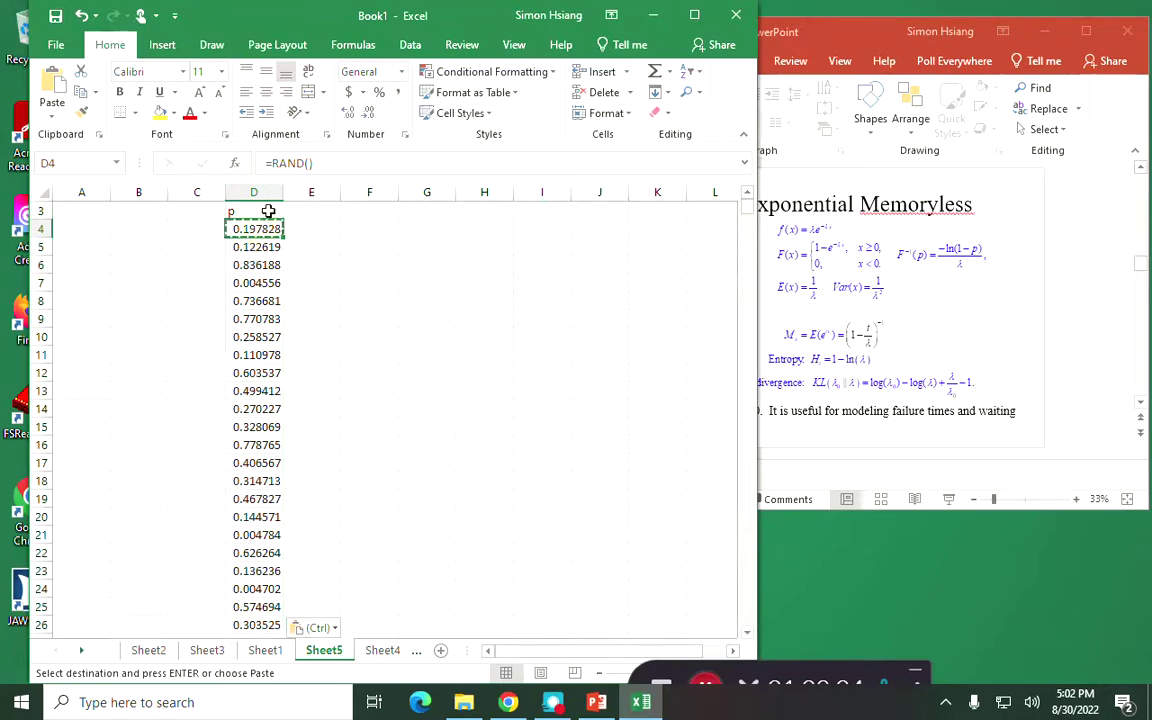
# - Enter the heading "X = waiting time" in E3 and widen column E to fit it
pyautogui.click(312, 217)
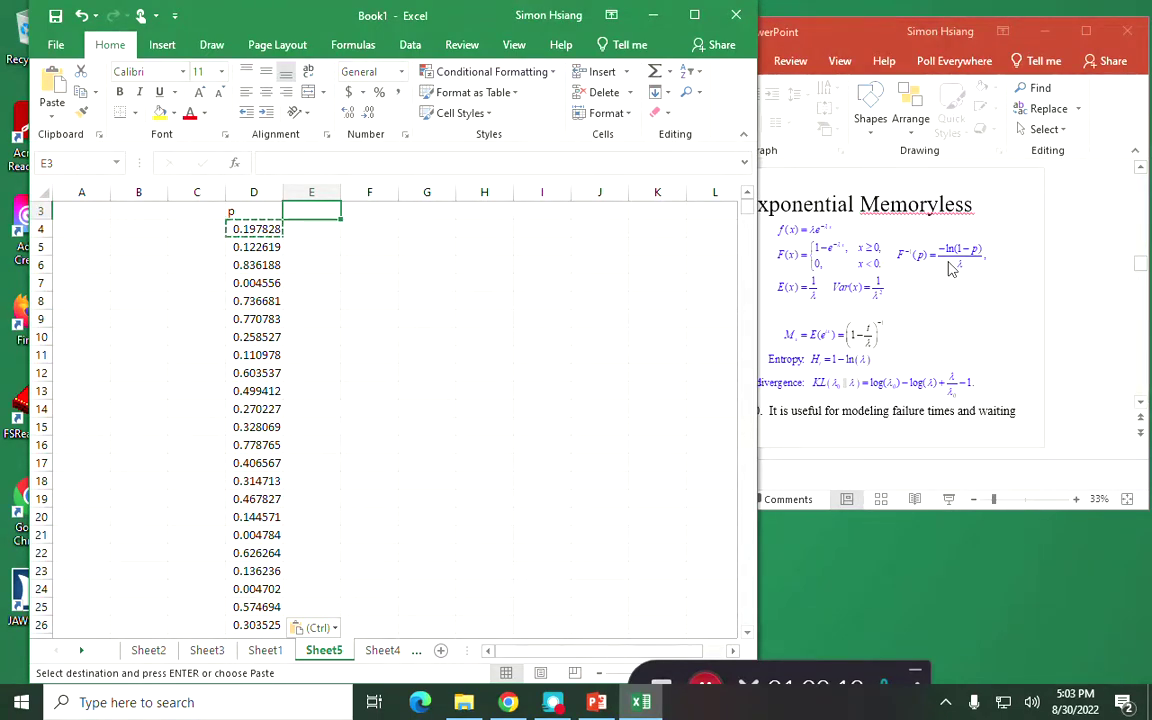
pyautogui.write('X')
pyautogui.press('Return')
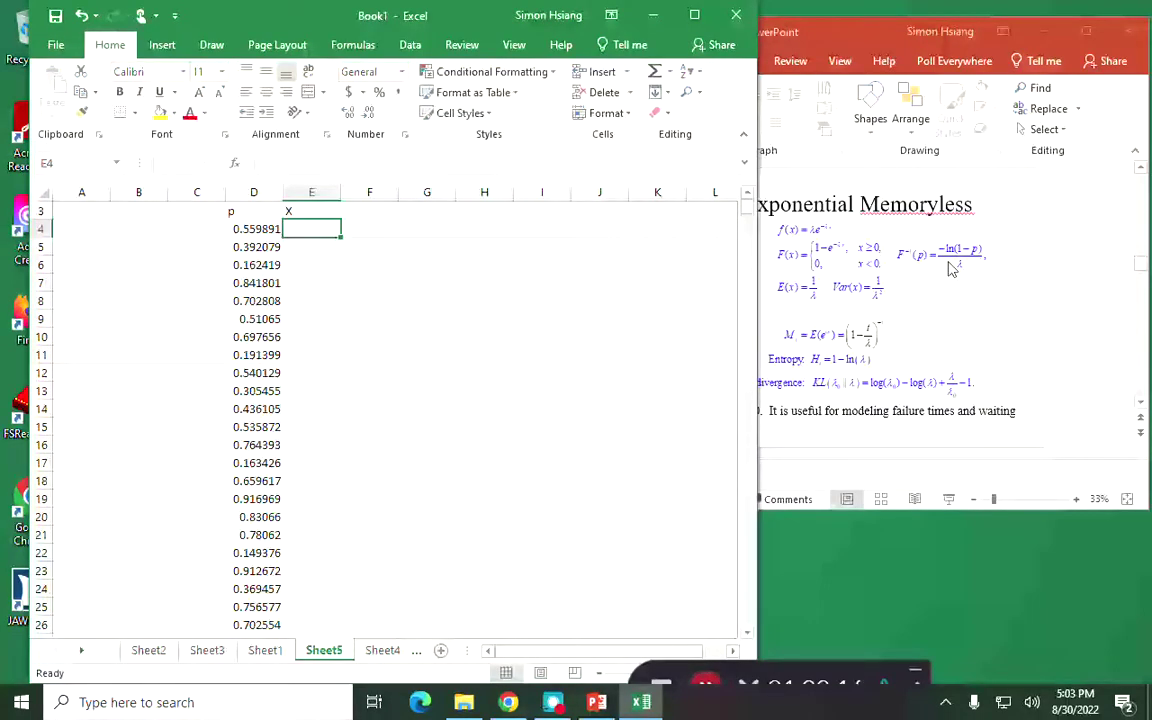
pyautogui.click(293, 210)
pyautogui.click(341, 167)
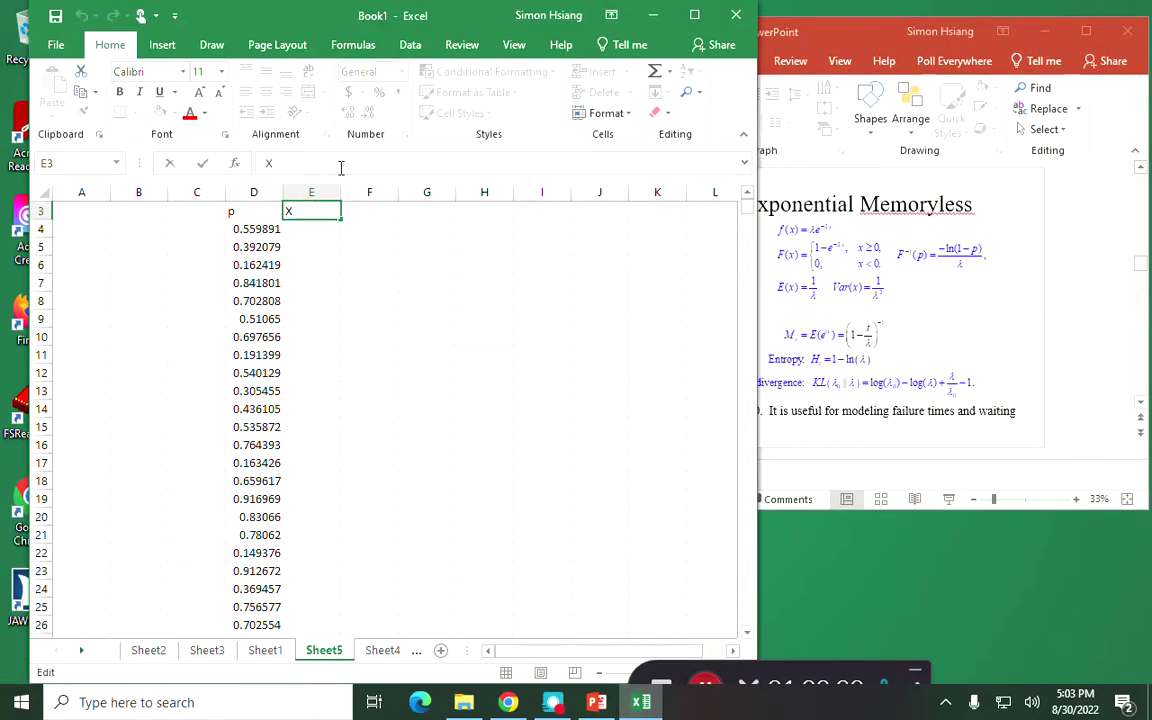
pyautogui.write('= waiting ti')
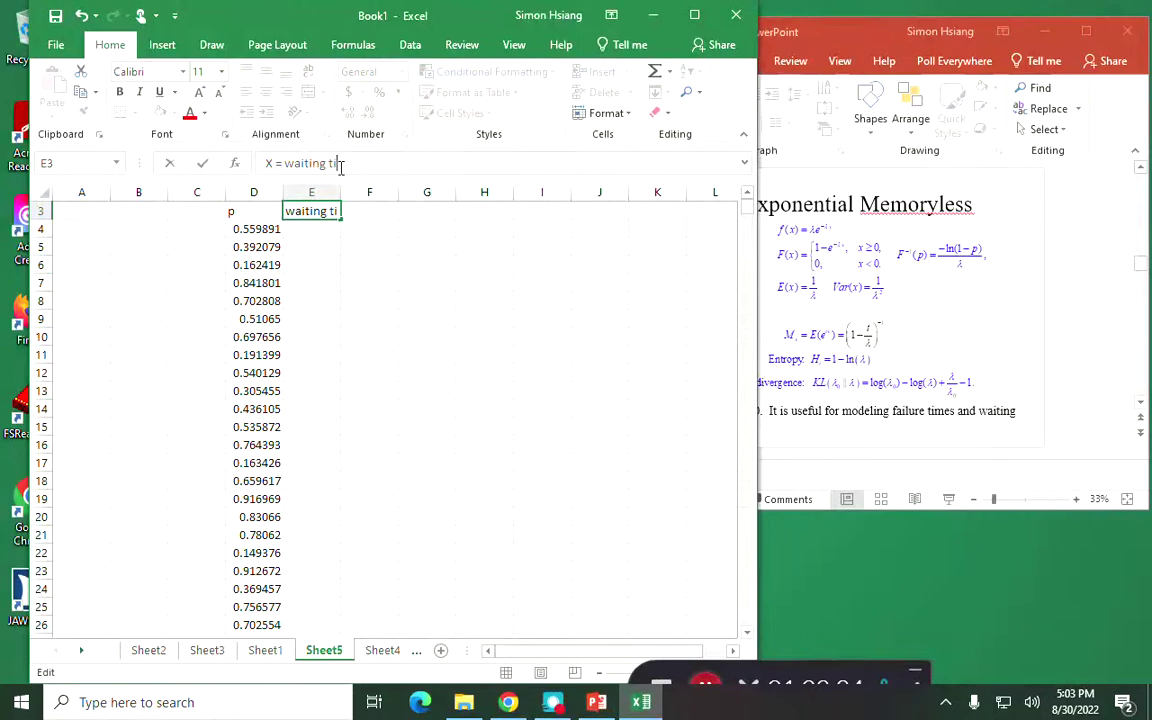
pyautogui.write('me')
pyautogui.press('Return')
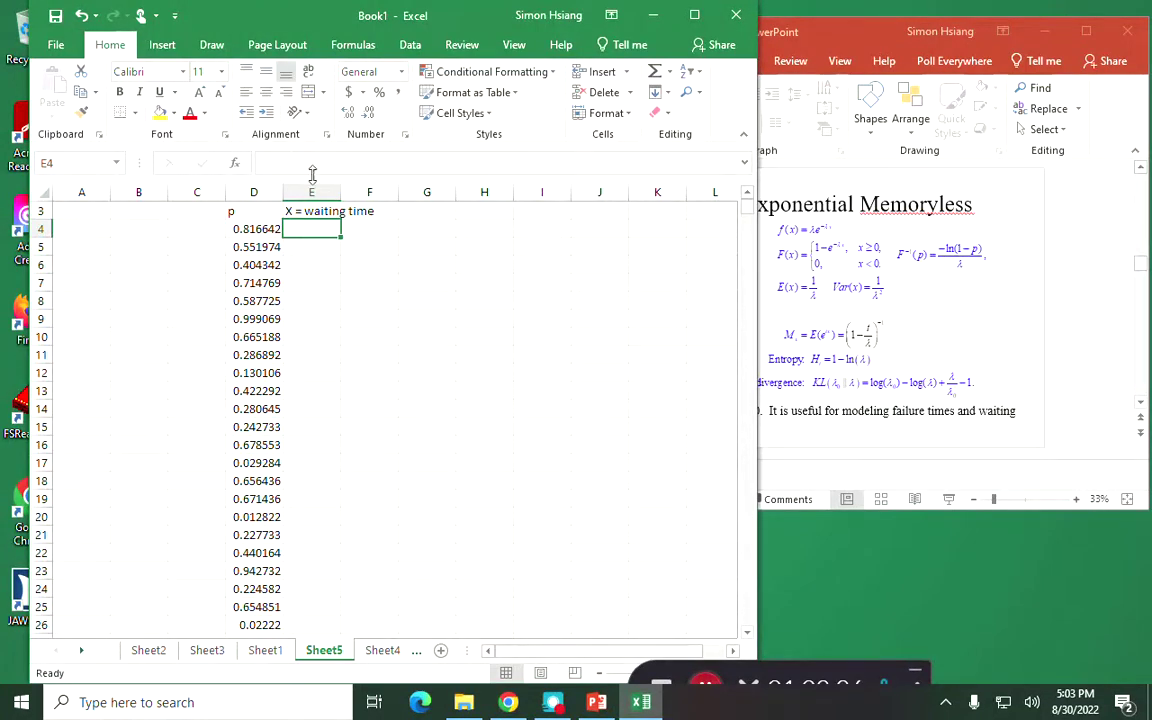
pyautogui.moveTo(340, 192); pyautogui.dragTo(449, 211)
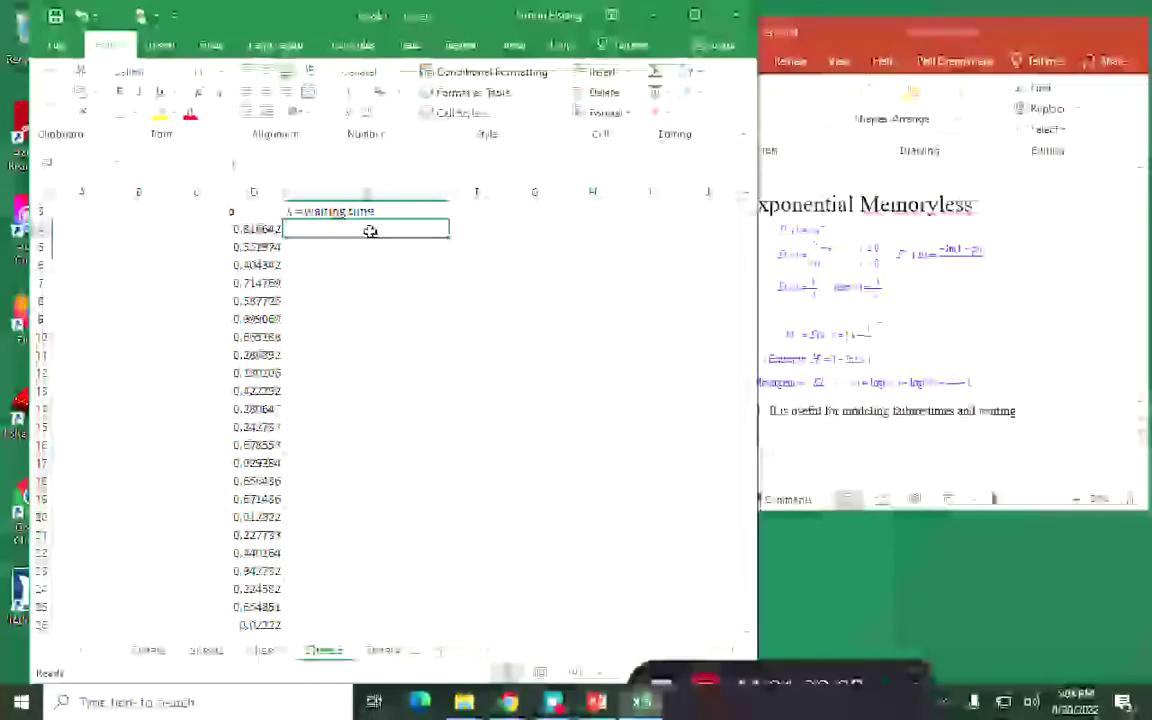
# - Enter the inverse exponential formula =-LN(1-D4)/$E$1 in E4, with an absolute reference to lambda
pyautogui.write('=')
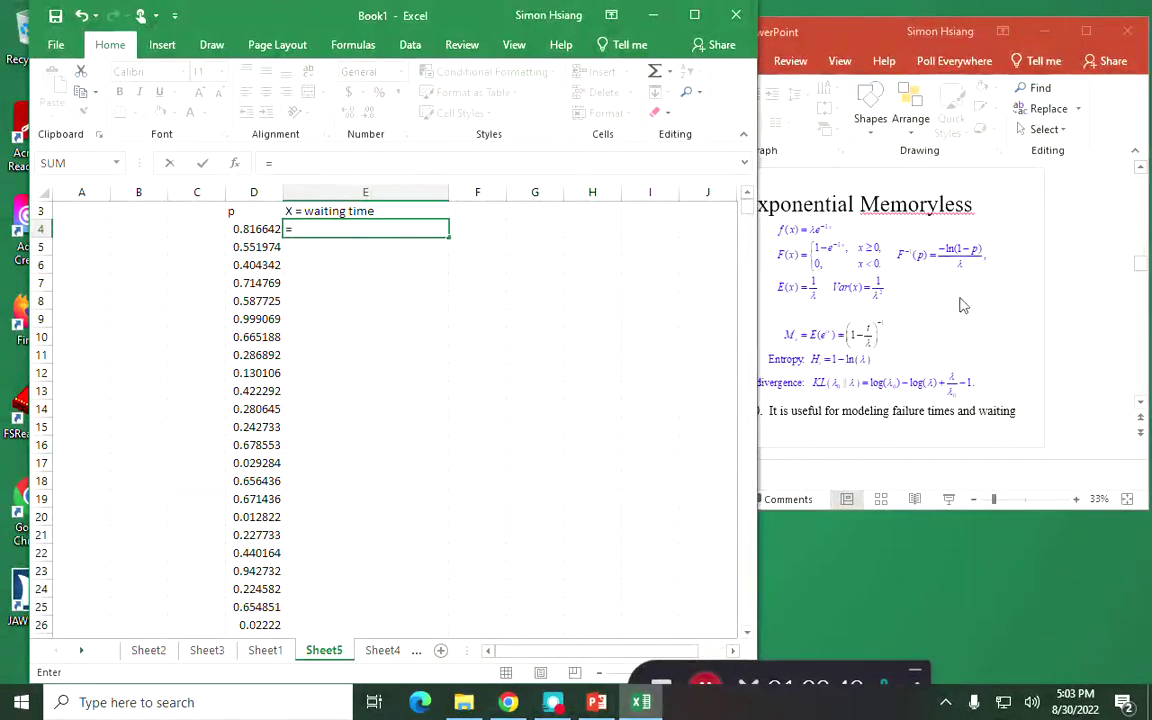
pyautogui.write('-ln')
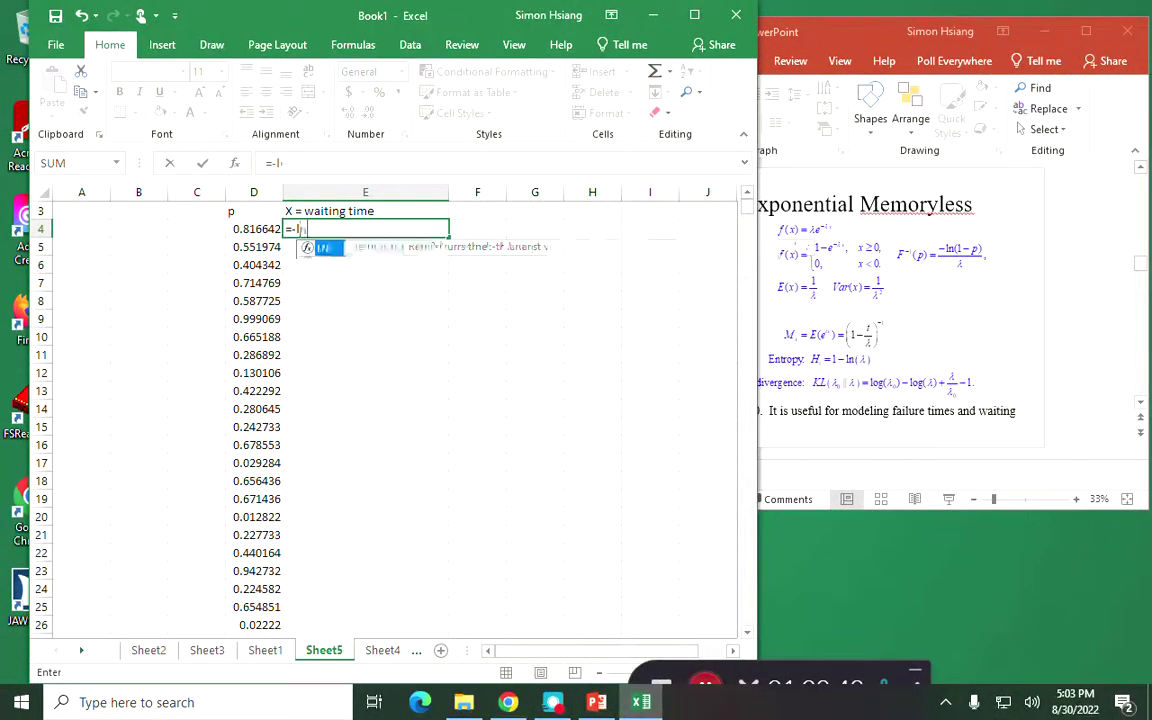
pyautogui.write('(')
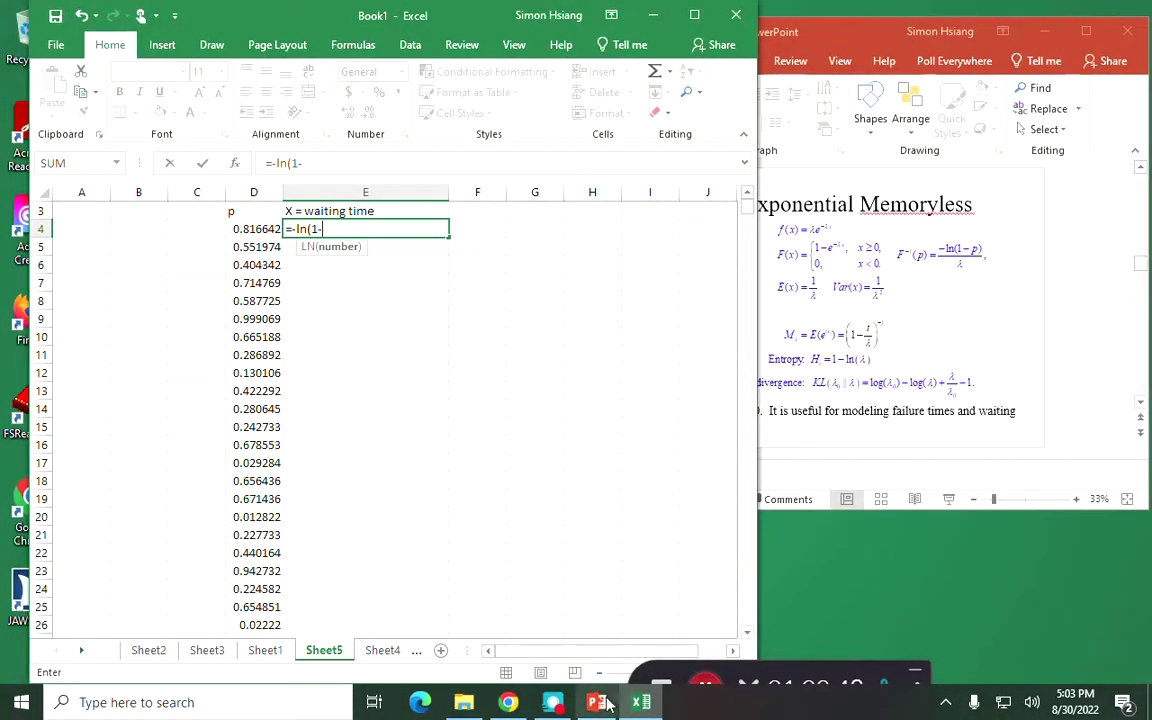
pyautogui.write('1-')
pyautogui.click(248, 229)
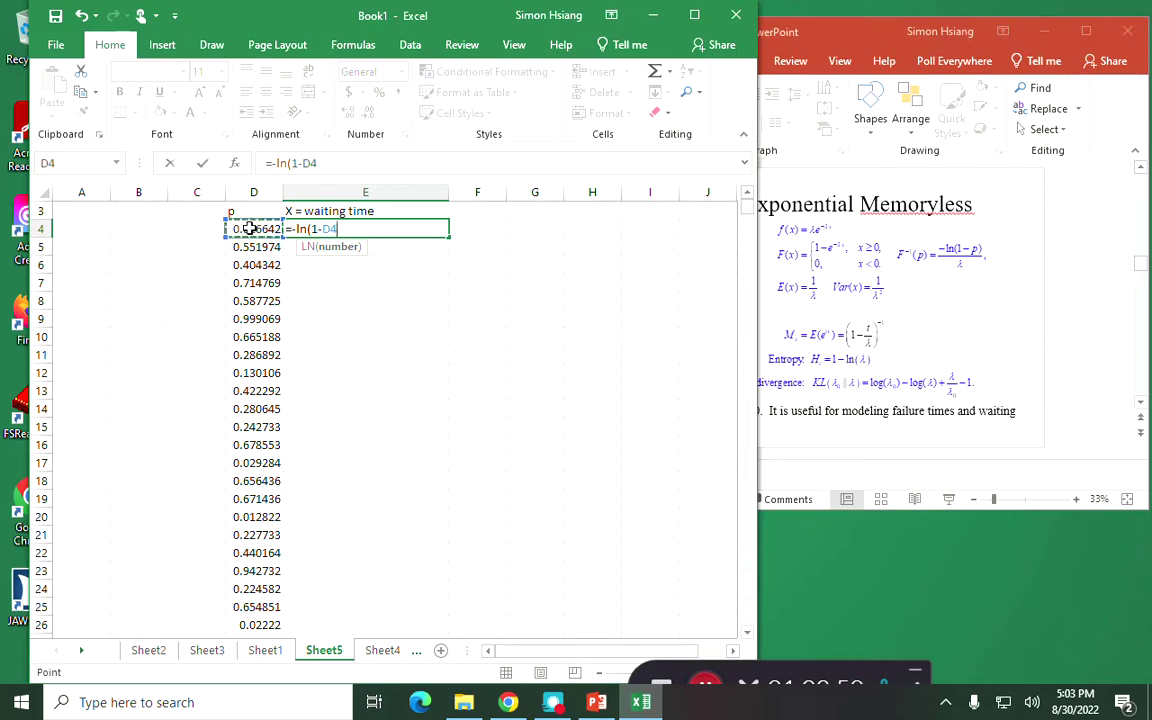
pyautogui.write(')')
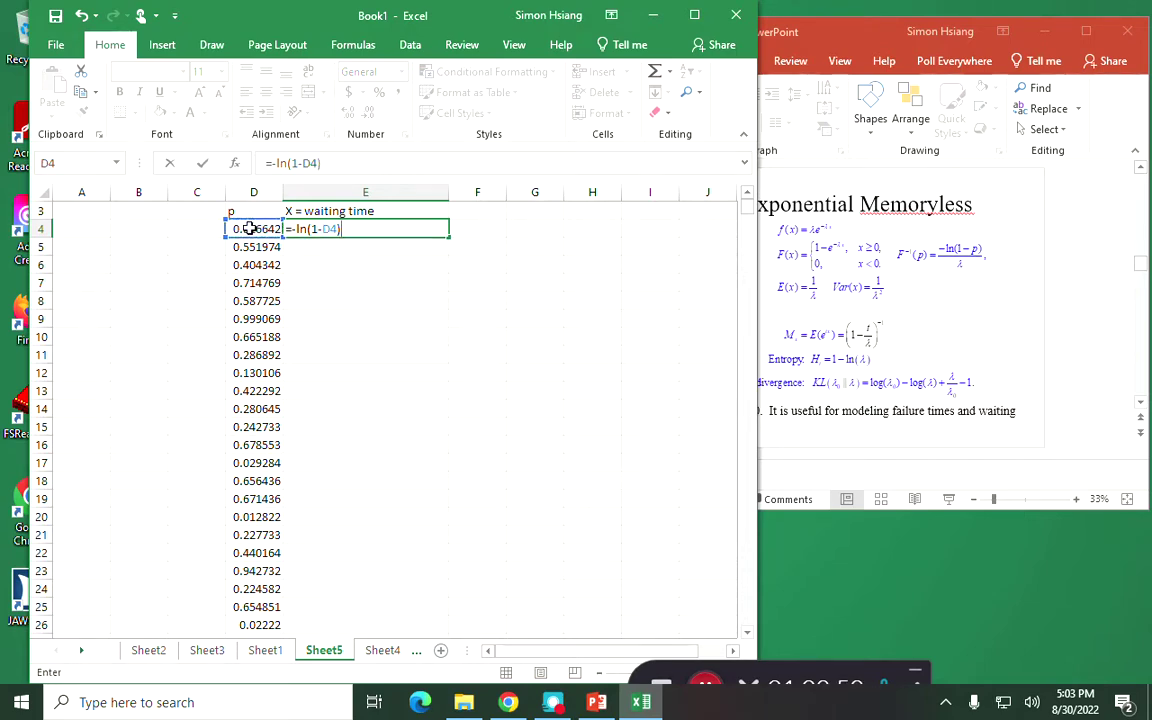
pyautogui.write('/')
pyautogui.scroll(1, 345, 281)
pyautogui.click(378, 211)
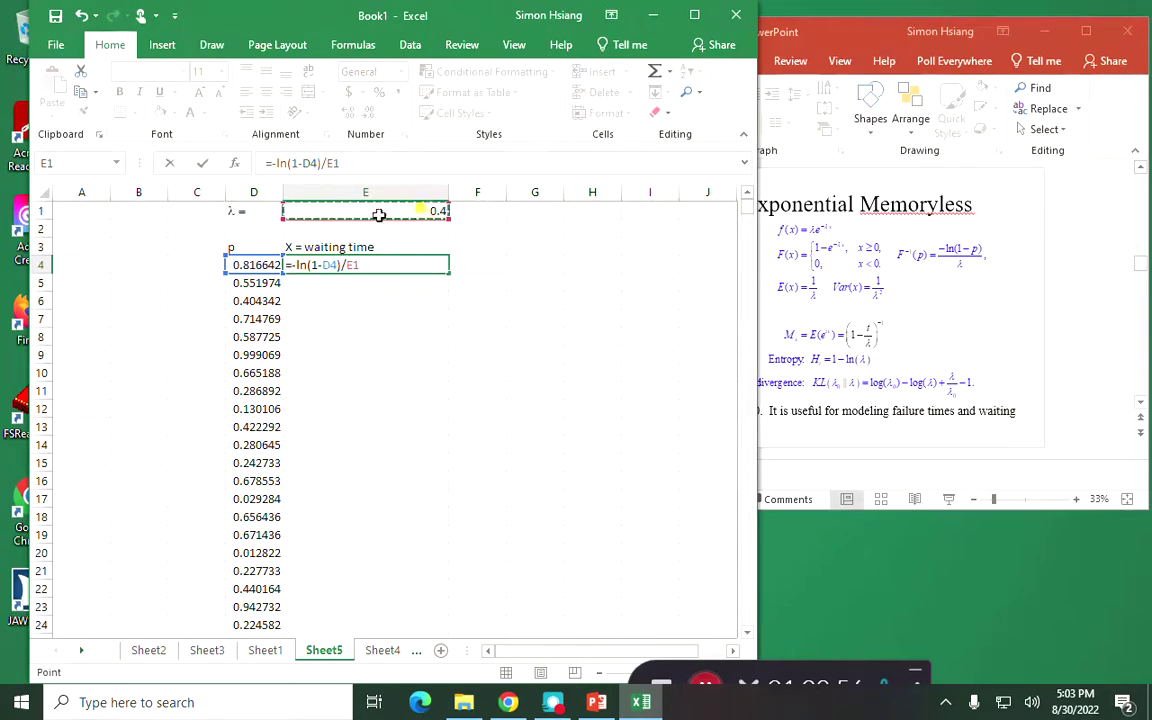
pyautogui.click(335, 162)
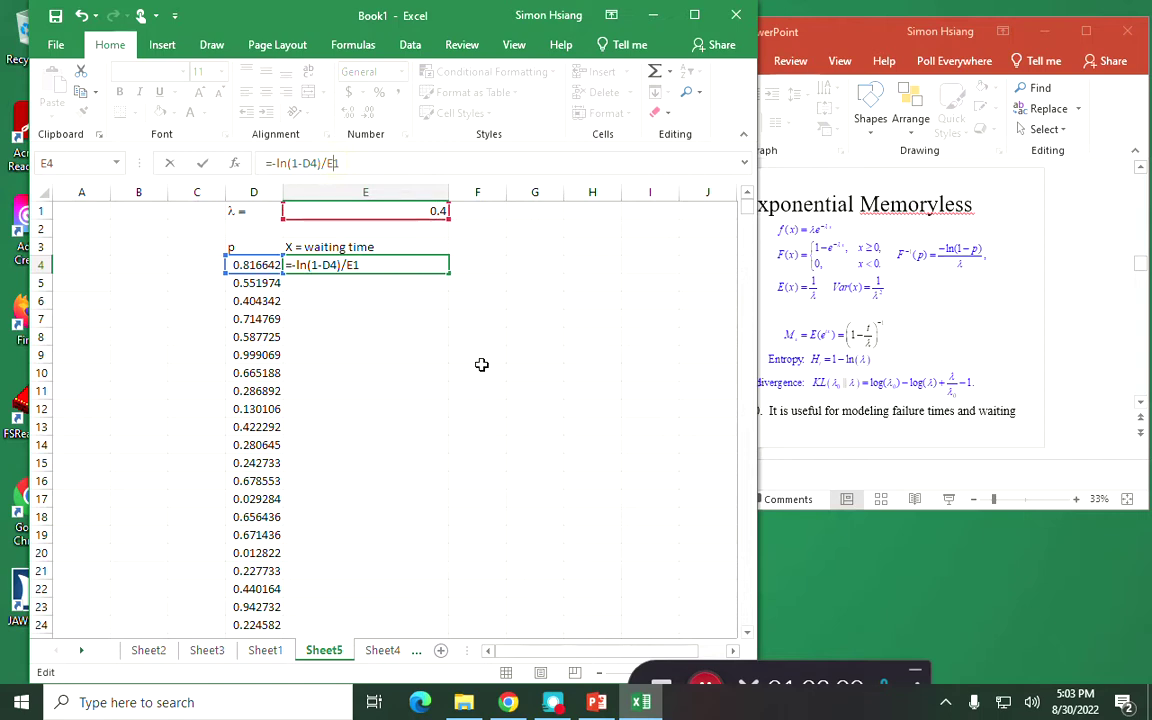
pyautogui.press('F4')
pyautogui.press('Return')
# - Copy the waiting time formula in E4 down through E10004 and narrow column E closer to its contents
pyautogui.press('Up')
pyautogui.hotkey('ctrl', 'c')
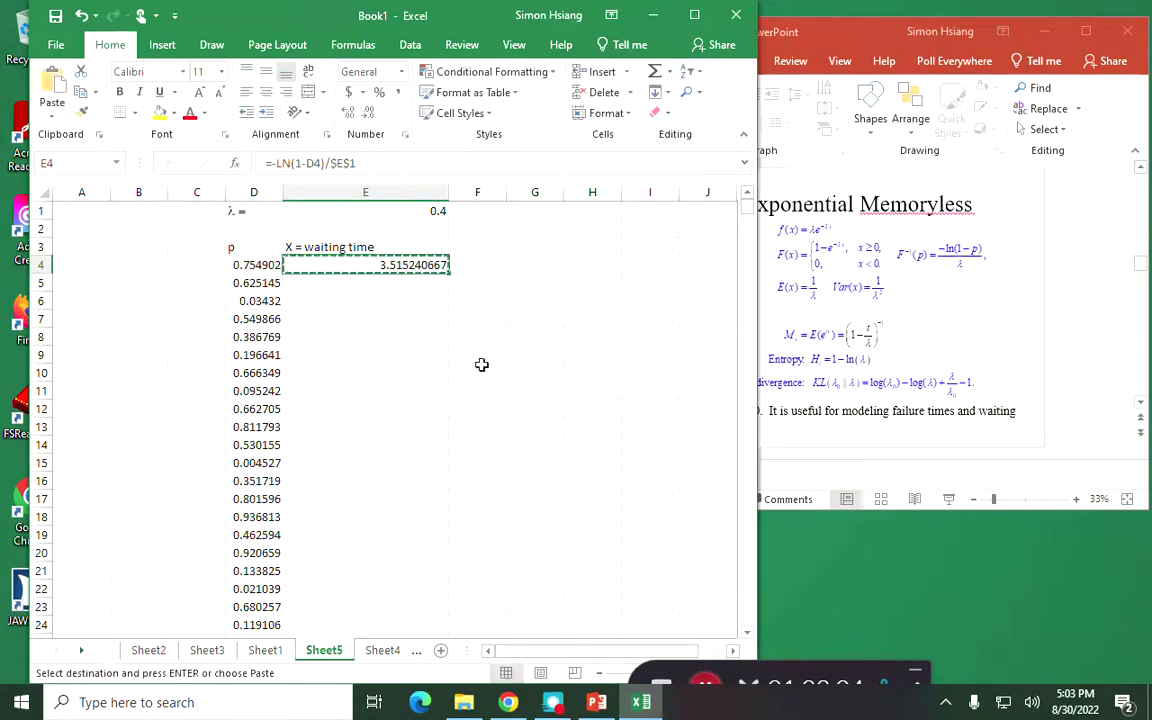
pyautogui.click(262, 283)
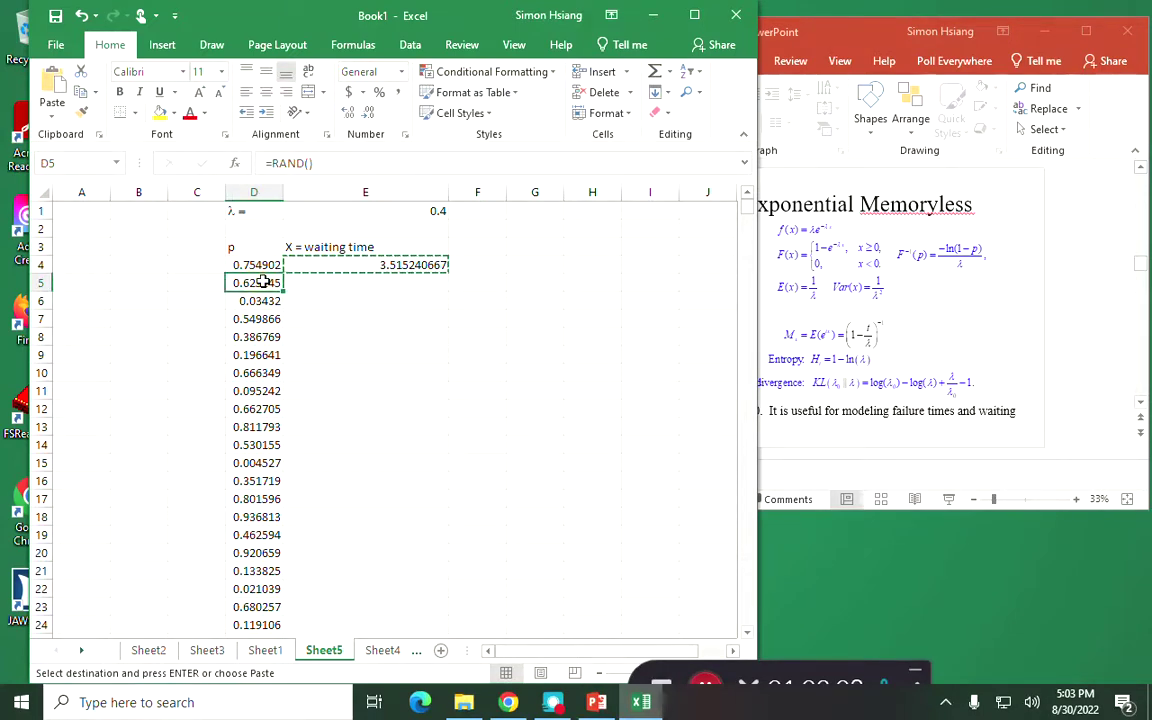
pyautogui.hotkey('ctrl', 'shift', 'Down')
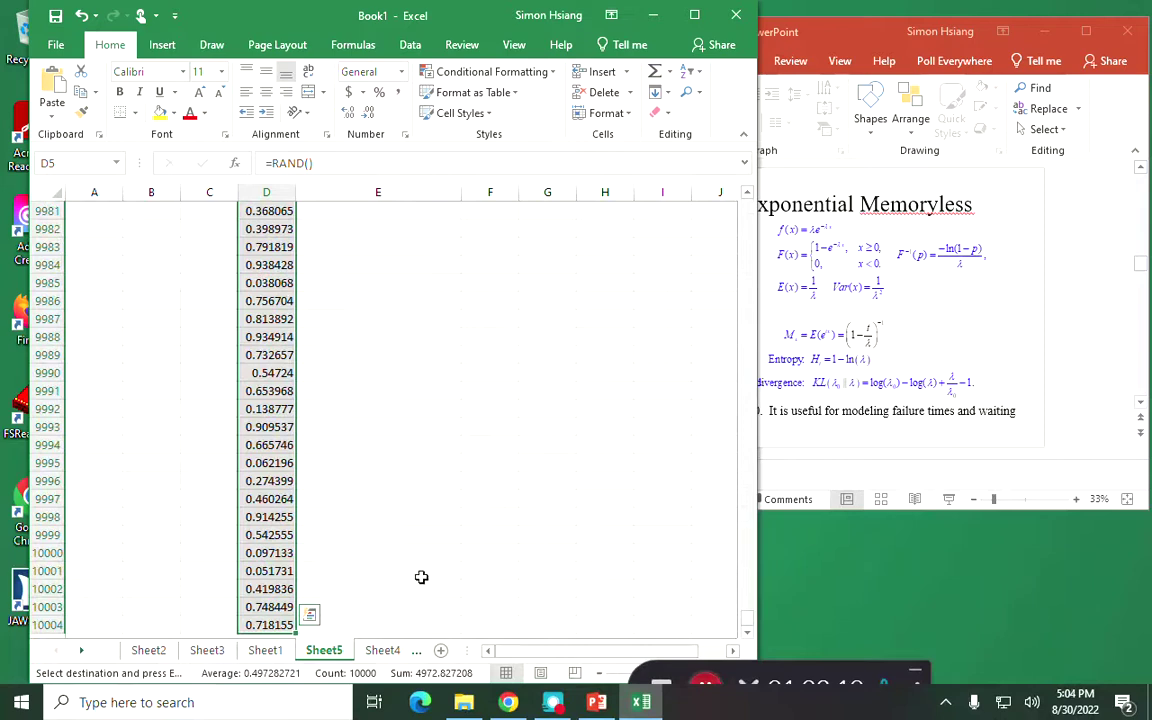
pyautogui.click(389, 622)
pyautogui.hotkey('ctrl', 'shift', 'Up')
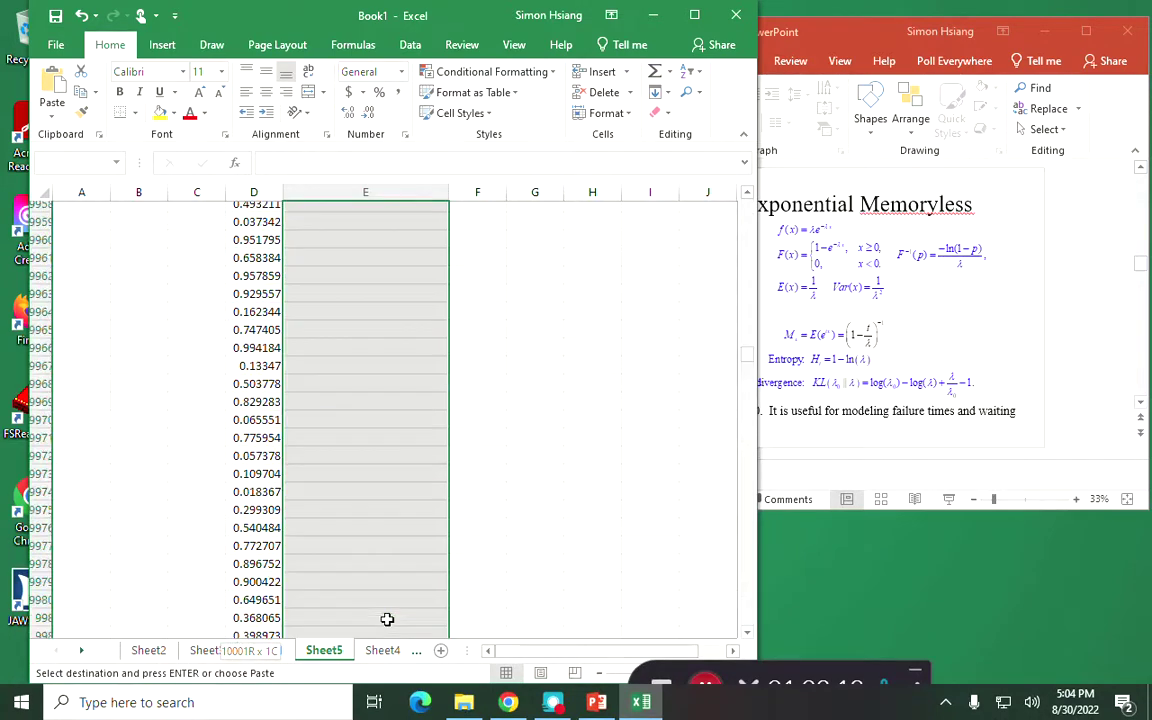
pyautogui.hotkey('ctrl', 'v')
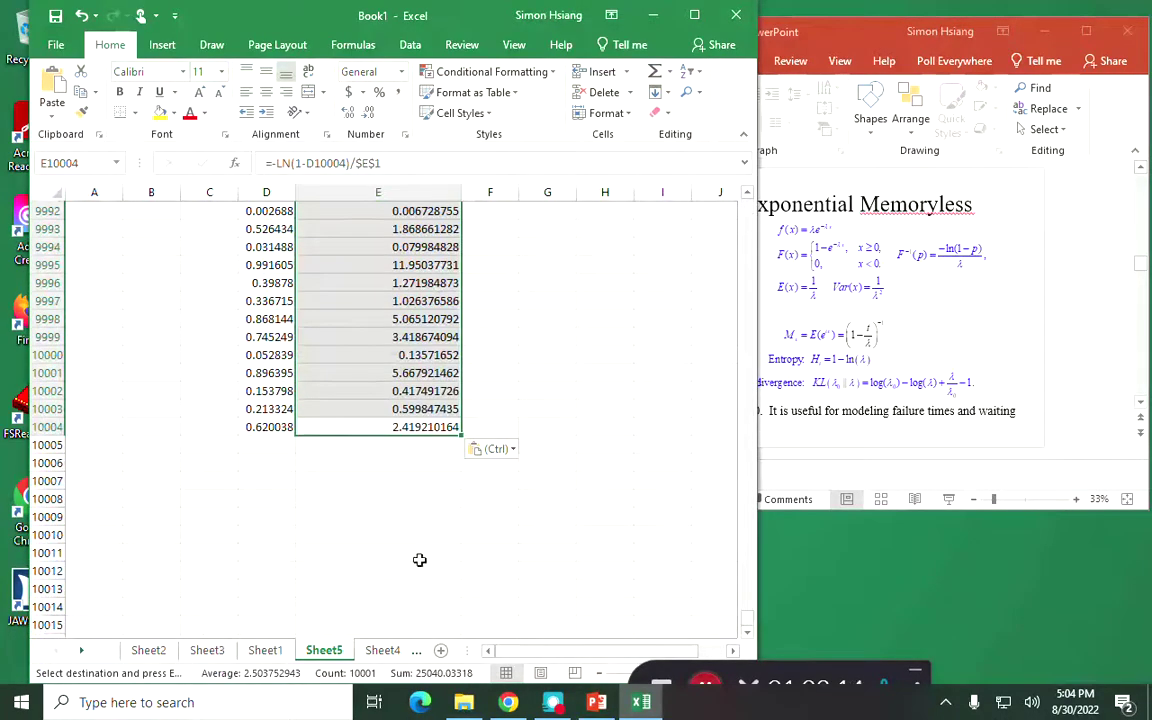
pyautogui.click(346, 266)
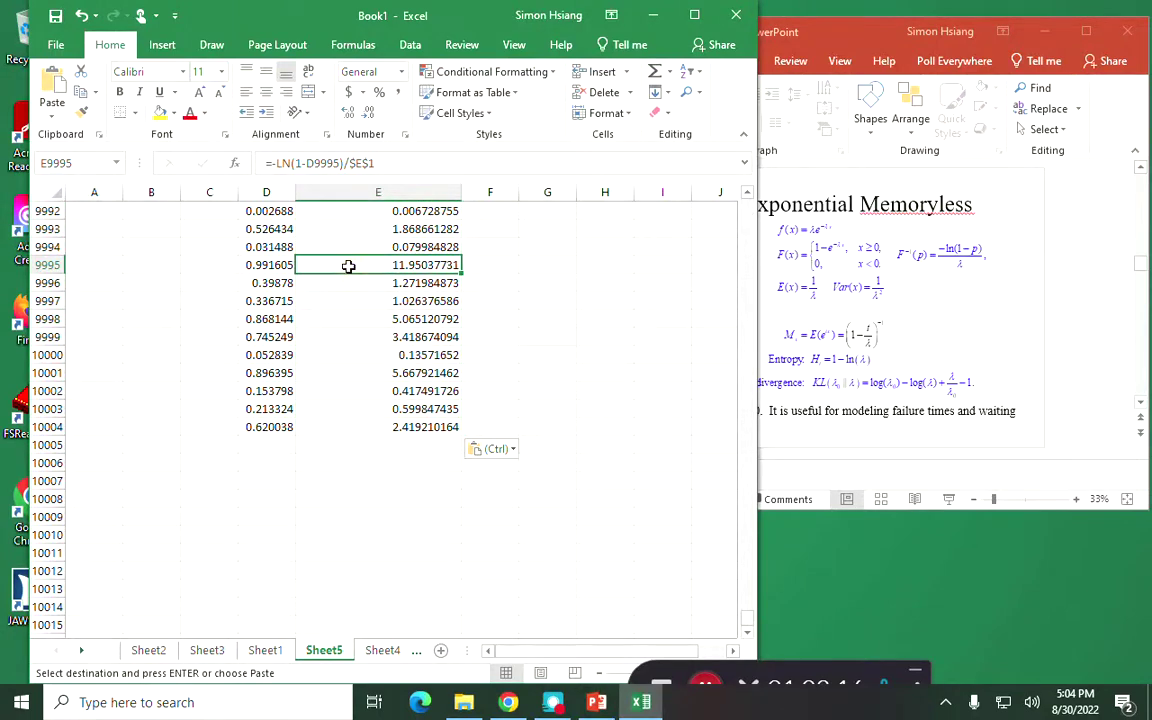
pyautogui.hotkey('ctrl', 'shift', 'Up')
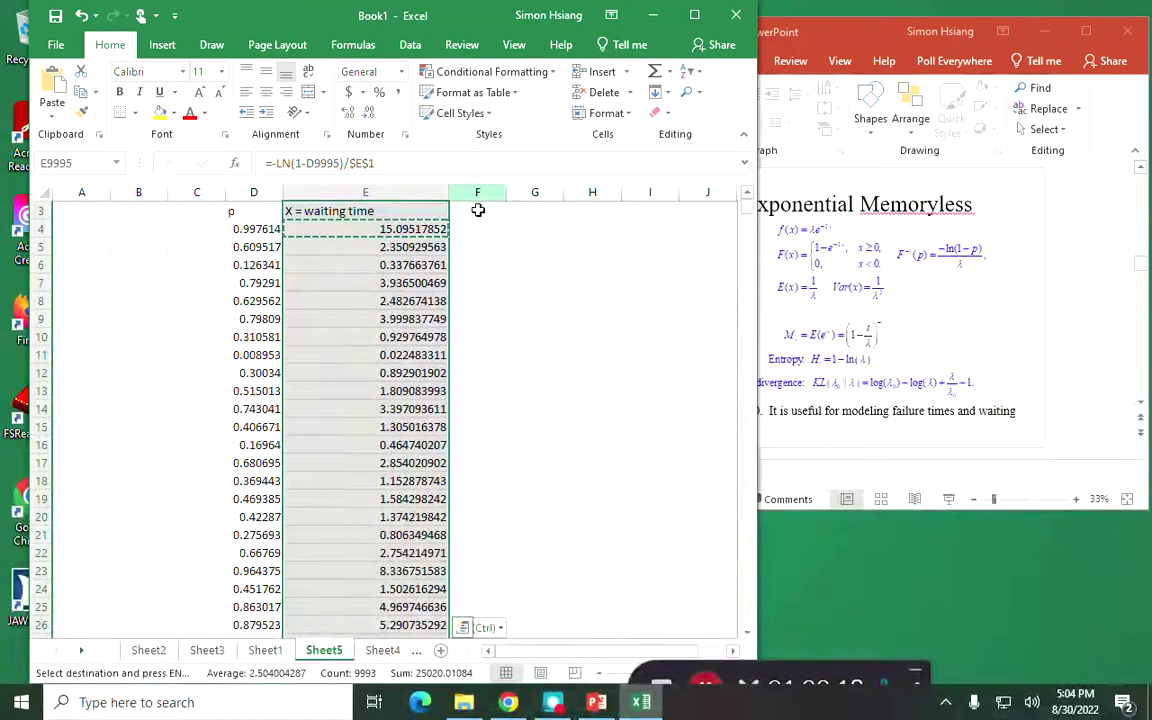
pyautogui.moveTo(448, 190); pyautogui.dragTo(395, 197)
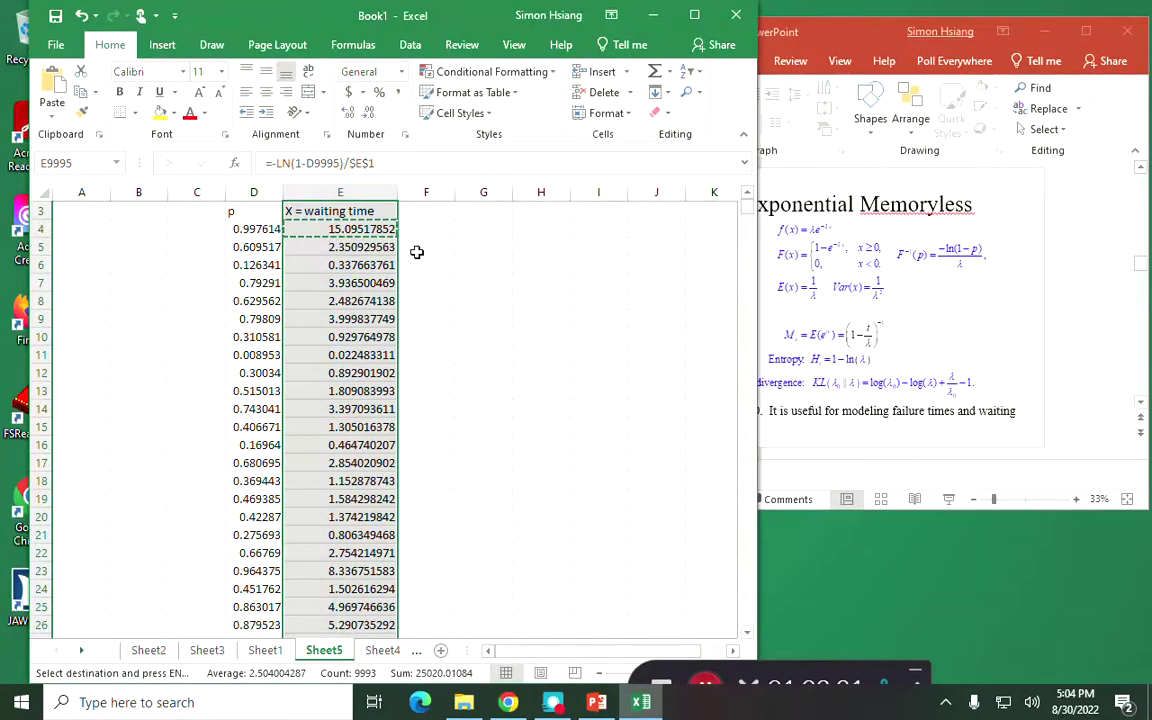
# - Enter a MAX formula in G4 covering the waiting times in E4:E10004
pyautogui.click(494, 229)
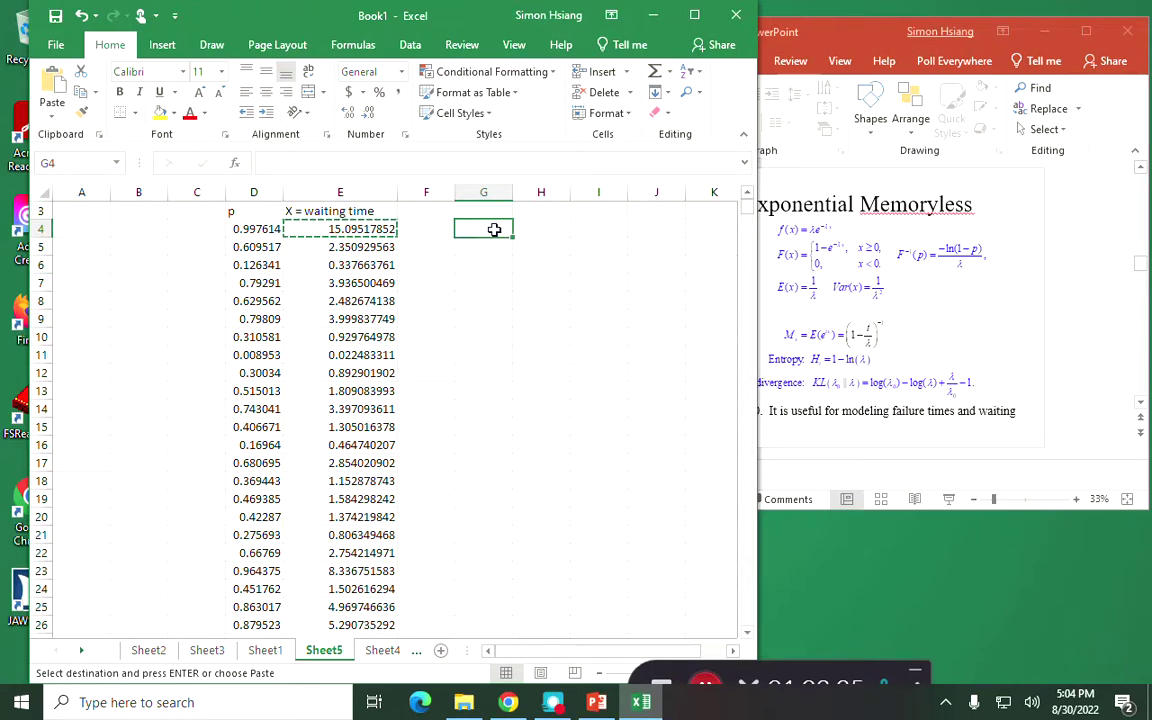
pyautogui.write('=maxx')
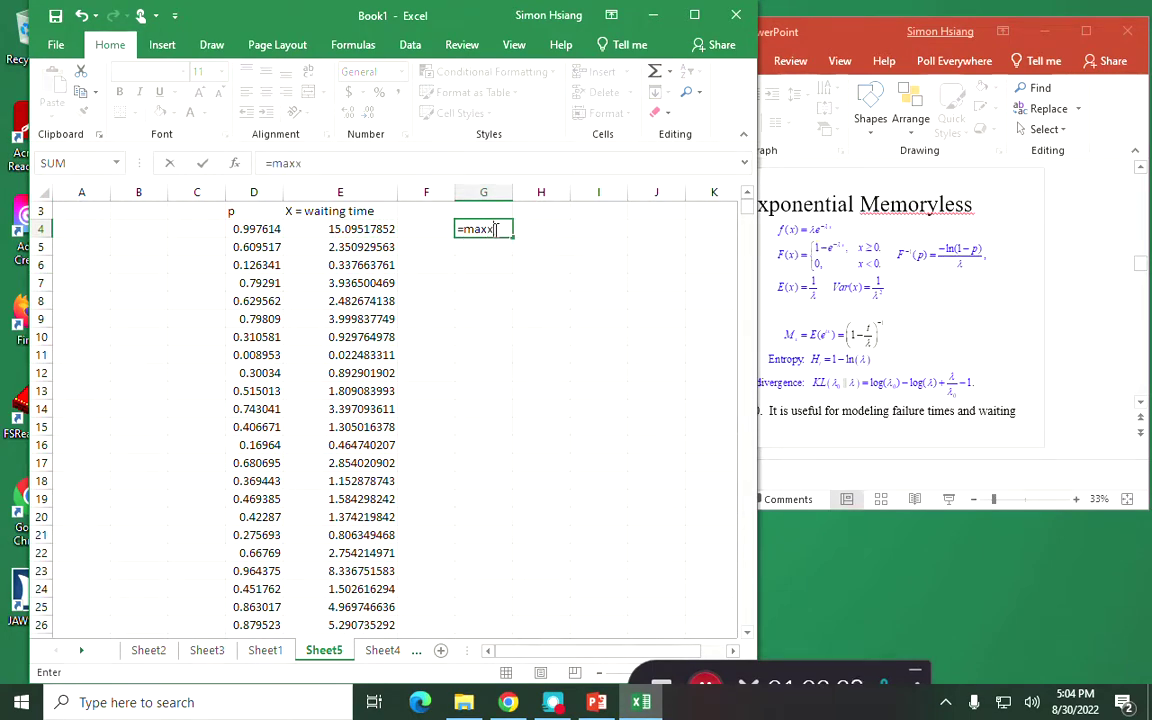
pyautogui.press('BackSpace')
pyautogui.write('(')
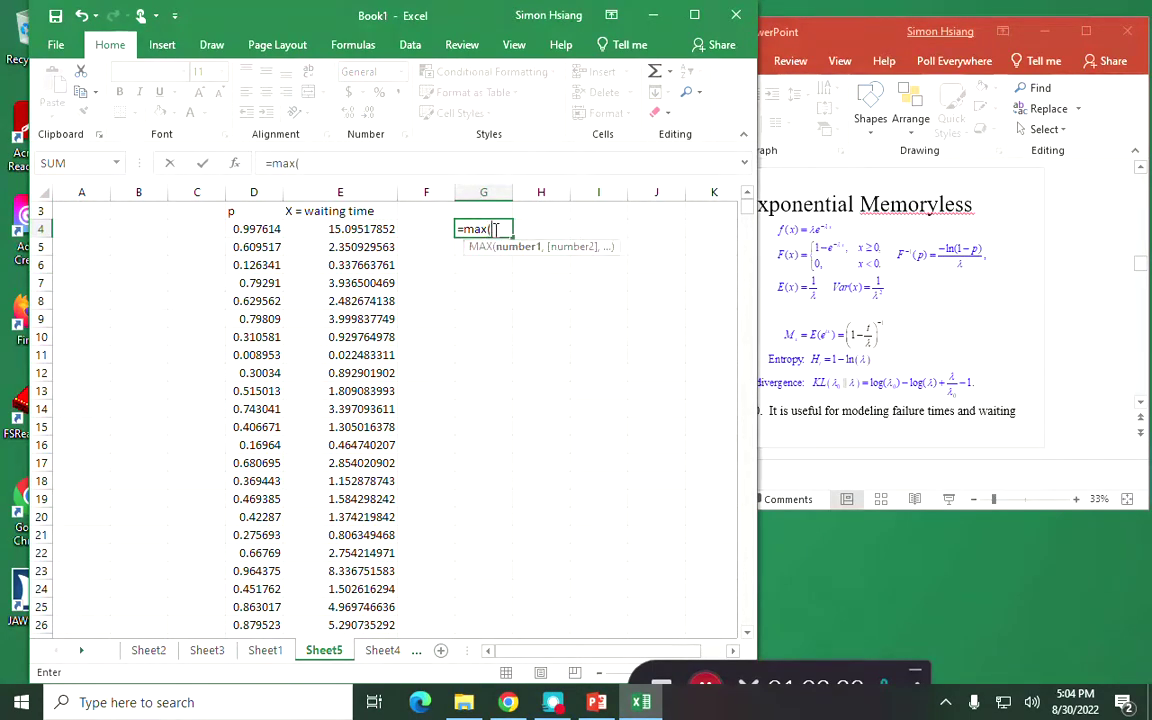
pyautogui.click(365, 227)
pyautogui.hotkey('ctrl', 'shift', 'Down')
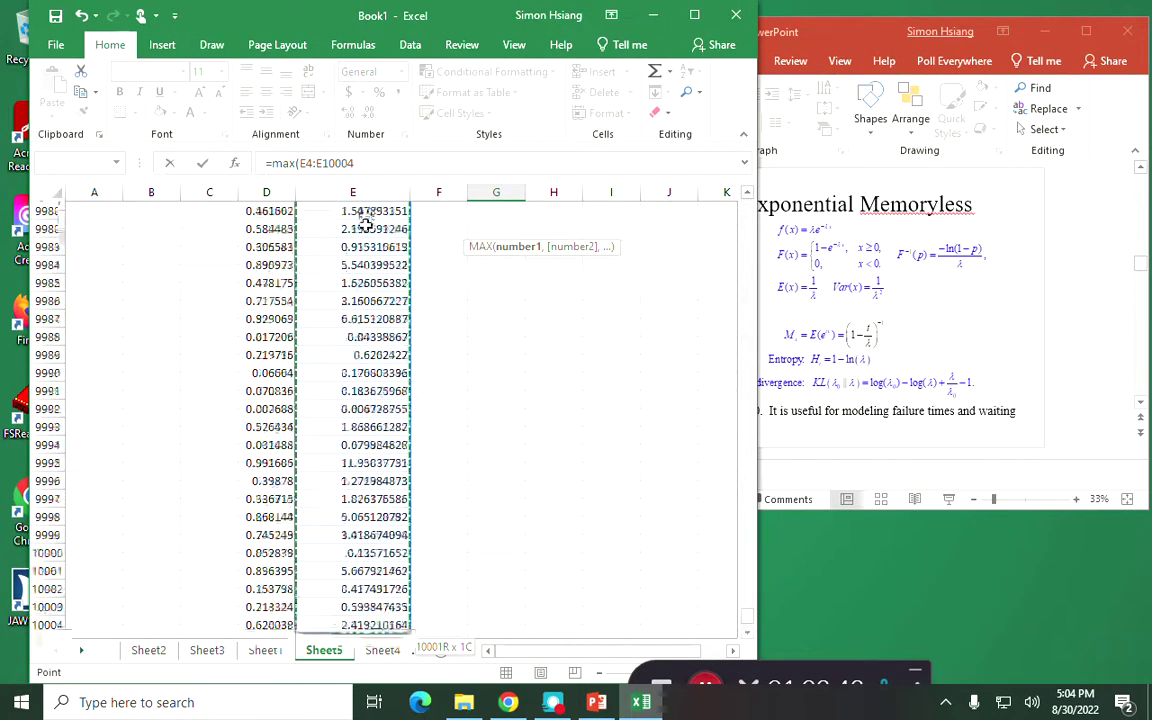
pyautogui.press('Return')
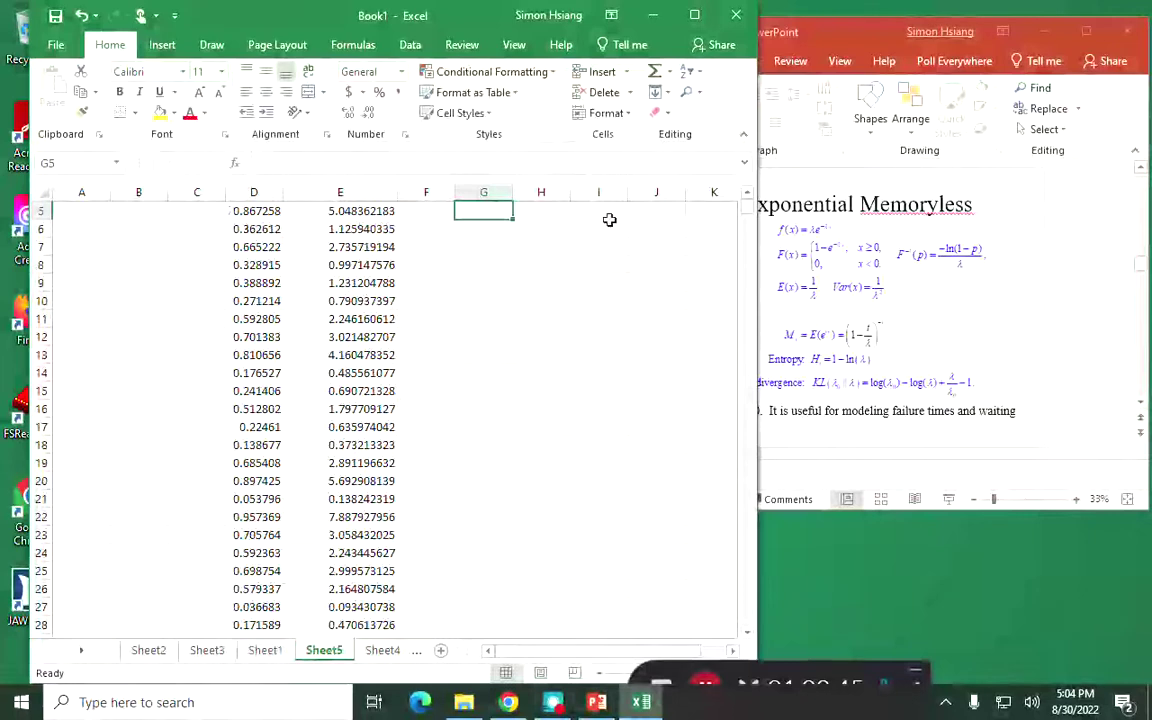
pyautogui.click(488, 266)
pyautogui.click(475, 288)
pyautogui.write('=')
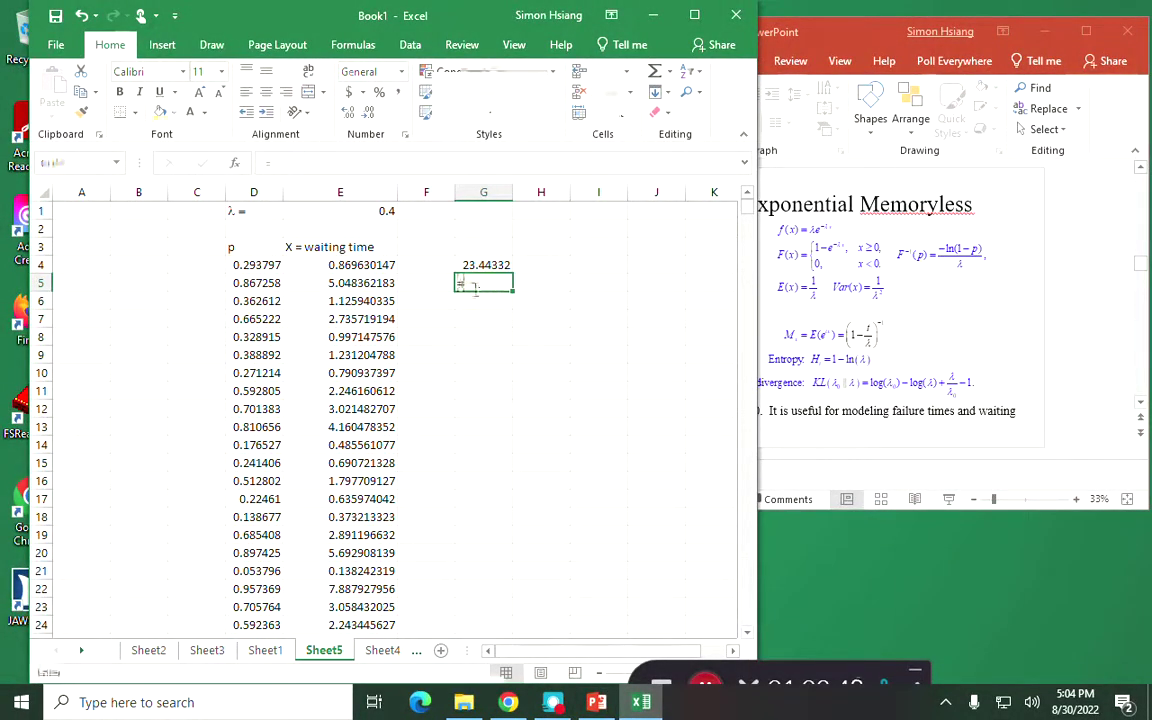
pyautogui.press('Escape')
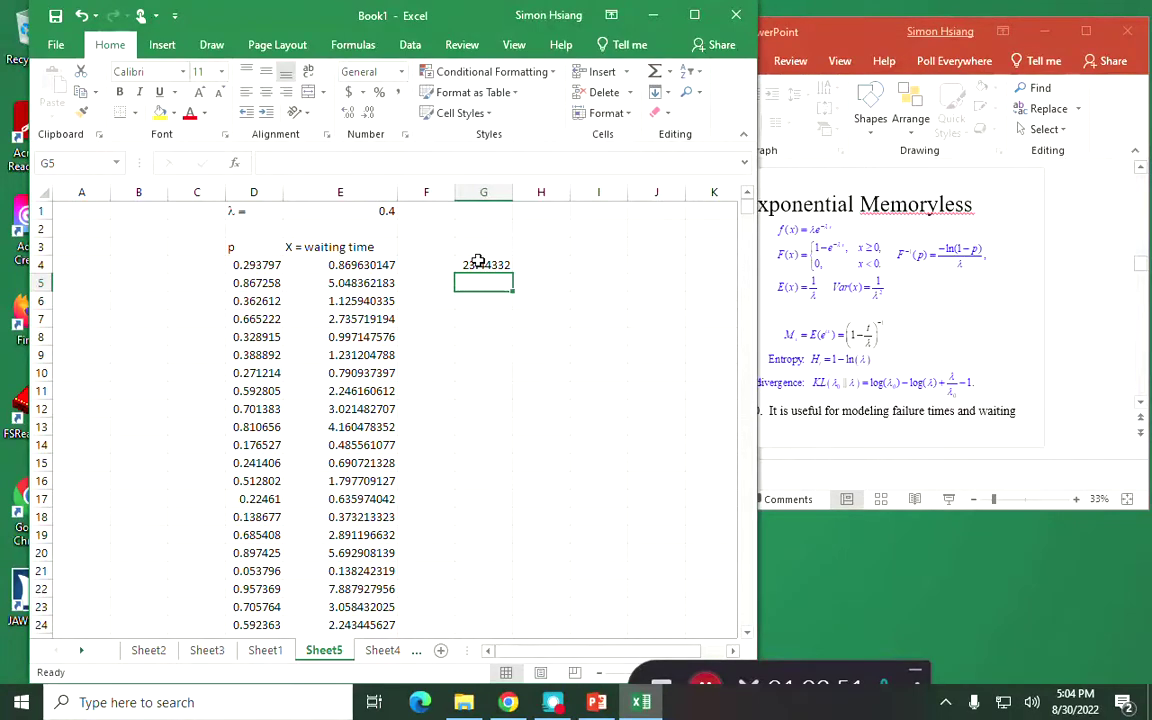
# - Start a descending bin list by entering 24 in H4 and the formula =H4-1 in H5
pyautogui.click(555, 268)
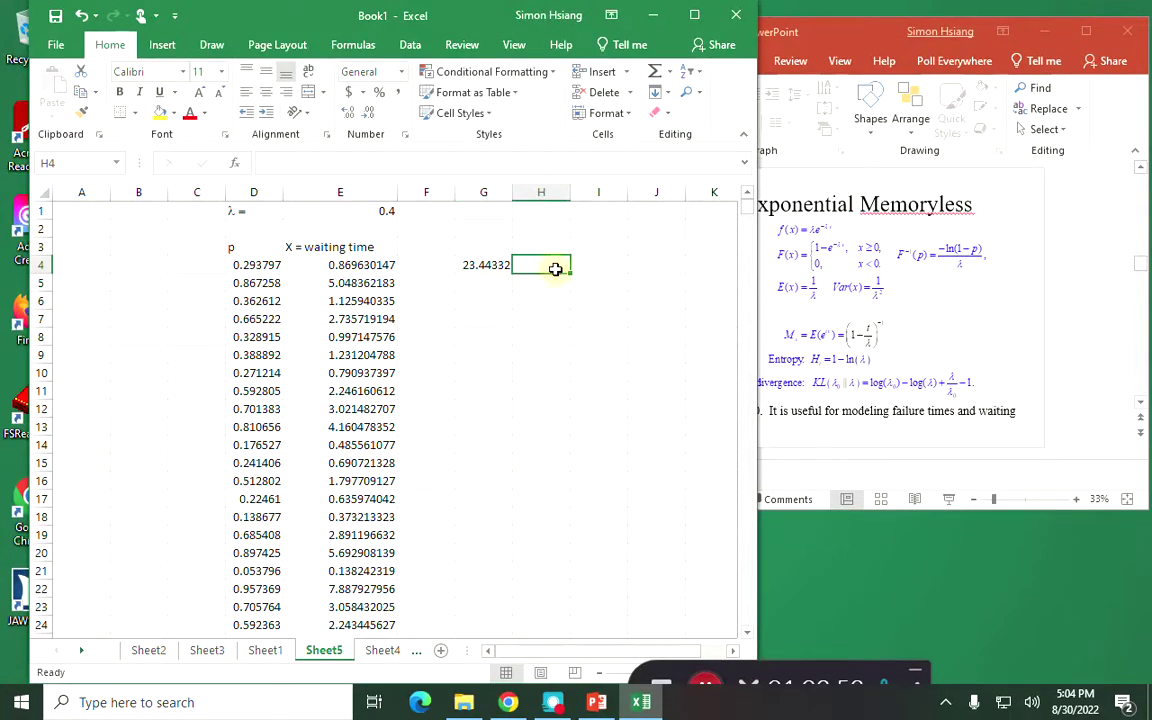
pyautogui.write('24')
pyautogui.press('Return')
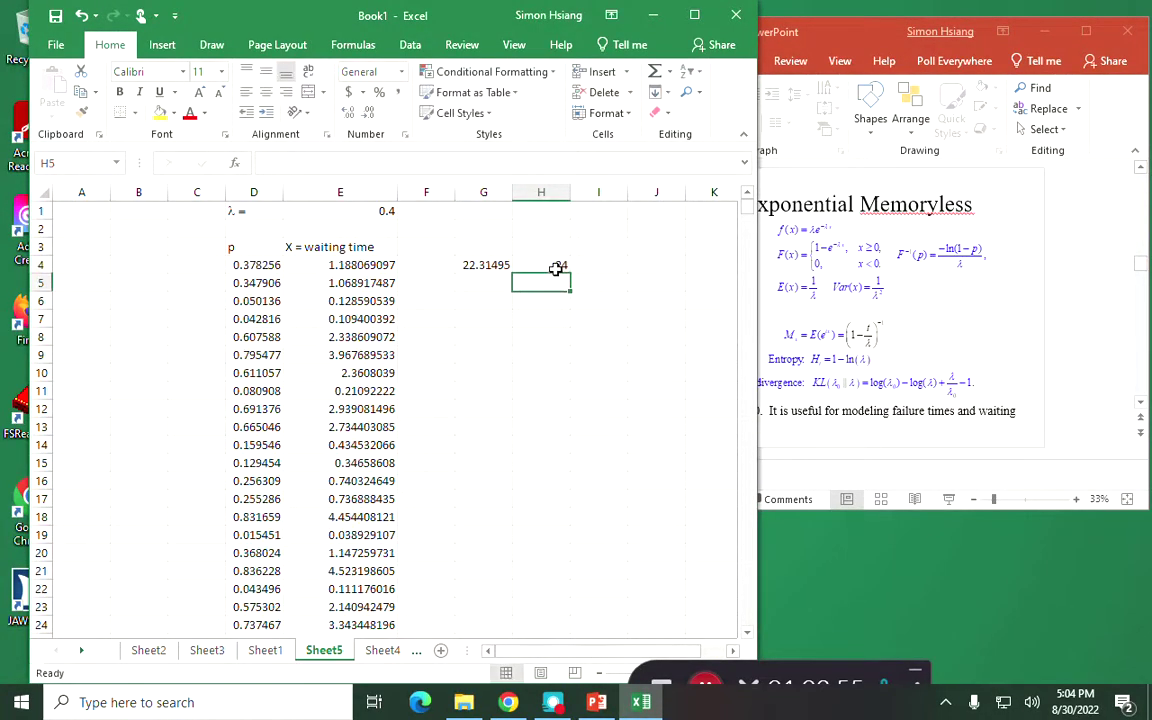
pyautogui.write('=')
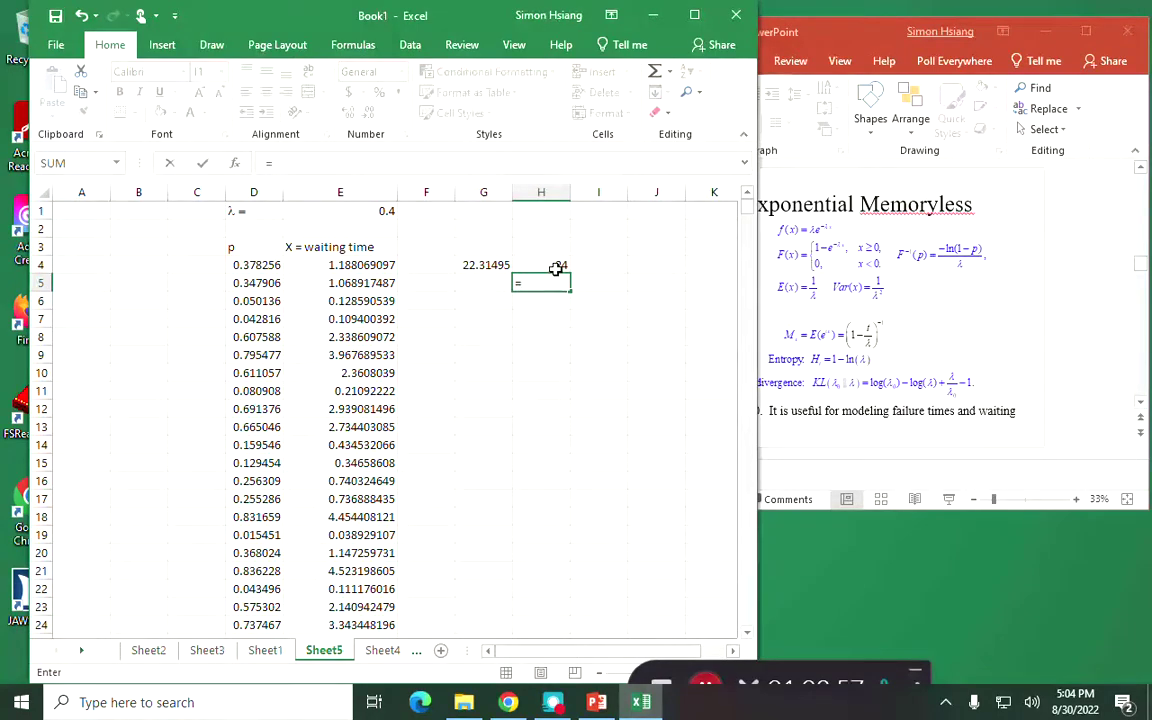
pyautogui.click(556, 268)
pyautogui.write('-1')
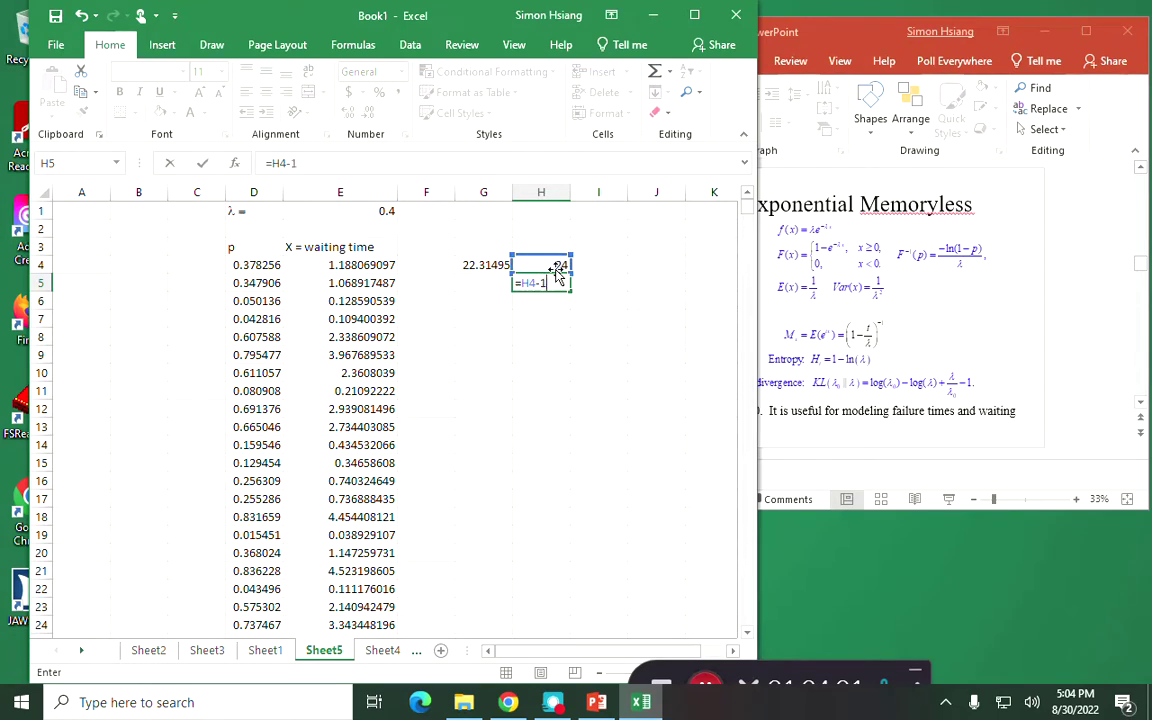
pyautogui.press('Return')
# - Copy the bin formula in H5 down through H22
pyautogui.press('Up')
pyautogui.hotkey('ctrl', 'c')
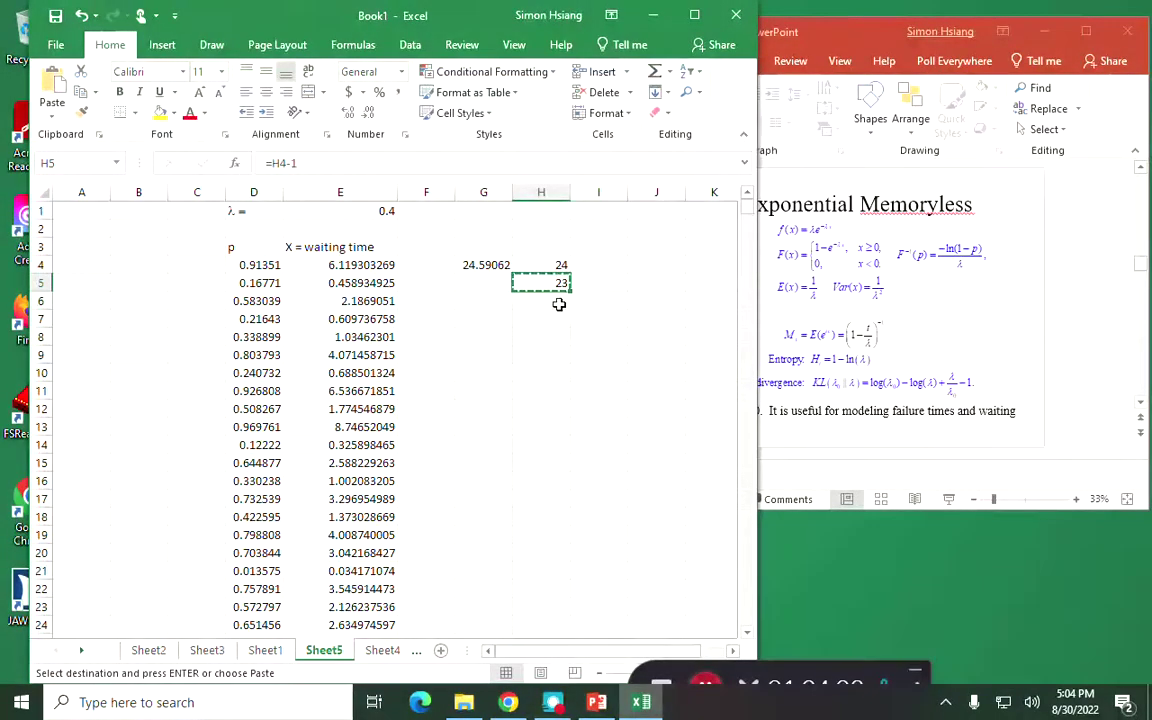
pyautogui.moveTo(558, 301); pyautogui.dragTo(522, 480)
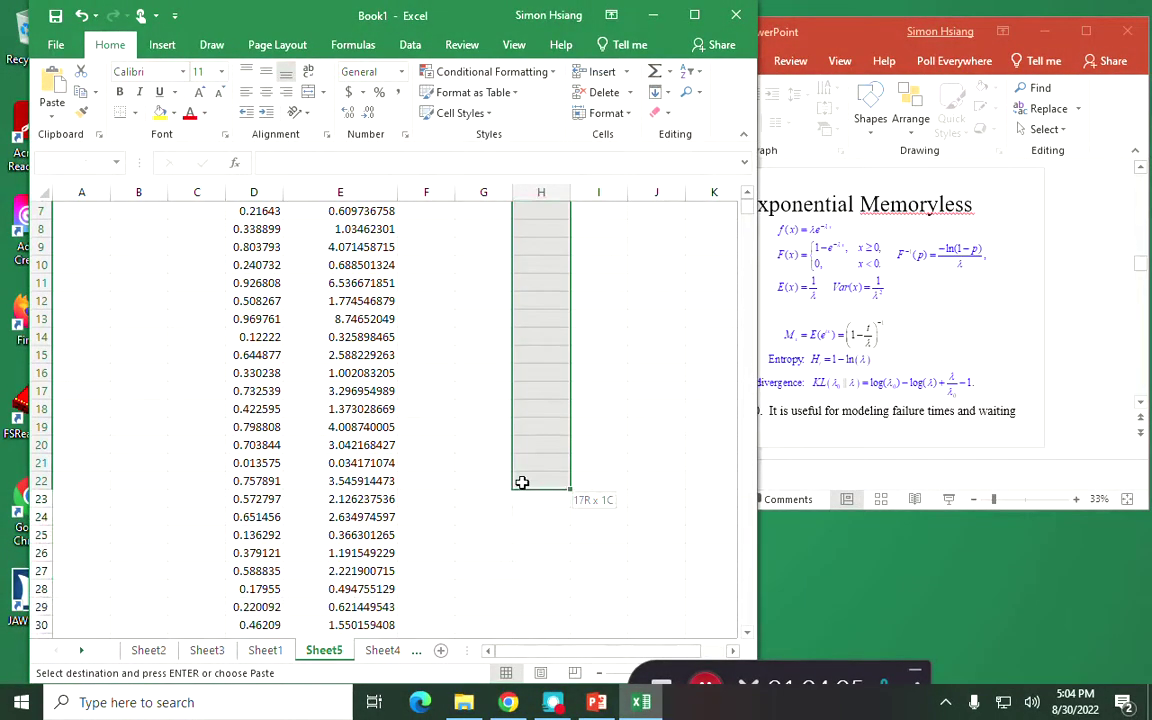
pyautogui.hotkey('ctrl', 'v')
pyautogui.scroll(2, 489, 432)
pyautogui.click(591, 548)
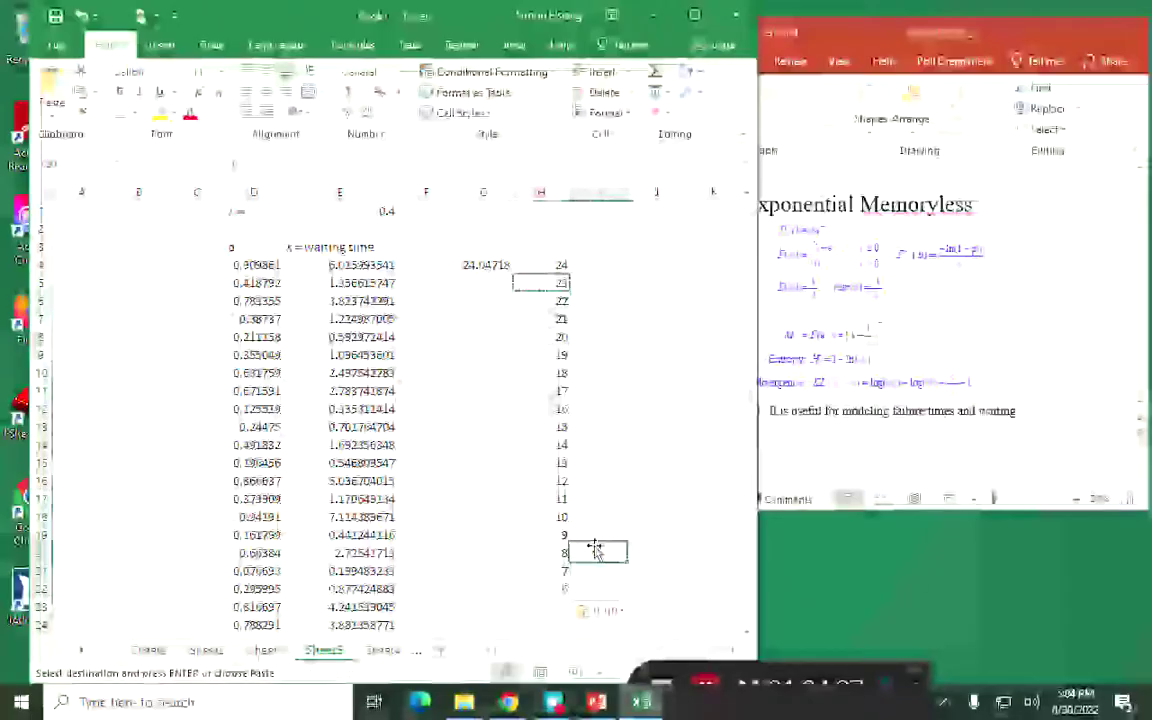
# - Extend the bin list by copying H22 down through H27 and enter 0 in H28
pyautogui.click(551, 591)
pyautogui.hotkey('ctrl', 'c')
pyautogui.moveTo(554, 602)
pyautogui.mouseDown()
pyautogui.moveTo(553, 645)
pyautogui.moveTo(555, 609)
pyautogui.mouseUp()
pyautogui.hotkey('ctrl', 'v')
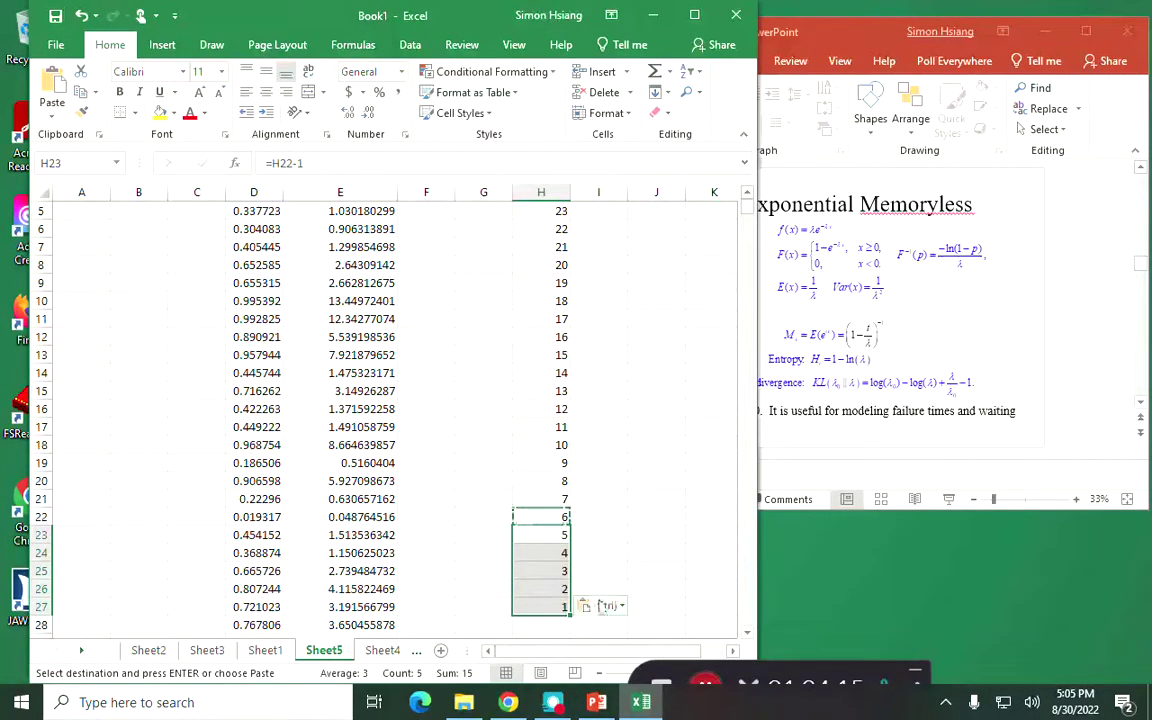
pyautogui.click(545, 625)
pyautogui.write('0')
pyautogui.press('Return')
pyautogui.scroll(2, 640, 420)
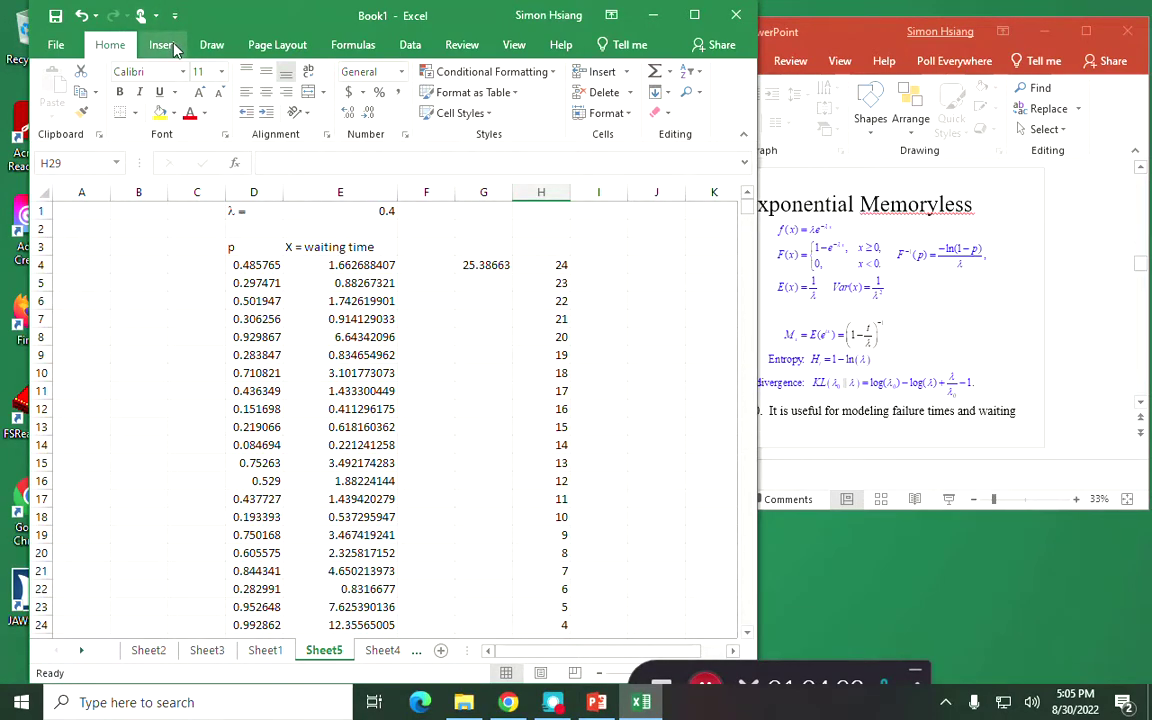
# - Start the Histogram analysis tool and set its input range to the waiting times in $E$4:$E$10004
pyautogui.click(408, 44)
pyautogui.click(716, 84)
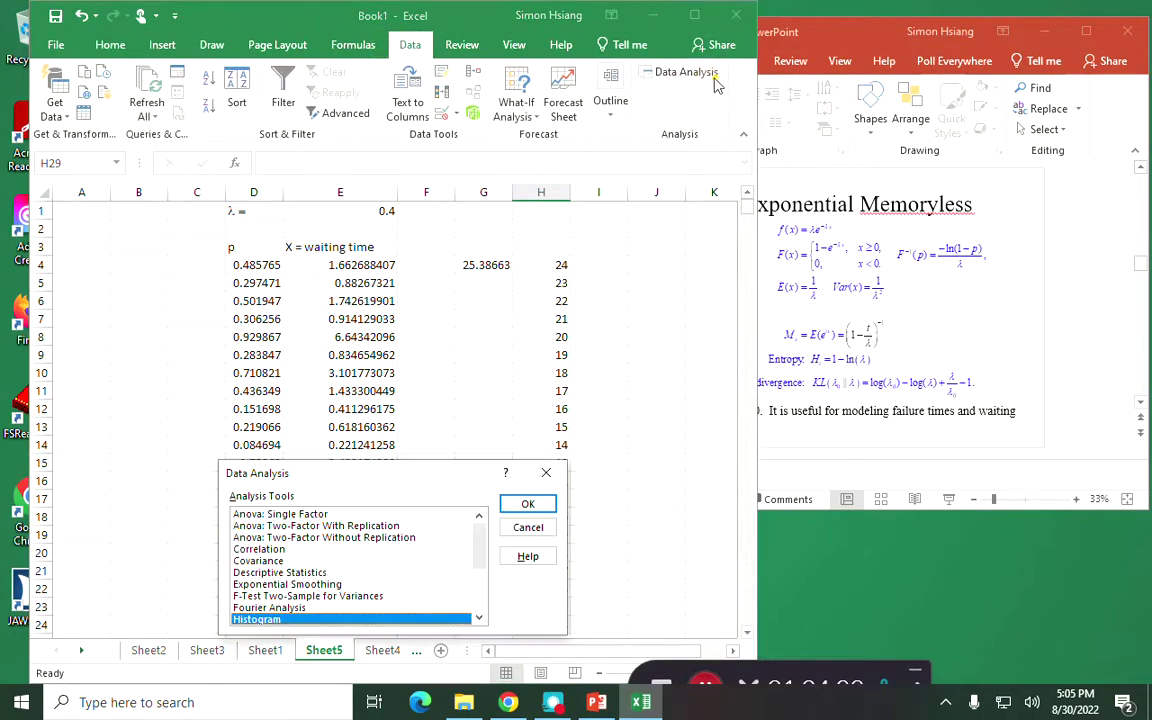
pyautogui.click(528, 503)
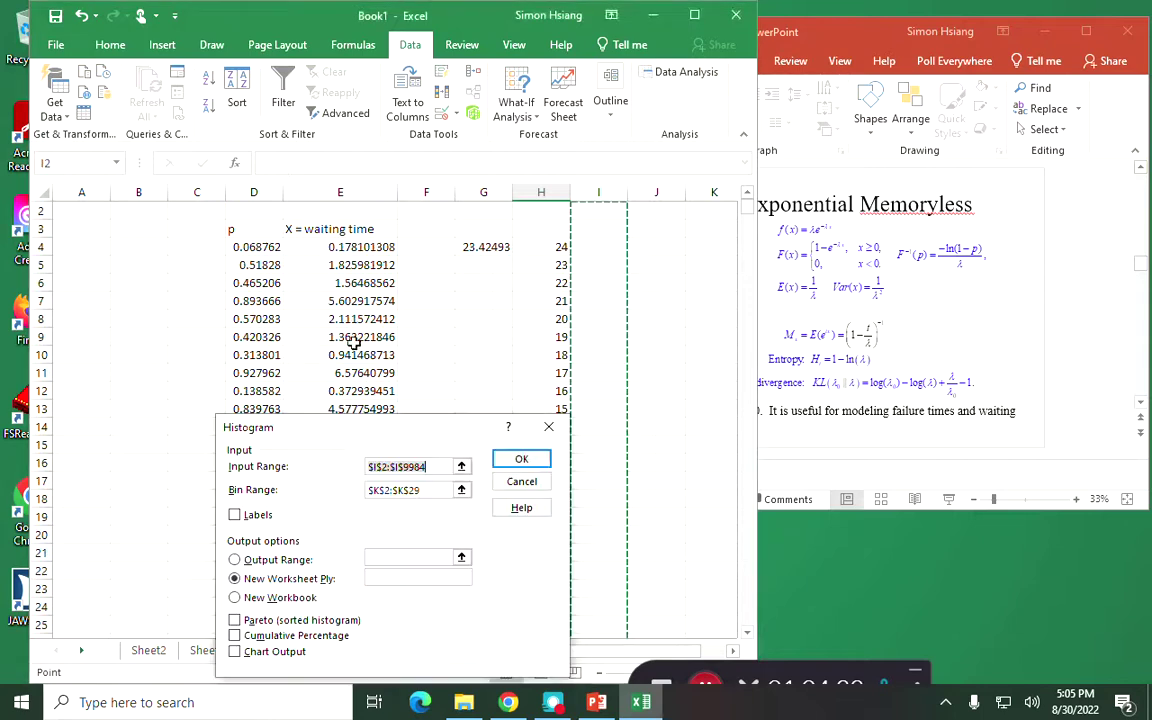
pyautogui.click(358, 247)
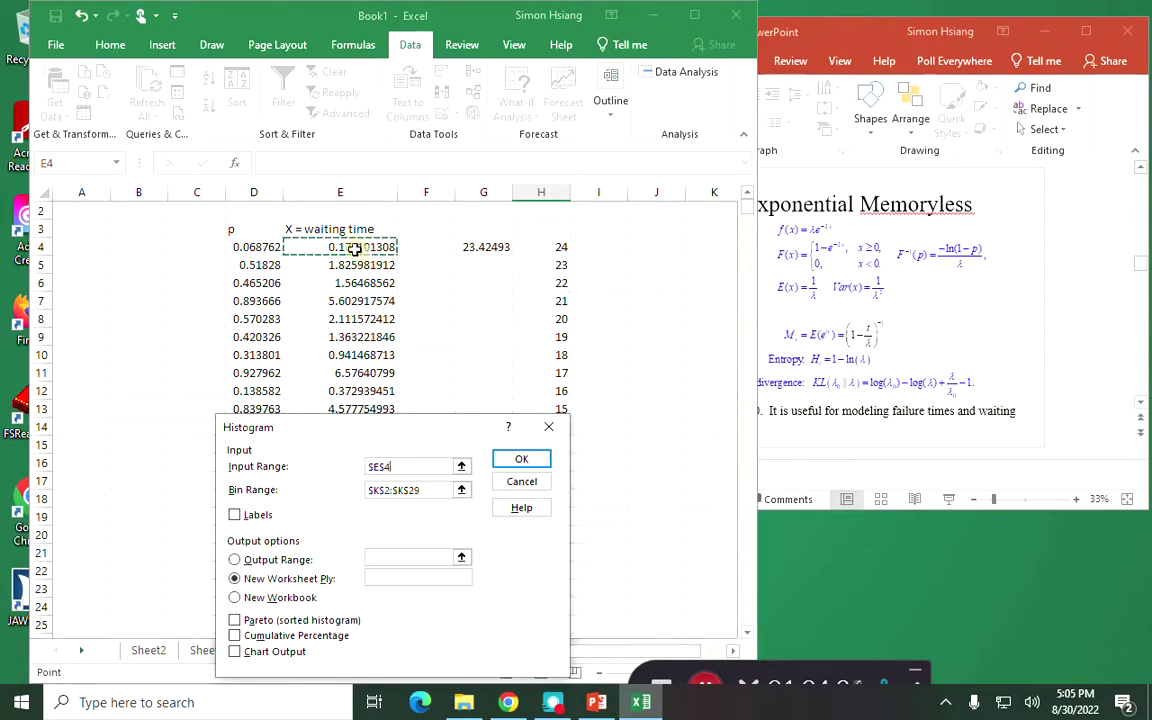
pyautogui.hotkey('ctrl', 'shift', 'Down')
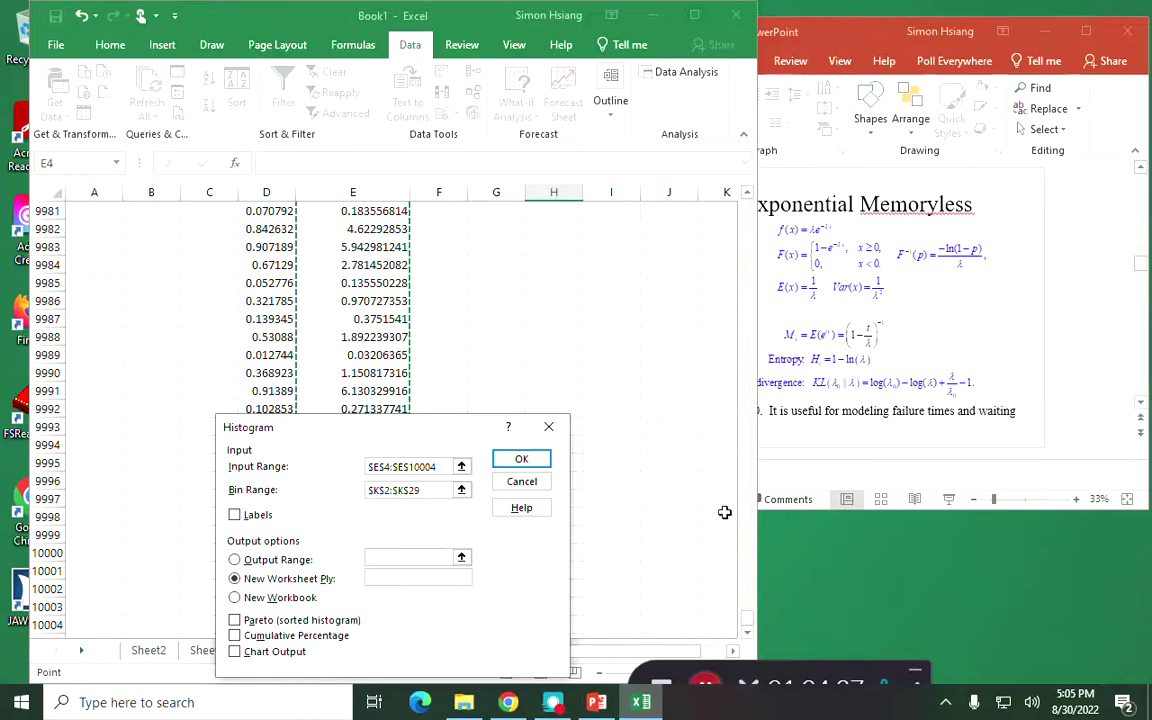
pyautogui.moveTo(751, 626); pyautogui.dragTo(780, 195)
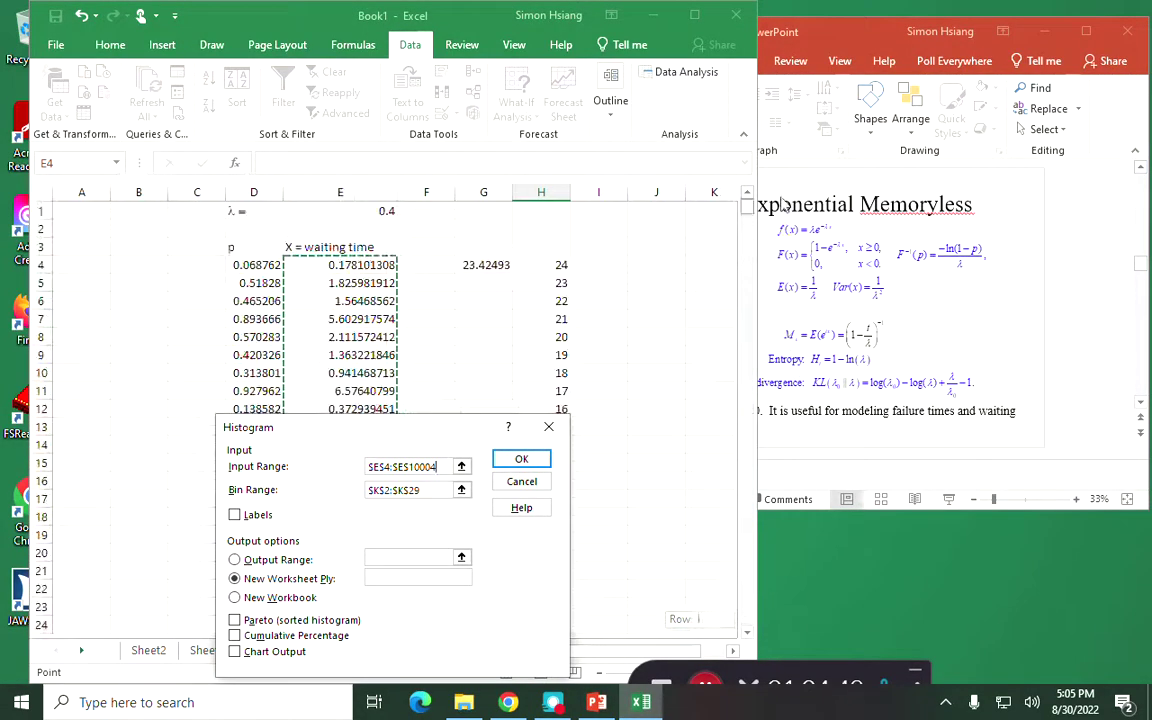
# - Set the histogram's bin range to $H$4:$H$28 and generate the frequency table on a new worksheet
pyautogui.click(429, 488)
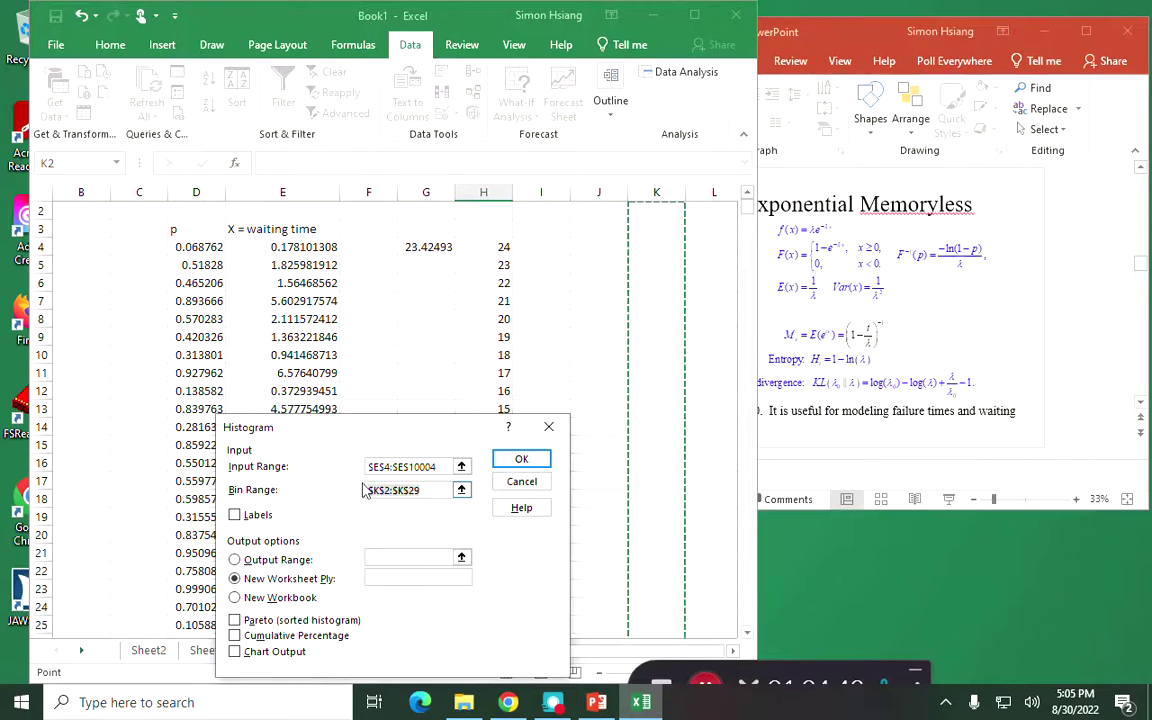
pyautogui.click(501, 245)
pyautogui.scroll(-1, 501, 243)
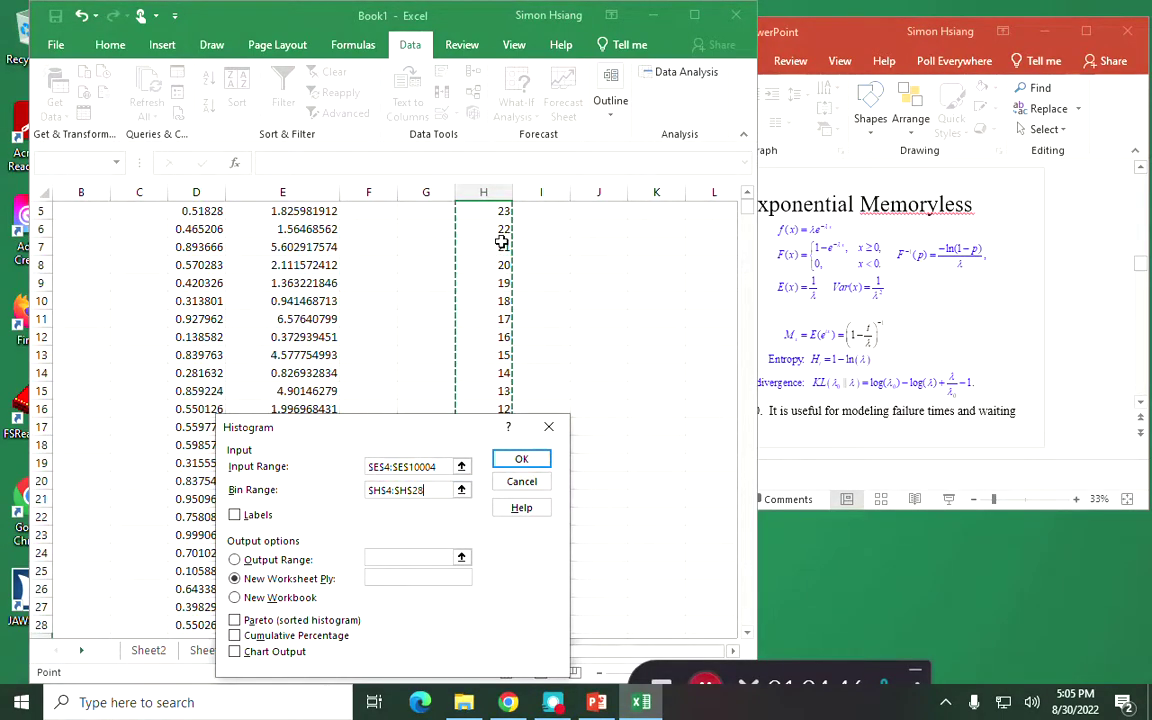
pyautogui.press('Return')
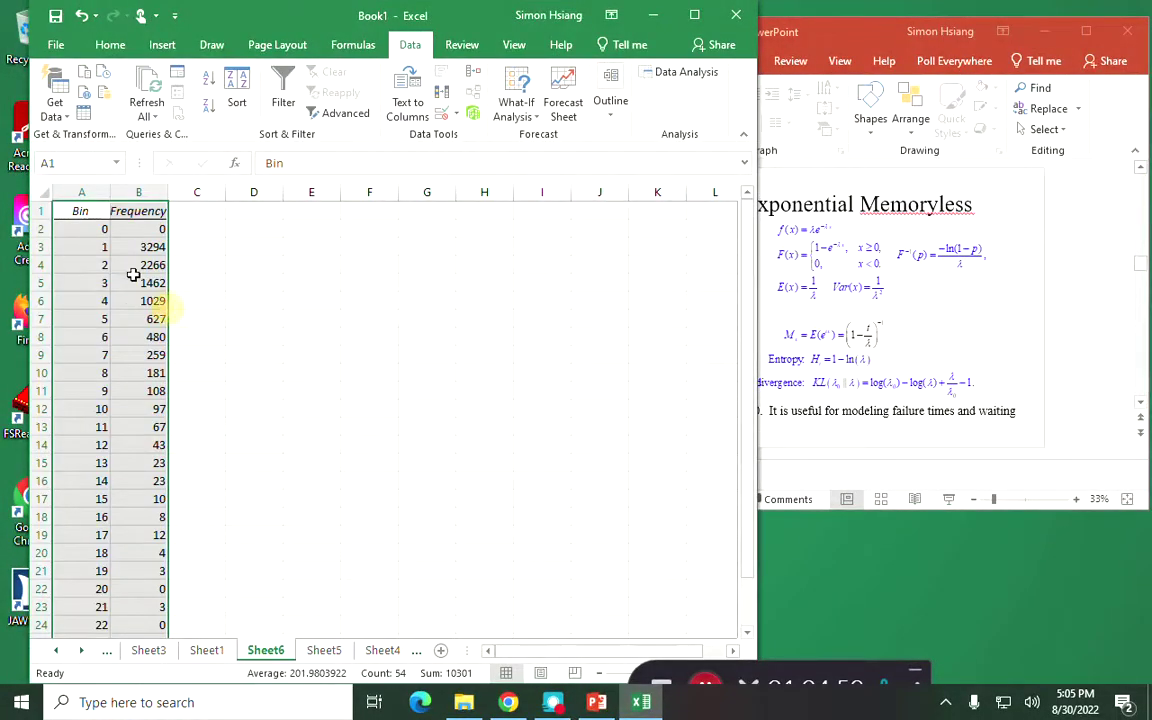
# - Total the bin frequencies B2:B26 with a SUM formula in B29 of the new sheet
pyautogui.click(69, 226)
pyautogui.scroll(-2, 69, 226)
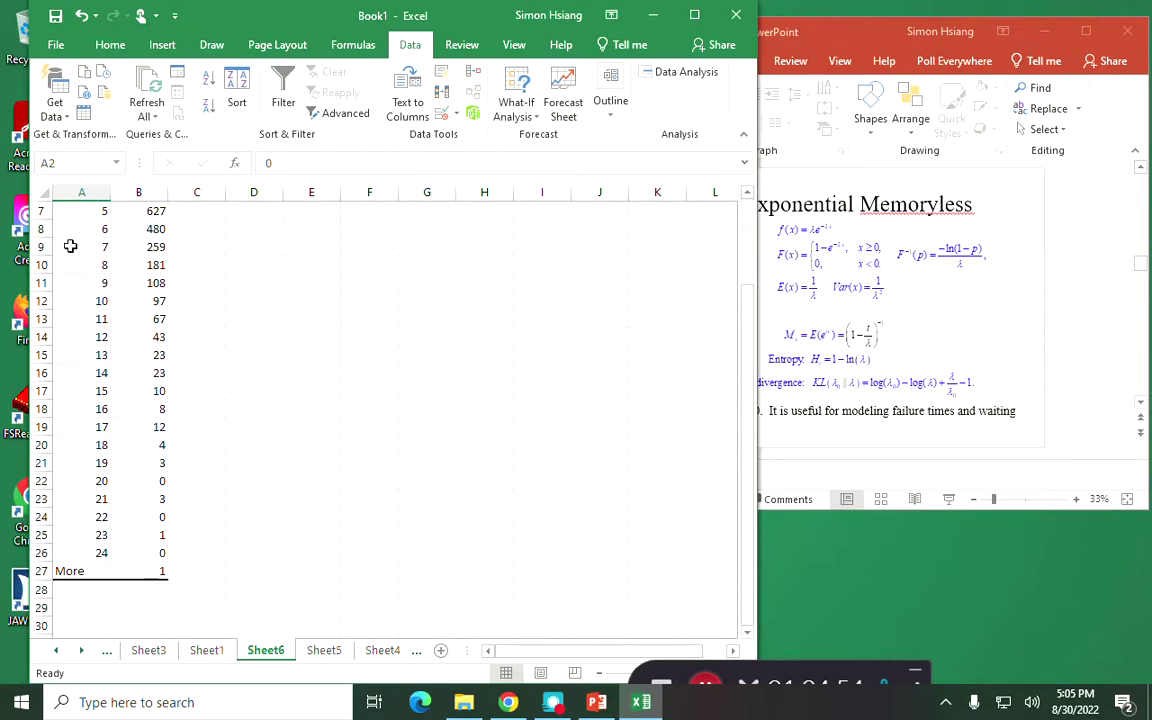
pyautogui.click(121, 603)
pyautogui.write('=s')
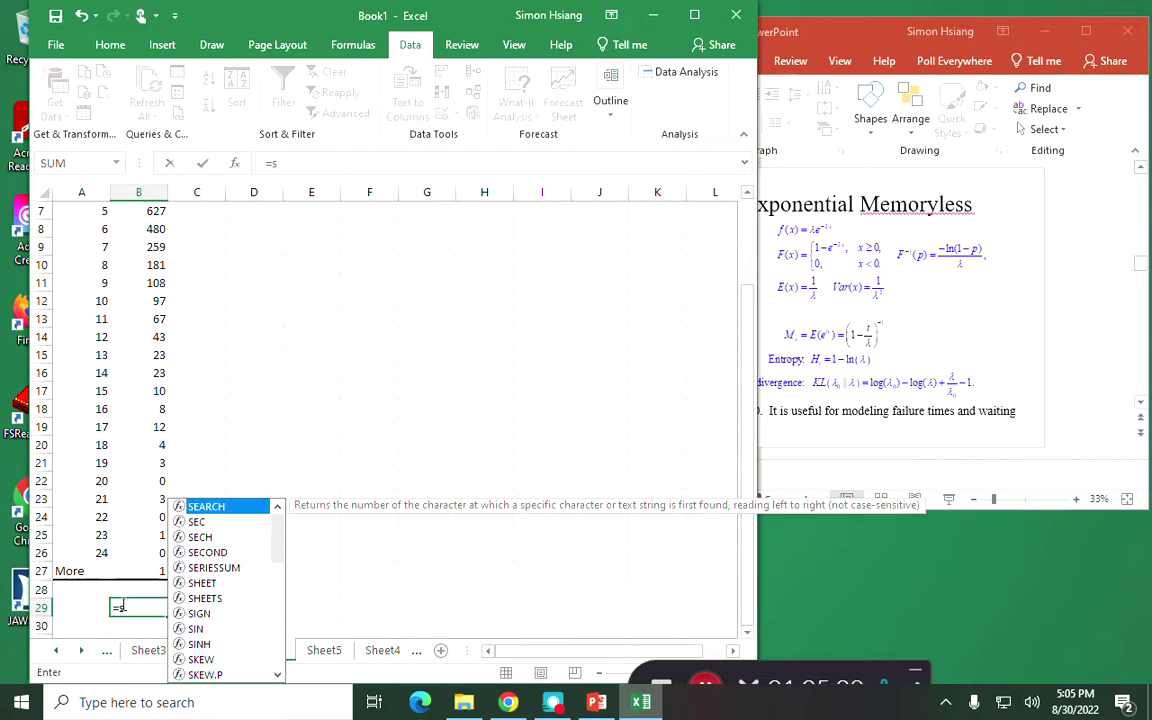
pyautogui.write('um(')
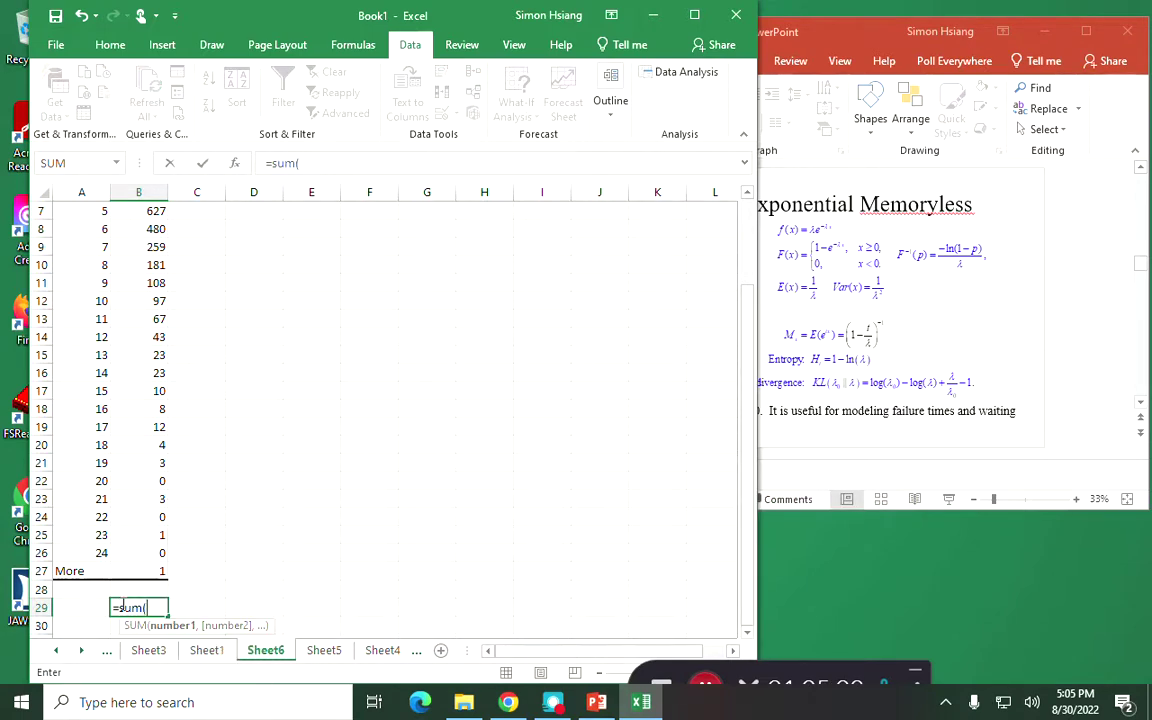
pyautogui.click(155, 553)
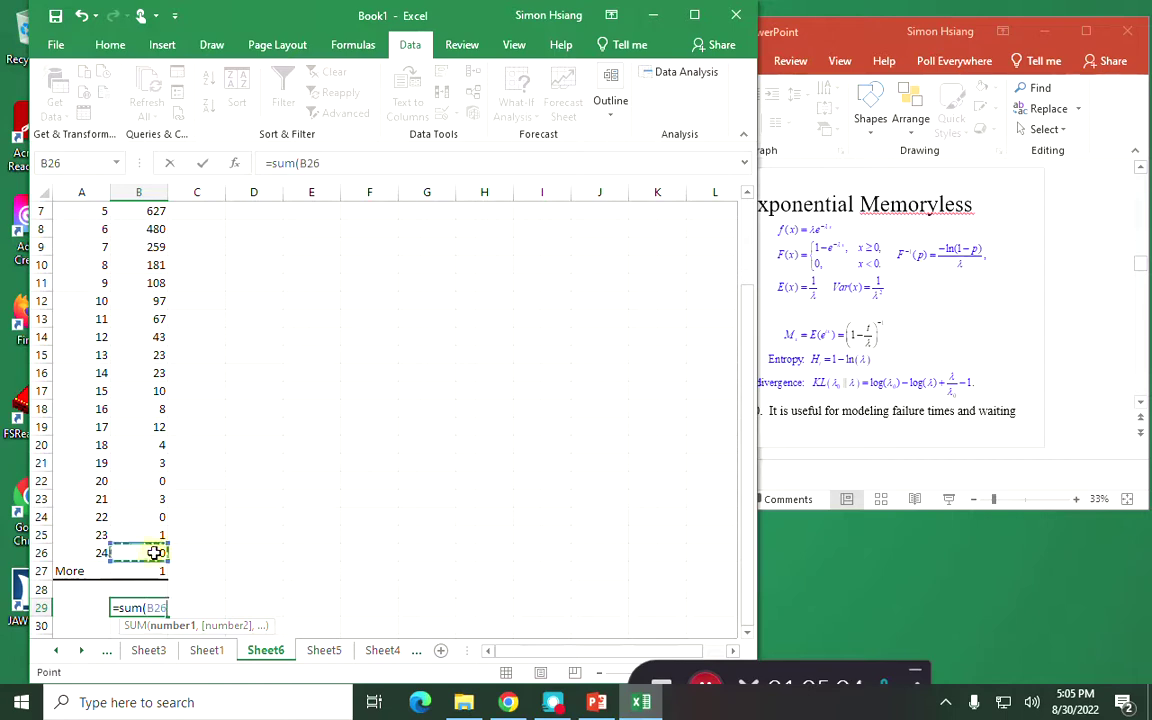
pyautogui.hotkey('ctrl', 'shift', 'Up')
pyautogui.hotkey('shift', 'Down')
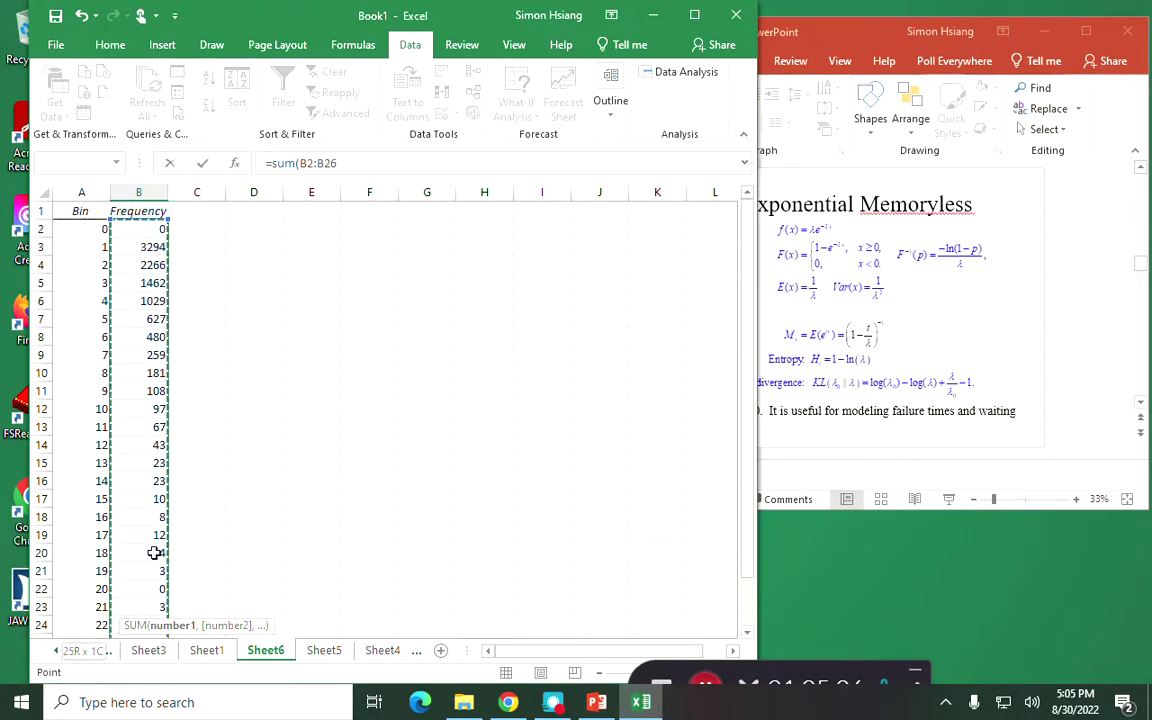
pyautogui.press('Return')
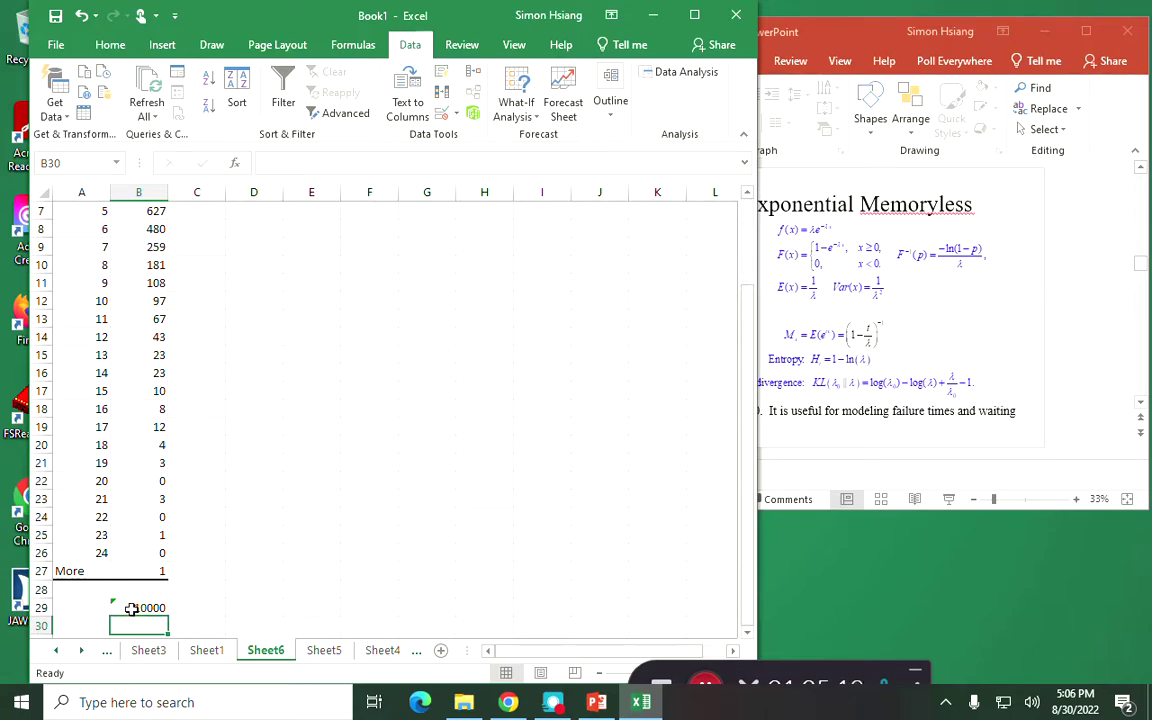
# - Enter a "%" heading in C1 that labels the column as the pdf estimate
pyautogui.click(158, 517)
pyautogui.scroll(2, 157, 510)
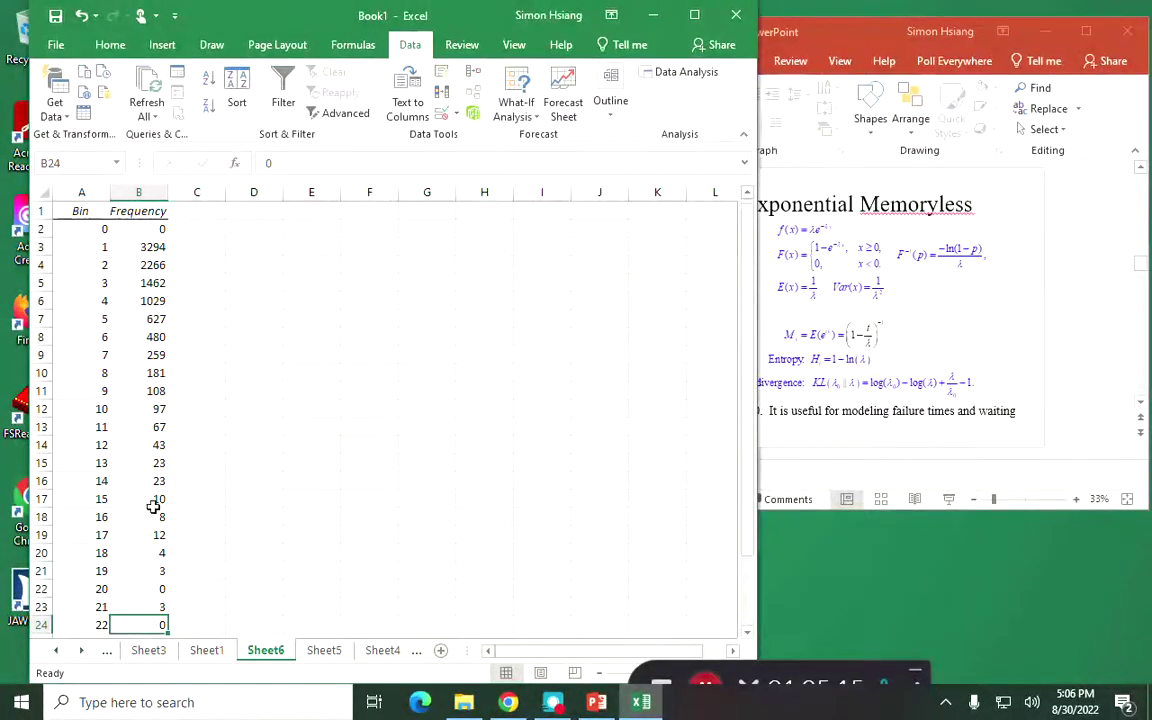
pyautogui.click(194, 210)
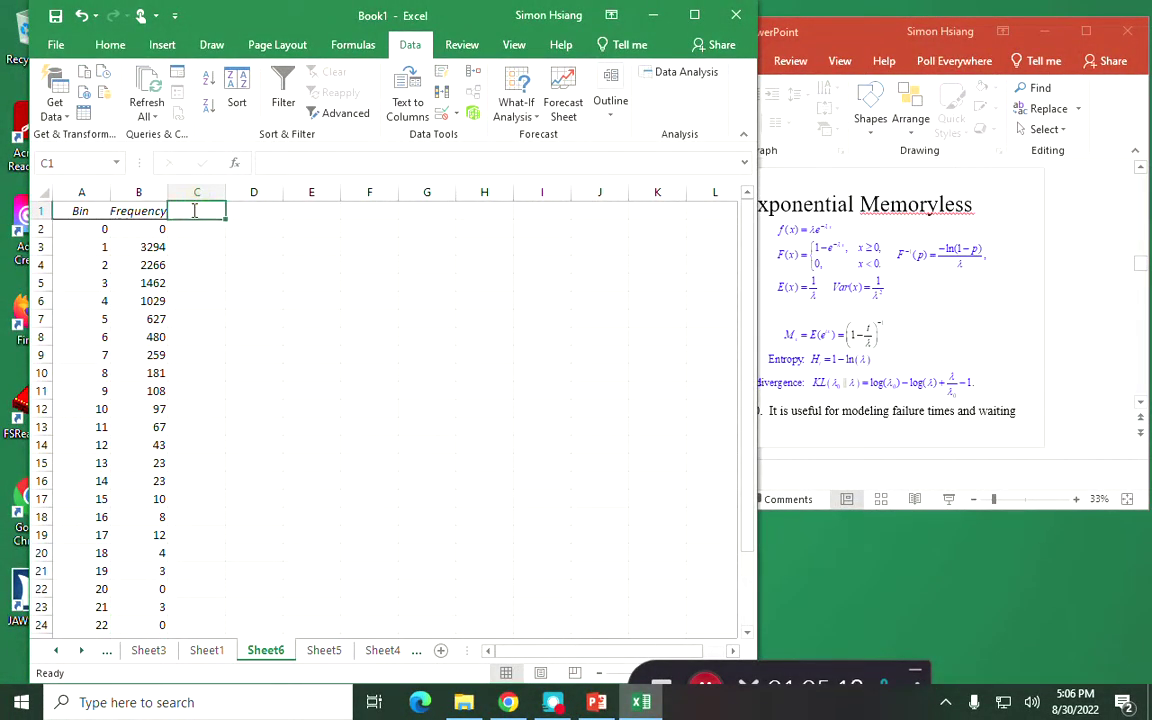
pyautogui.write('#')
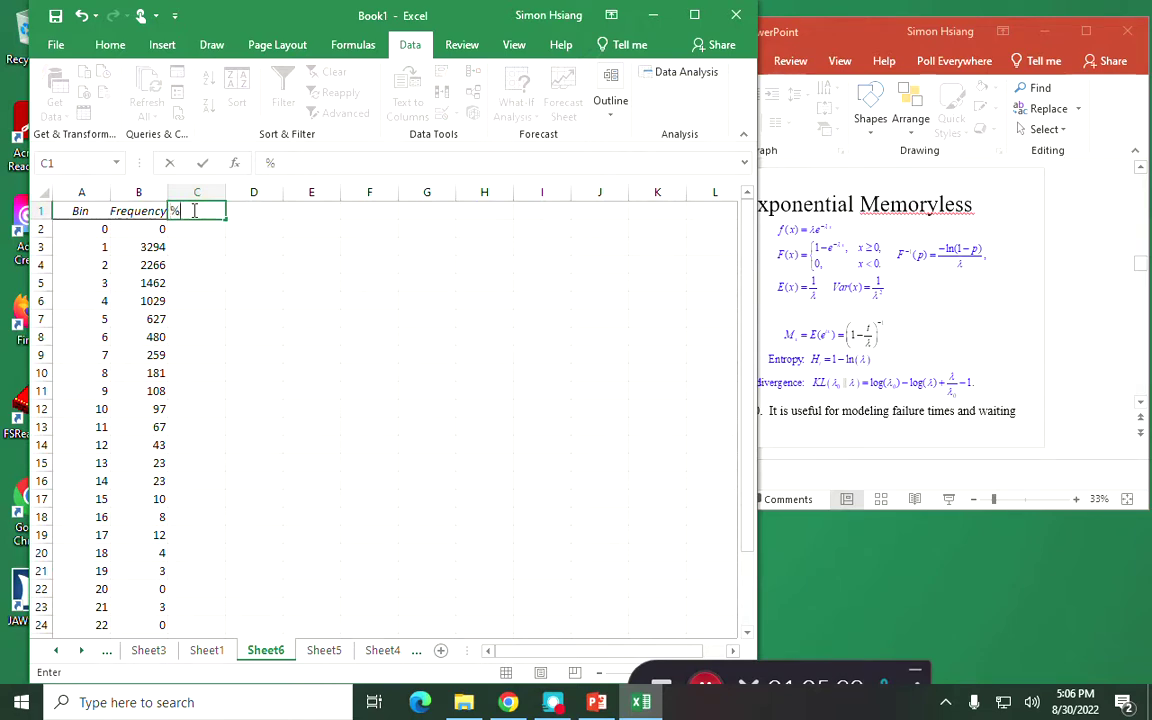
pyautogui.write('m')
pyautogui.press('Return')
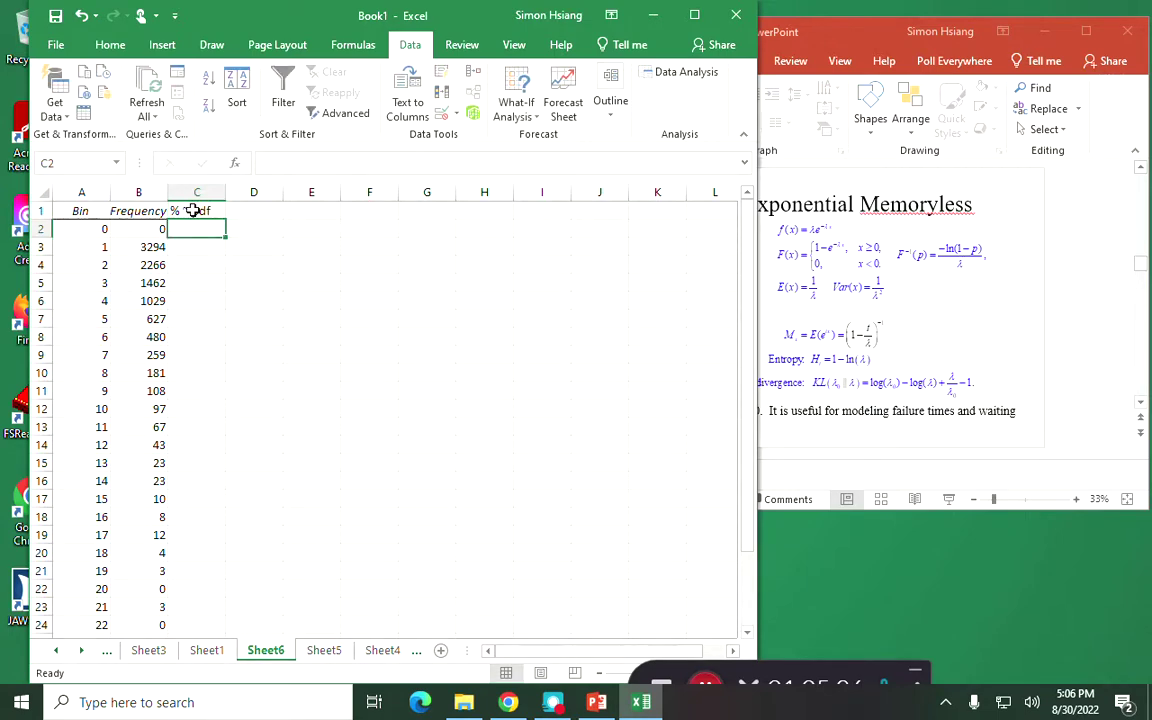
# - Enter the formula =B2/10000 in C2 to convert the first bin's frequency to a proportion
pyautogui.write('=')
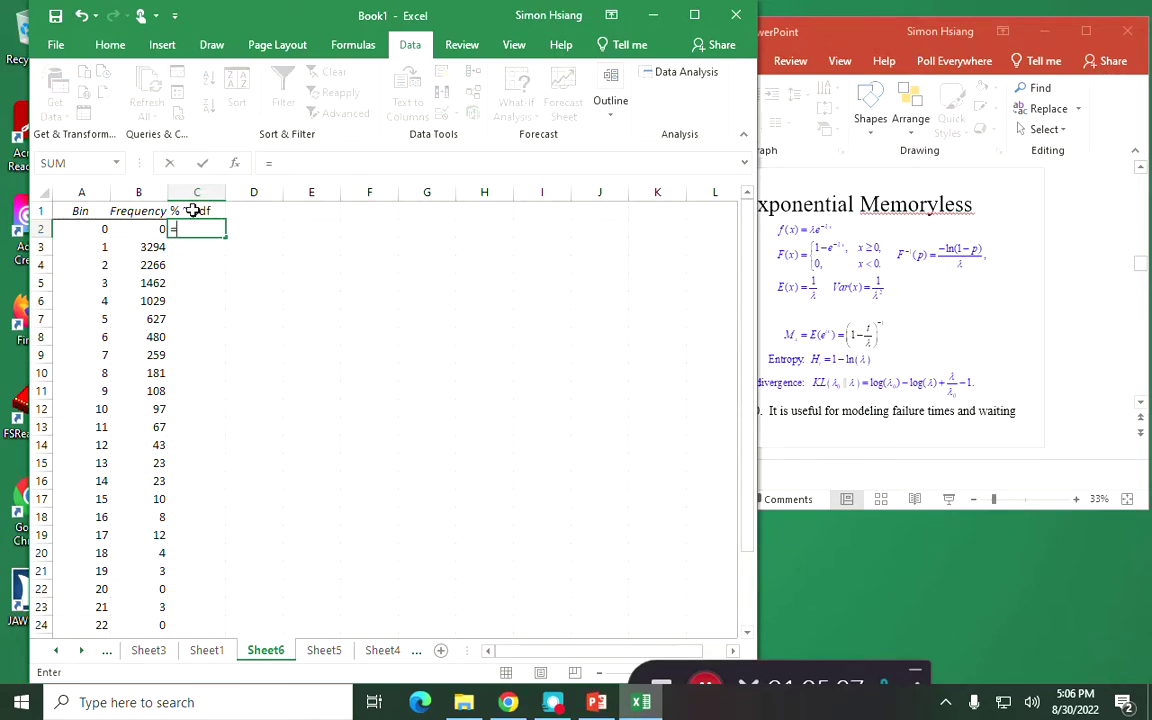
pyautogui.click(155, 228)
pyautogui.write('/10000')
pyautogui.hotkey('ctrl', 'Return')
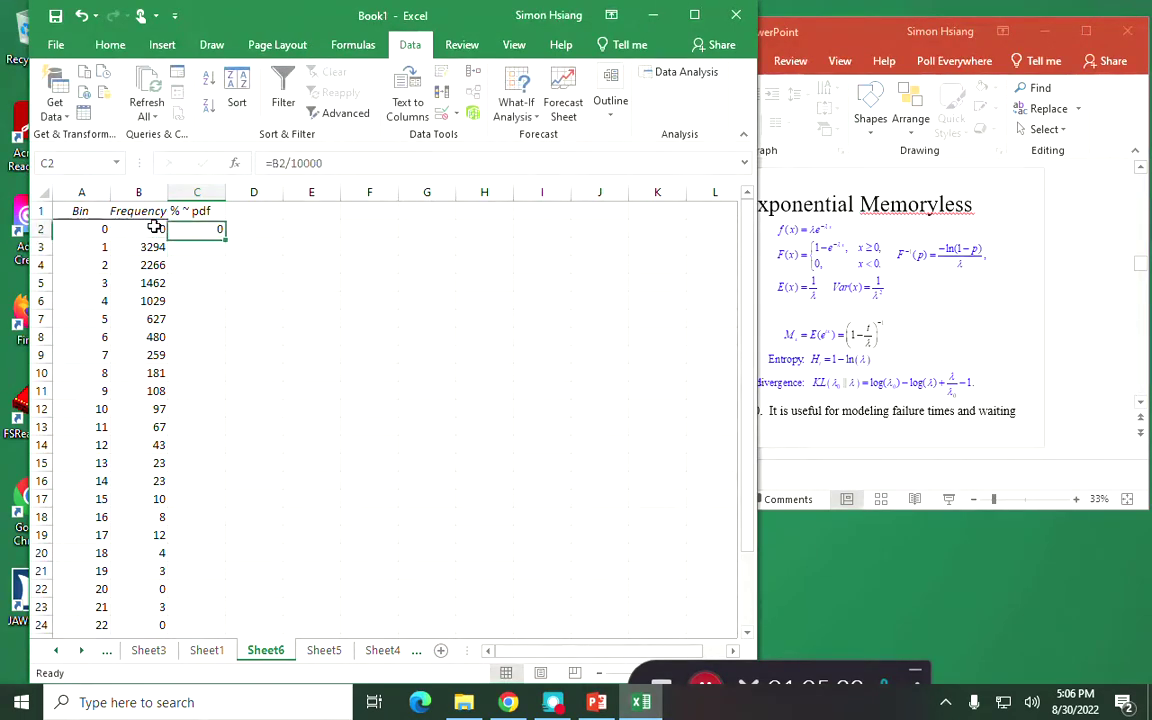
# - Enter the column heading "cdf" in D1
pyautogui.press('Up')
pyautogui.press('Right')
pyautogui.write('c')
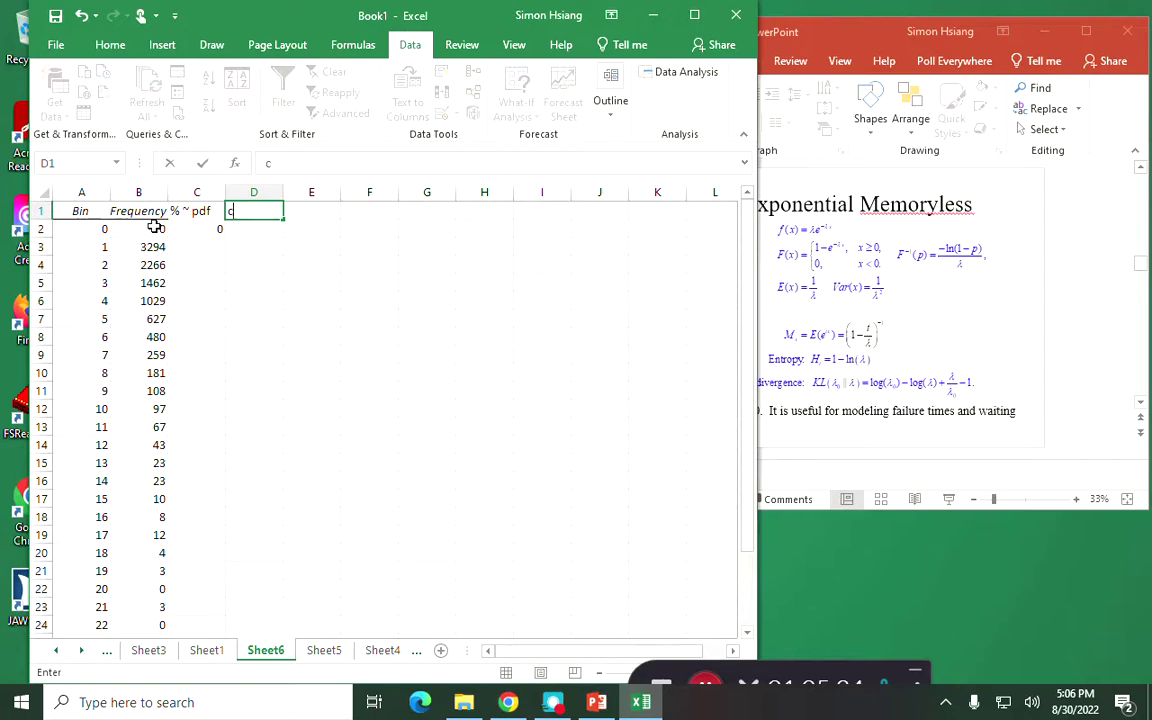
pyautogui.press('Return')
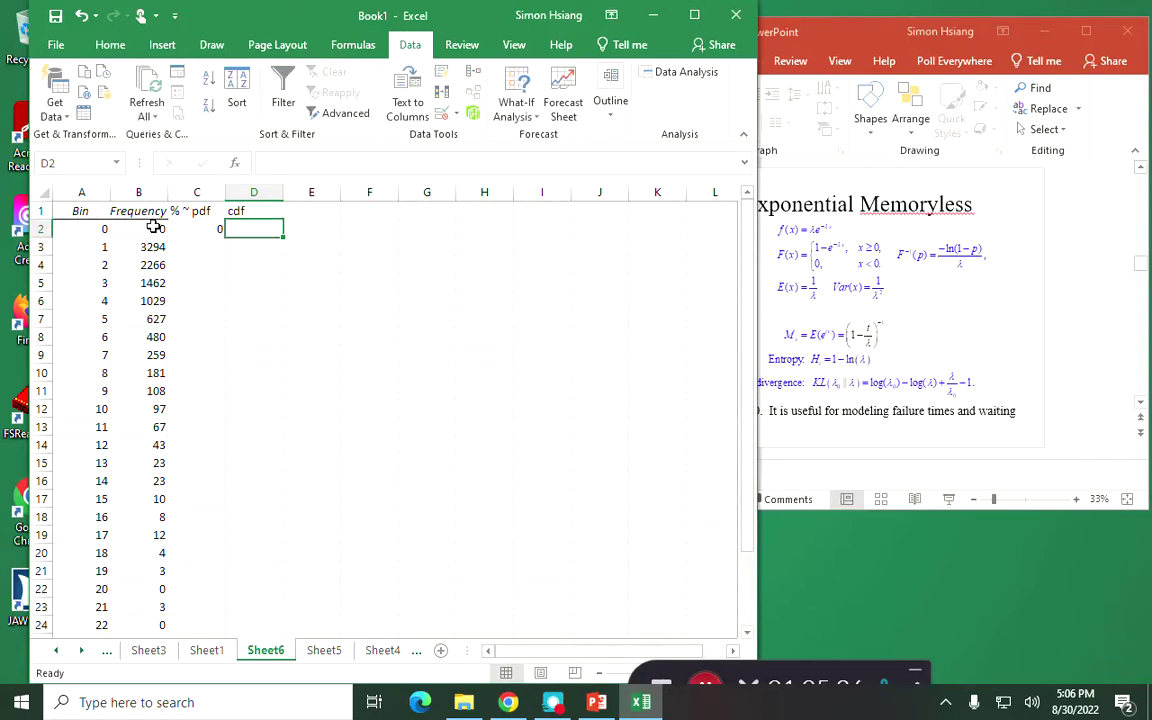
pyautogui.click(38, 228)
pyautogui.rightClick(38, 228)
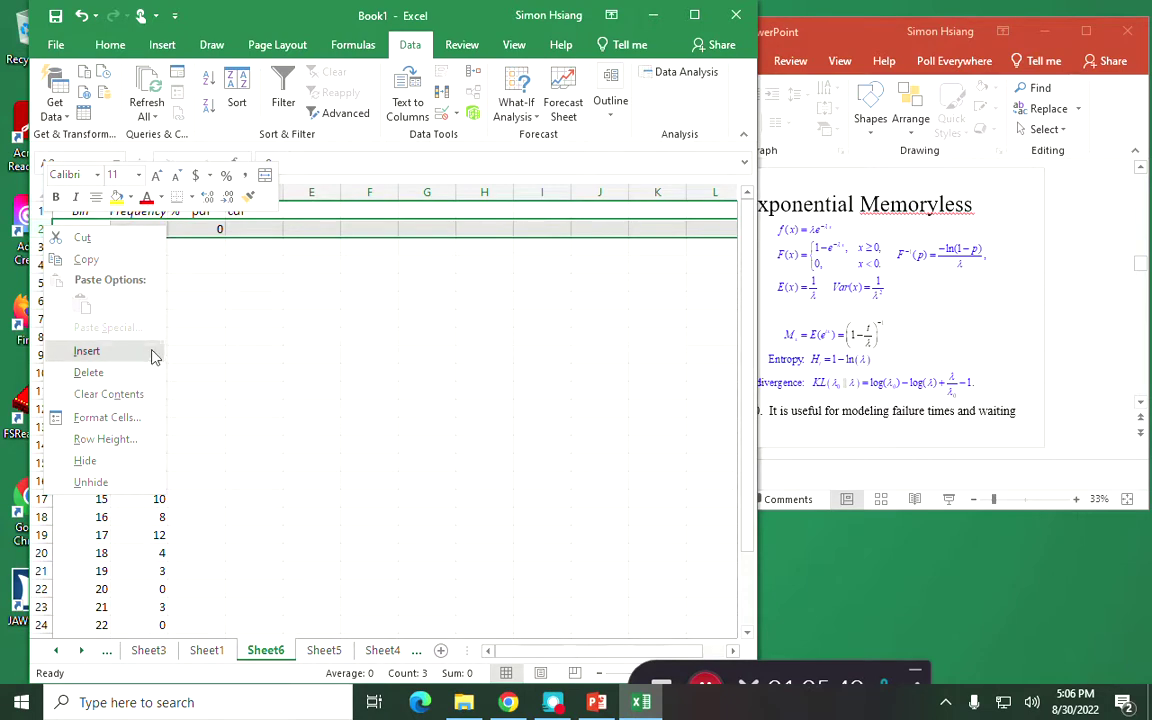
pyautogui.press('Escape')
pyautogui.click(183, 245)
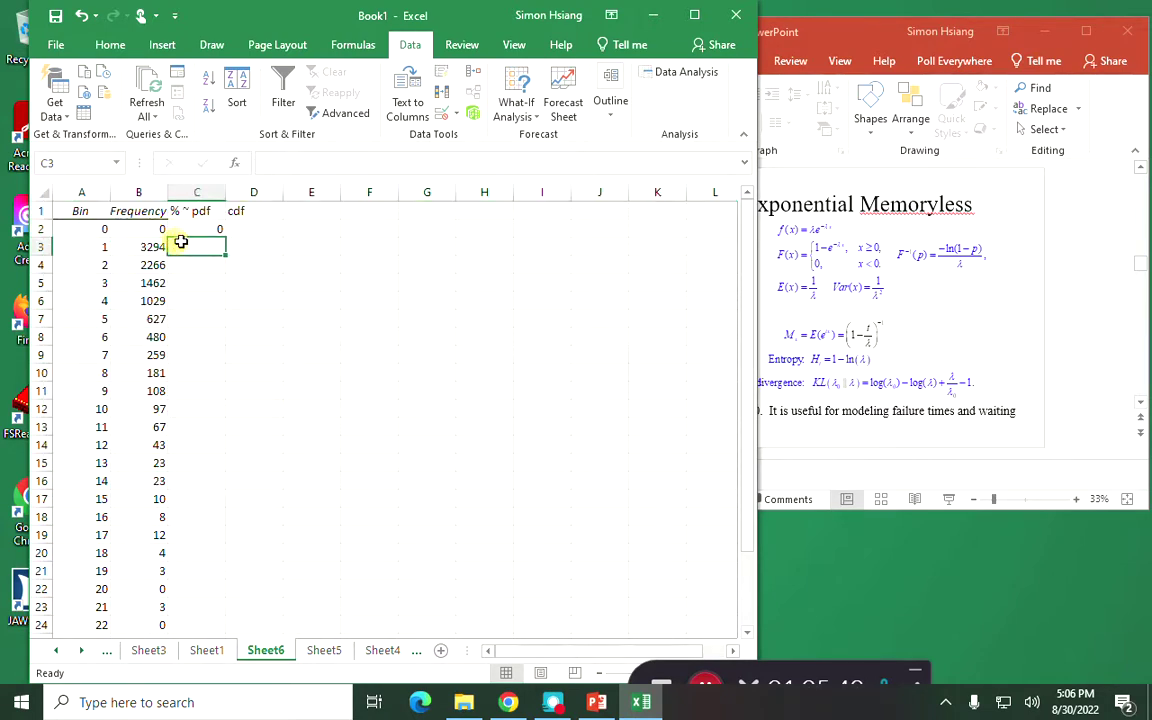
# - Insert a blank row above the bin 0 row and enter a starting cdf value of 0 in D2
pyautogui.click(45, 228)
pyautogui.rightClick(45, 230)
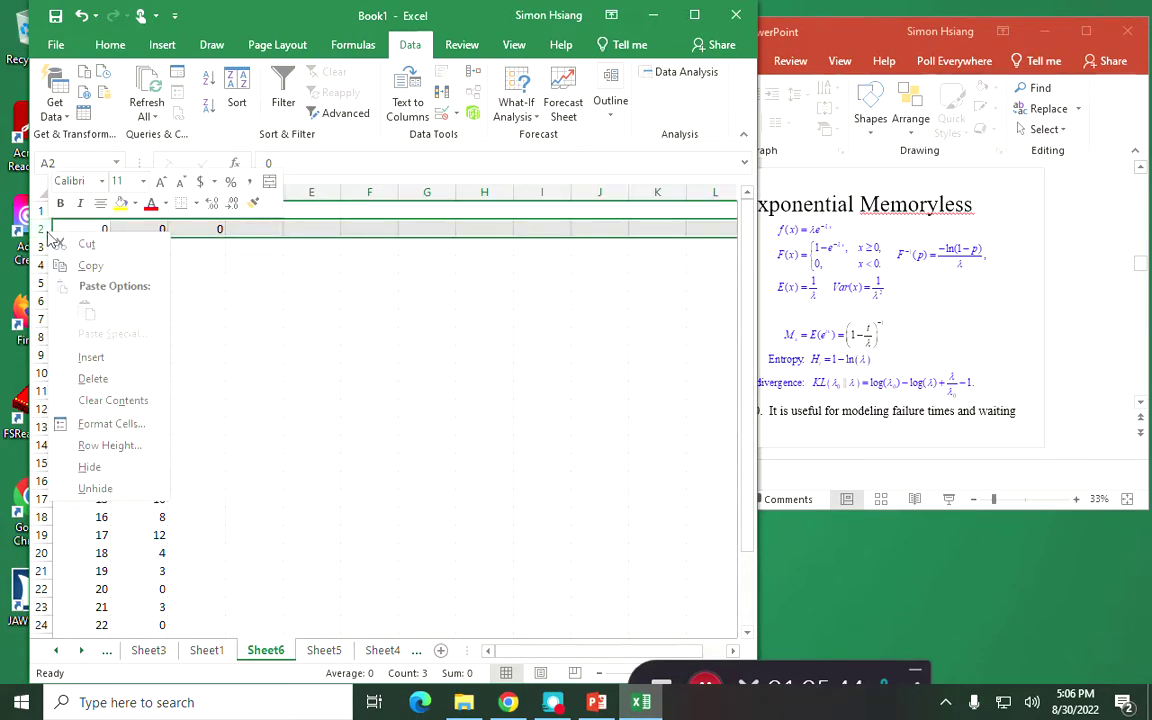
pyautogui.click(132, 357)
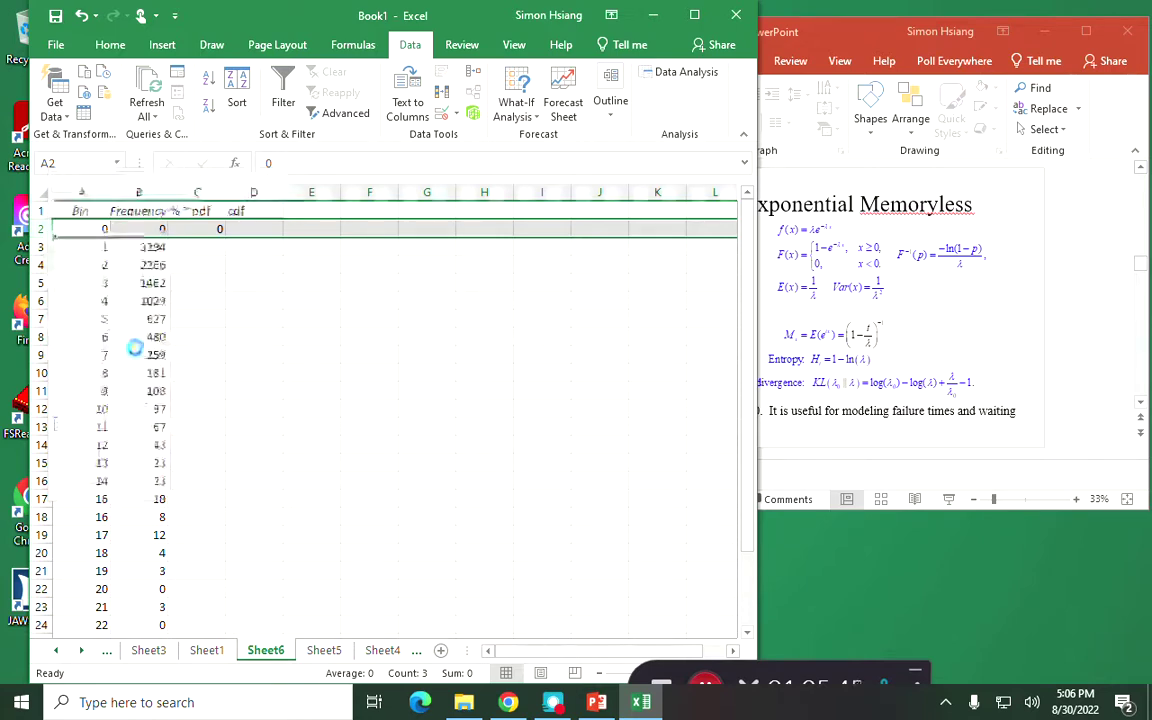
pyautogui.click(259, 229)
pyautogui.write('0')
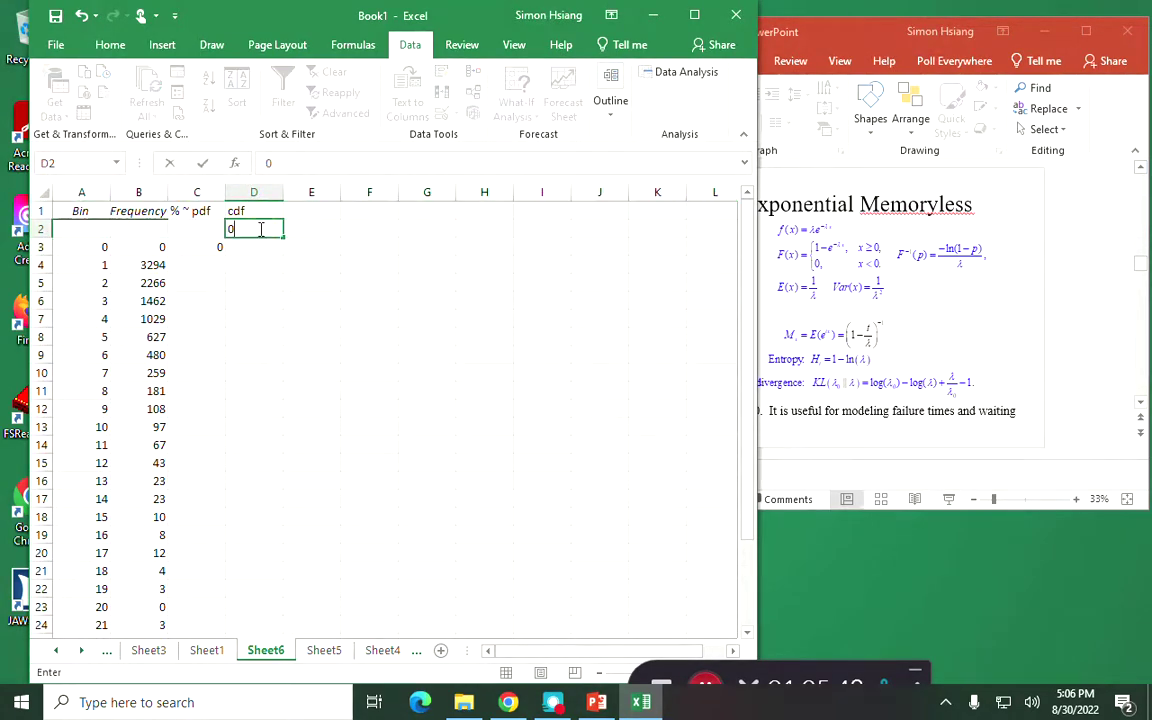
pyautogui.press('Return')
# - Enter the formula =D2+C3 in D3 to accumulate the pdf column into the cdf
pyautogui.write('=')
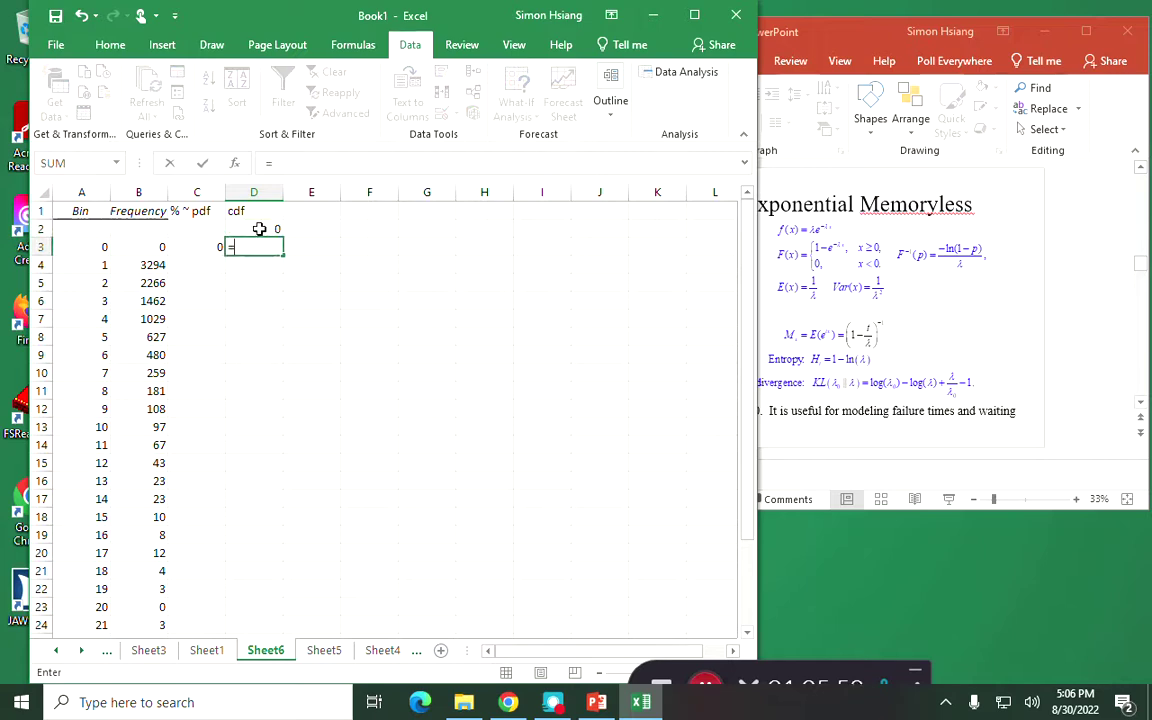
pyautogui.click(252, 229)
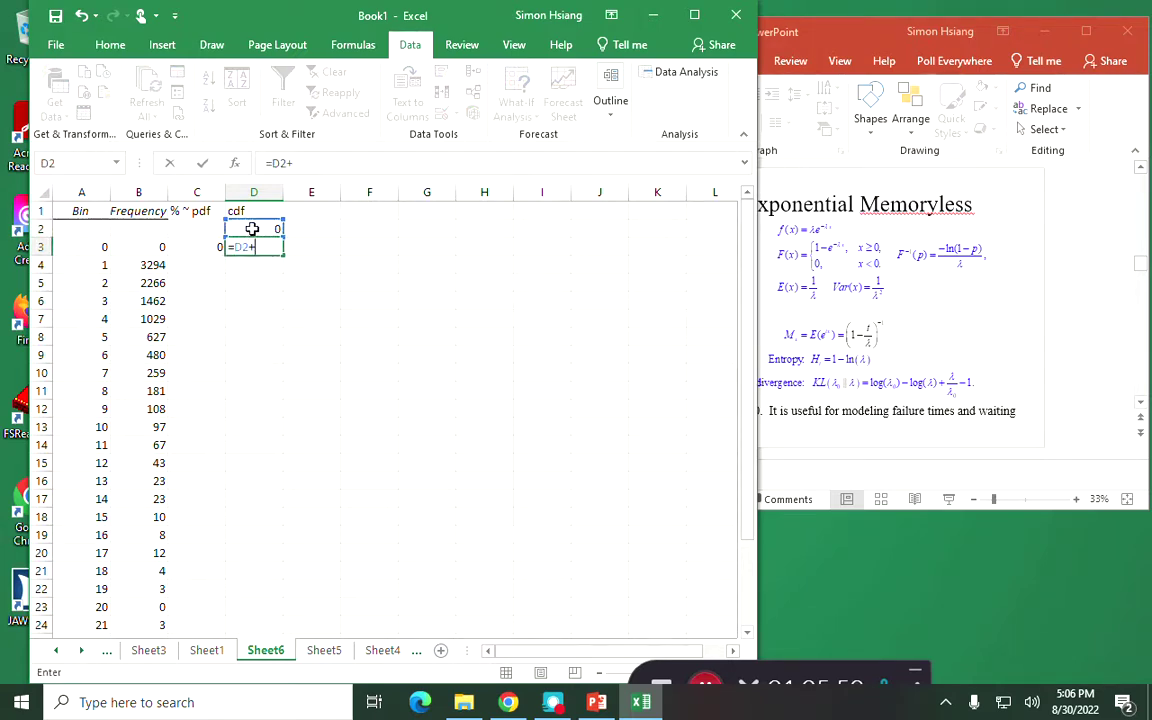
pyautogui.click(205, 247)
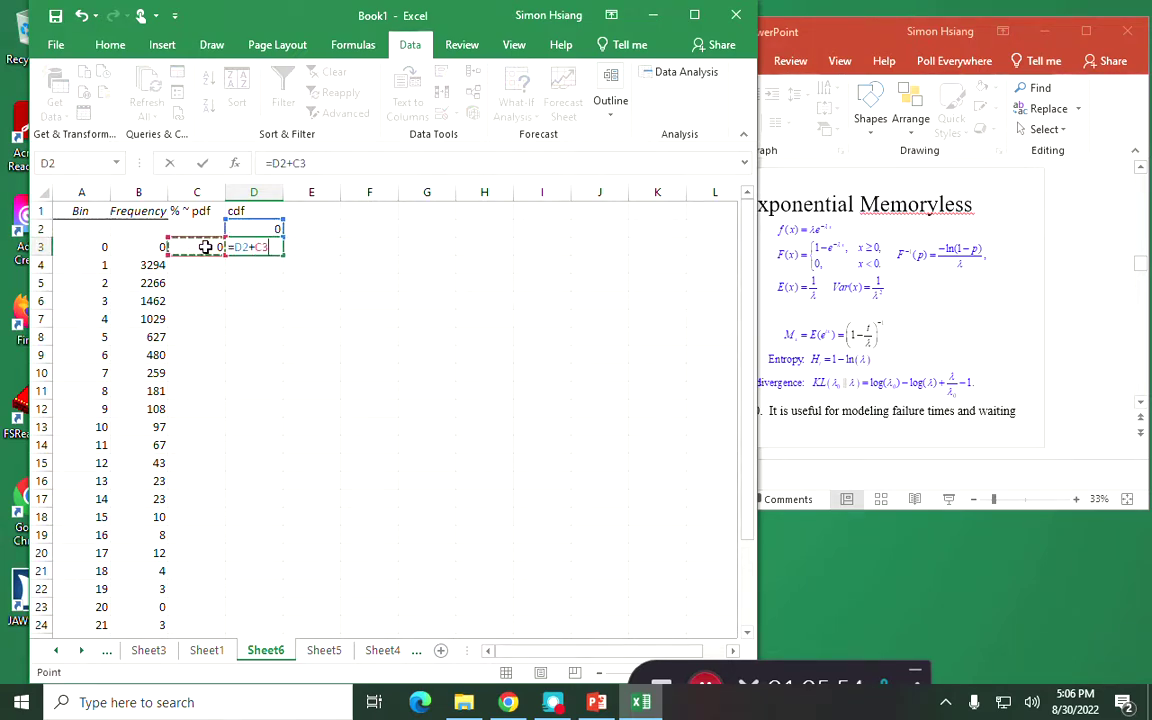
pyautogui.press('Return')
# - Copy the pdf and cdf formulas from C3:D3 down through row 27, covering bins 1 to 24
pyautogui.moveTo(205, 247); pyautogui.dragTo(231, 591)
pyautogui.hotkey('ctrl', 'c')
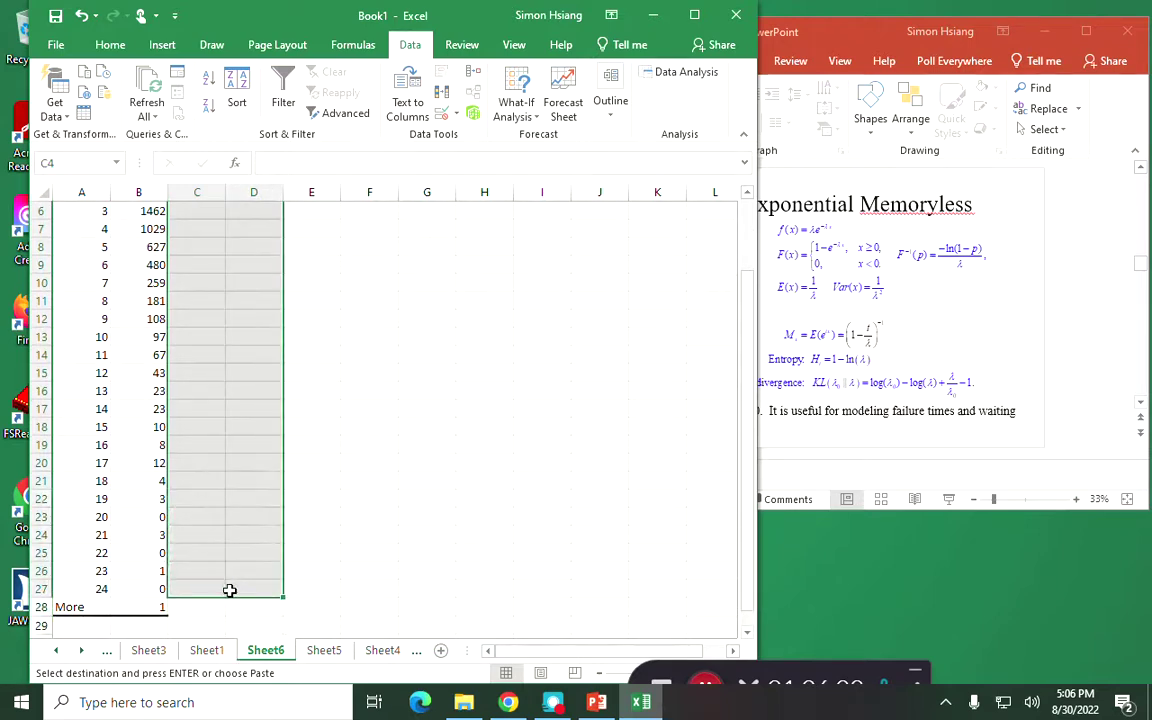
pyautogui.press('Return')
pyautogui.scroll(-2, 255, 560)
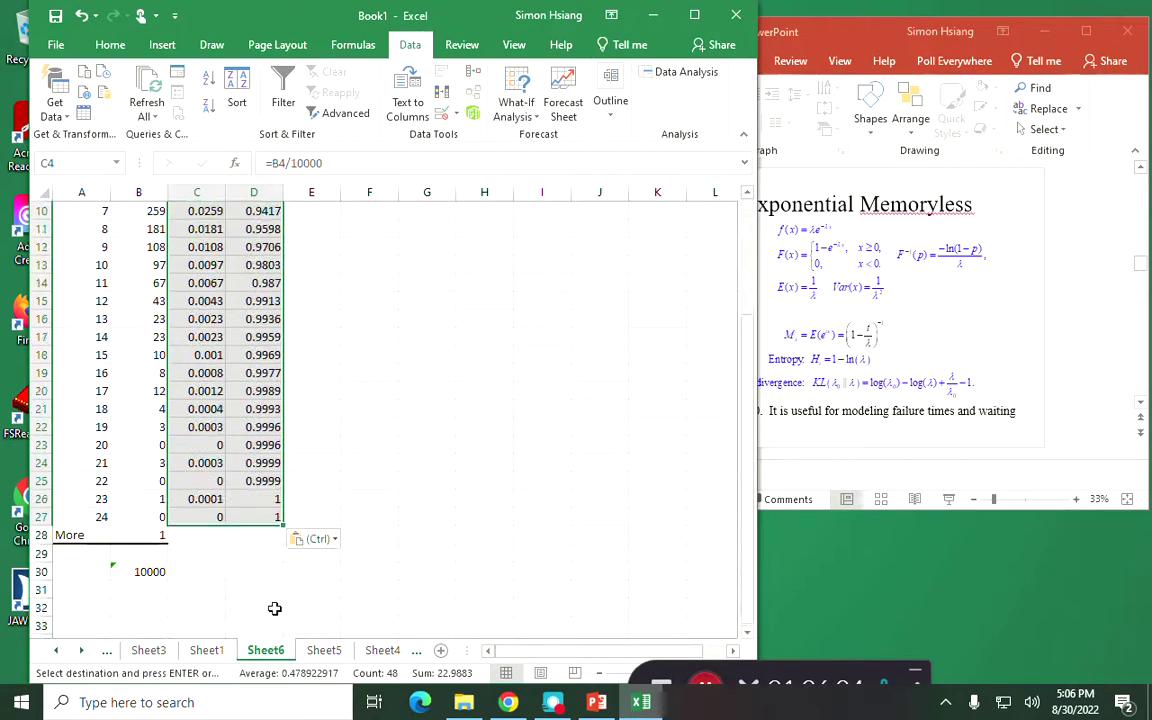
pyautogui.scroll(3, 231, 478)
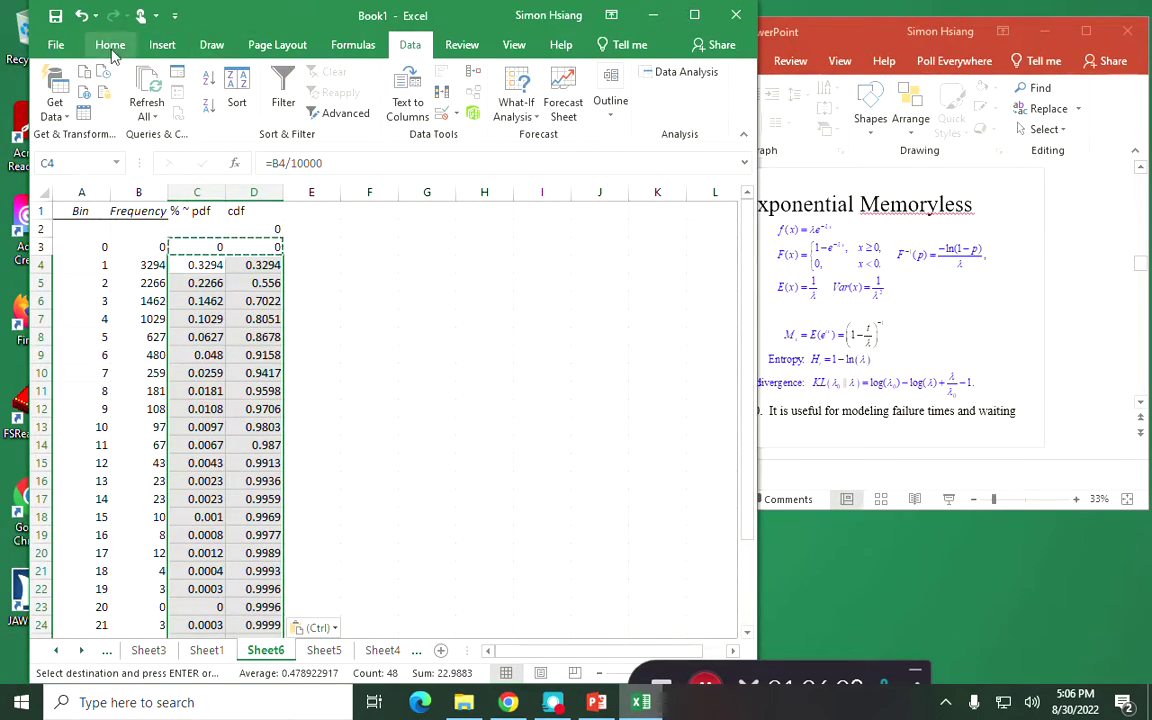
pyautogui.click(162, 44)
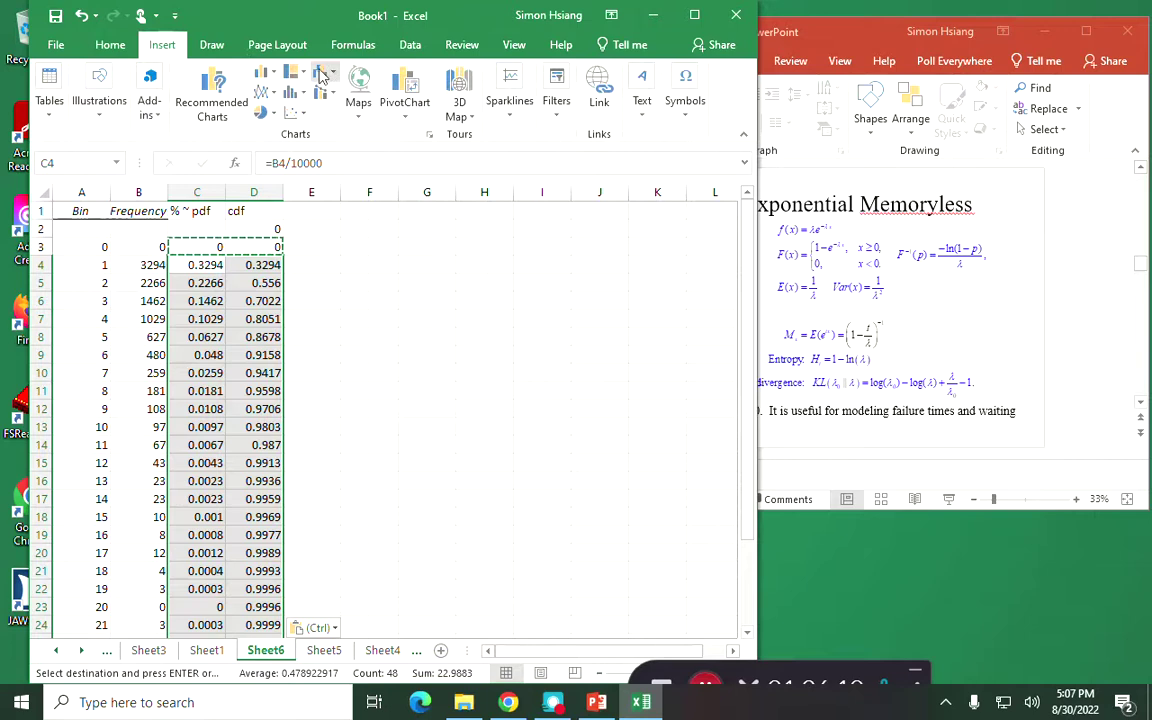
pyautogui.click(302, 93)
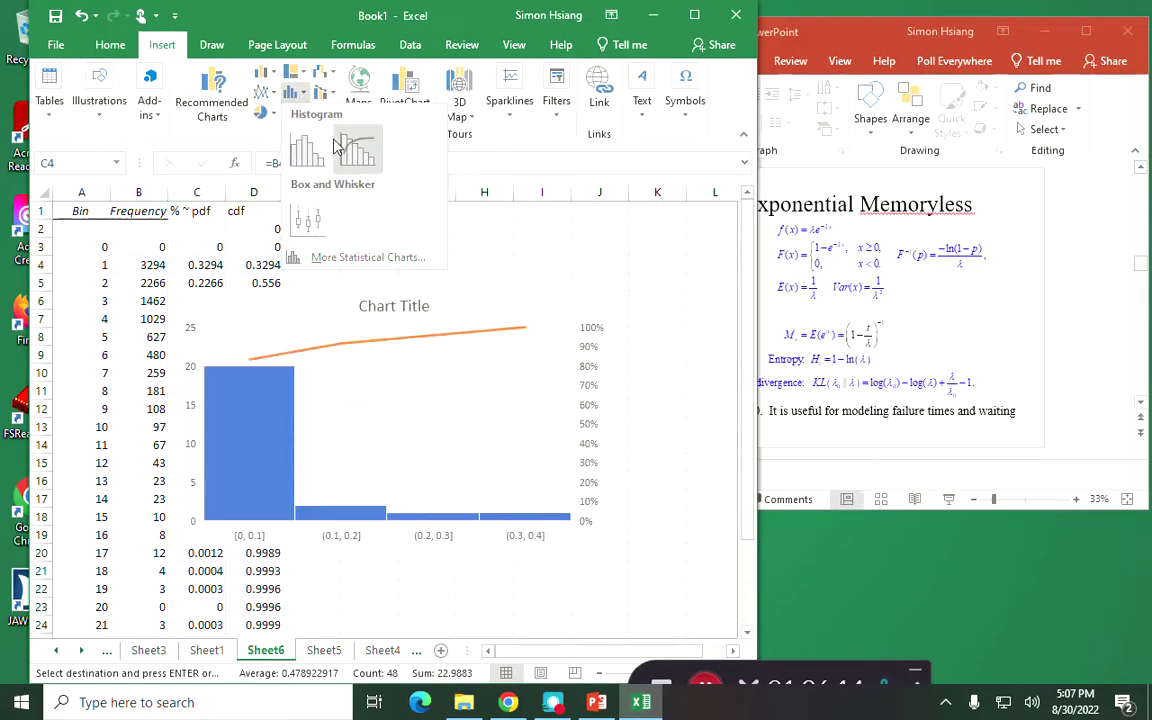
pyautogui.press('Escape')
pyautogui.click(150, 318)
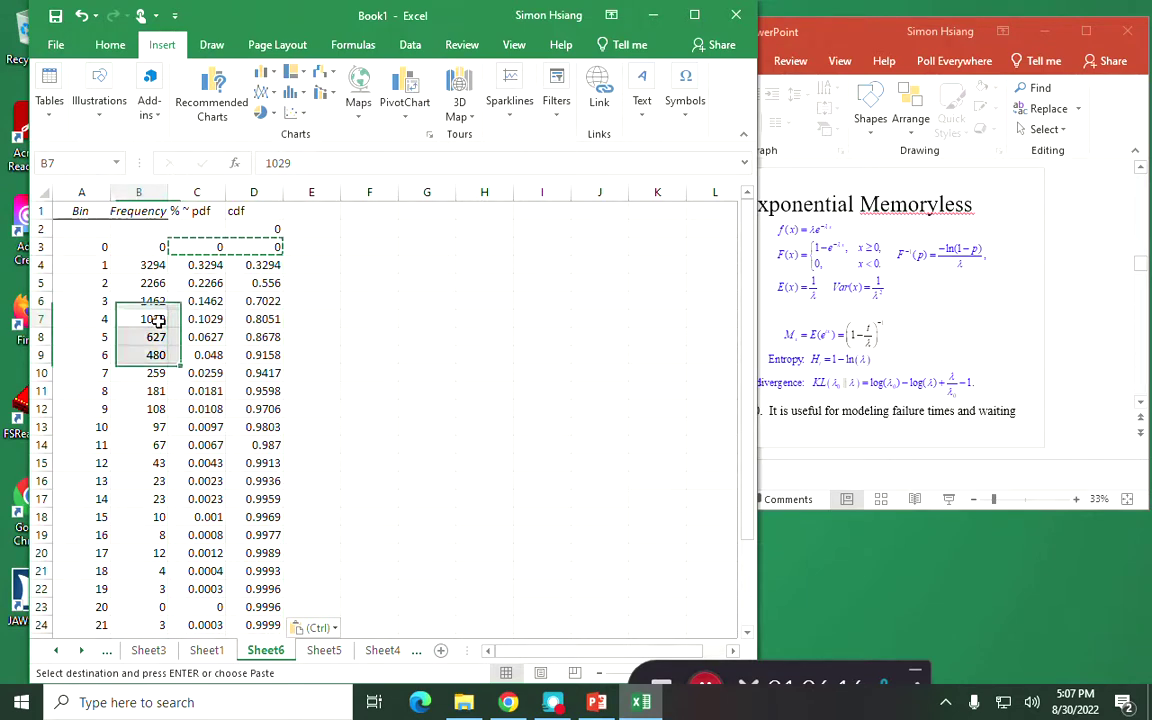
pyautogui.click(197, 232)
pyautogui.click(198, 243)
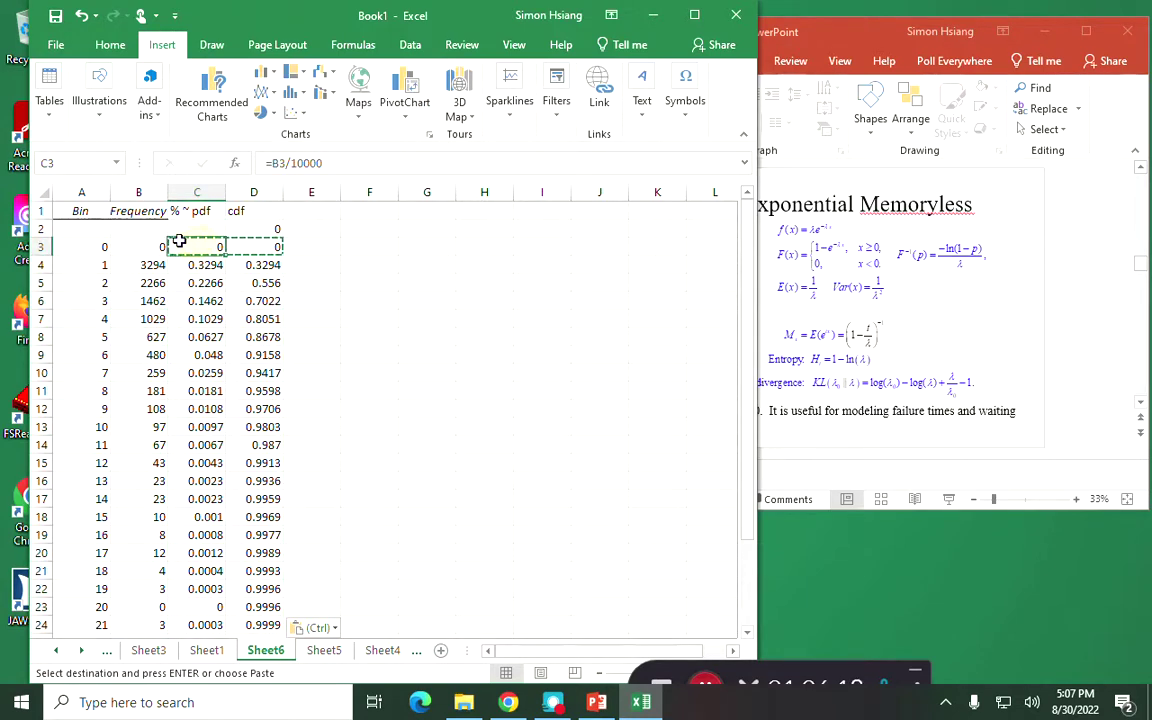
# - Plot bins against frequencies from A3:B27 as a scatter chart with straight lines and place it beside the table
pyautogui.moveTo(85, 243); pyautogui.dragTo(117, 243)
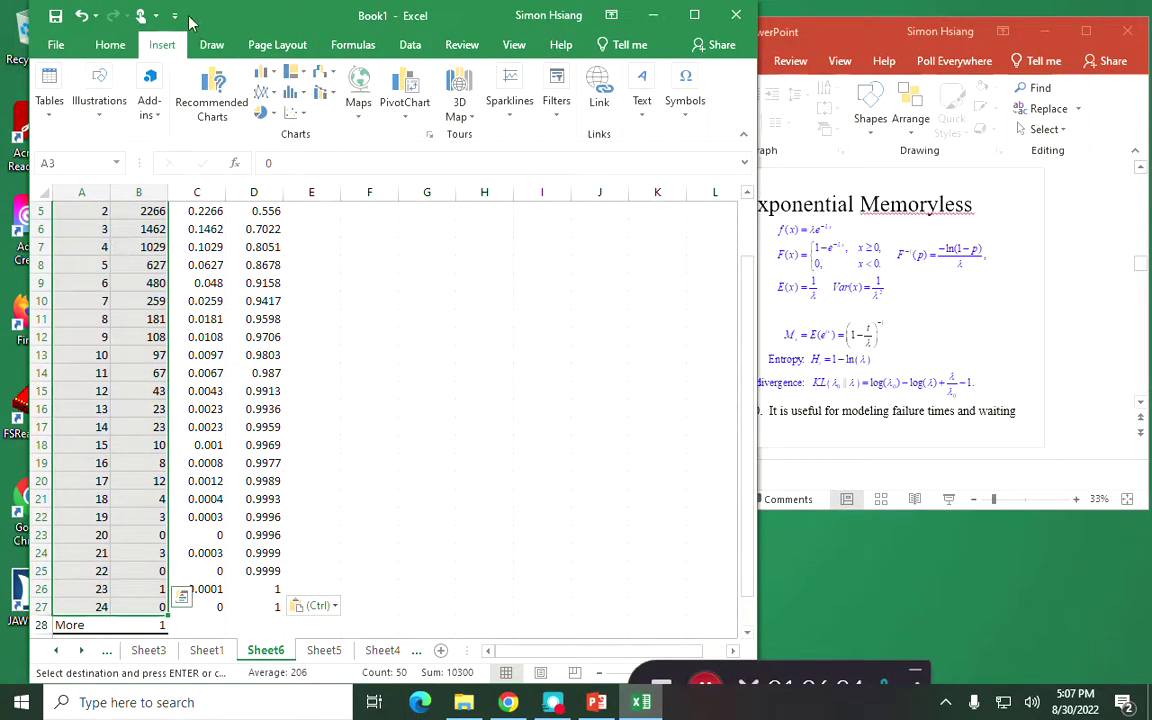
pyautogui.click(293, 112)
pyautogui.click(358, 220)
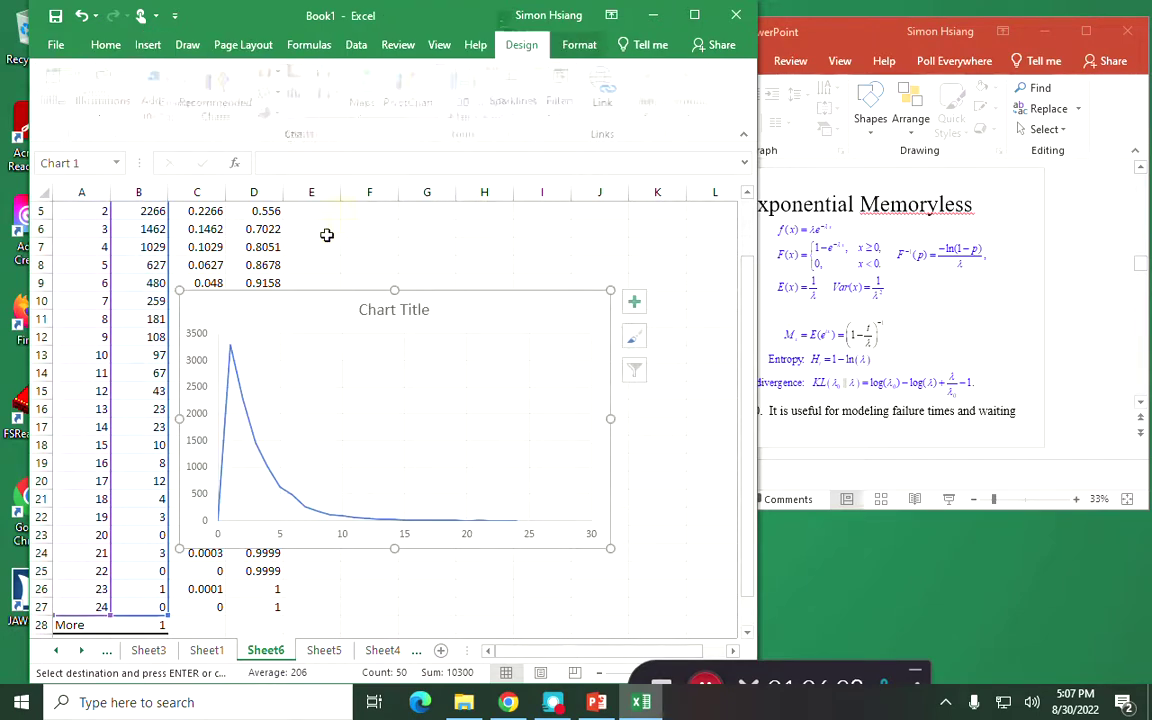
pyautogui.moveTo(292, 305); pyautogui.dragTo(419, 216)
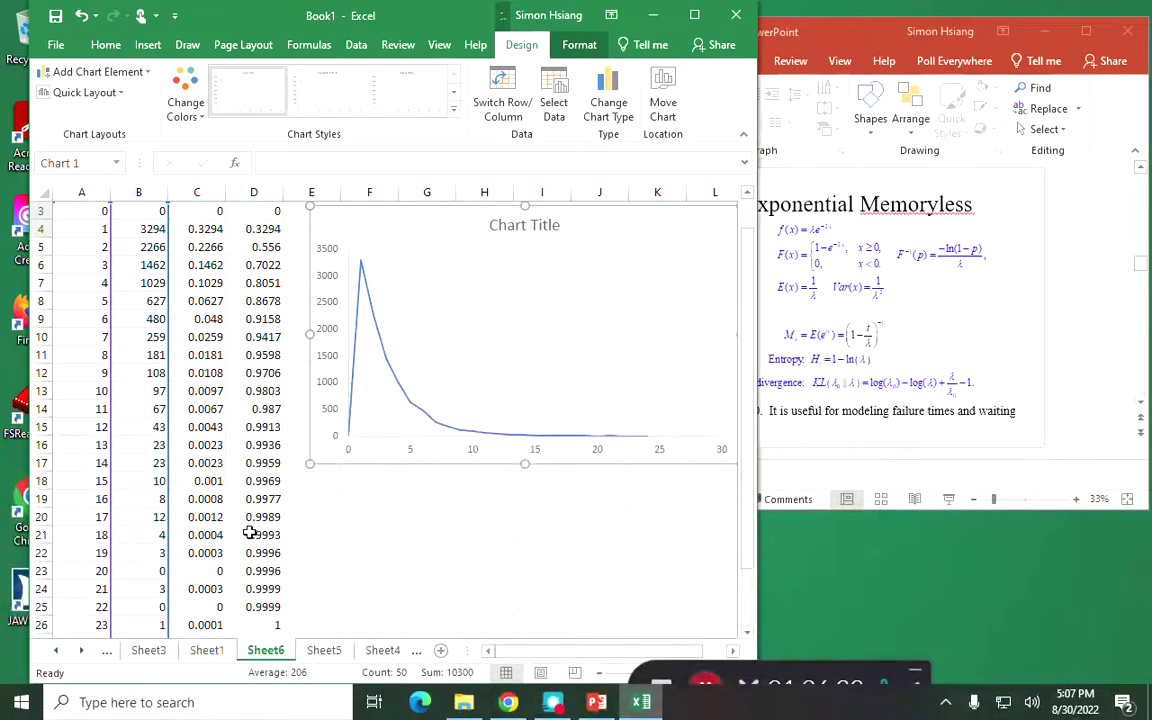
# - Paste a copy of the frequency chart, switch its series values to the pdf column C3:C27, and move it below the original's title
pyautogui.click(296, 407)
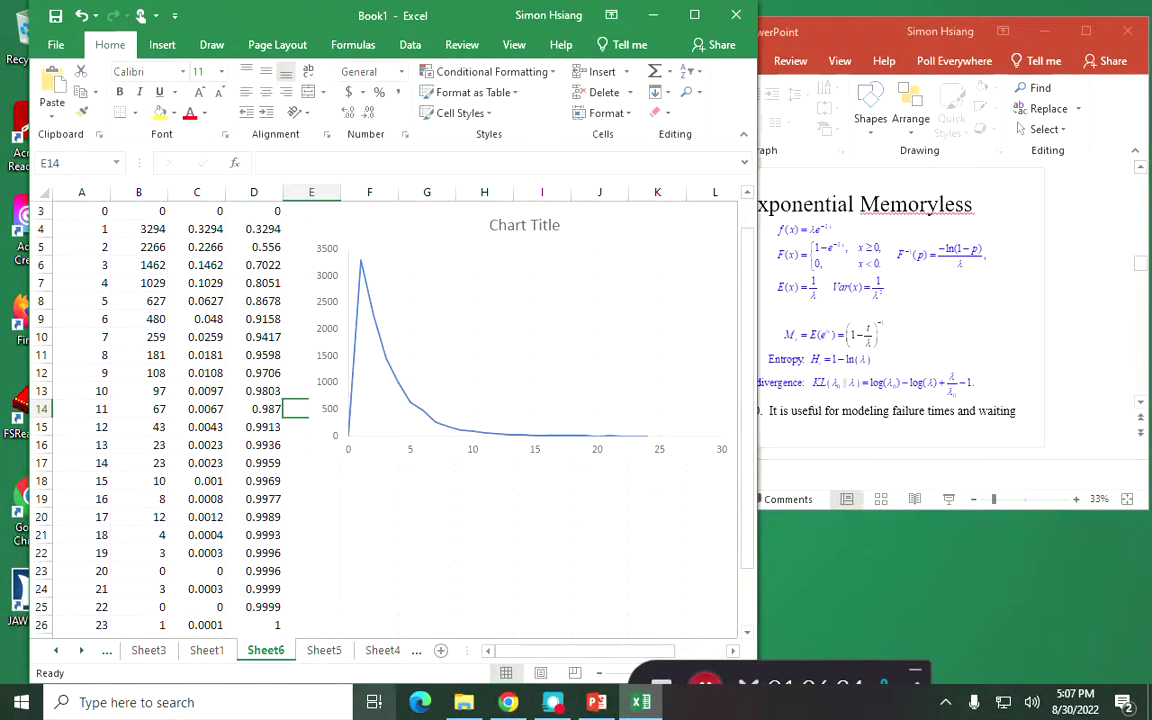
pyautogui.hotkey('ctrl', 'v')
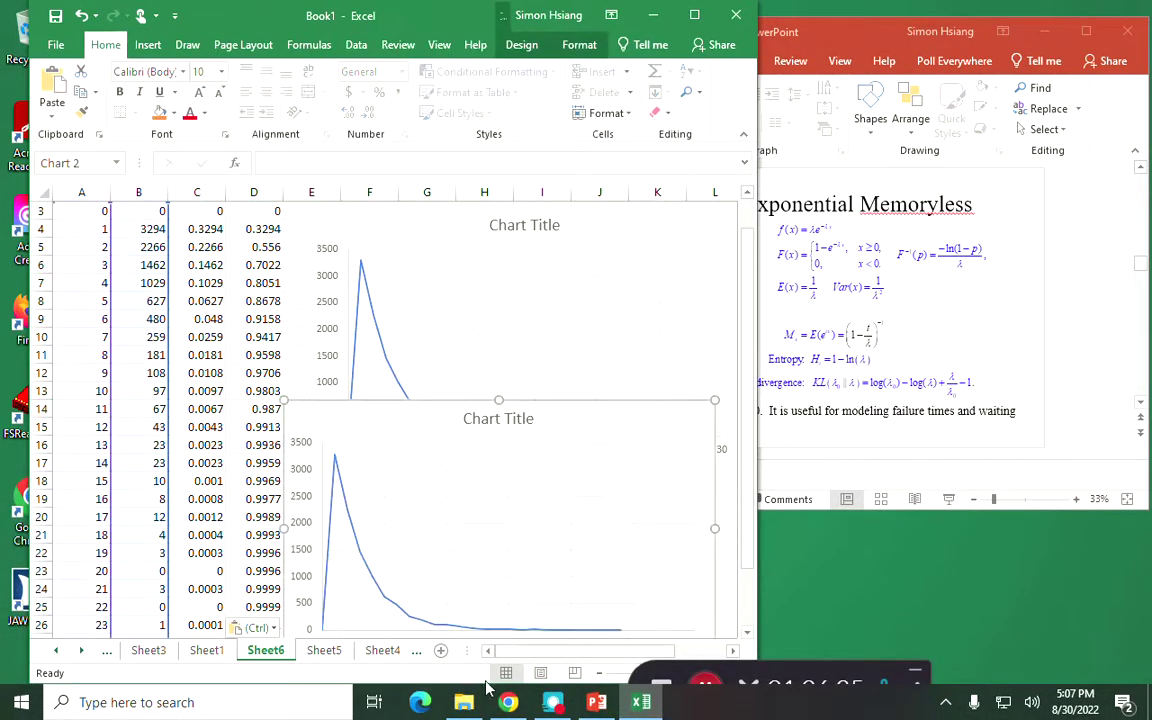
pyautogui.click(367, 571)
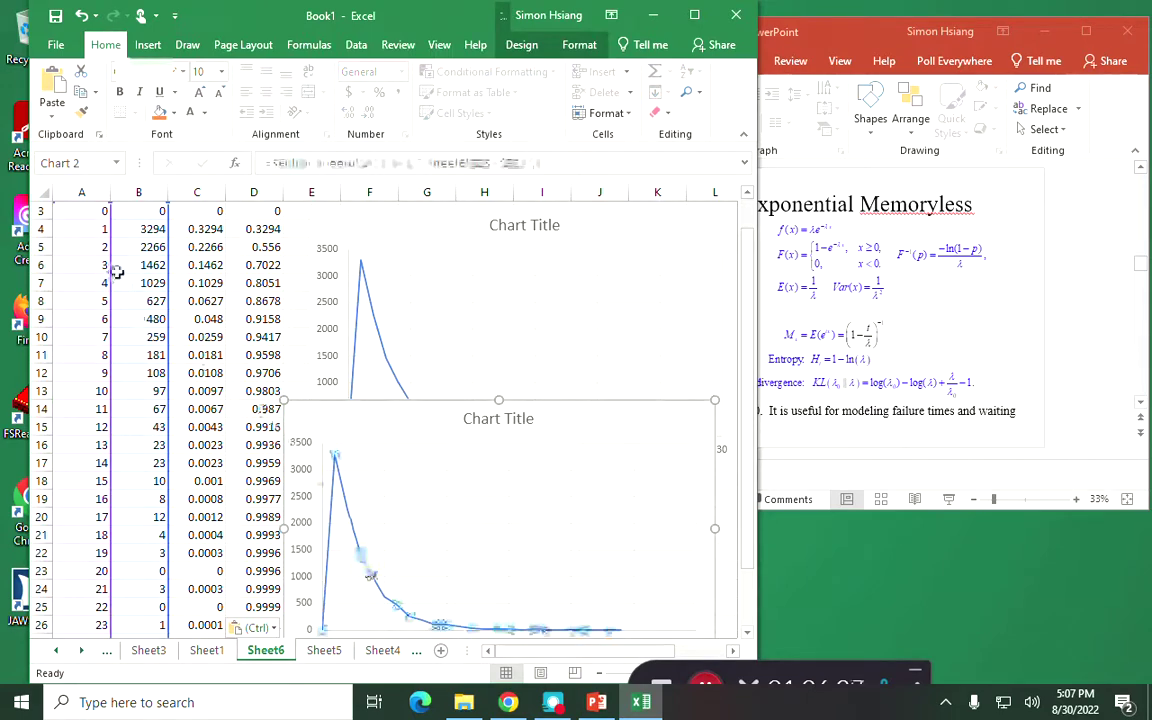
pyautogui.moveTo(175, 318); pyautogui.dragTo(213, 313)
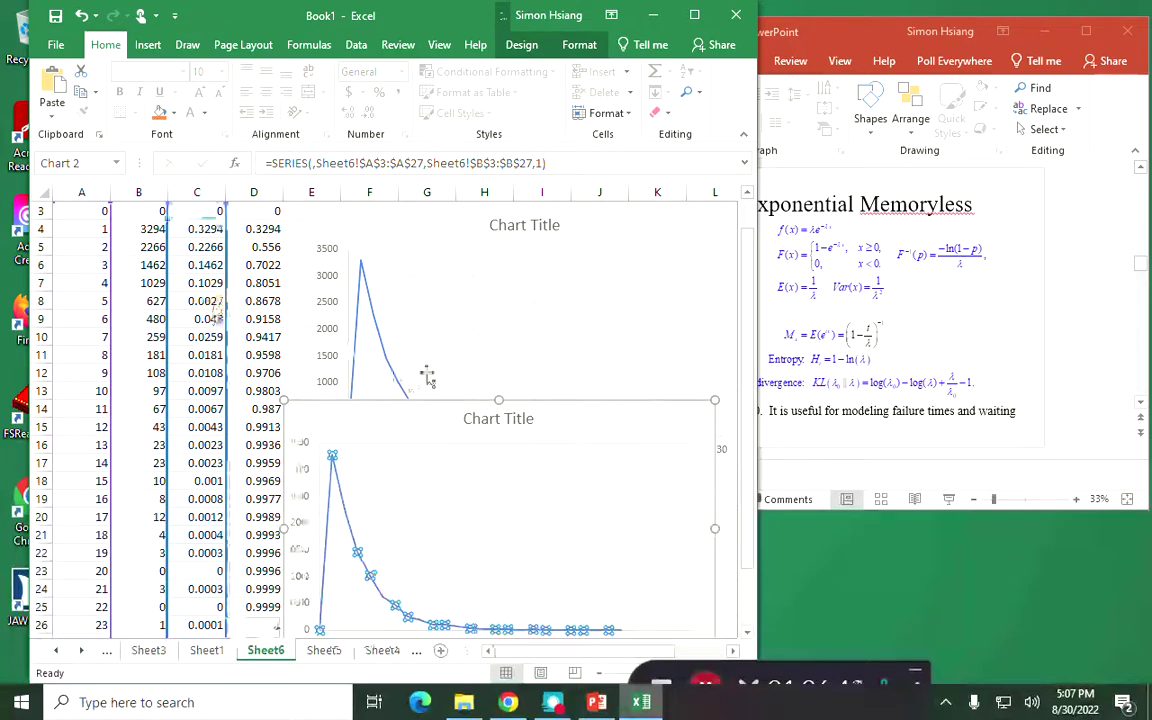
pyautogui.moveTo(458, 406); pyautogui.dragTo(487, 299)
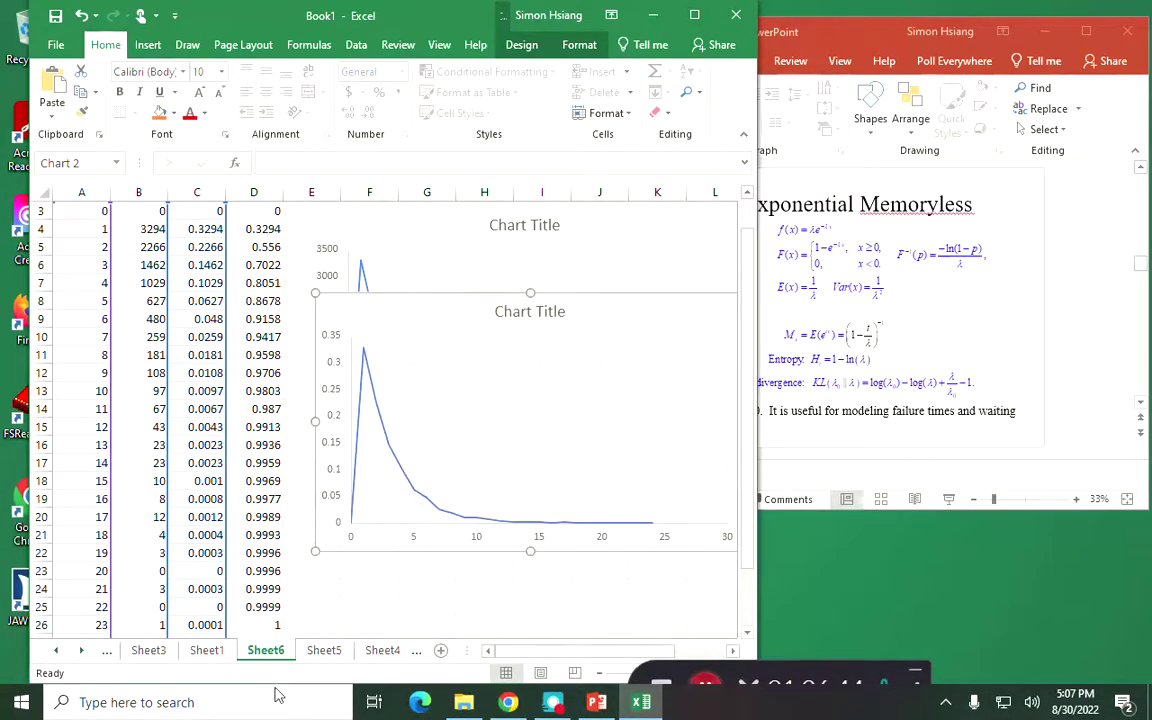
# - Paste another chart copy at E23 and switch its series values to the cdf column D3:D27
pyautogui.click(306, 571)
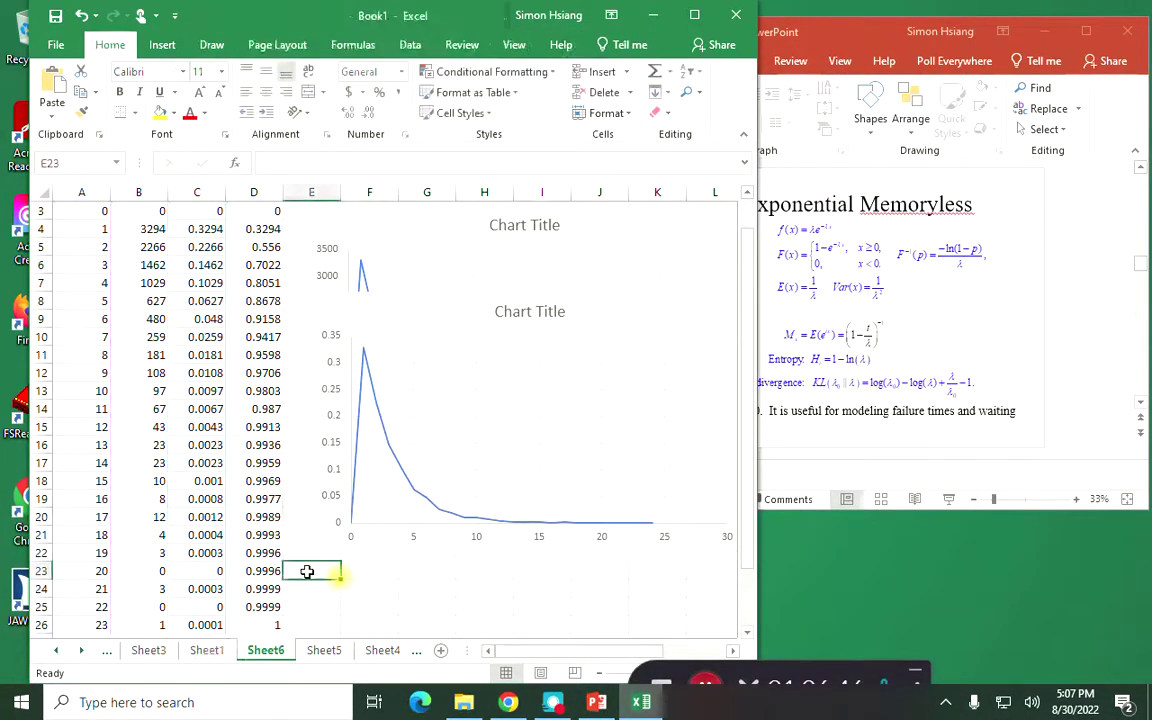
pyautogui.hotkey('ctrl', 'v')
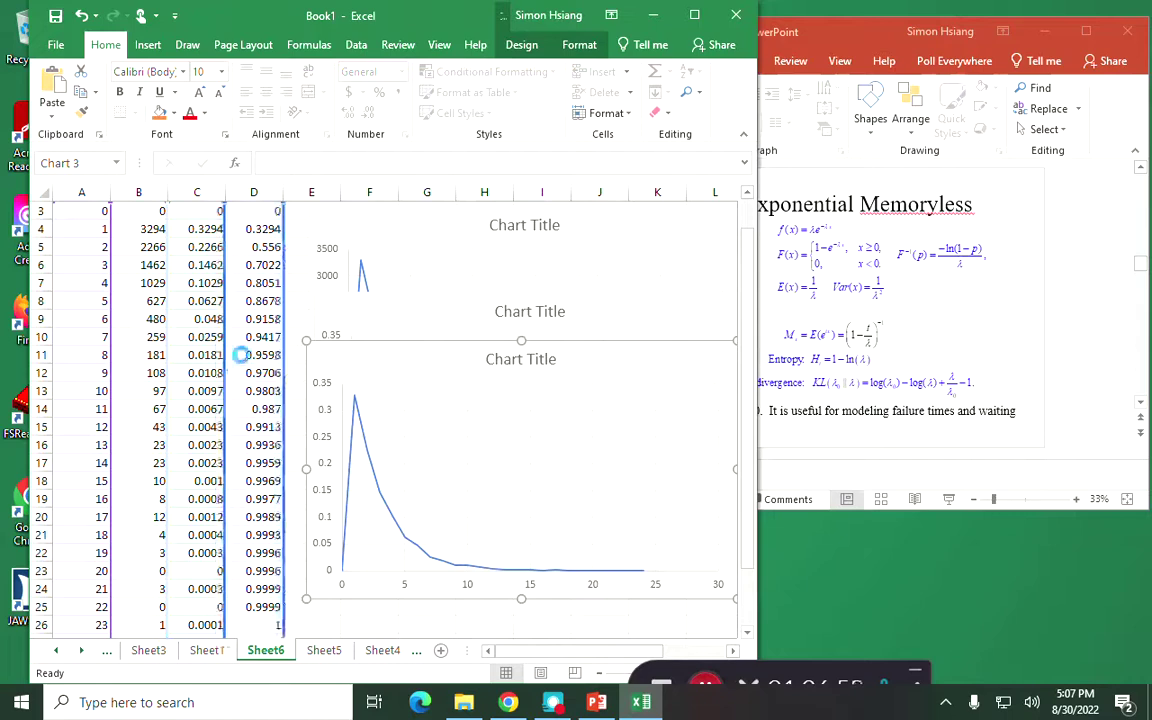
pyautogui.moveTo(222, 360); pyautogui.dragTo(280, 362)
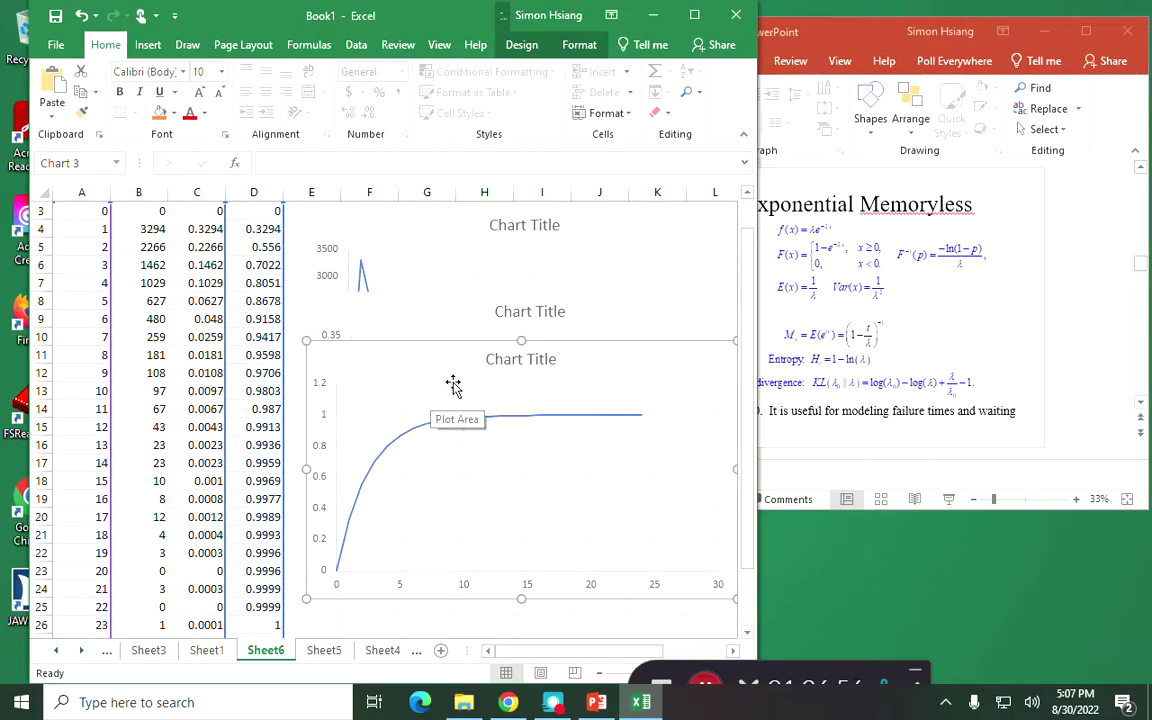
# - Switch to the PowerPoint presentation and maximize its window to view the Exponential Memoryless slide
pyautogui.click(786, 38)
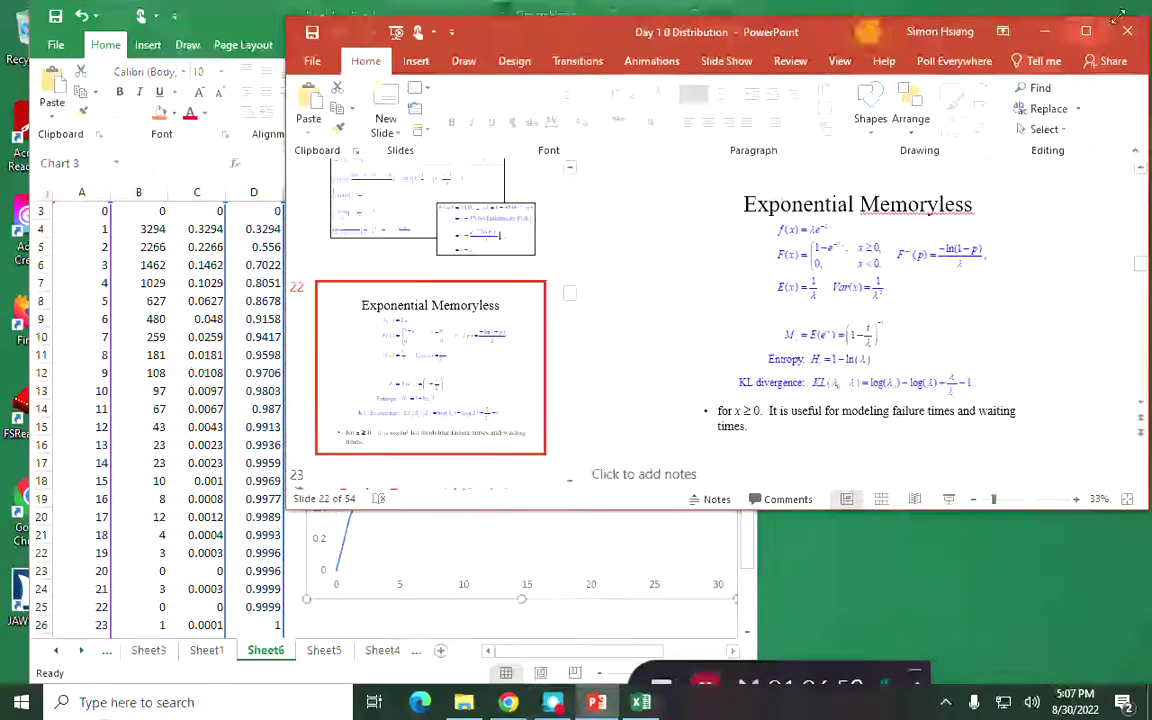
pyautogui.click(1093, 38)
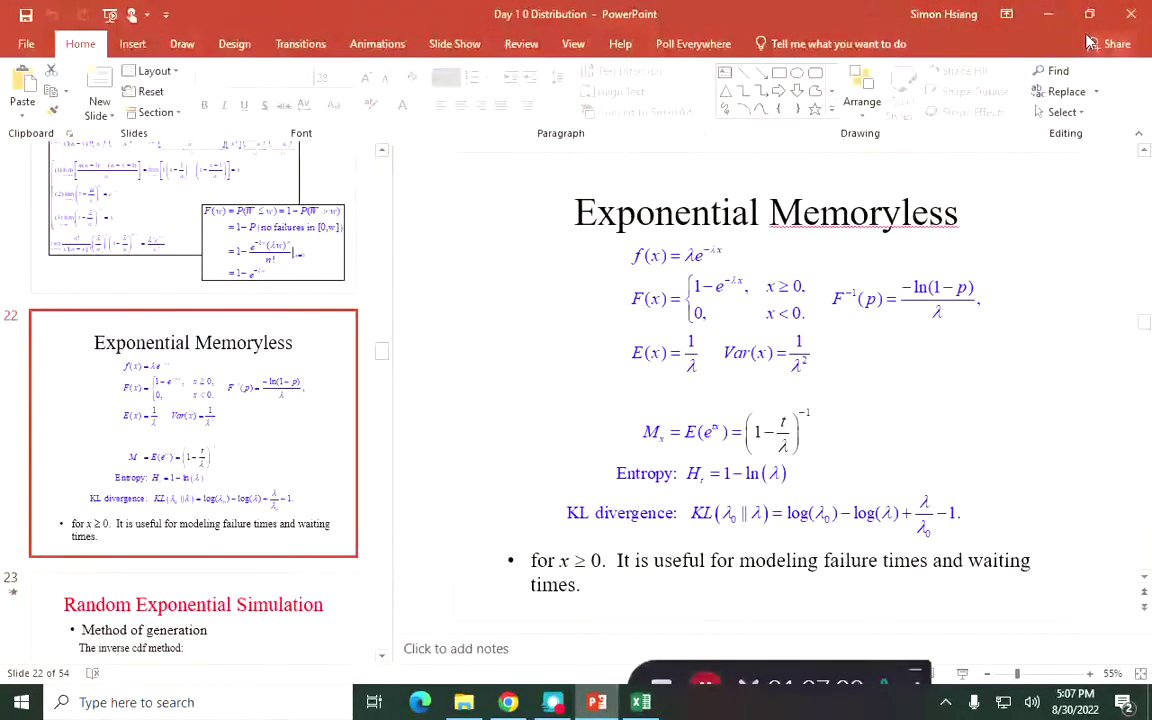